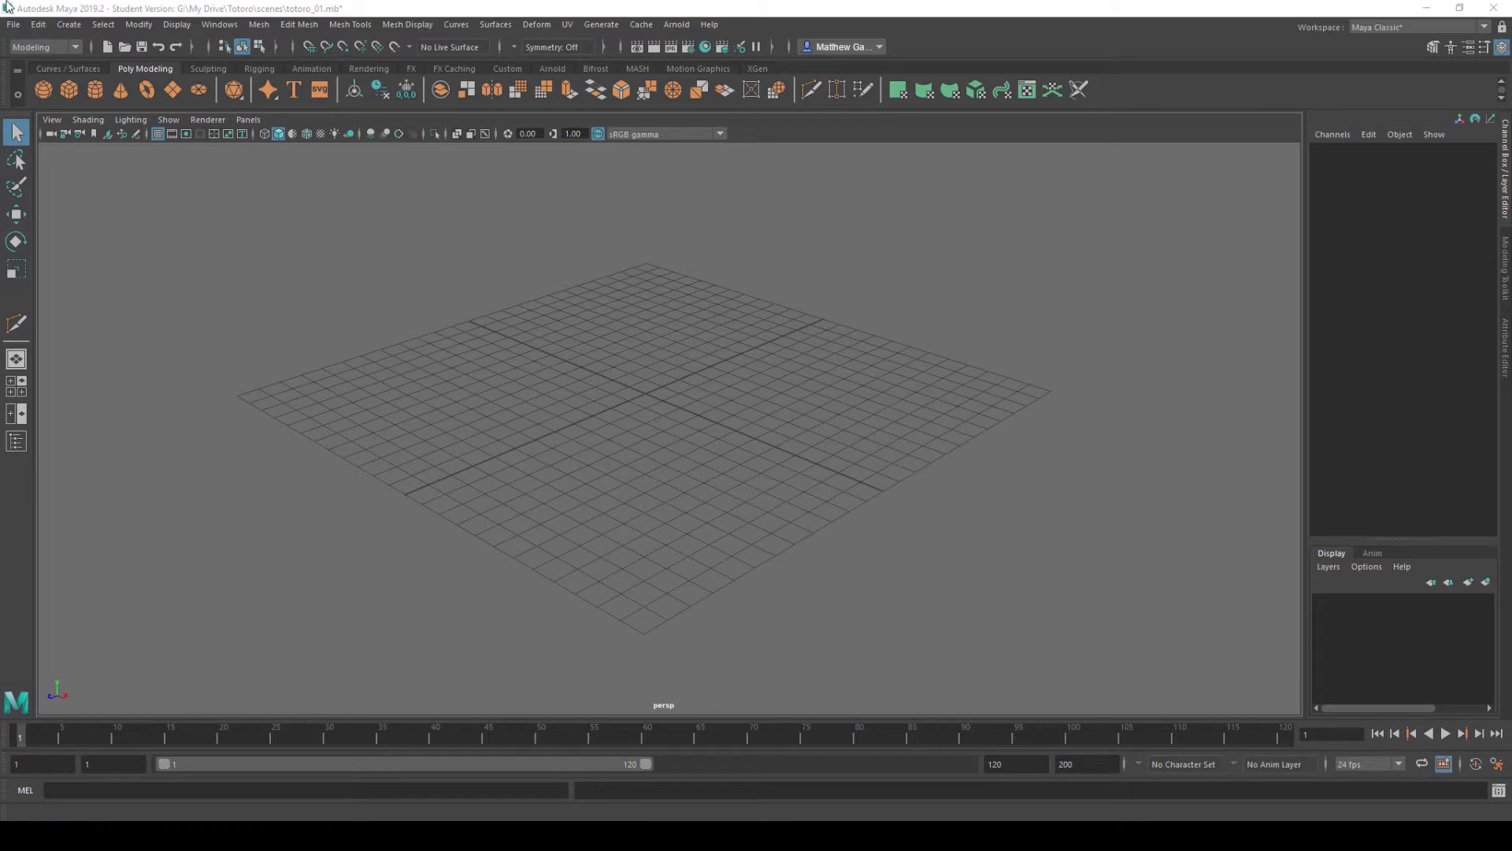
- Create a new project named Totoro located in G:/My Drive, keeping the default folder names
click(13, 26)
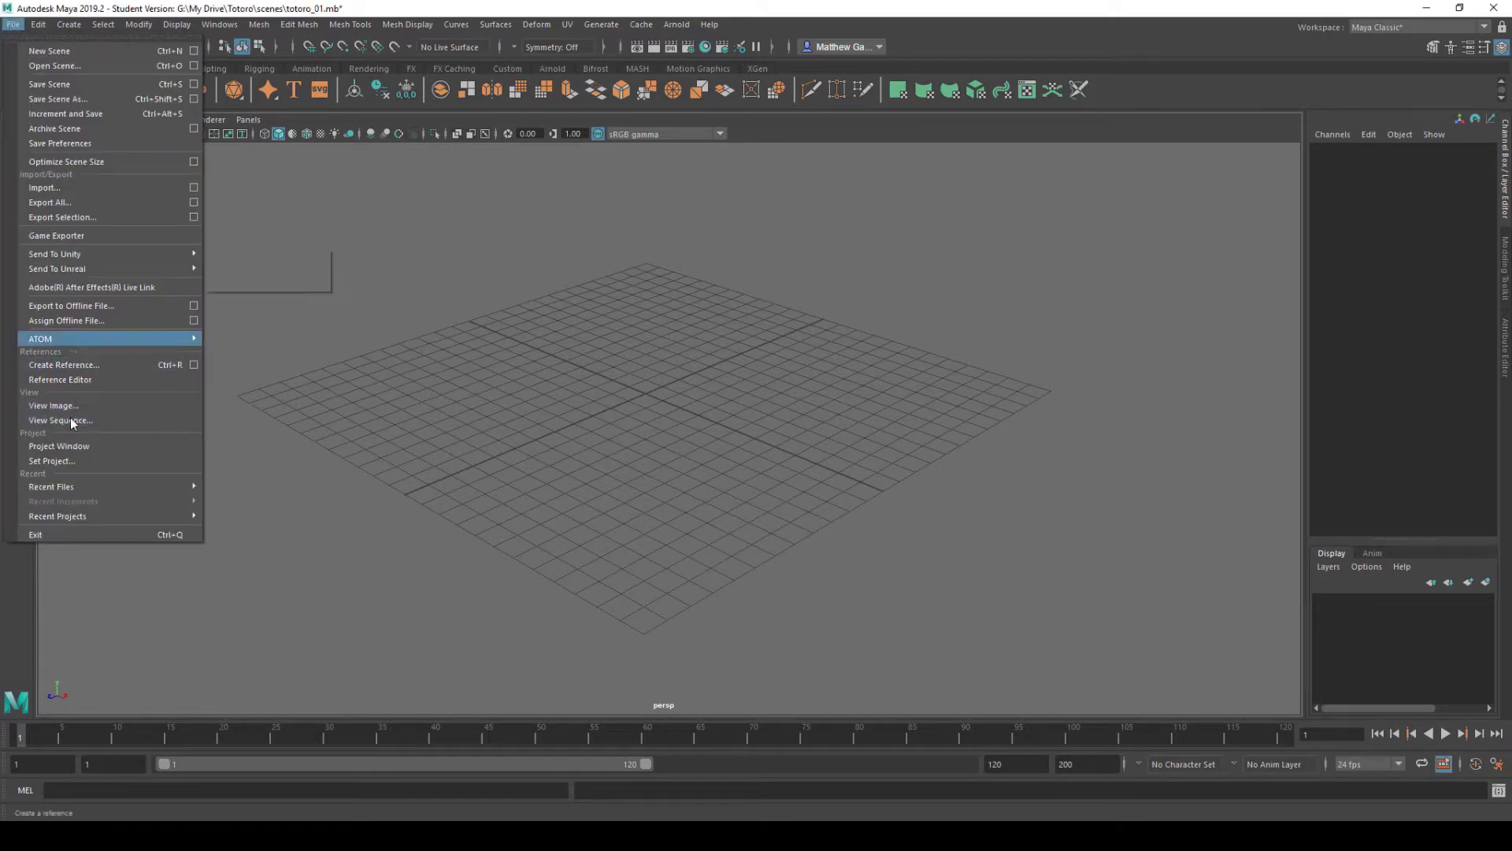
click(80, 447)
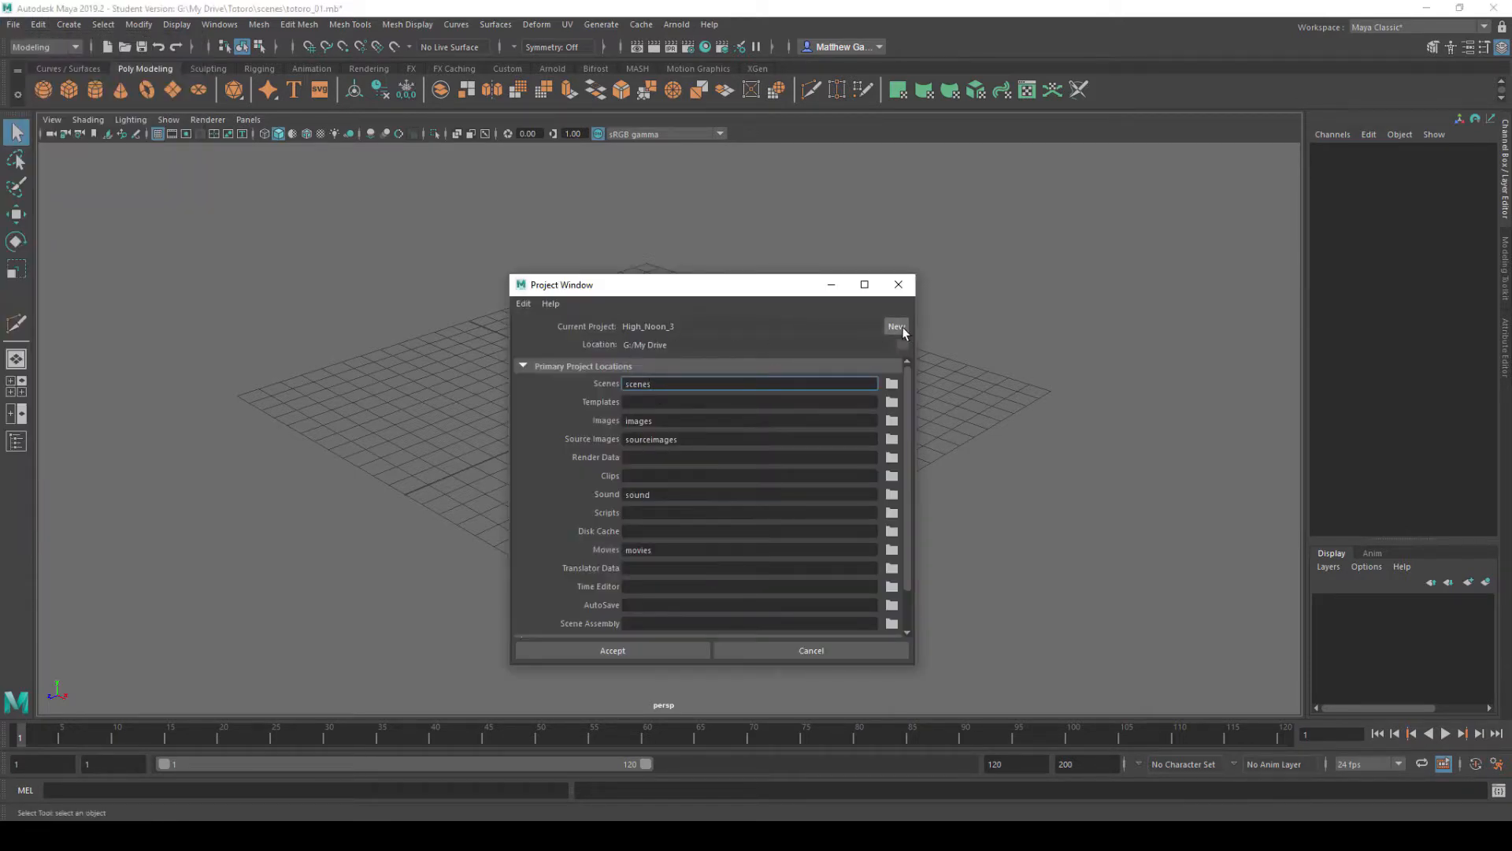
click(897, 328)
drag(688, 324, 558, 332)
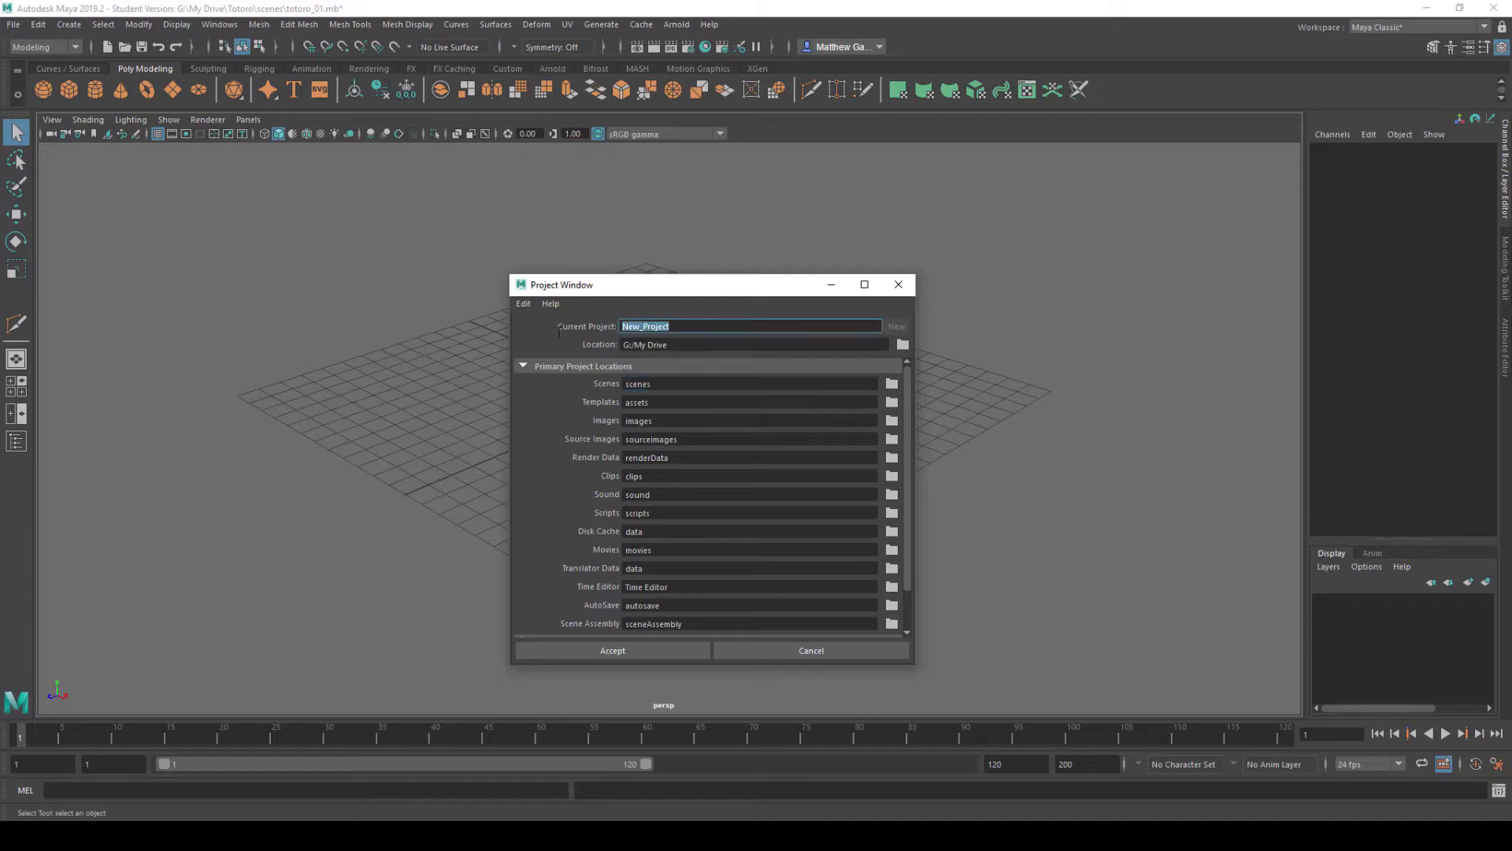
text(Totoro)
click(903, 345)
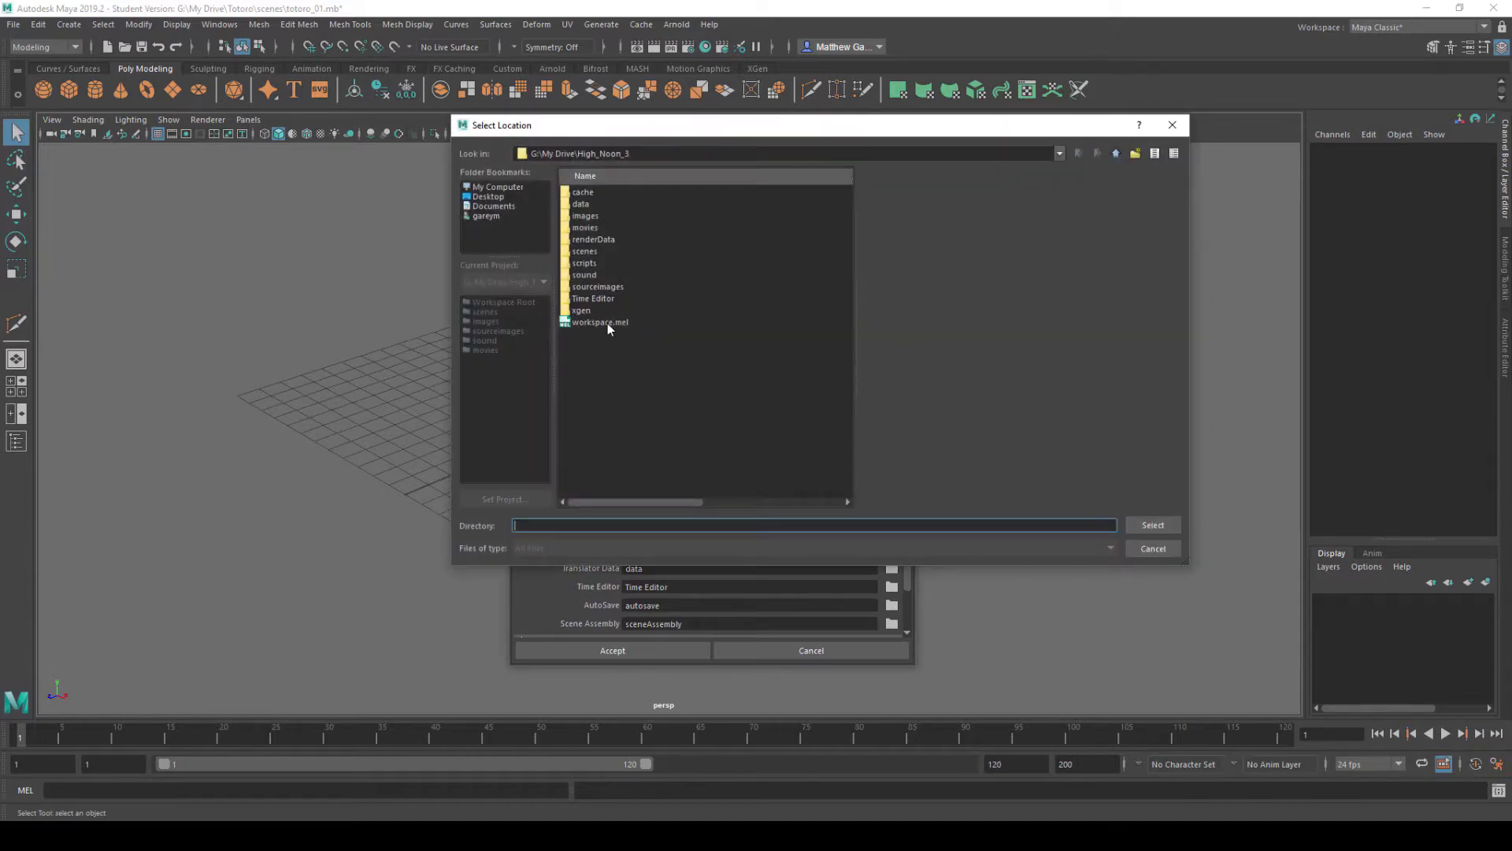
click(1120, 150)
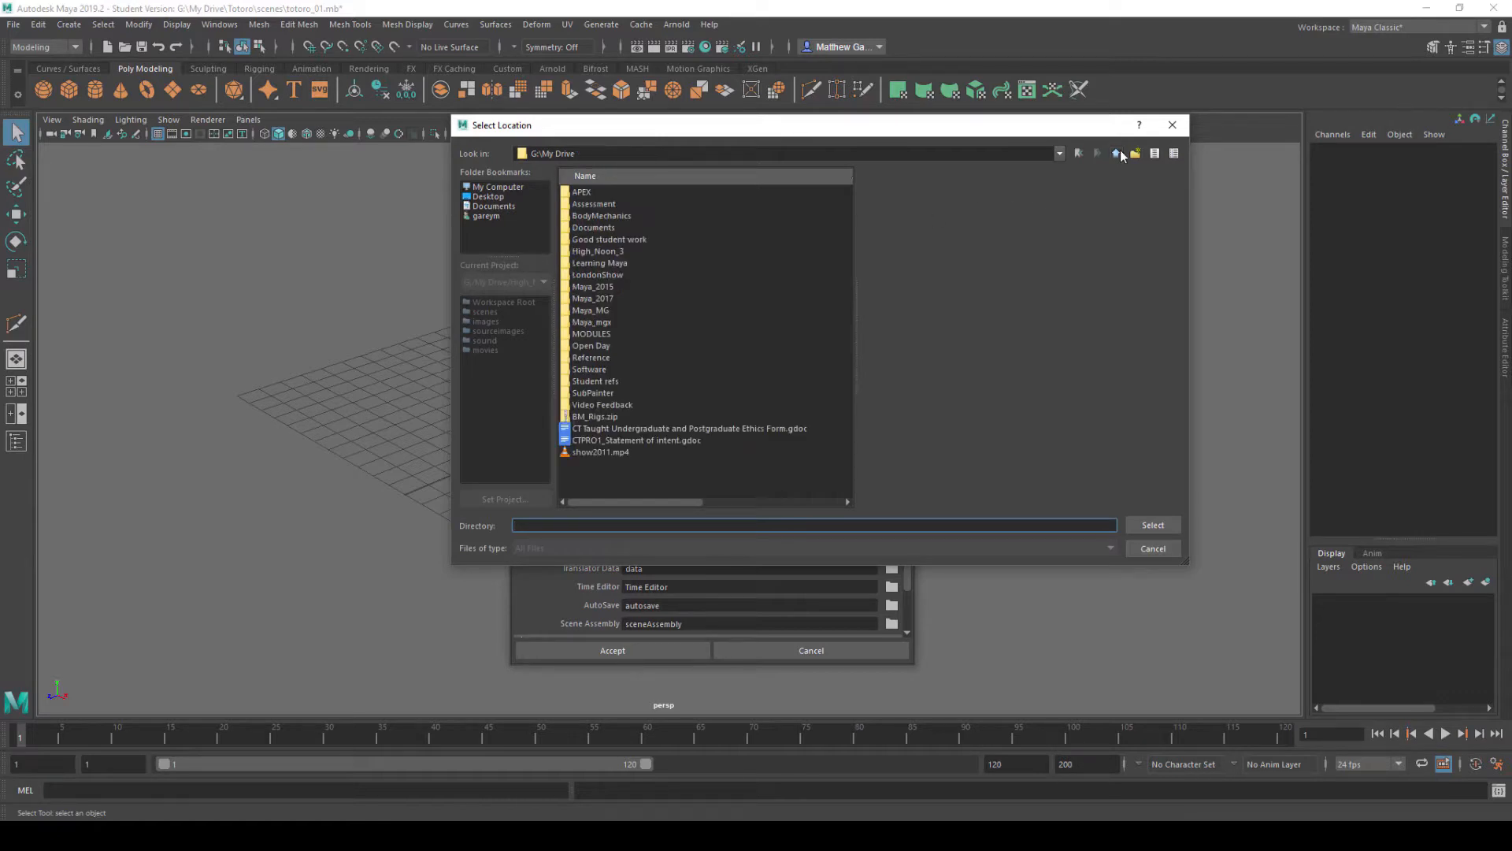
click(1153, 524)
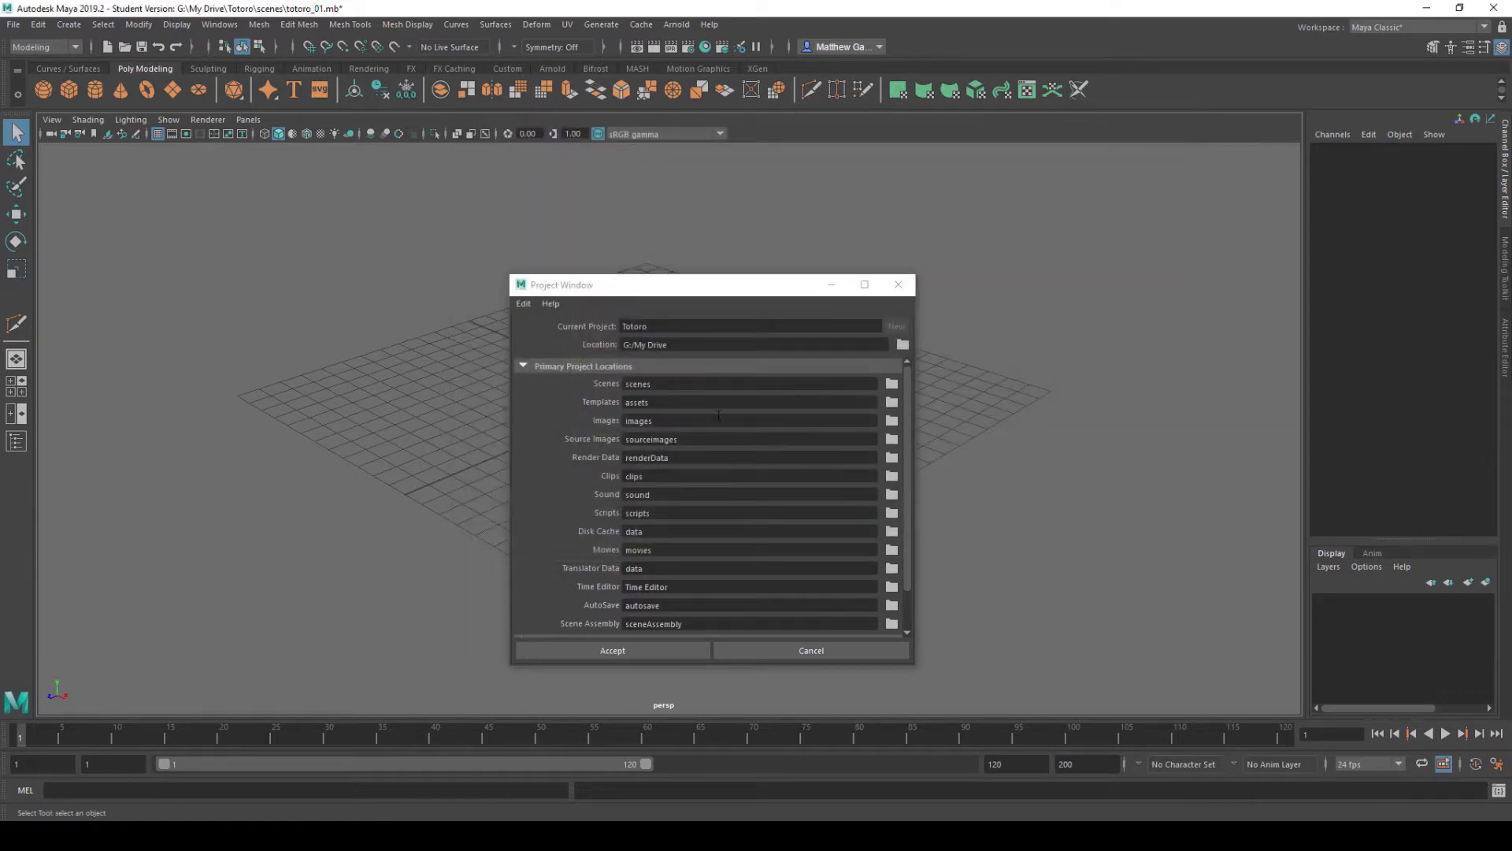
click(612, 651)
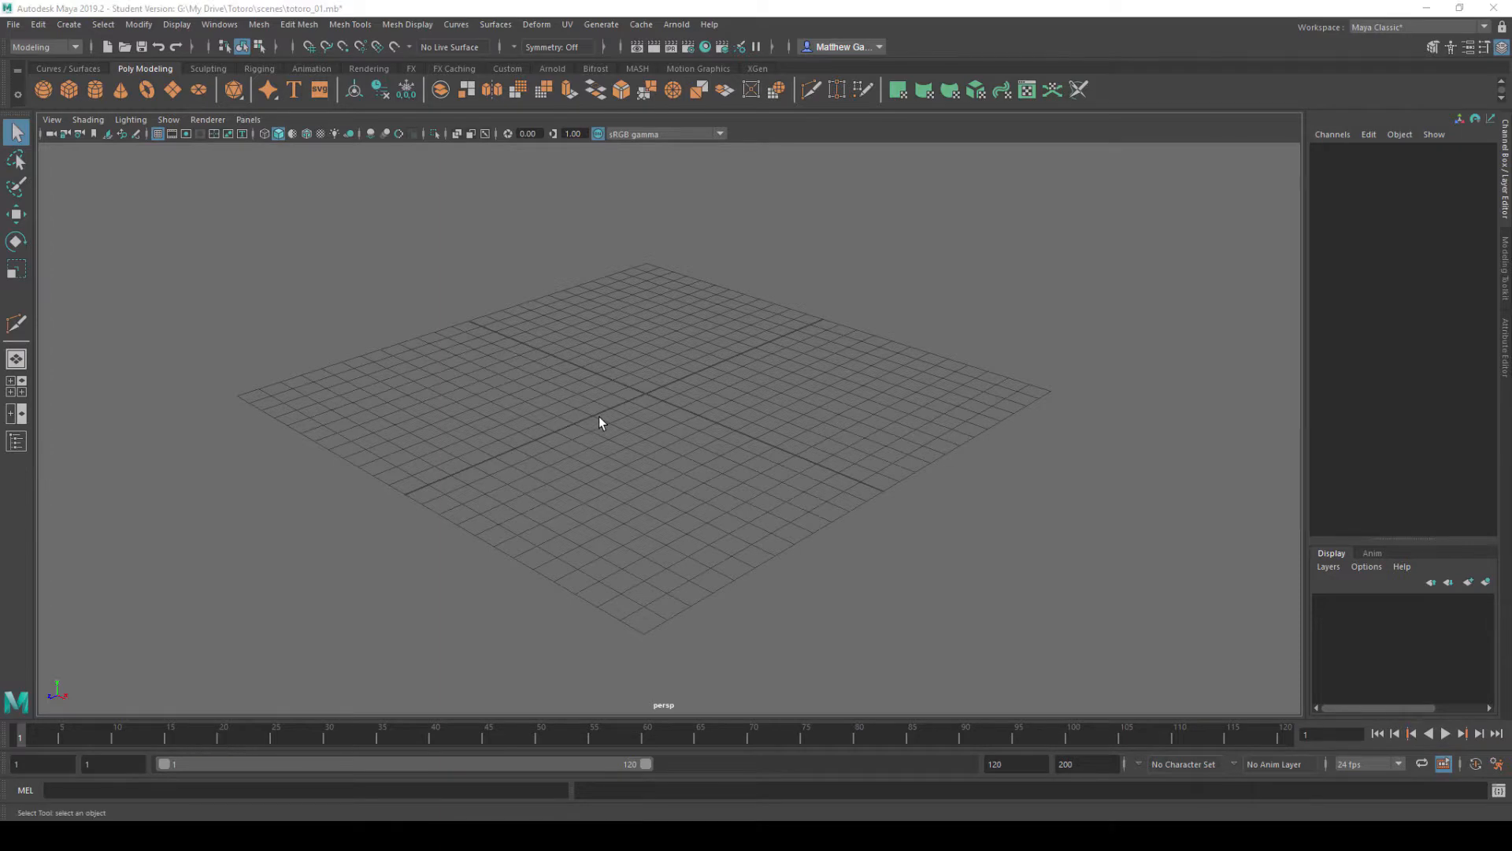
- Switch to File Explorer and copy 2HourTotoroRefSheet.jpg from the 2 hour Totoro folder under G: My Drive, MODULES
key(super+e)
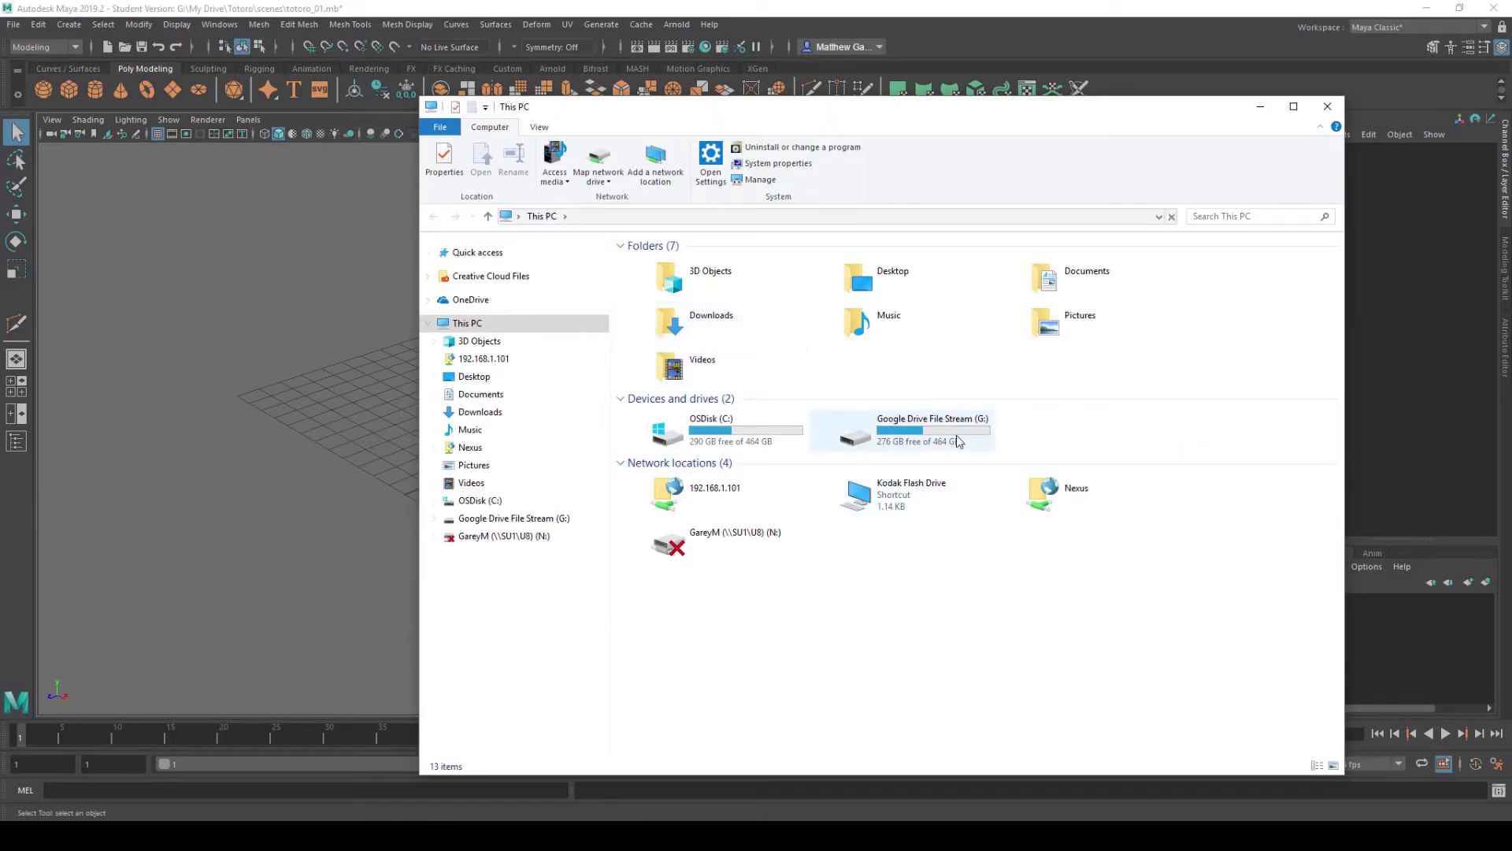
double_click(956, 435)
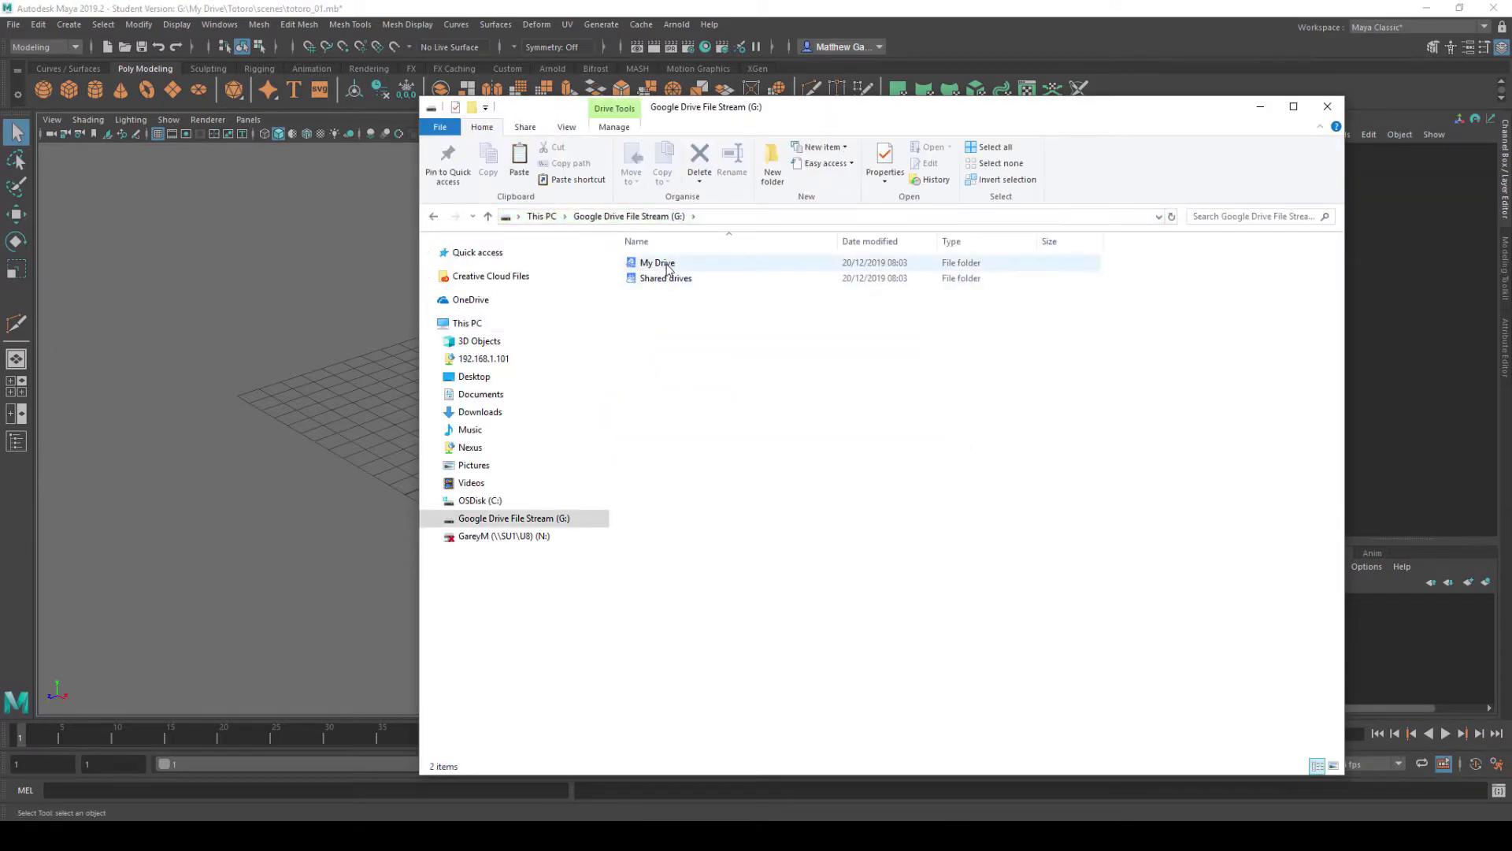
double_click(666, 266)
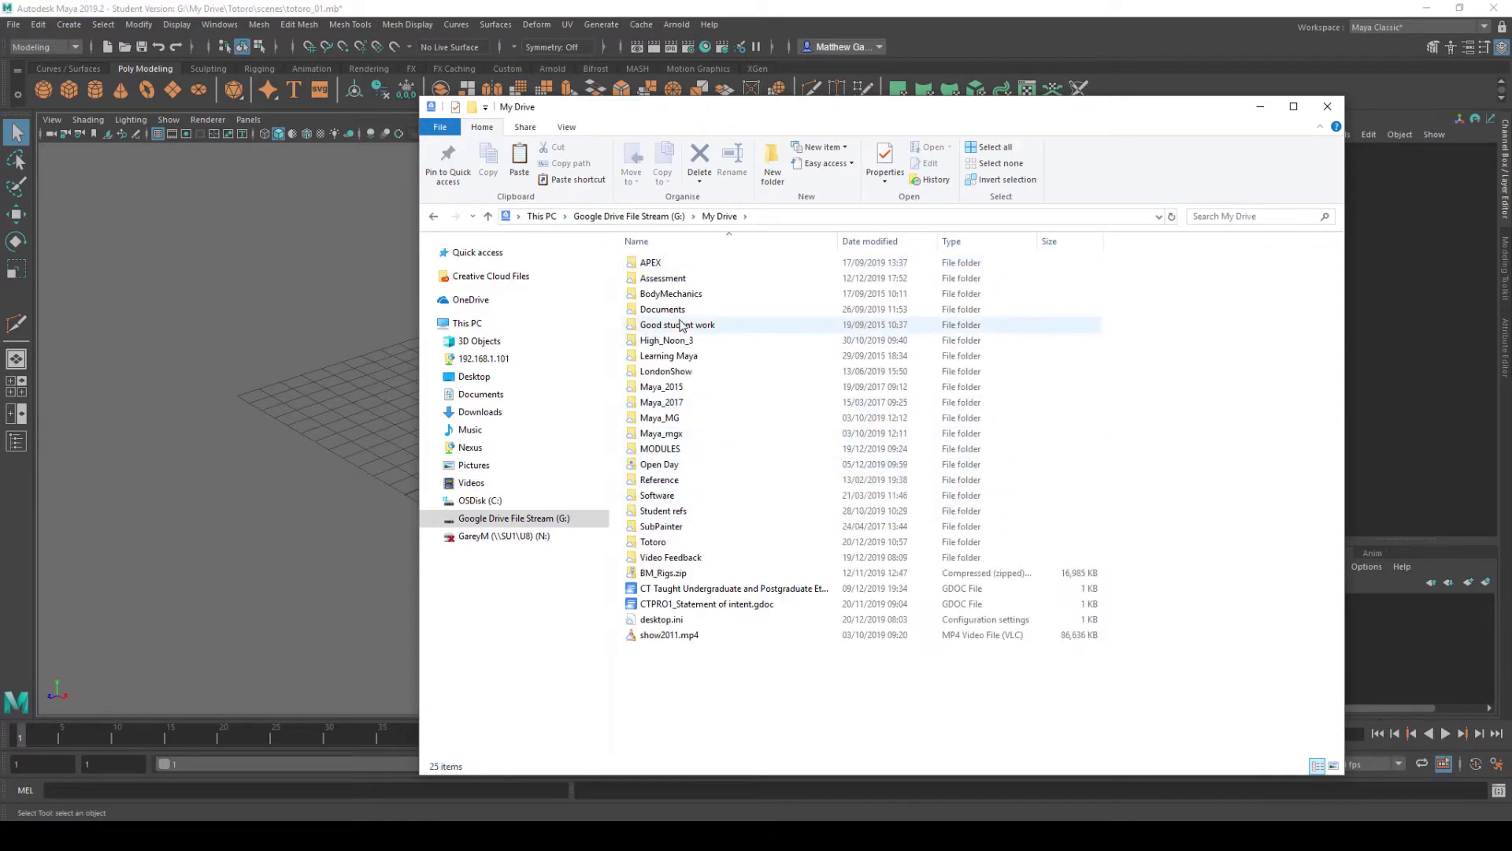
double_click(669, 448)
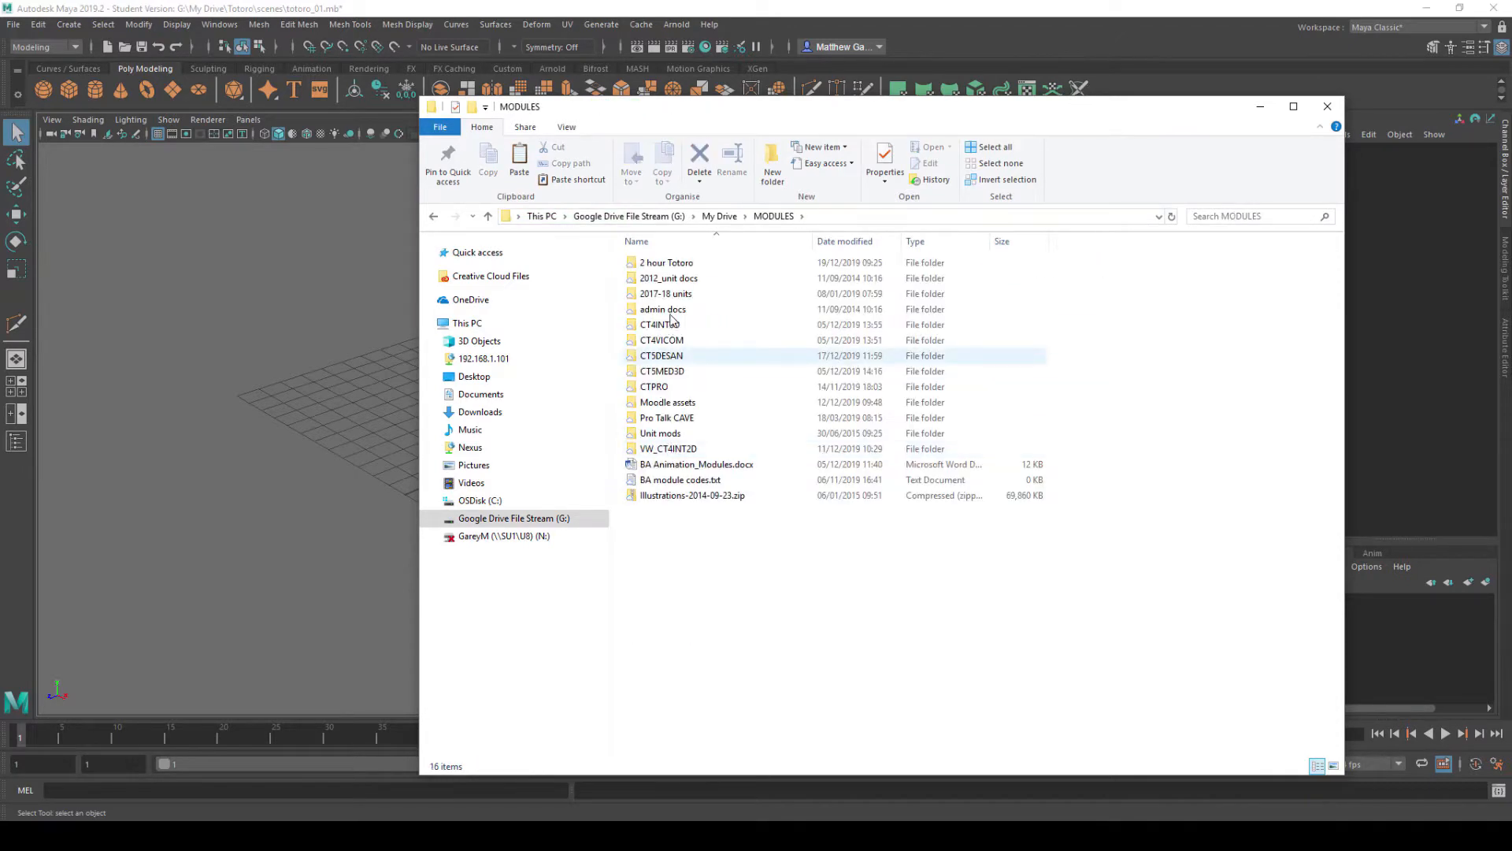
double_click(674, 266)
click(665, 257)
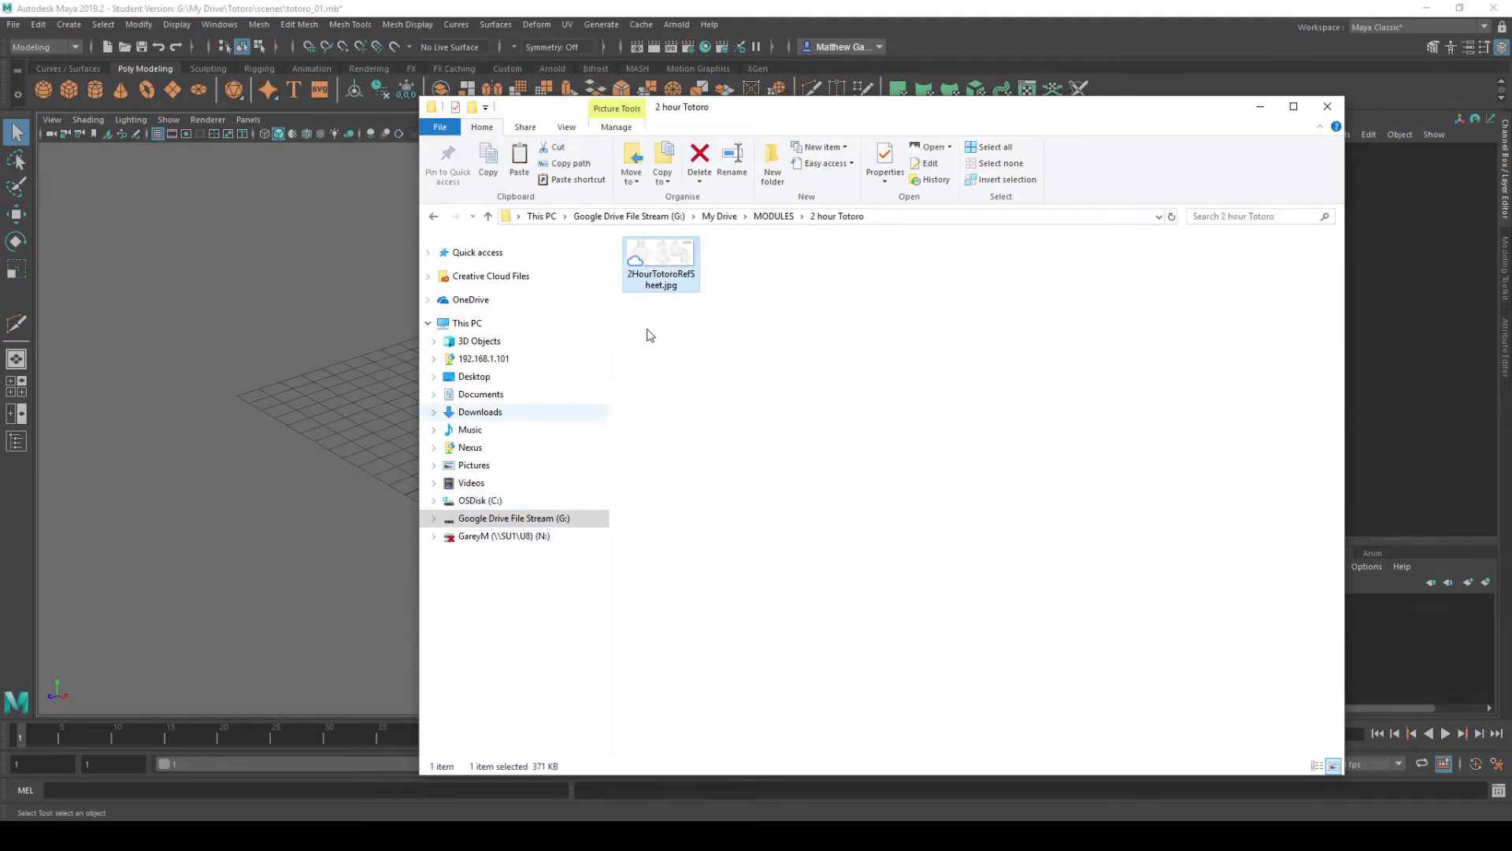
- Paste the reference sheet image into the Totoro project's sourceimages folder and return to Maya
click(719, 216)
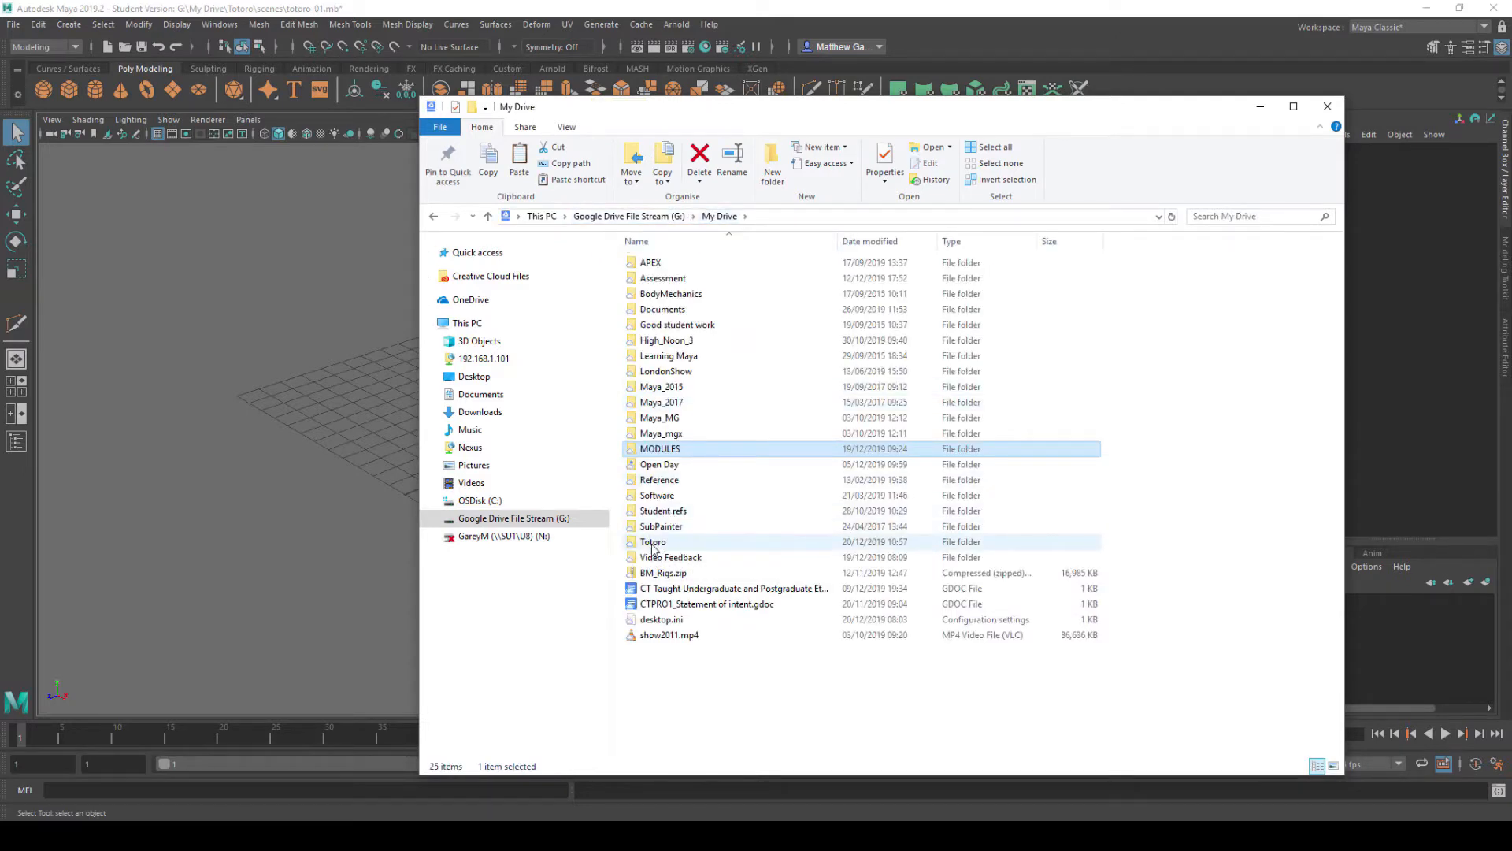
double_click(654, 541)
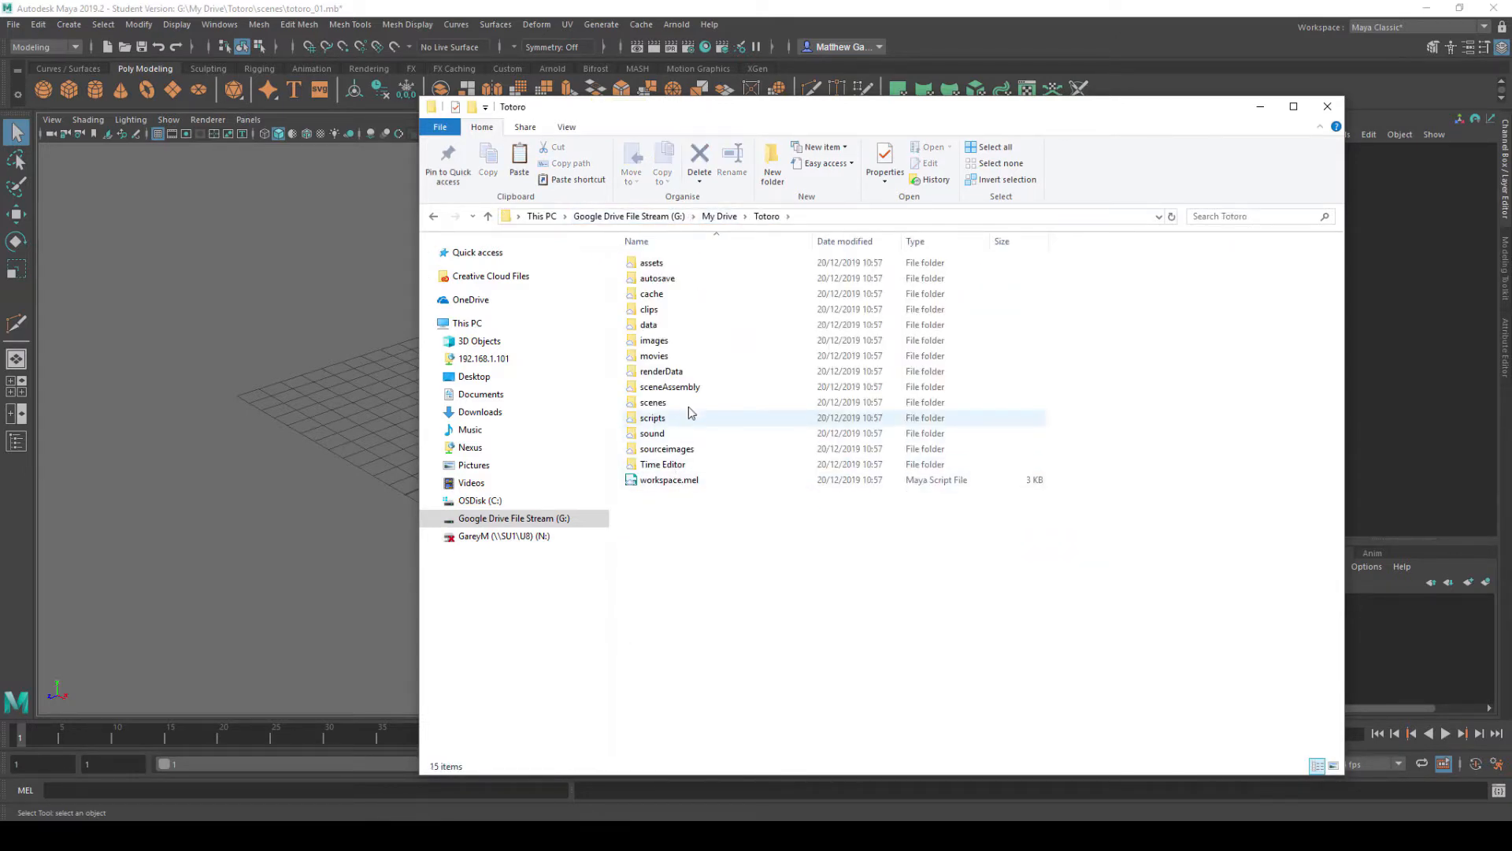
double_click(657, 448)
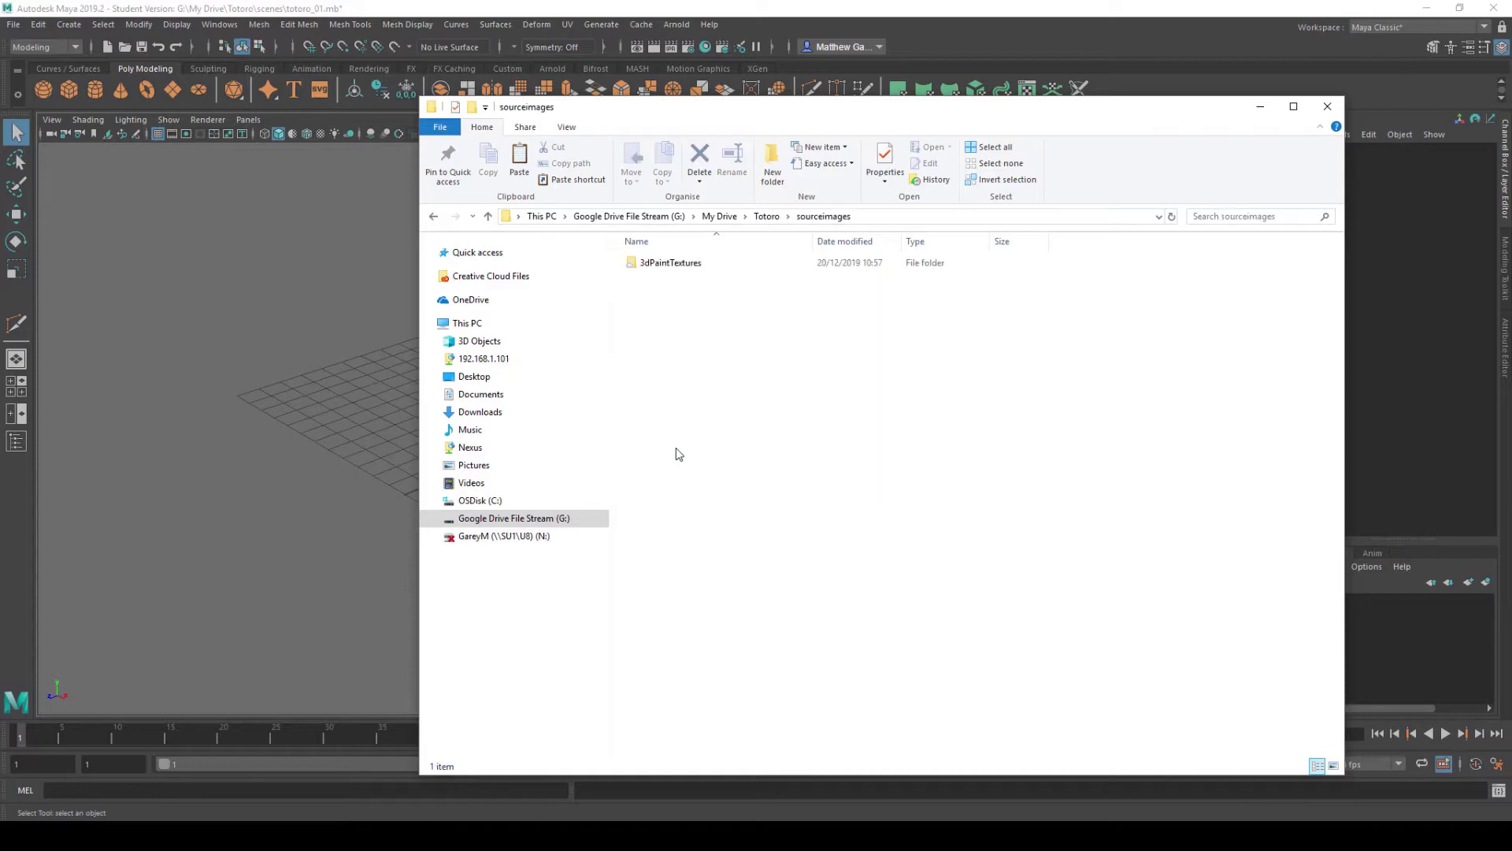
key(ctrl+v)
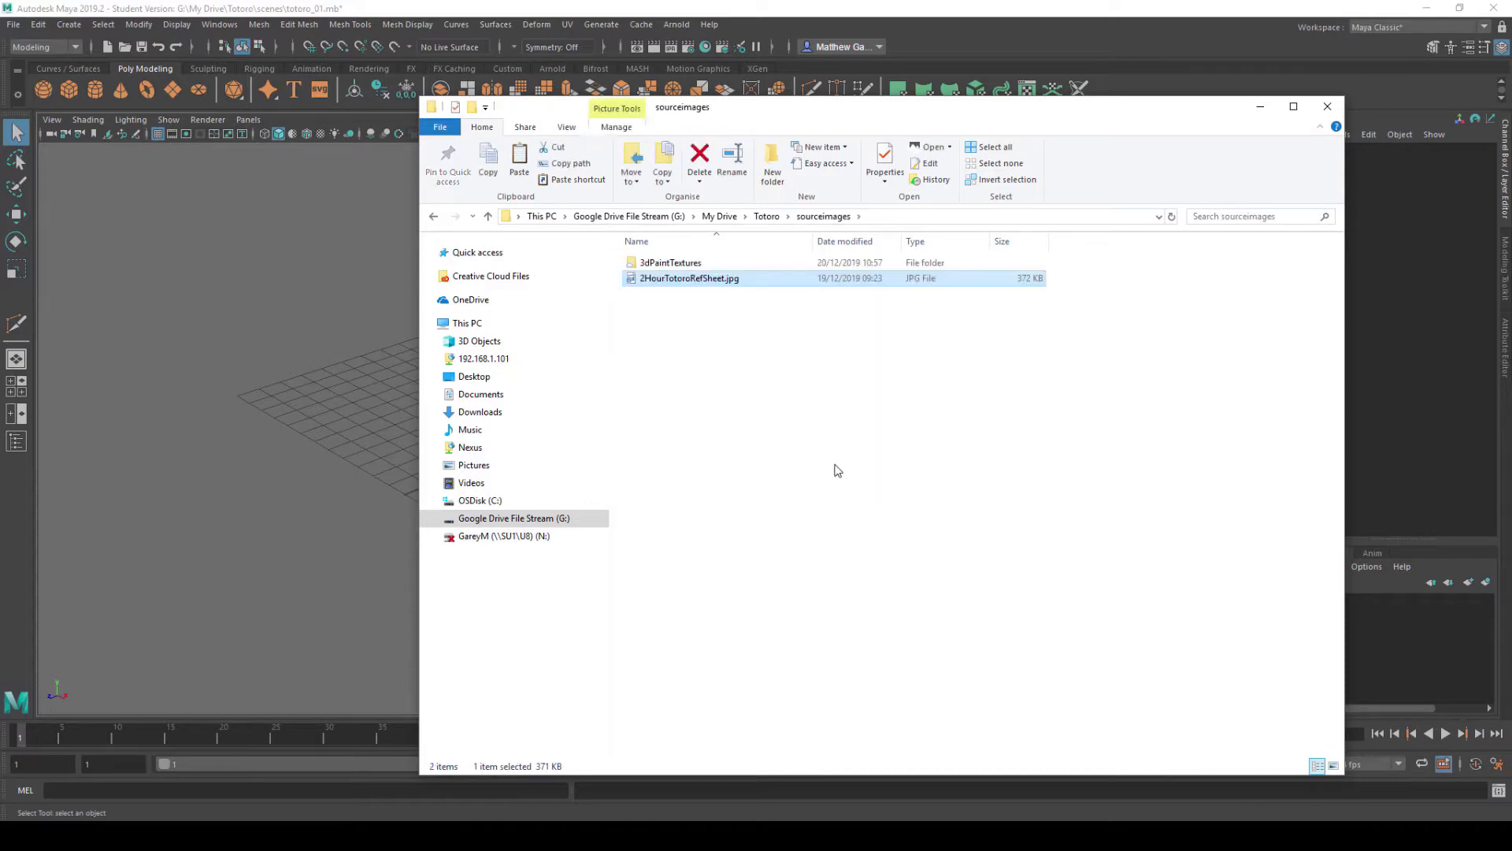
click(758, 382)
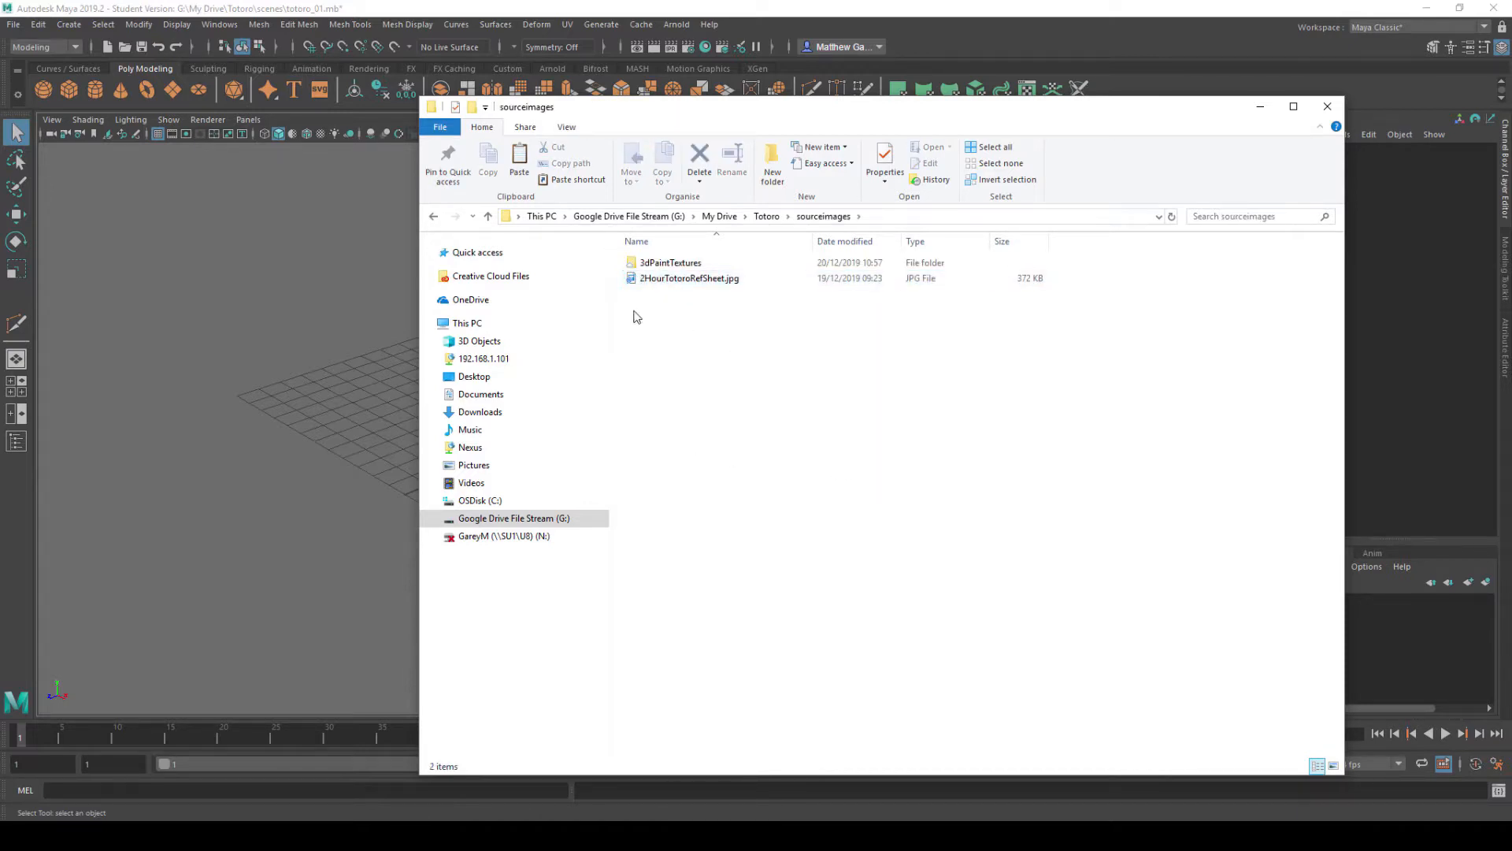
click(1329, 107)
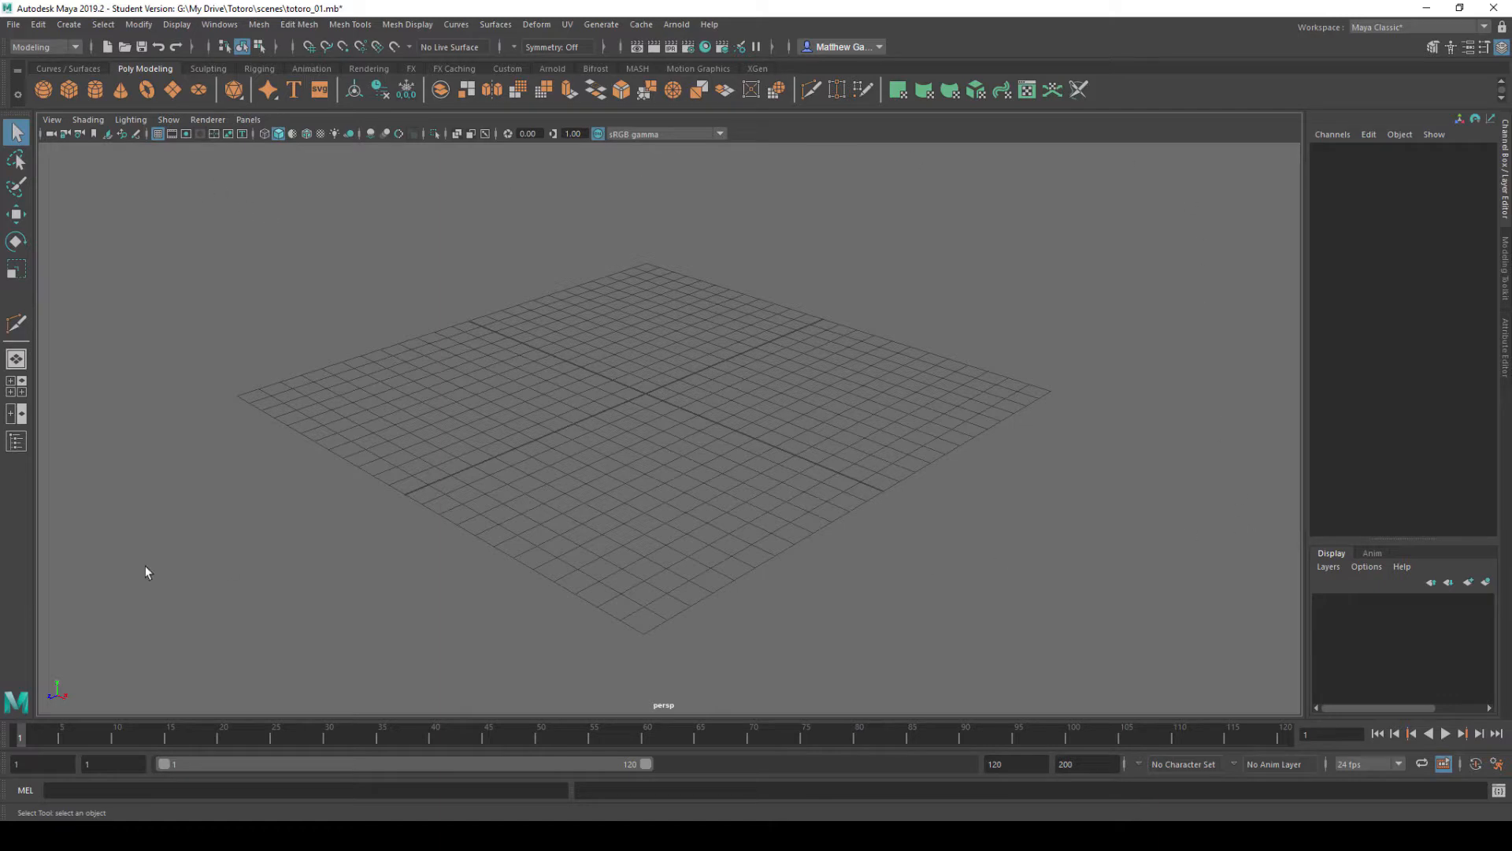
- Import 2HourTotoroRefSheet.jpg as an image plane in the front view
key(space)
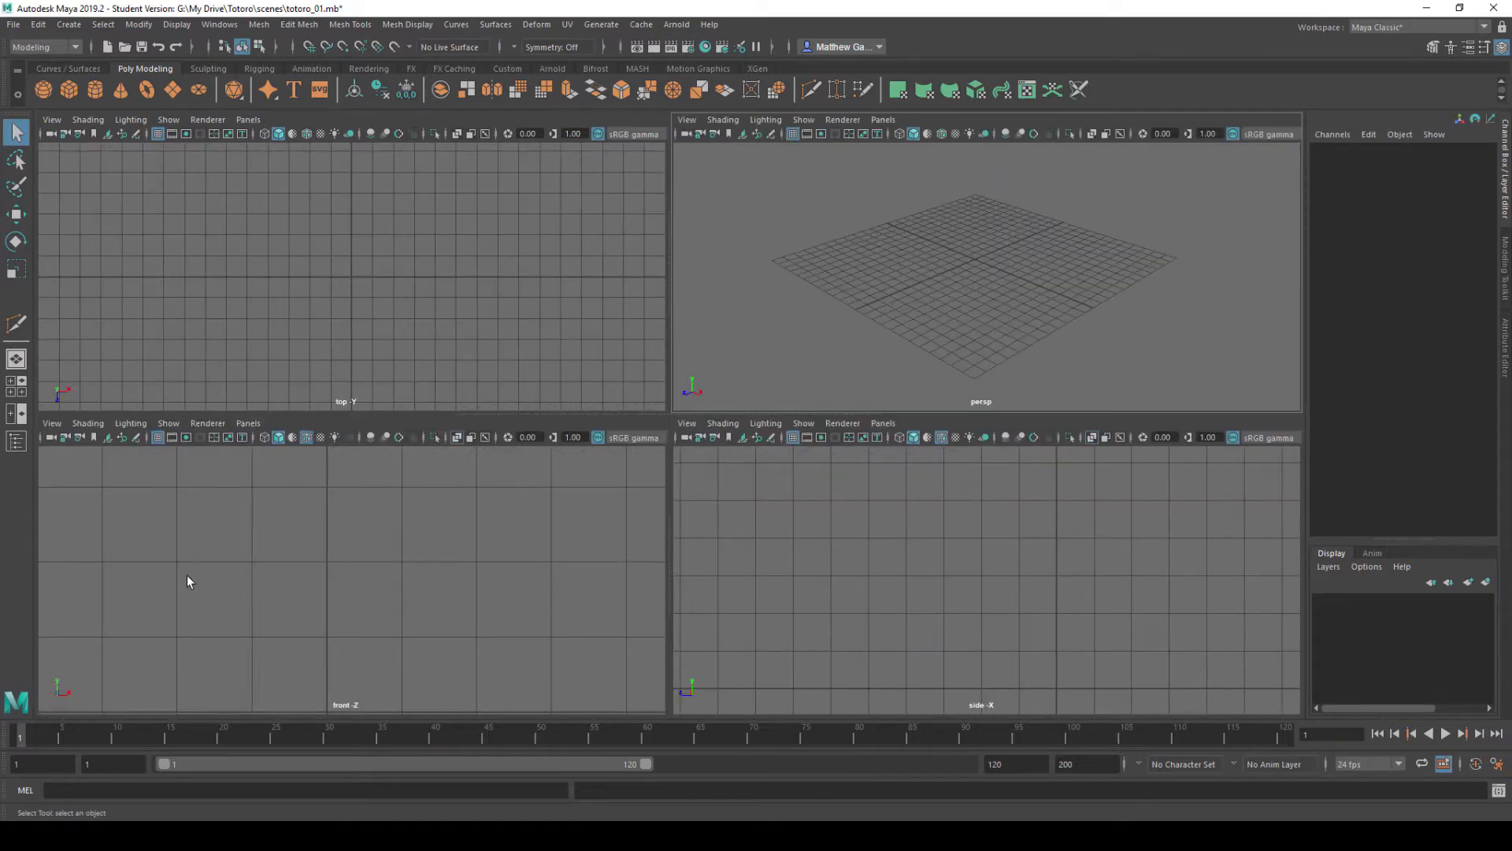
click(52, 423)
mouse_move(115, 753)
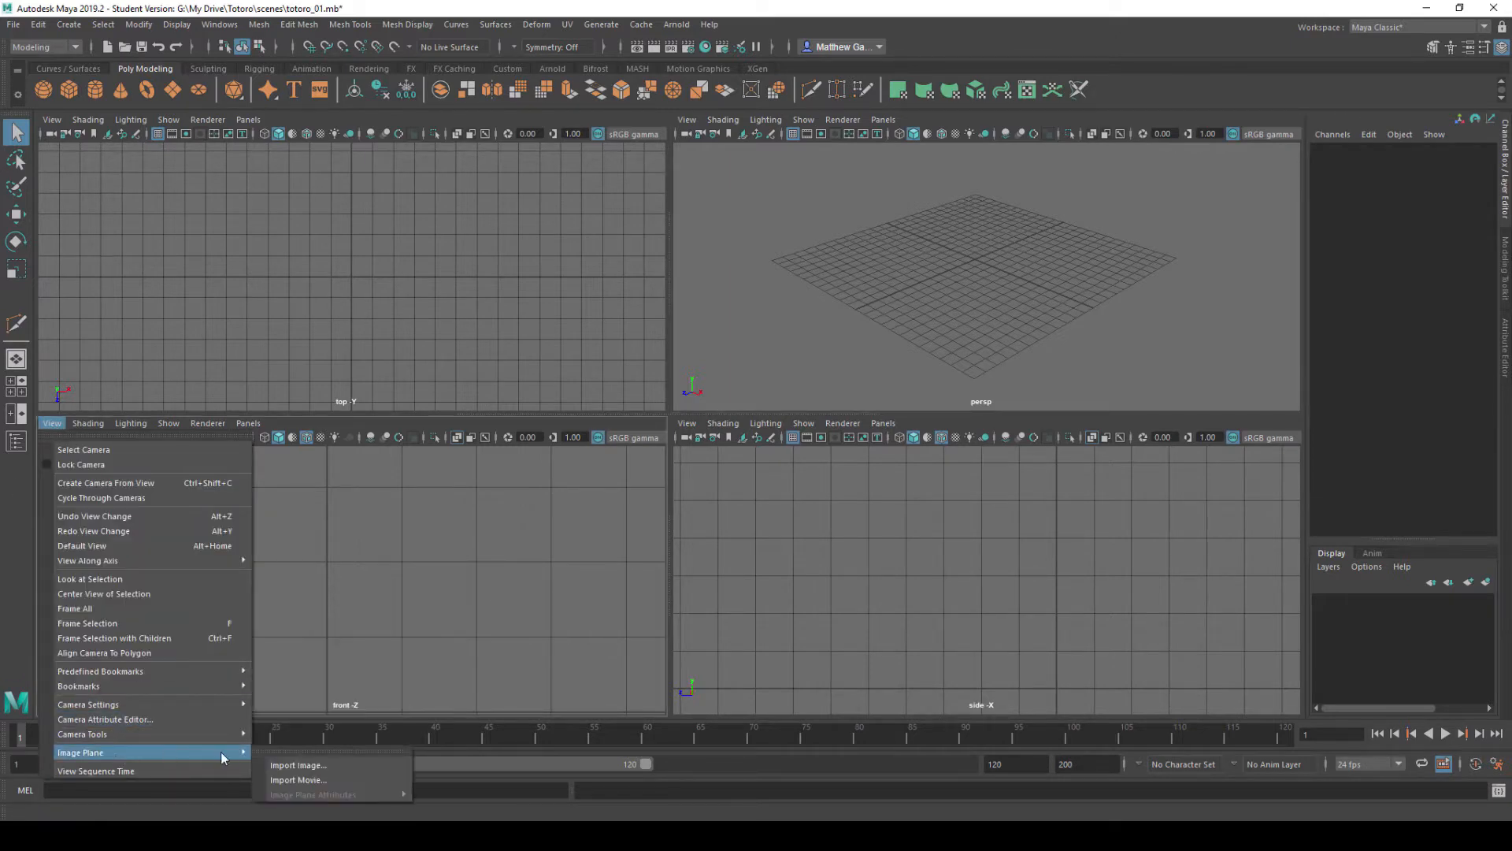
click(338, 763)
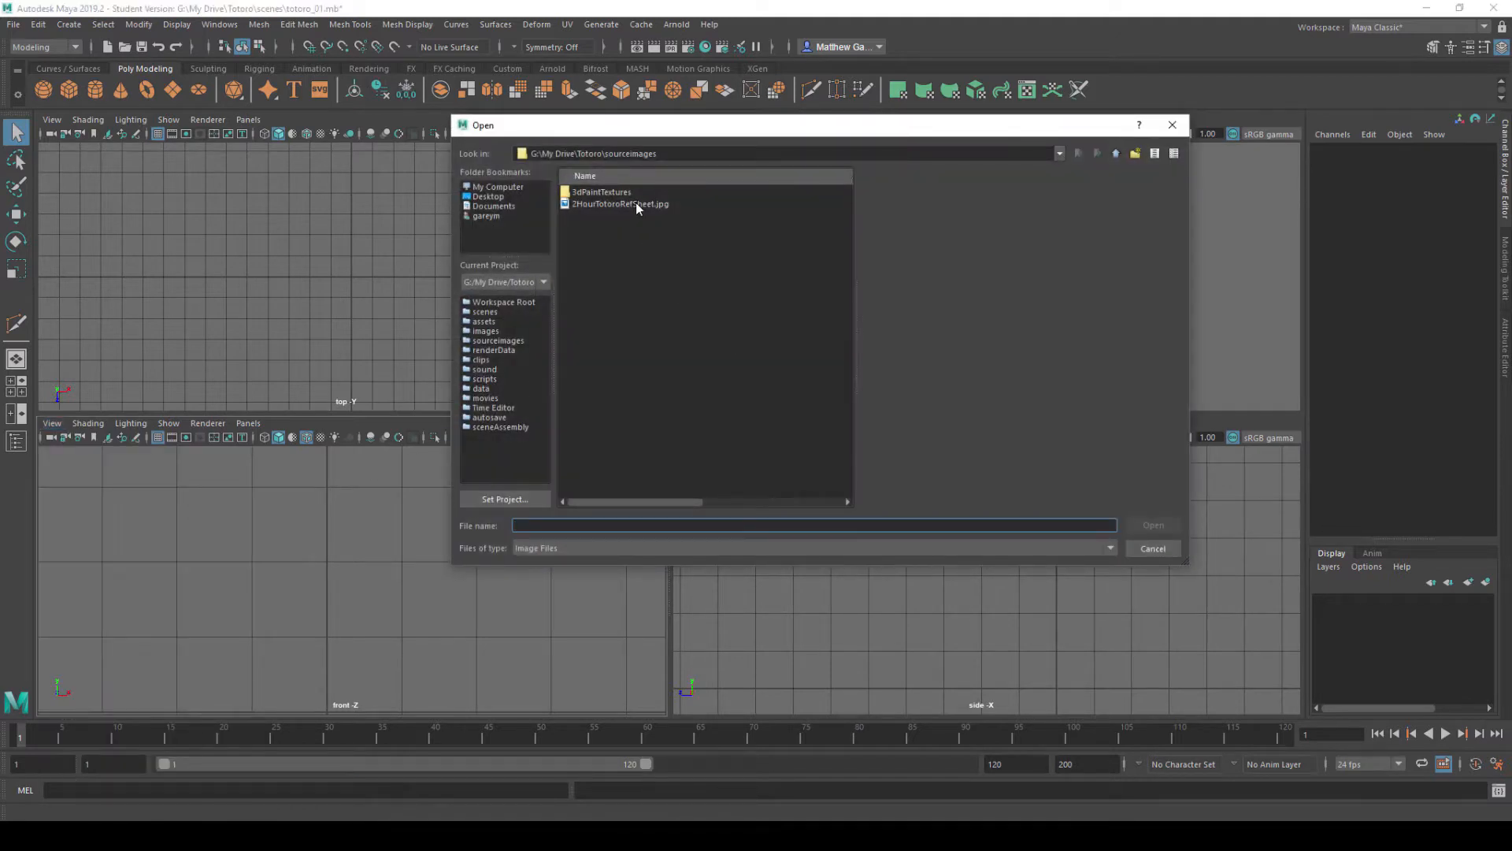
double_click(636, 203)
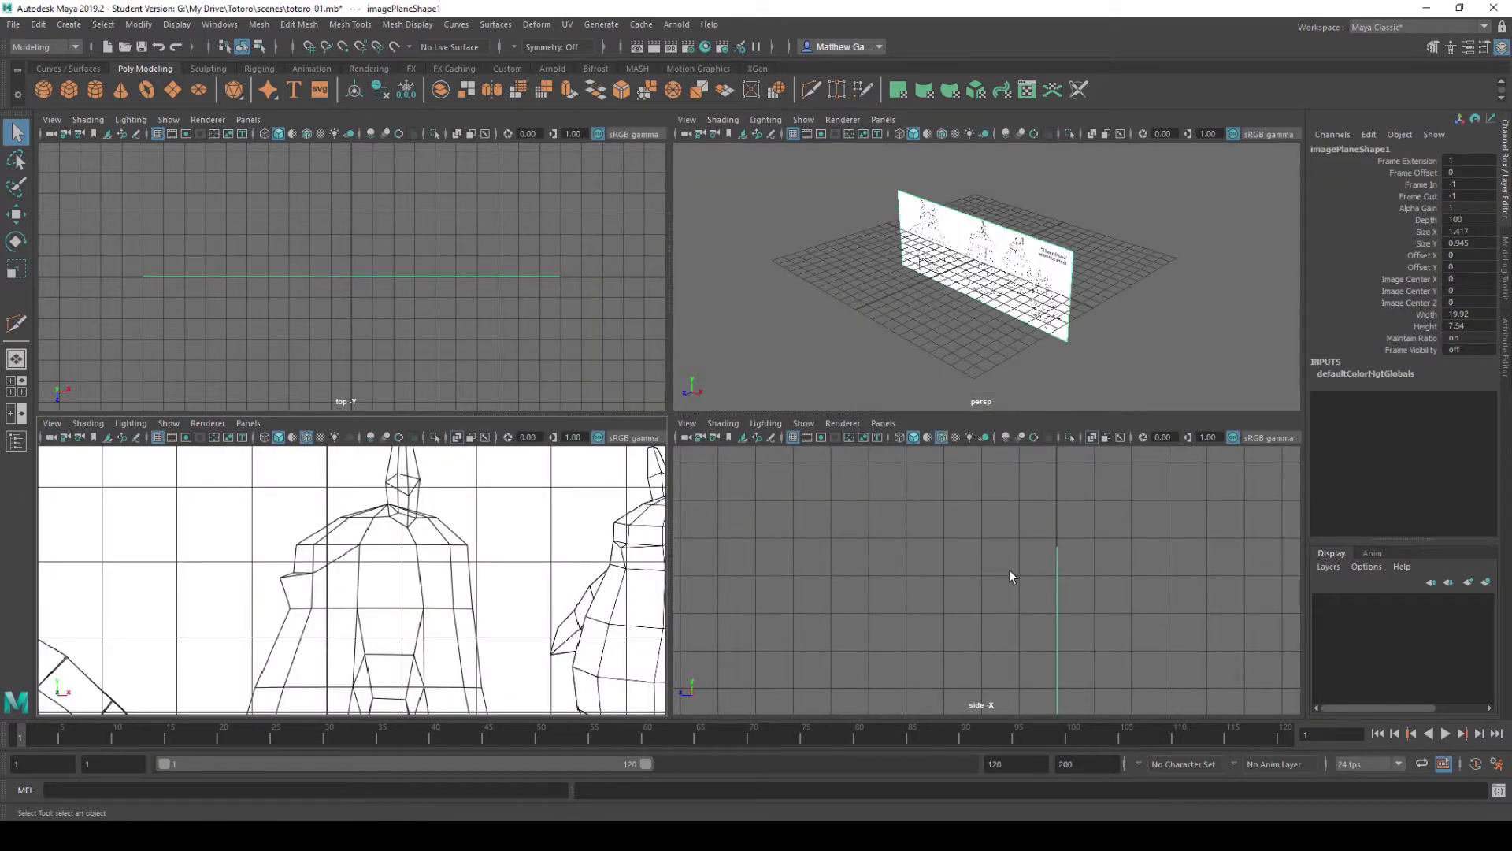
- Import 2HourTotoroRefSheet.jpg as an image plane in the side view and clear the selection
click(687, 422)
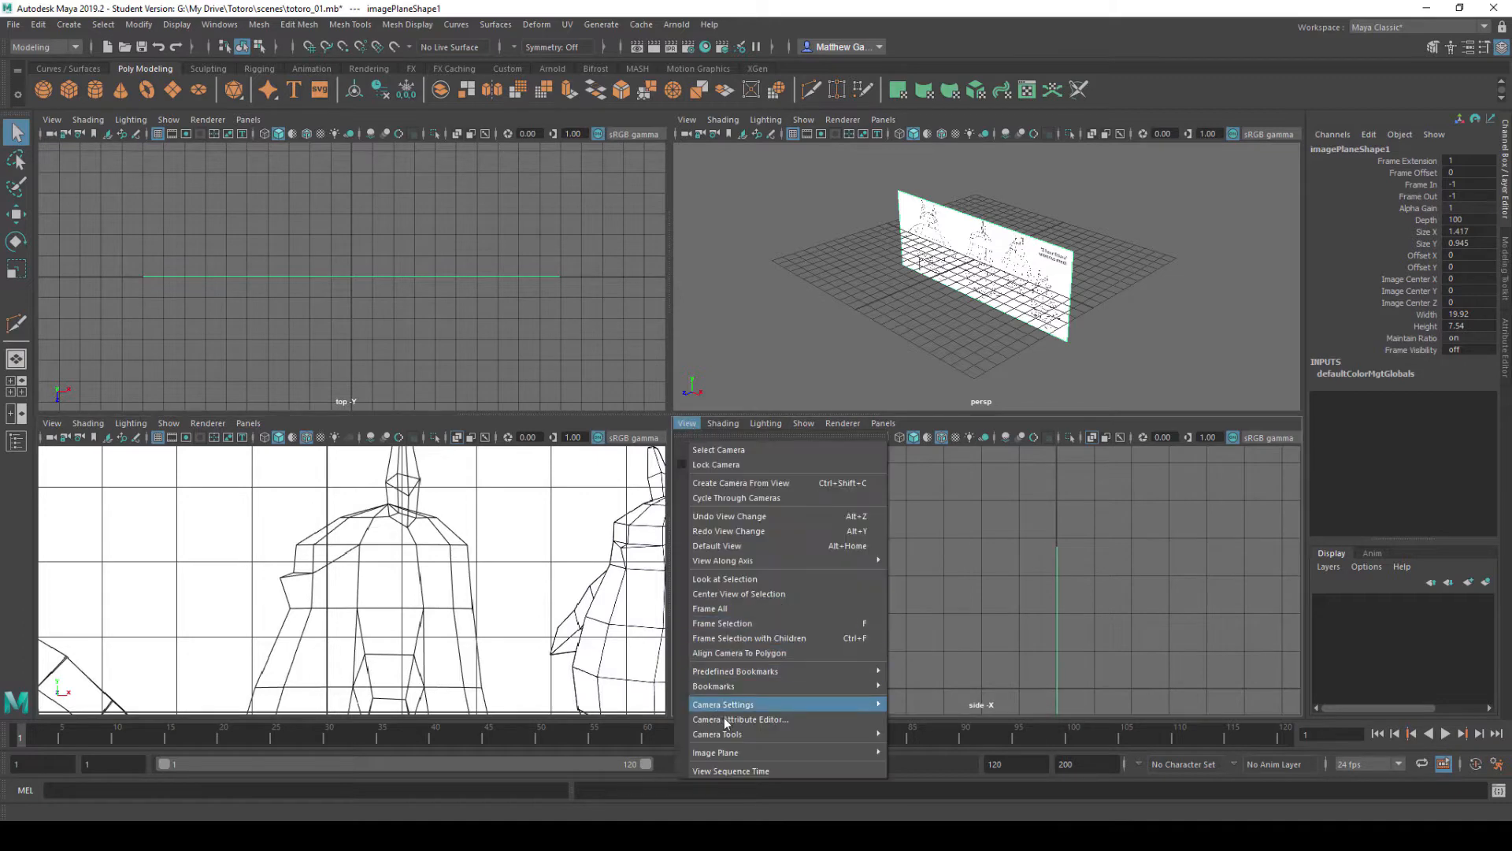
mouse_move(751, 751)
click(942, 765)
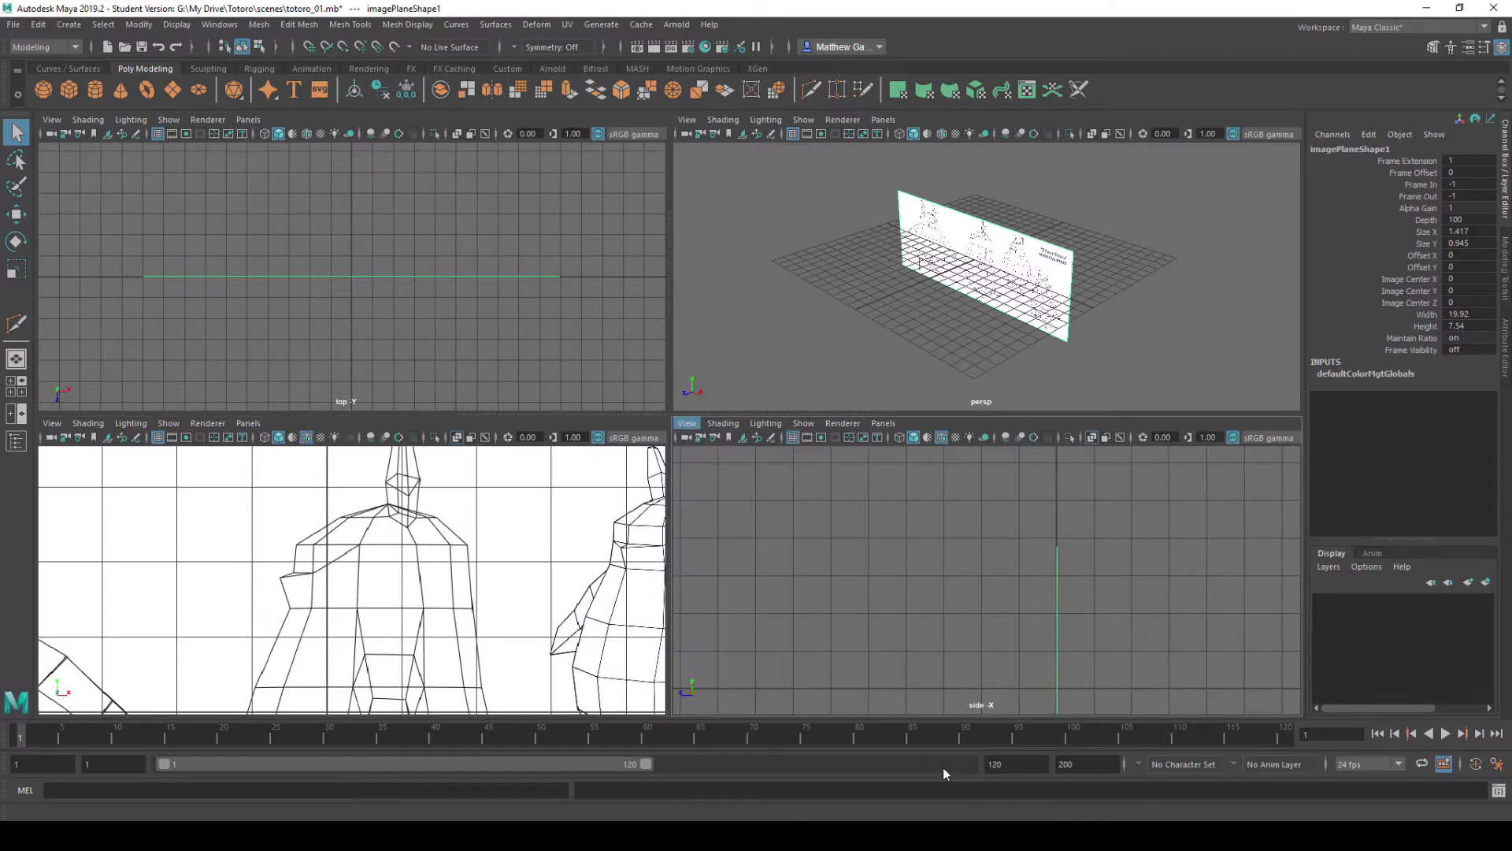
double_click(621, 204)
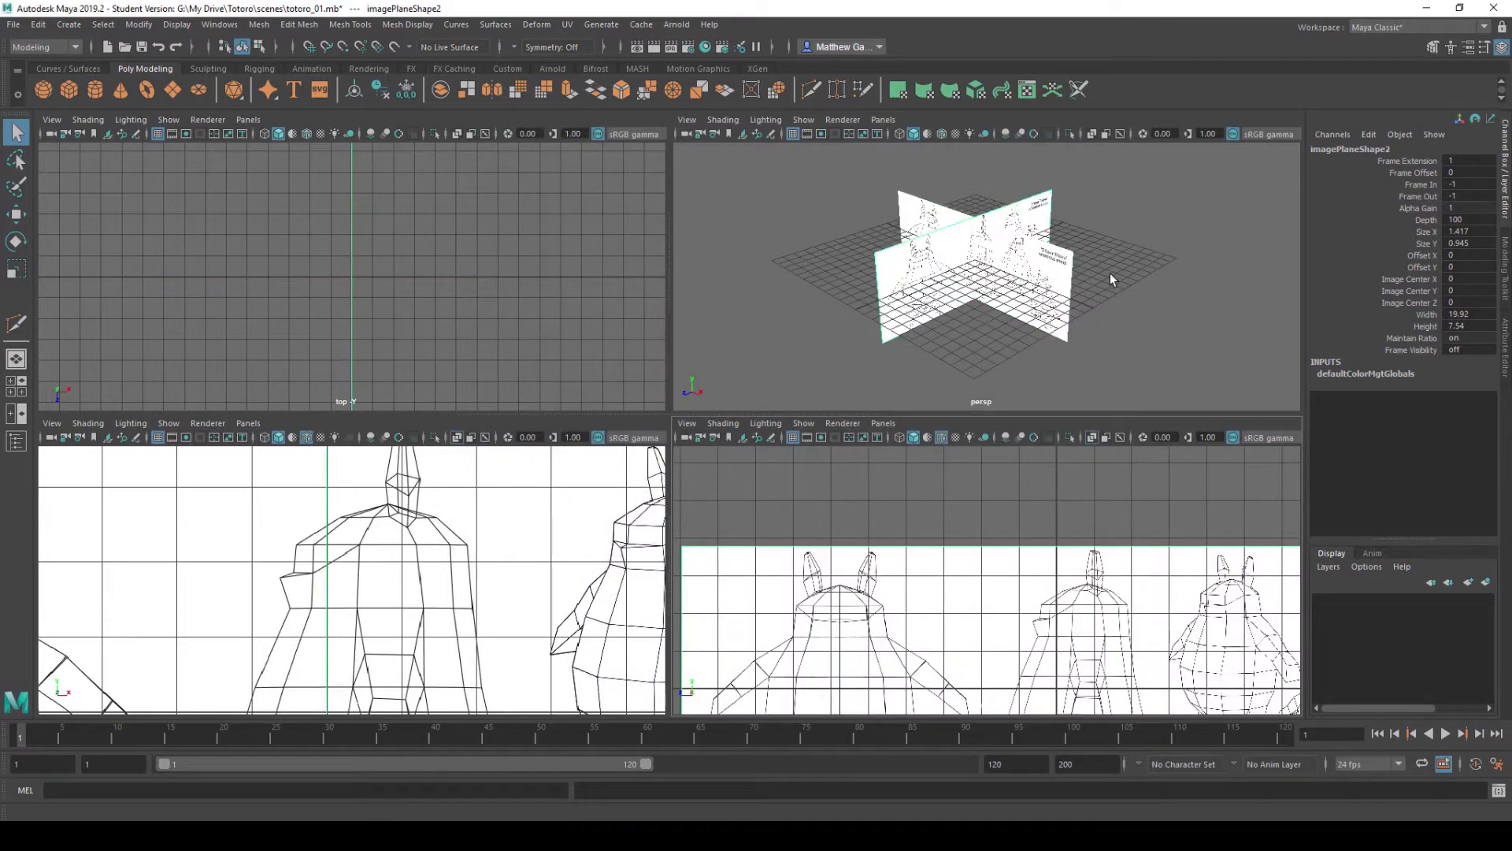
click(1118, 238)
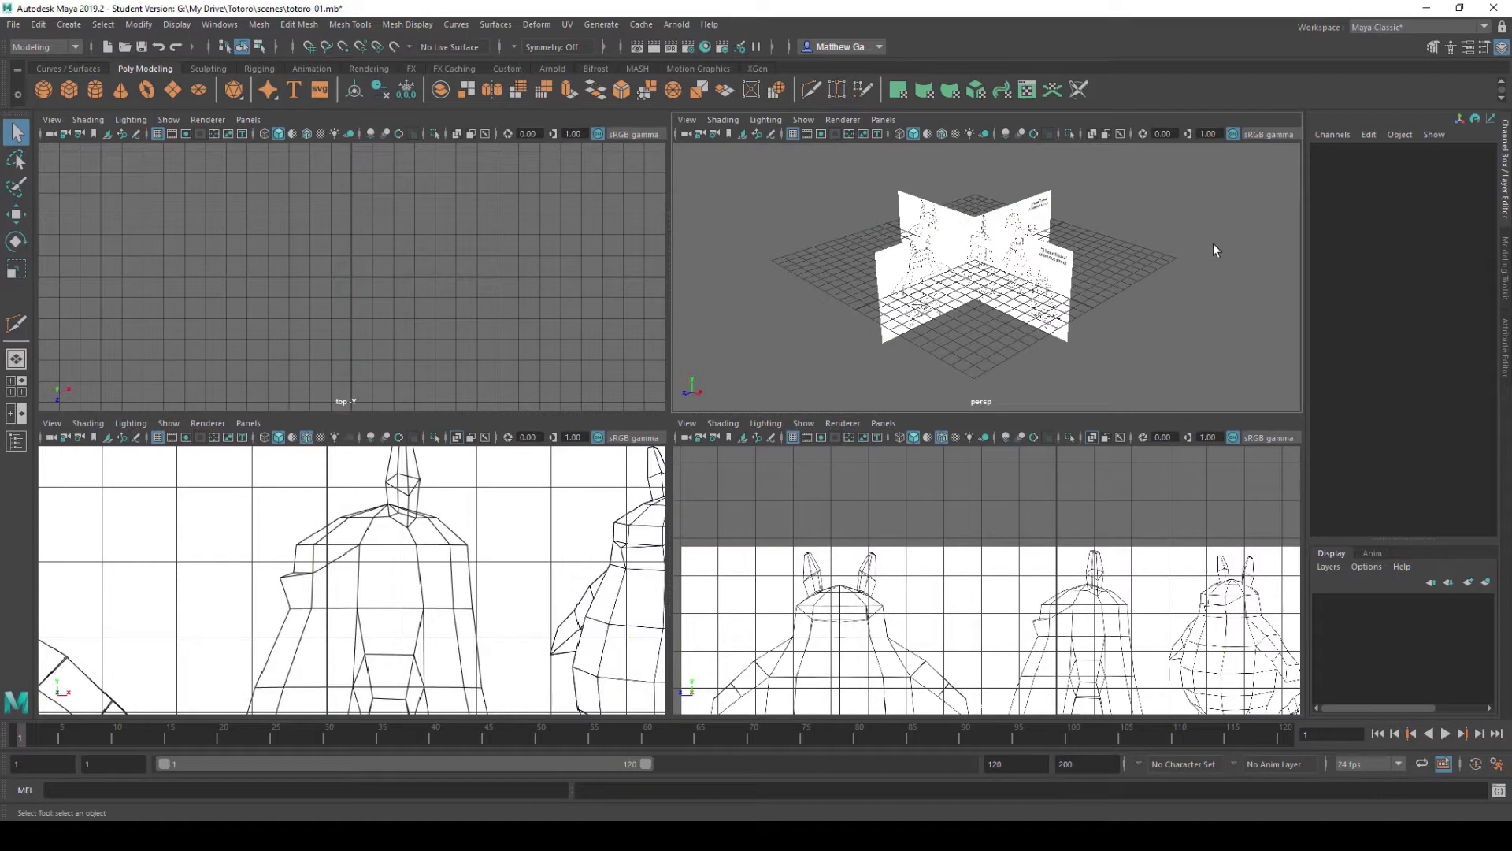
- Examine the crossed image planes in the perspective and front views, alternating between single-view and four-view layouts
key(space)
alt+drag(839, 272, 843, 283)
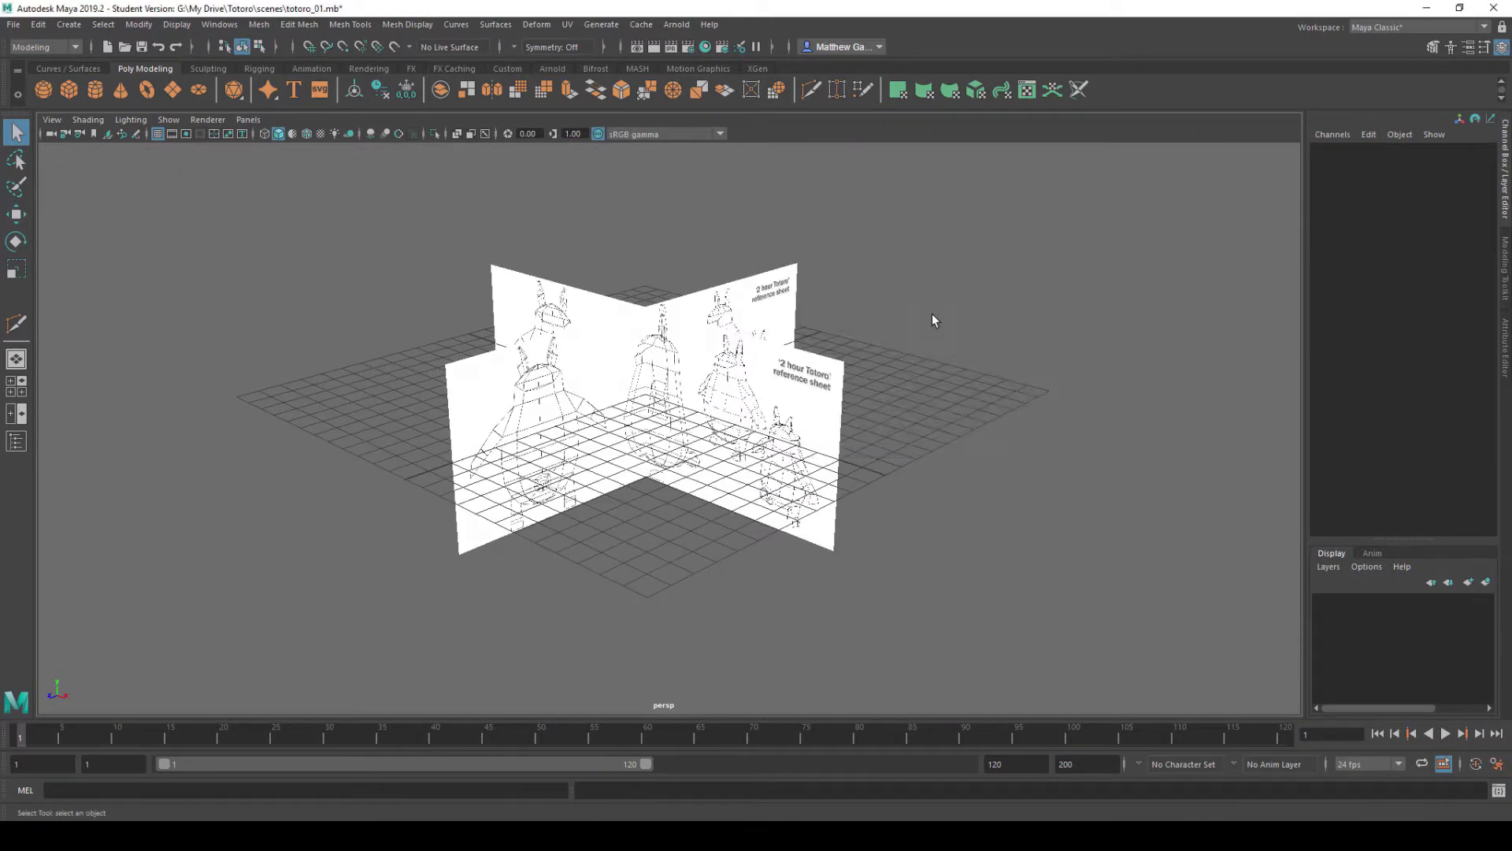
key(space)
key(space)
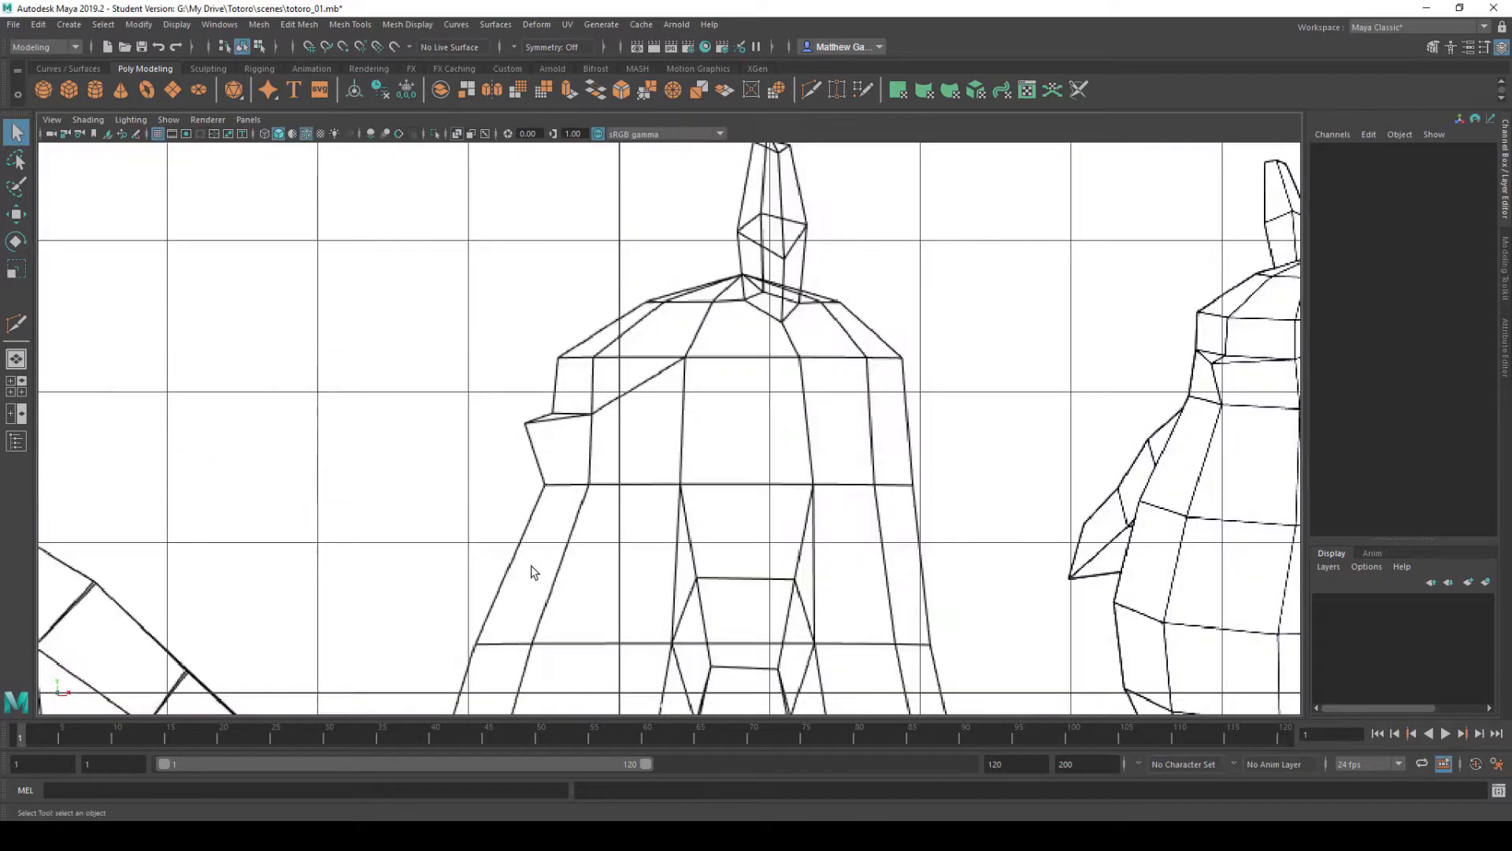
key(space)
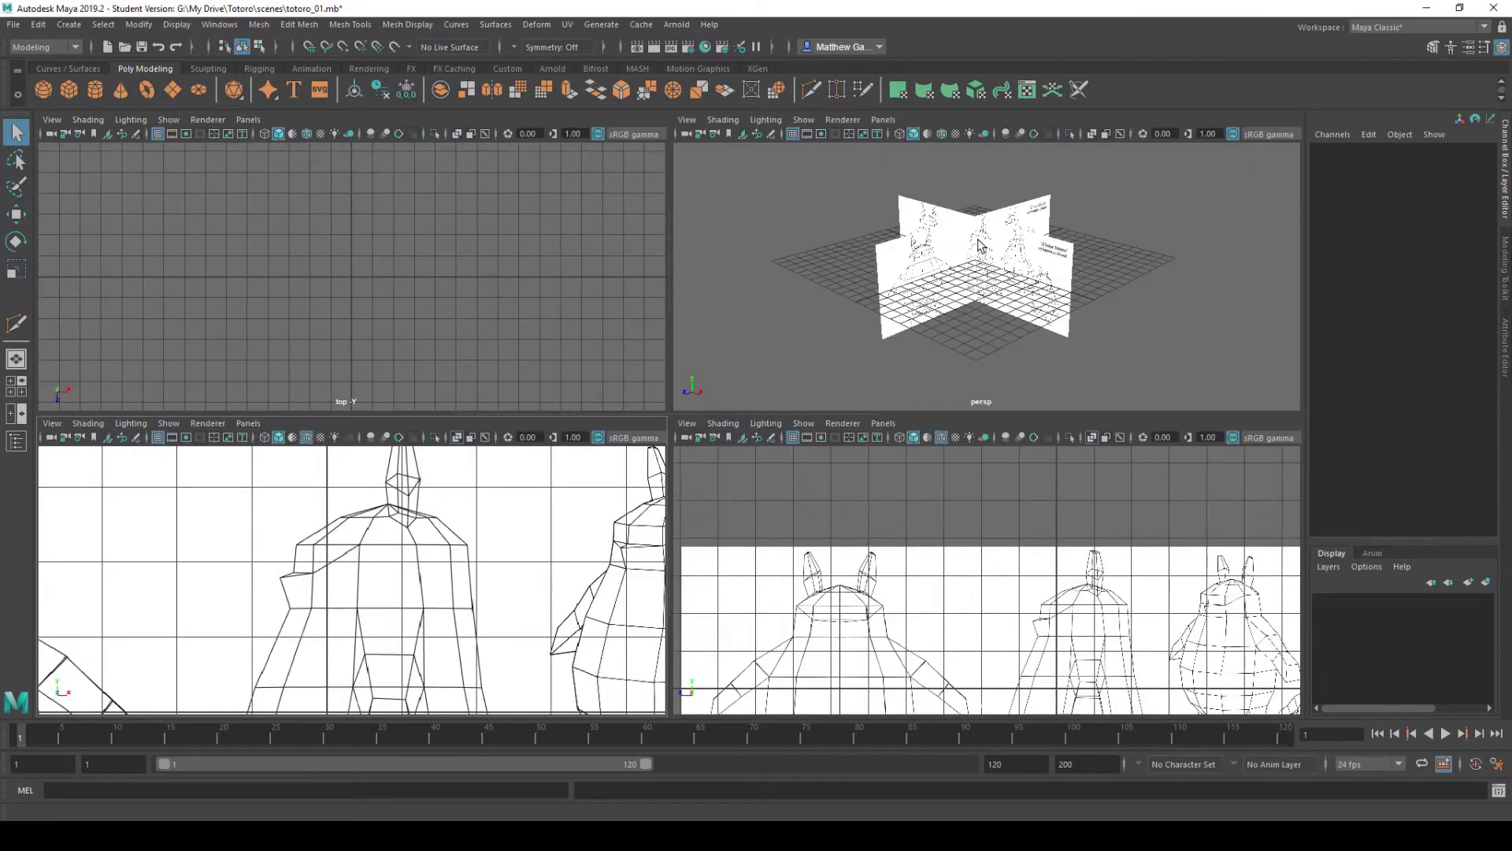
click(16, 364)
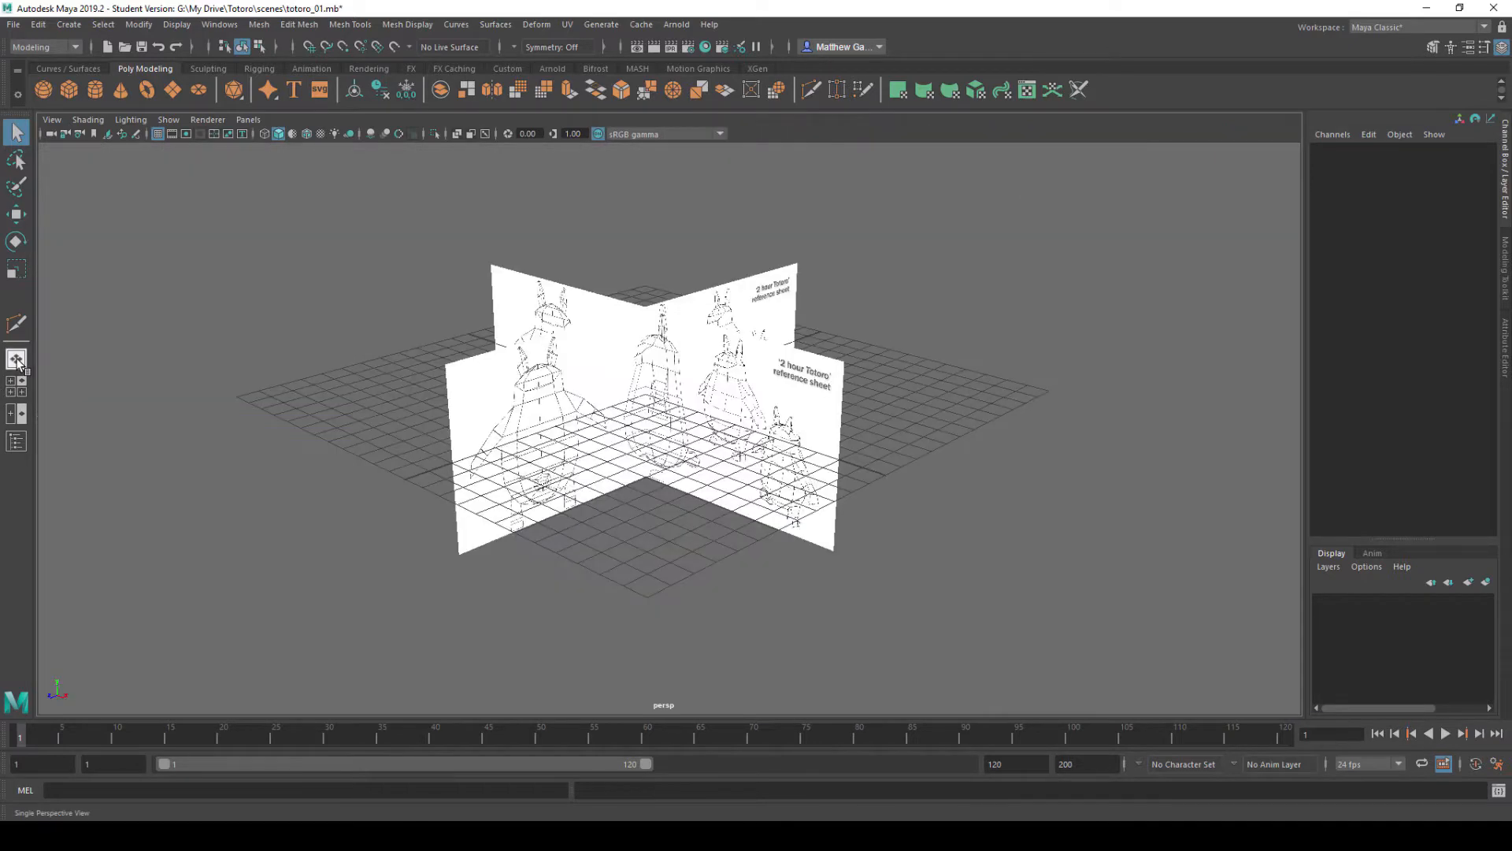
click(13, 386)
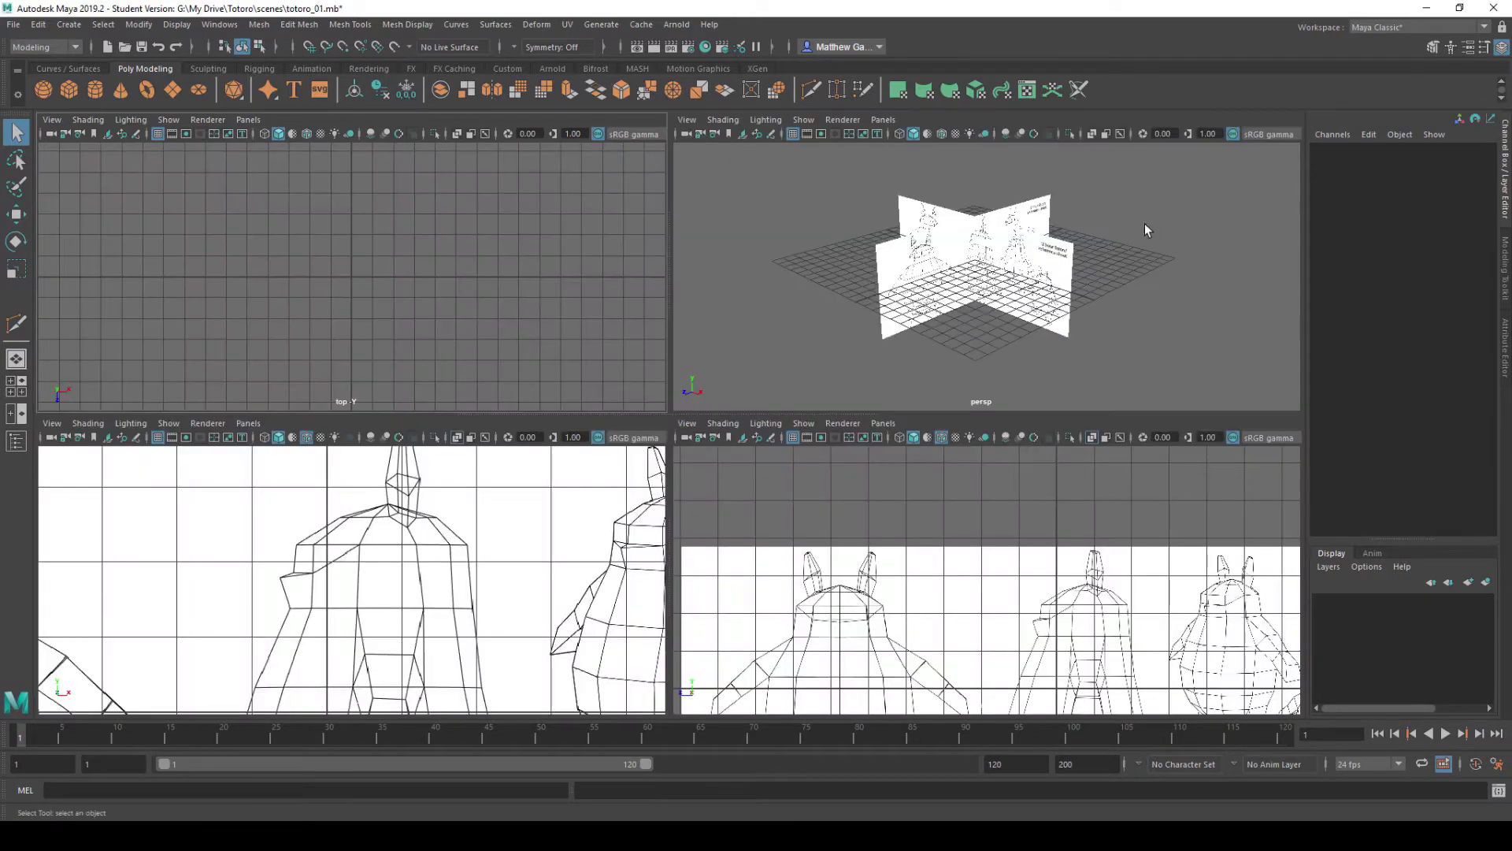
key(space)
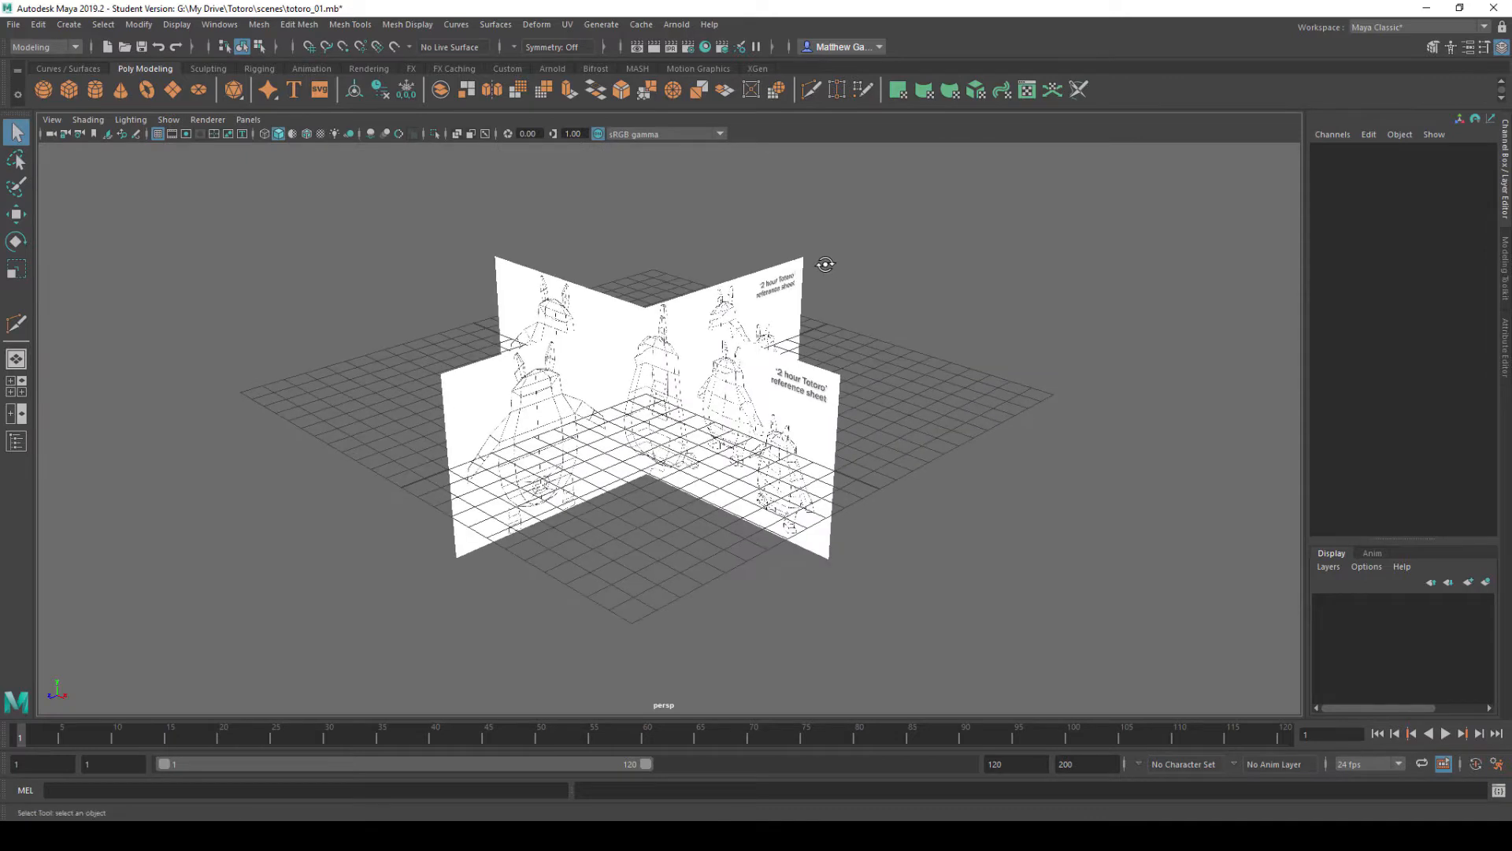
- Move the side view's image plane away from the grid centre to about -20.7 in X
click(475, 402)
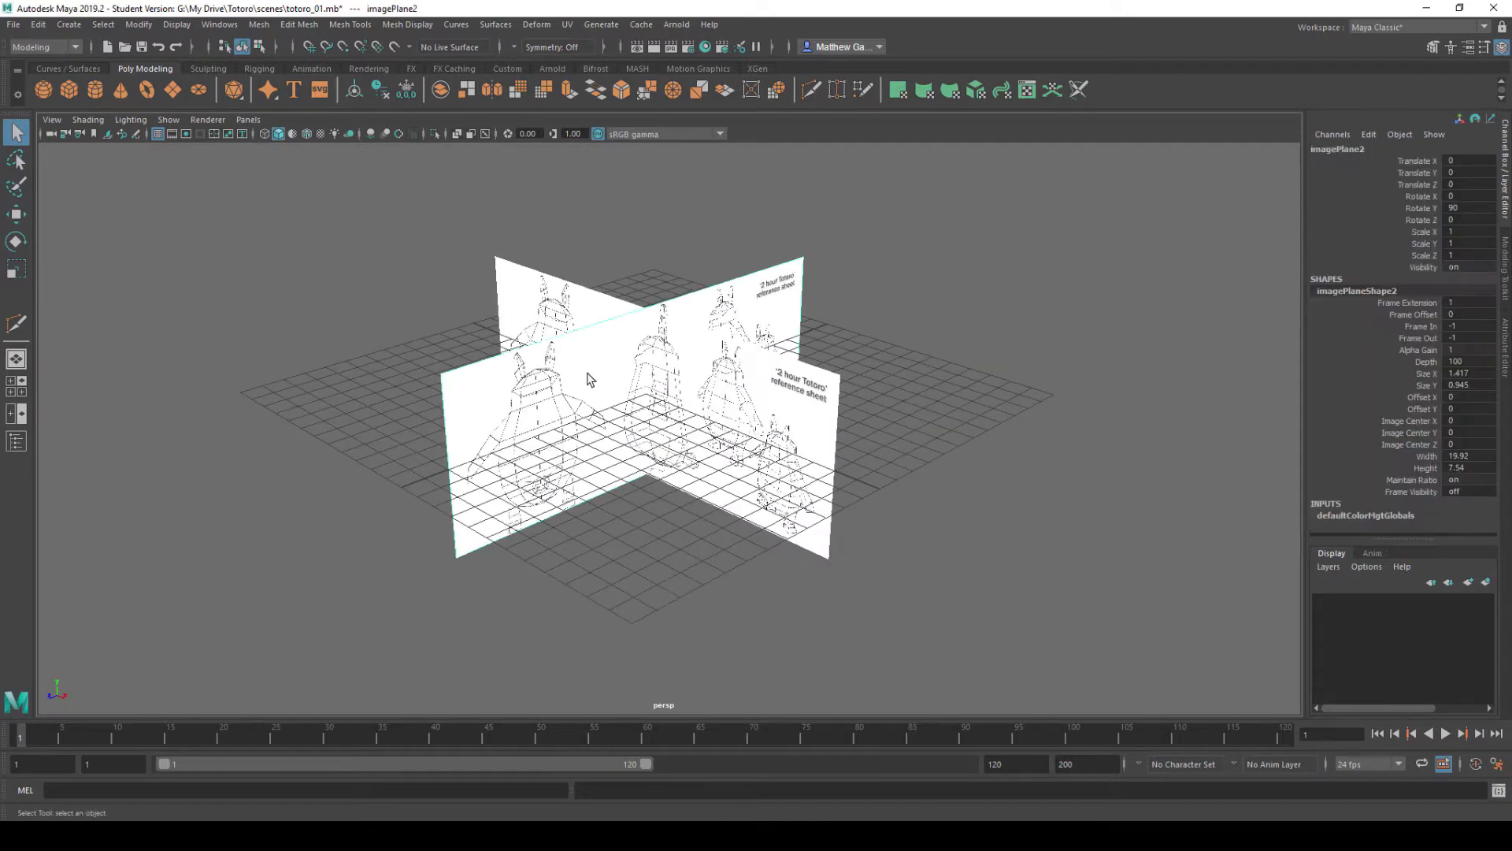
key(w)
drag(706, 419, 399, 297)
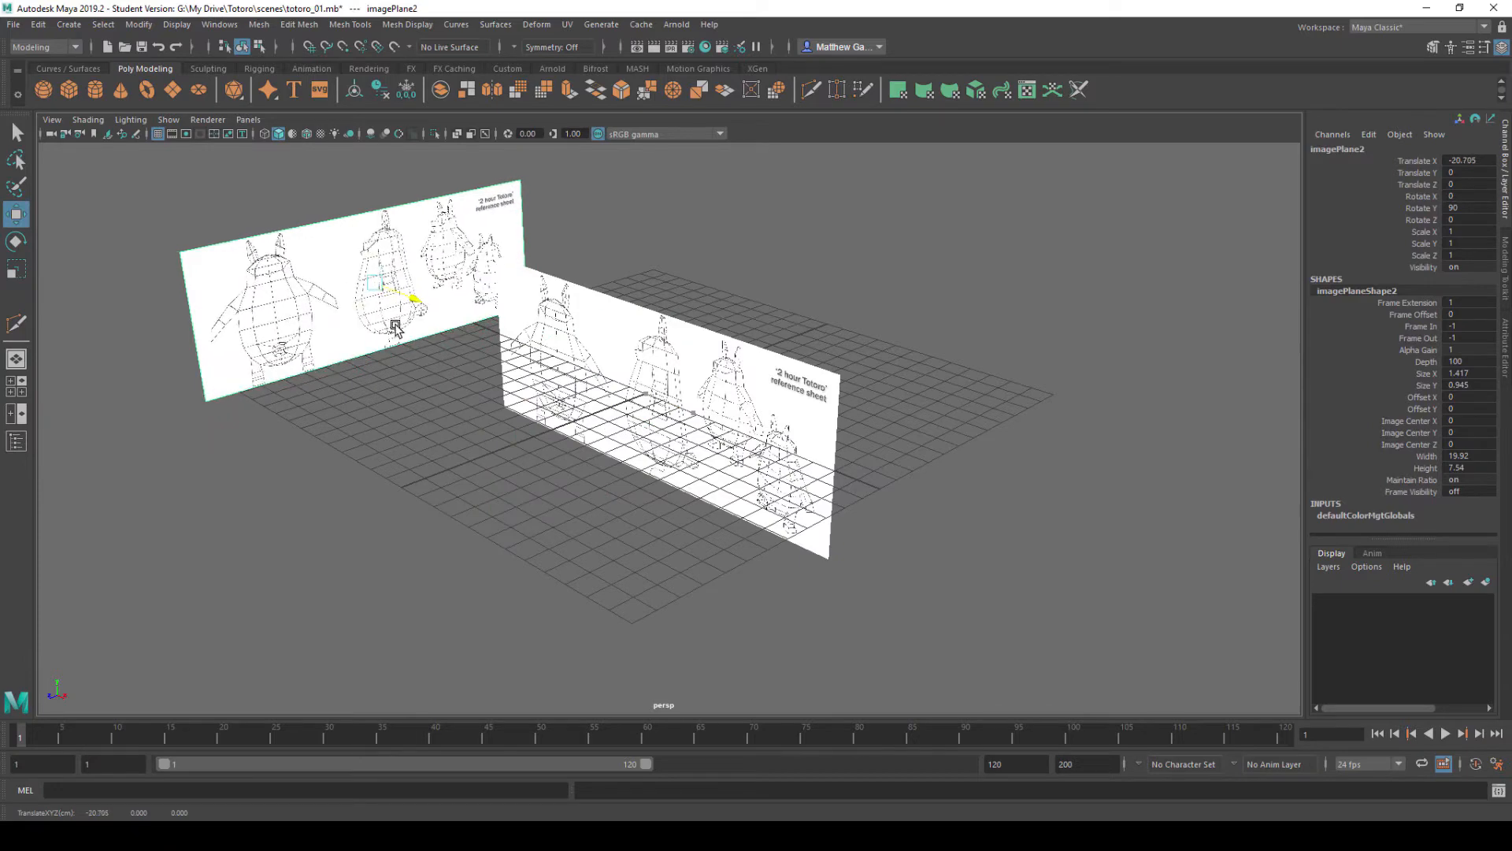
- Move the front view's image plane back to about -17.5 in Z and select both image planes
click(682, 366)
drag(595, 413, 835, 232)
drag(361, 183, 874, 255)
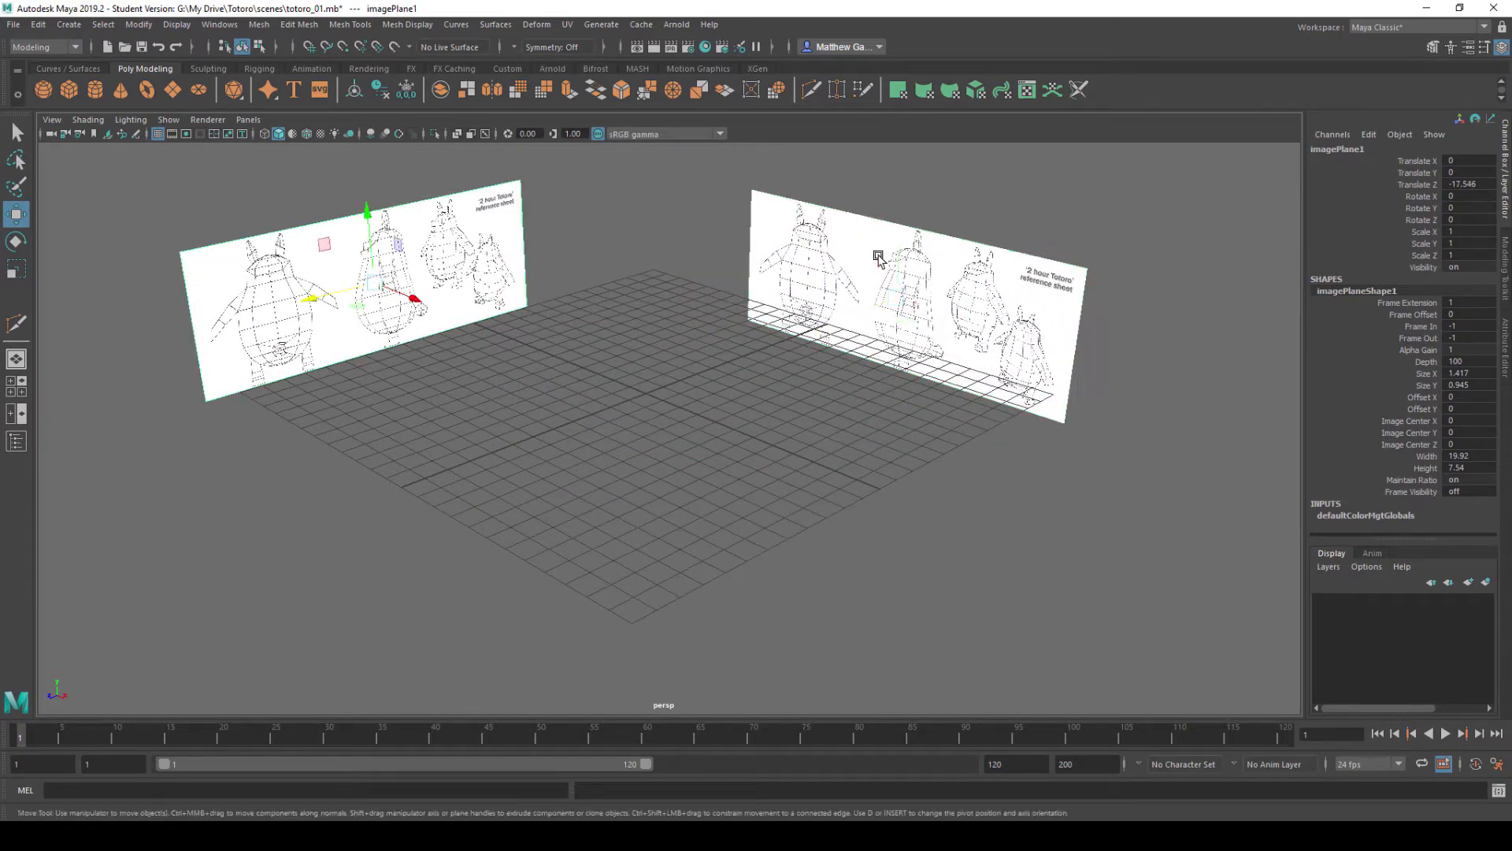
- Raise both image planes to about 3.76 in Y so the Totoro drawings stand on the grid's ground line
drag(370, 214, 363, 189)
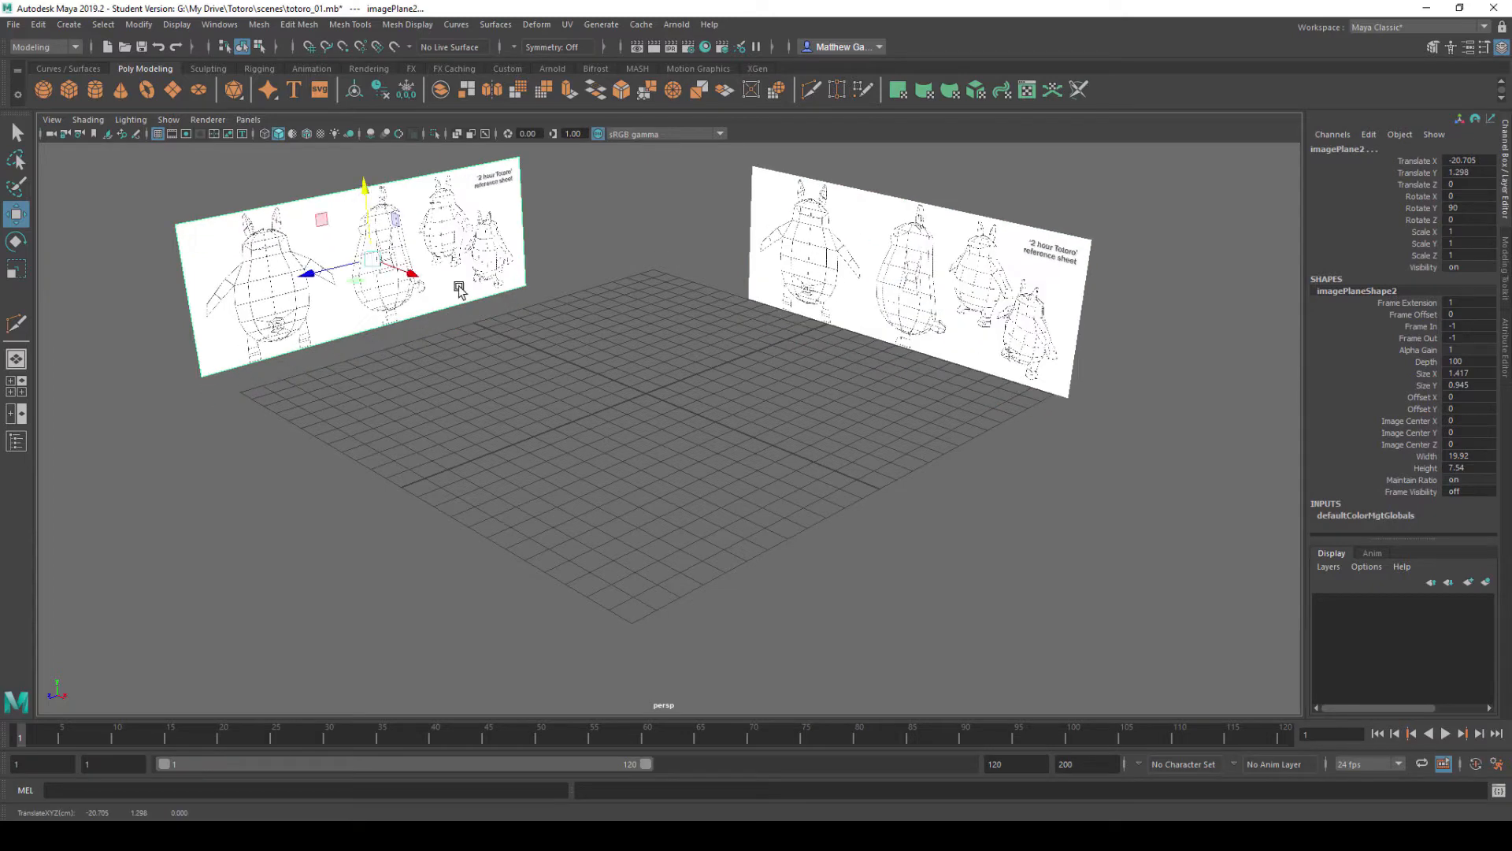
key(space)
key(space)
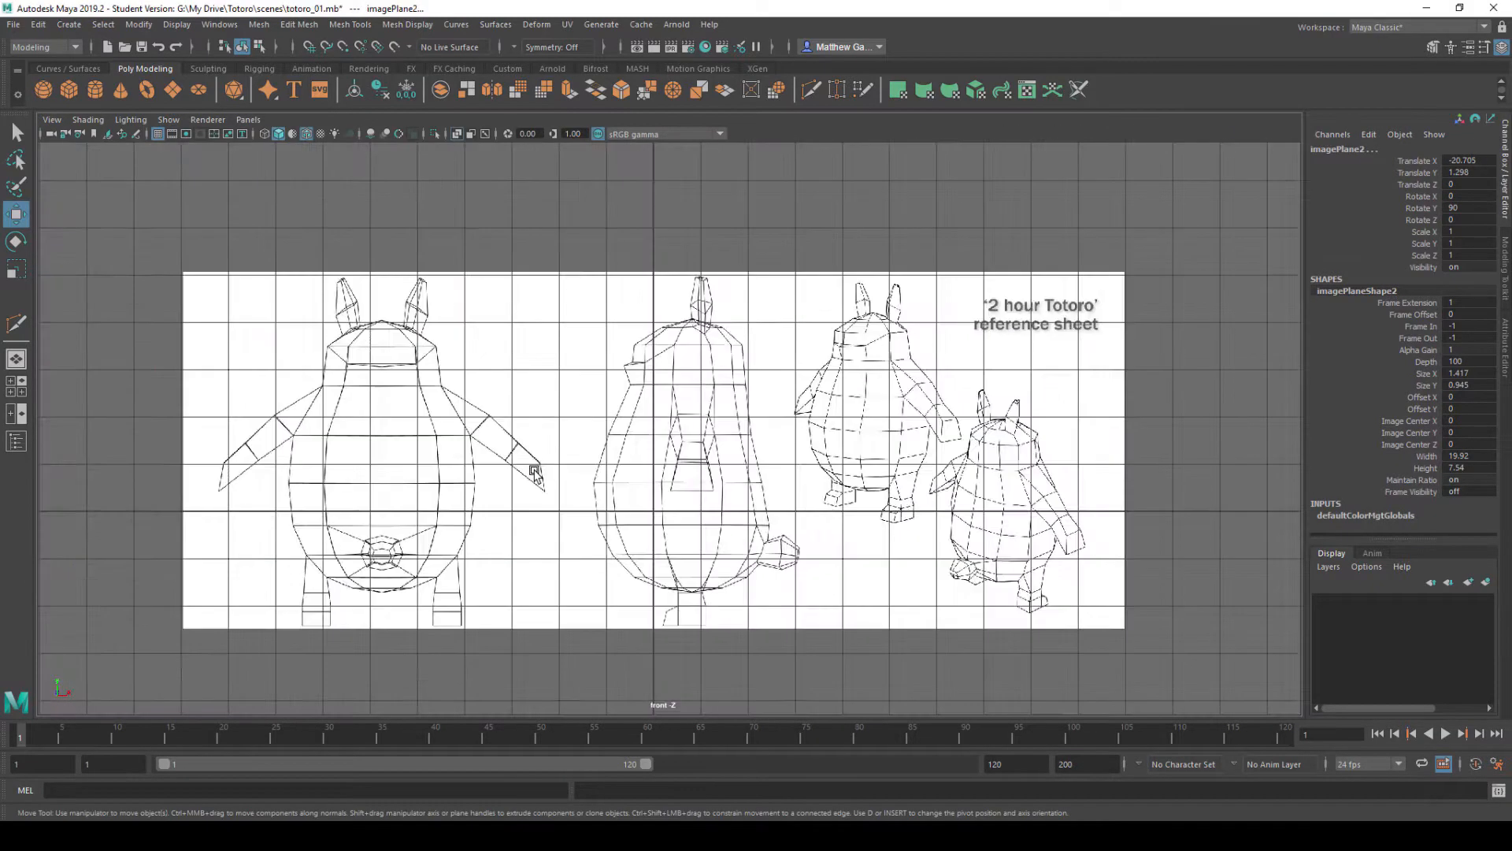
scroll(535, 472, down, 2)
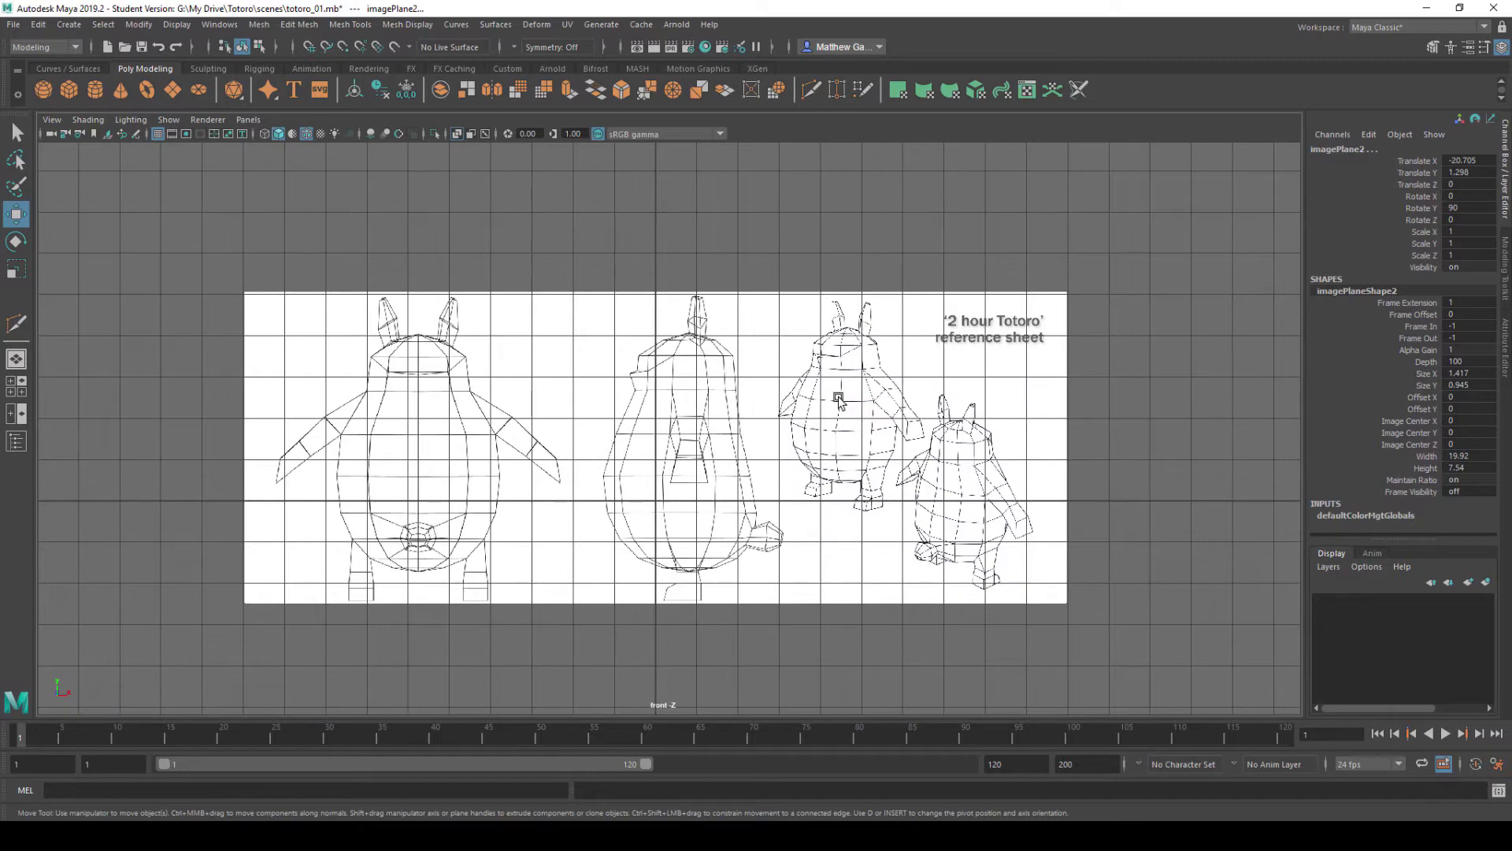
scroll(805, 411, down, 4)
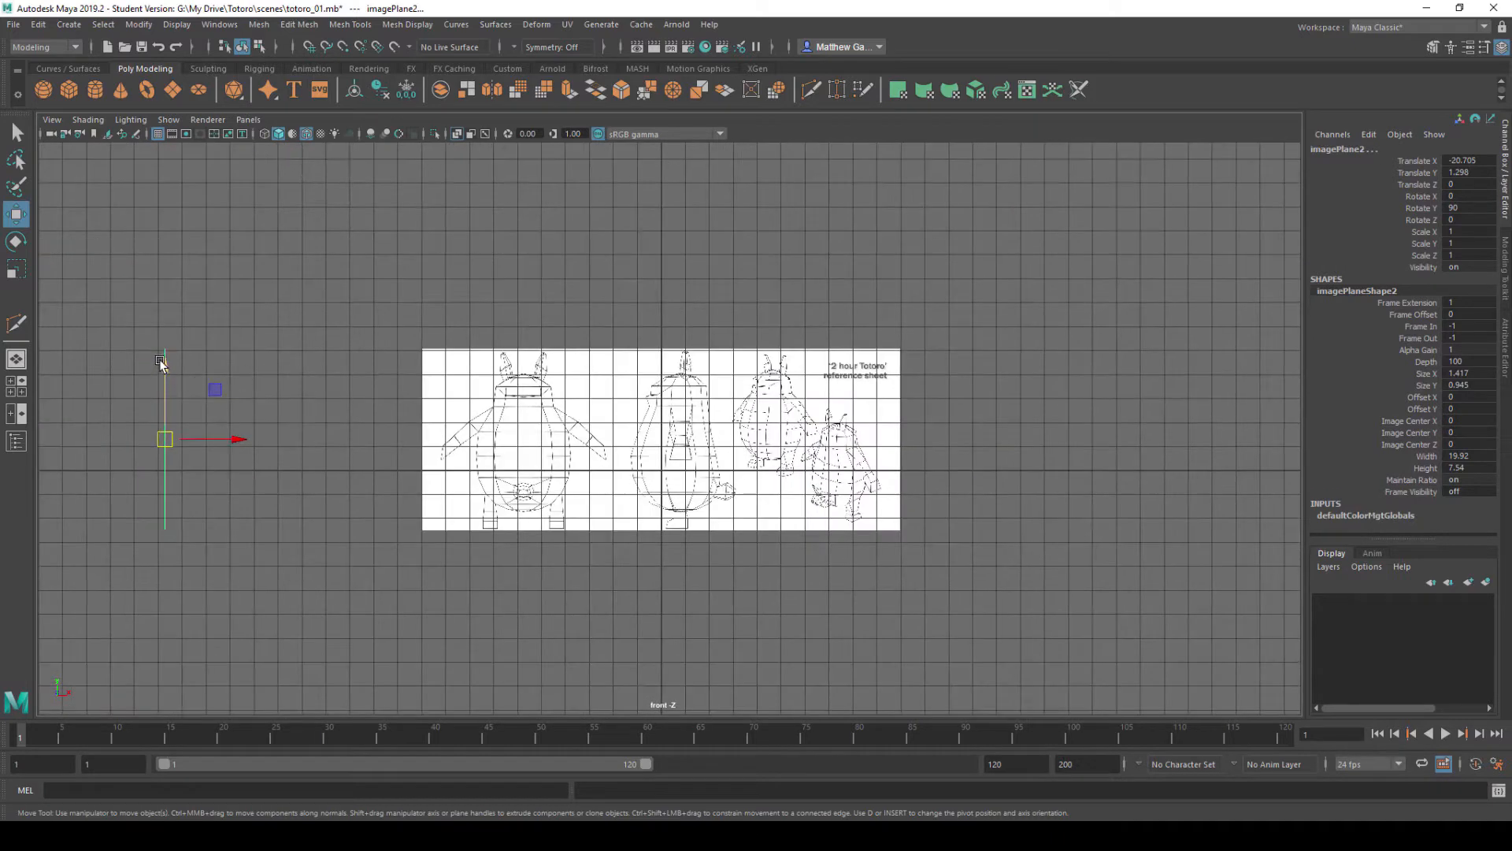
drag(160, 362, 159, 311)
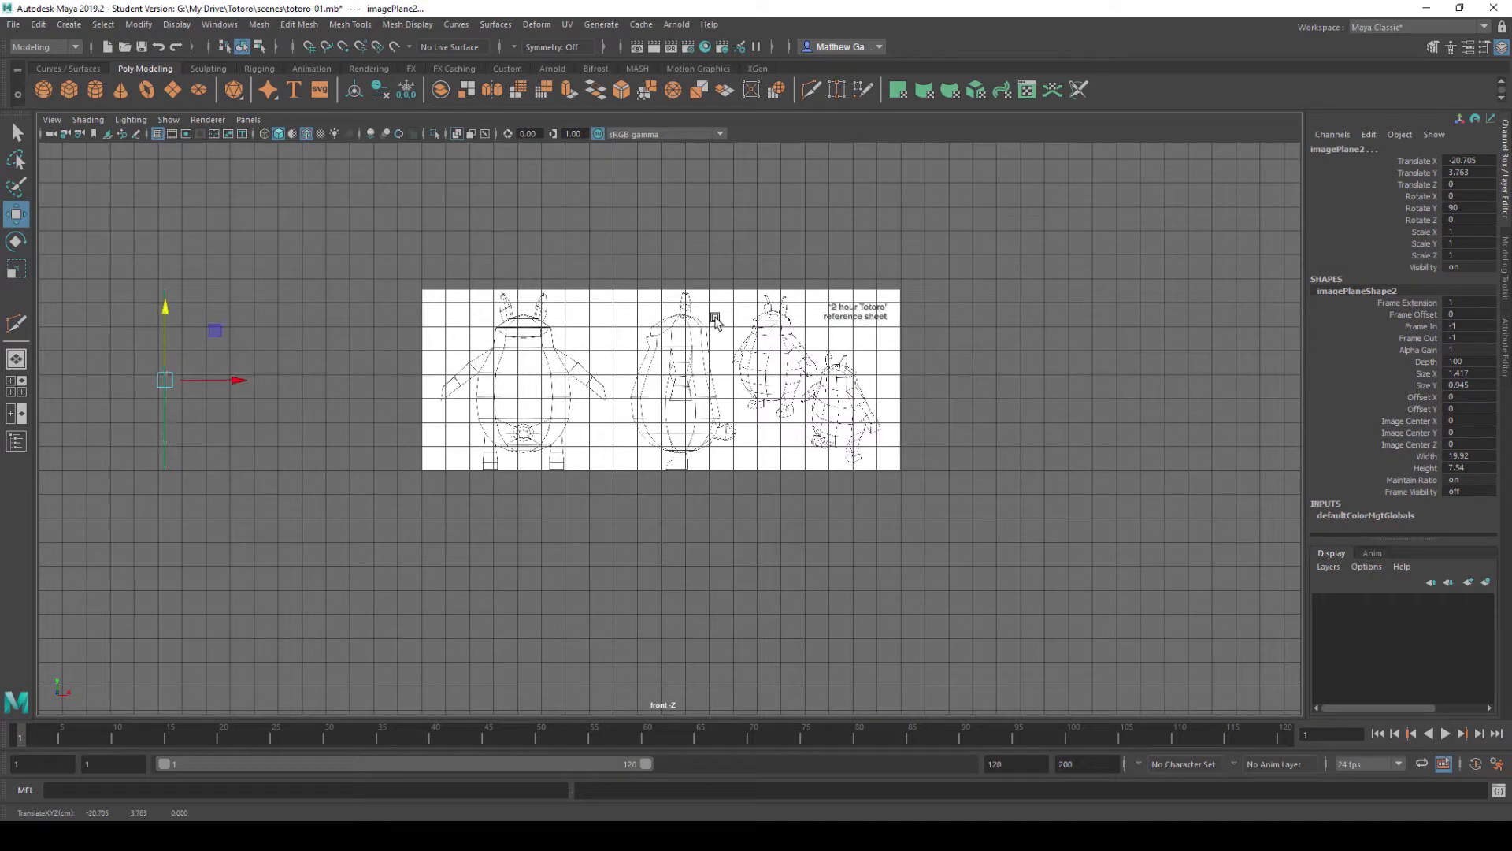
- Move the front view's image plane to about 5.75 in X so the front drawing is centred on the vertical axis
click(754, 588)
click(623, 353)
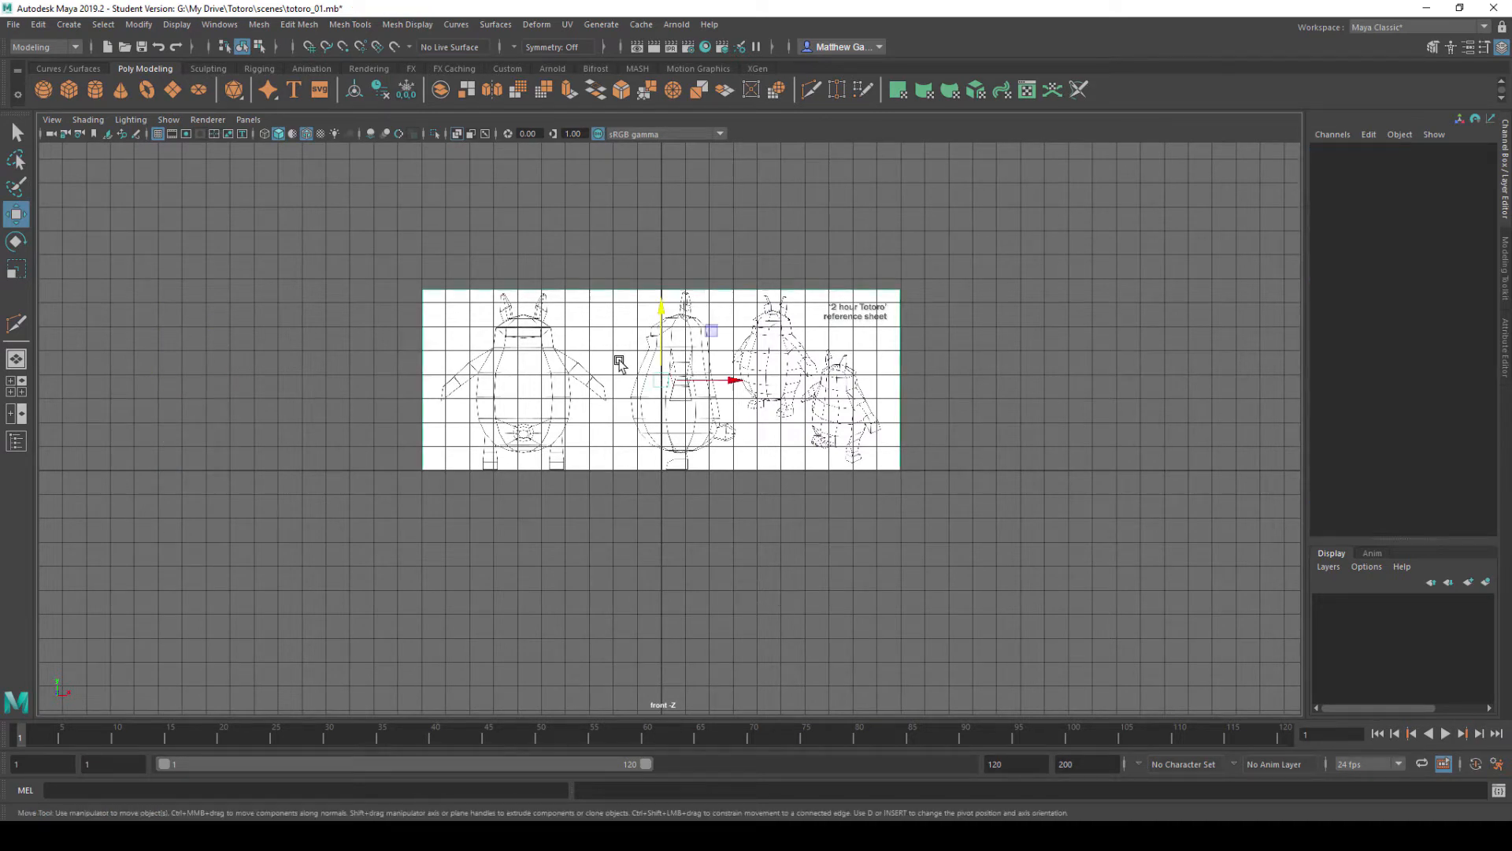
drag(742, 381, 879, 374)
scroll(706, 406, up, 8)
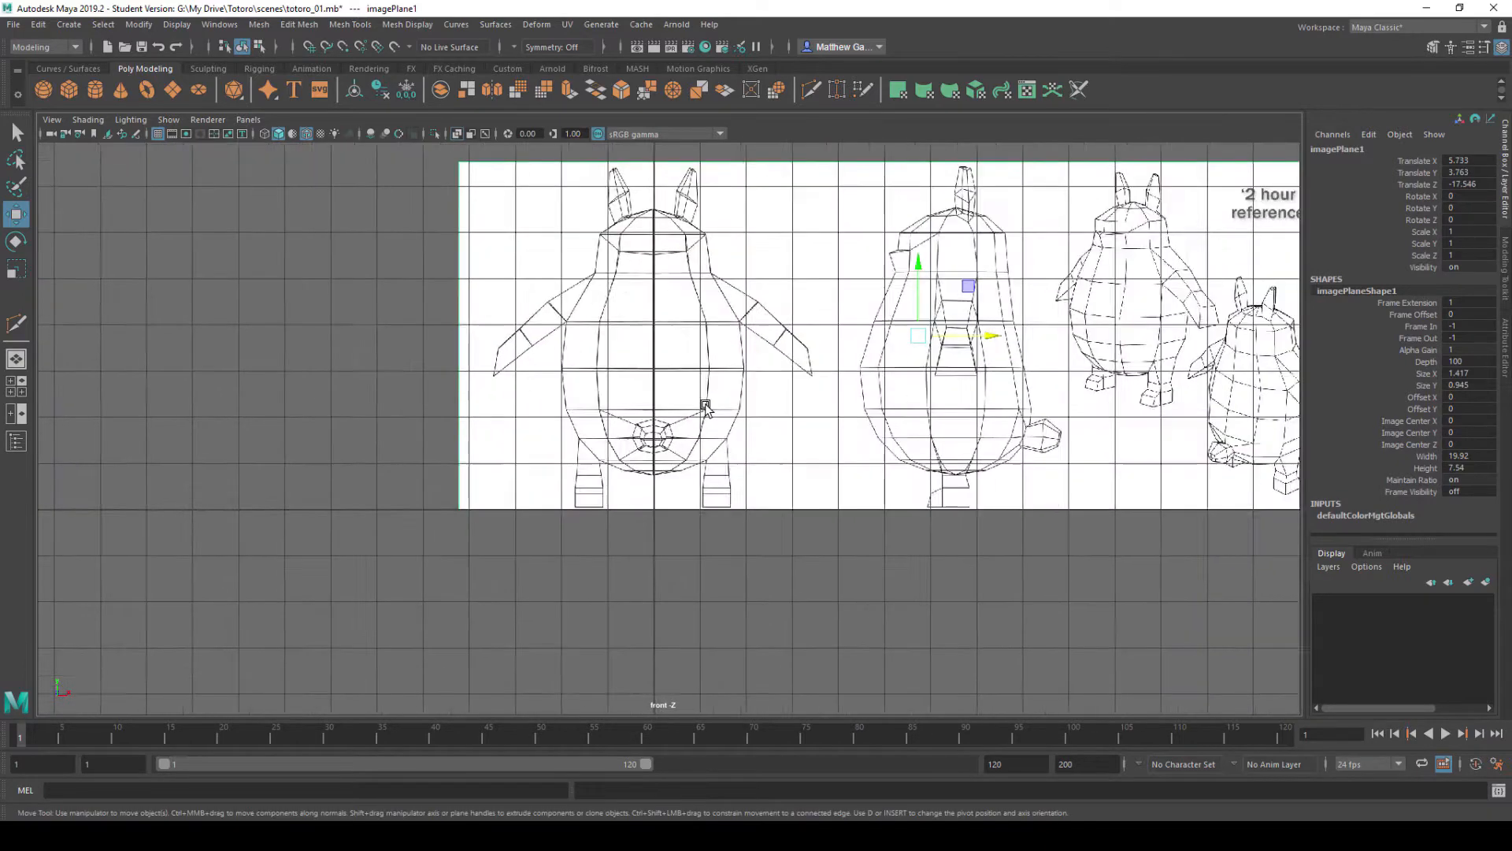
drag(1102, 282, 1103, 282)
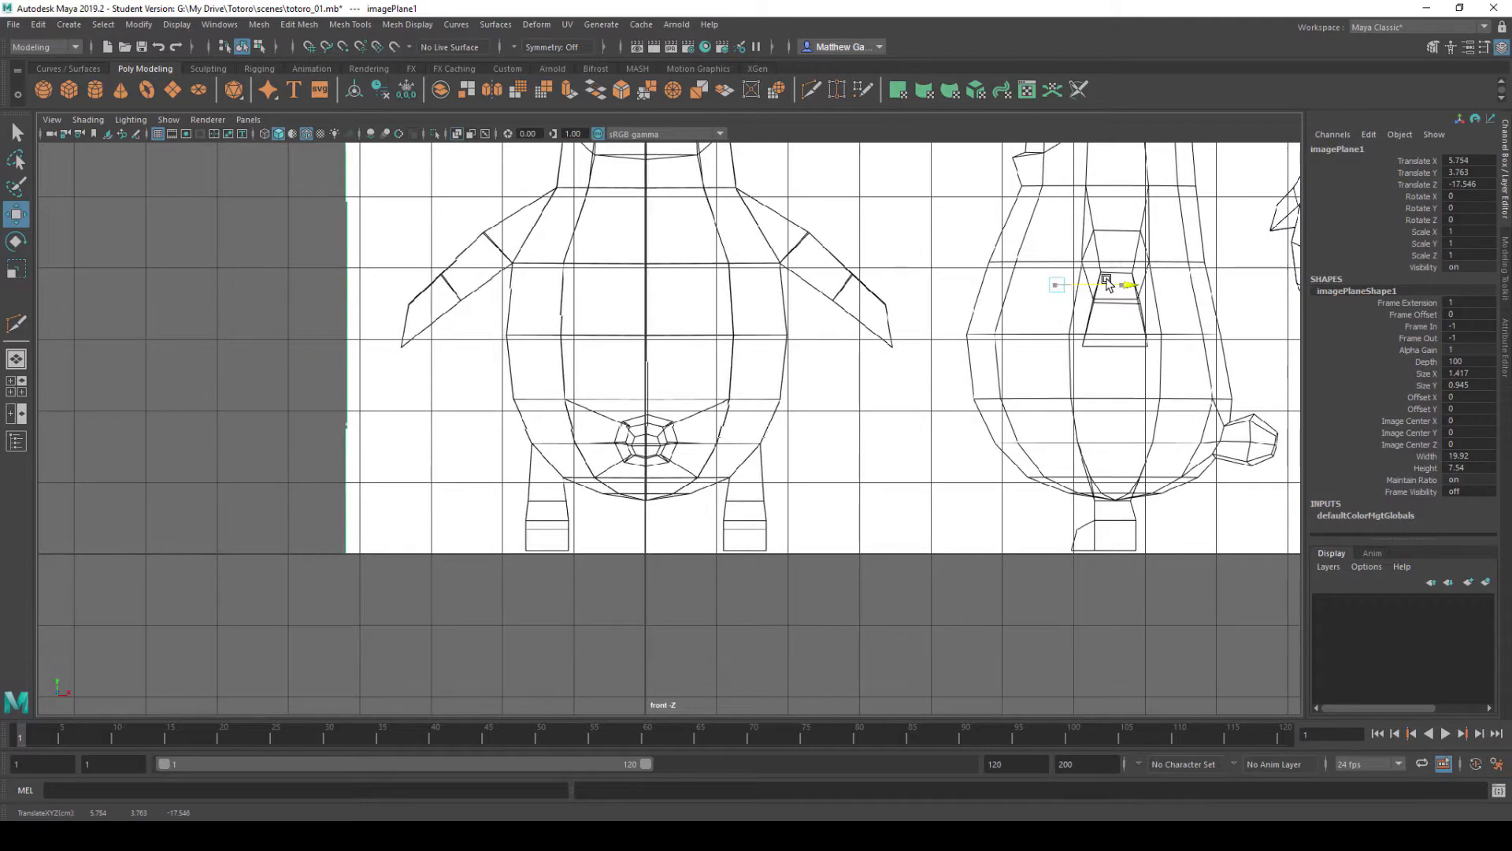
drag(1103, 281, 1105, 281)
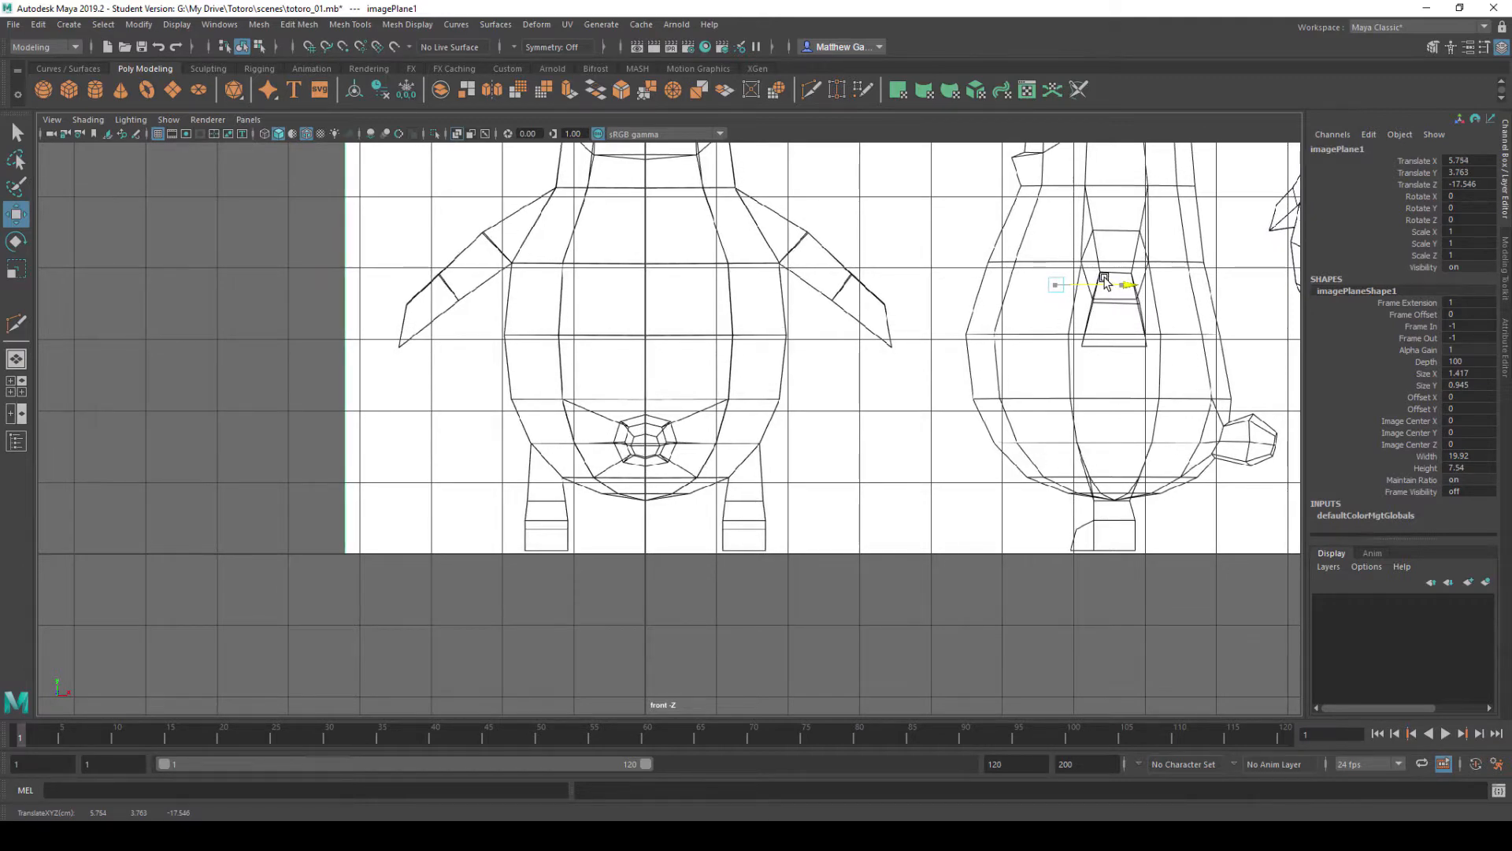
scroll(772, 365, down, 6)
- Move the side view's image plane to about 0.8 in Z so the side drawing is centred on the vertical axis
key(space)
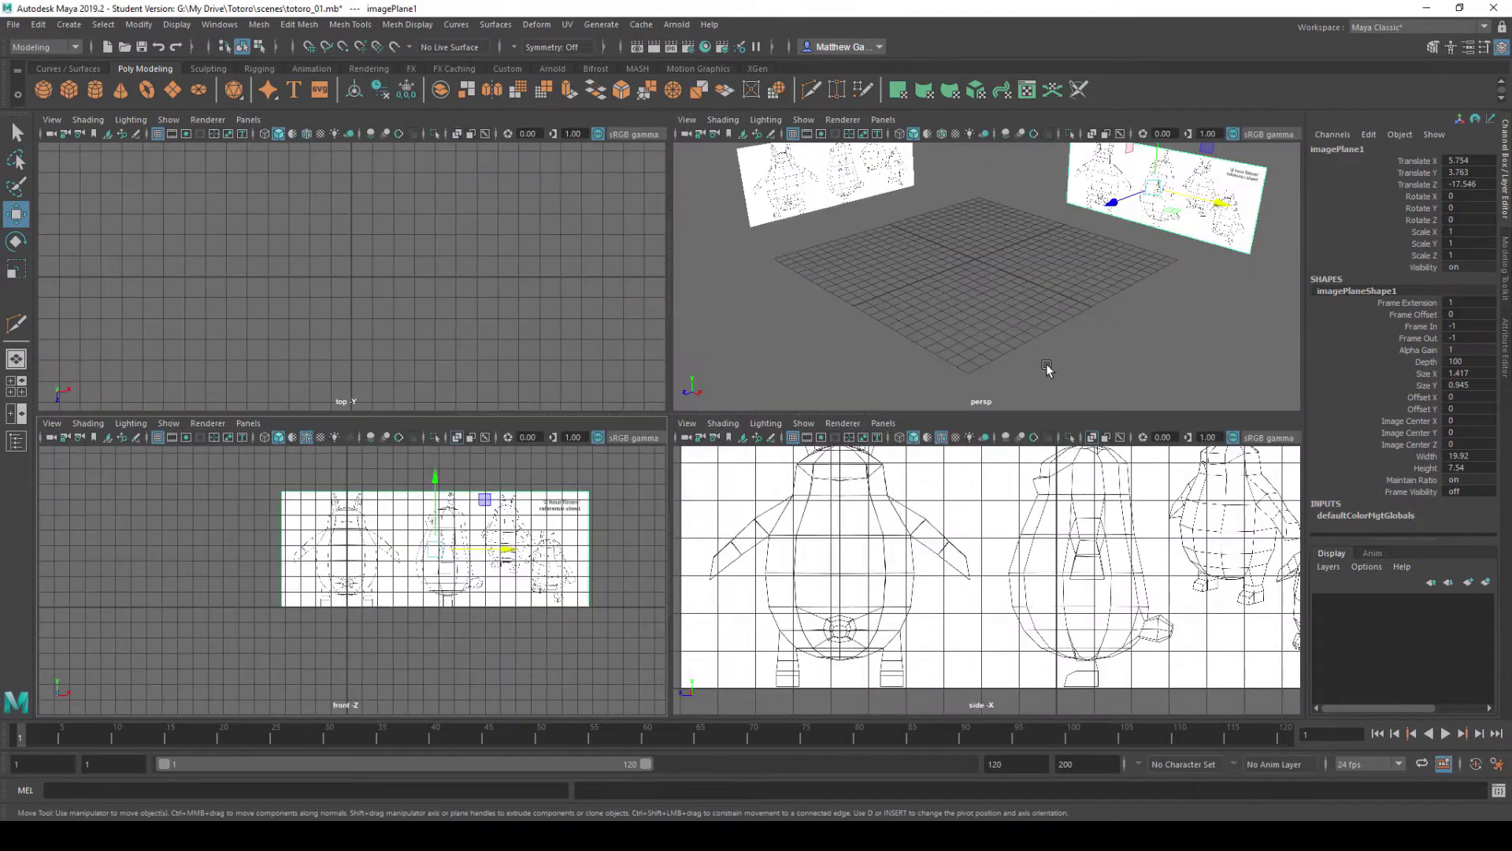
key(space)
scroll(771, 407, down, 4)
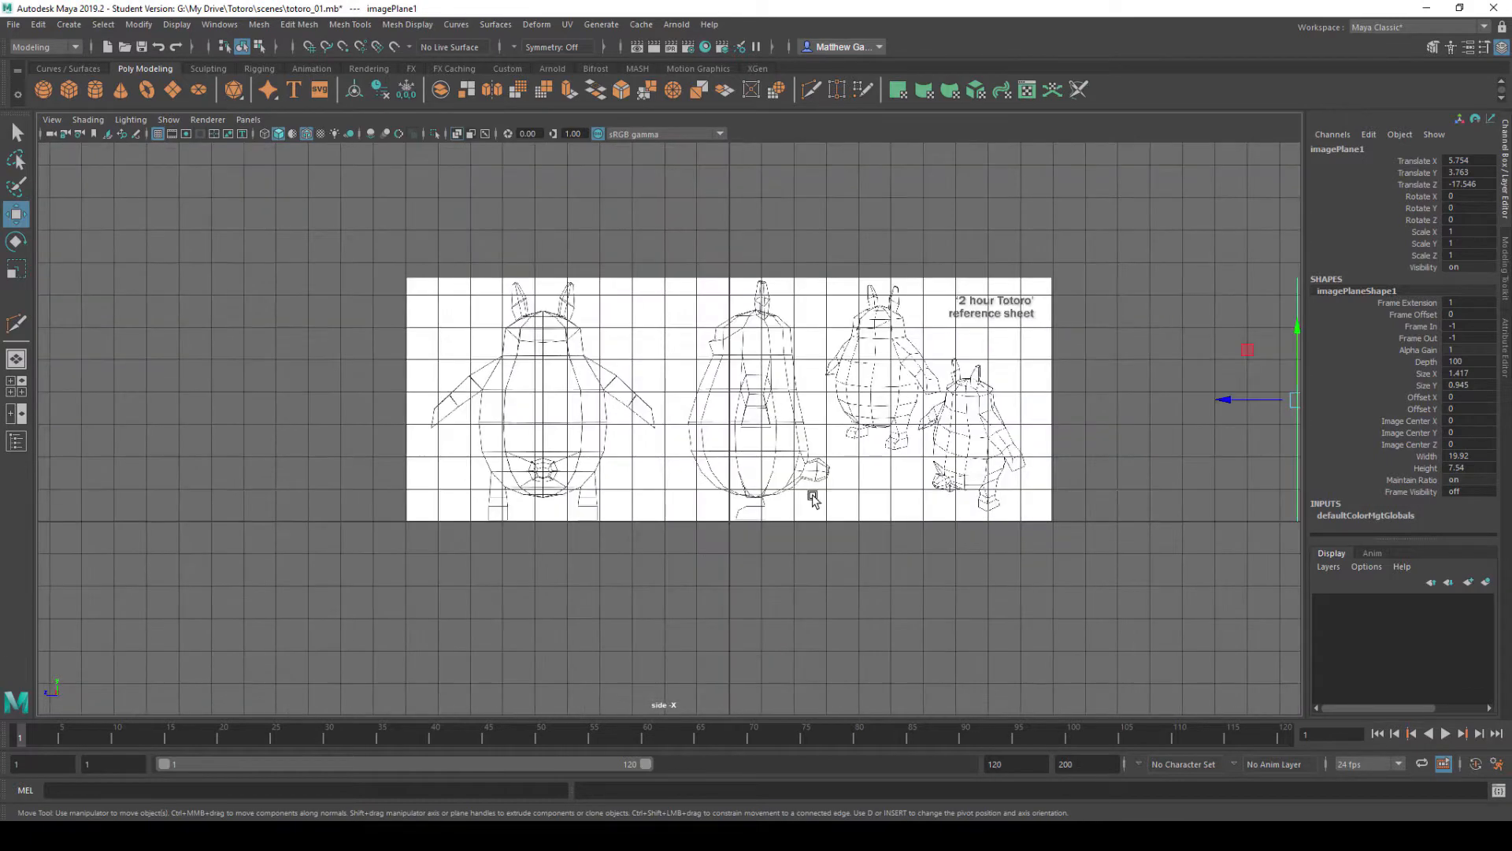
click(950, 655)
click(979, 433)
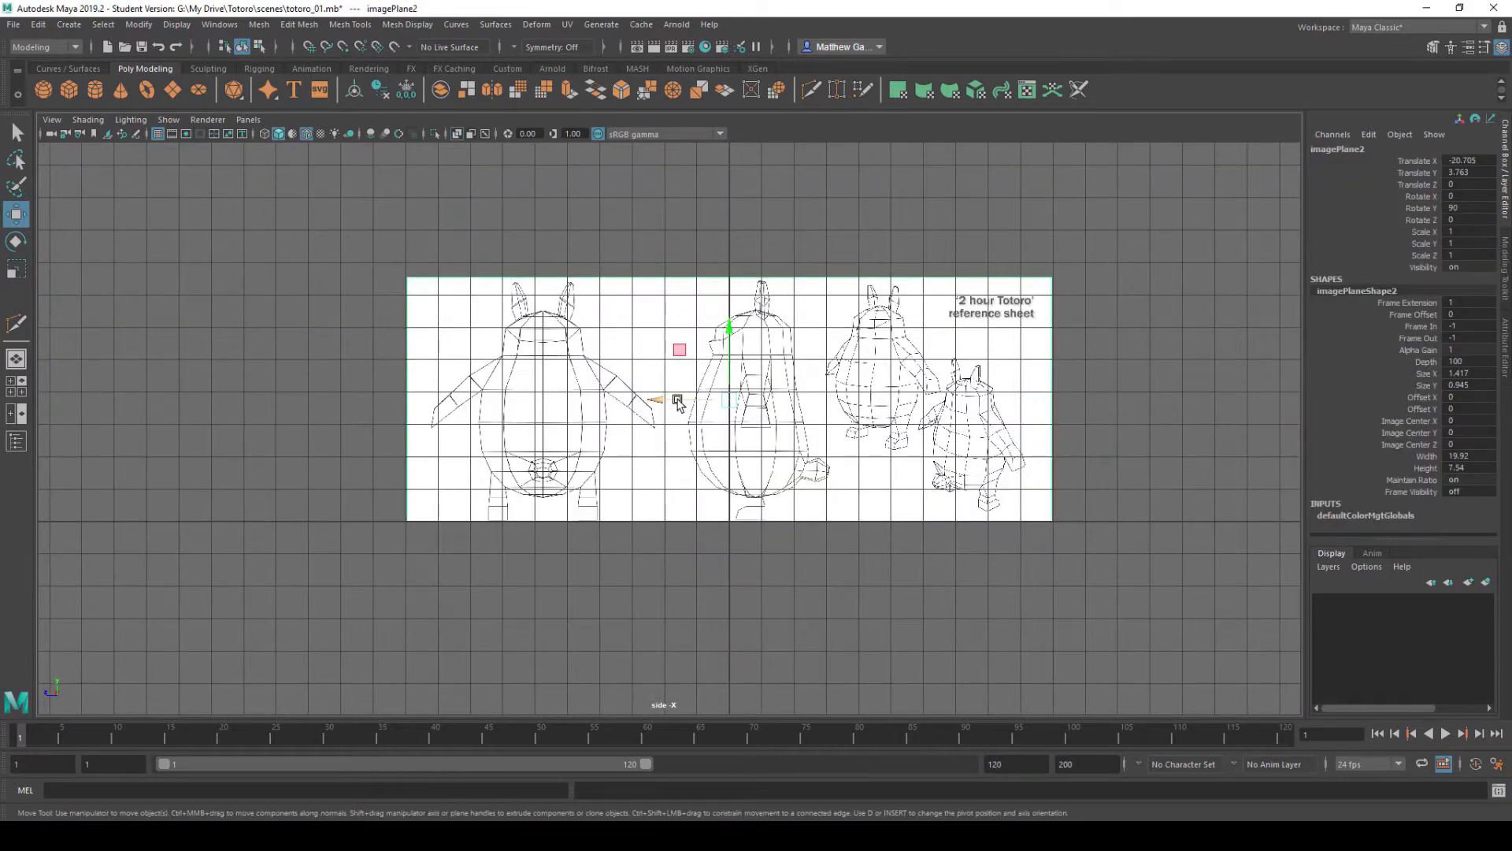
drag(675, 400, 652, 403)
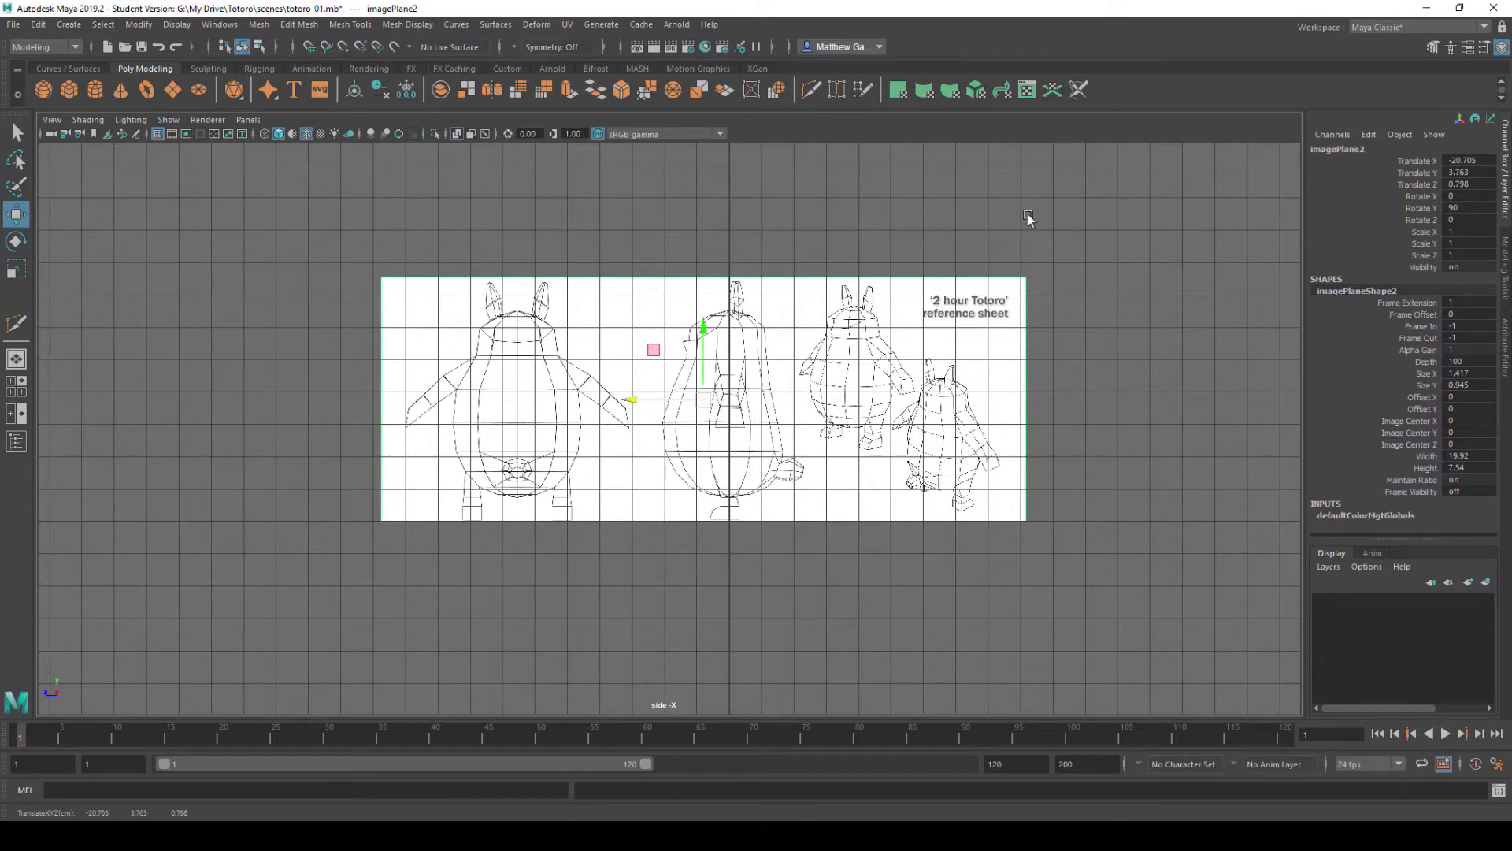
- Select both image planes in the perspective view and set their Alpha Gain to 0.2
key(space)
key(space)
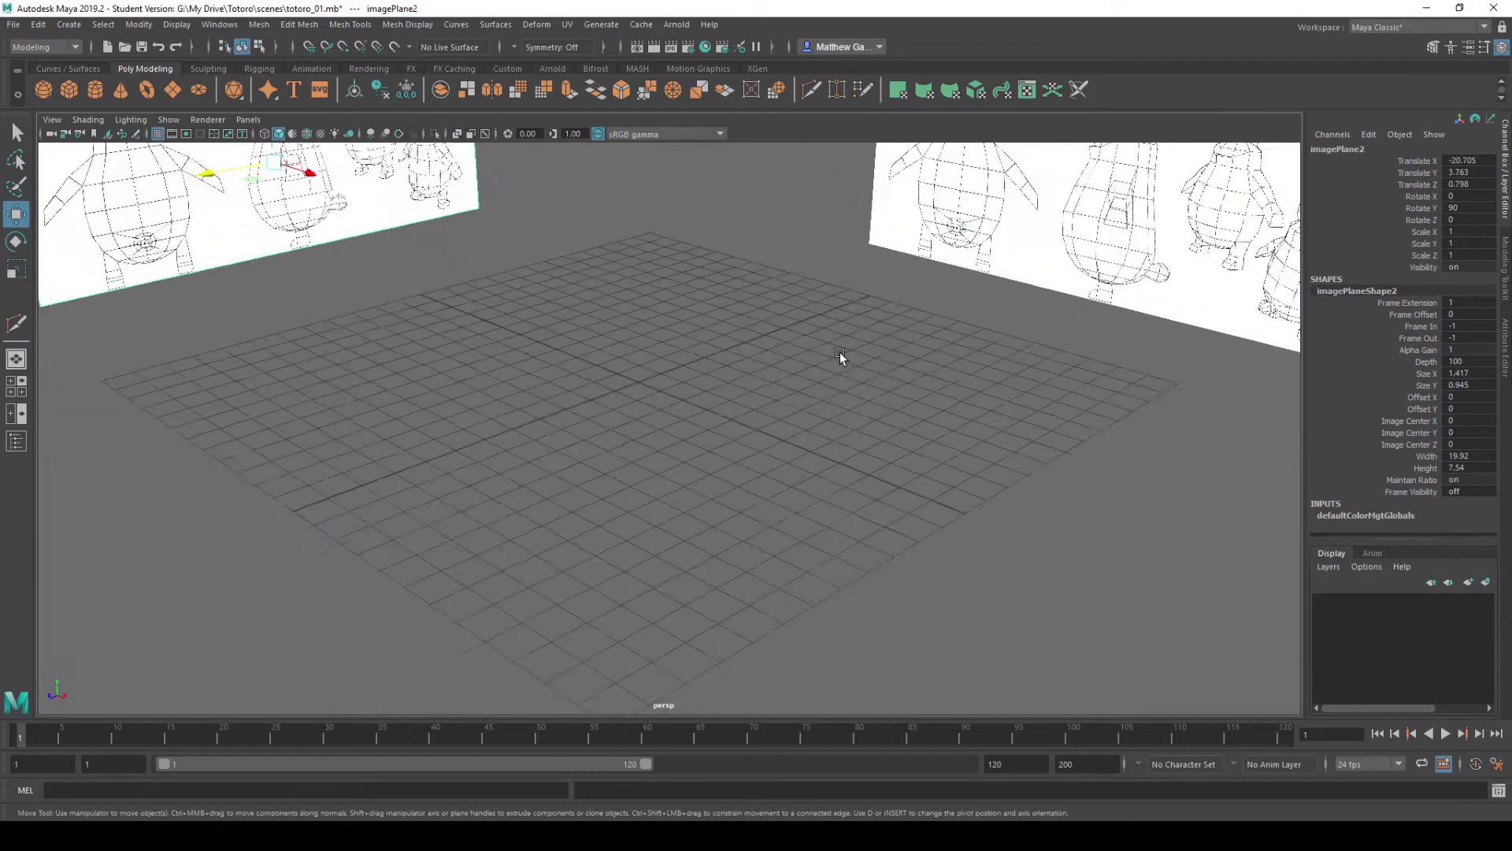
scroll(808, 354, down, 3)
alt+middle_drag(808, 355, 790, 403)
alt+drag(729, 373, 732, 377)
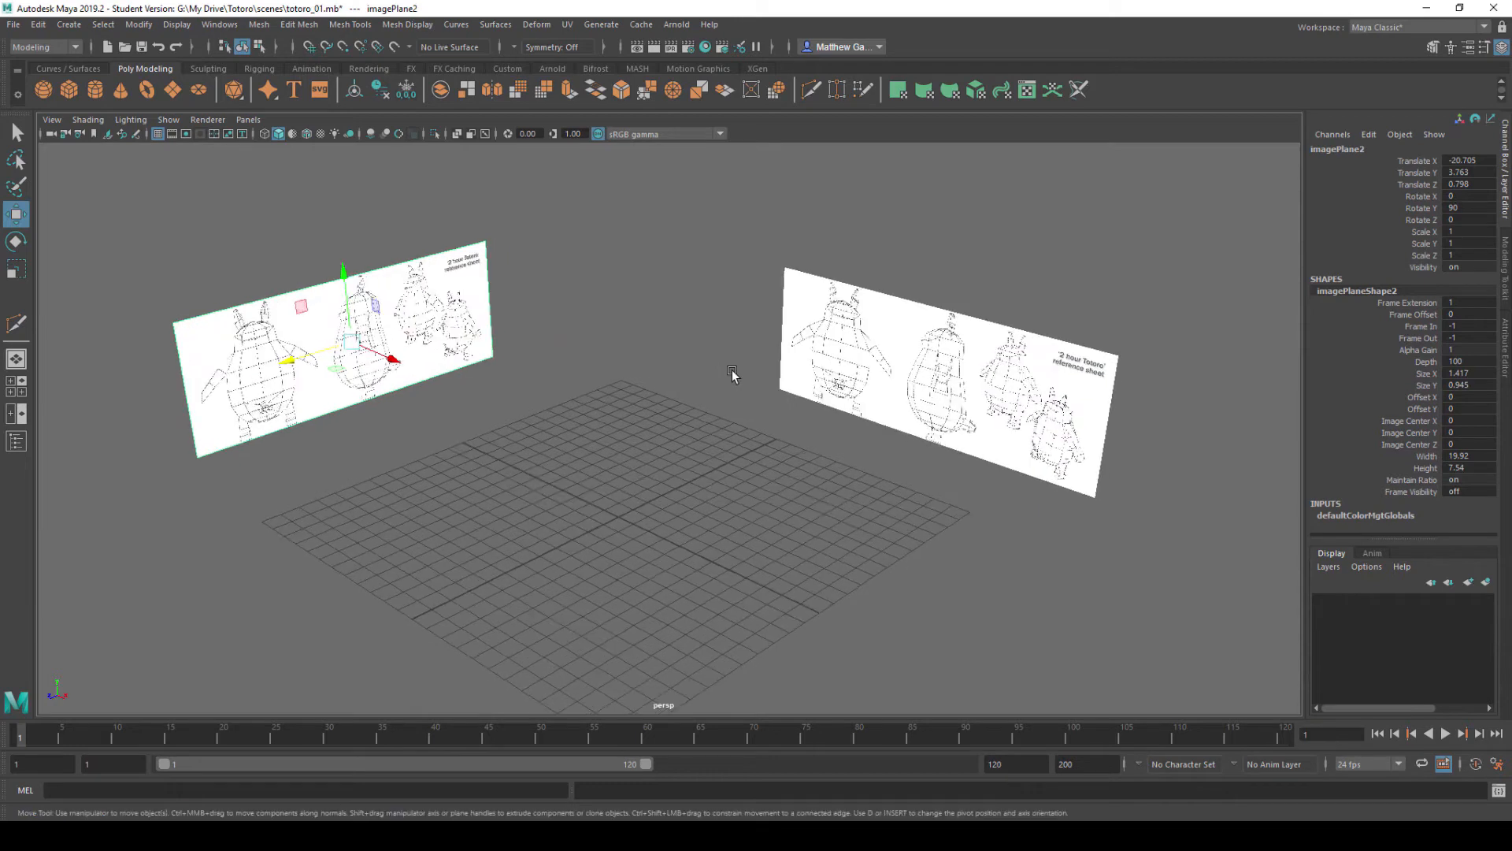
click(589, 353)
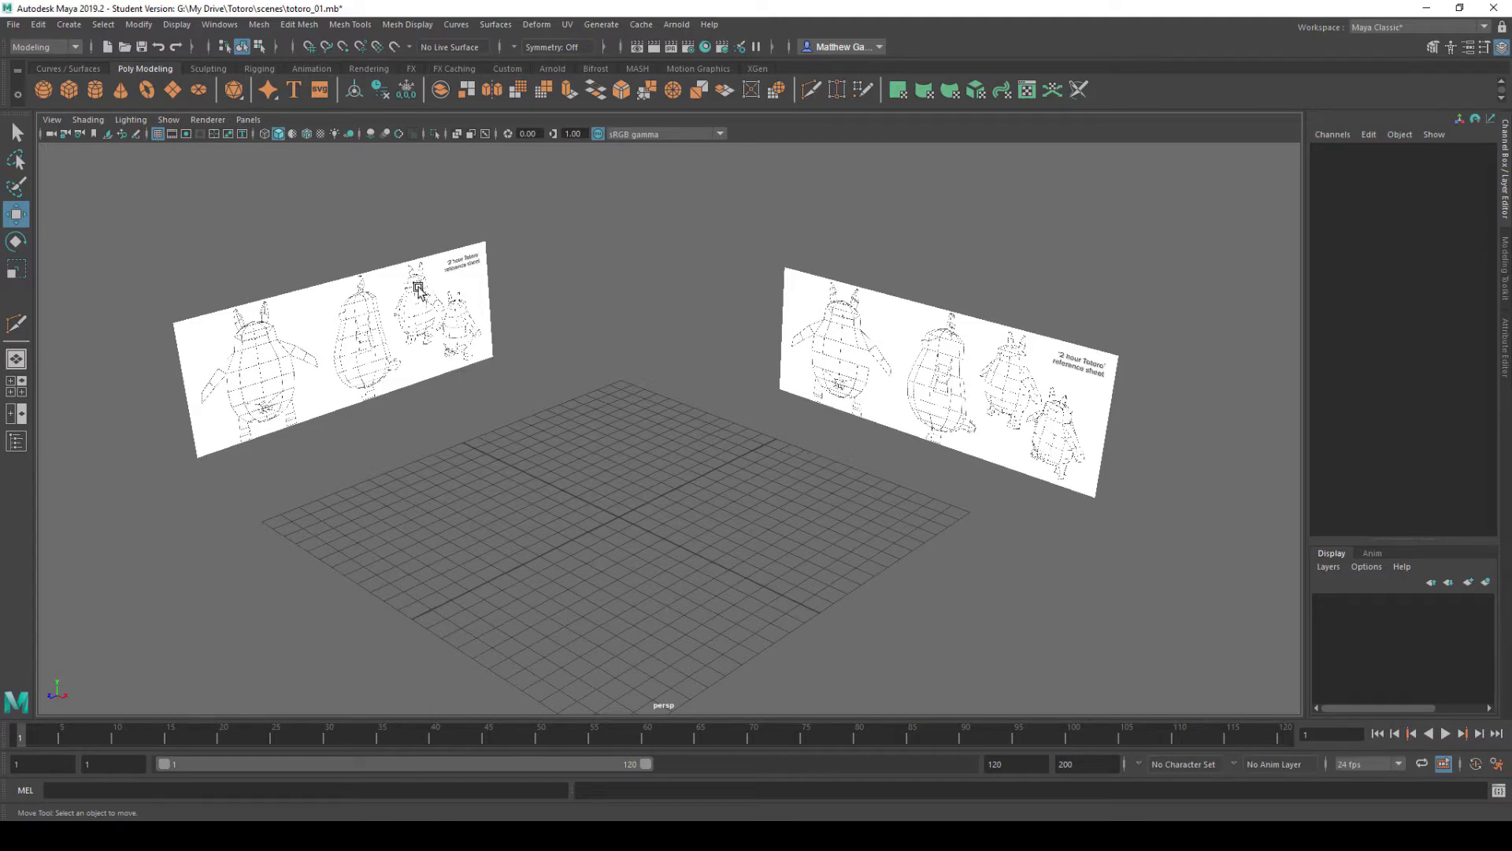
drag(358, 213, 864, 448)
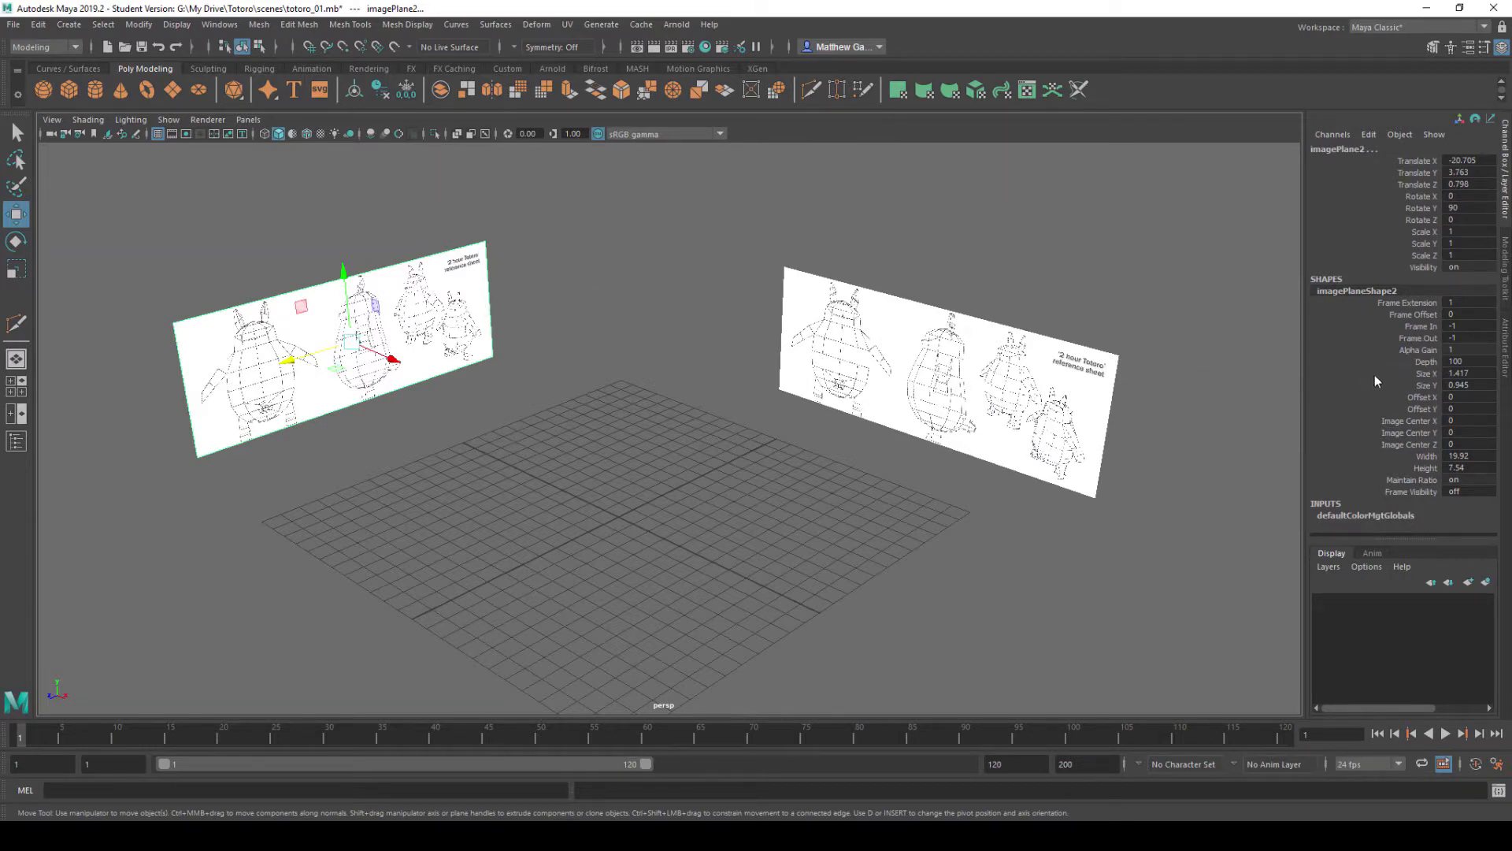
click(1468, 349)
double_click(1468, 347)
key(Return)
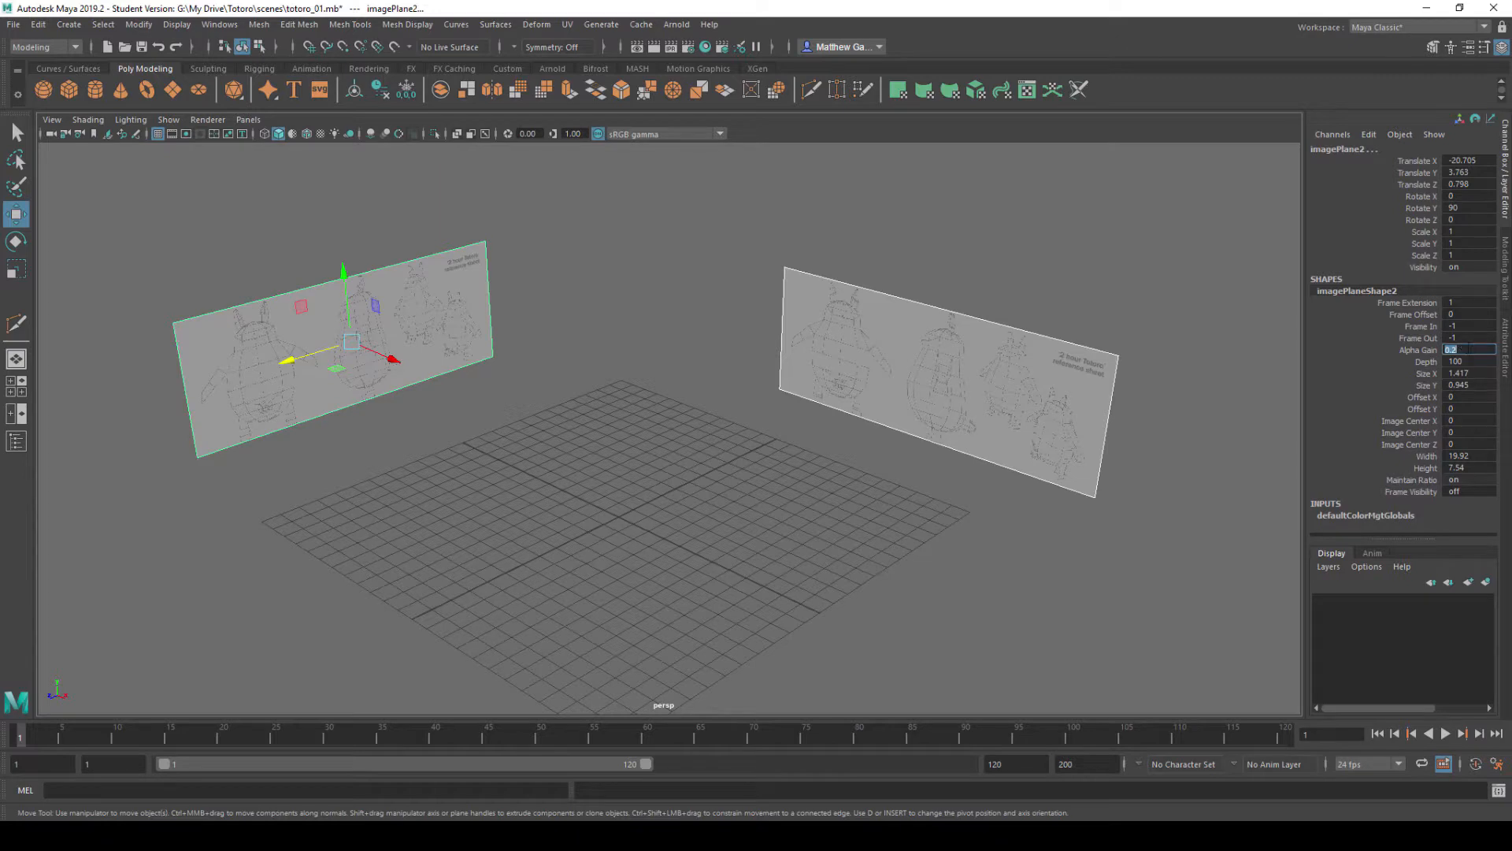
- Put both image planes in a new display layer, test its visibility, and set the layer to reference mode
click(1114, 267)
drag(329, 199, 932, 428)
click(1485, 583)
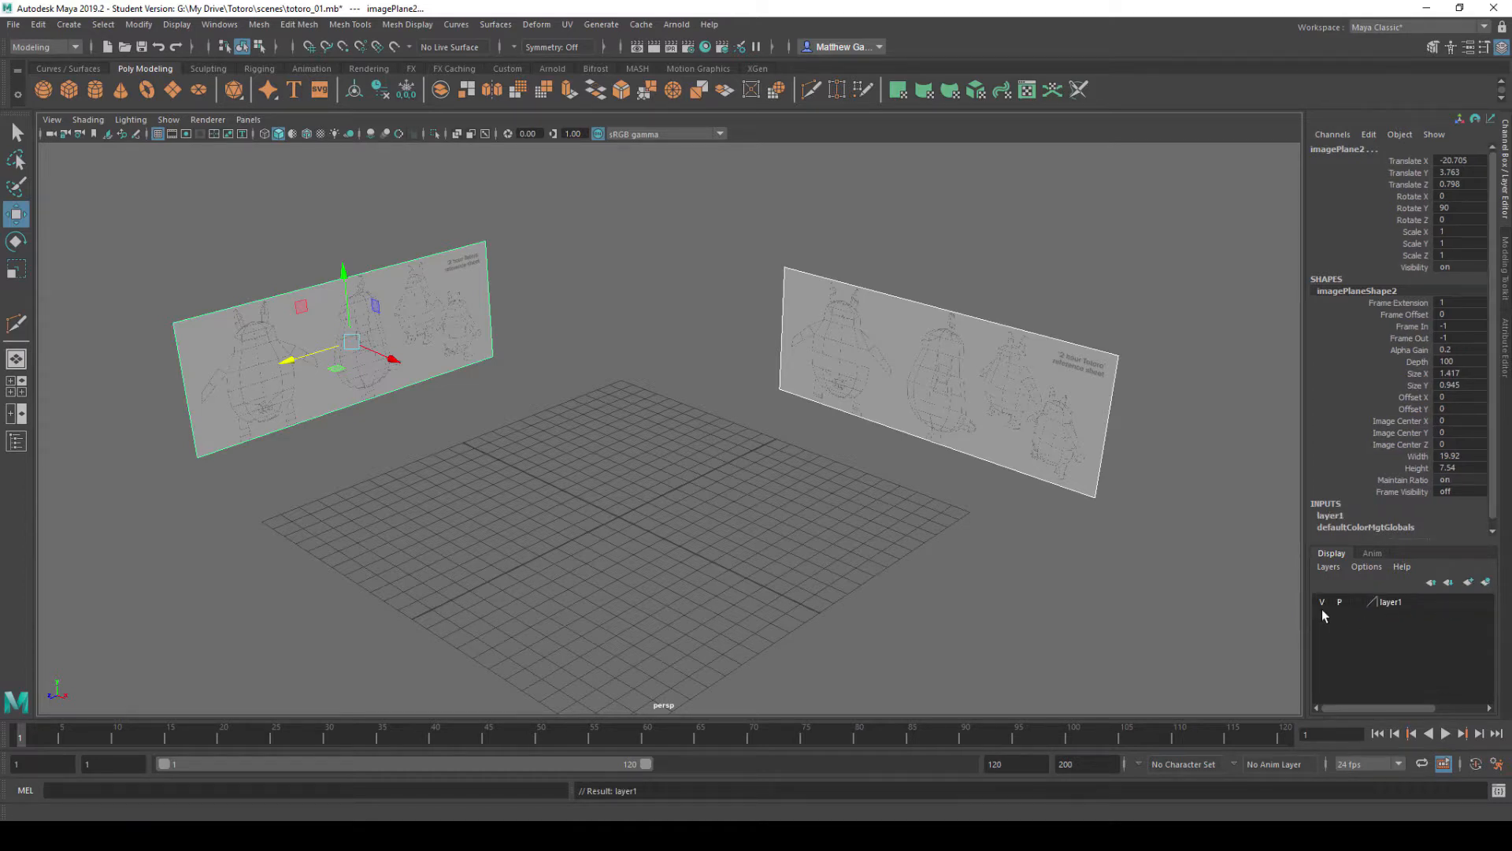
click(1321, 600)
click(1322, 600)
click(1356, 601)
click(1356, 602)
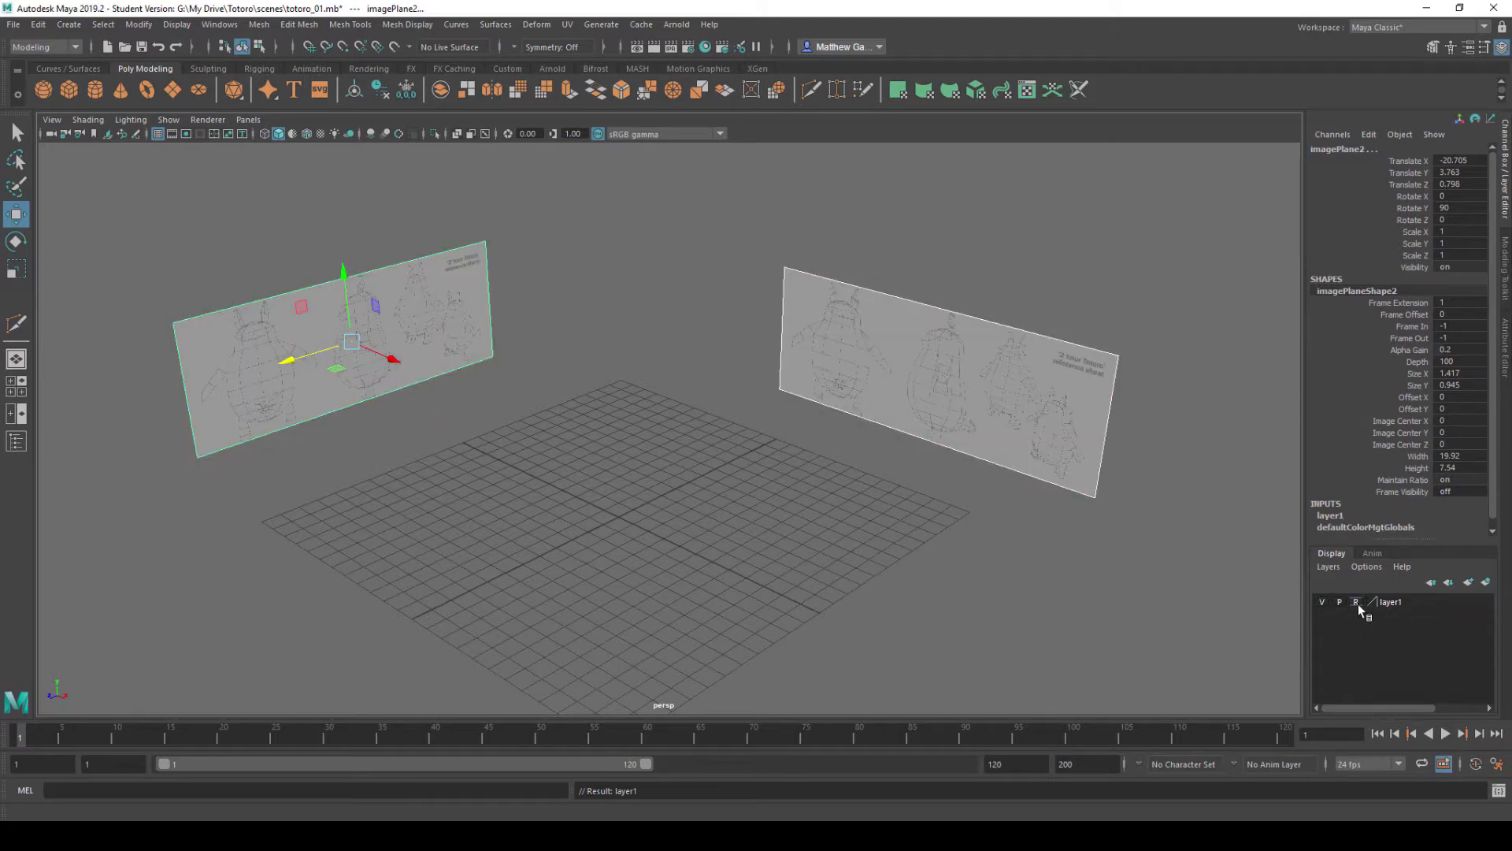
click(1066, 261)
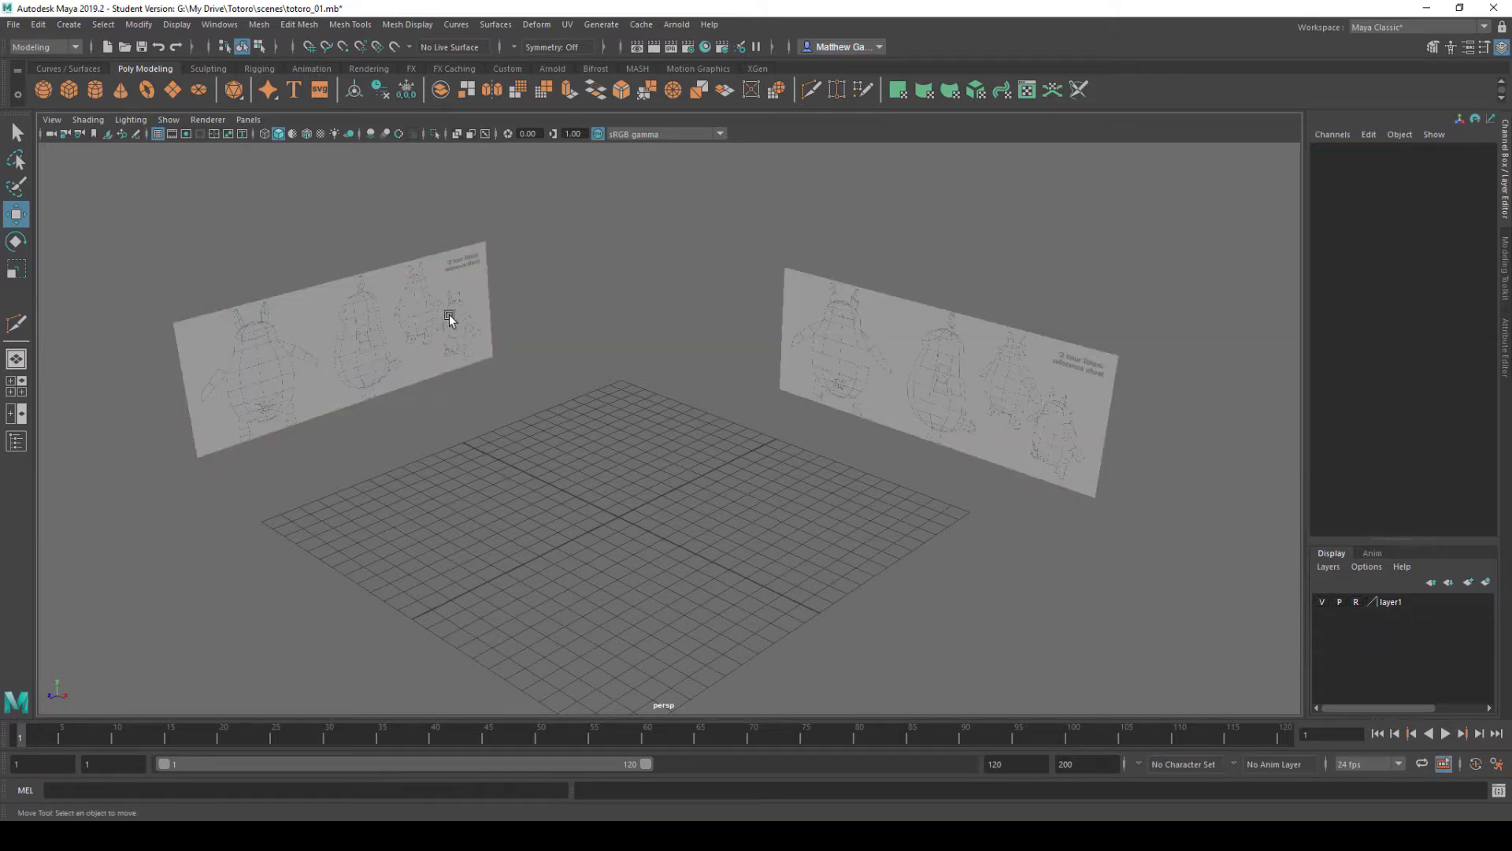
- Rename the new display layer as imageplanes
double_click(1400, 603)
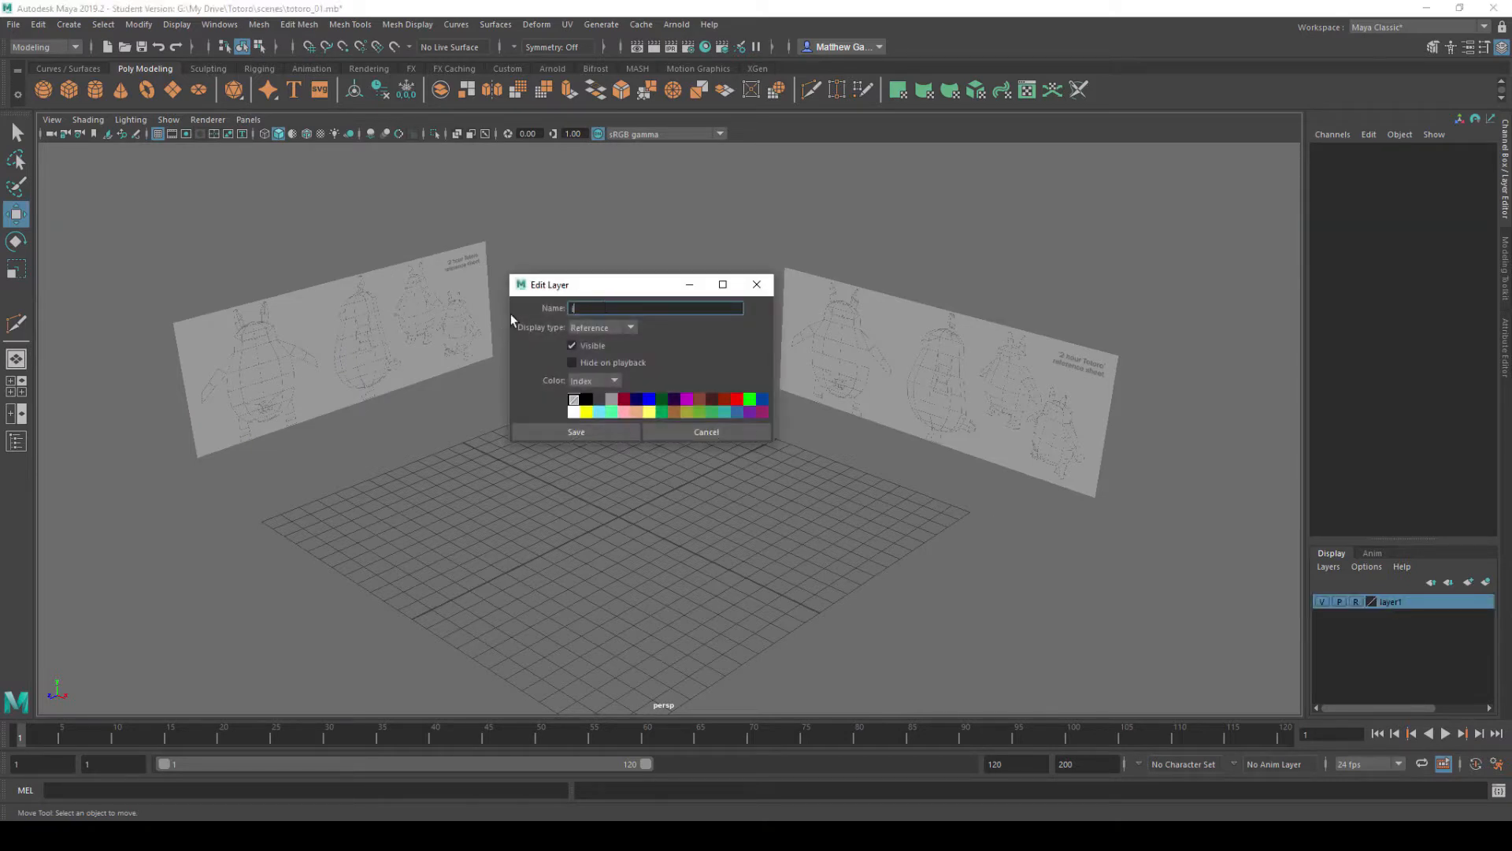
text(imageplanes)
click(583, 427)
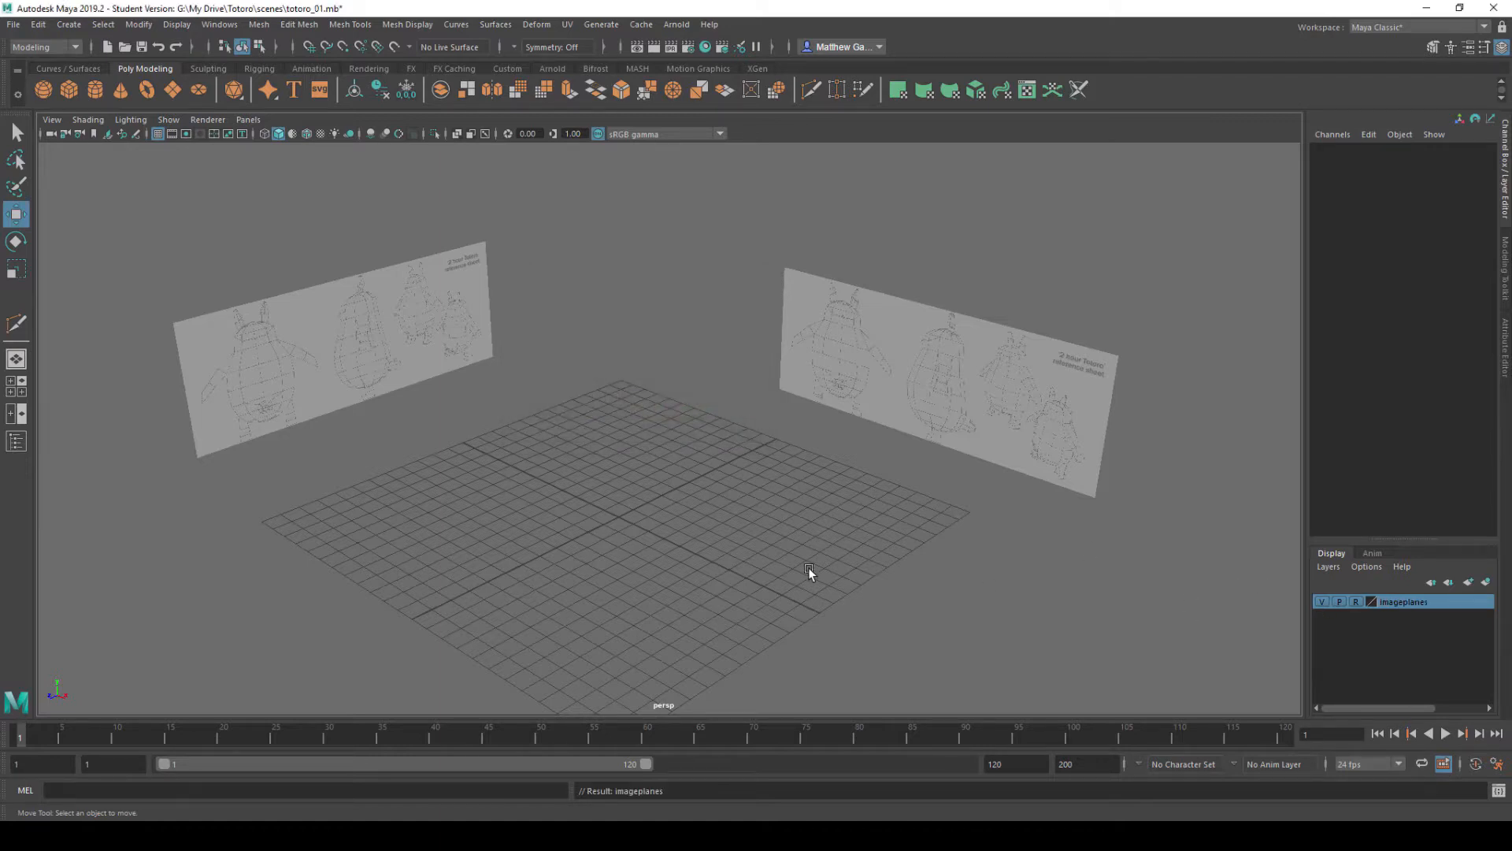
- Create a polygon sphere at the grid centre and raise it to about 2.98 in Y
alt+drag(764, 548, 726, 423)
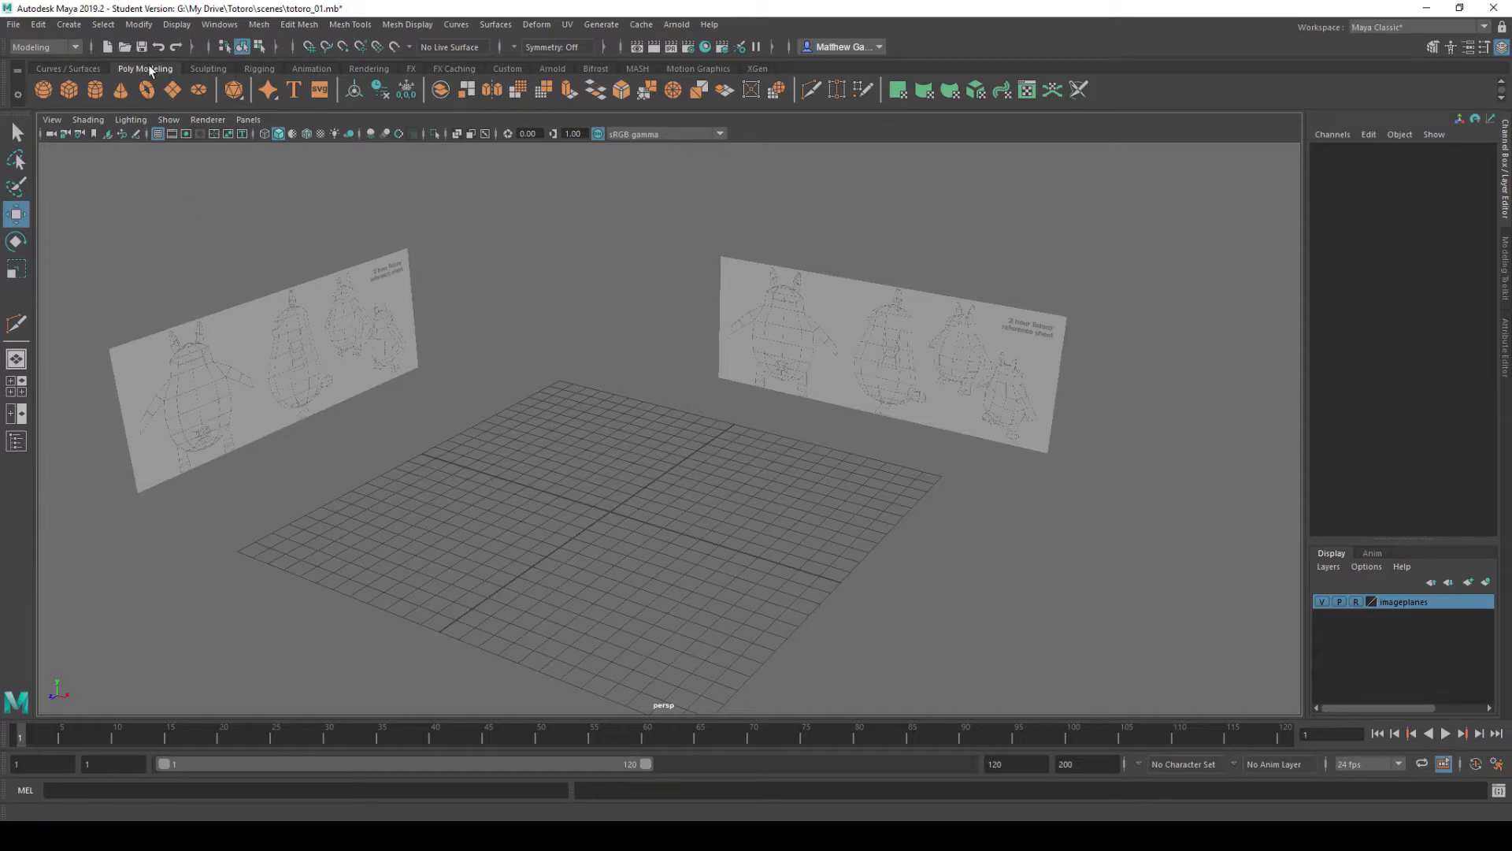
click(70, 26)
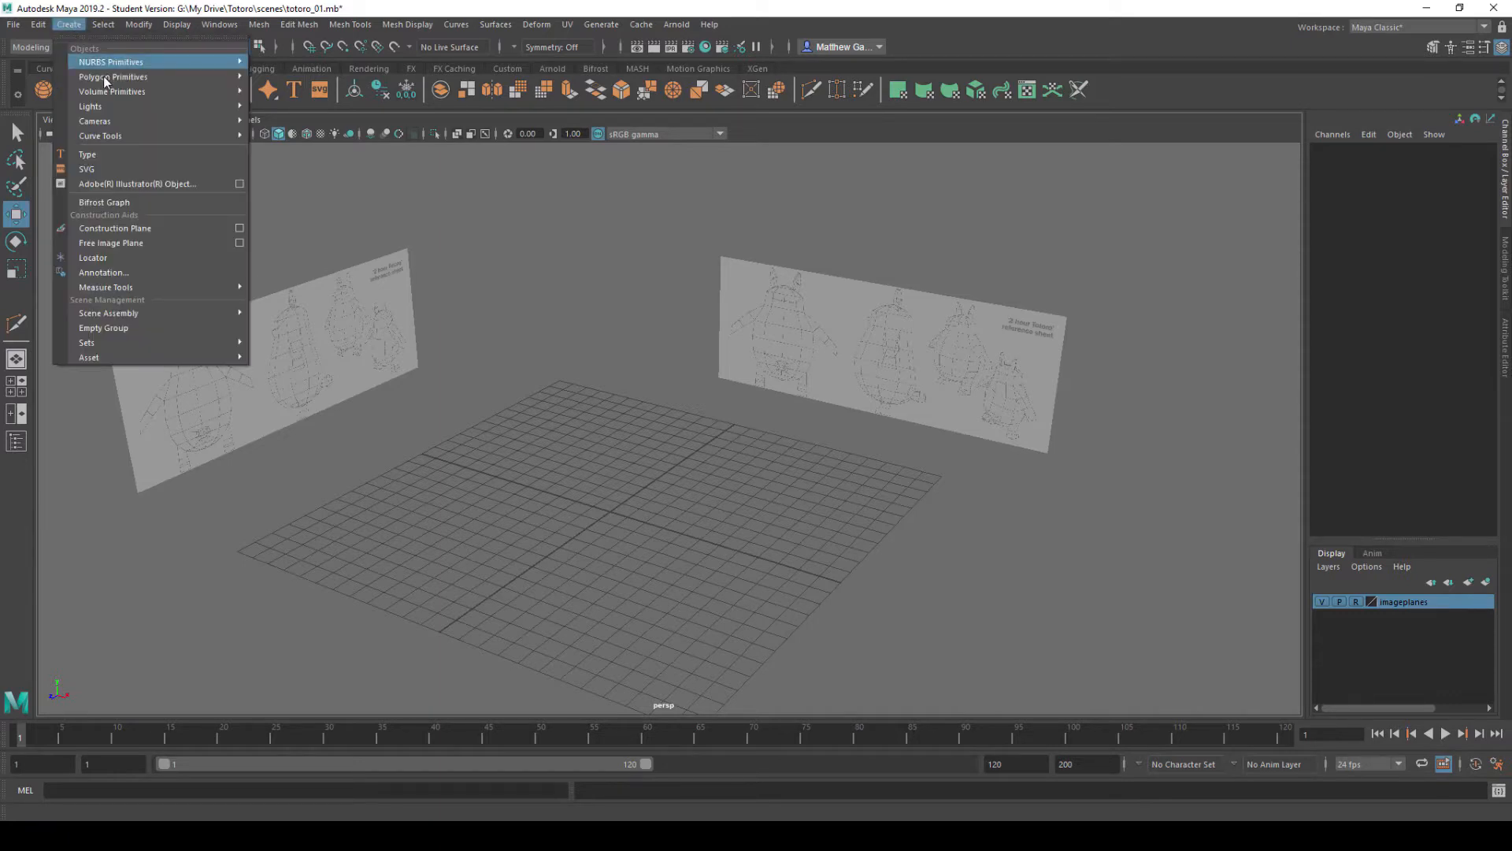
mouse_move(128, 78)
click(259, 25)
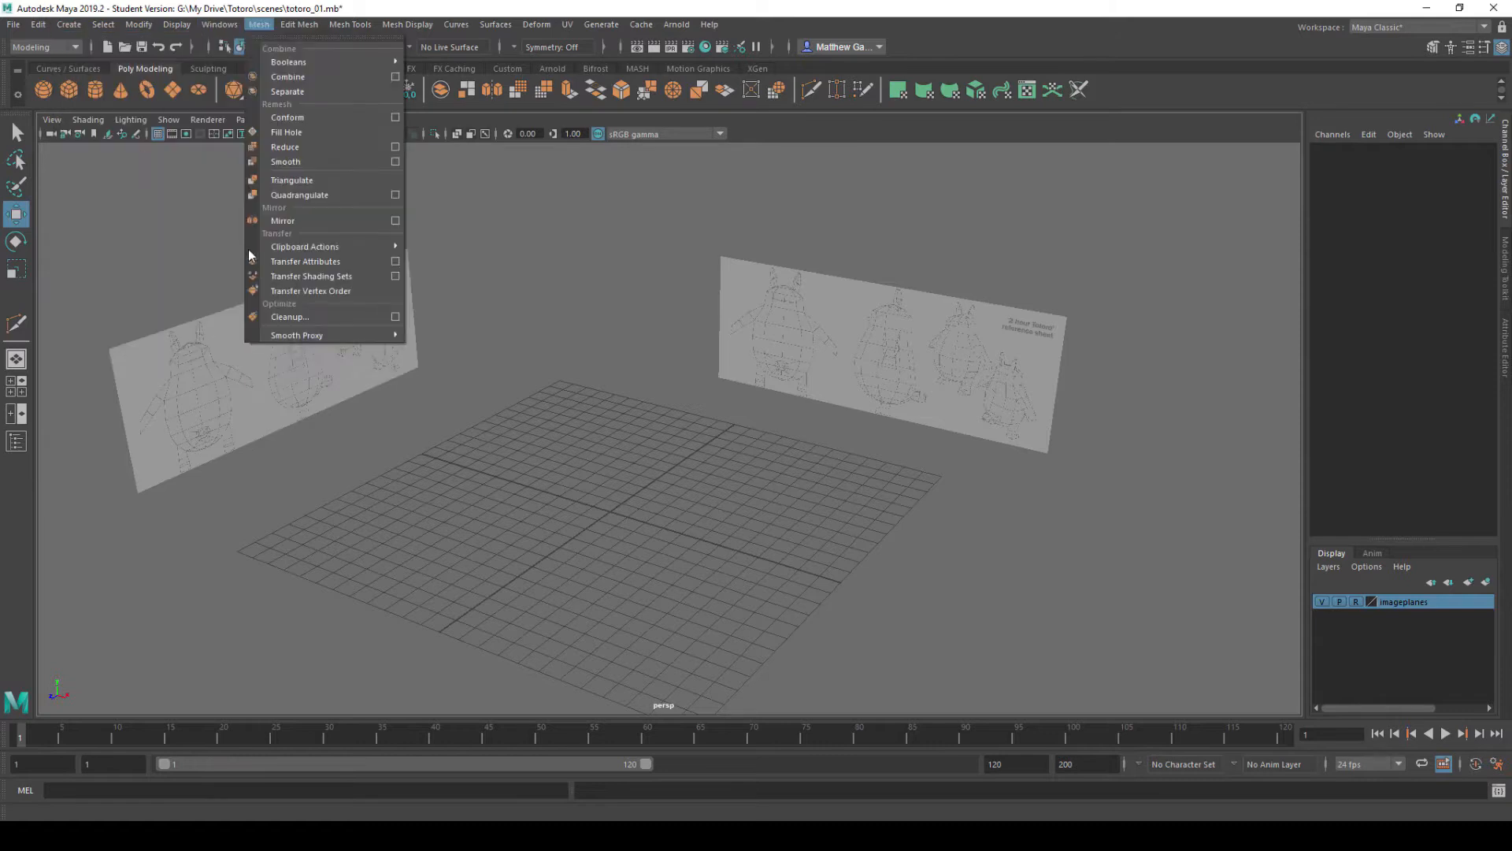
click(44, 92)
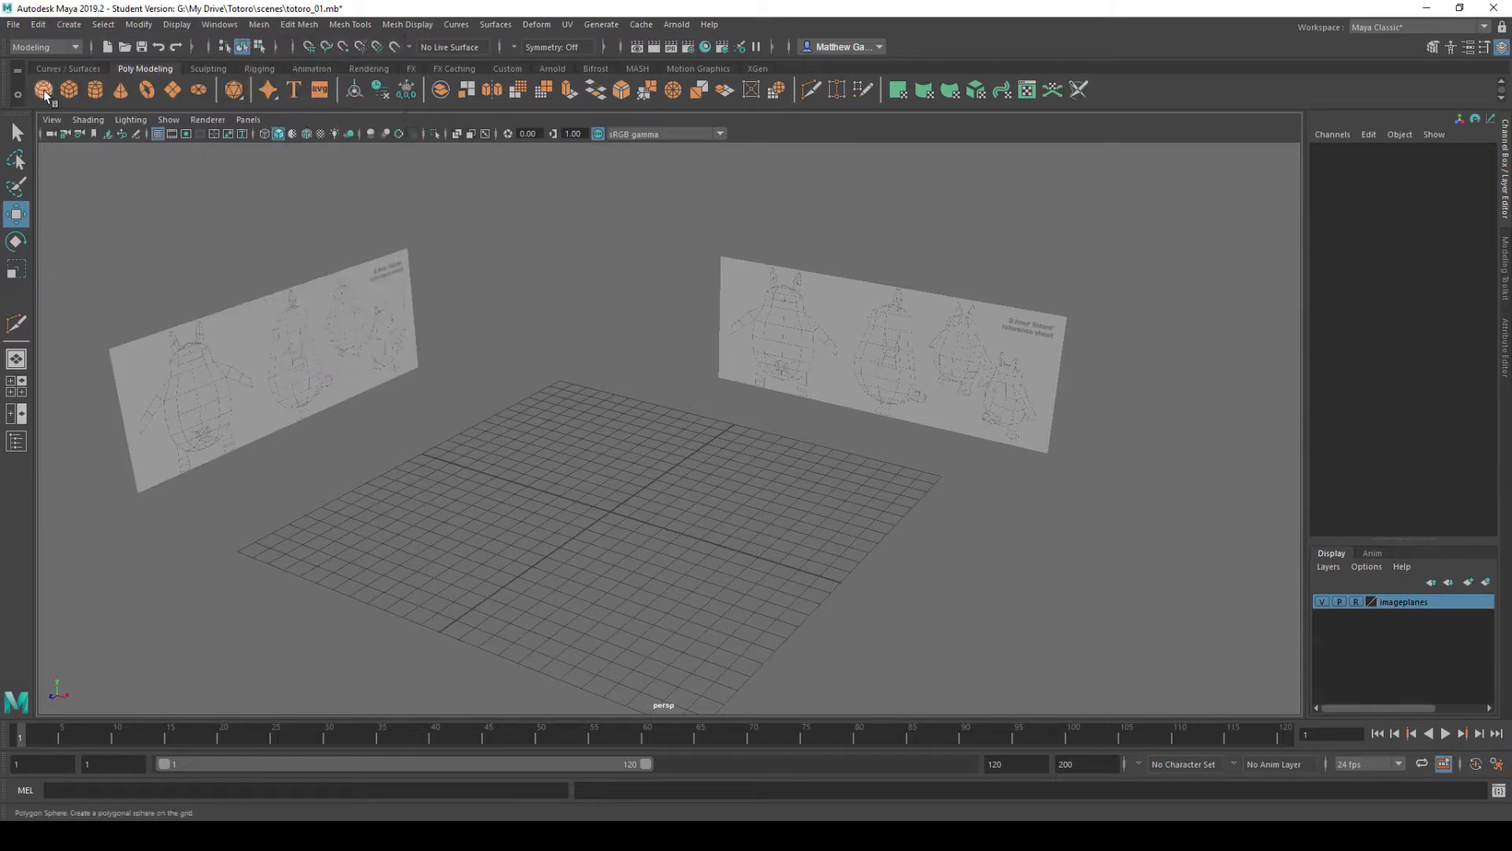
click(44, 91)
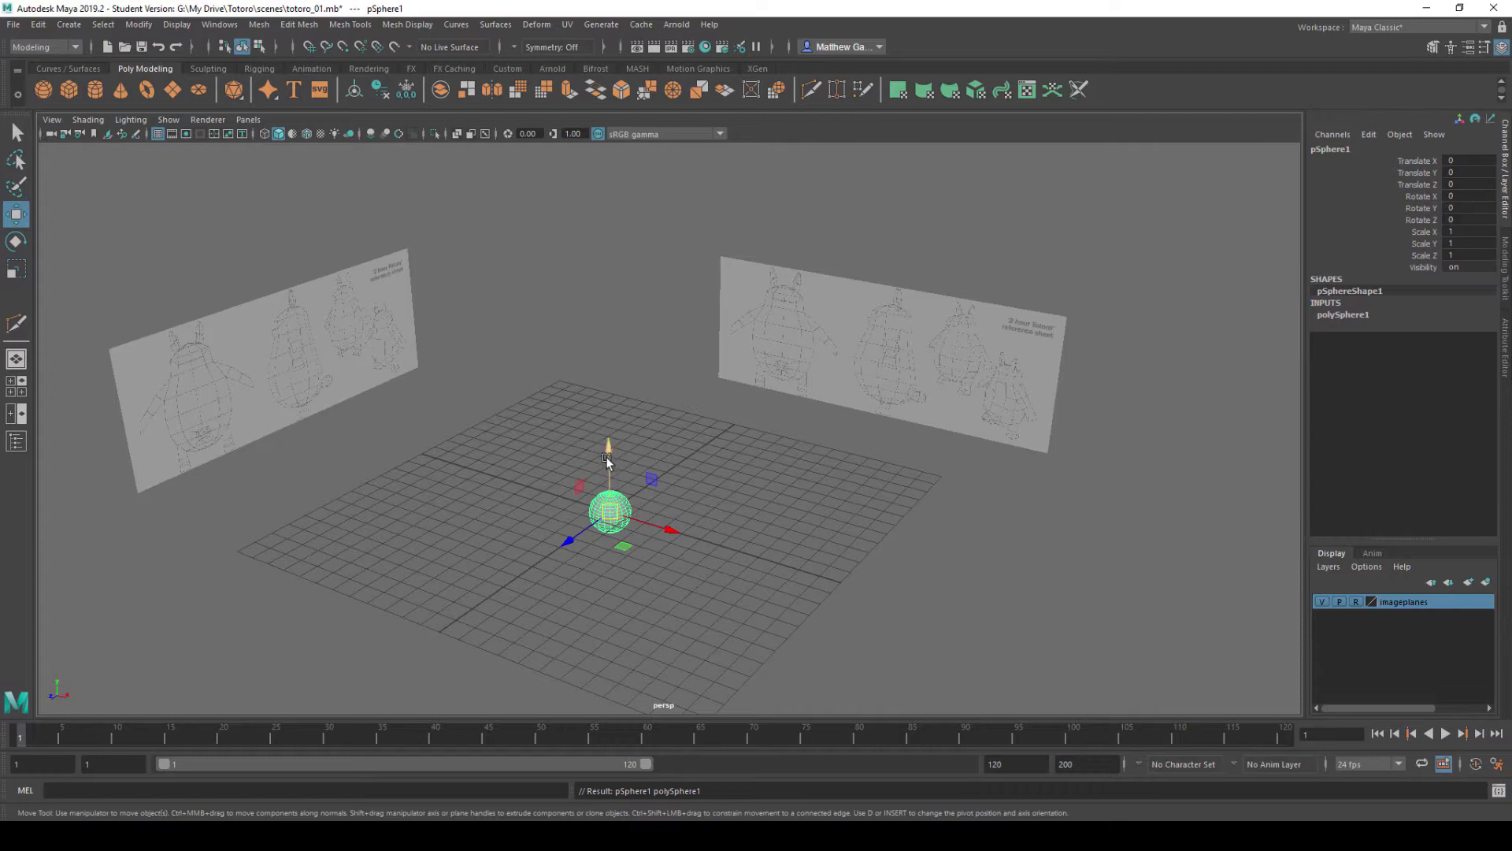
drag(609, 454, 609, 398)
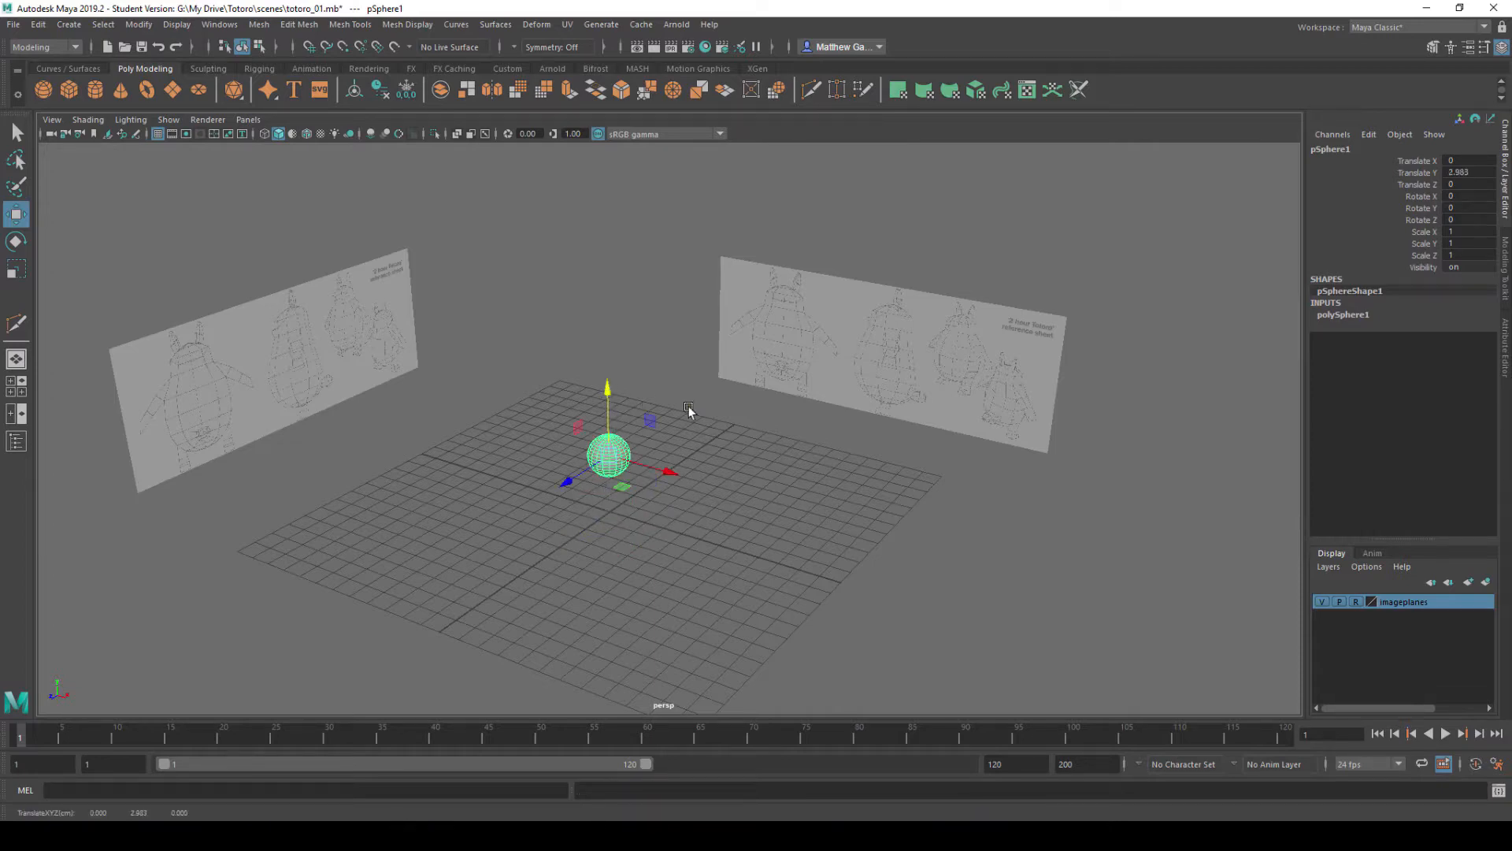
- Set the sphere's Subdivisions Axis and Subdivisions Height to 10
key(f)
mouse_move(849, 384)
alt+mouse_down()
mouse_move(814, 365)
mouse_move(838, 370)
alt+mouse_up()
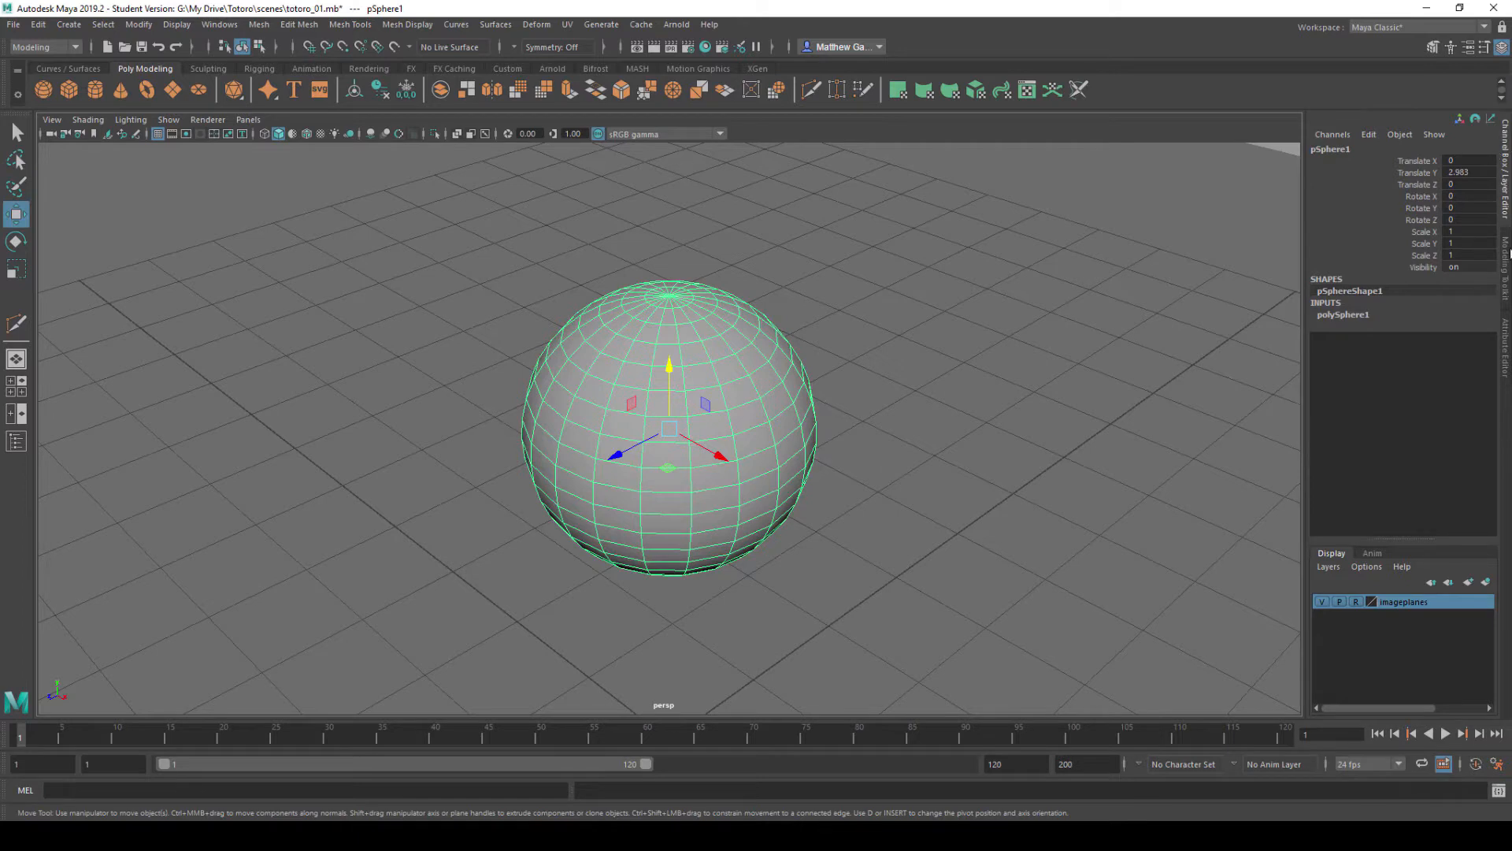
click(1348, 315)
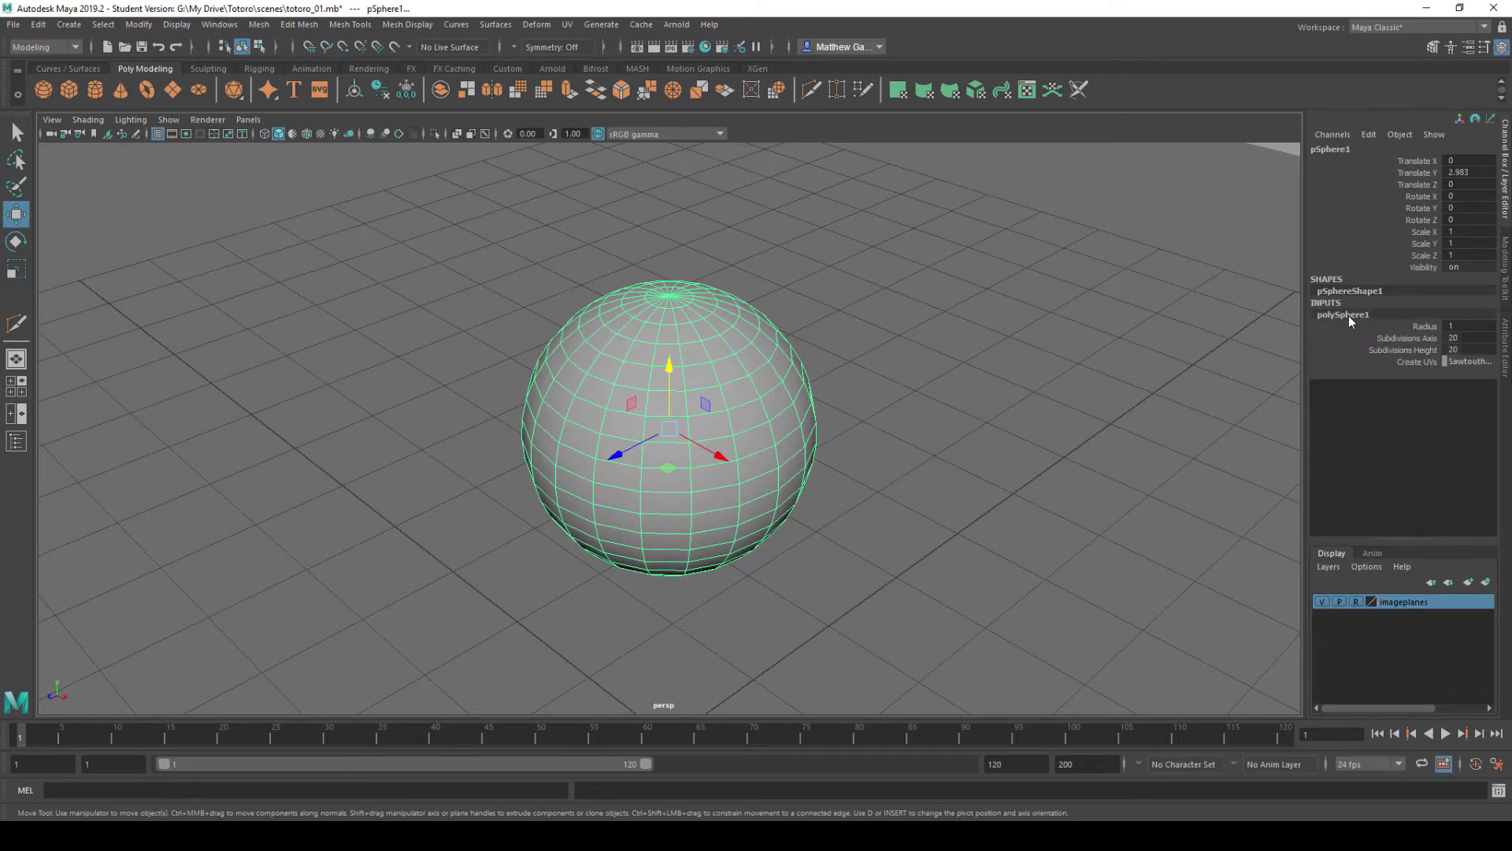
double_click(1468, 338)
ctrl+click(1480, 352)
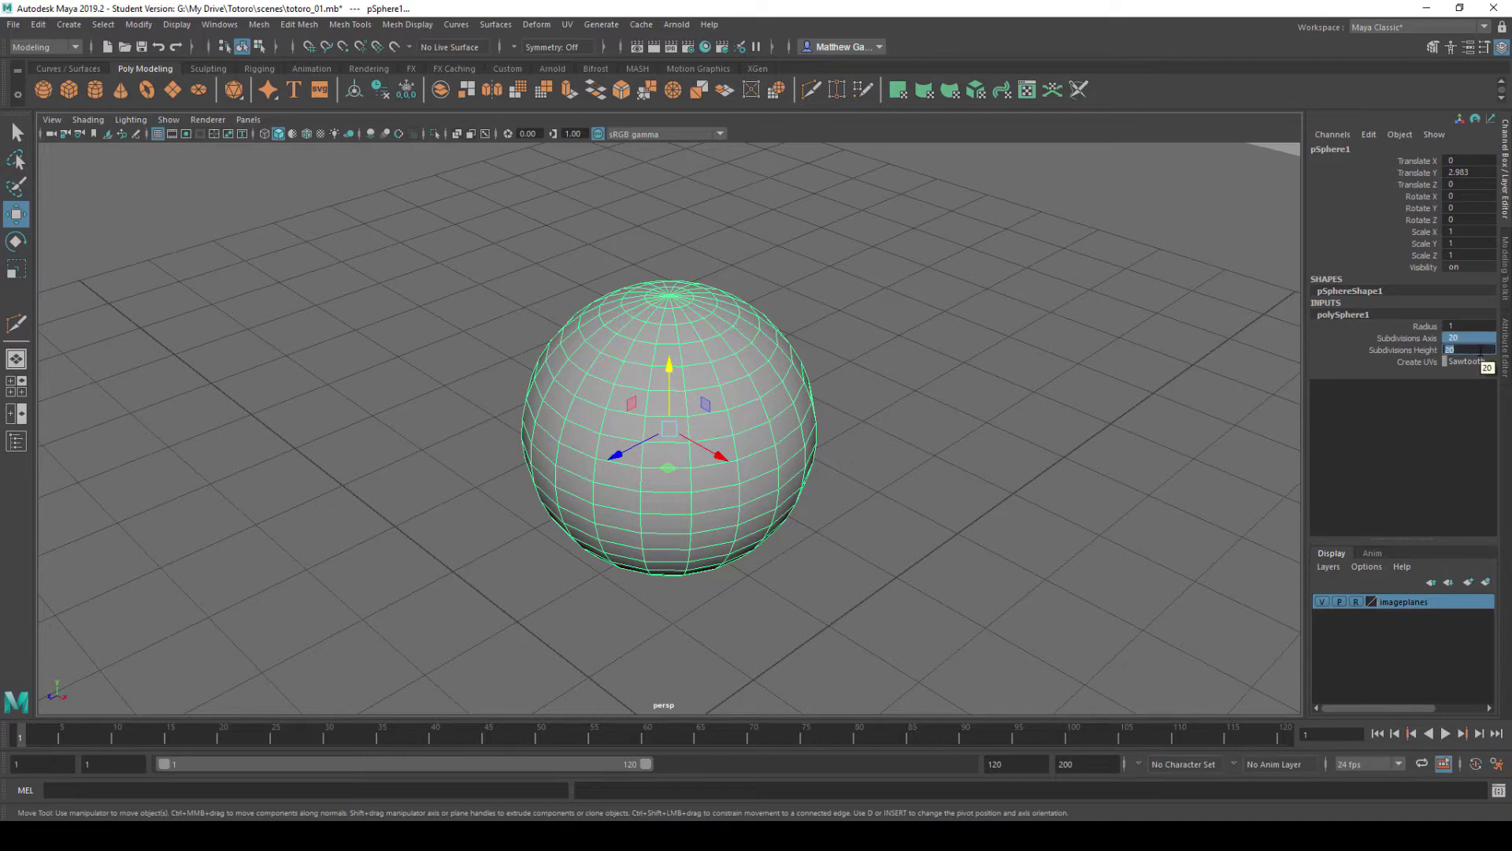
key(Return)
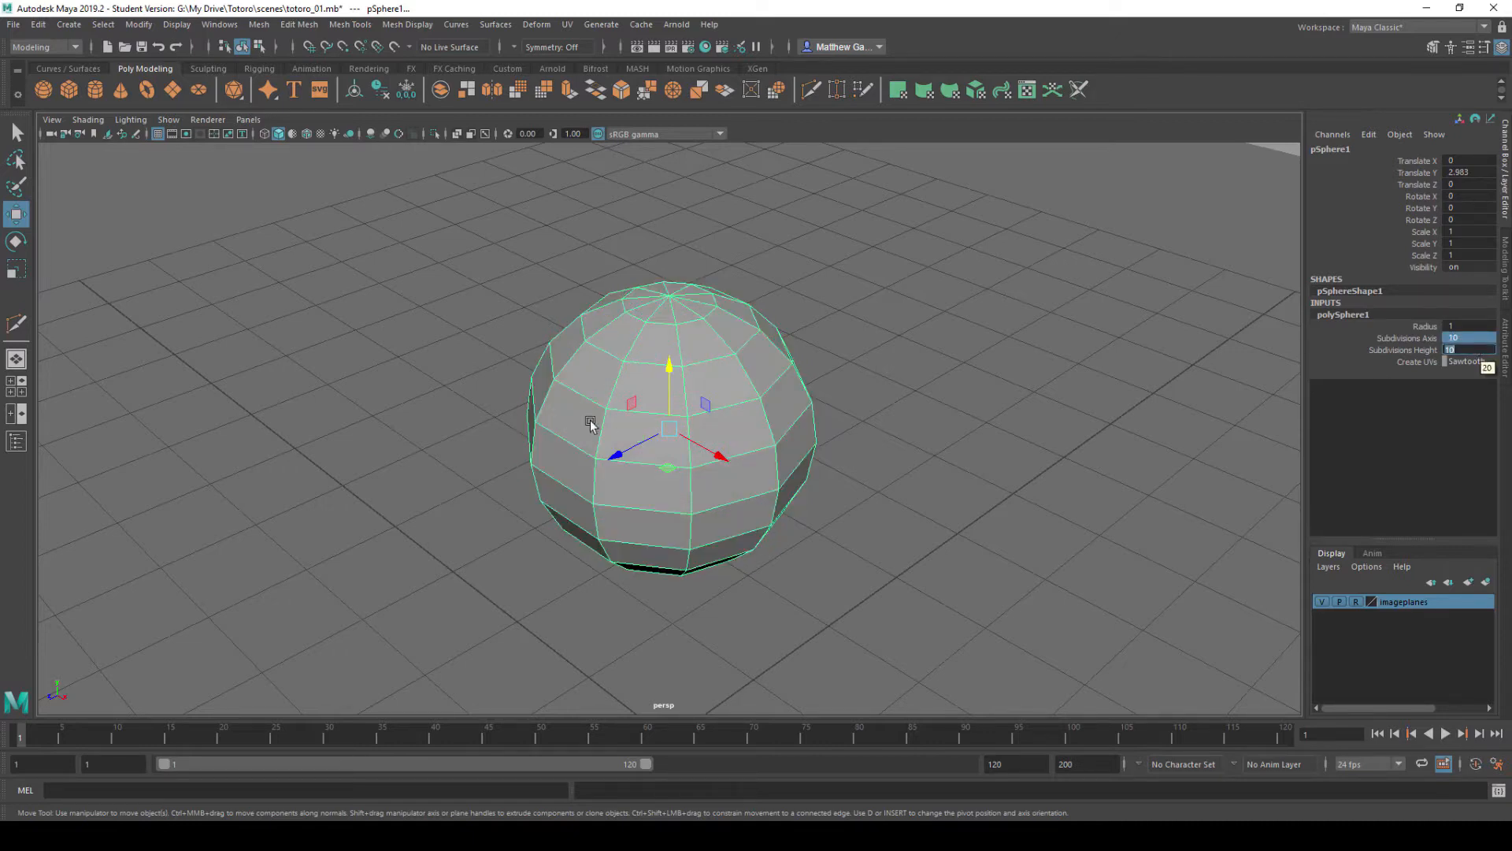
- Examine the sphere's segments from above and reselect the sphere
alt+drag(894, 435, 781, 473)
click(895, 433)
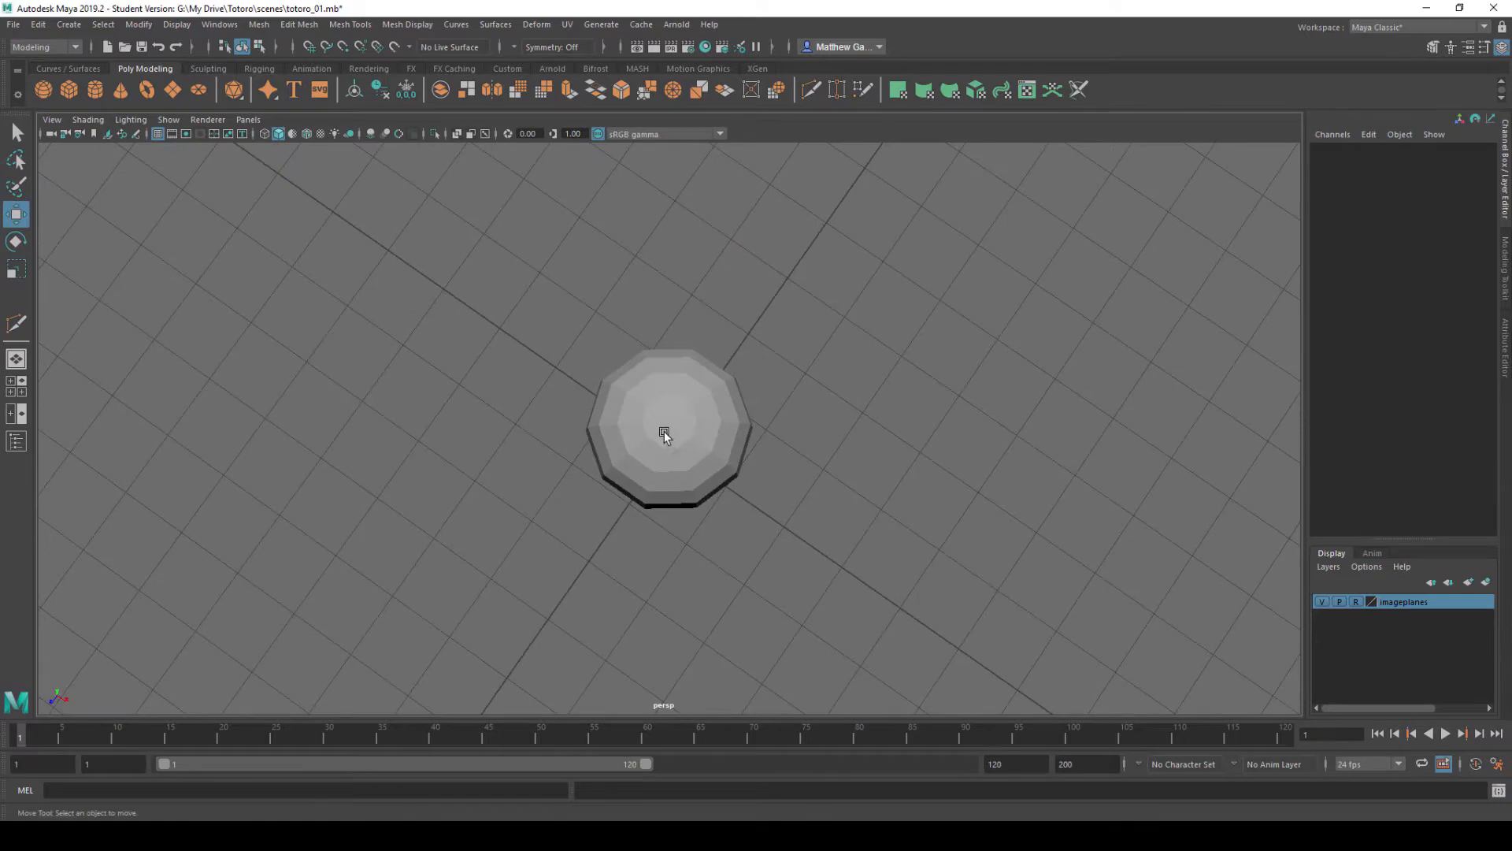
click(664, 432)
scroll(740, 484, down, 5)
alt+drag(696, 370, 758, 356)
scroll(761, 364, up, 5)
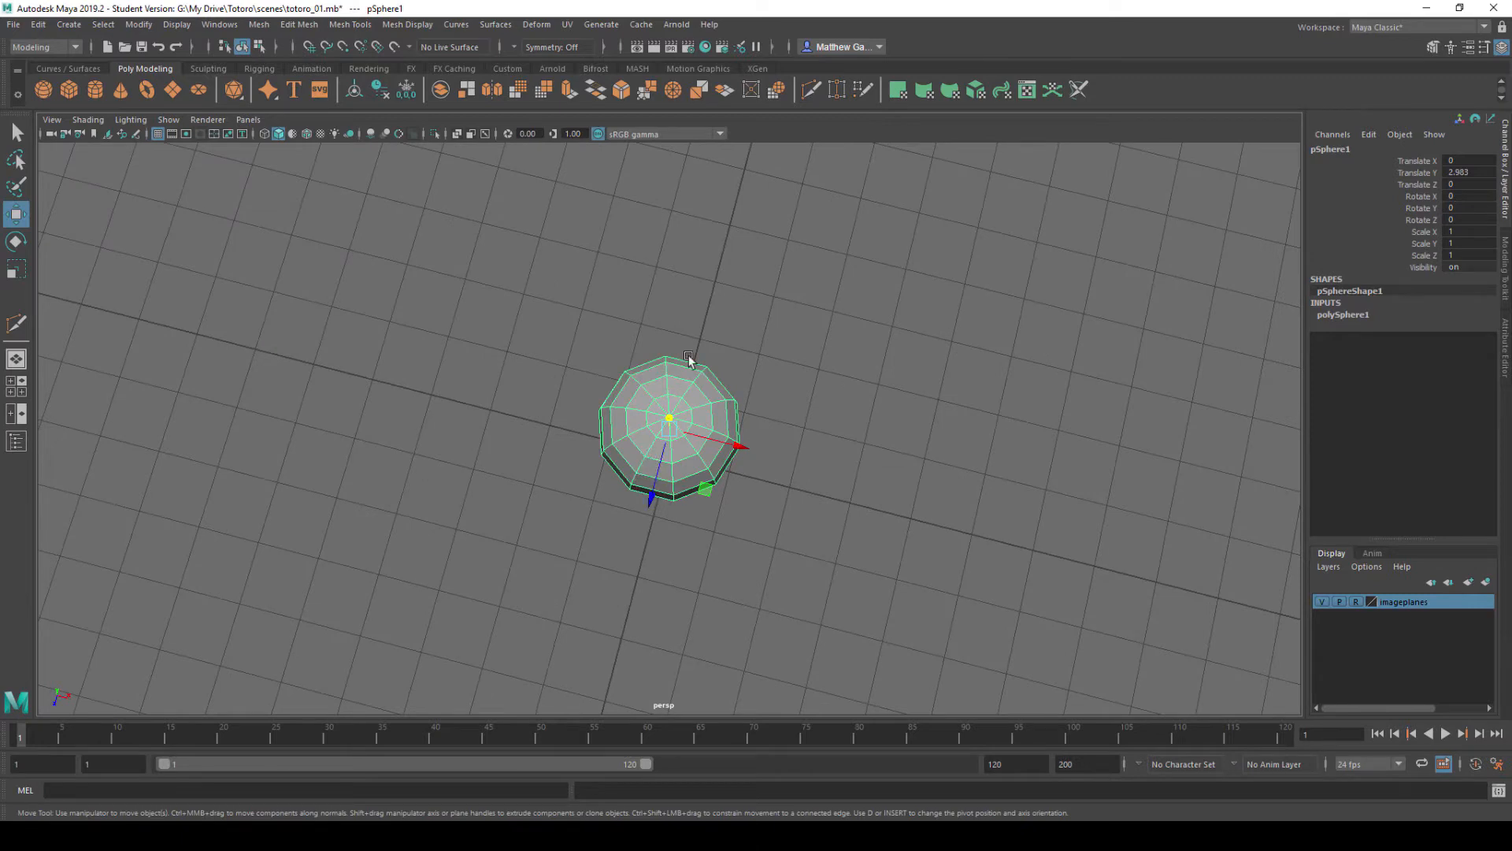
- Set the sphere's Rotate Y to 18
scroll(757, 304, down, 2)
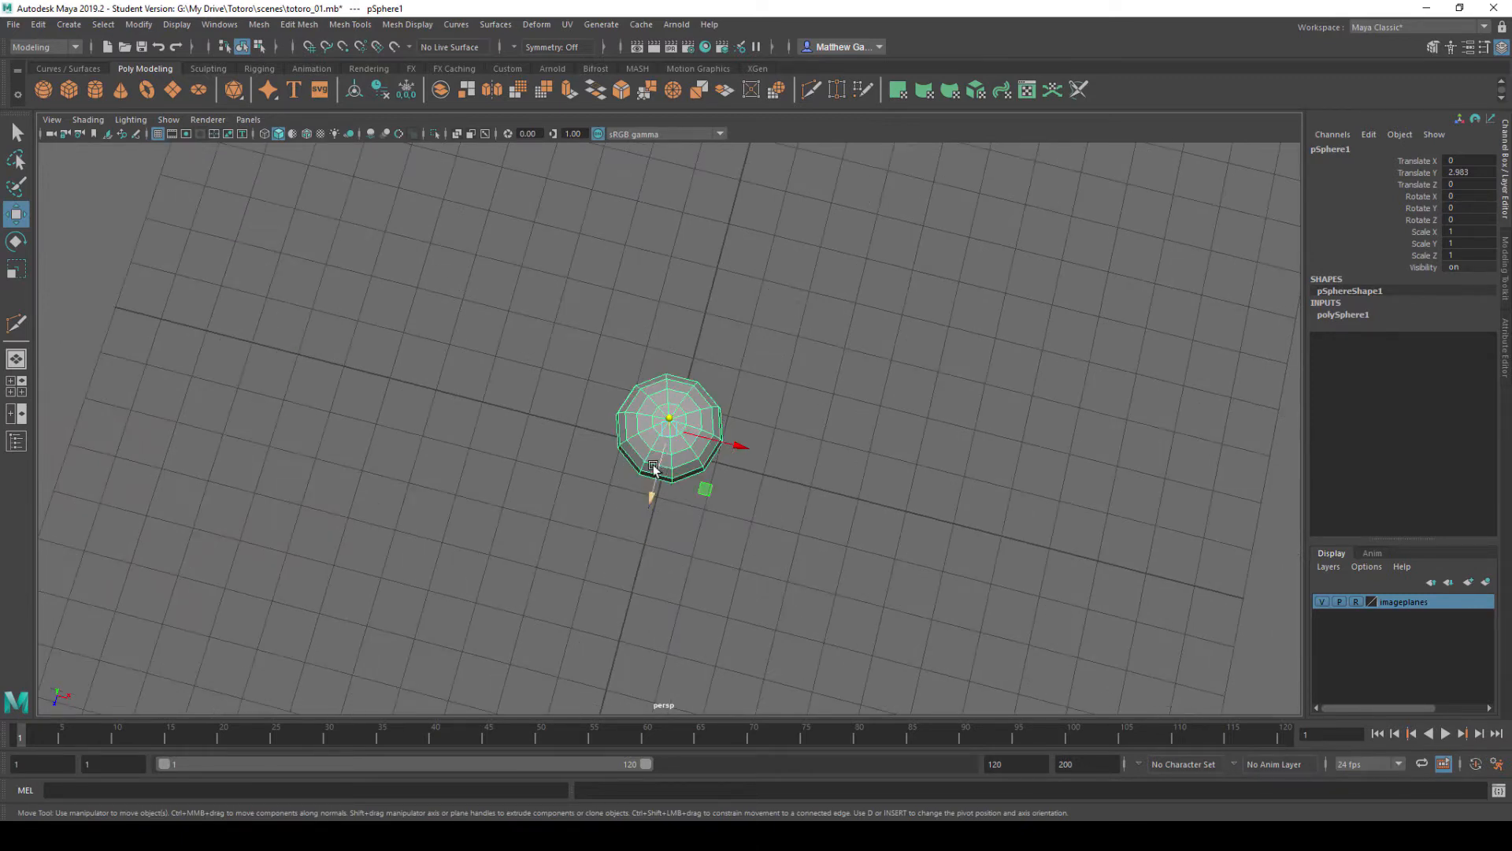
scroll(772, 415, up, 3)
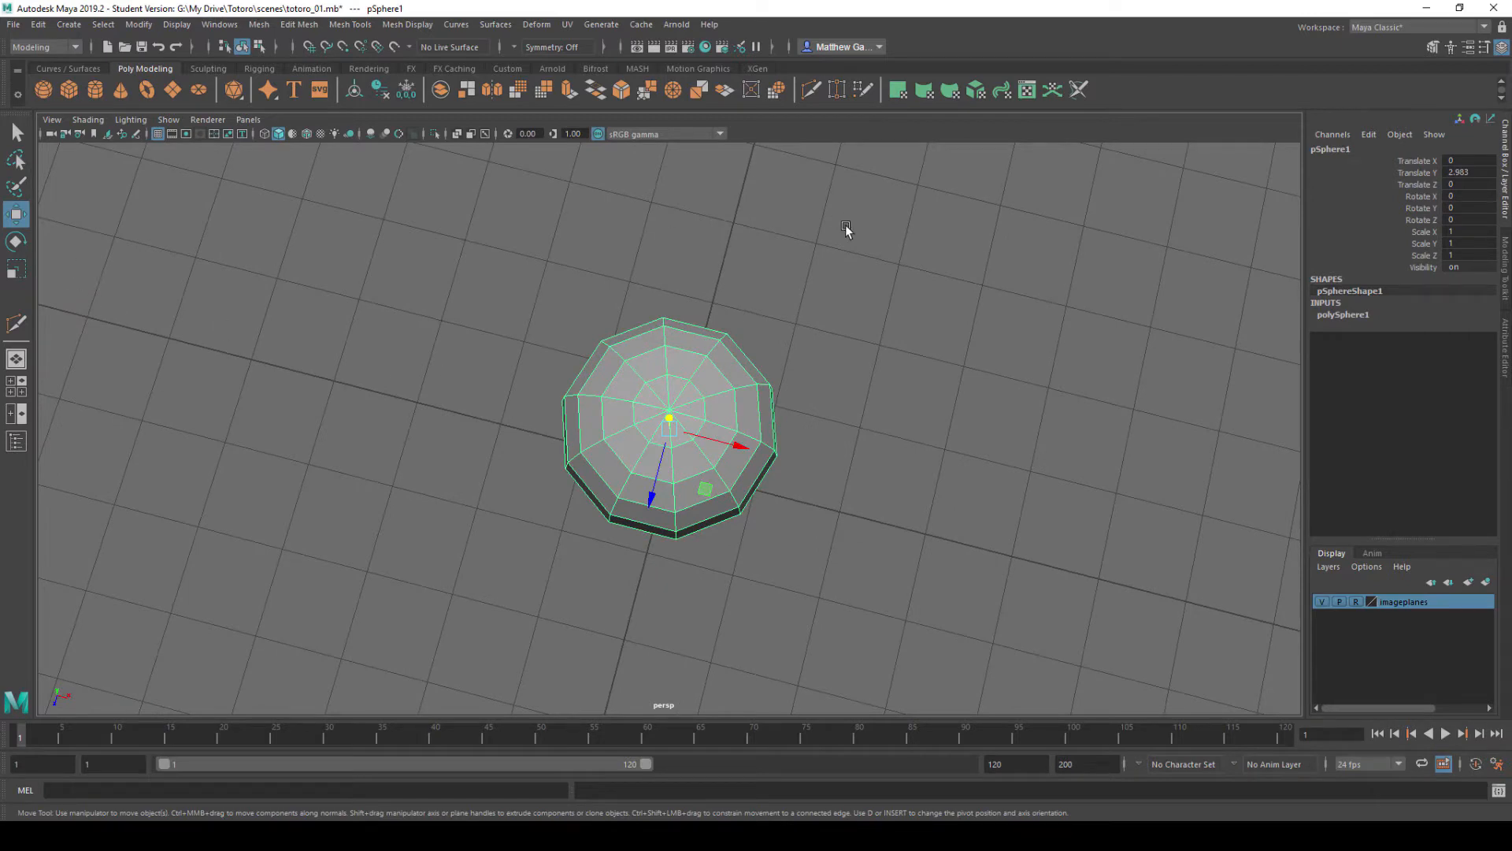
click(1475, 207)
key(Return)
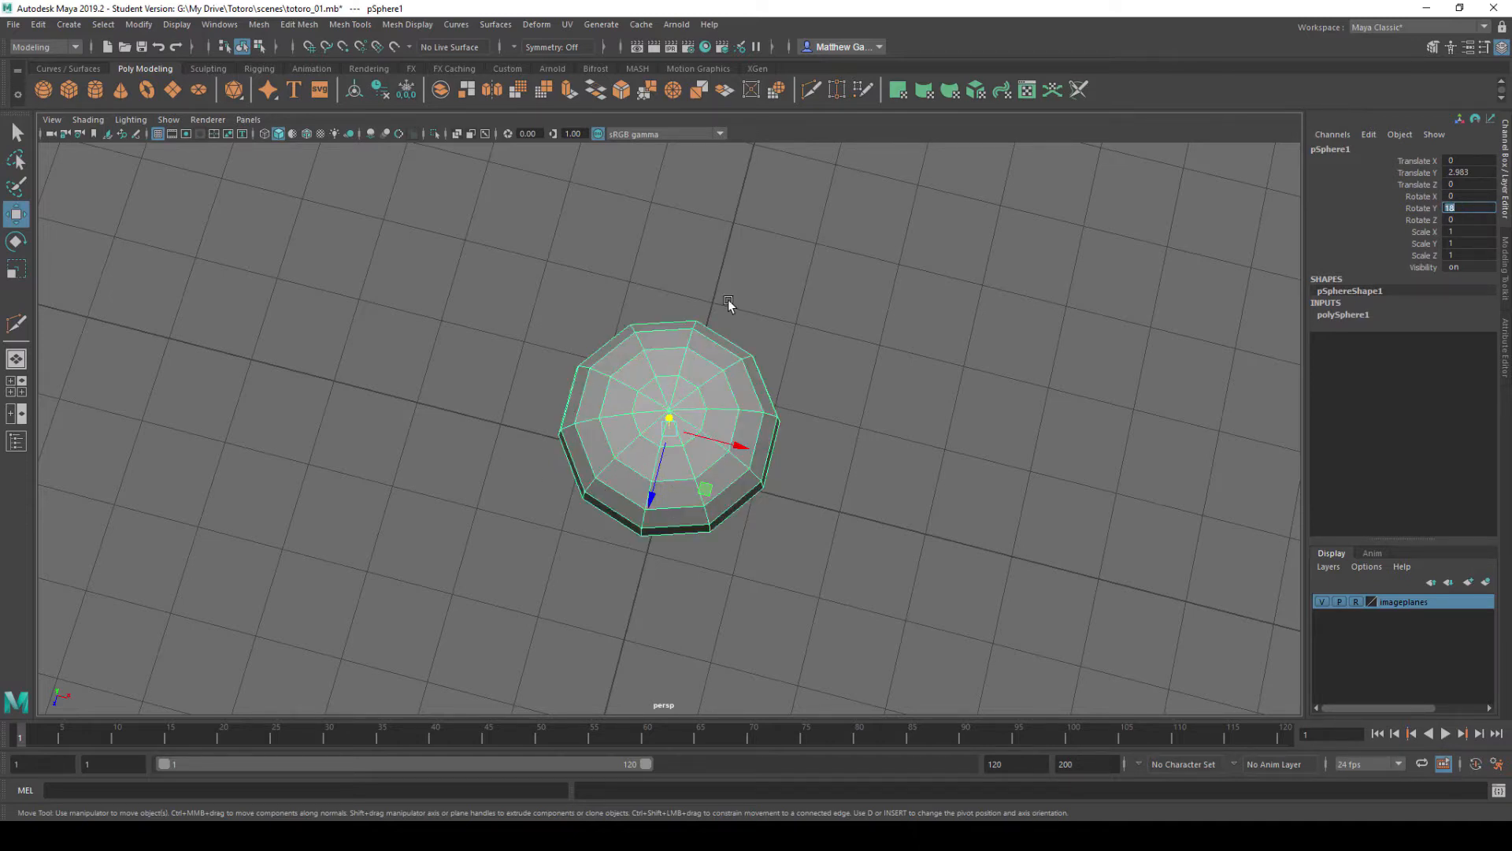
alt+drag(773, 318, 696, 318)
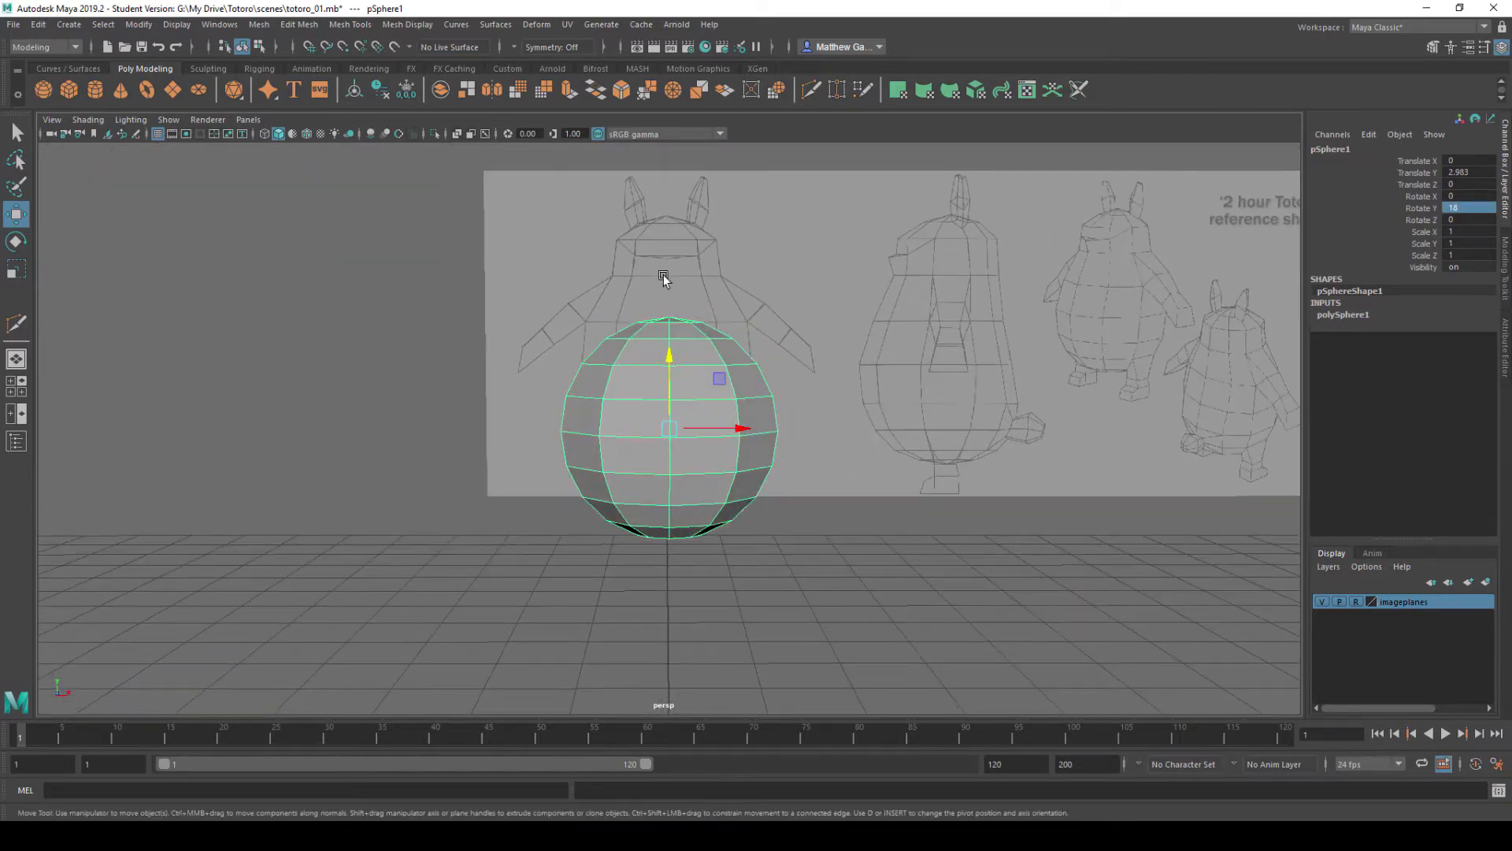
- Freeze the sphere's transformations with its translation, rotation and scale included
click(764, 537)
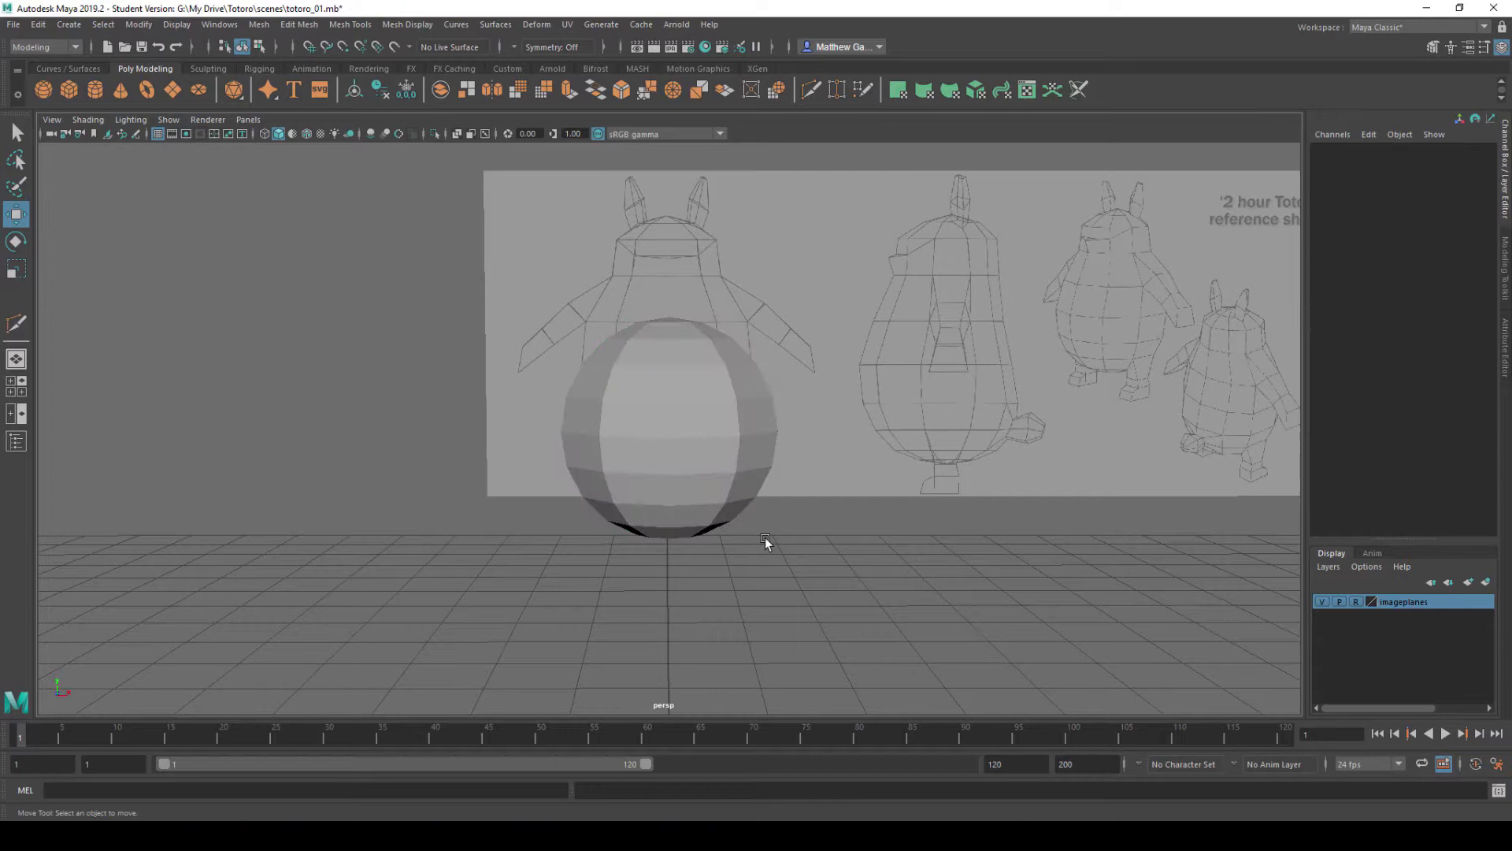
click(726, 480)
alt+drag(726, 480, 752, 455)
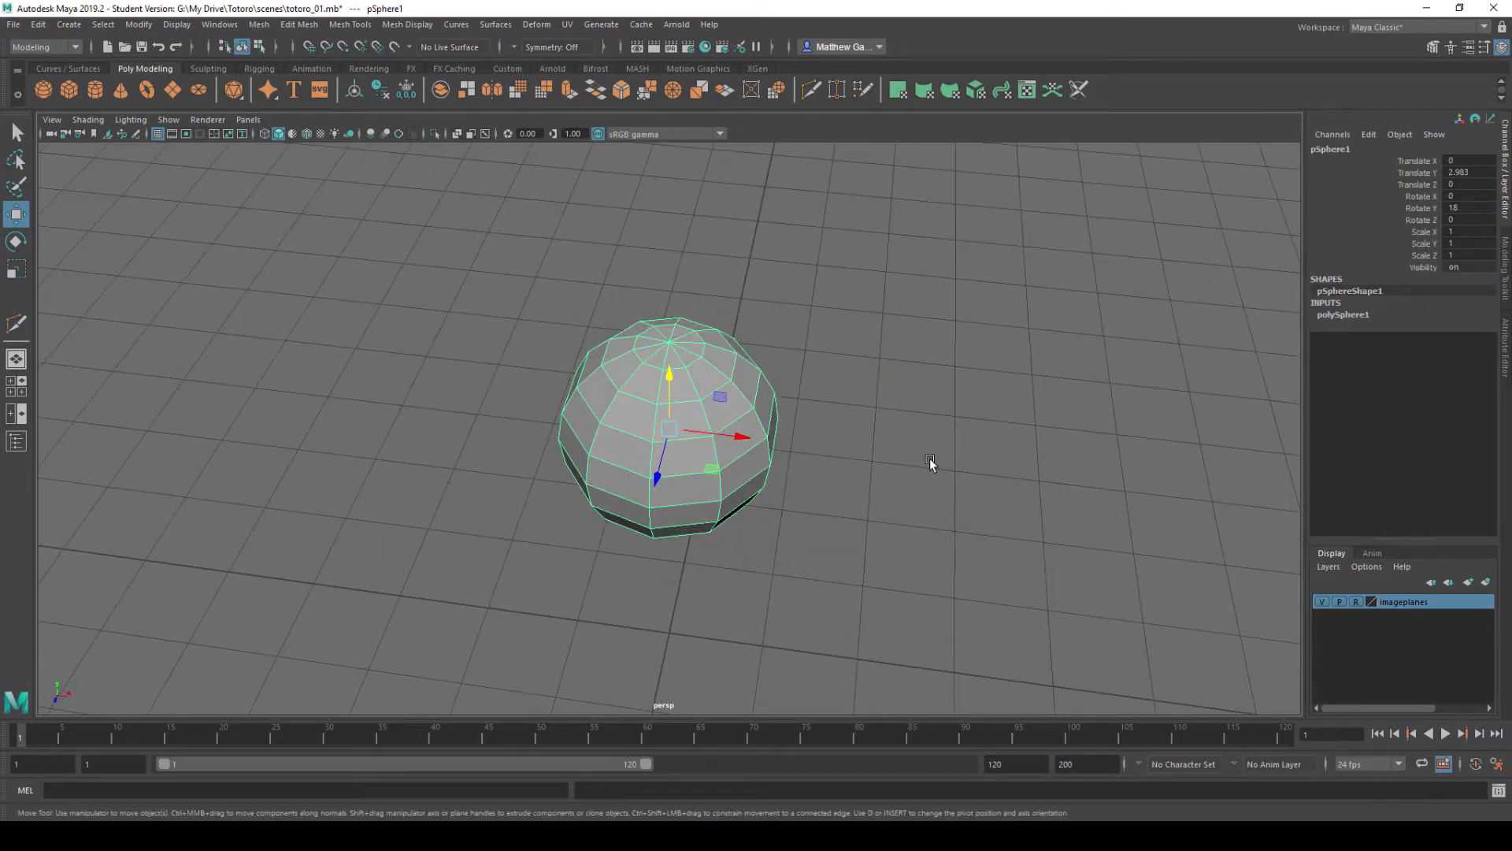
key(e)
alt+drag(848, 383, 823, 404)
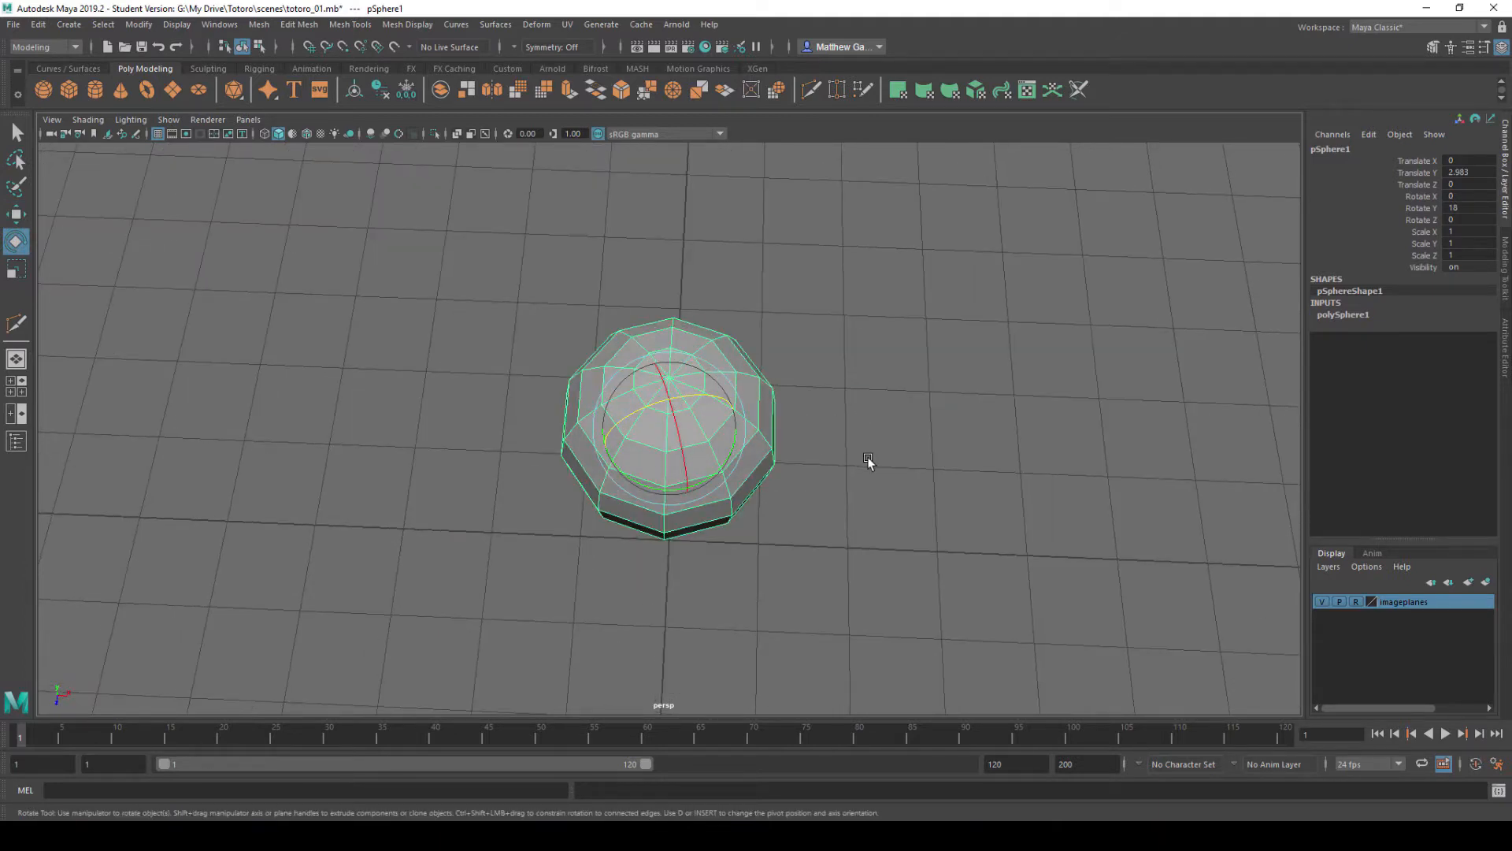
key(r)
alt+drag(726, 488, 733, 415)
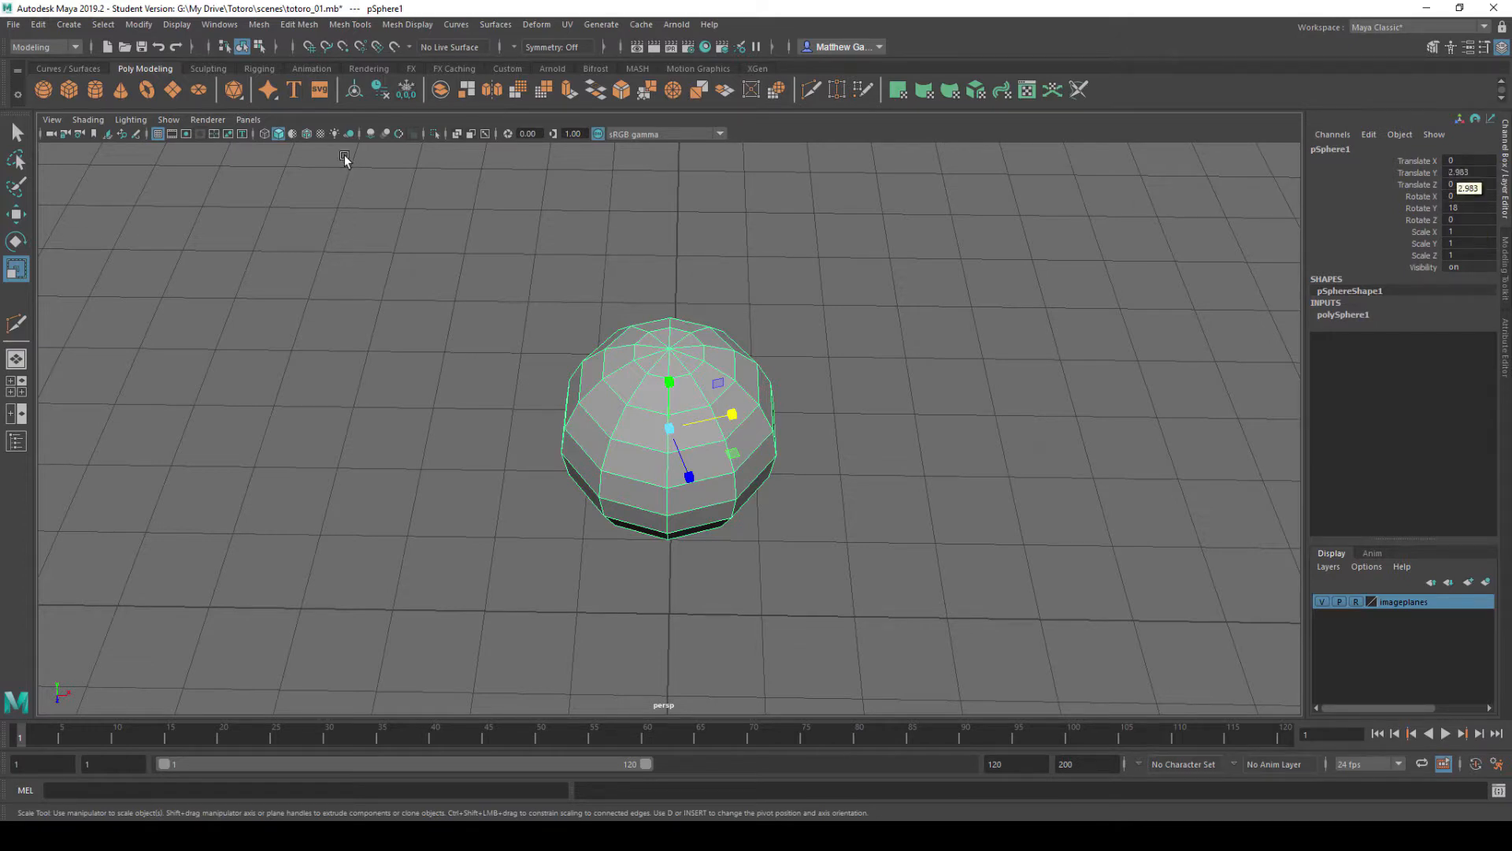
click(405, 91)
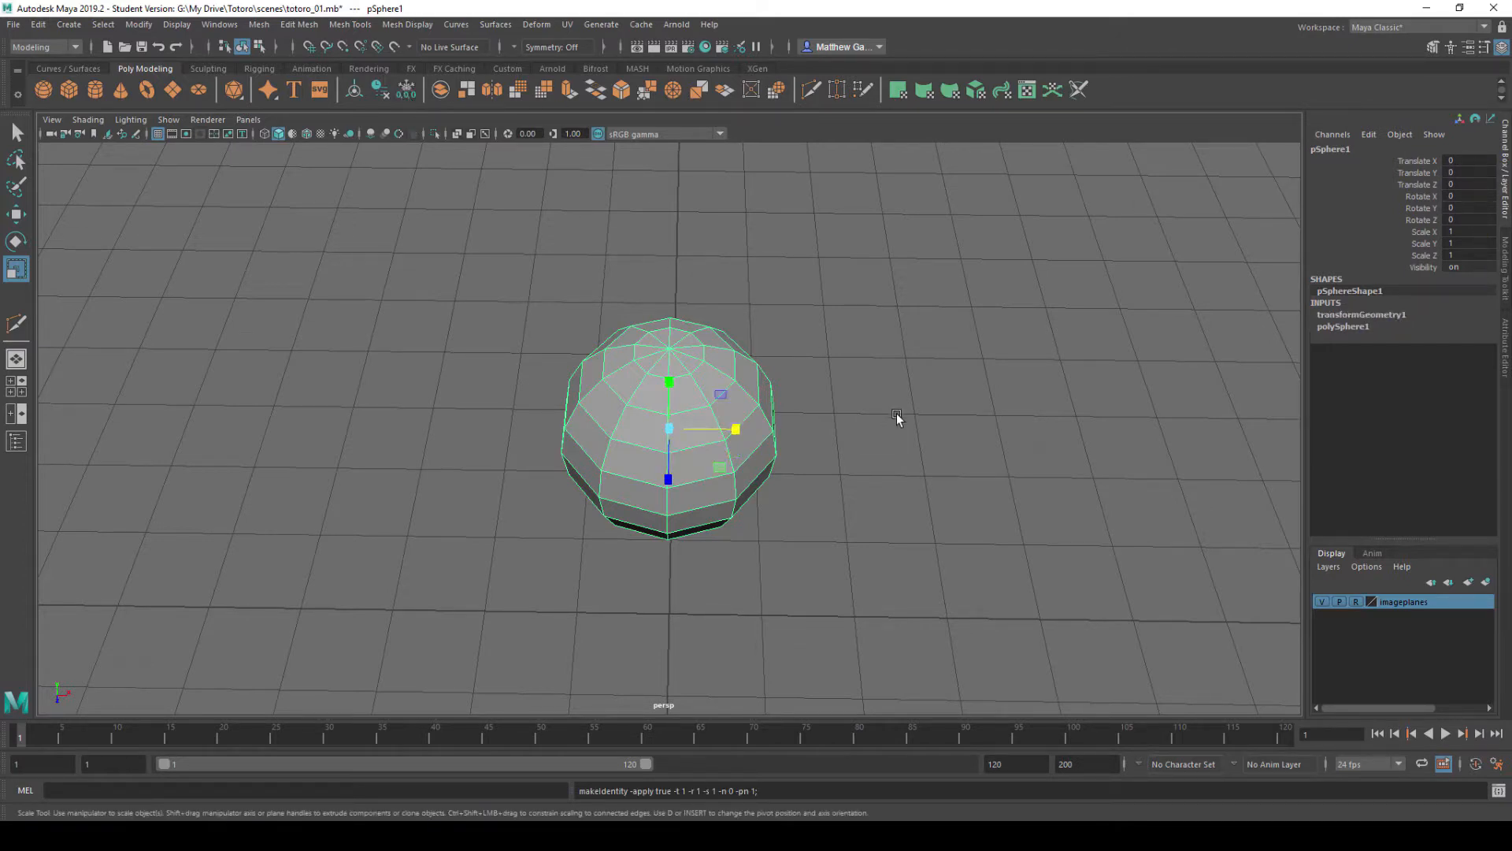
- Try stretching the sphere along X and undo the scaling
drag(735, 430, 755, 390)
key(ctrl+z)
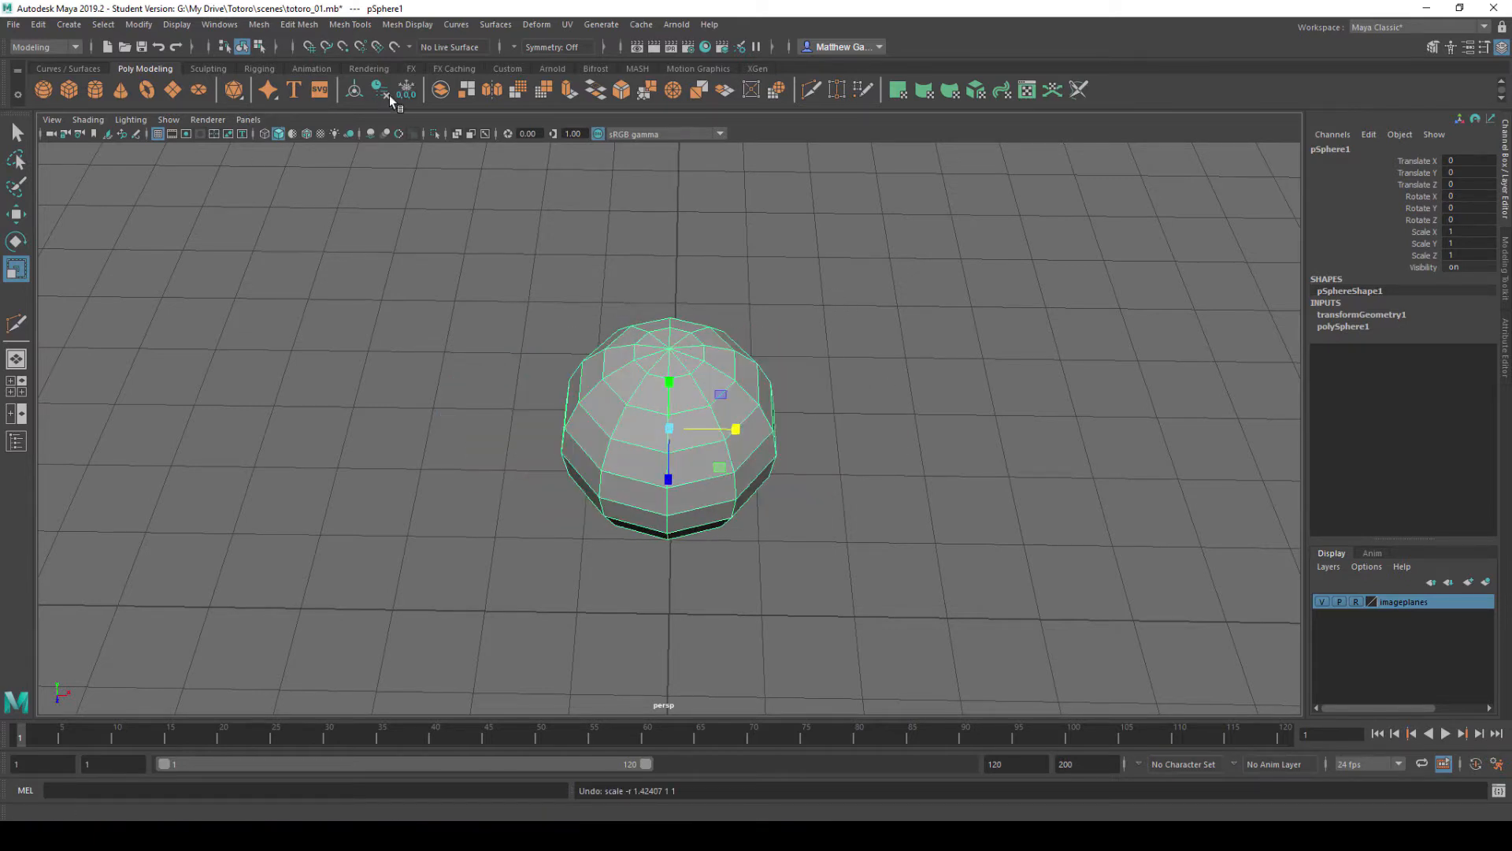
click(876, 399)
click(722, 429)
alt+drag(723, 429, 737, 416)
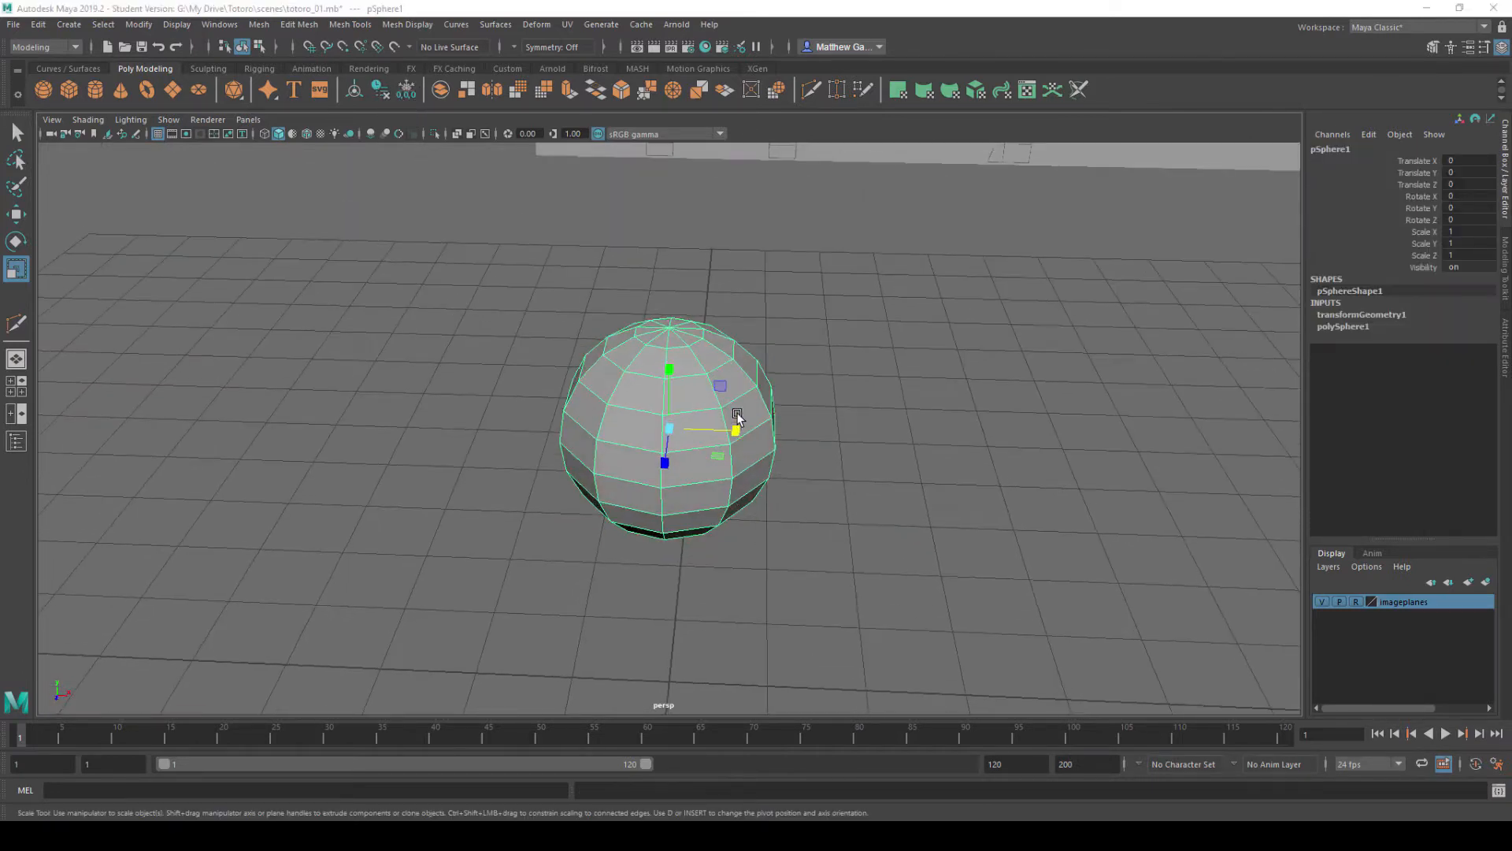
- Show the front view enlarged around the sphere and switch the sphere to vertex selection
key(space)
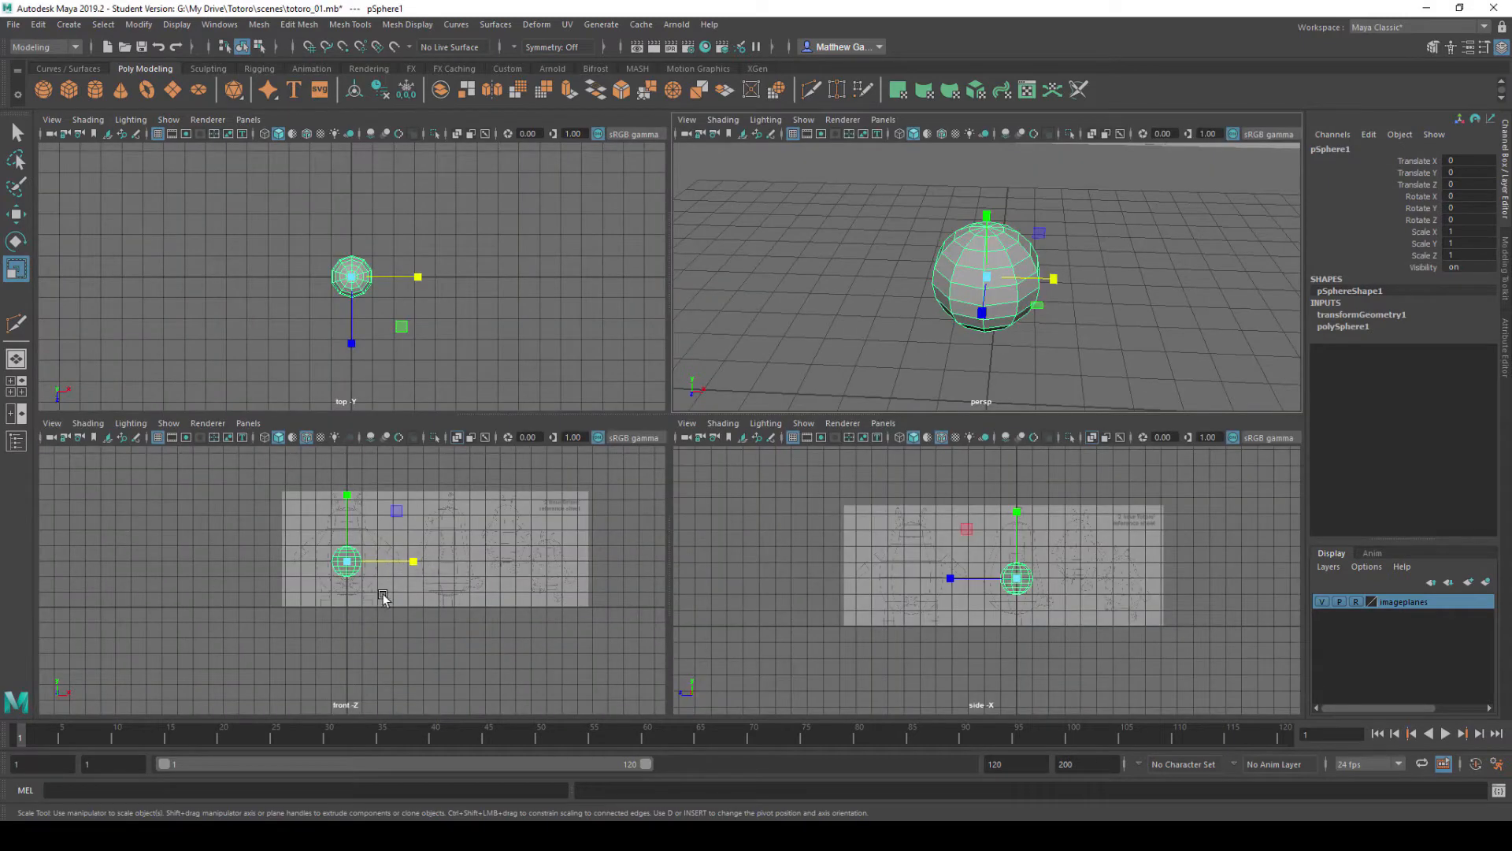
key(space)
scroll(663, 414, up, 5)
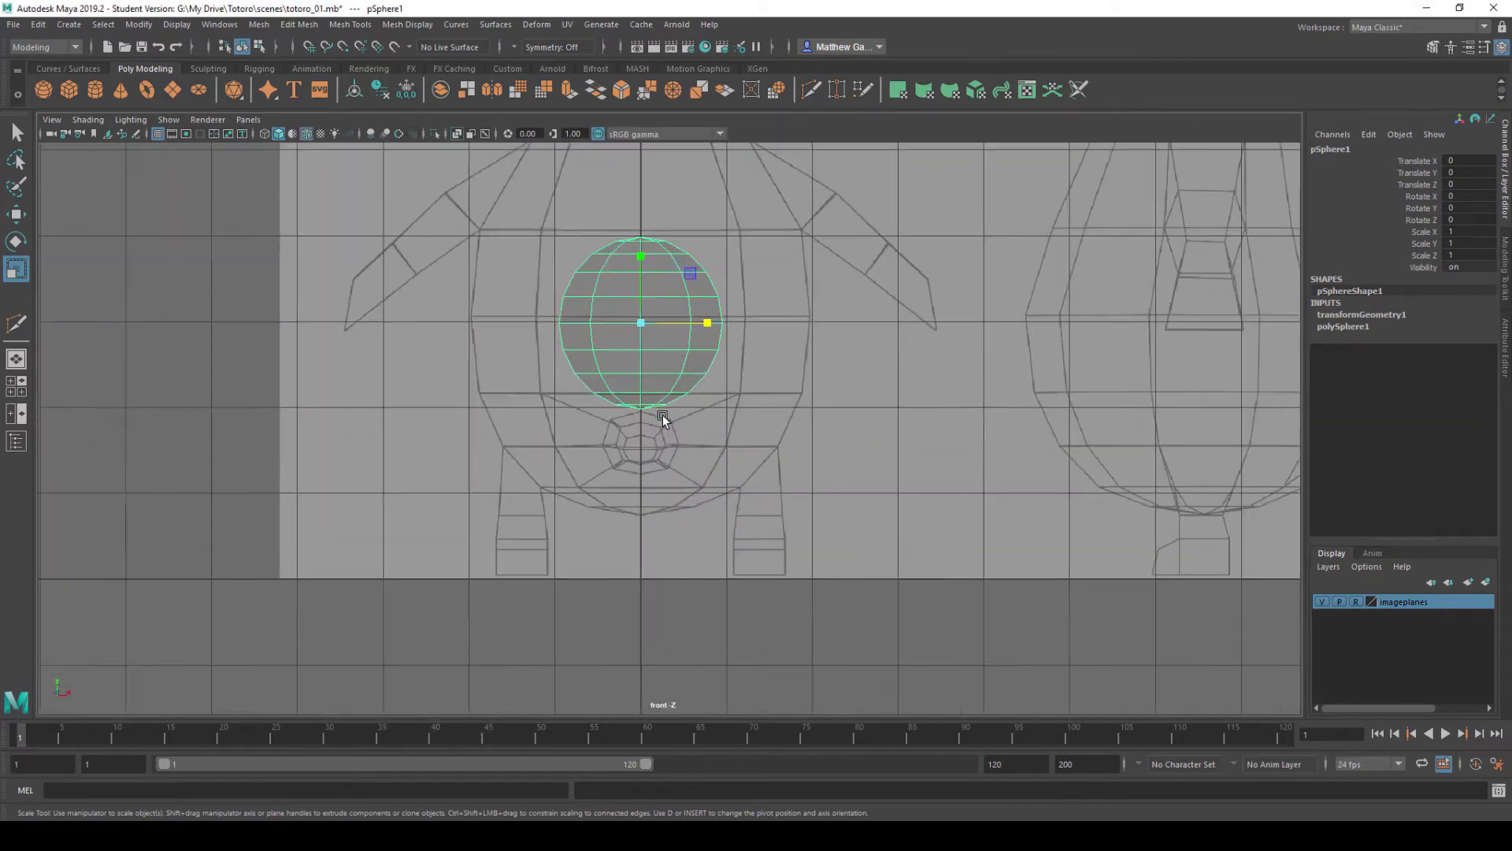
mouse_move(664, 328)
alt+middle_down()
mouse_move(665, 461)
mouse_move(666, 350)
alt+middle_up()
scroll(665, 461, up, 4)
scroll(665, 461, down, 4)
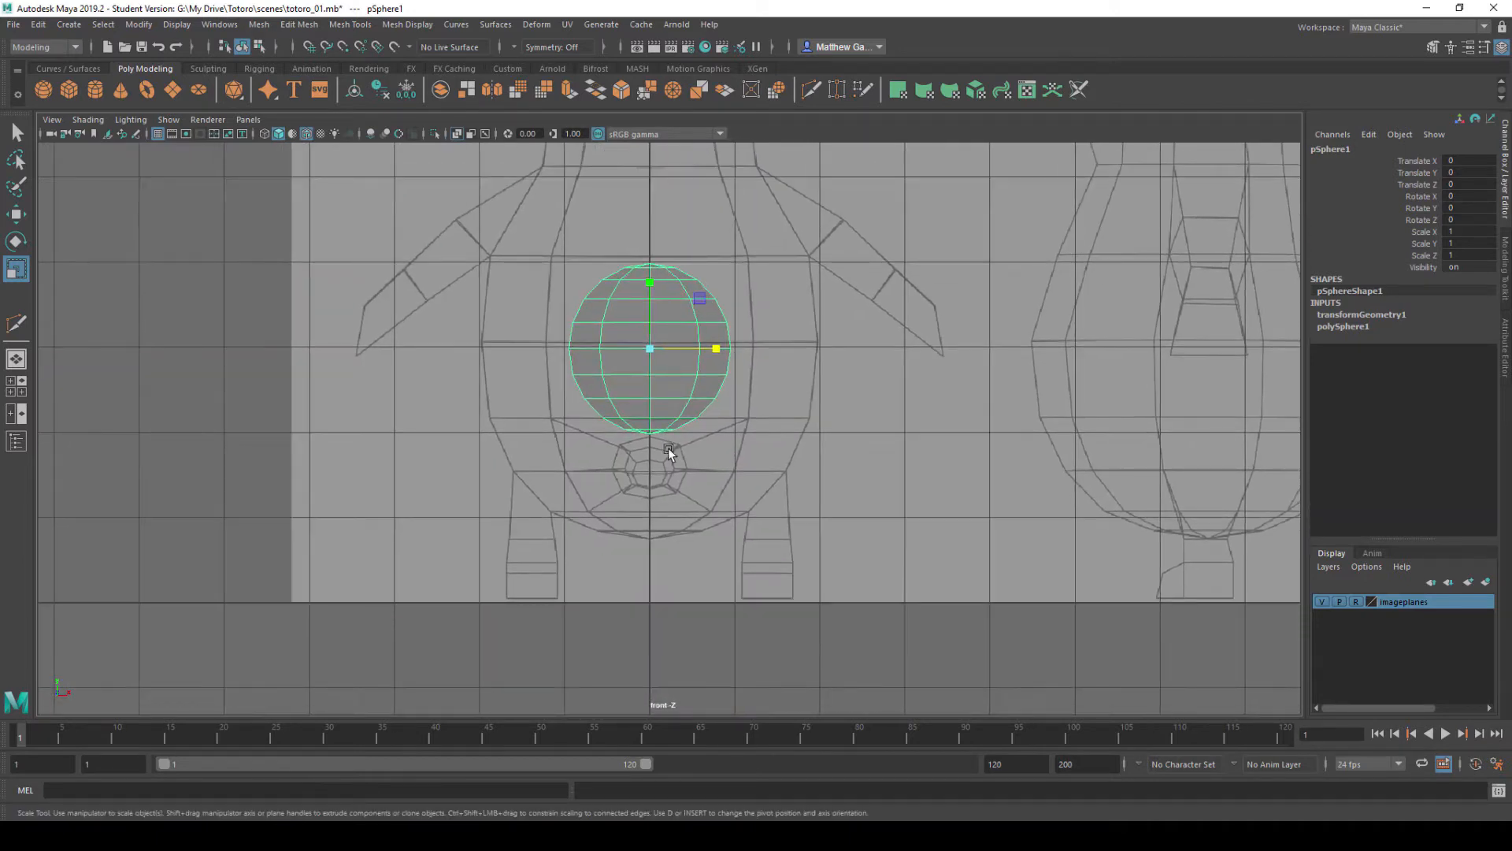
right_click(645, 433)
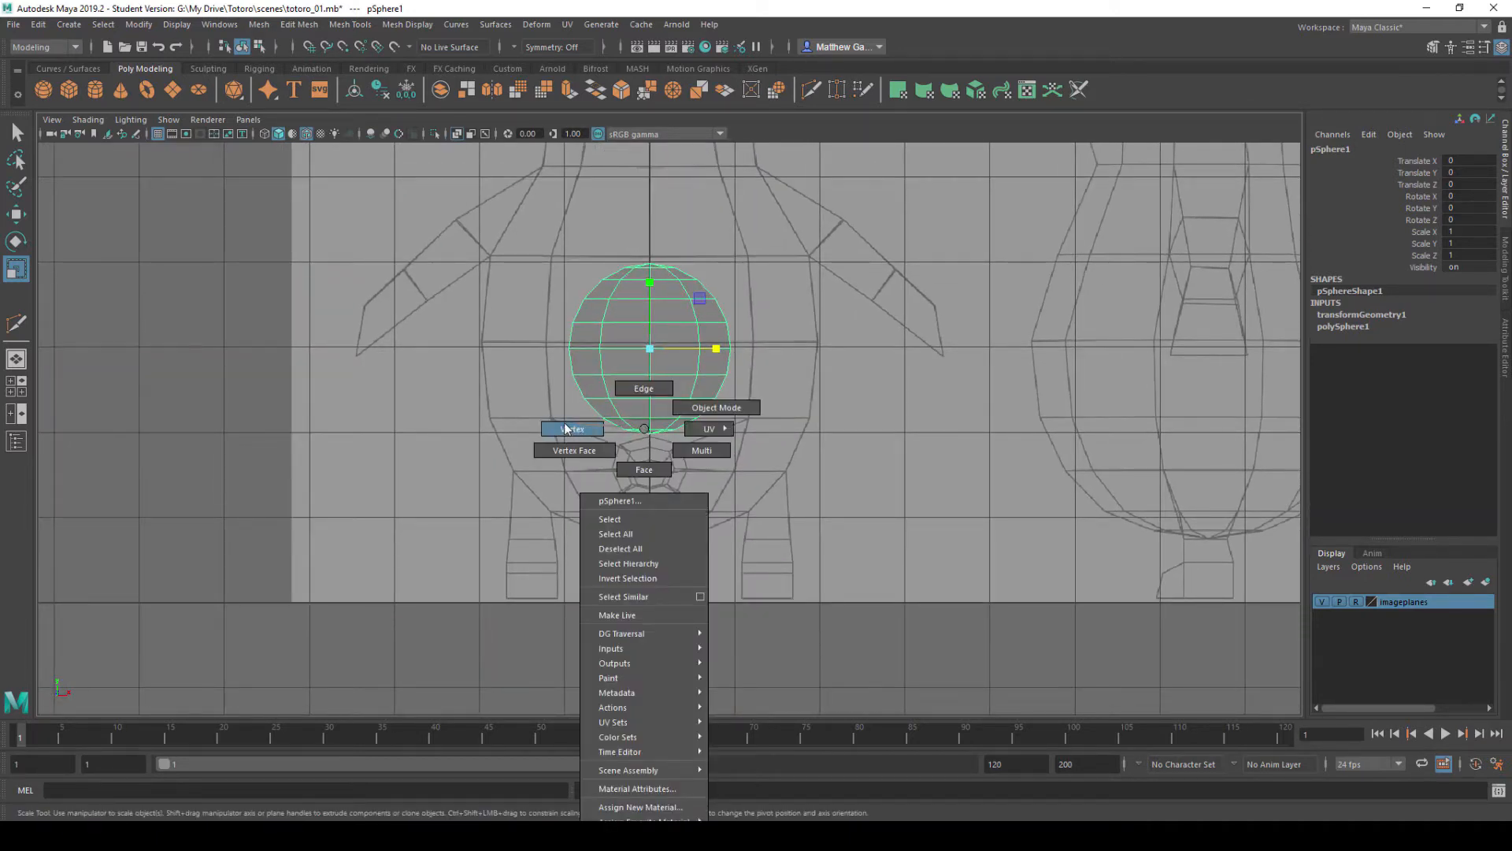
click(598, 429)
- Lower the sphere's bottom vertex ring and bottom pole vertex to the base of the reference body
drag(669, 463, 725, 425)
scroll(767, 414, up, 3)
scroll(767, 414, up, 2)
key(w)
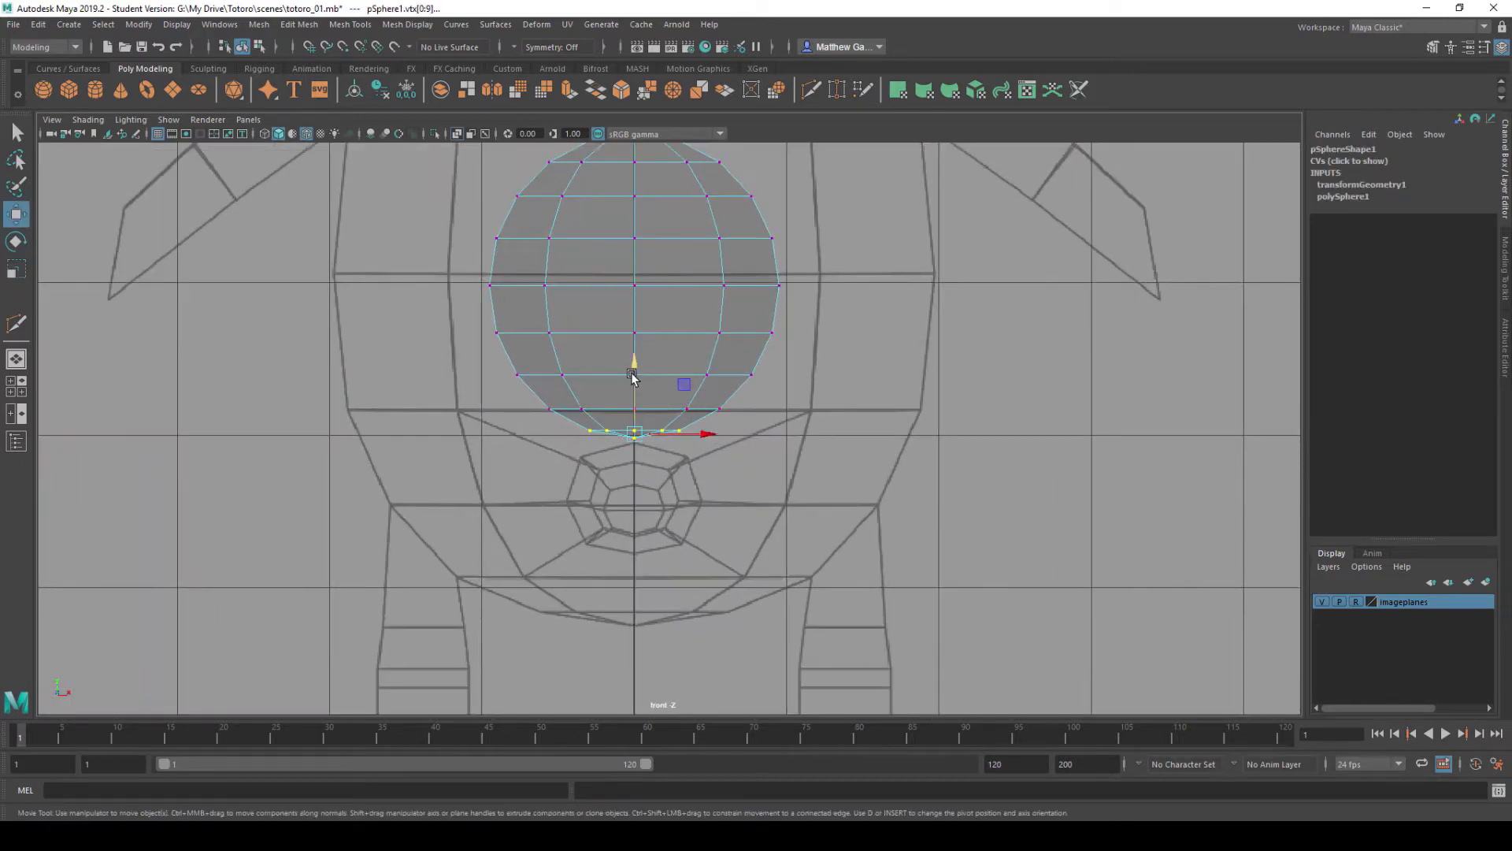
drag(629, 375, 666, 563)
click(621, 670)
drag(613, 658, 659, 616)
drag(634, 545, 634, 553)
click(658, 471)
- Lower the second, third and fourth vertex rings from the bottom onto the reference's matching lower-body edge lines
drag(520, 399, 761, 425)
drag(631, 335, 641, 503)
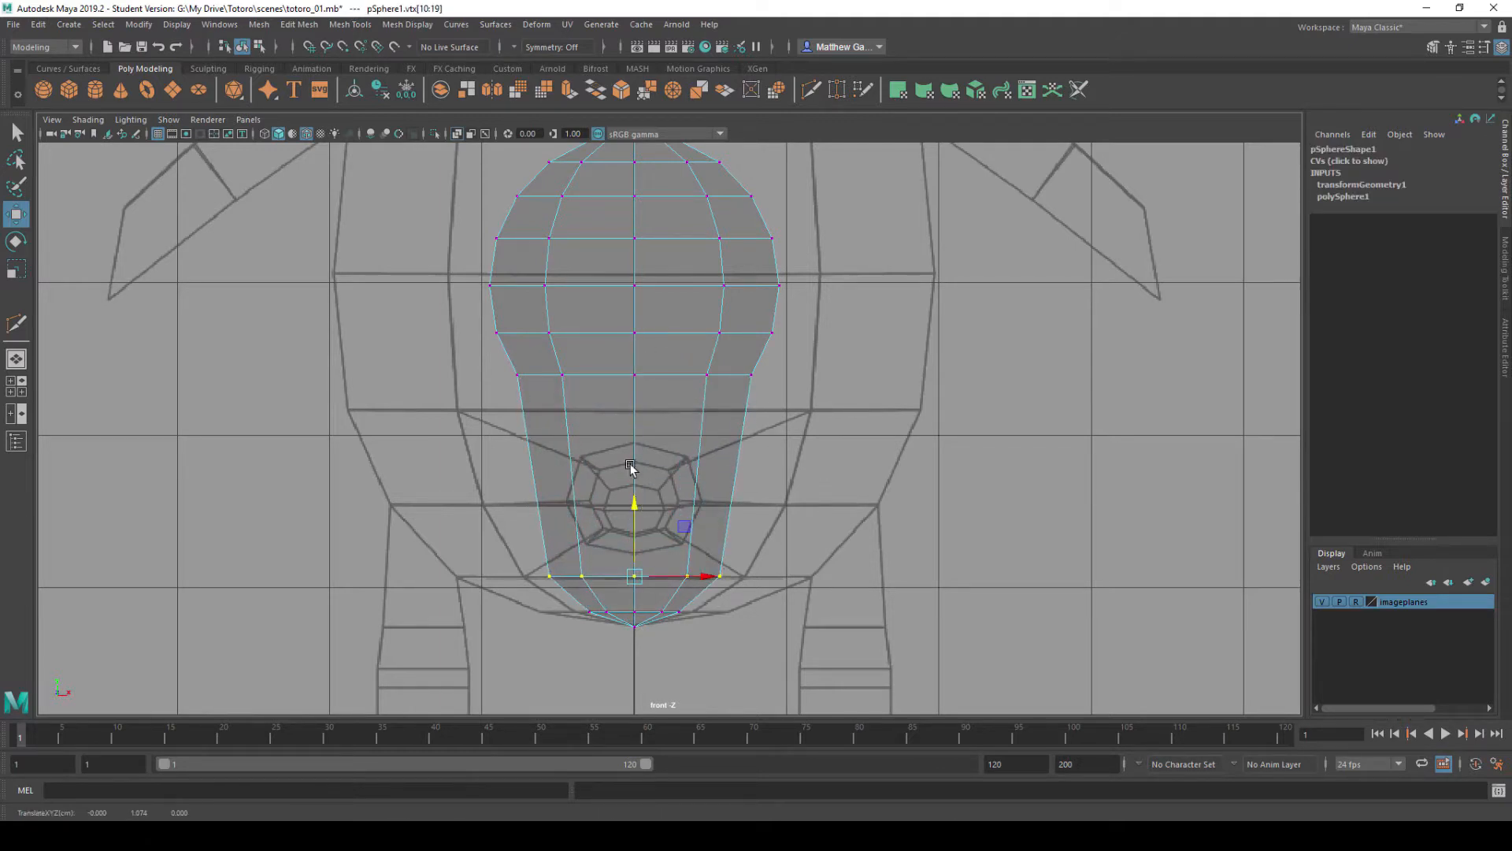
drag(497, 365, 842, 405)
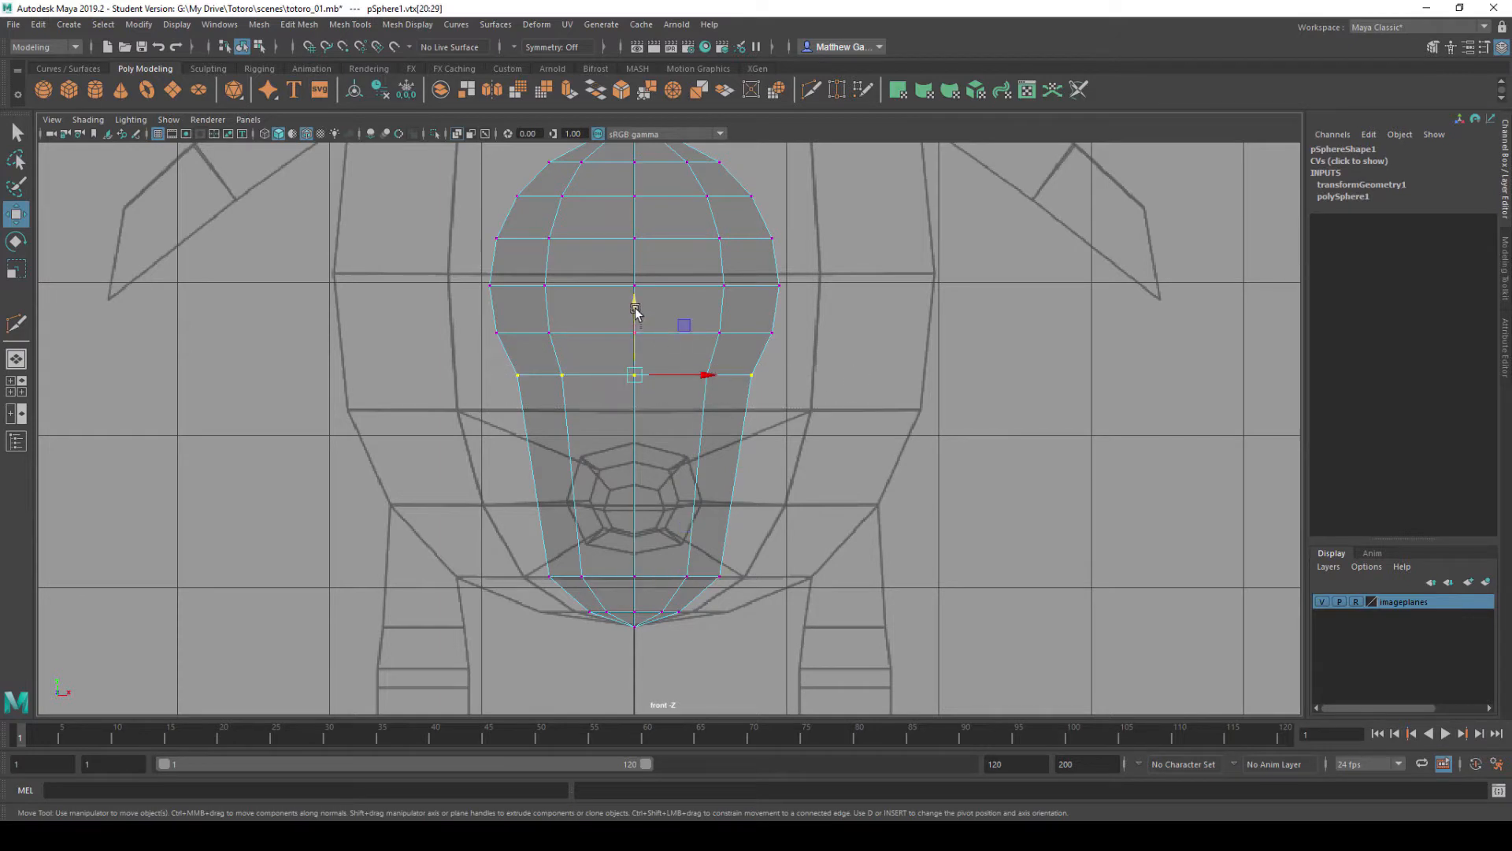
drag(631, 308, 651, 443)
drag(467, 321, 859, 376)
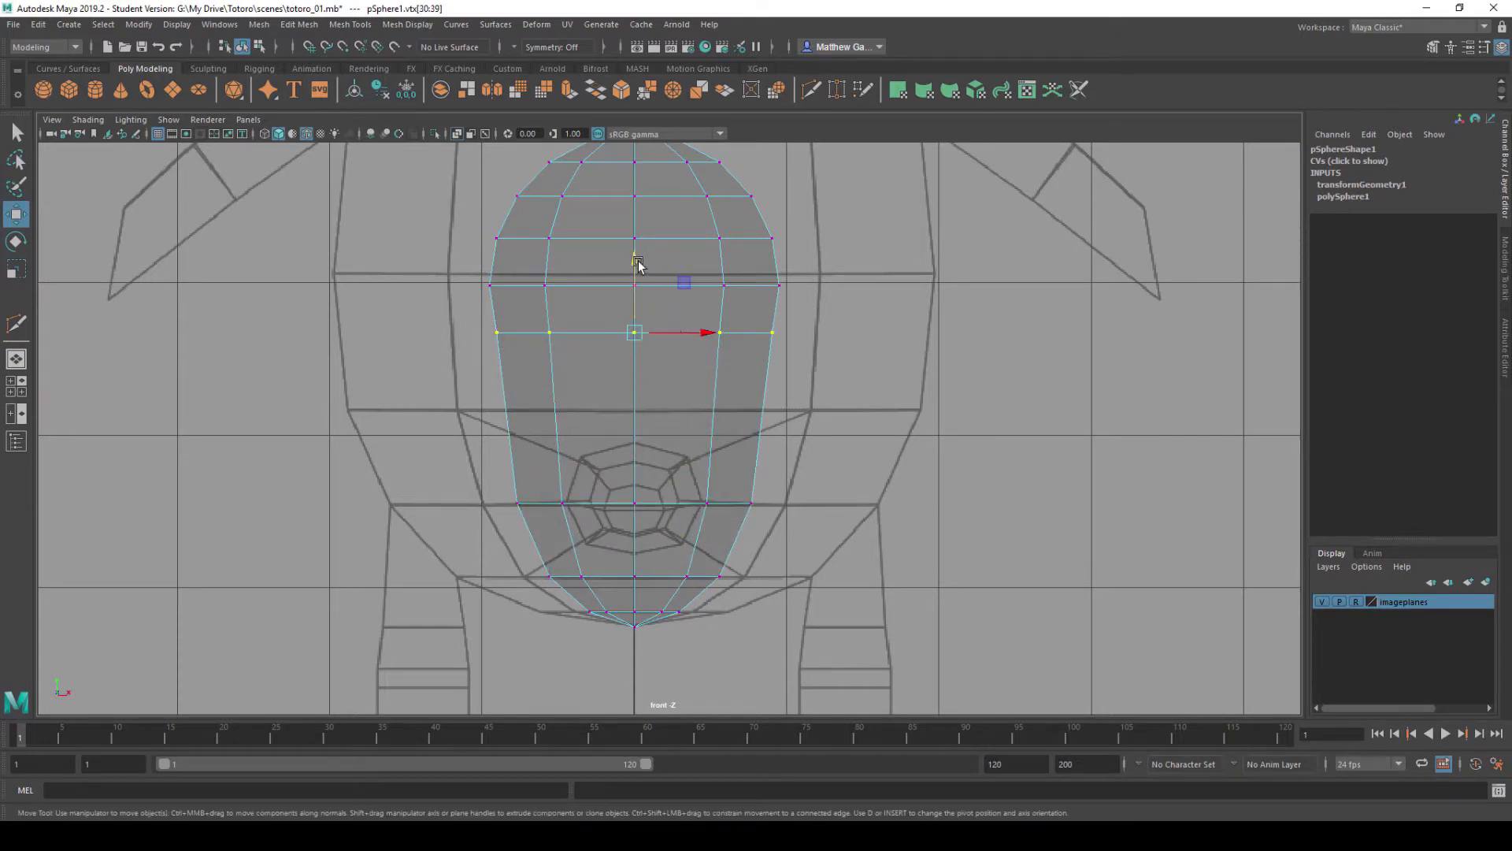
drag(637, 263, 635, 338)
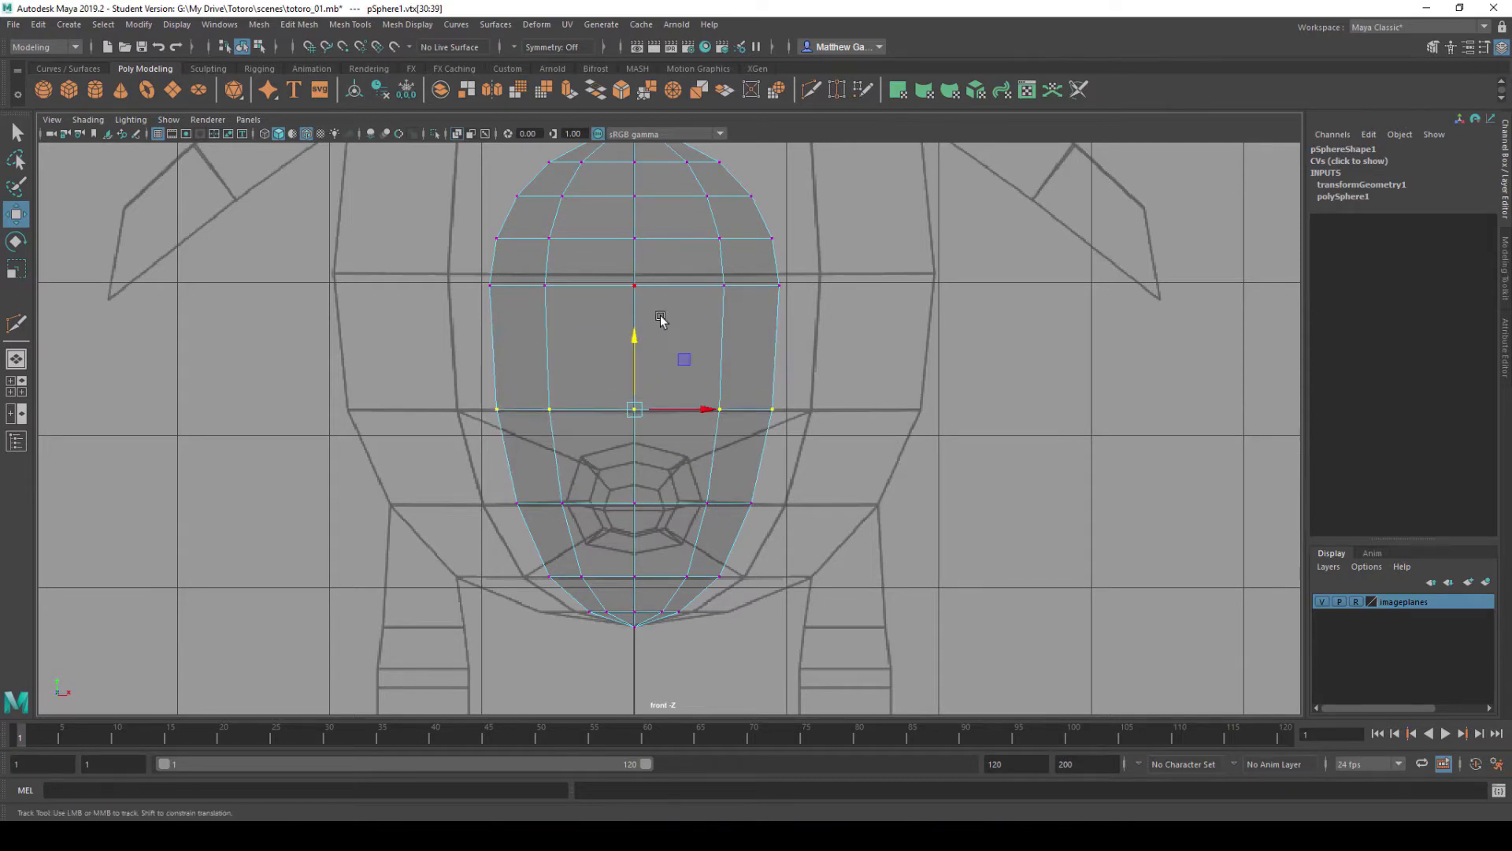
- Raise the upper vertices to align the middle ring with the widest belly line and the ring above with the shoulder line
alt+middle_drag(662, 318, 635, 463)
drag(389, 270, 850, 466)
drag(610, 307, 608, 300)
drag(608, 297, 611, 292)
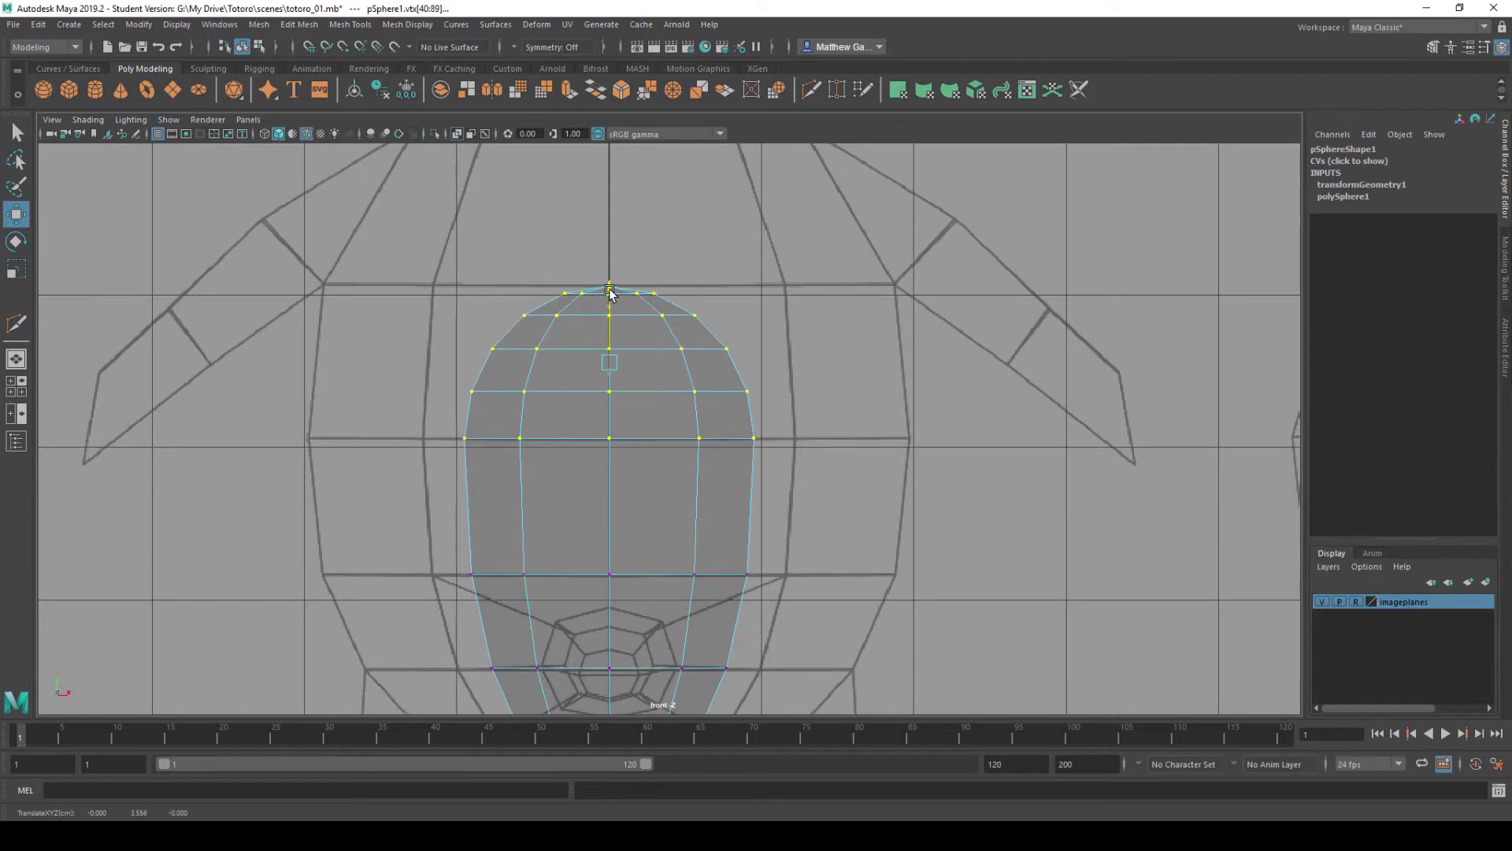
alt+middle_drag(636, 258, 622, 404)
drag(431, 381, 813, 525)
drag(612, 376, 593, 290)
- Raise the next two vertex rings with everything above them to the reference's neck and upper head lines
alt+middle_drag(636, 257, 601, 406)
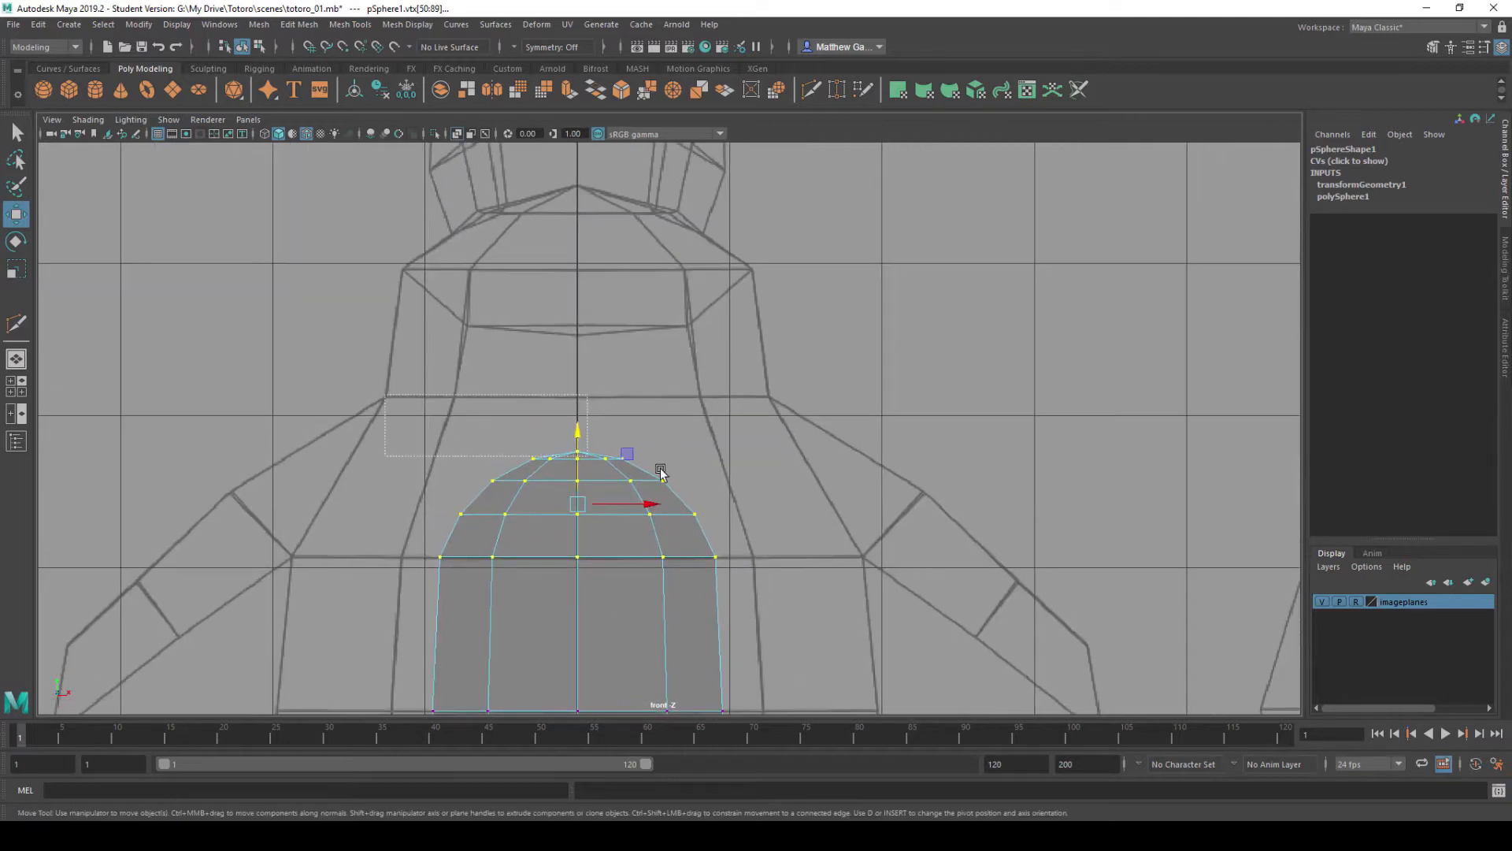
drag(575, 409, 554, 291)
alt+middle_drag(578, 330, 553, 438)
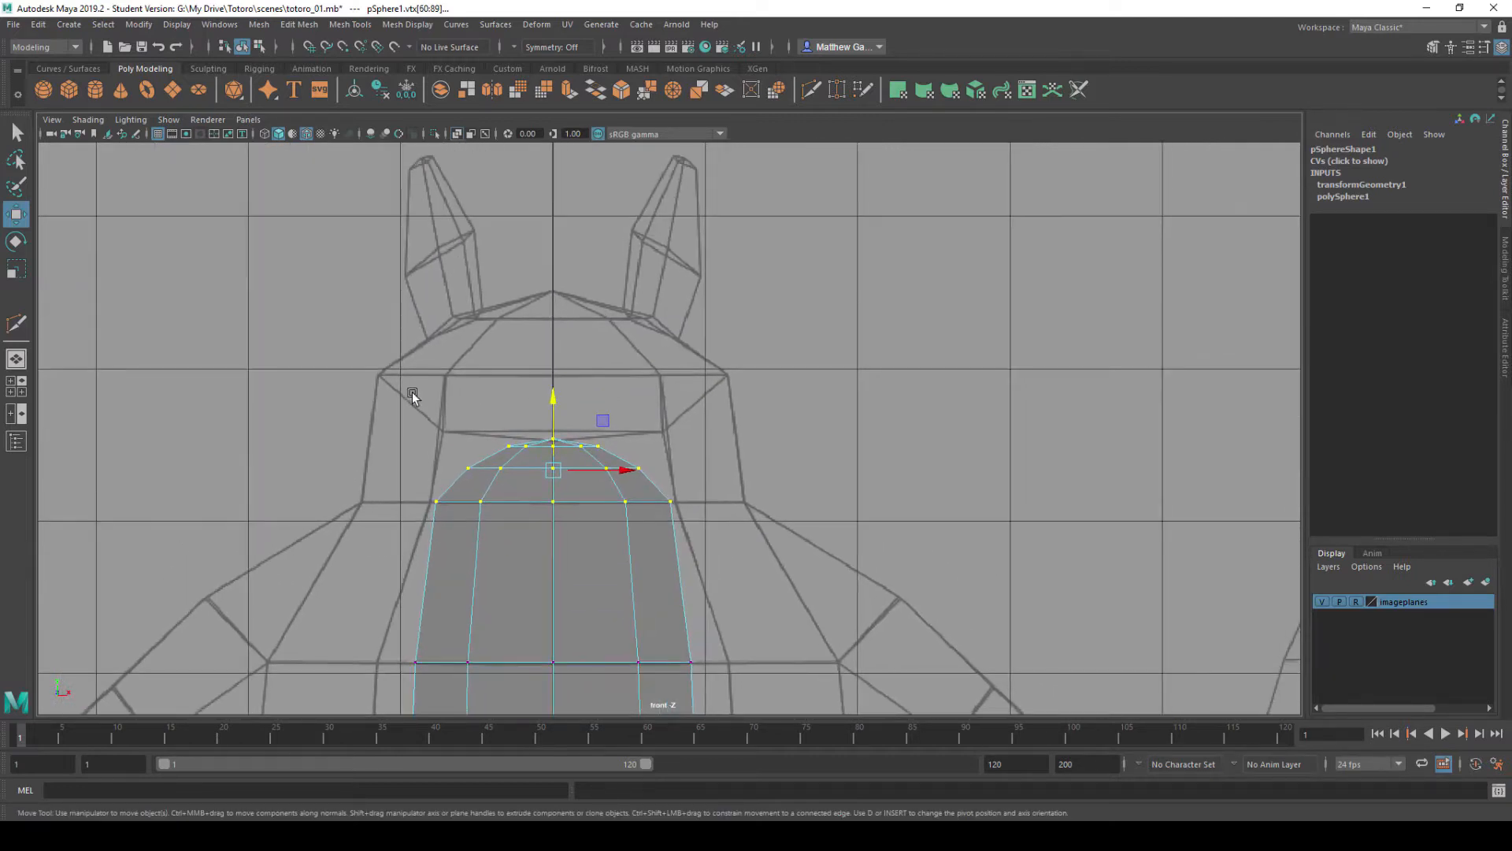
drag(547, 358, 551, 288)
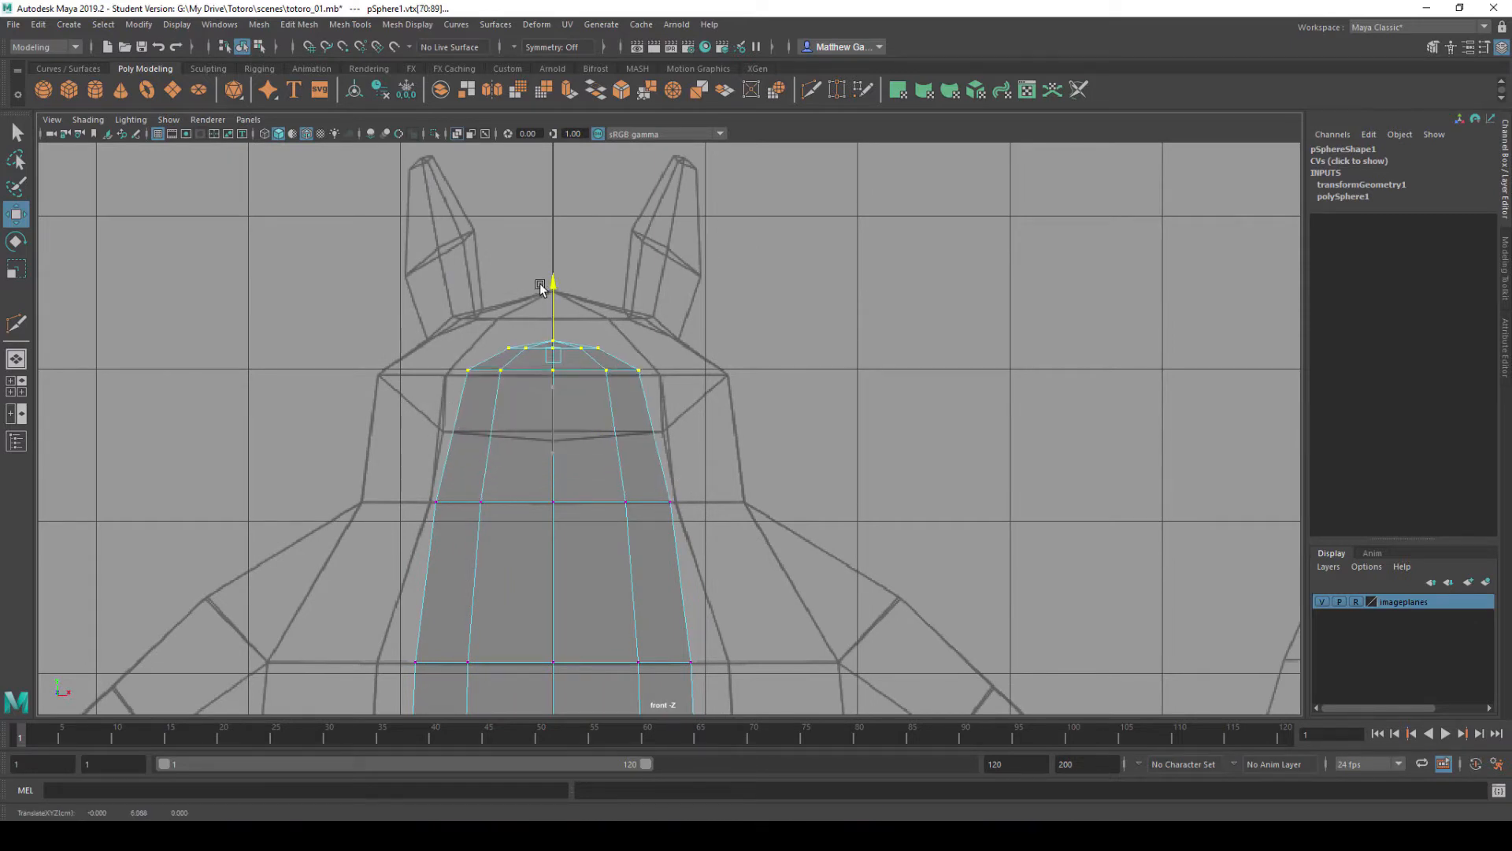
- Raise the top vertex ring to the line below the crown and the top pole vertex to the head's peak
click(503, 323)
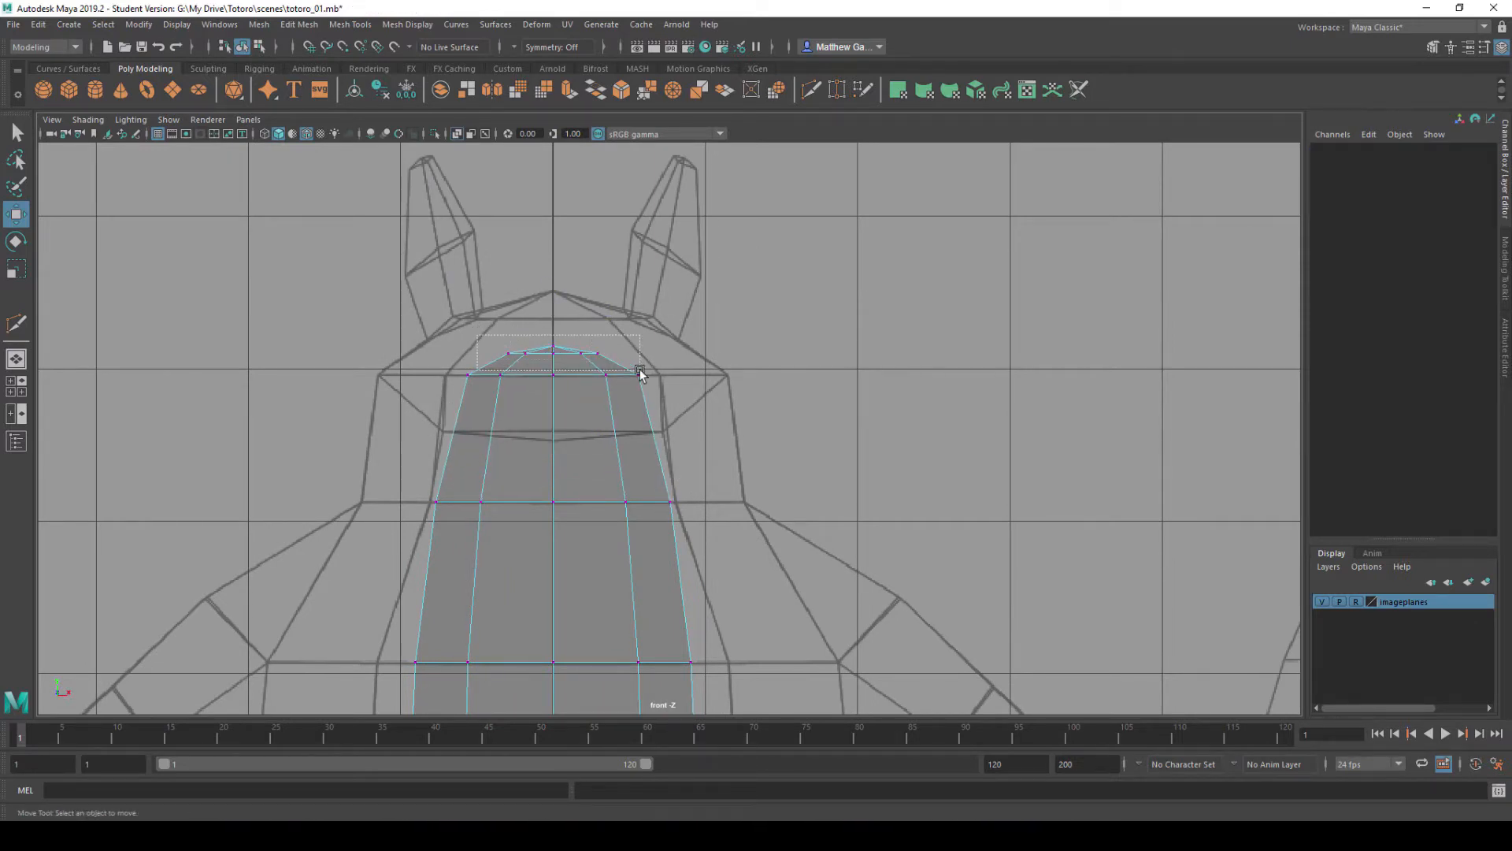
drag(630, 352, 626, 349)
drag(554, 280, 553, 247)
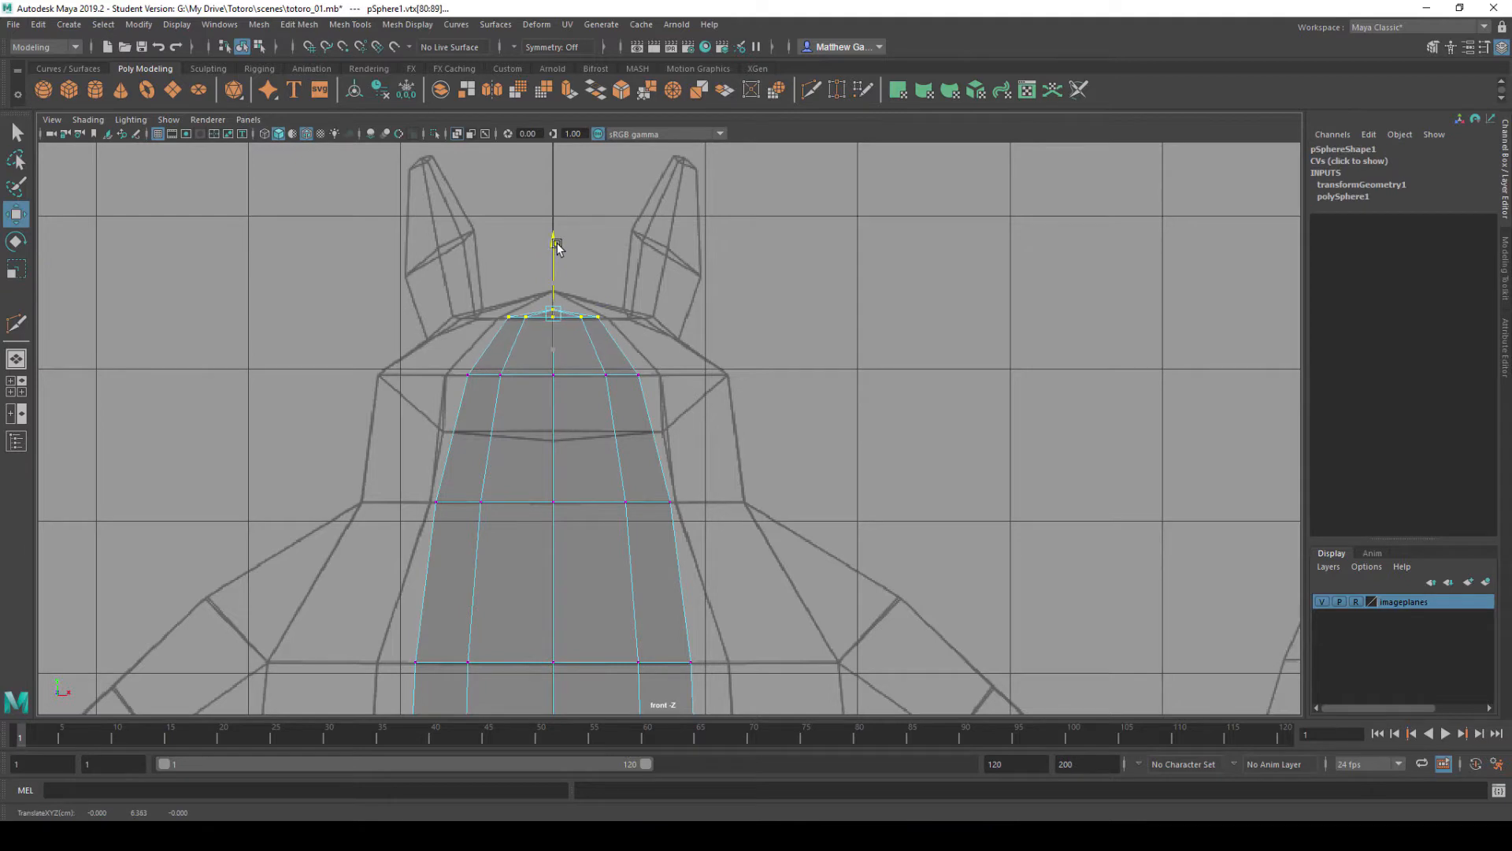
click(659, 257)
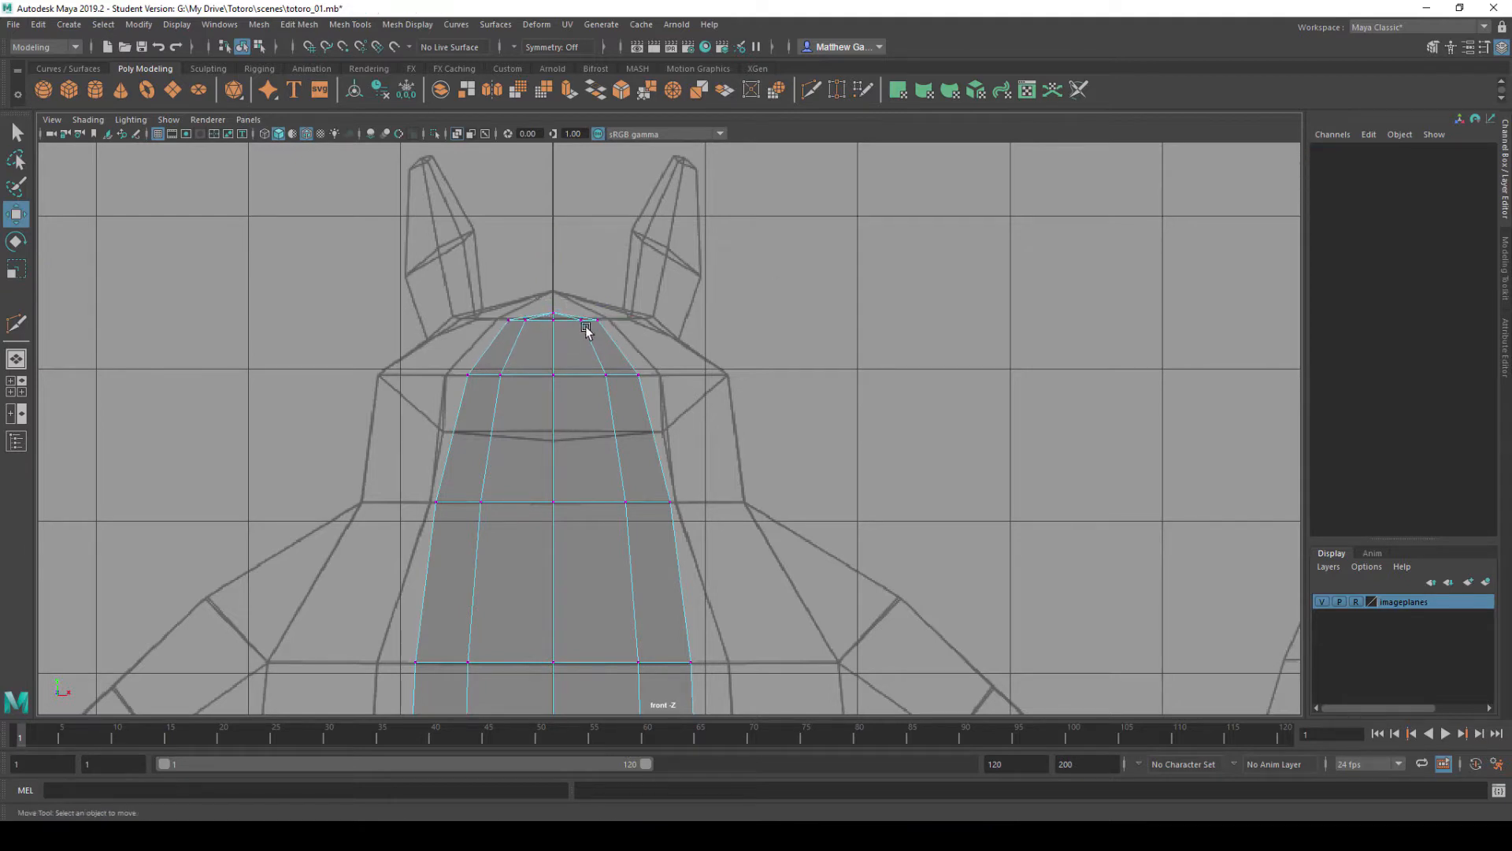
click(554, 314)
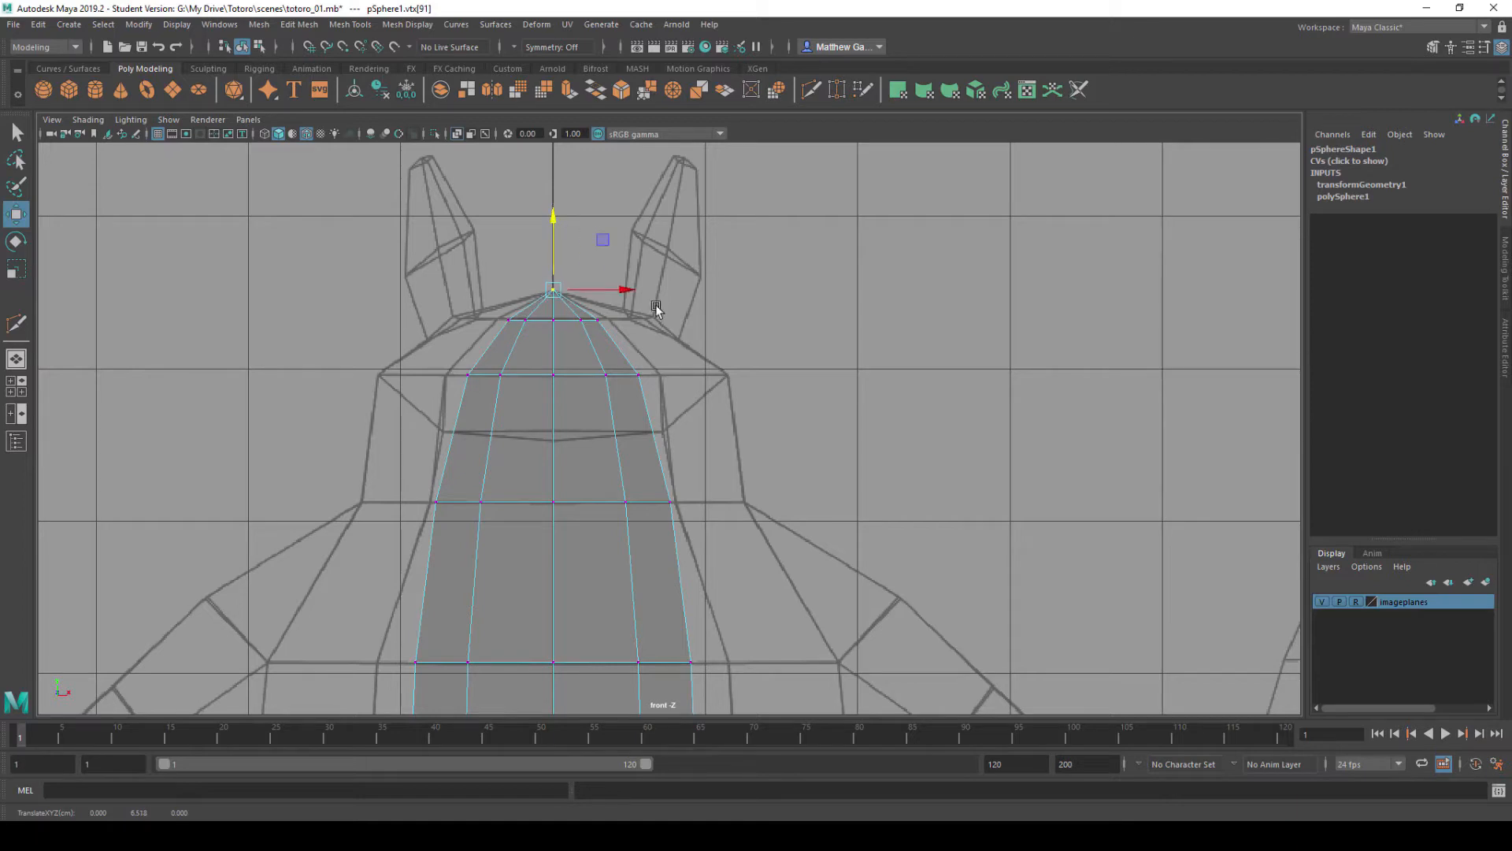
- Scale the two lowest vertex rings outward along X to the front reference outline
scroll(659, 311, down, 4)
alt+middle_drag(702, 322, 705, 130)
scroll(750, 304, up, 2)
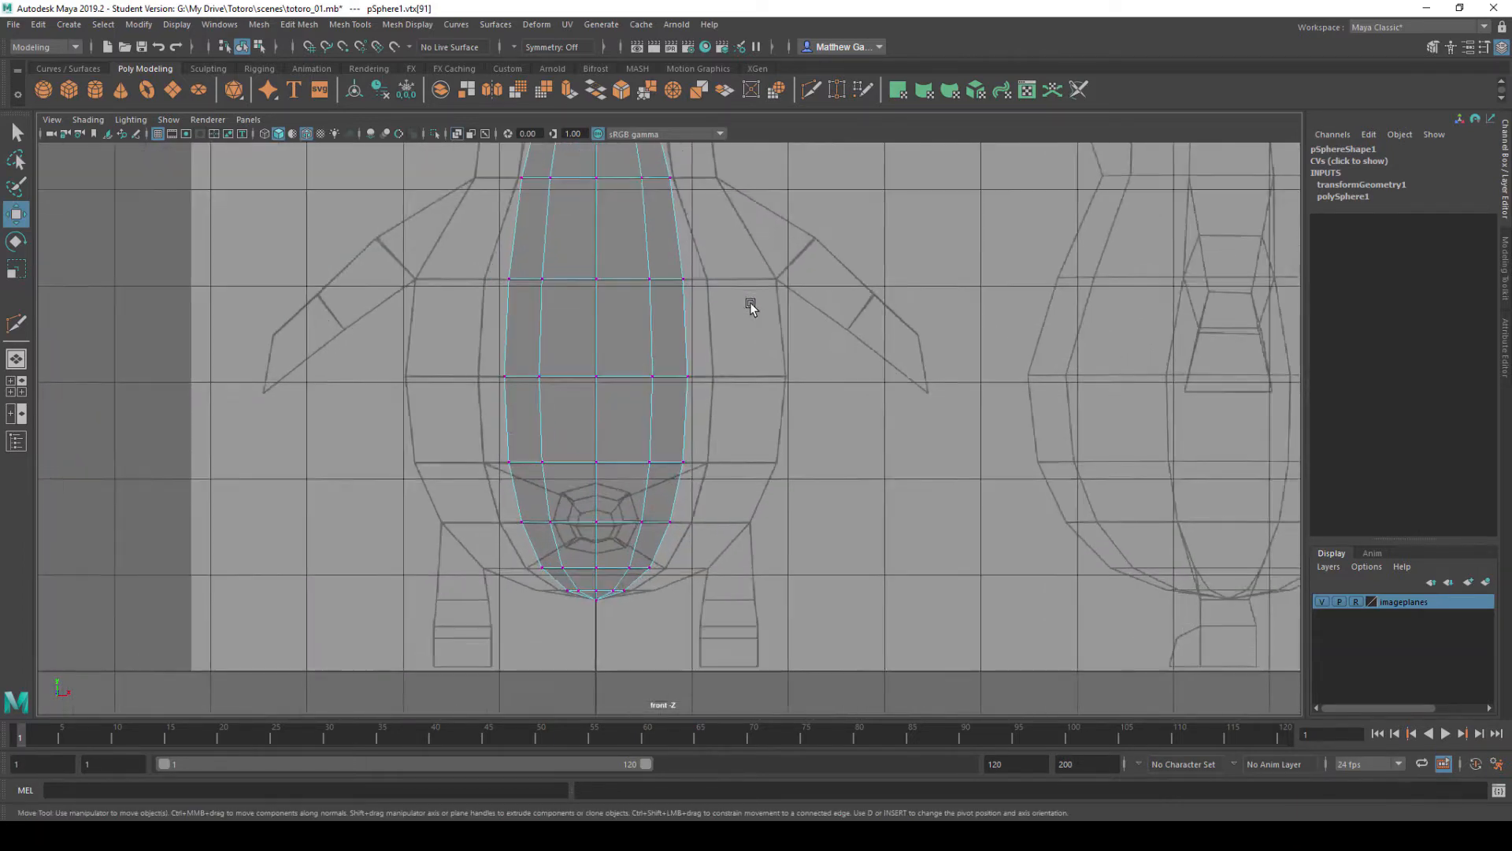
scroll(750, 303, up, 2)
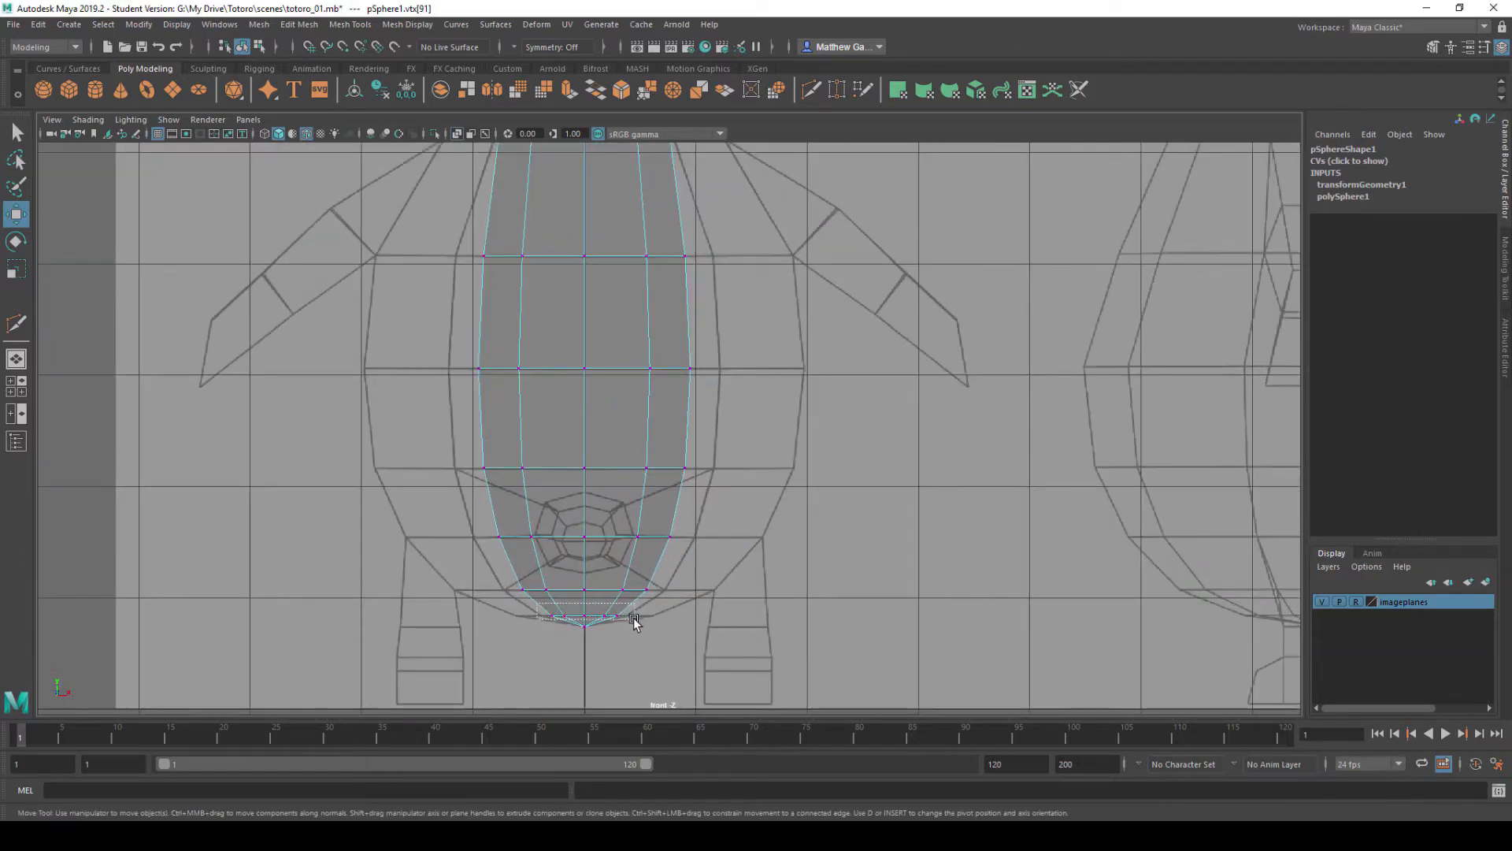
drag(635, 622, 661, 623)
key(r)
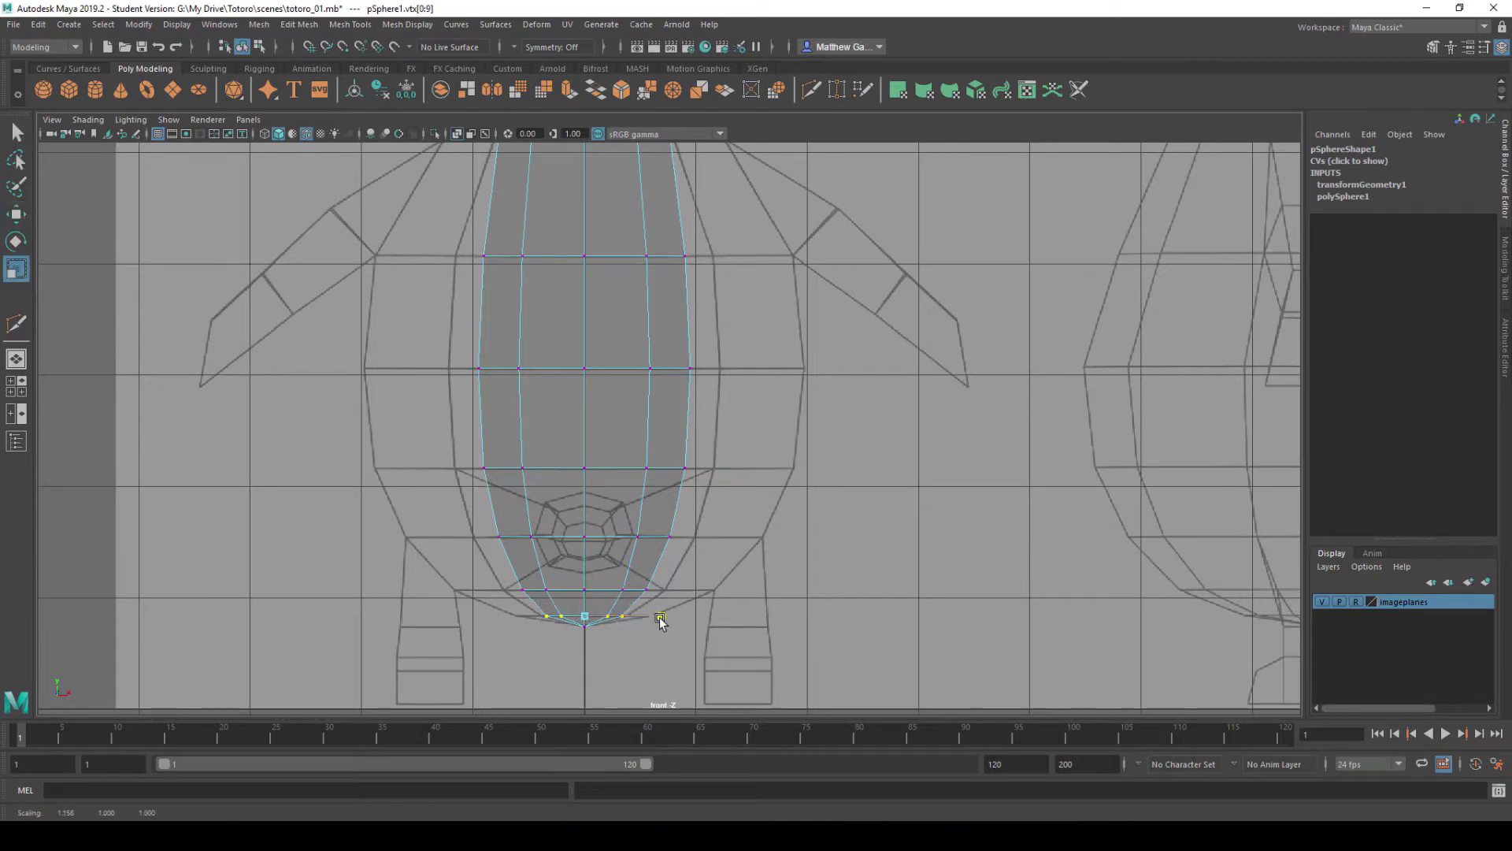
click(530, 603)
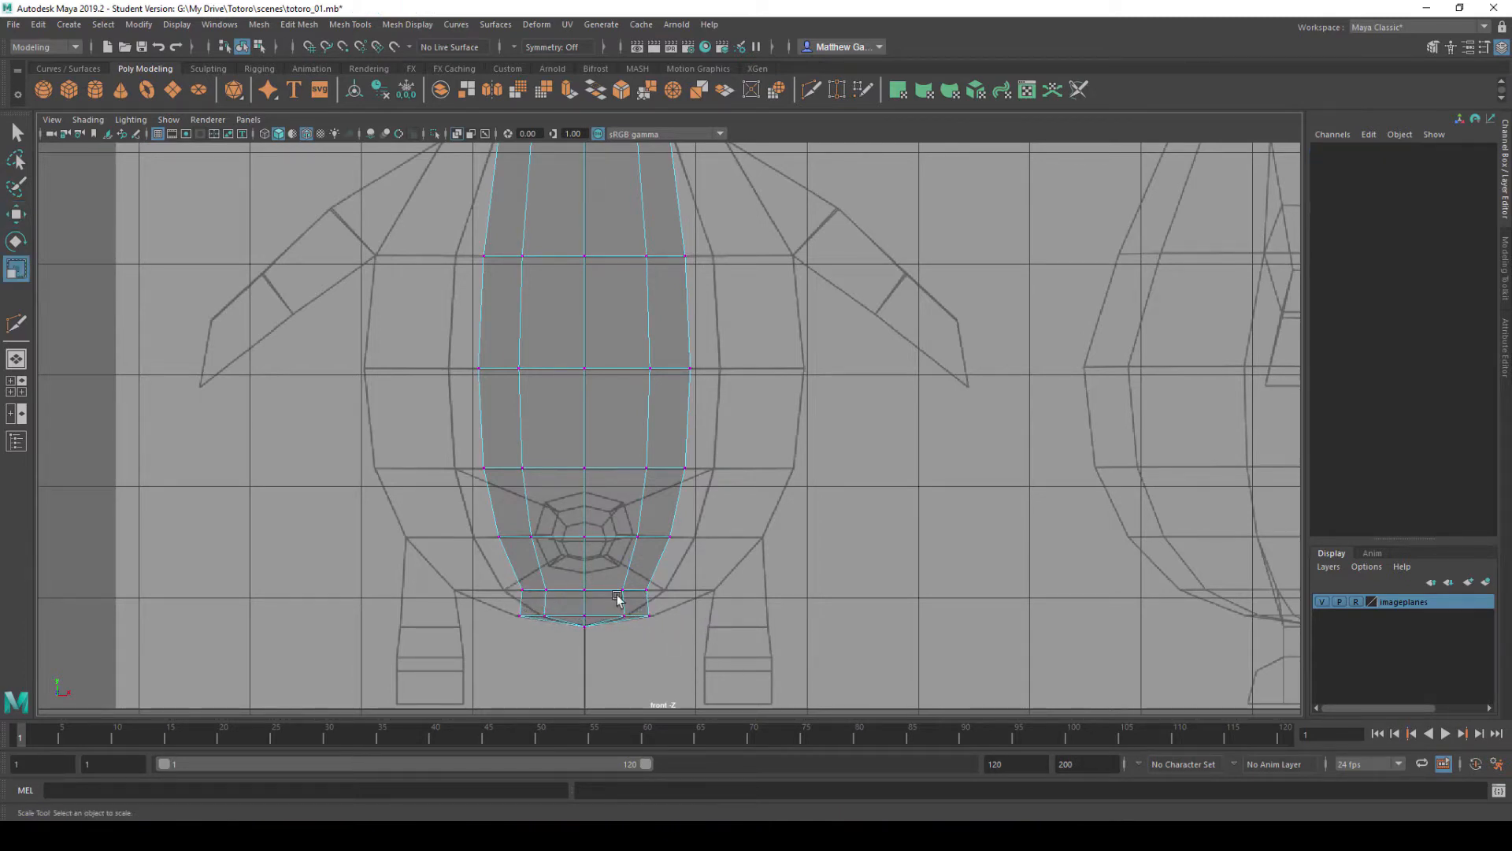
drag(659, 603, 733, 600)
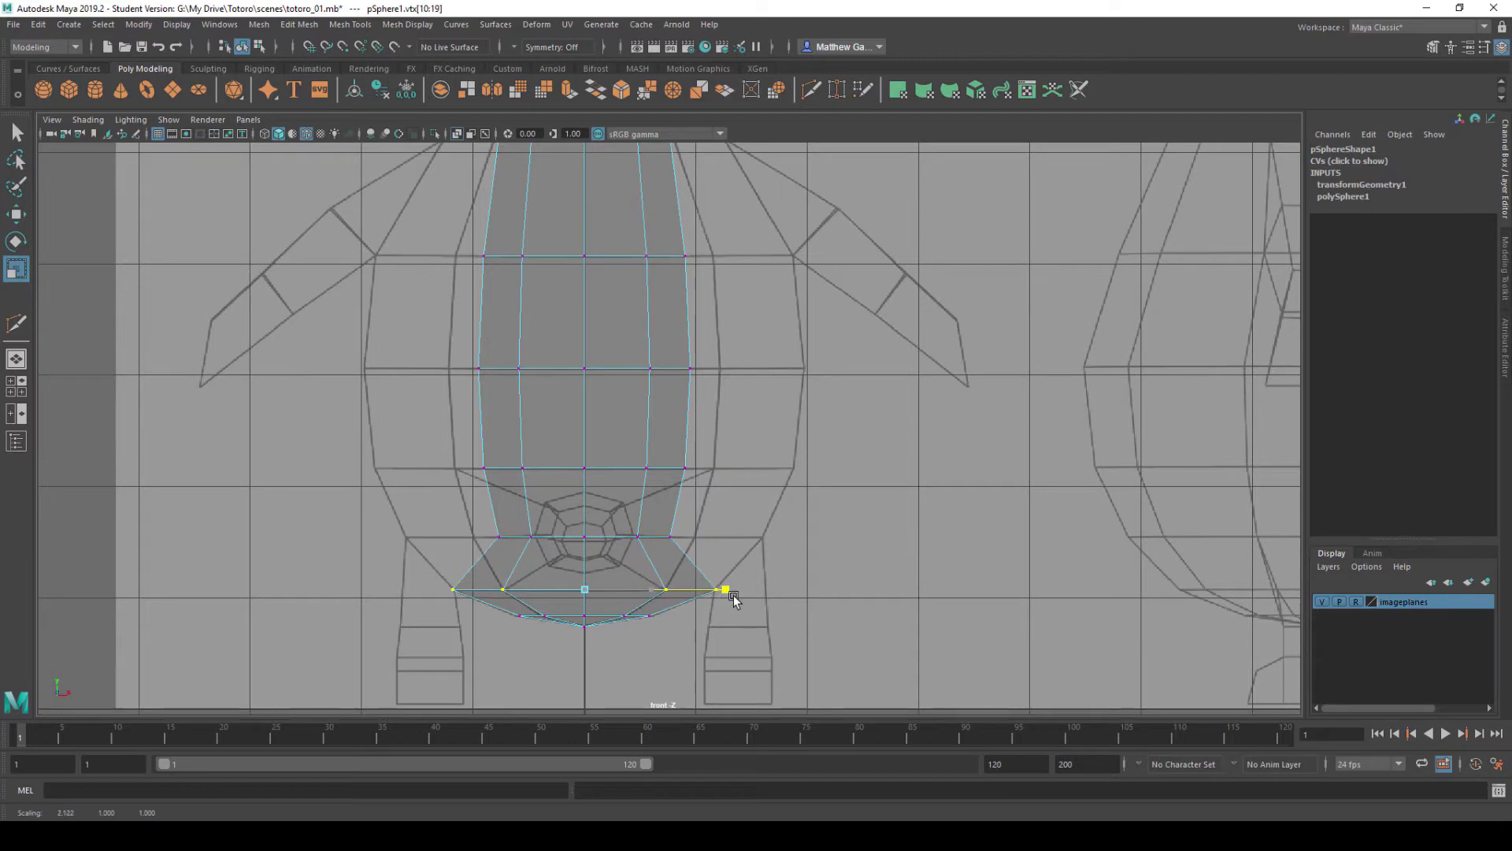
- Scale the third, fourth and fifth vertex rings outward along X to the reference's hip and belly outline
drag(496, 528, 724, 547)
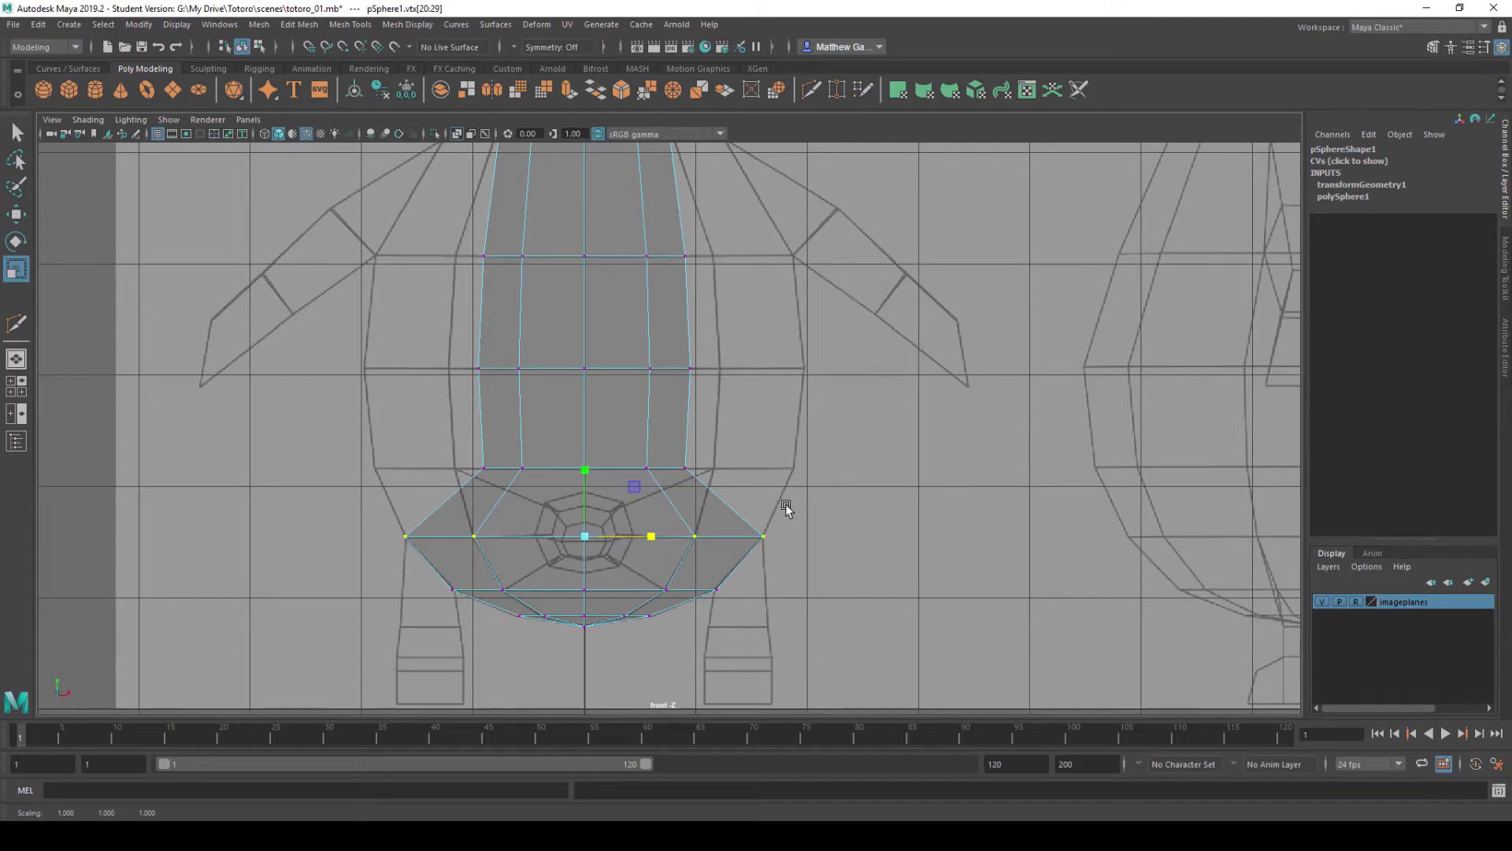
drag(460, 441, 709, 489)
drag(651, 469, 723, 475)
drag(457, 347, 723, 371)
- Scale the shoulder and neck vertex rings along X to the front reference outline
alt+middle_drag(701, 315, 713, 508)
drag(476, 429, 736, 452)
drag(486, 319, 708, 353)
drag(664, 333, 707, 334)
drag(508, 328, 708, 338)
drag(663, 332, 668, 332)
- Scale the two topmost vertex rings along X to the outline of the reference head
drag(506, 189, 734, 225)
alt+middle_drag(748, 246, 758, 410)
scroll(758, 410, up, 4)
click(641, 299)
key(ctrl+z)
drag(603, 313, 611, 313)
scroll(814, 331, down, 8)
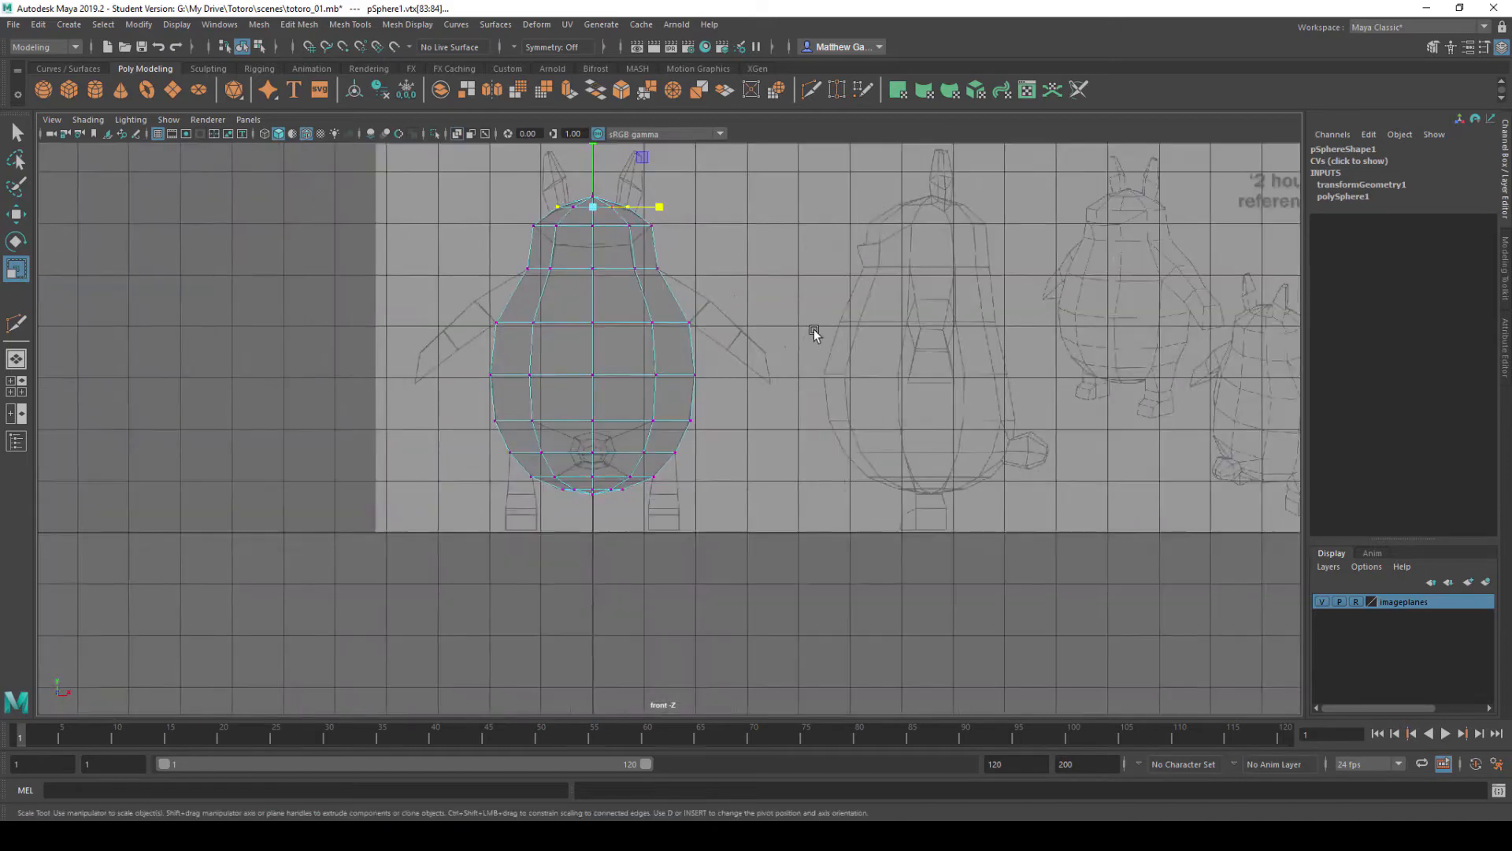
- Scale the three middle vertex rings outward along Z to the belly outline of the side reference
alt+middle_drag(814, 330, 635, 360)
key(space)
key(space)
scroll(890, 380, up, 5)
alt+middle_drag(890, 379, 741, 394)
scroll(780, 333, down, 5)
drag(579, 331, 743, 450)
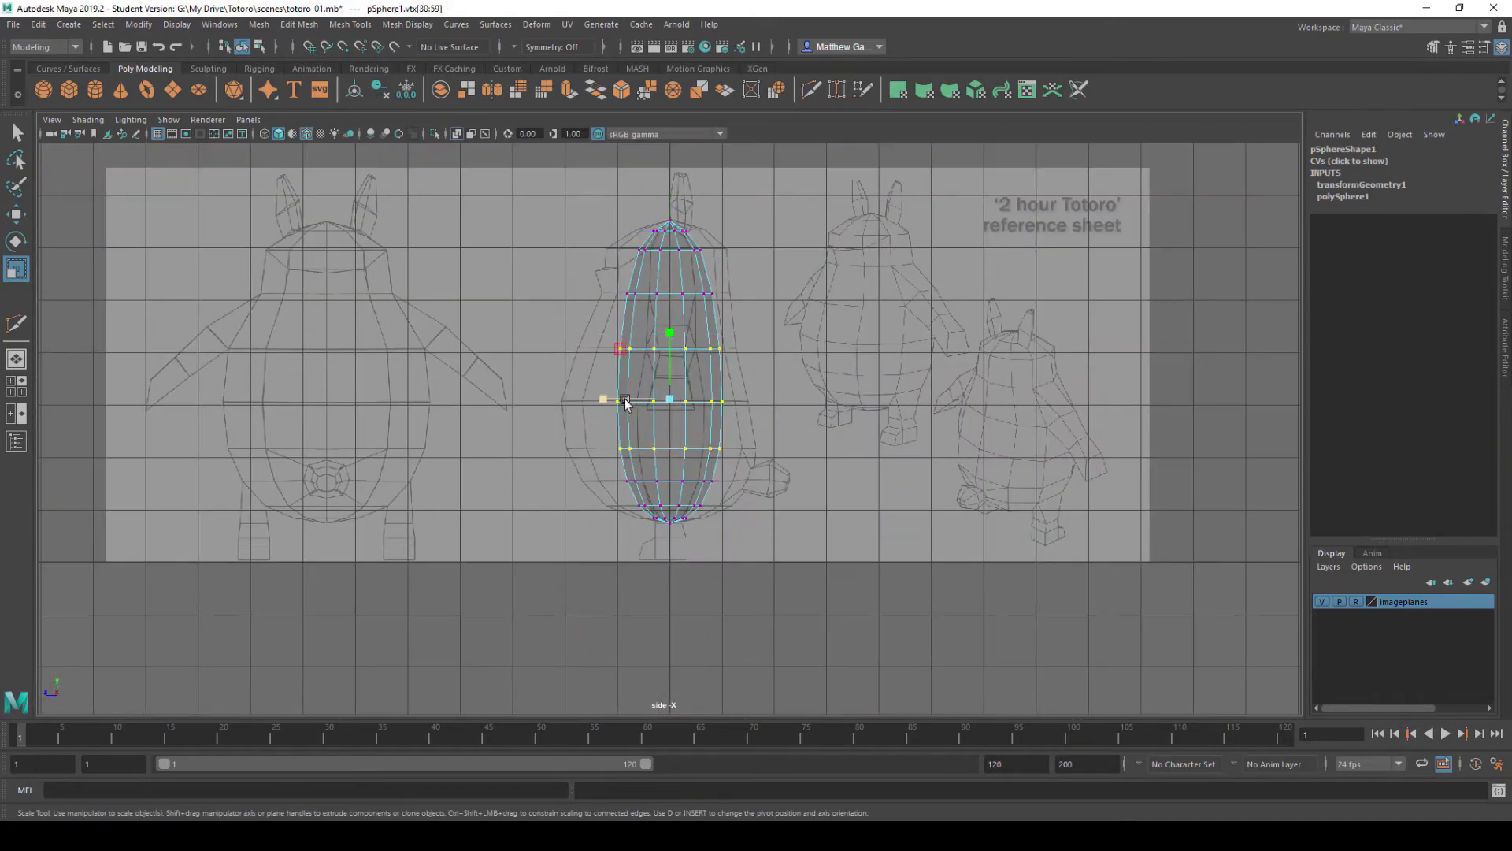
key(w)
mouse_move(605, 399)
mouse_down()
mouse_move(571, 401)
mouse_move(598, 399)
mouse_up()
scroll(716, 421, up, 5)
scroll(716, 420, up, 1)
alt+middle_drag(716, 420, 728, 364)
key(r)
drag(592, 435, 543, 454)
- Scale the hip ring and the lower ring beneath it individually along Z to the side reference outline
drag(512, 385, 816, 428)
drag(596, 404, 586, 404)
drag(629, 468, 749, 501)
drag(616, 492, 546, 515)
- Move the back vertices of the two lower vertex rings along Z onto the side reference's rear outline
drag(829, 425, 716, 405)
key(w)
drag(766, 384, 843, 468)
drag(758, 427, 746, 428)
drag(797, 505, 747, 479)
drag(746, 493, 744, 492)
- Move the back vertices of the belly, hip and chest rings along Z onto the side reference's rear outline
alt+middle_drag(744, 492, 749, 630)
drag(829, 504, 690, 443)
mouse_move(725, 469)
mouse_down()
mouse_move(746, 468)
mouse_move(737, 492)
mouse_move(700, 469)
mouse_up()
click(828, 492)
drag(809, 516, 781, 561)
drag(751, 544, 756, 544)
drag(825, 359, 745, 416)
drag(756, 389, 764, 389)
- Adjust the back vertices around the neck and shoulder rings along Z to follow the side reference
drag(794, 272, 692, 325)
drag(693, 304, 721, 305)
drag(728, 361, 706, 388)
drag(743, 314, 721, 285)
drag(713, 301, 706, 301)
drag(775, 275, 738, 301)
- Scale the head's vertex rings outward along Z to the width of the side reference head
drag(773, 240, 611, 167)
key(r)
drag(622, 210, 571, 210)
mouse_move(592, 286)
mouse_down()
mouse_move(679, 314)
mouse_move(584, 301)
mouse_up()
- Move the front vertices of the neck and head rings forward along Z to the side reference outline
key(w)
drag(629, 316, 574, 291)
drag(562, 300, 551, 302)
mouse_move(575, 220)
mouse_down()
mouse_move(604, 247)
mouse_move(558, 233)
mouse_up()
drag(602, 220, 627, 245)
drag(587, 233, 578, 233)
- Scale the topmost vertex ring outward along Z to the crown of the side reference head
drag(604, 167, 763, 219)
key(r)
drag(622, 195, 602, 195)
- Move the front vertices of the chest and belly rings forward along Z to the side reference outline
key(w)
mouse_move(560, 368)
mouse_down()
mouse_move(583, 402)
mouse_move(553, 386)
mouse_up()
drag(520, 370, 559, 402)
drag(531, 386, 527, 386)
drag(526, 447, 582, 485)
mouse_move(517, 468)
mouse_down()
mouse_move(502, 468)
mouse_move(538, 484)
mouse_up()
drag(509, 467, 501, 468)
- Select the shoulder-height face on each side of the body in the perspective view
key(space)
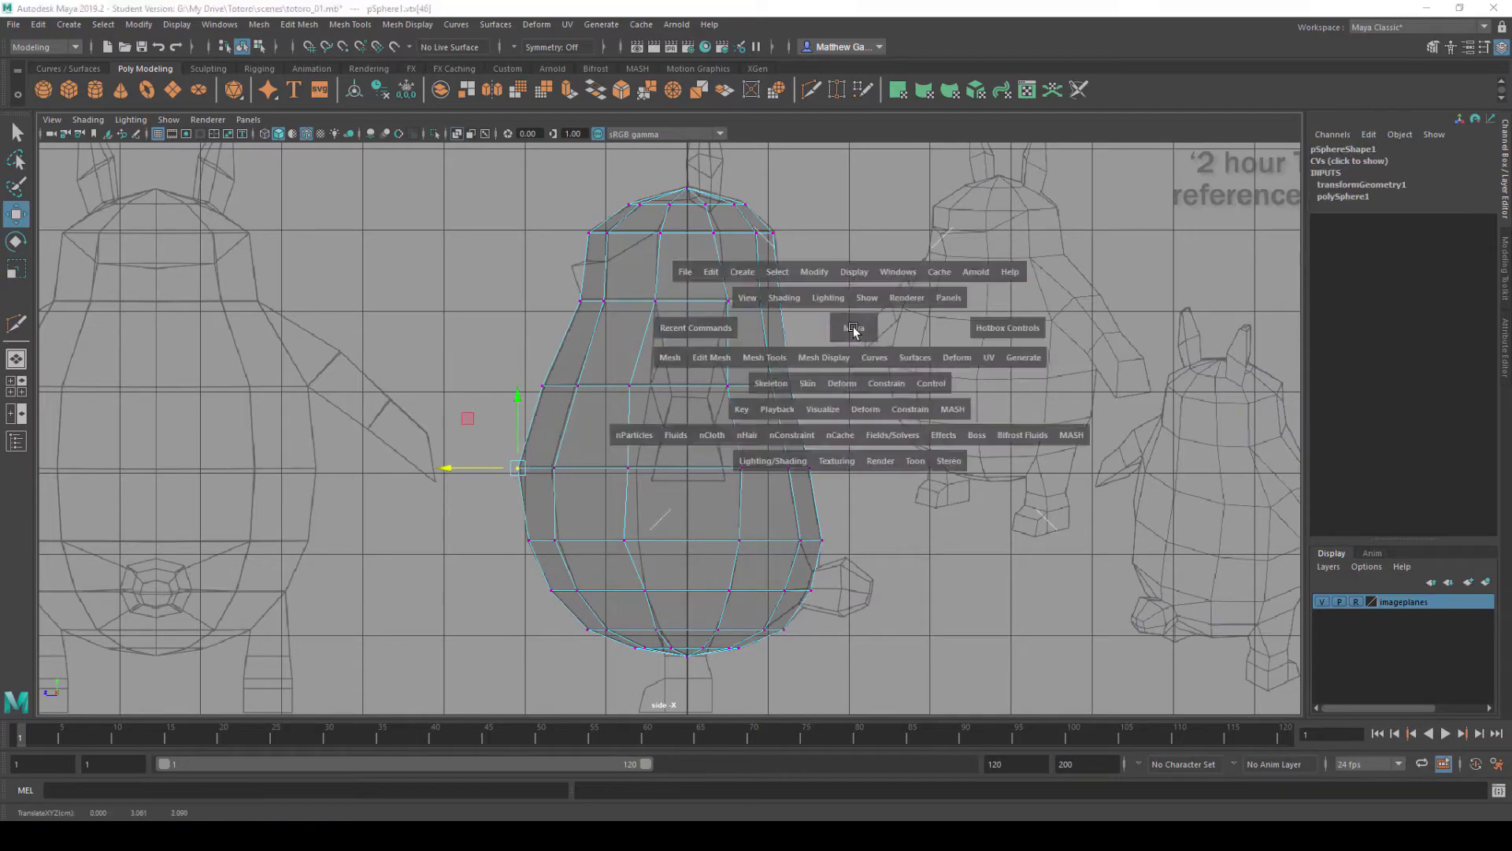
drag(854, 328, 852, 293)
alt+drag(835, 293, 746, 442)
right_click(723, 373)
right_drag(723, 373, 727, 415)
alt+drag(688, 394, 622, 376)
click(746, 339)
alt+drag(895, 463, 693, 381)
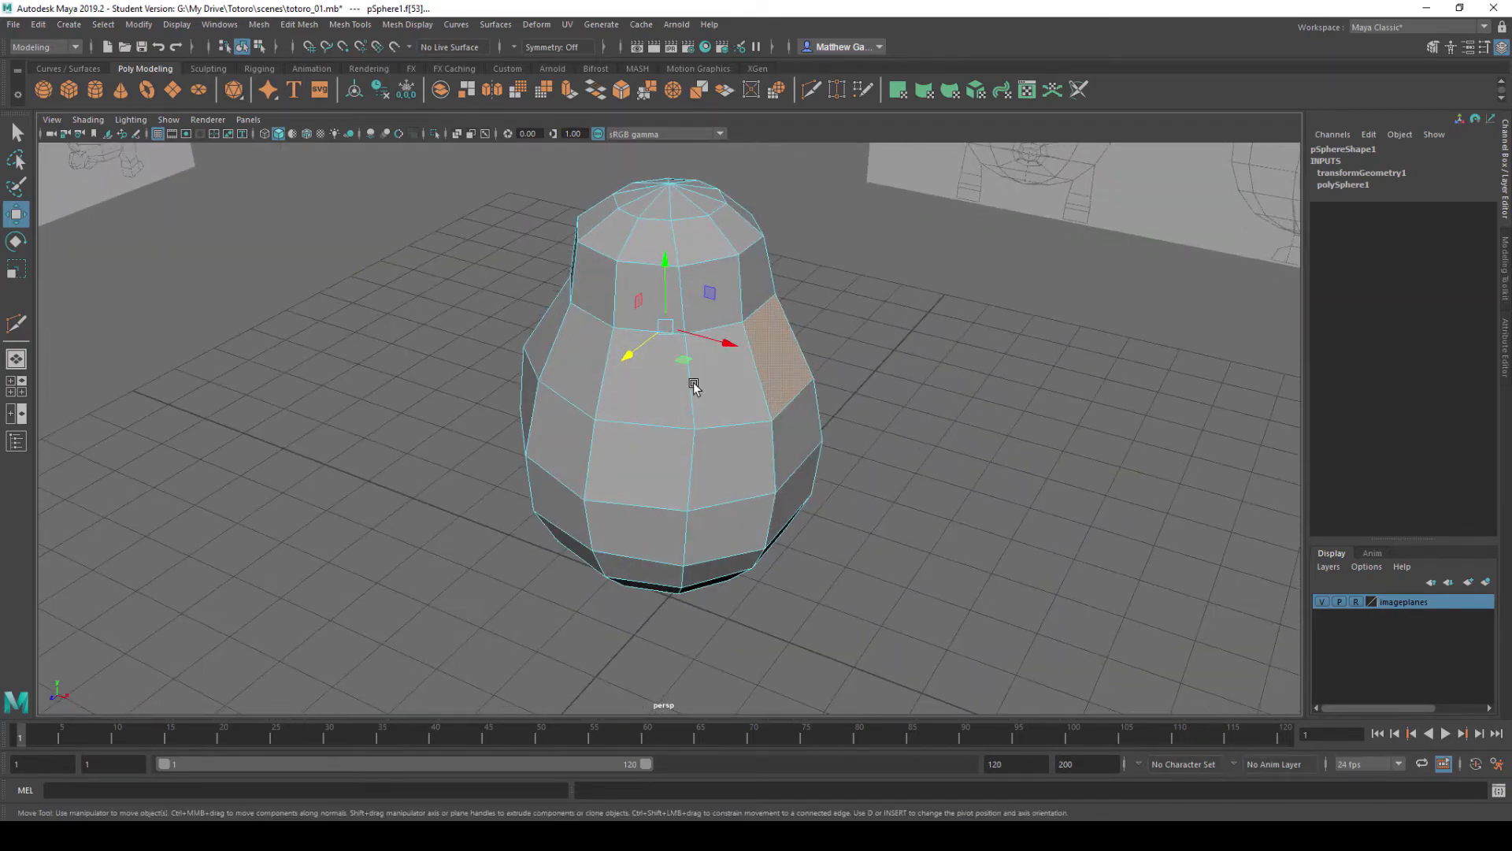
alt+drag(958, 433, 1002, 432)
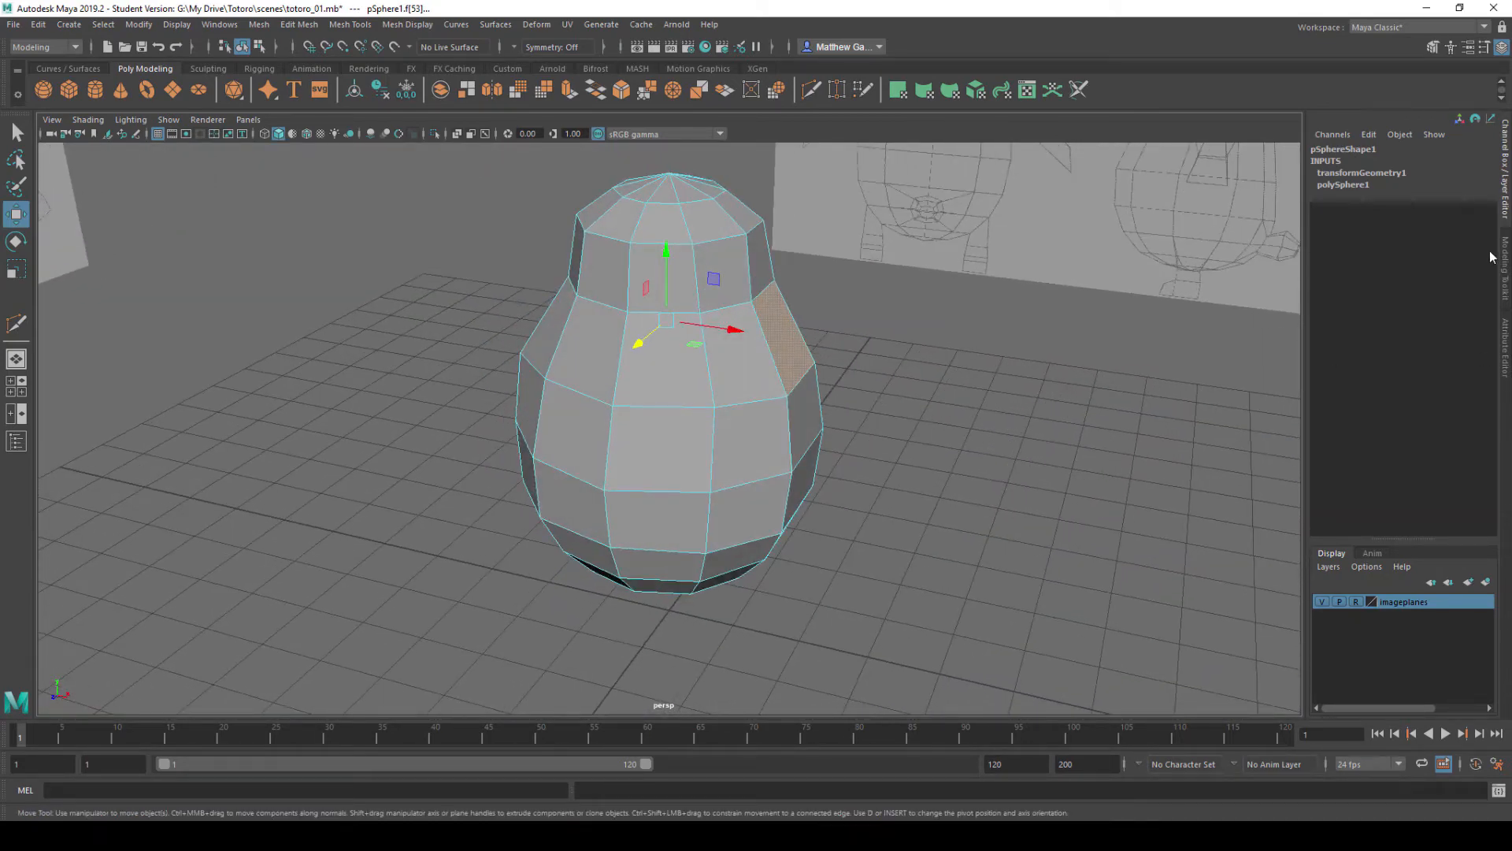
- Extrude the two shoulder faces outward with a Local Translate Z of 1.458 to start the arms
click(1506, 269)
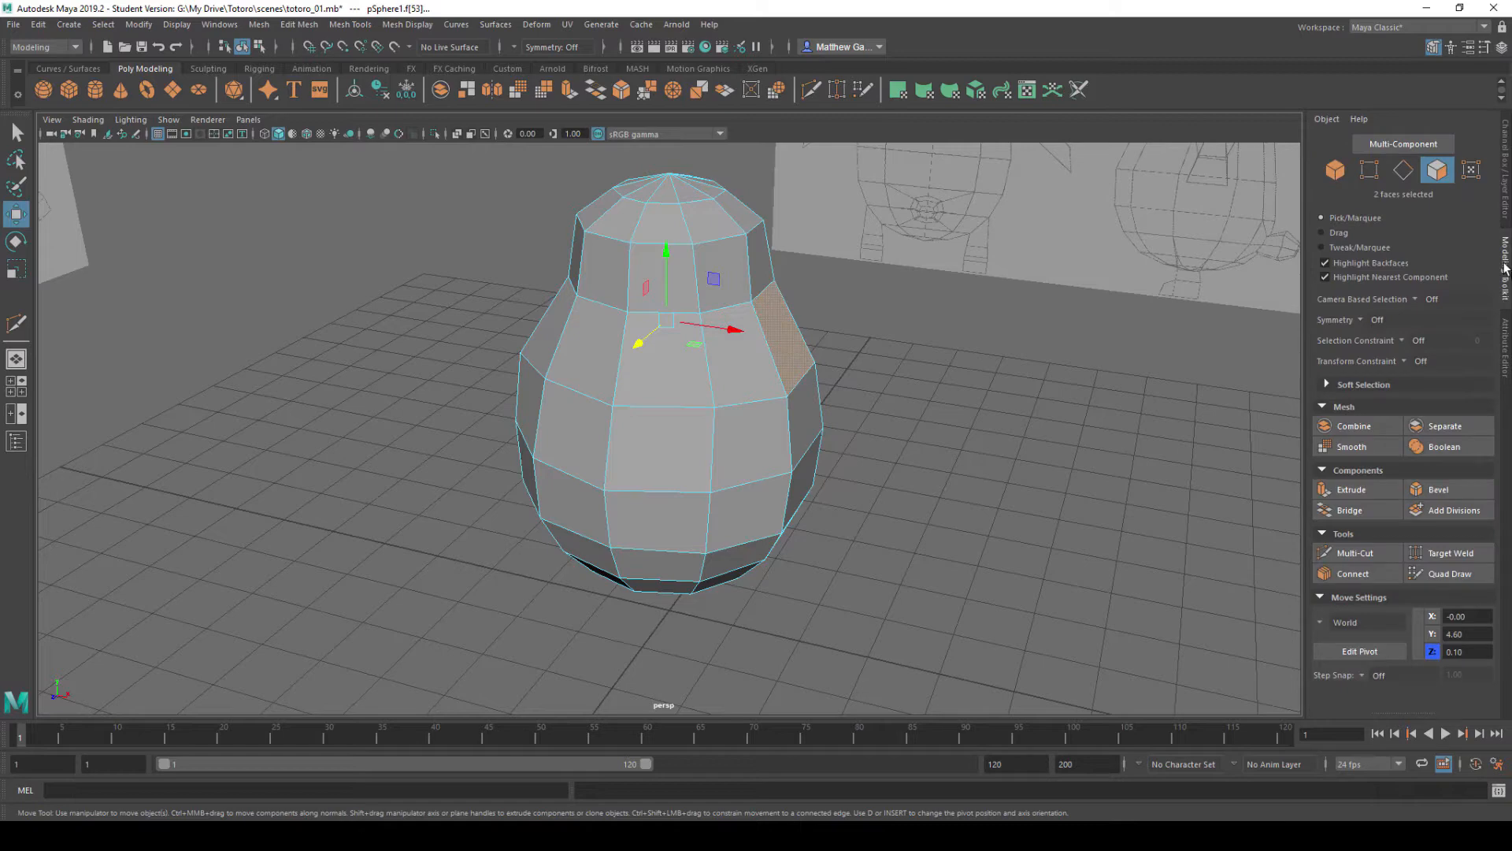
click(1358, 491)
alt+drag(641, 408, 819, 406)
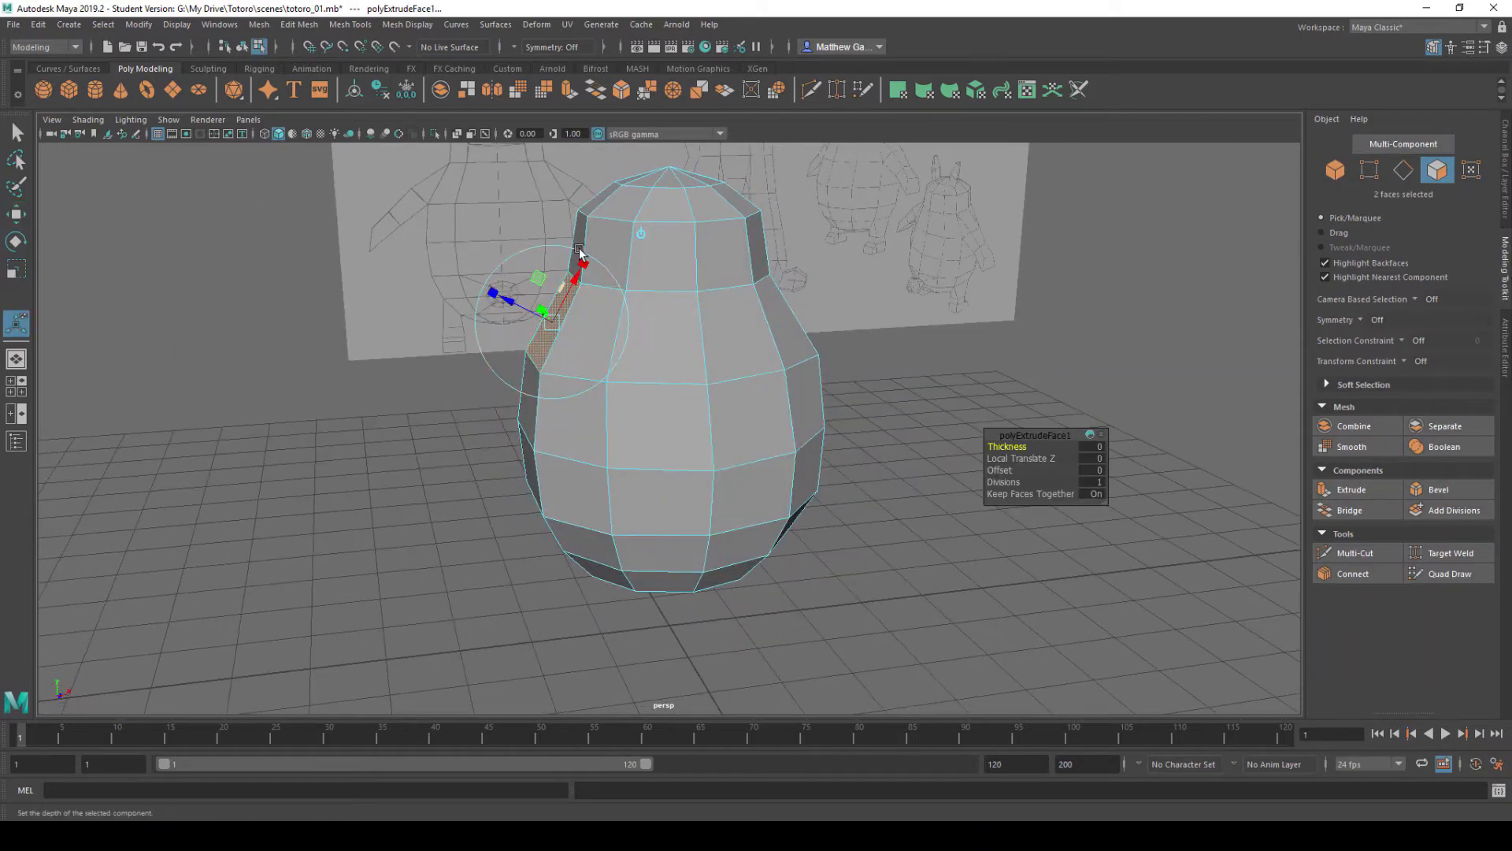
alt+drag(639, 304, 612, 289)
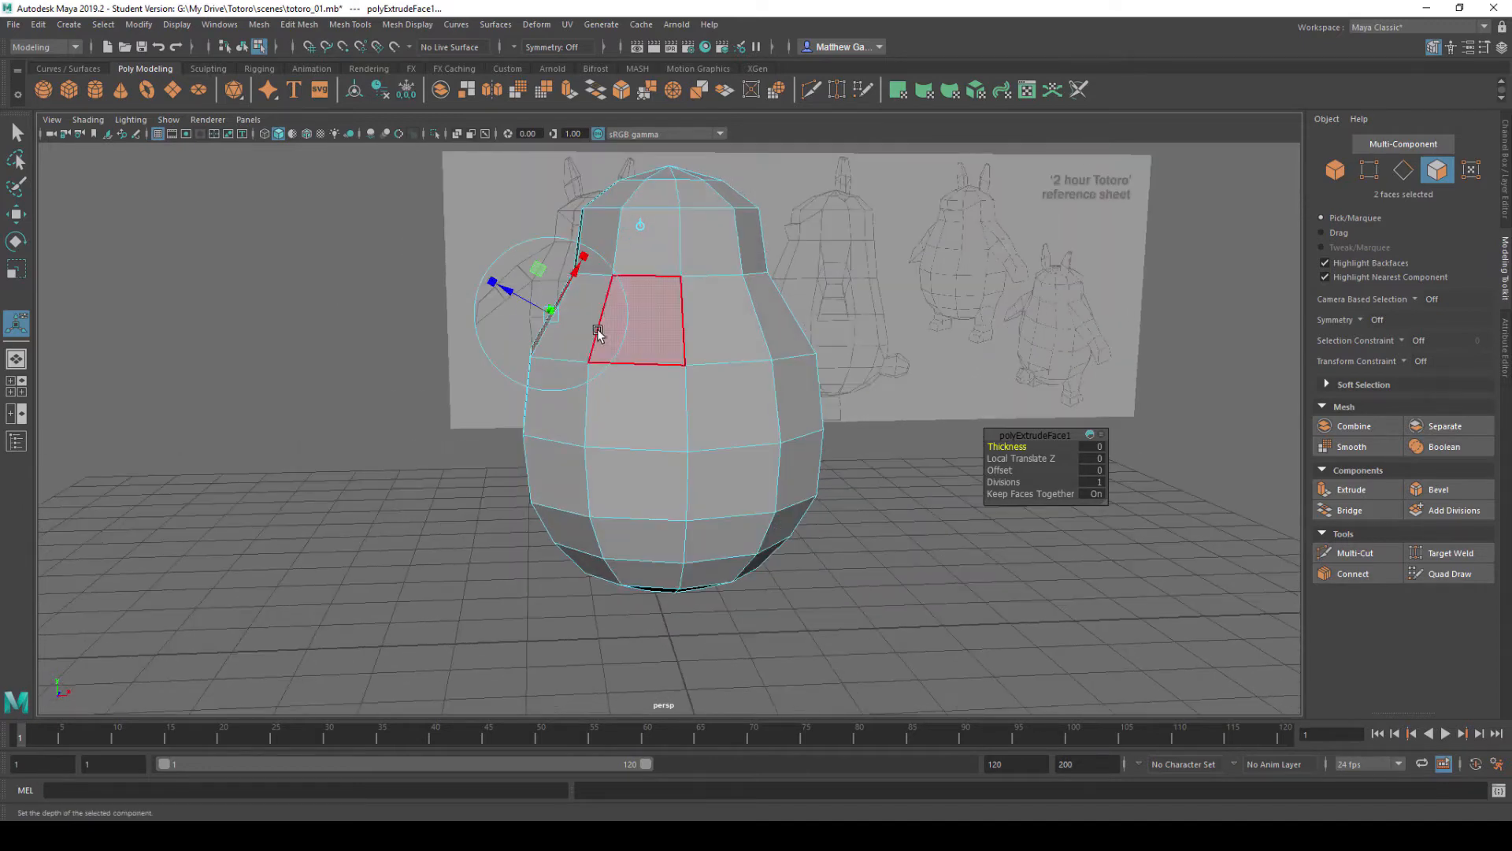
drag(511, 295, 408, 236)
alt+drag(485, 252, 470, 243)
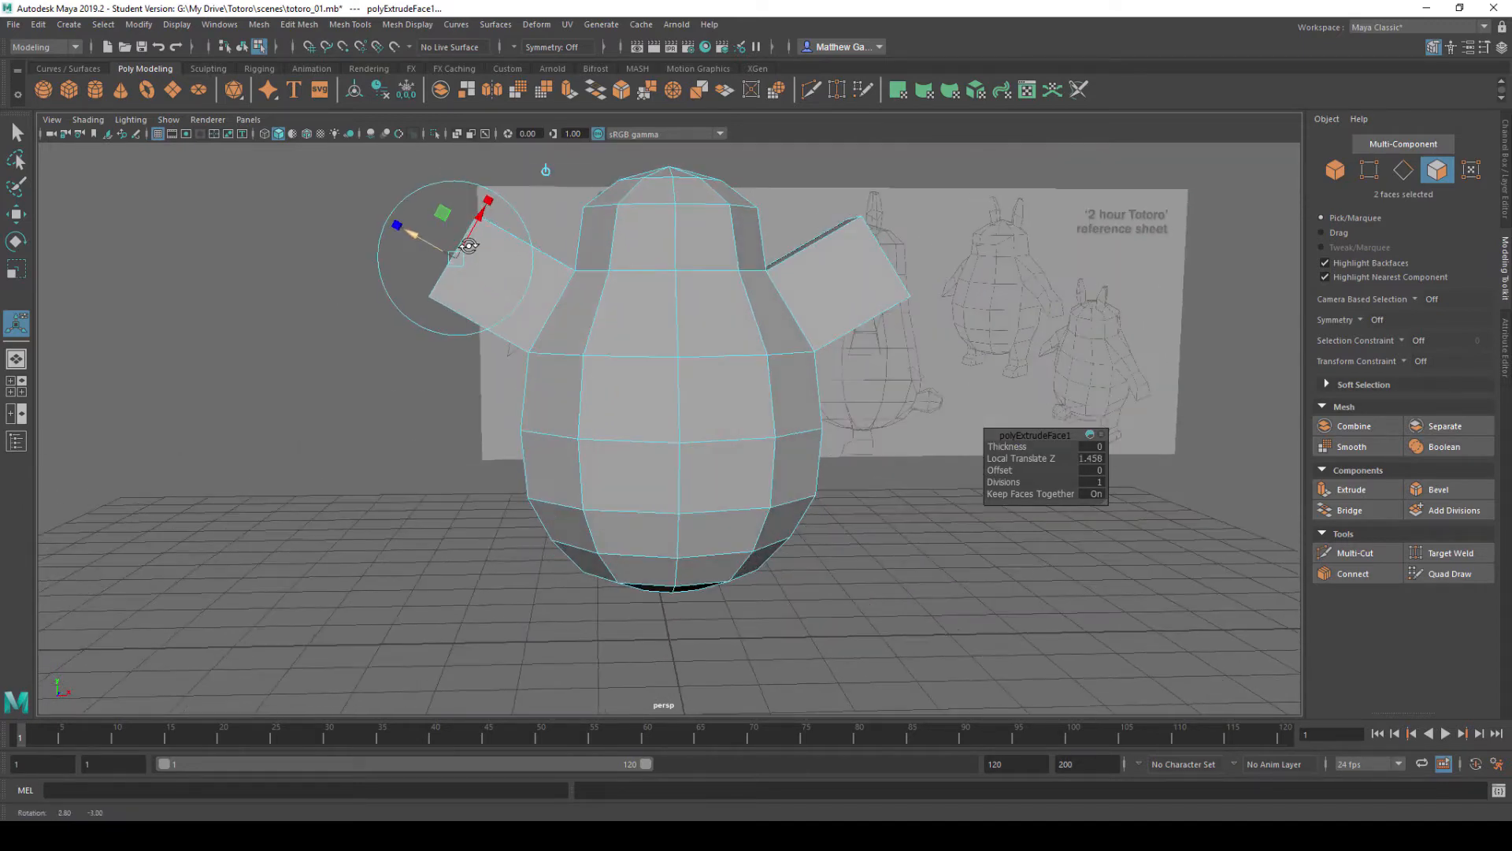
- Move the extruded arm faces straight down along Y until the arm stubs are level with the shoulder rings
key(w)
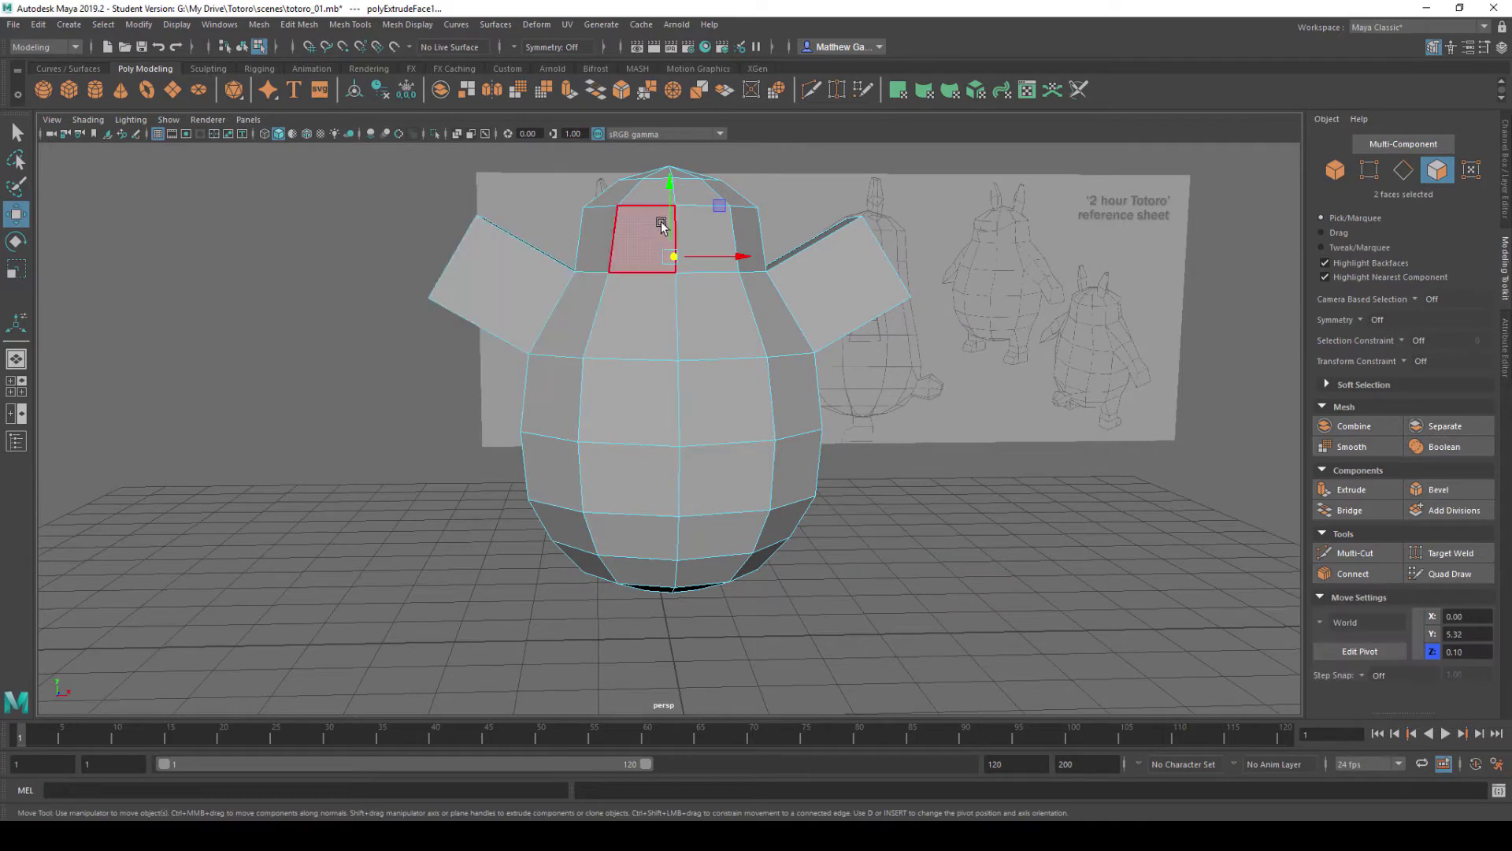
drag(669, 193, 668, 244)
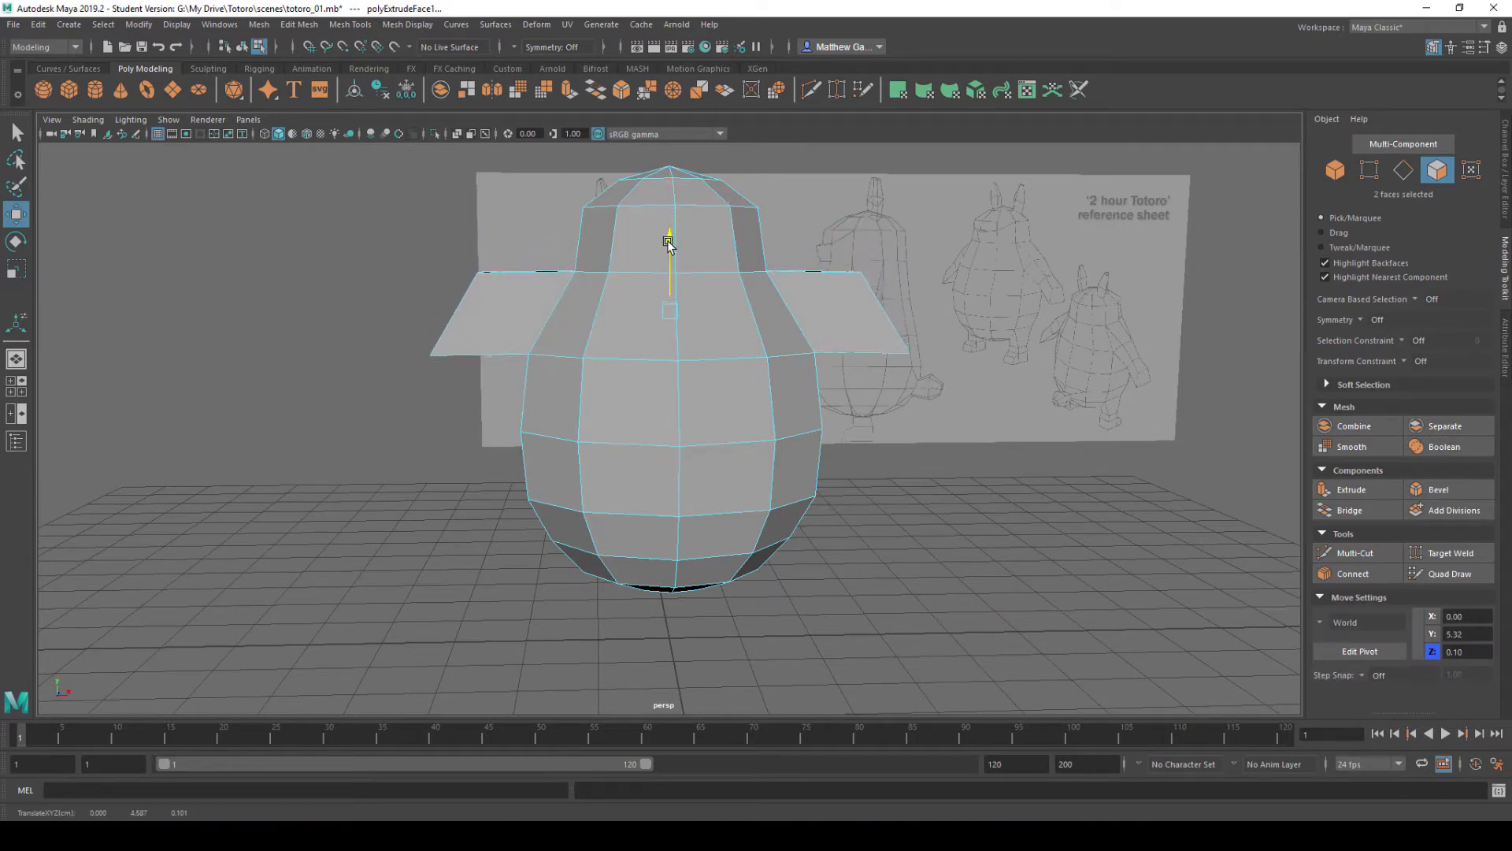
alt+drag(766, 286, 942, 601)
click(919, 410)
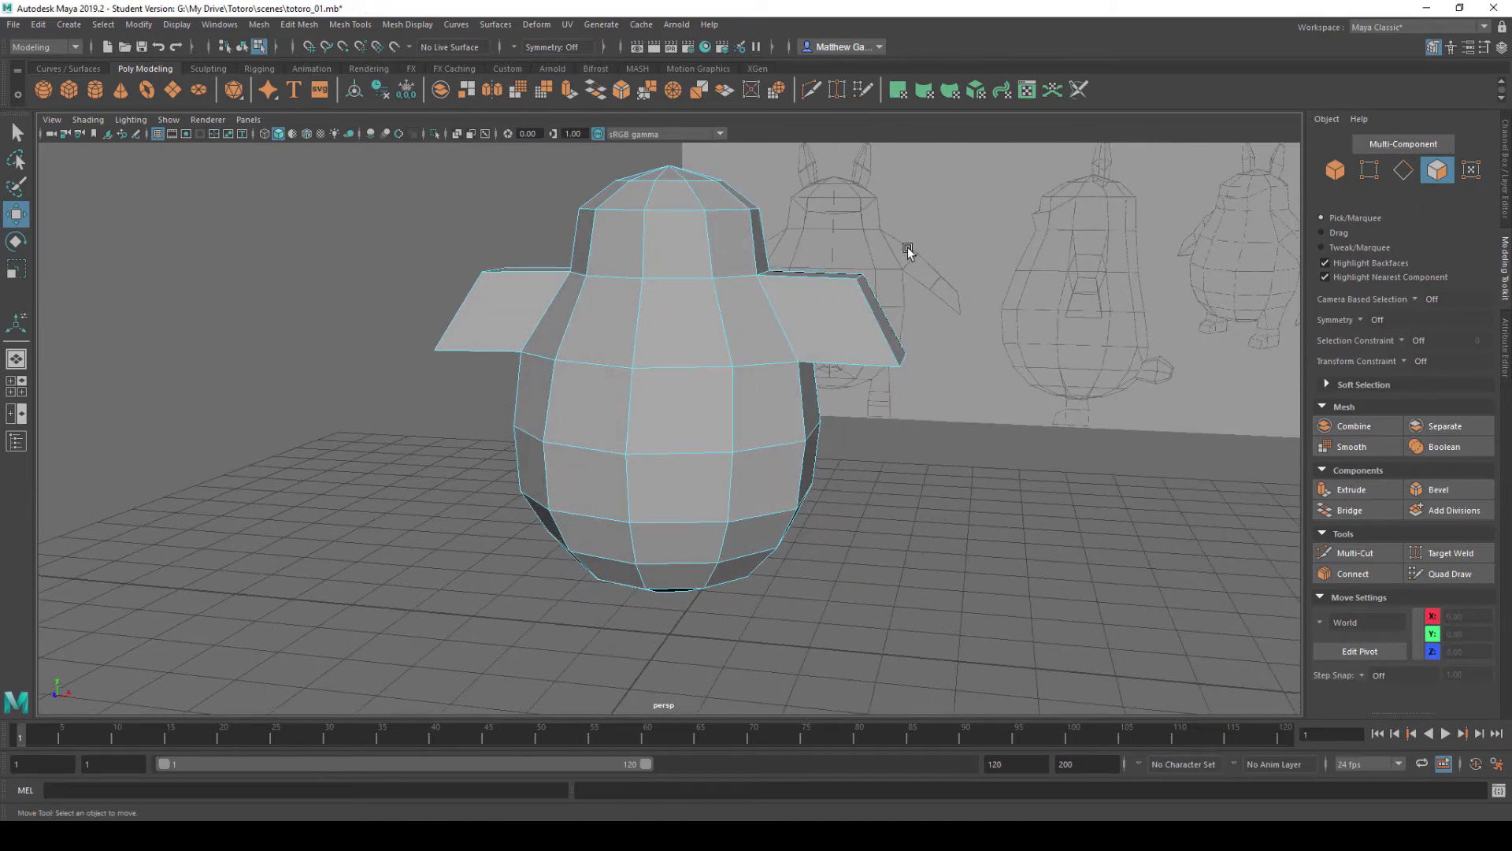
- Target-weld the lower outer vertices of both arm stubs onto the body vertices beneath them
alt+drag(984, 288, 913, 305)
scroll(913, 305, up, 2)
scroll(914, 306, down, 1)
alt+middle_drag(914, 306, 778, 377)
alt+drag(921, 378, 1035, 349)
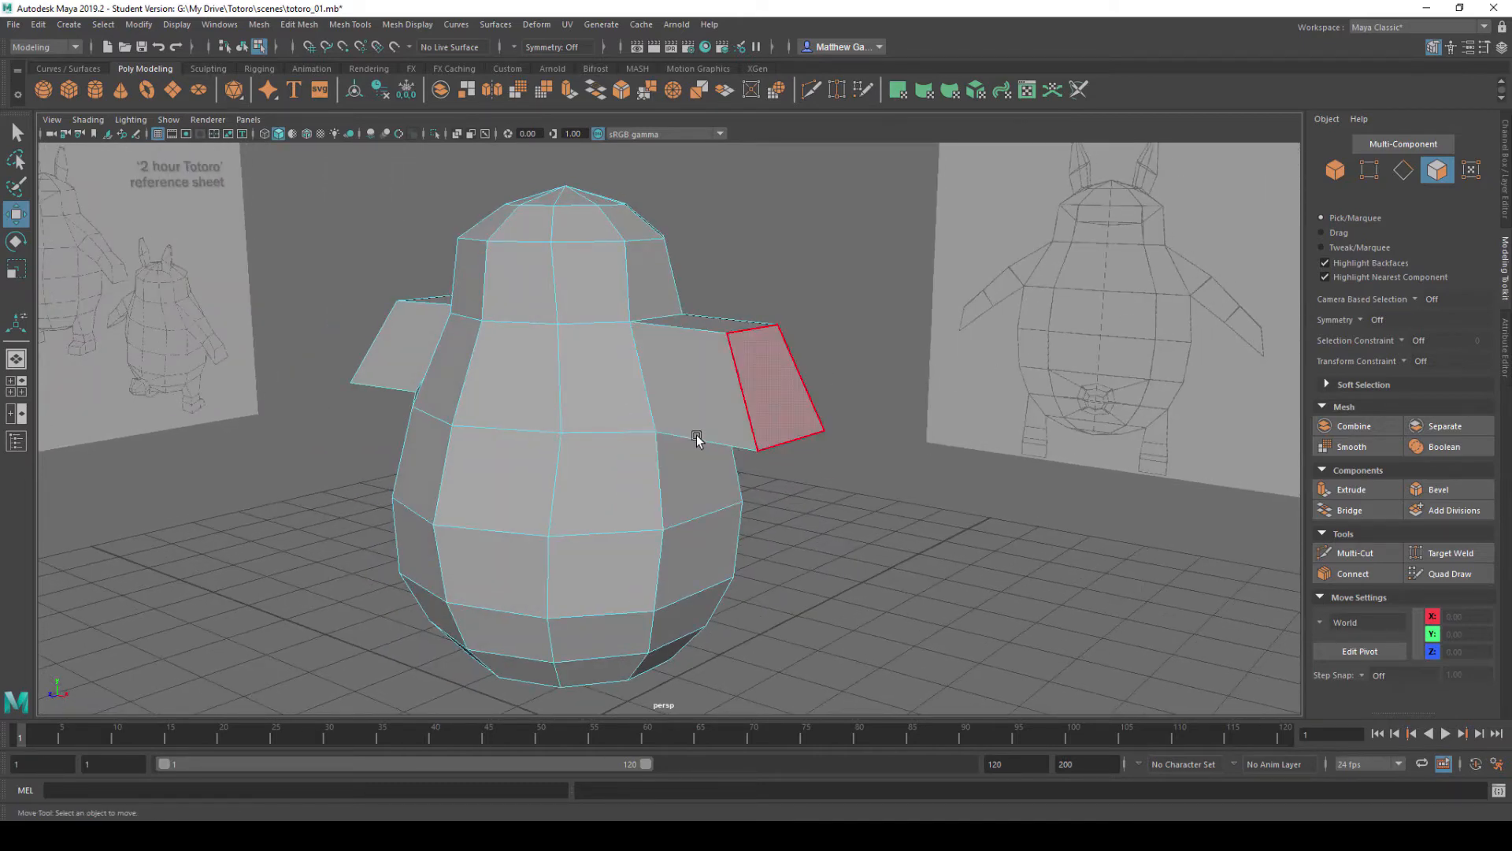
alt+drag(722, 442, 736, 425)
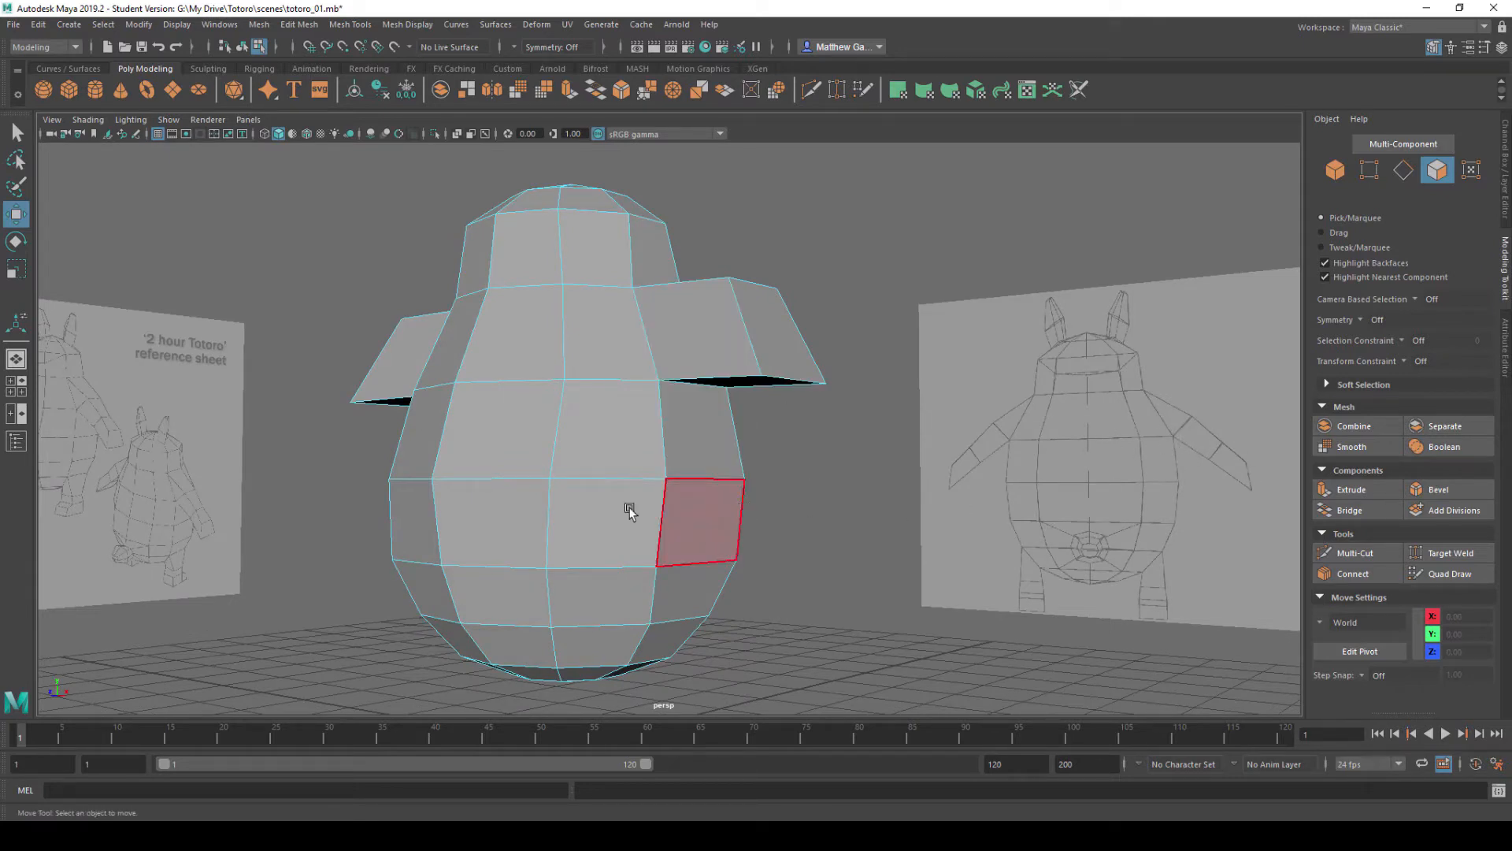
right_click(646, 421)
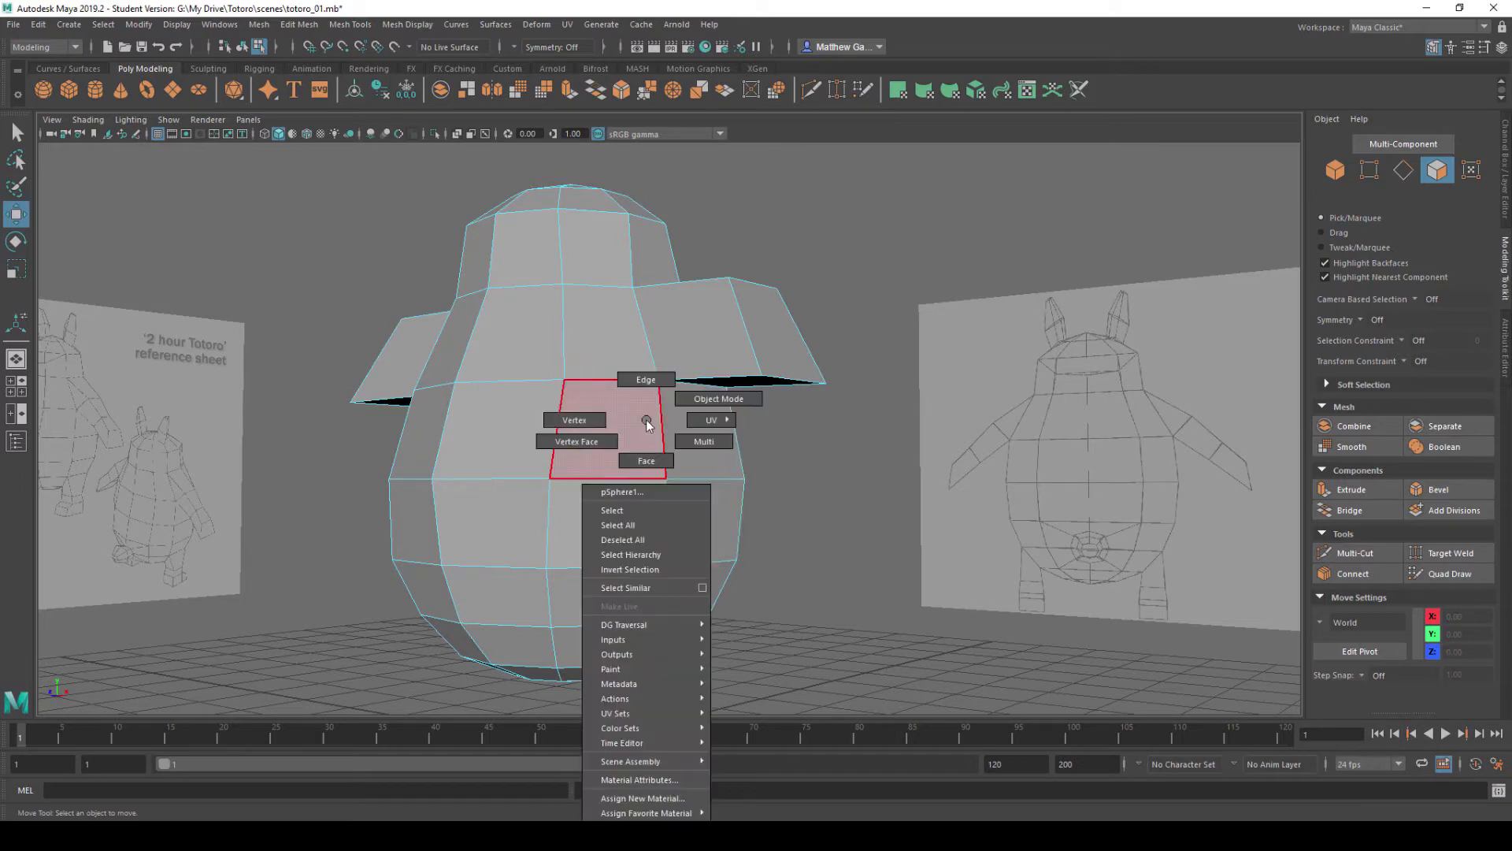
click(574, 419)
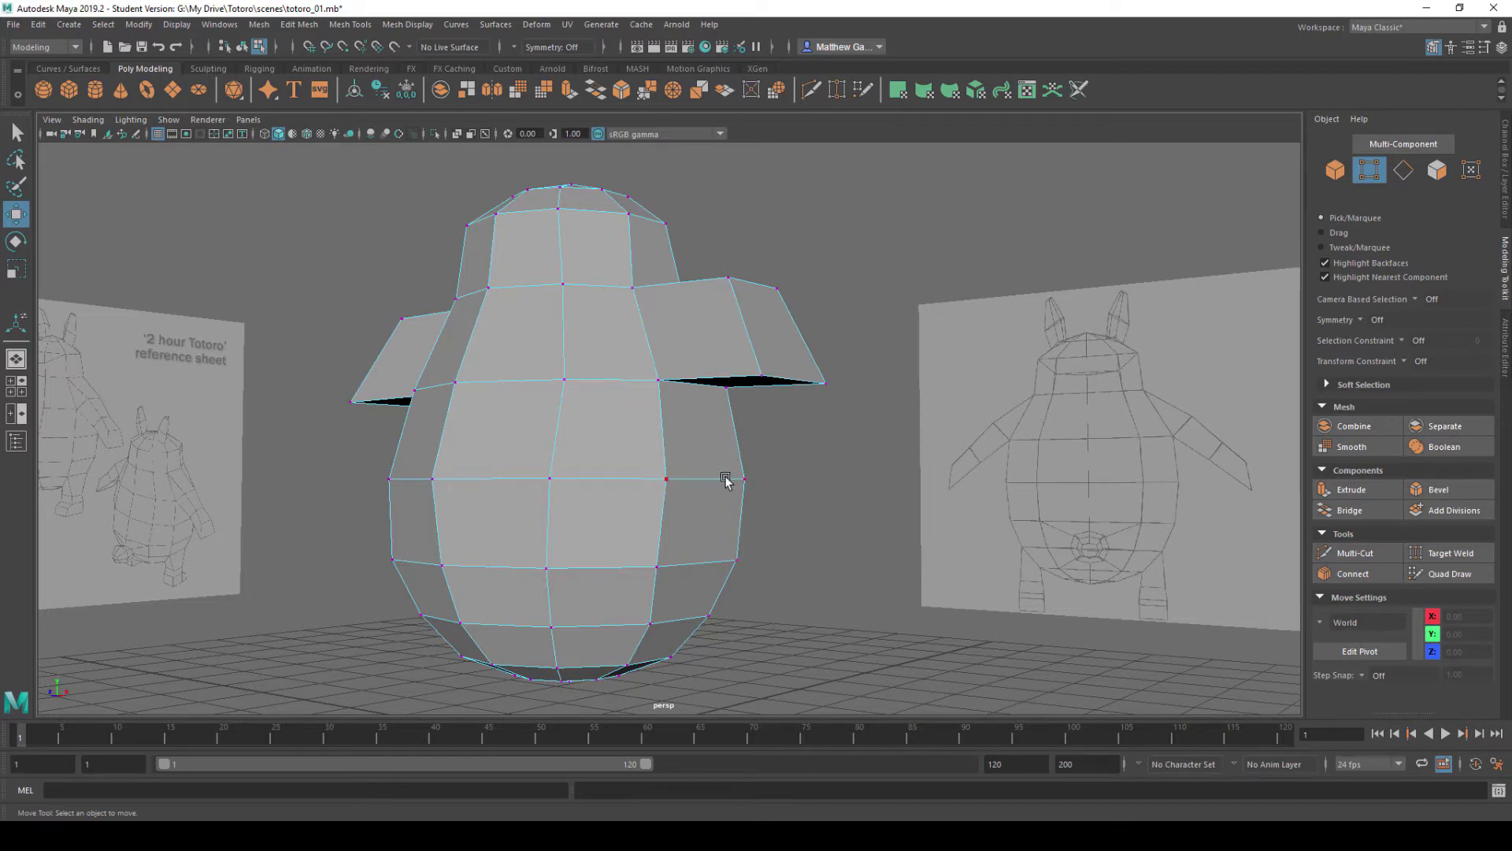
click(1448, 554)
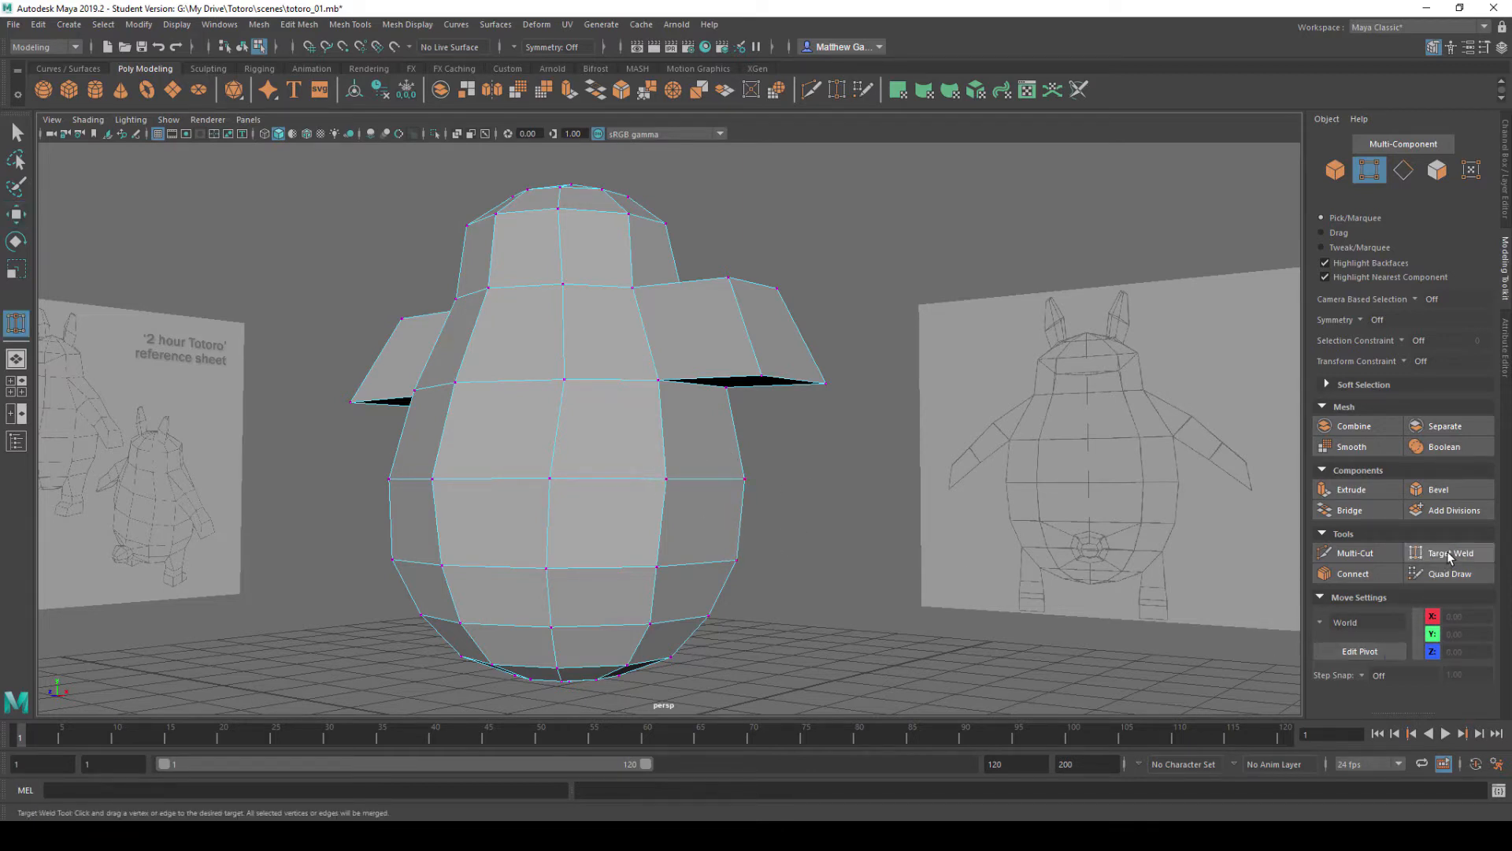
drag(667, 380, 505, 334)
drag(599, 348, 528, 367)
alt+drag(874, 361, 393, 421)
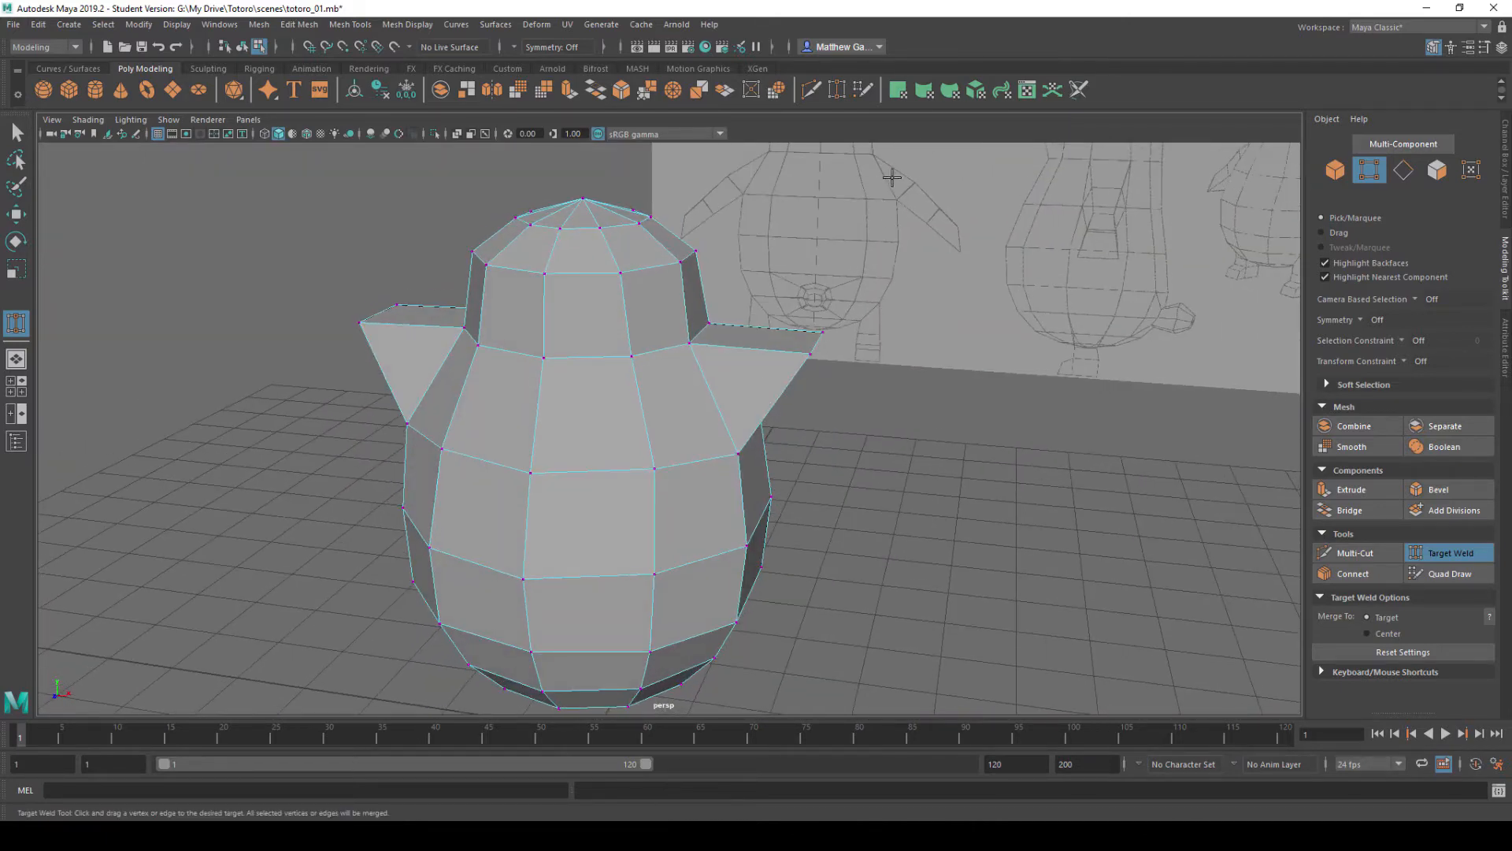
key(q)
drag(826, 329, 819, 249)
alt+drag(678, 377, 719, 388)
- Turn on Object X symmetry for editing the mesh in the front view
key(space)
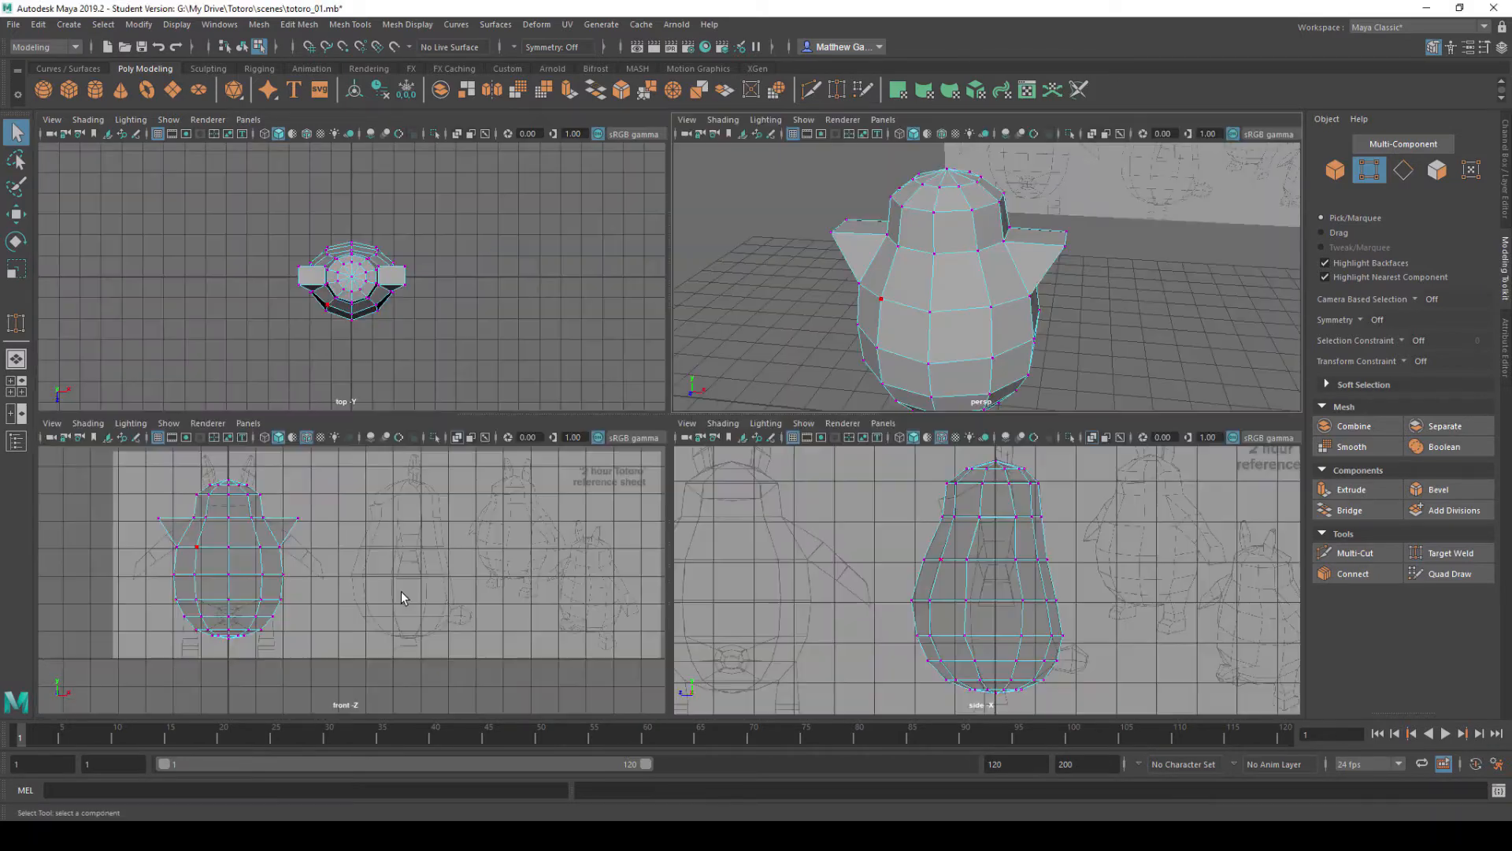
key(space)
scroll(678, 314, up, 5)
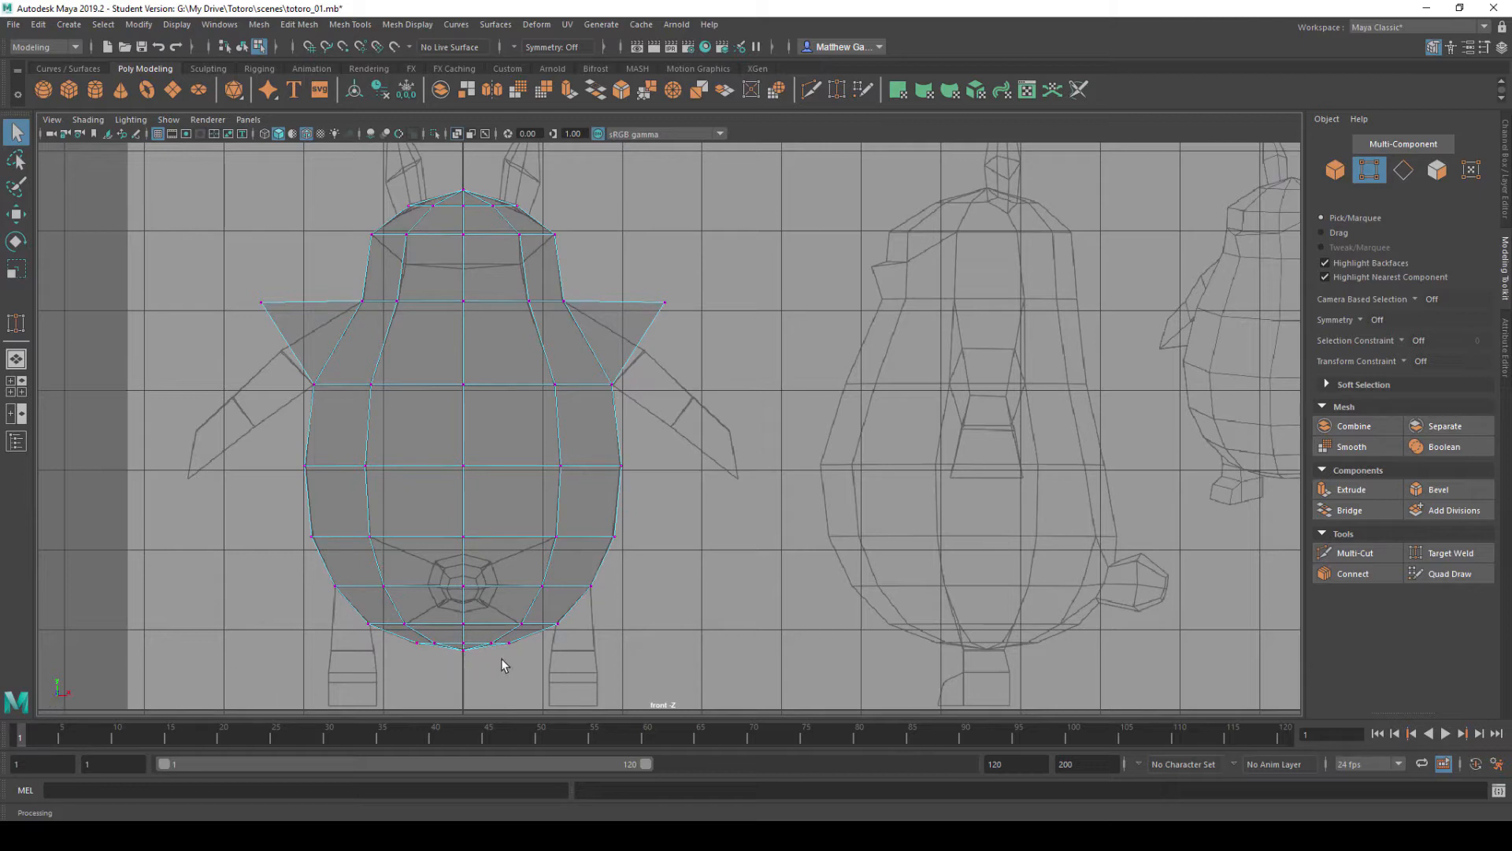
click(517, 49)
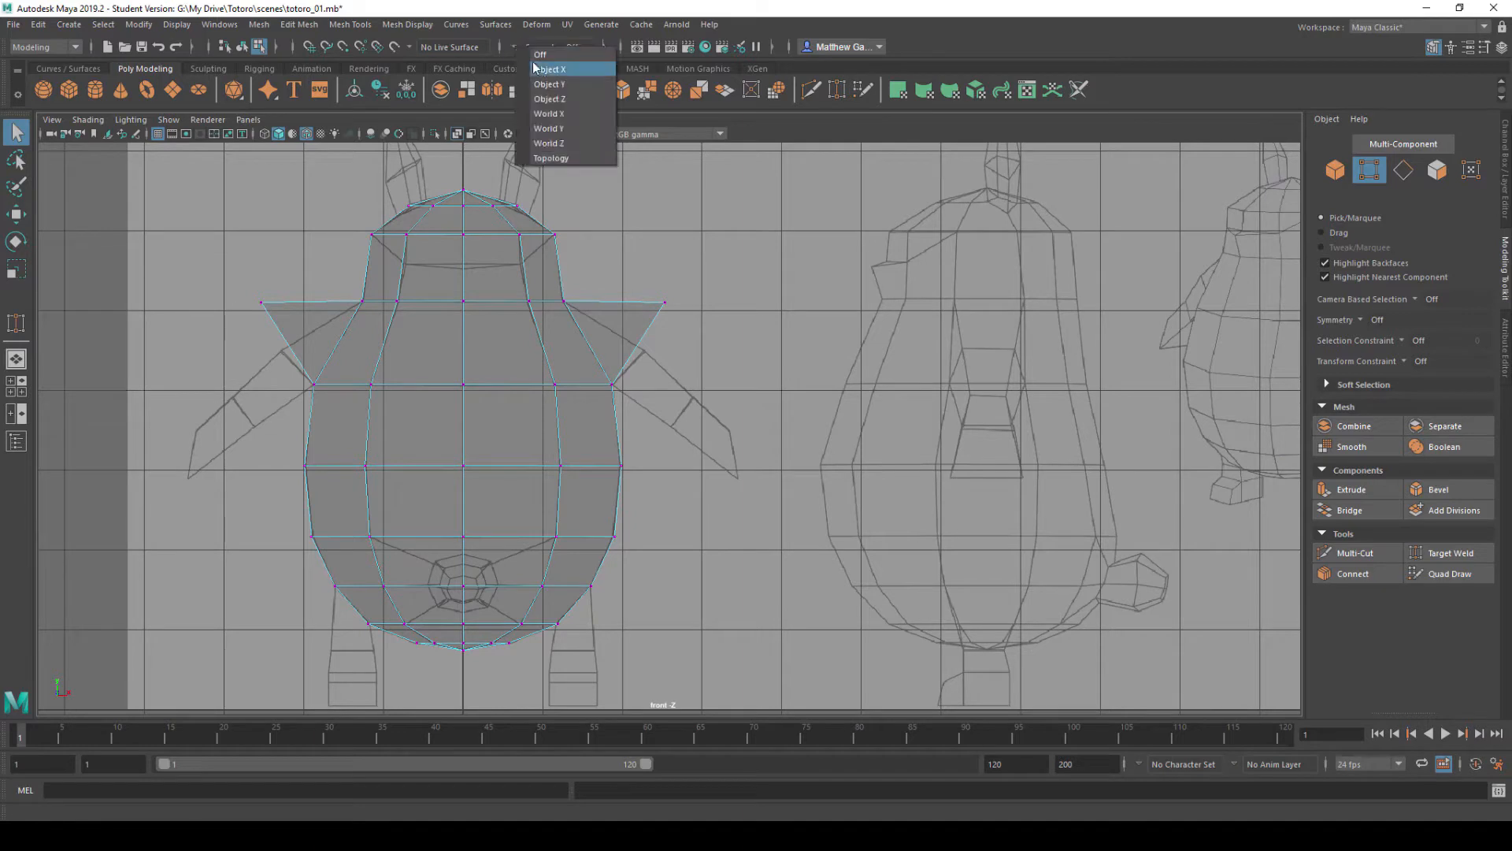
click(547, 70)
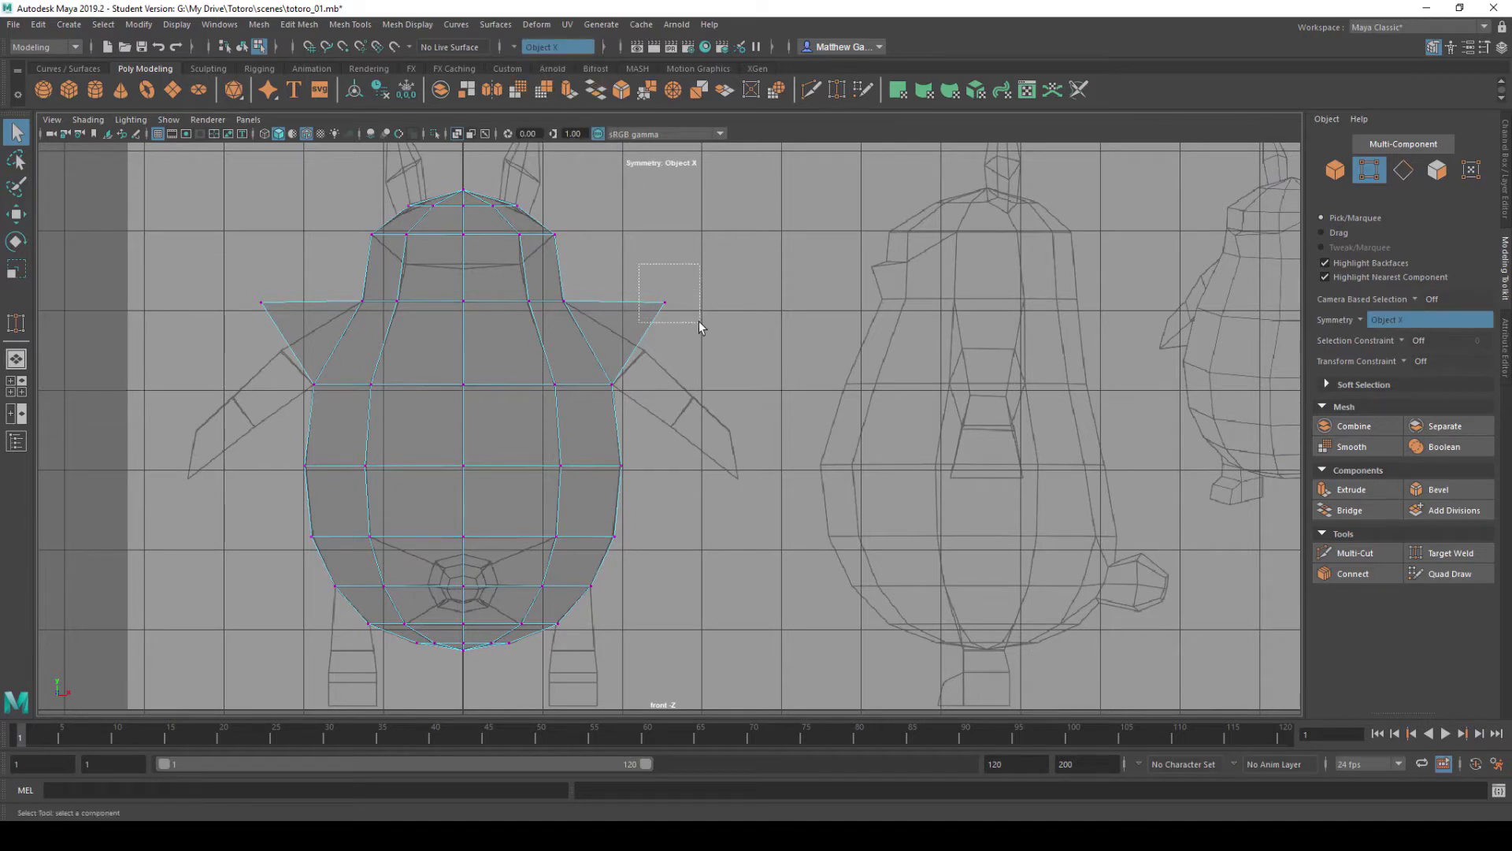
- Move the outer arm-stub vertices down and inward to the front reference's upper arm line
drag(700, 325, 689, 321)
key(w)
drag(665, 303, 646, 352)
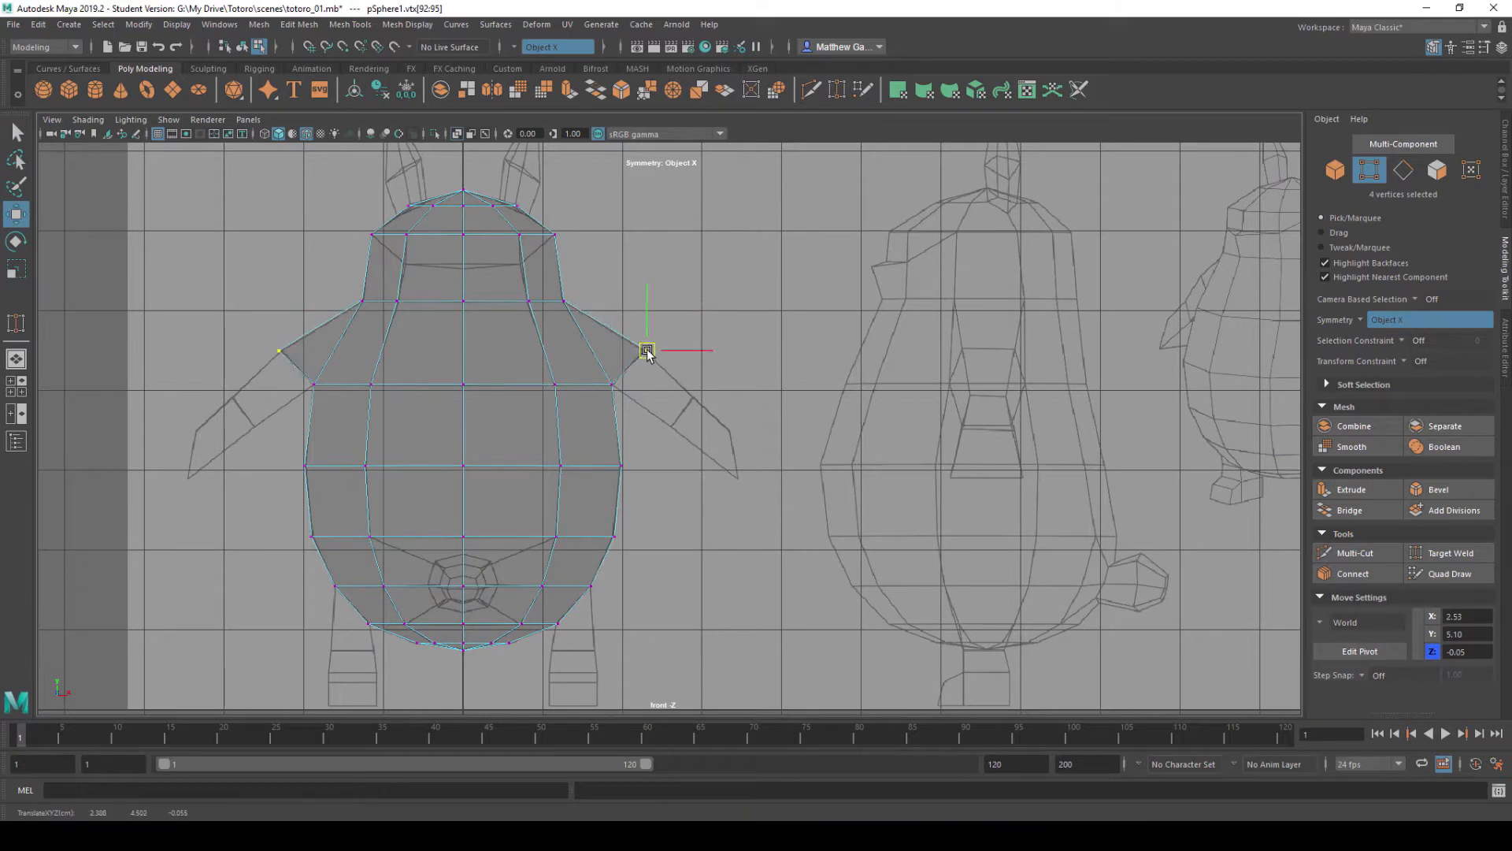
- Move the front vertex beneath each arm along Z to the arm's base in the side reference
key(space)
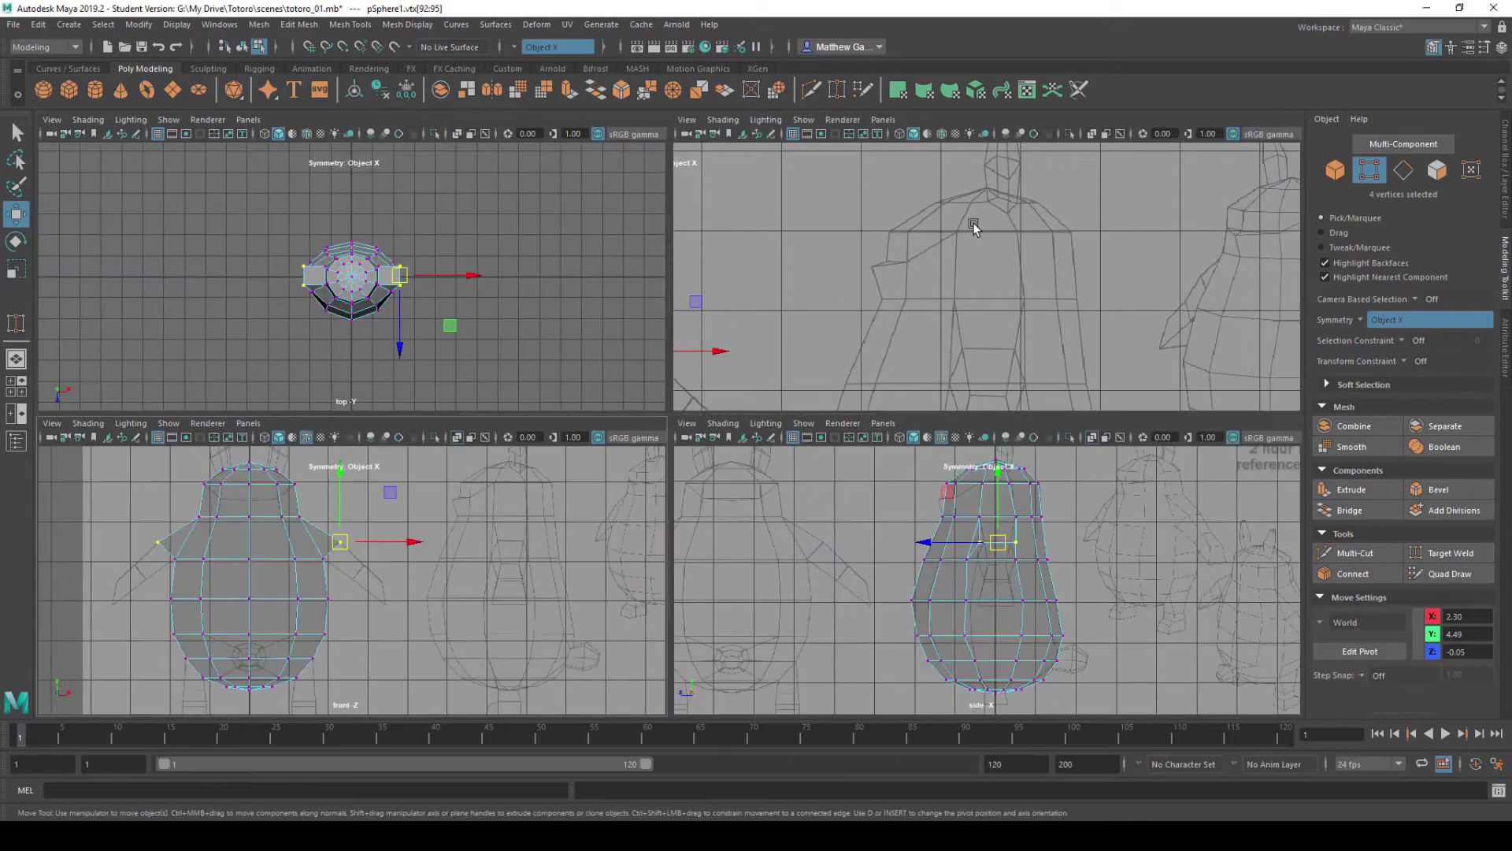
key(space)
alt+drag(899, 276, 767, 408)
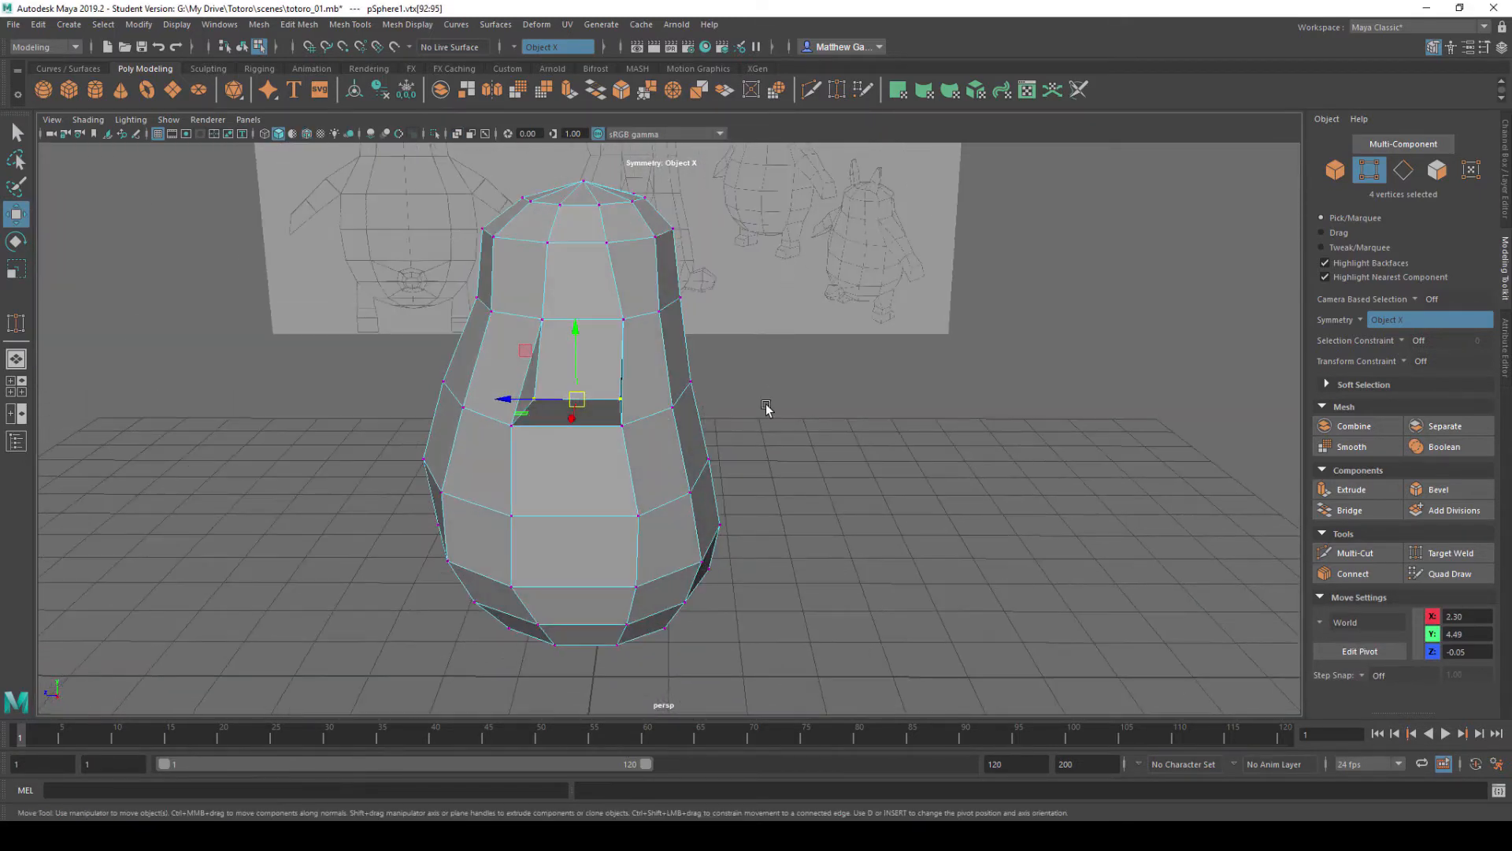
key(space)
key(space)
scroll(820, 499, up, 8)
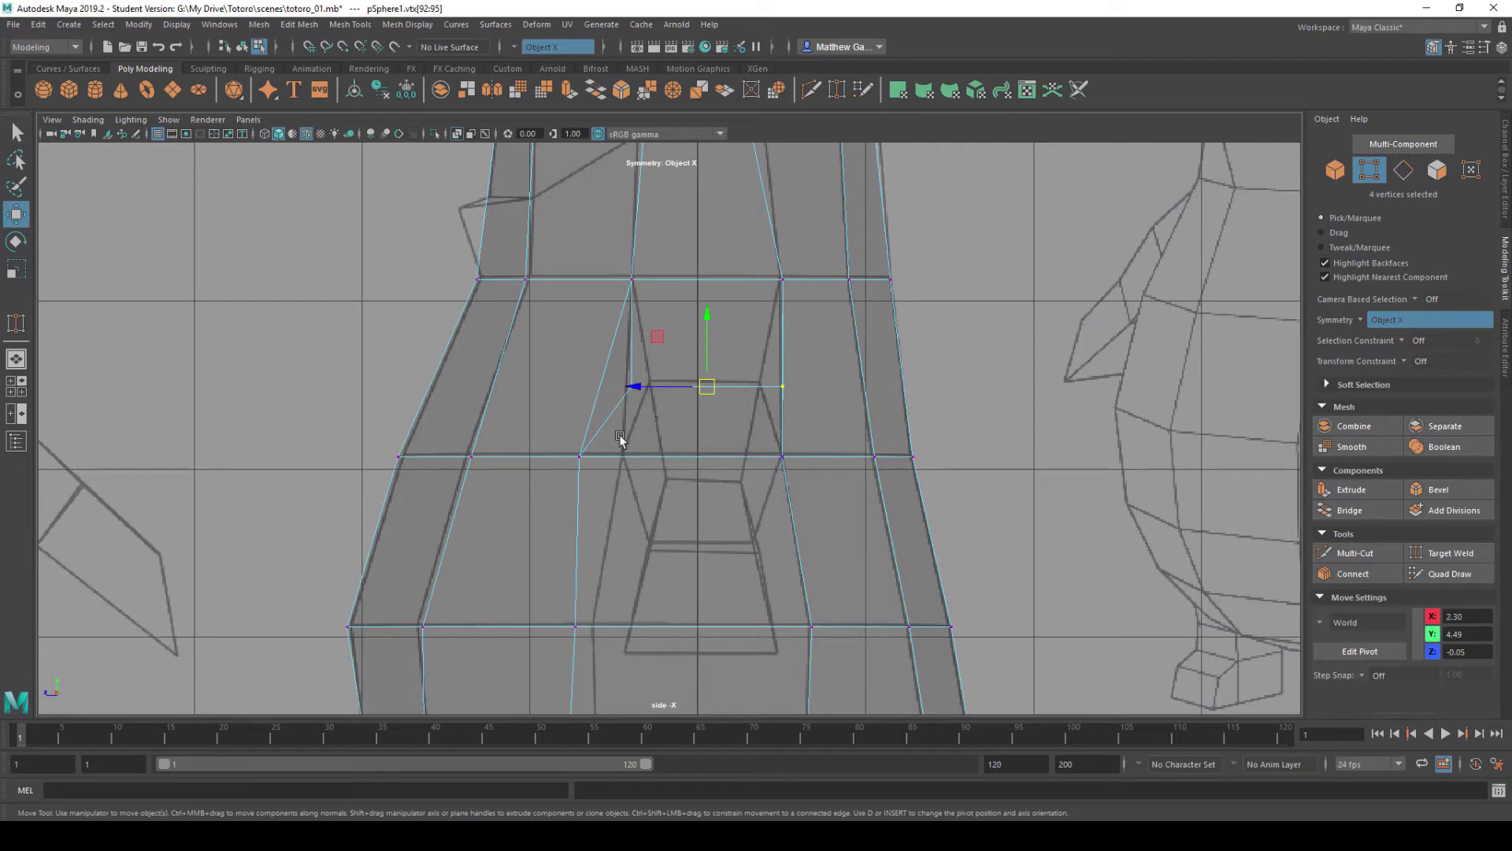
drag(683, 479, 598, 461)
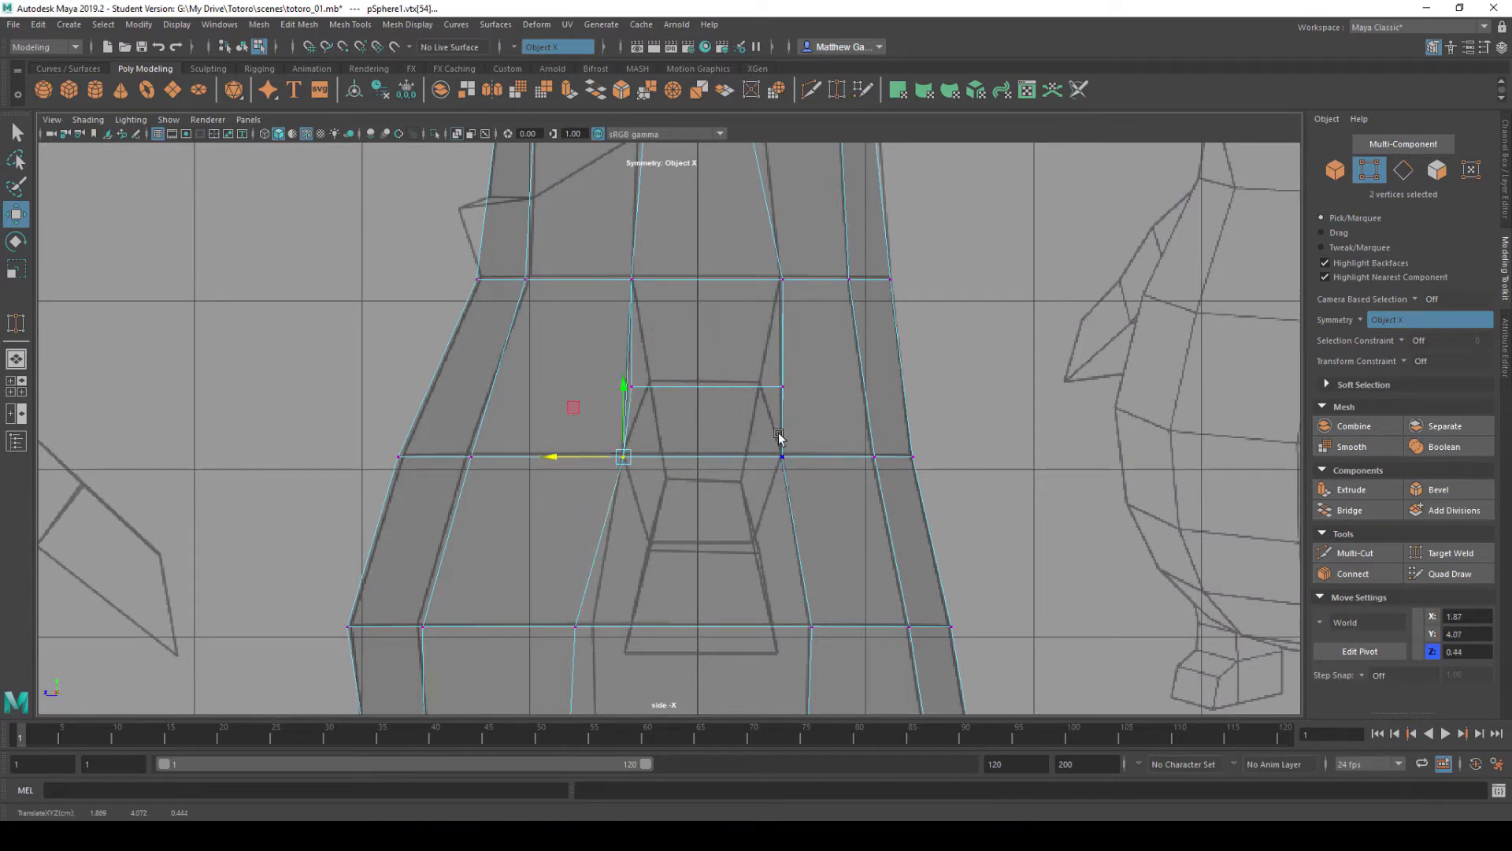
- Move the front and back outer arm-stub vertices closer together to match the side reference's upper arm
click(669, 357)
click(631, 387)
drag(632, 388, 646, 389)
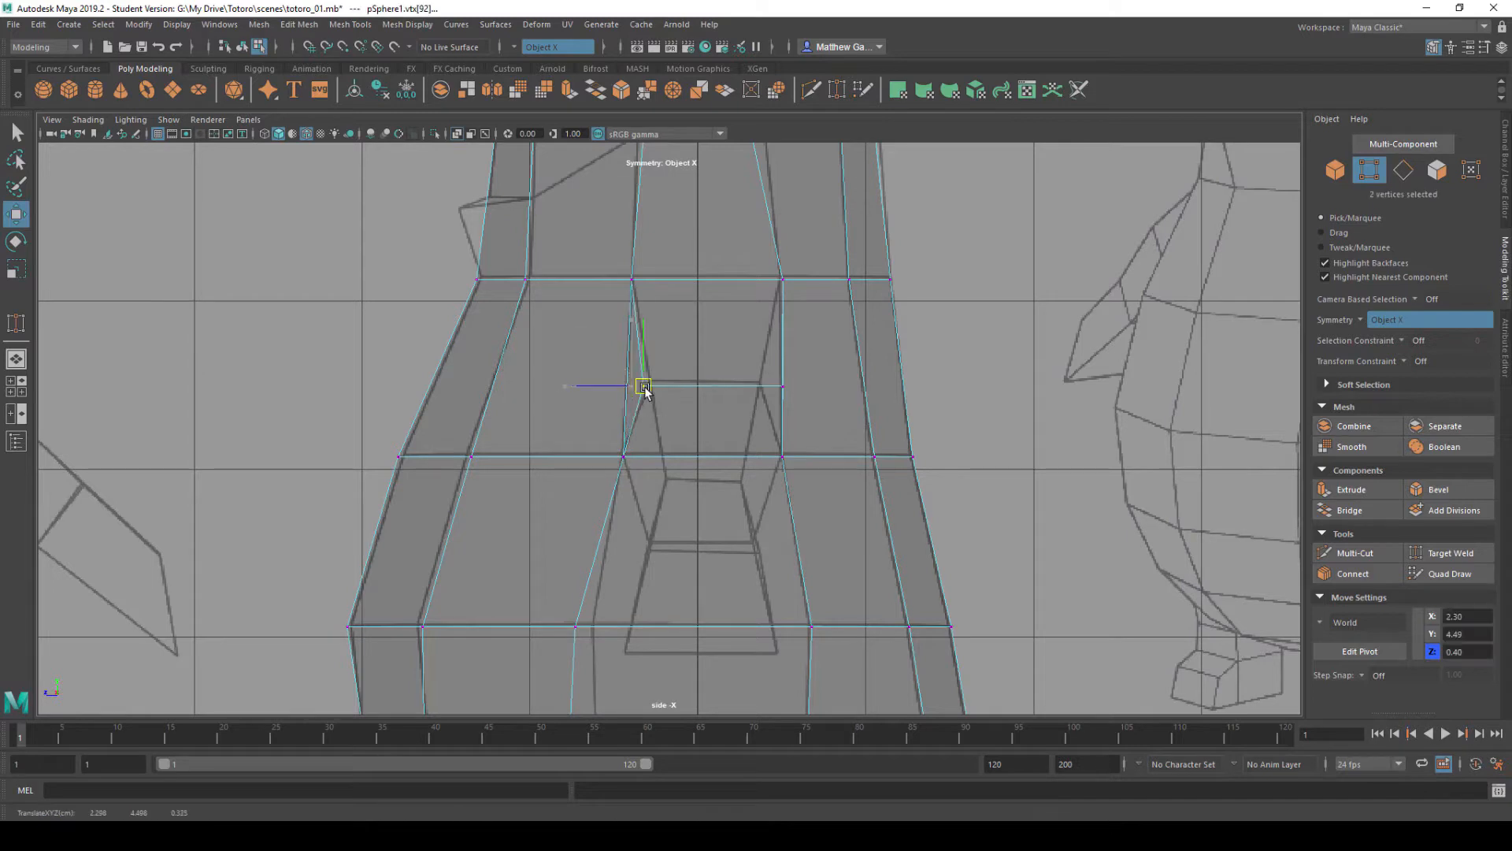
drag(807, 416, 805, 413)
drag(782, 386, 771, 385)
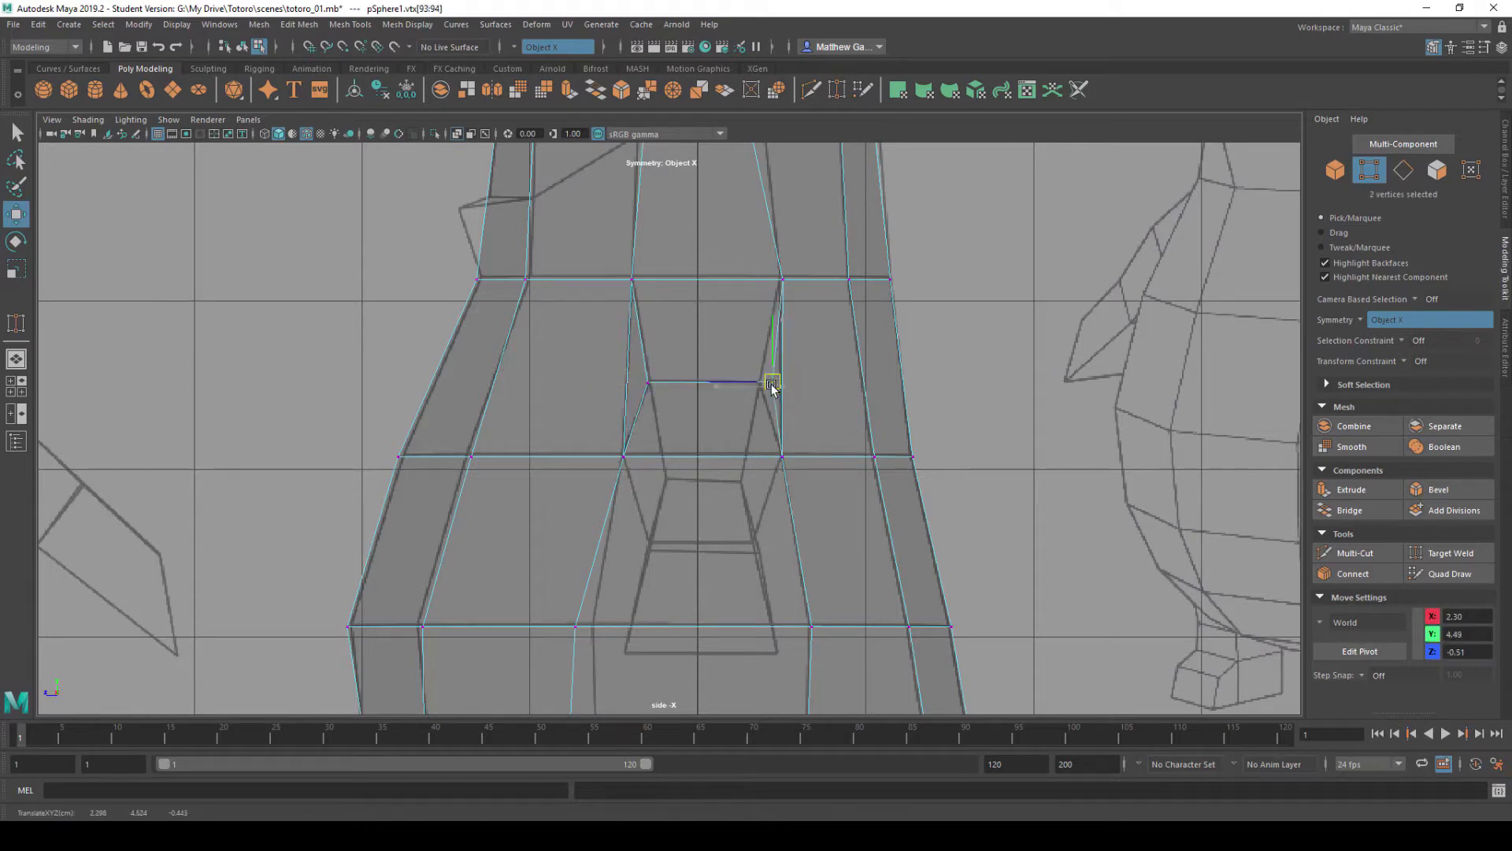
- Shift the side vertices of the belly ring and the ring below it backward along Z to even out the vertical edge line
alt+middle_drag(647, 559, 669, 370)
mouse_move(562, 421)
mouse_down()
mouse_move(619, 464)
mouse_move(583, 440)
mouse_up()
click(583, 587)
drag(571, 587, 579, 589)
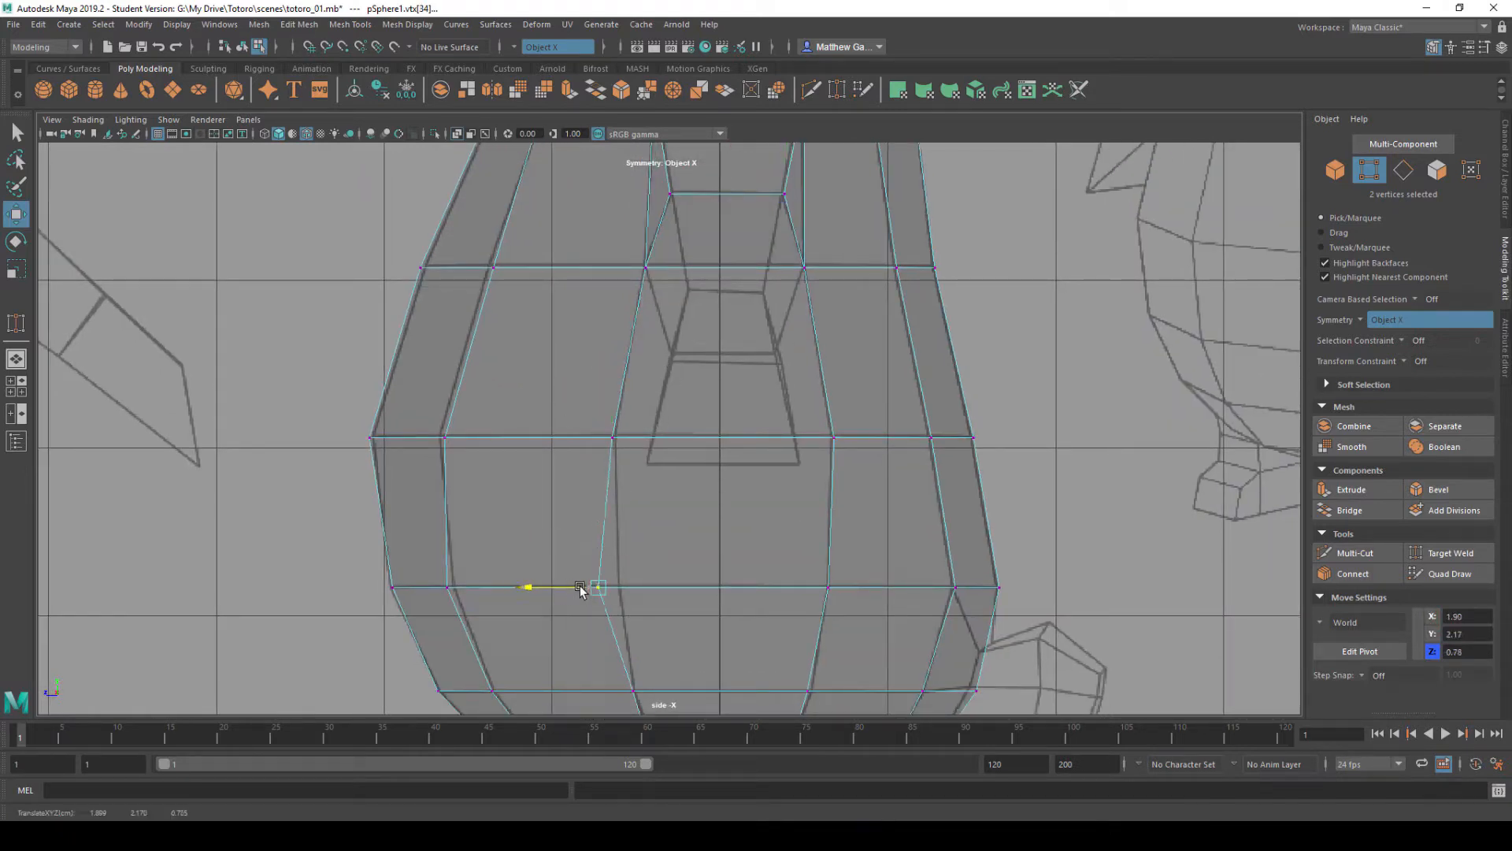
scroll(778, 491, down, 10)
scroll(790, 429, up, 4)
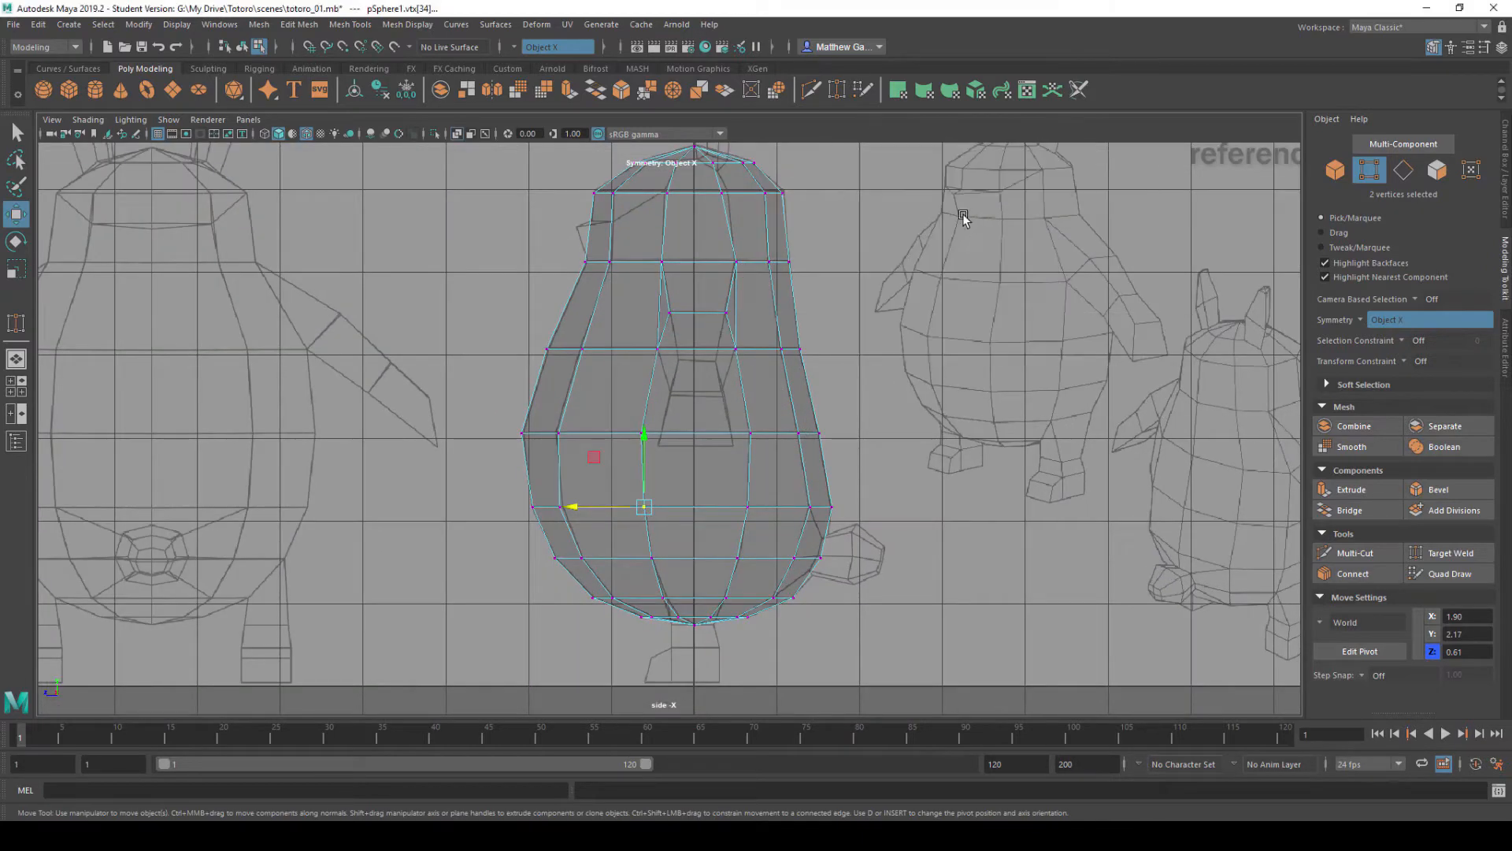
- Extrude the lower end face of each arm stub by a Local Translate Z of 1.258 to lengthen the arms
key(space)
key(space)
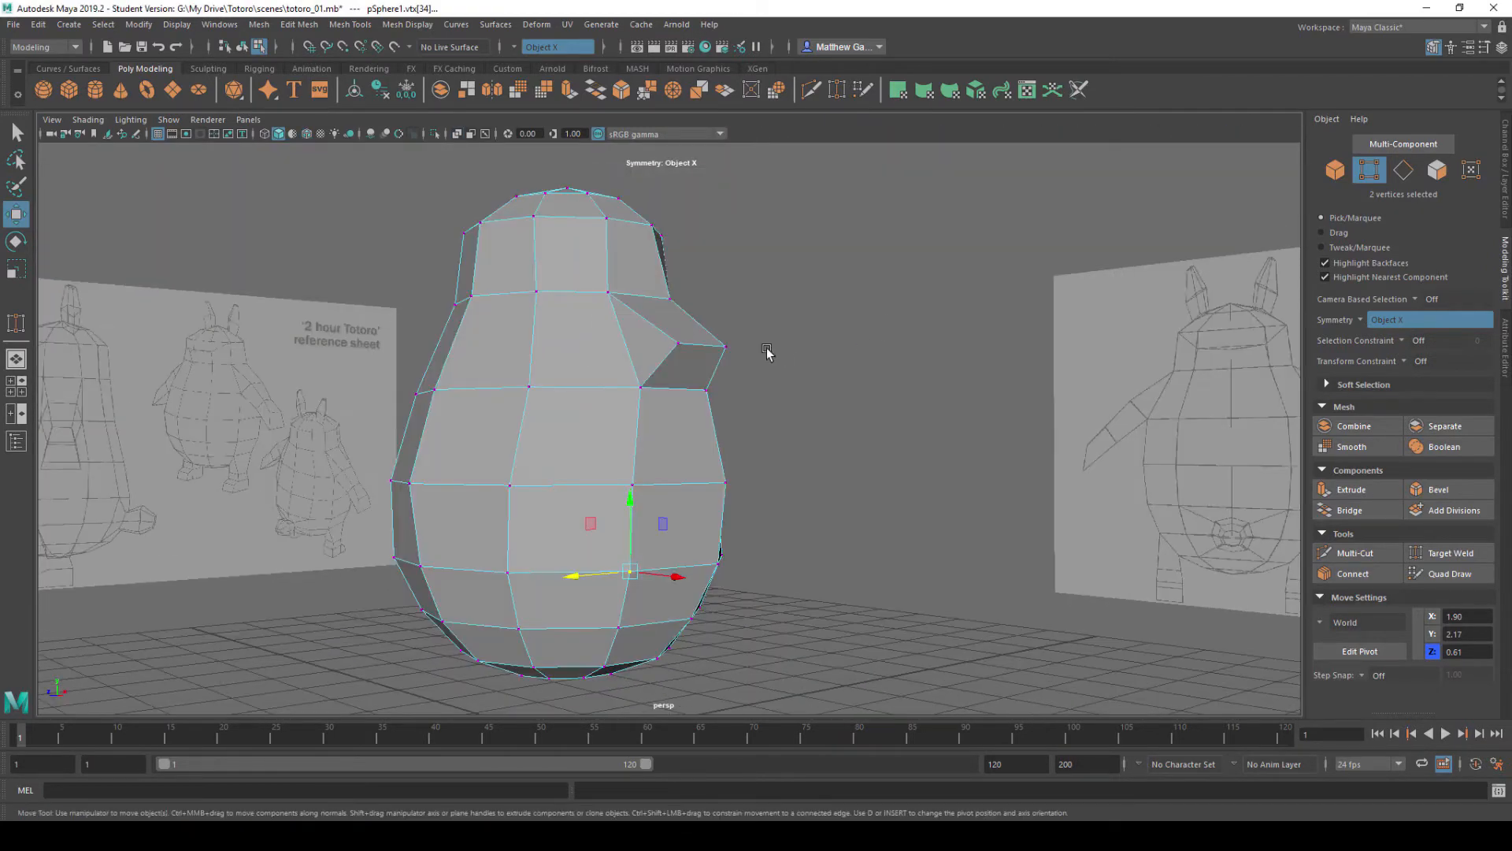
right_drag(685, 363, 691, 399)
click(682, 361)
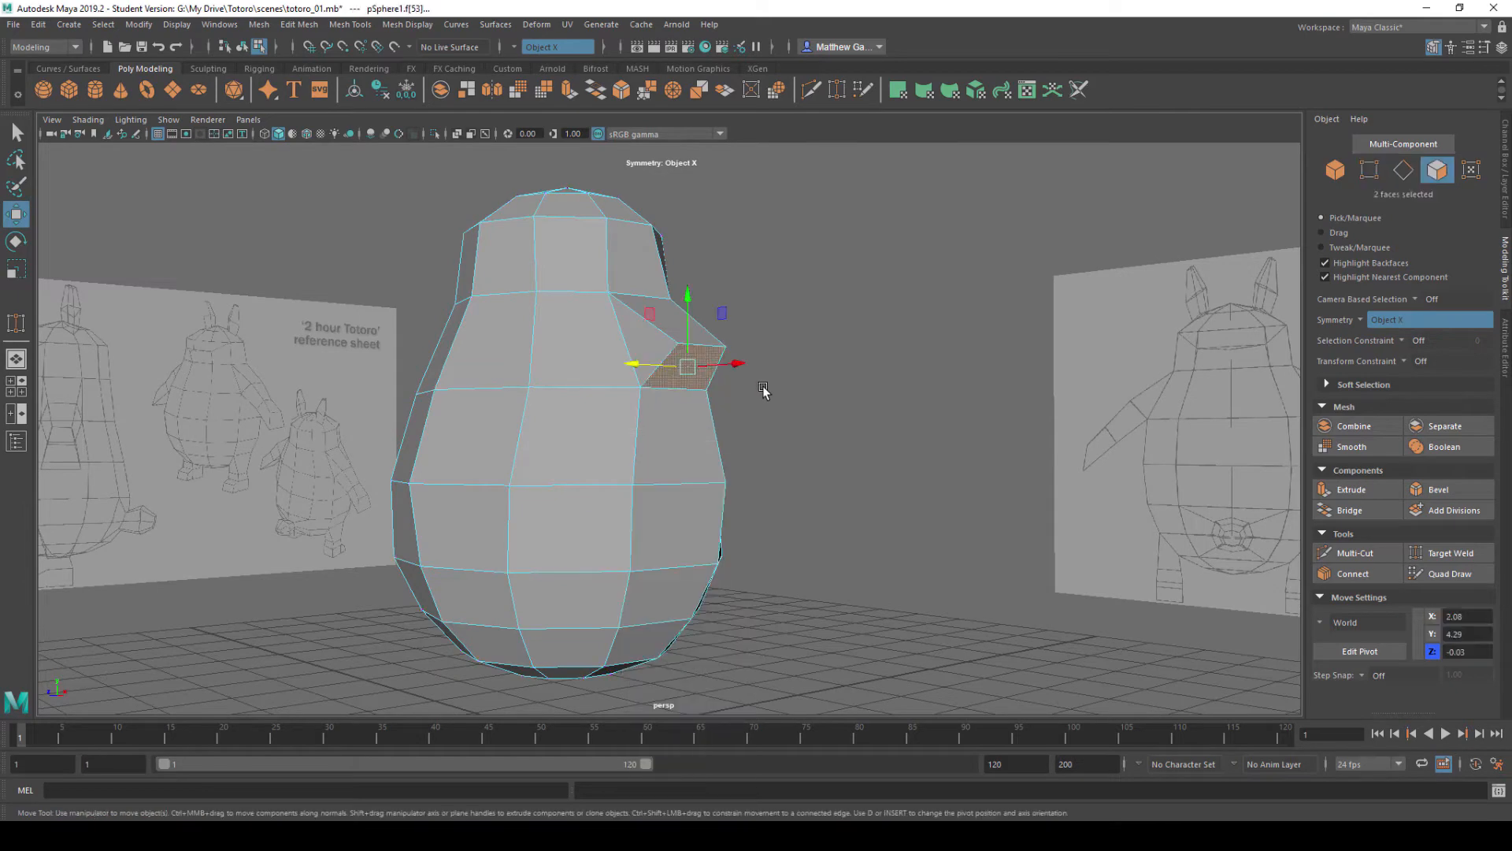
alt+drag(768, 389, 830, 400)
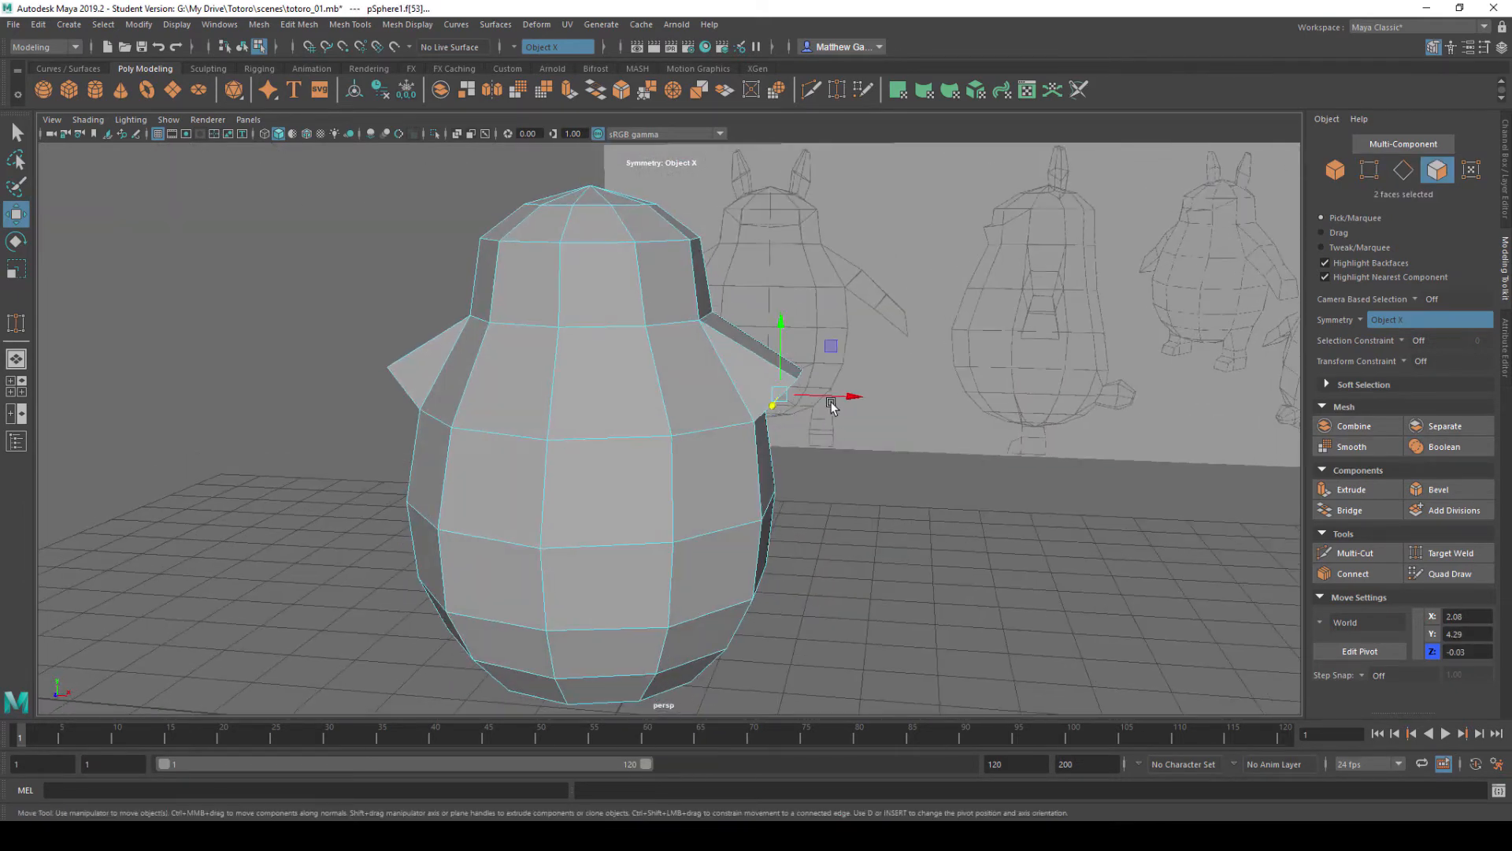
click(1350, 489)
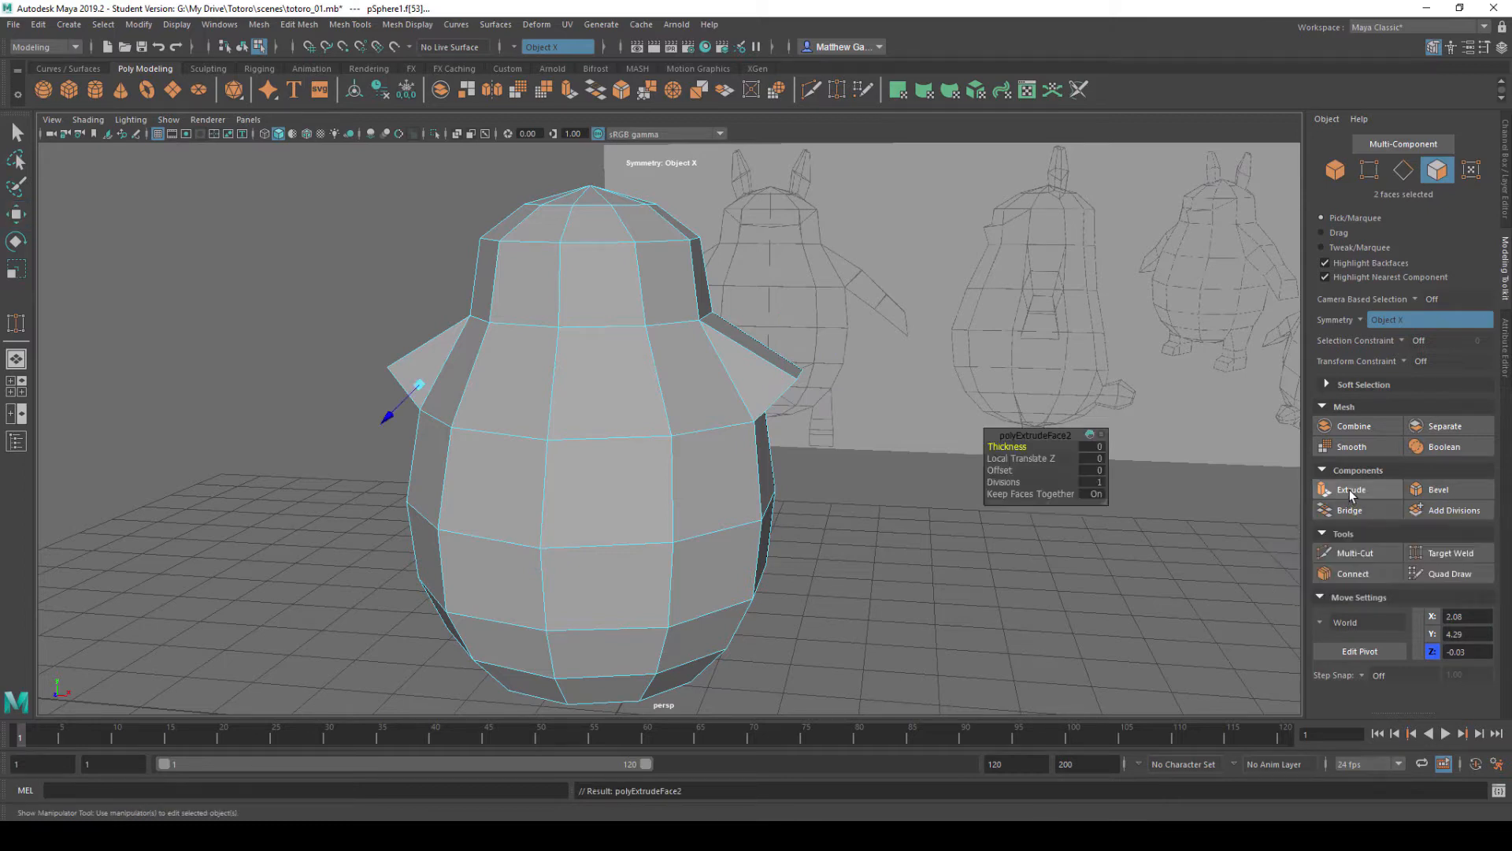
drag(388, 417, 319, 484)
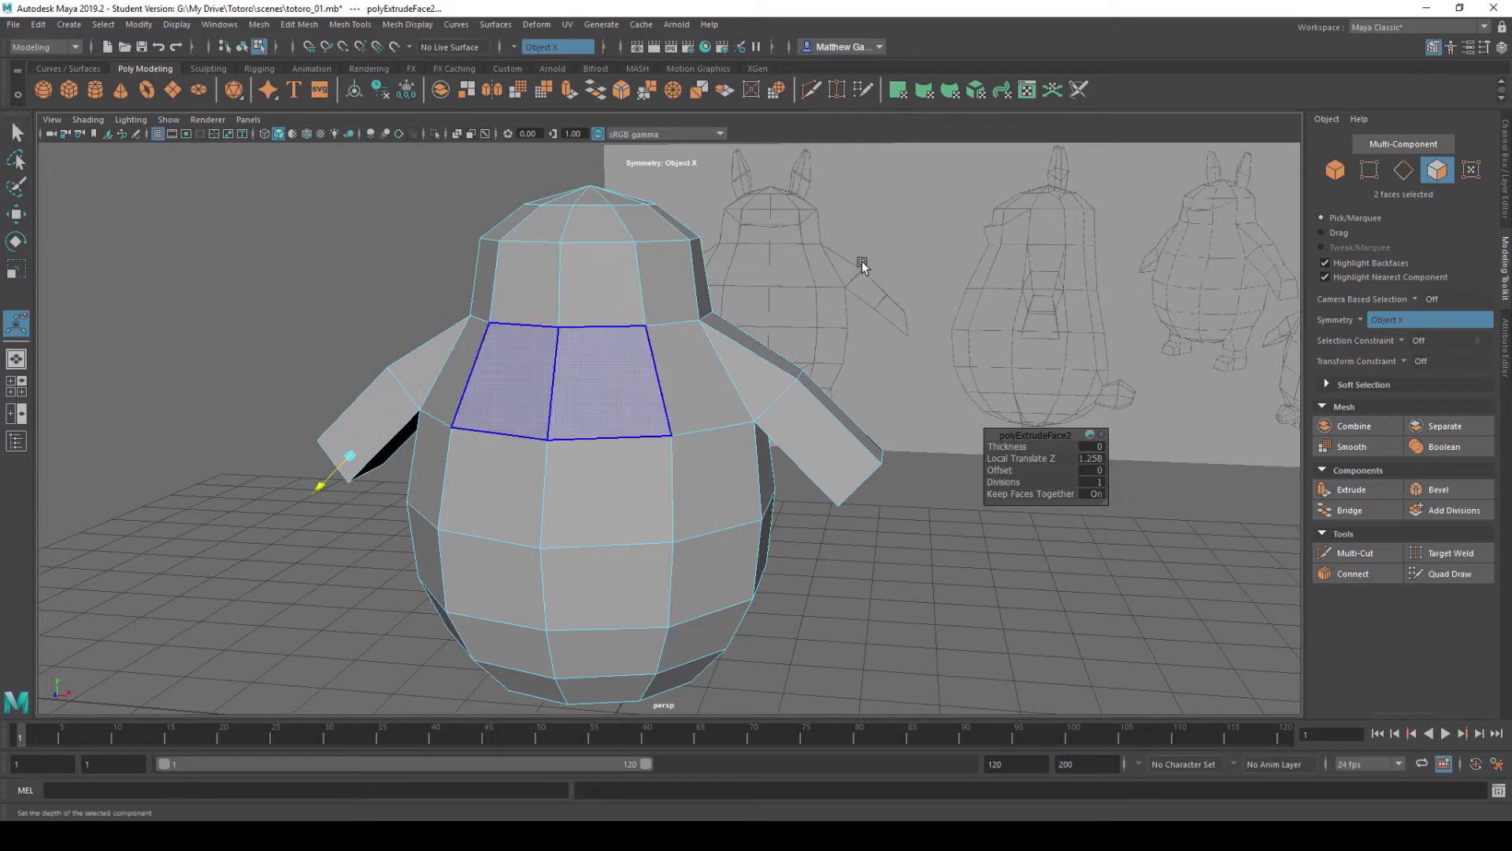
- Extrude the end face of each arm once more along its local Z to add the hand section
click(1370, 490)
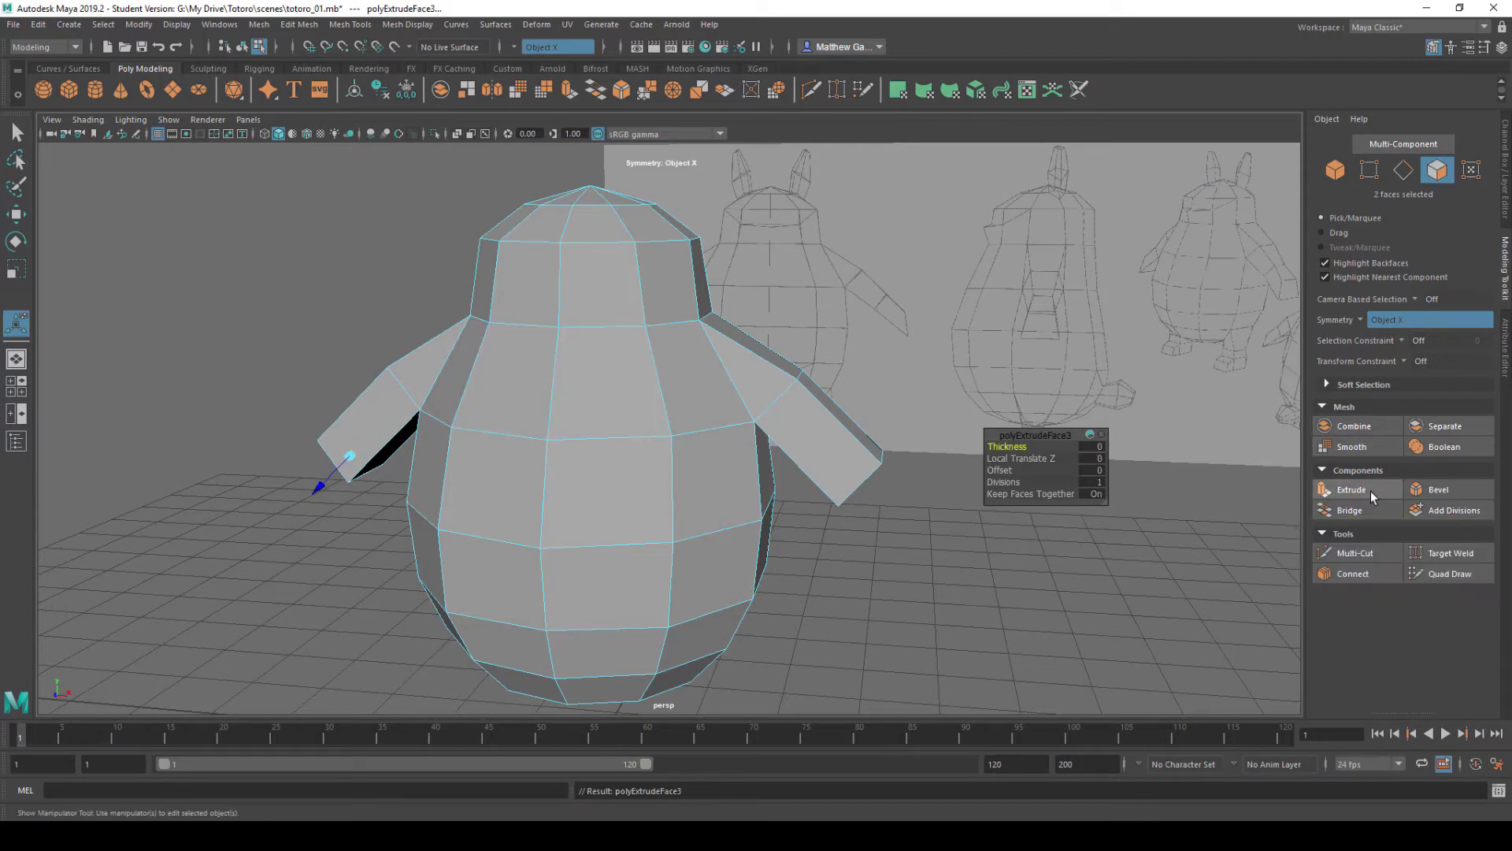
drag(318, 488, 272, 525)
click(876, 614)
alt+drag(875, 615, 835, 549)
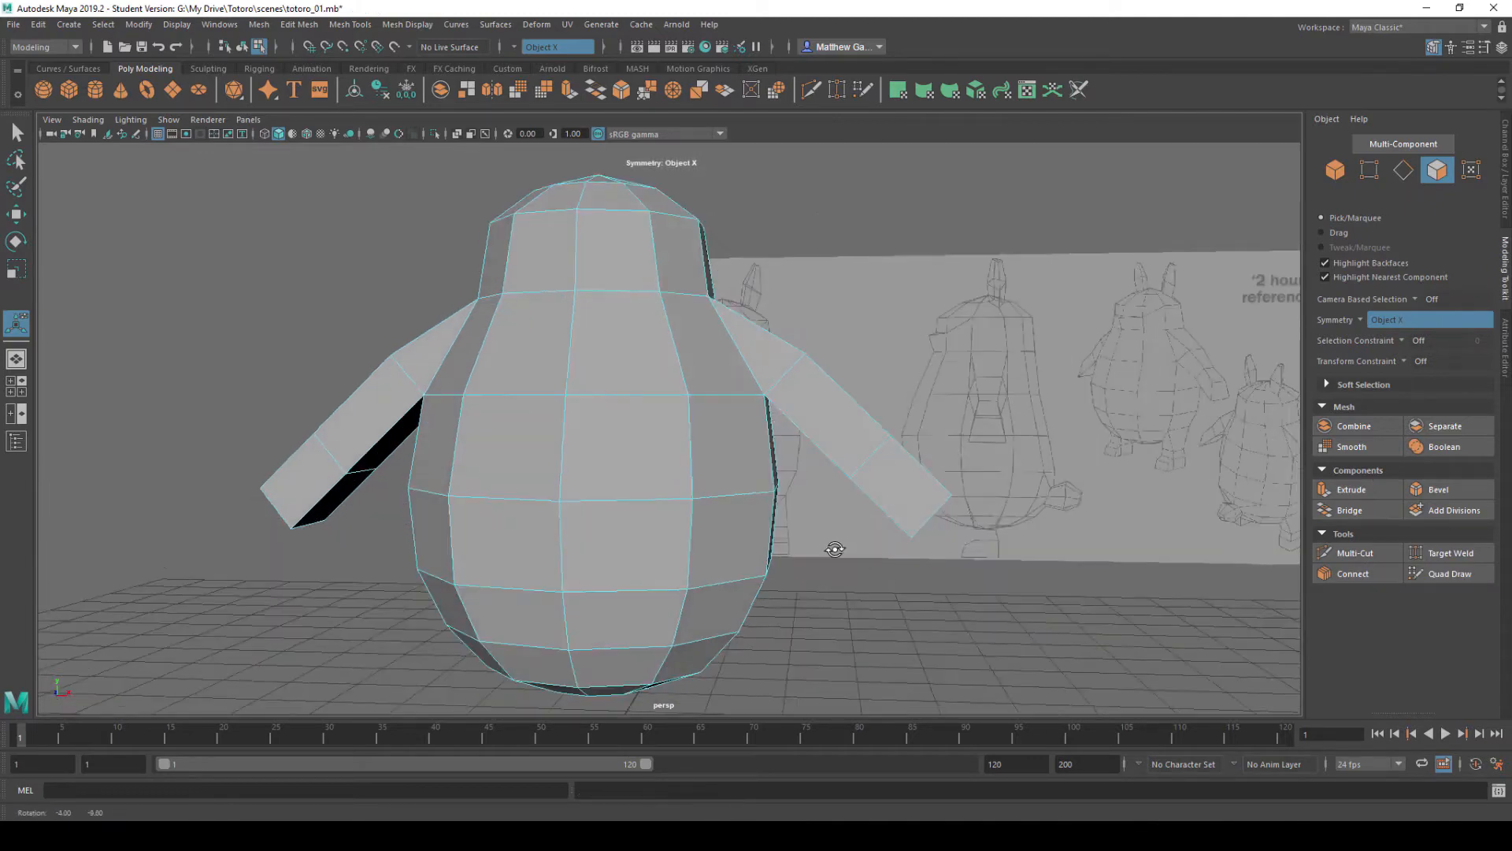
scroll(835, 546, down, 1)
- Move the lower vertices of each wrist ring onto the matching corner of the arm in the front reference
key(space)
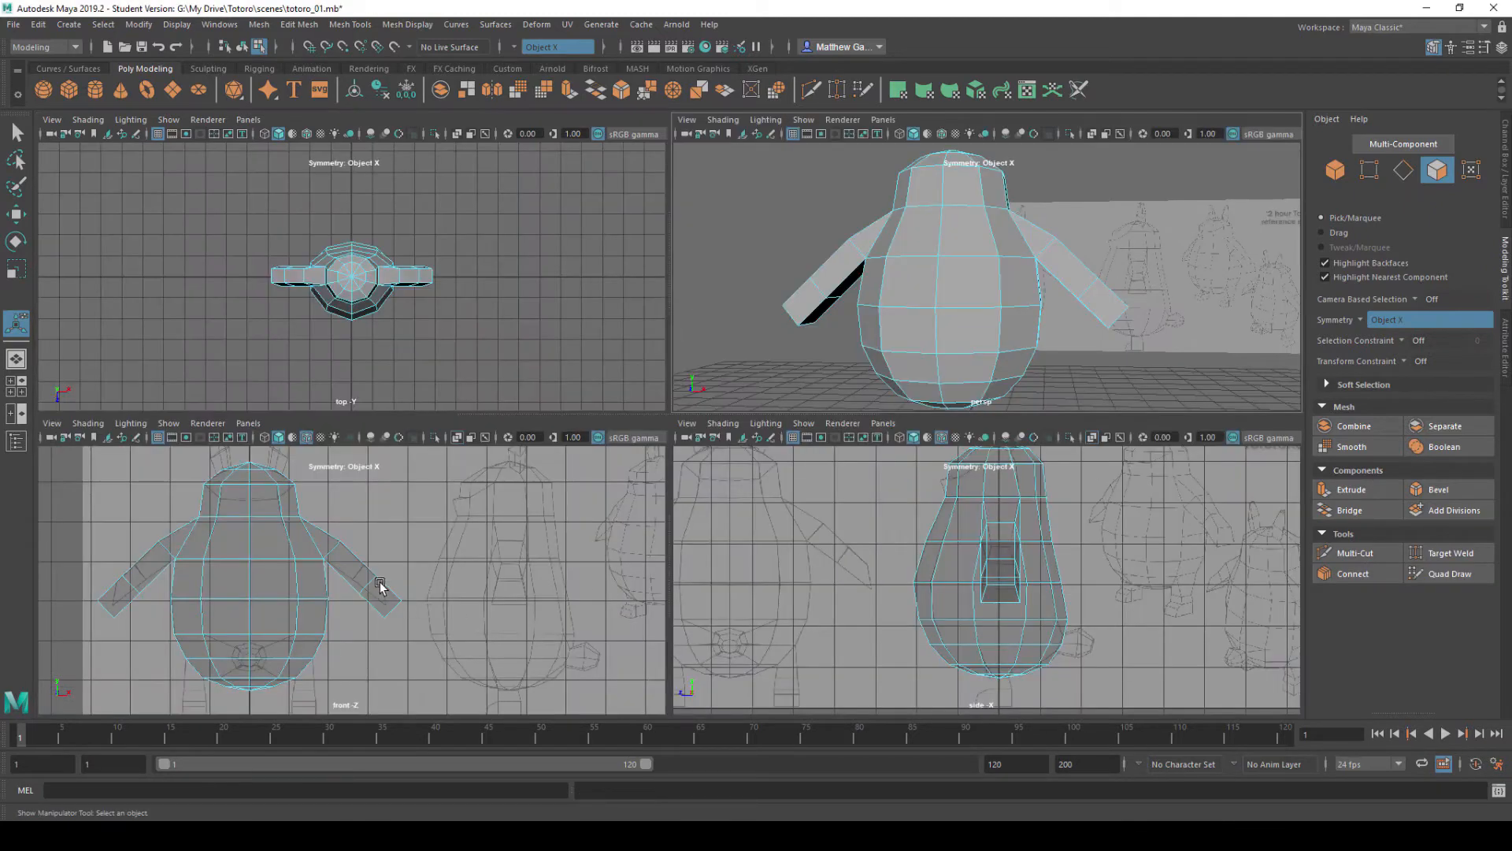
key(space)
scroll(772, 415, up, 6)
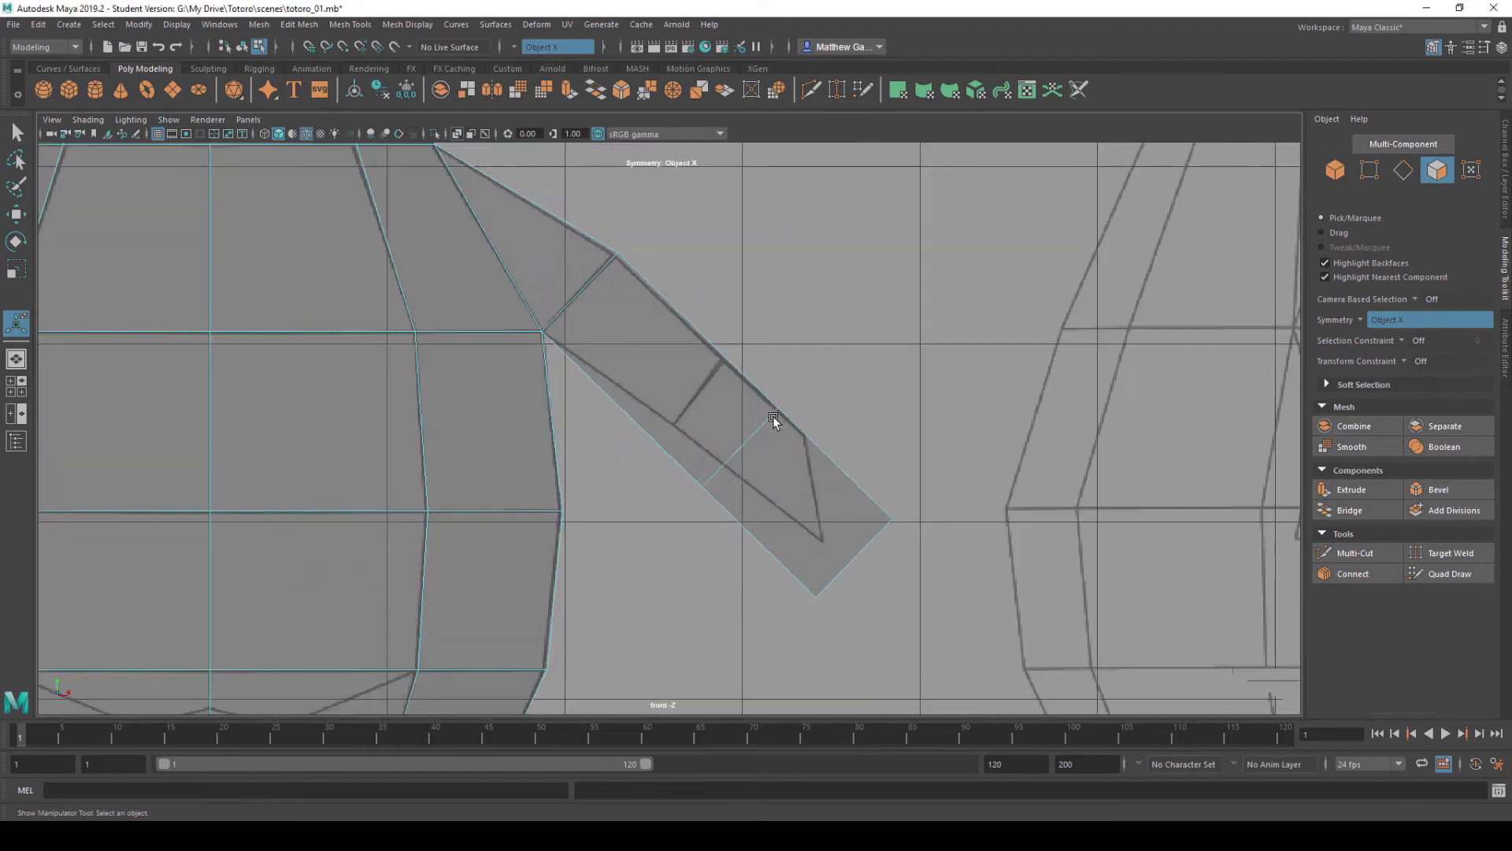
right_drag(764, 425, 675, 429)
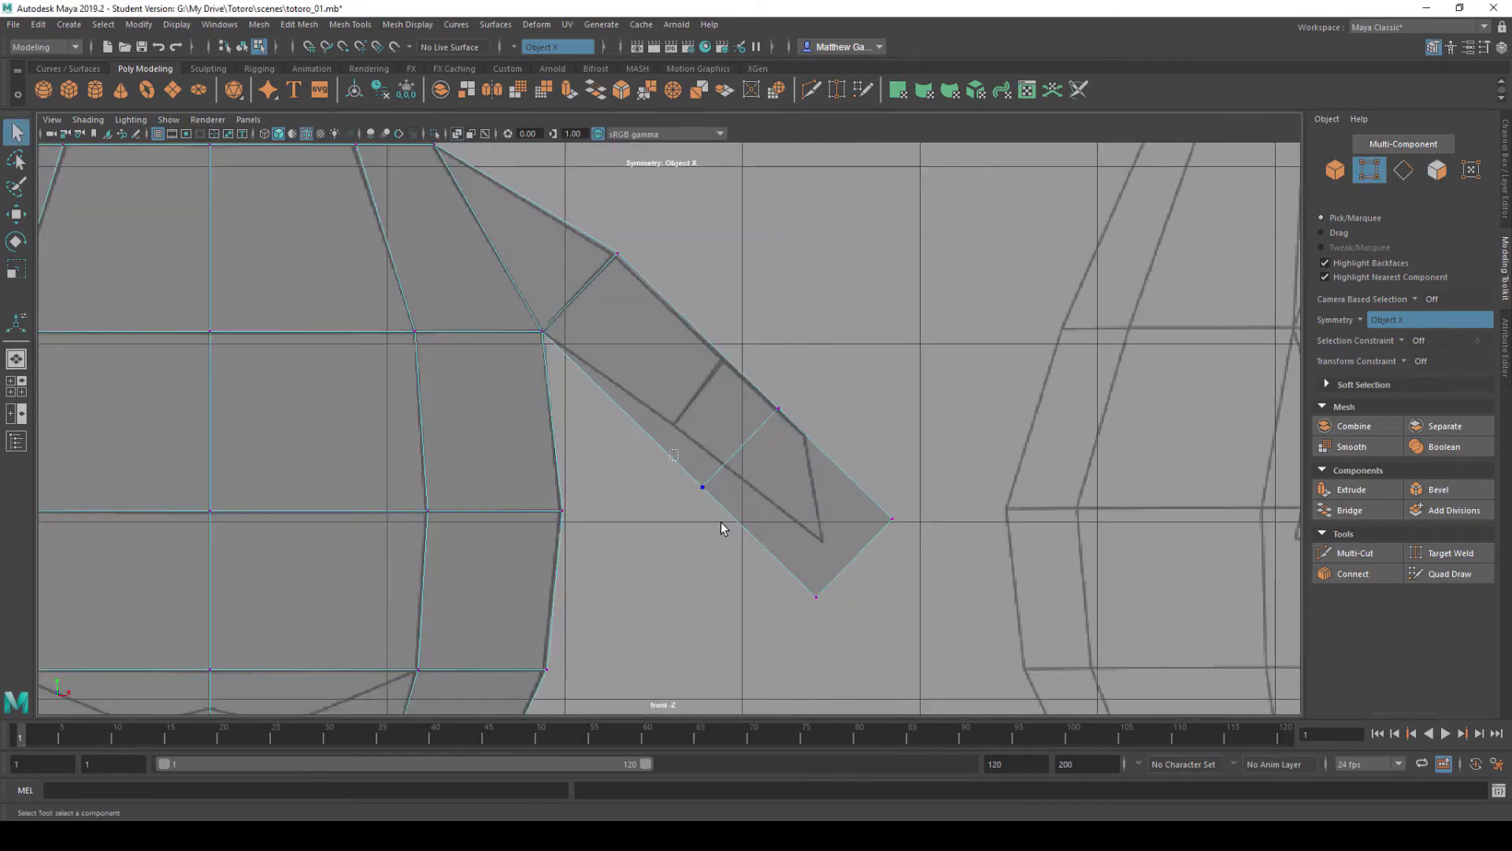
key(w)
drag(701, 488, 662, 424)
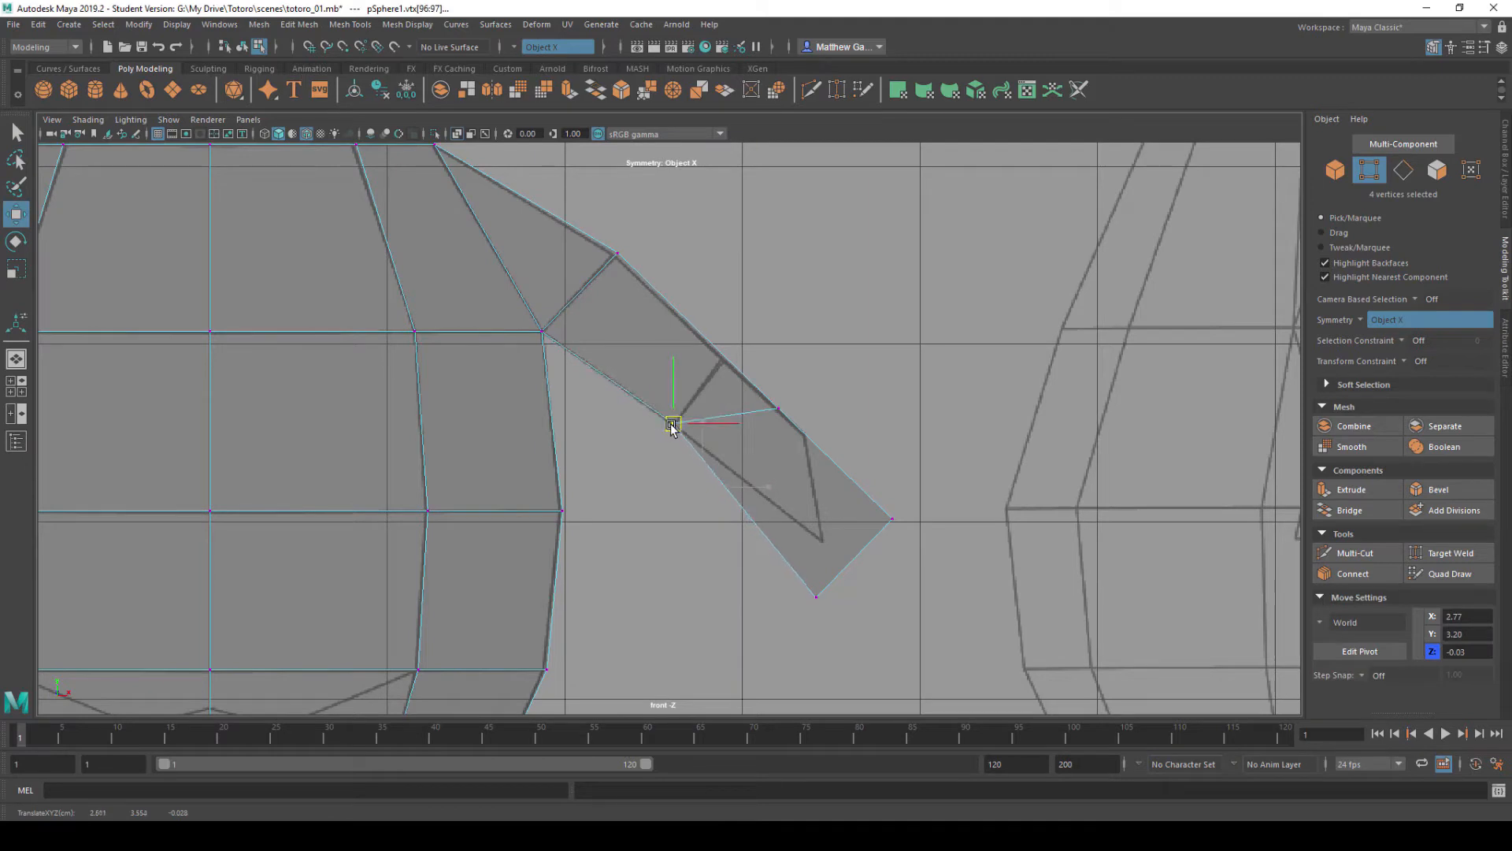
click(824, 352)
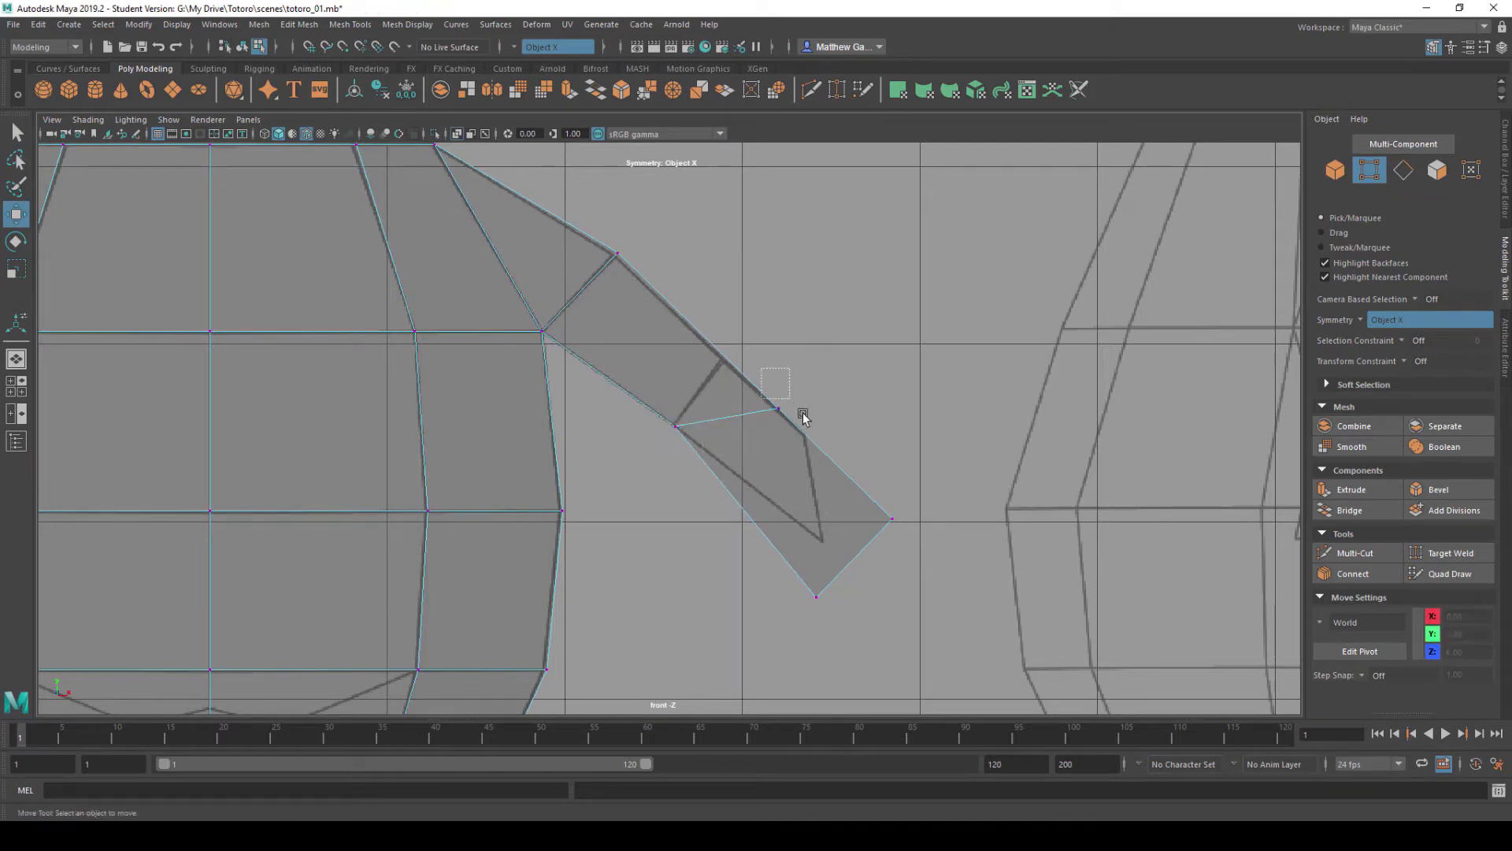
drag(803, 416, 815, 441)
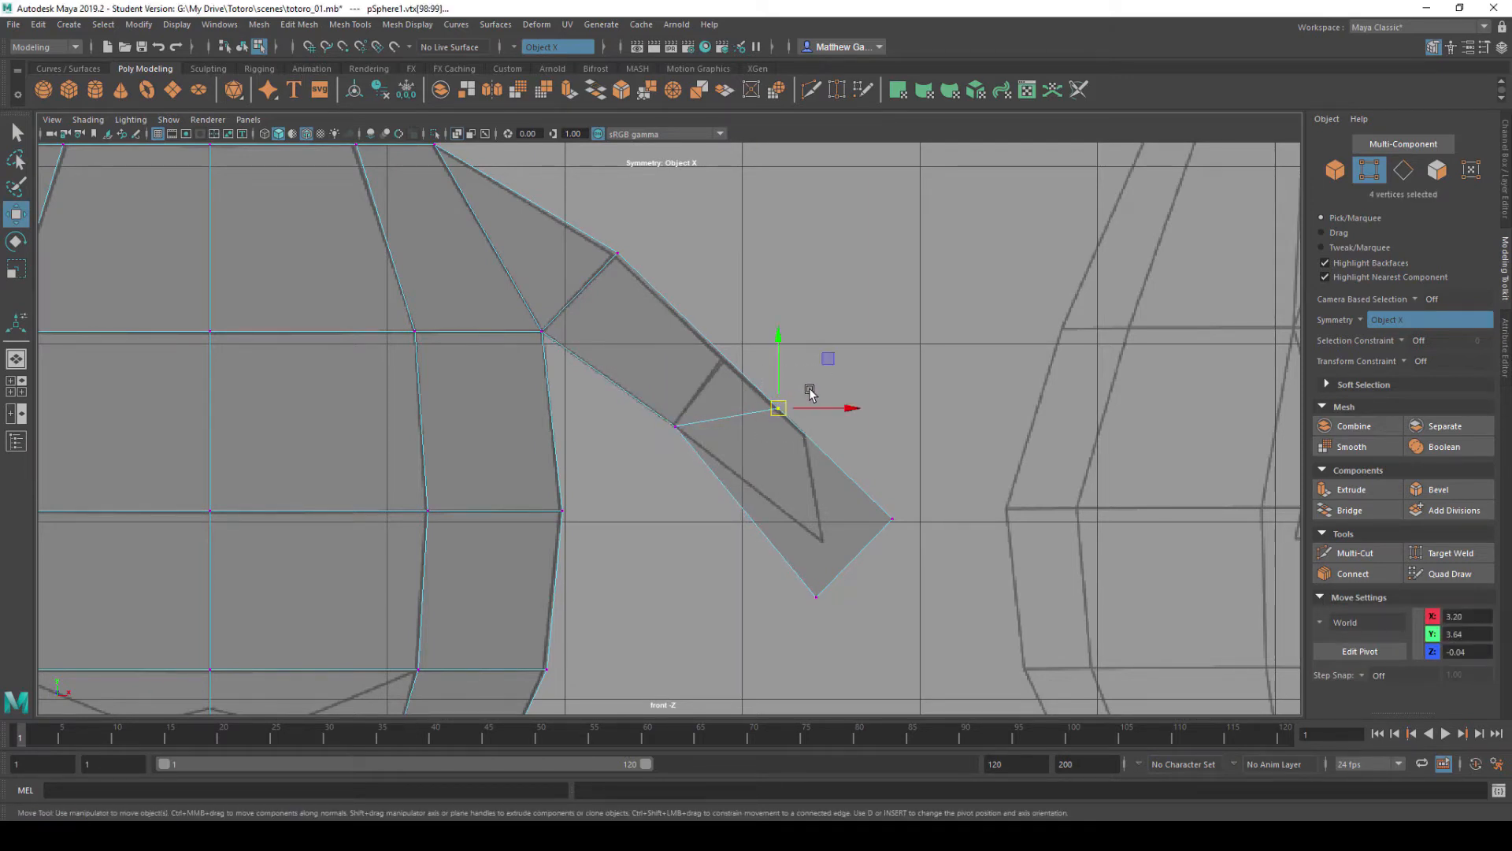
click(810, 408)
click(780, 409)
drag(782, 411, 820, 370)
key(ctrl+z)
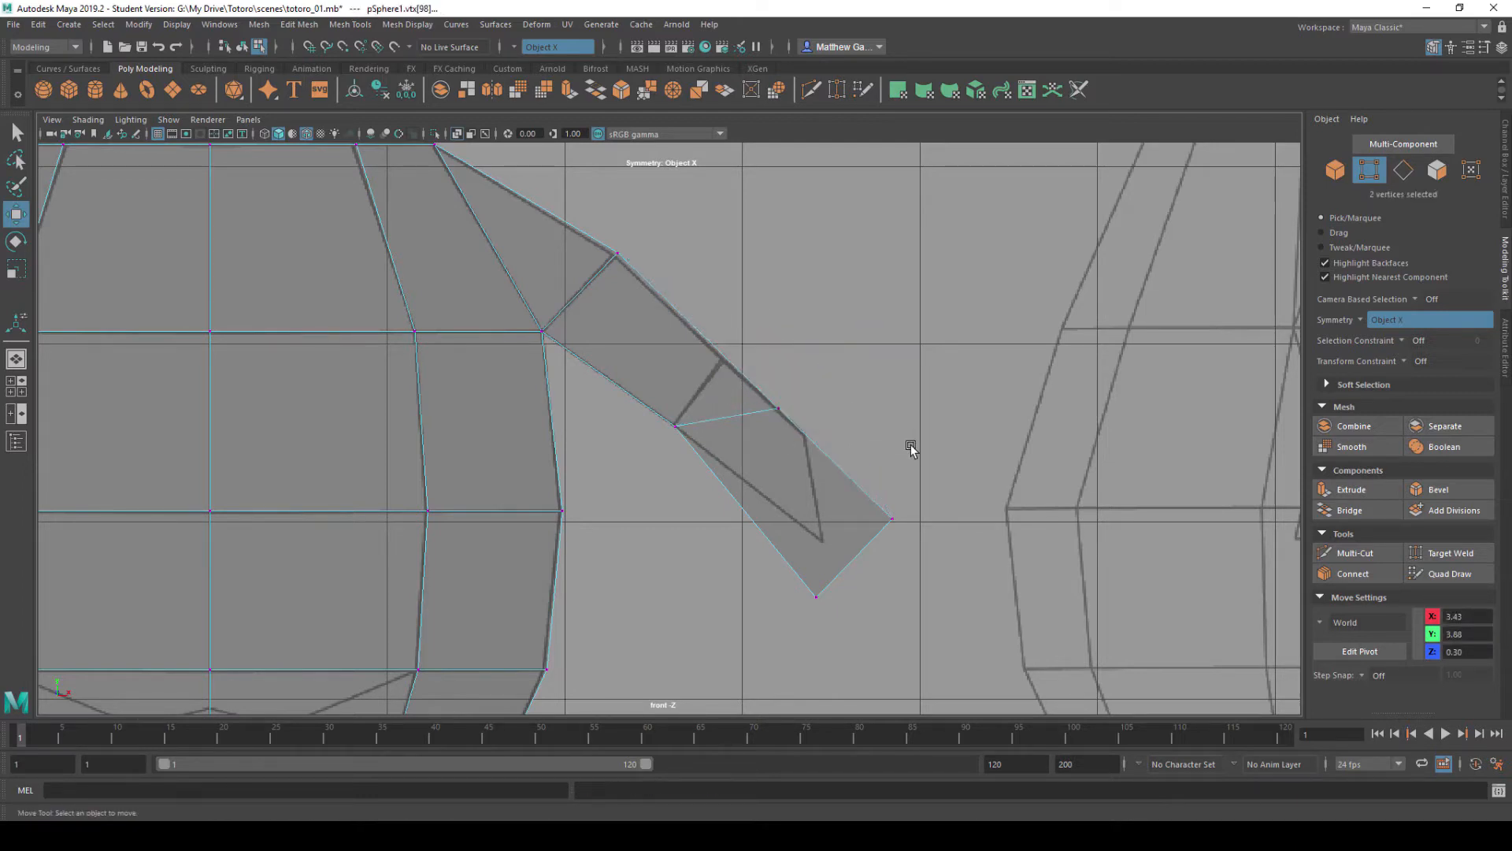
key(ctrl+z)
- Move the upper wrist vertices and the hand's end vertices onto the arm outline in the front reference
drag(812, 434, 725, 365)
click(816, 597)
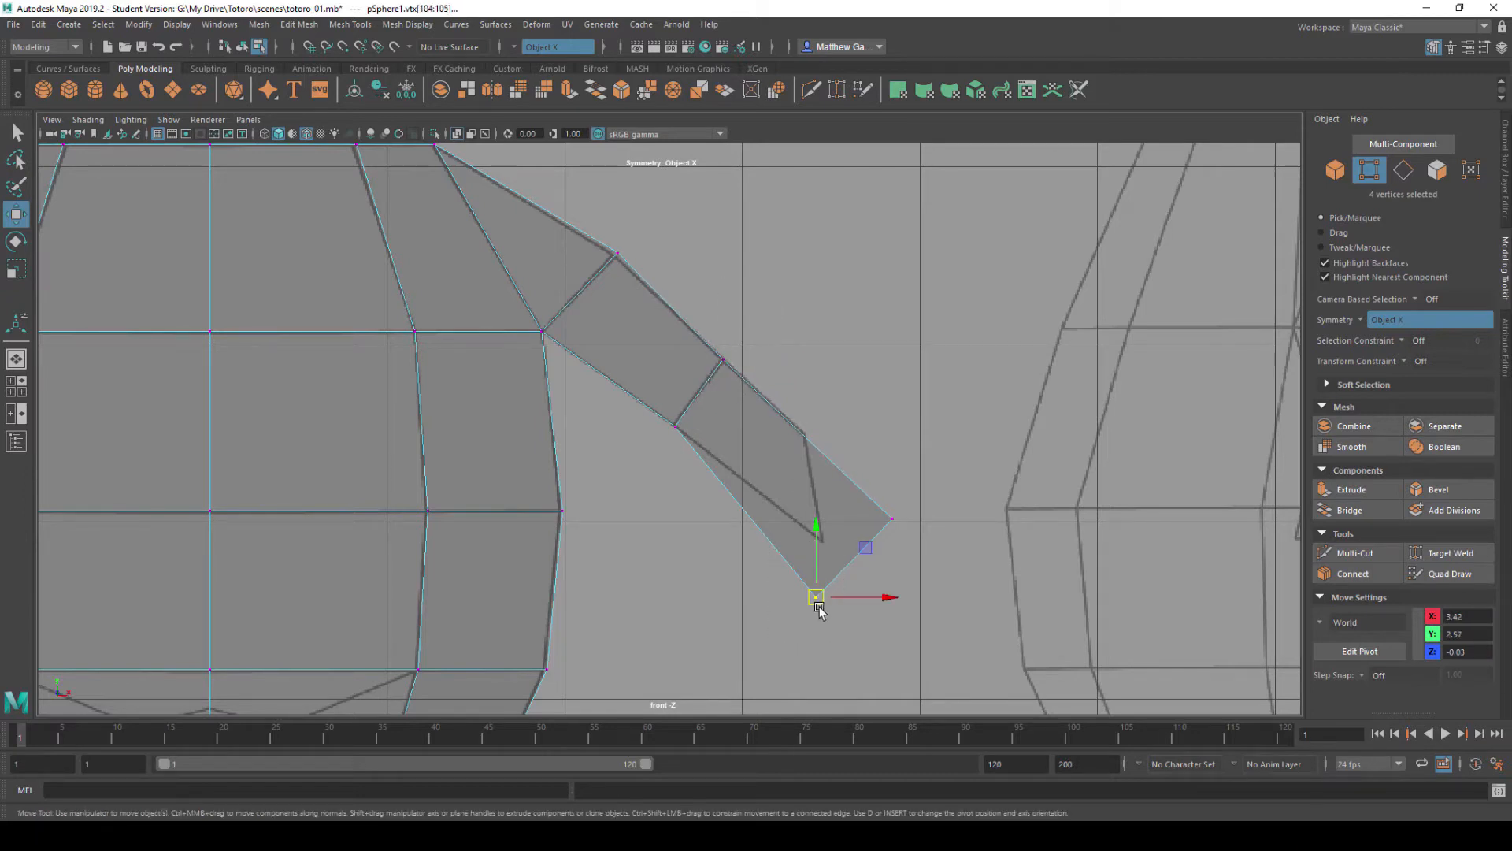
drag(819, 604, 807, 549)
drag(867, 490, 811, 438)
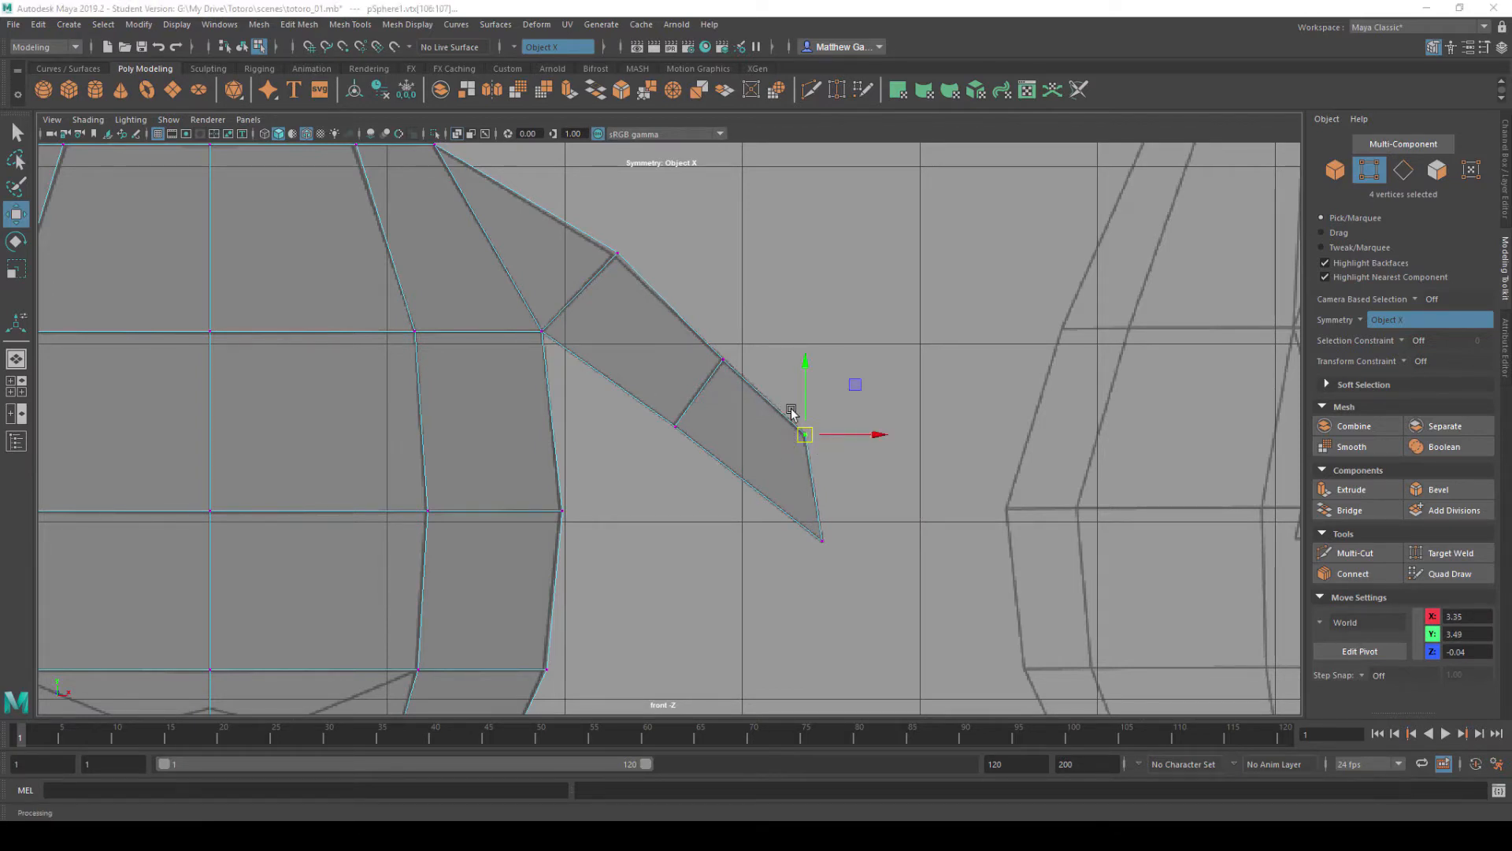
- Narrow the wrist edge loops and the top edge of each upper-arm joint by scaling them along Z
alt+drag(791, 412, 799, 430)
key(space)
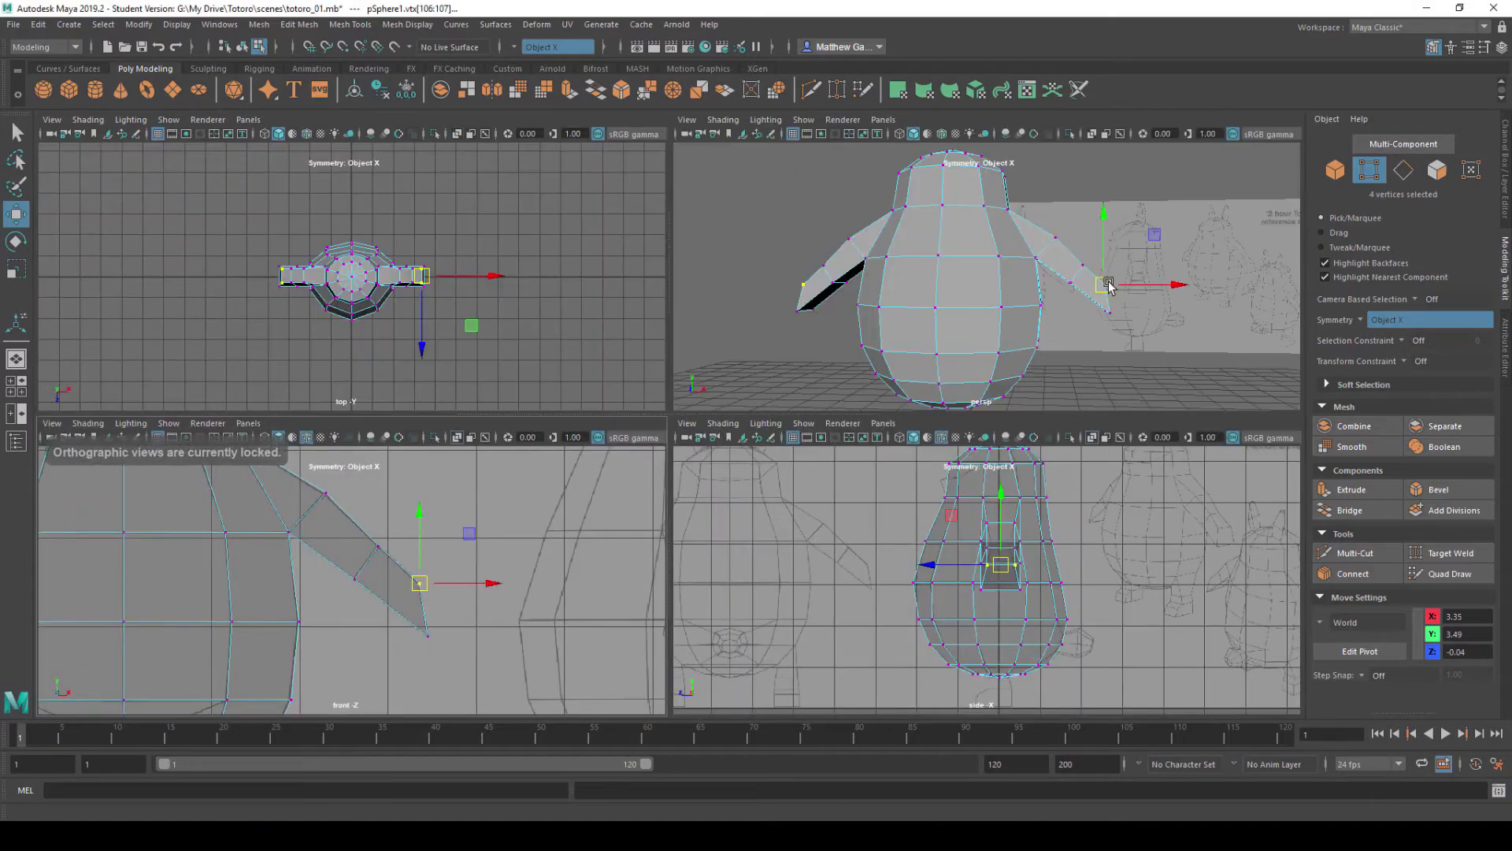
key(space)
alt+drag(937, 345, 853, 390)
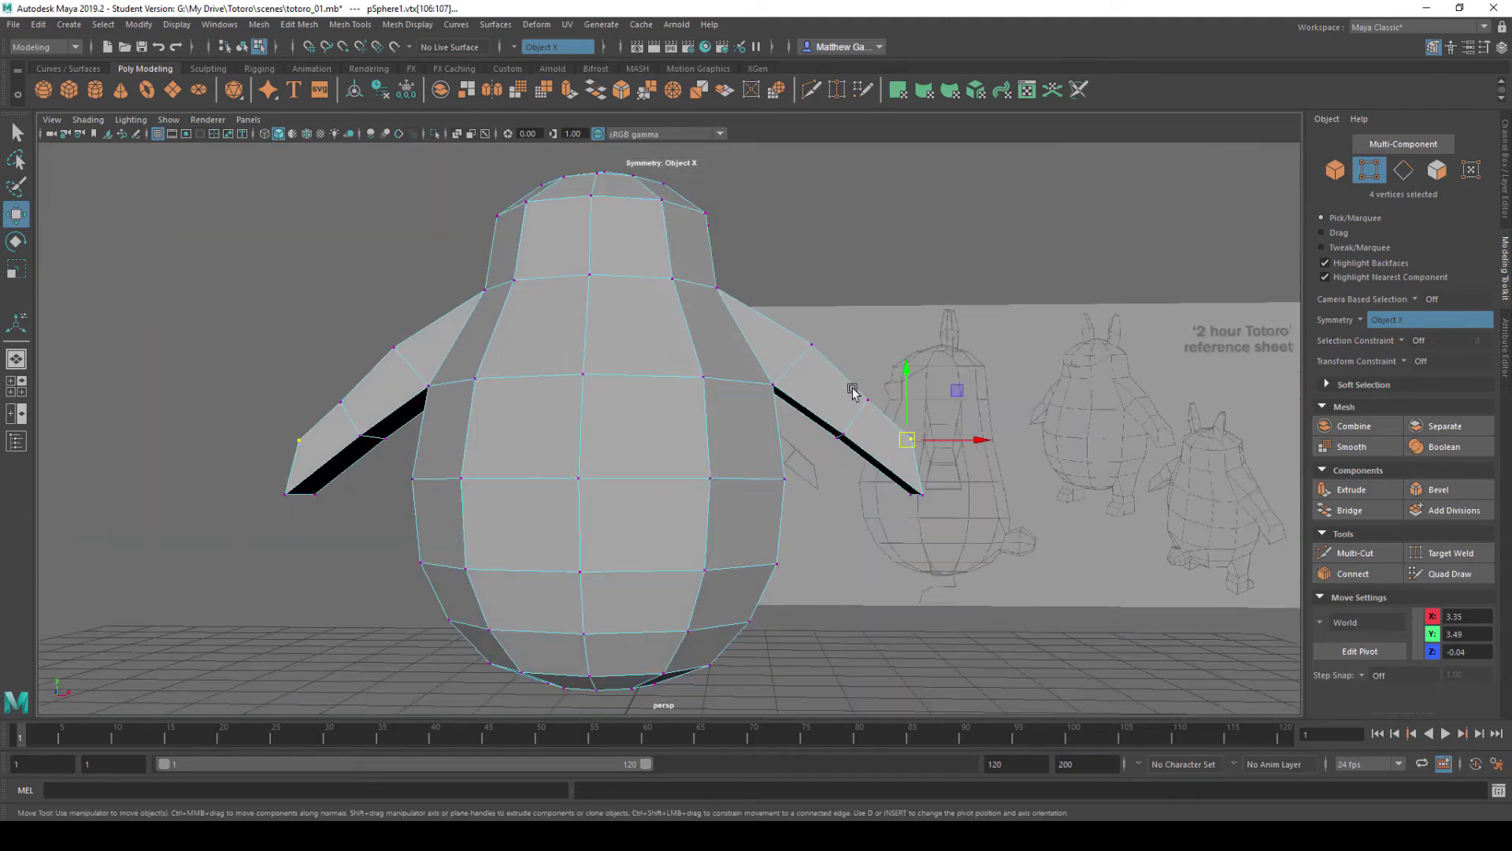
right_drag(852, 412, 852, 372)
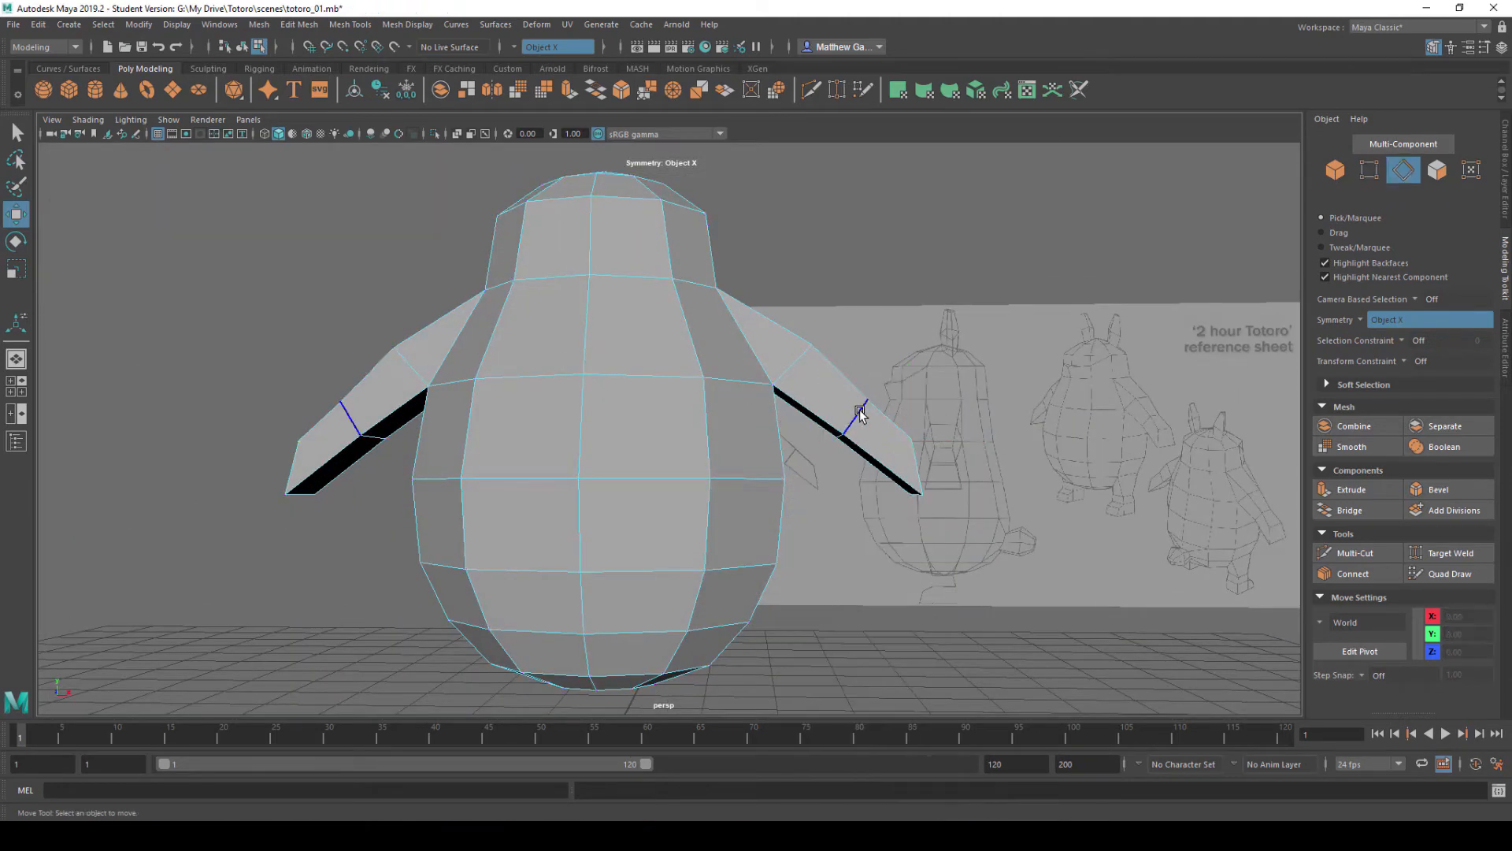
double_click(858, 409)
alt+drag(858, 410, 779, 405)
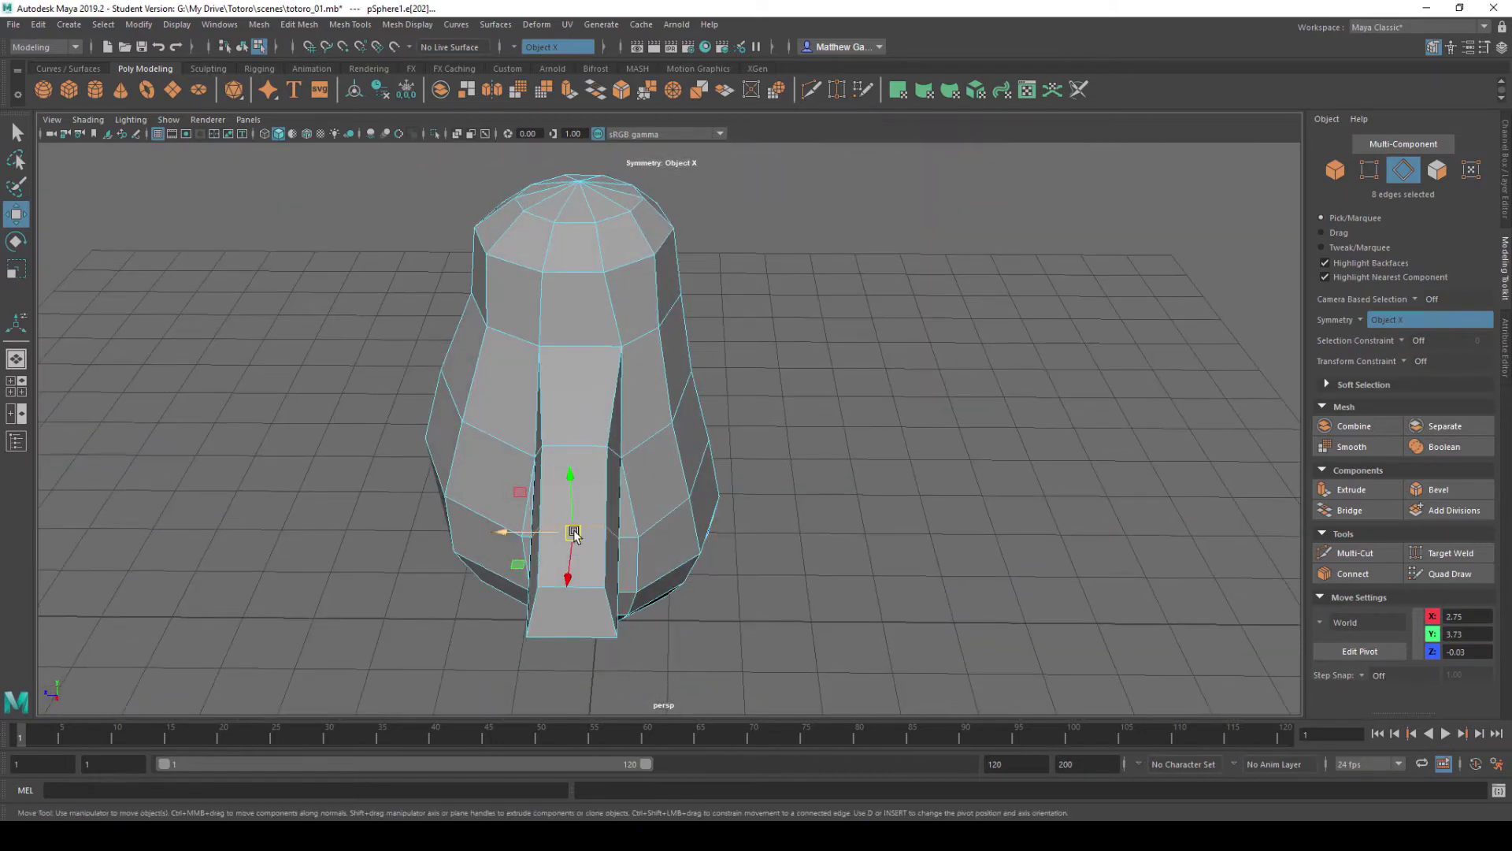
key(r)
drag(508, 535, 531, 347)
click(588, 352)
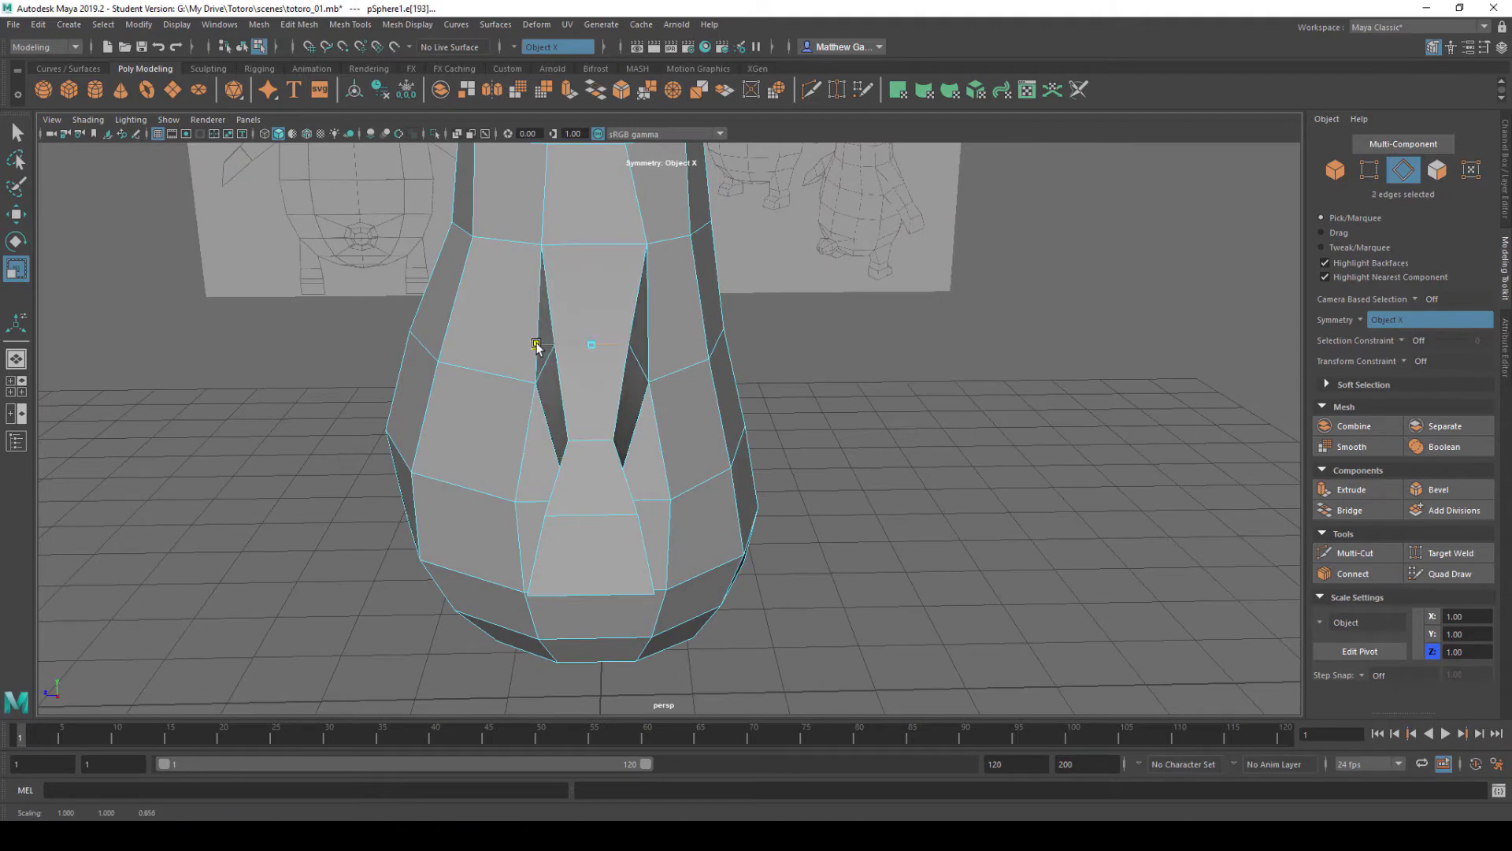
- Move the vertex on the side of the head slightly to refine the outline above the arm
click(769, 384)
alt+drag(769, 384, 625, 398)
right_drag(624, 365, 592, 350)
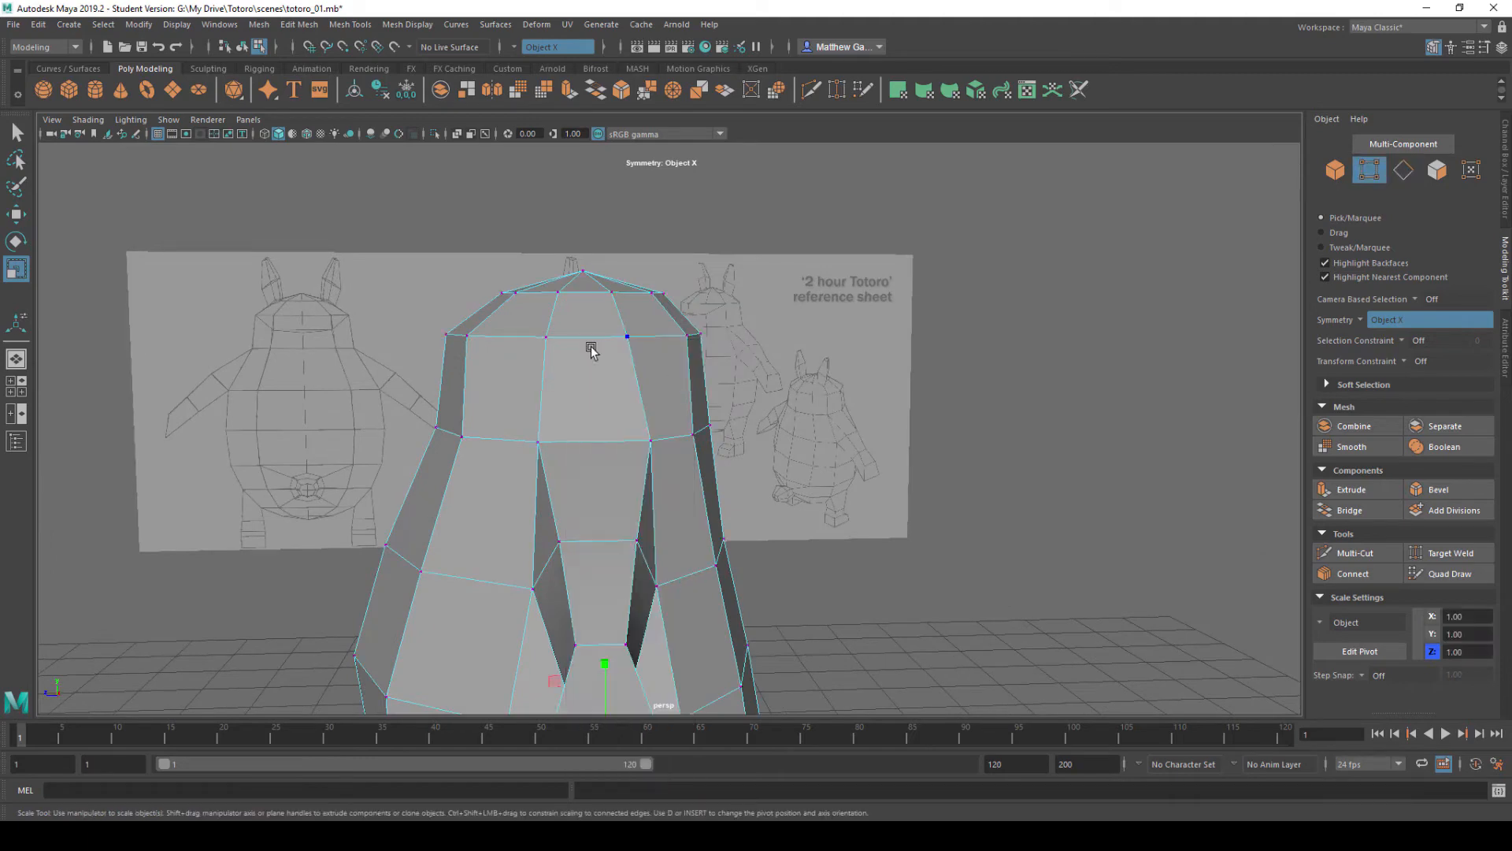
key(w)
drag(596, 335, 613, 347)
- Select the lower side face on each side of the body and start extruding the legs from them
click(929, 543)
alt+drag(928, 543, 742, 515)
scroll(697, 530, down, 3)
scroll(752, 441, up, 3)
right_drag(736, 501, 736, 487)
click(737, 495)
scroll(919, 449, down, 3)
alt+drag(918, 449, 1117, 413)
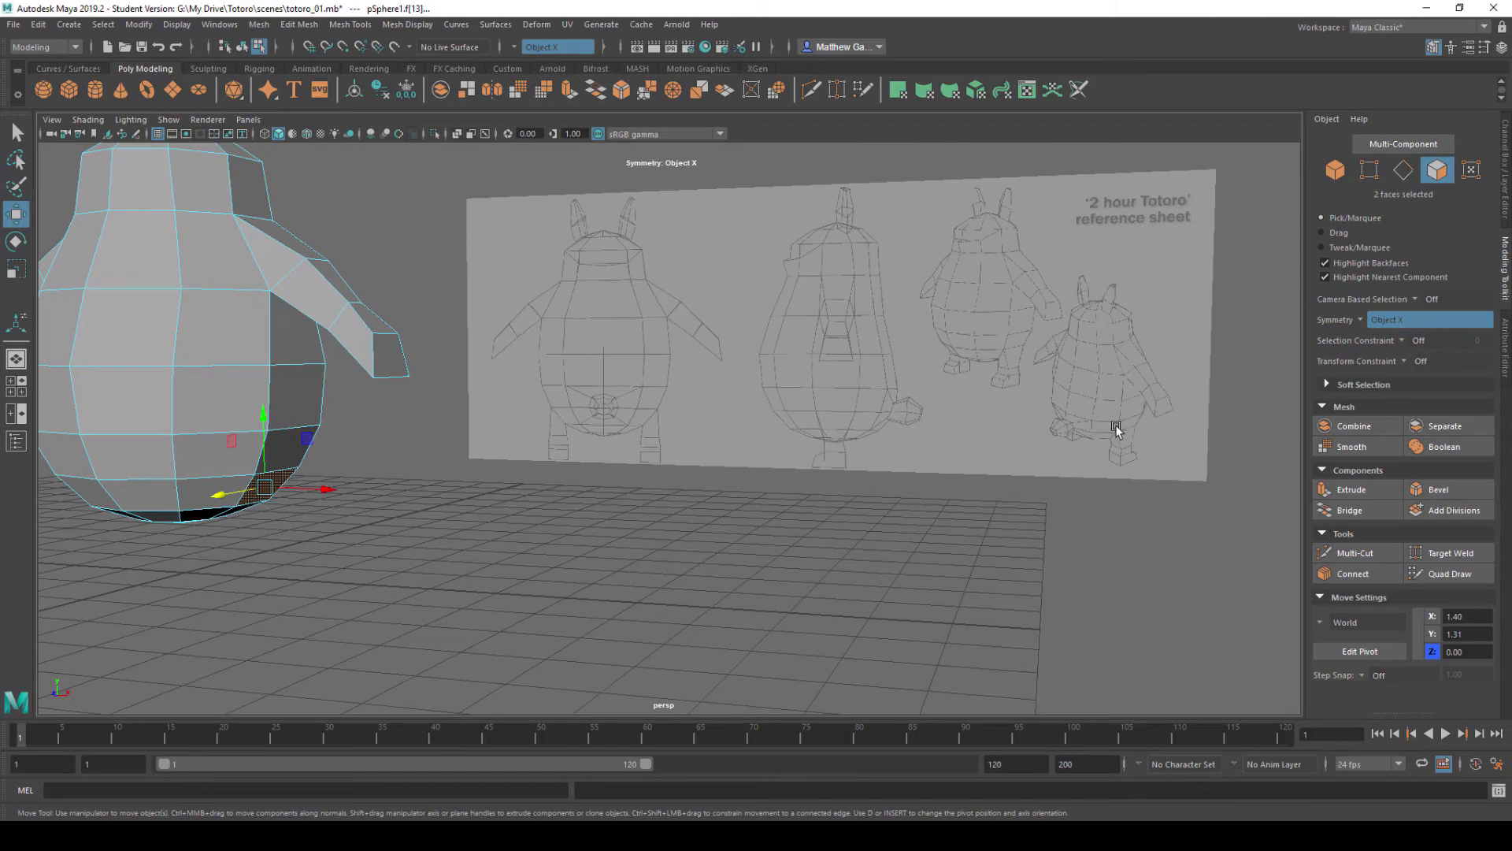
alt+drag(334, 479, 824, 483)
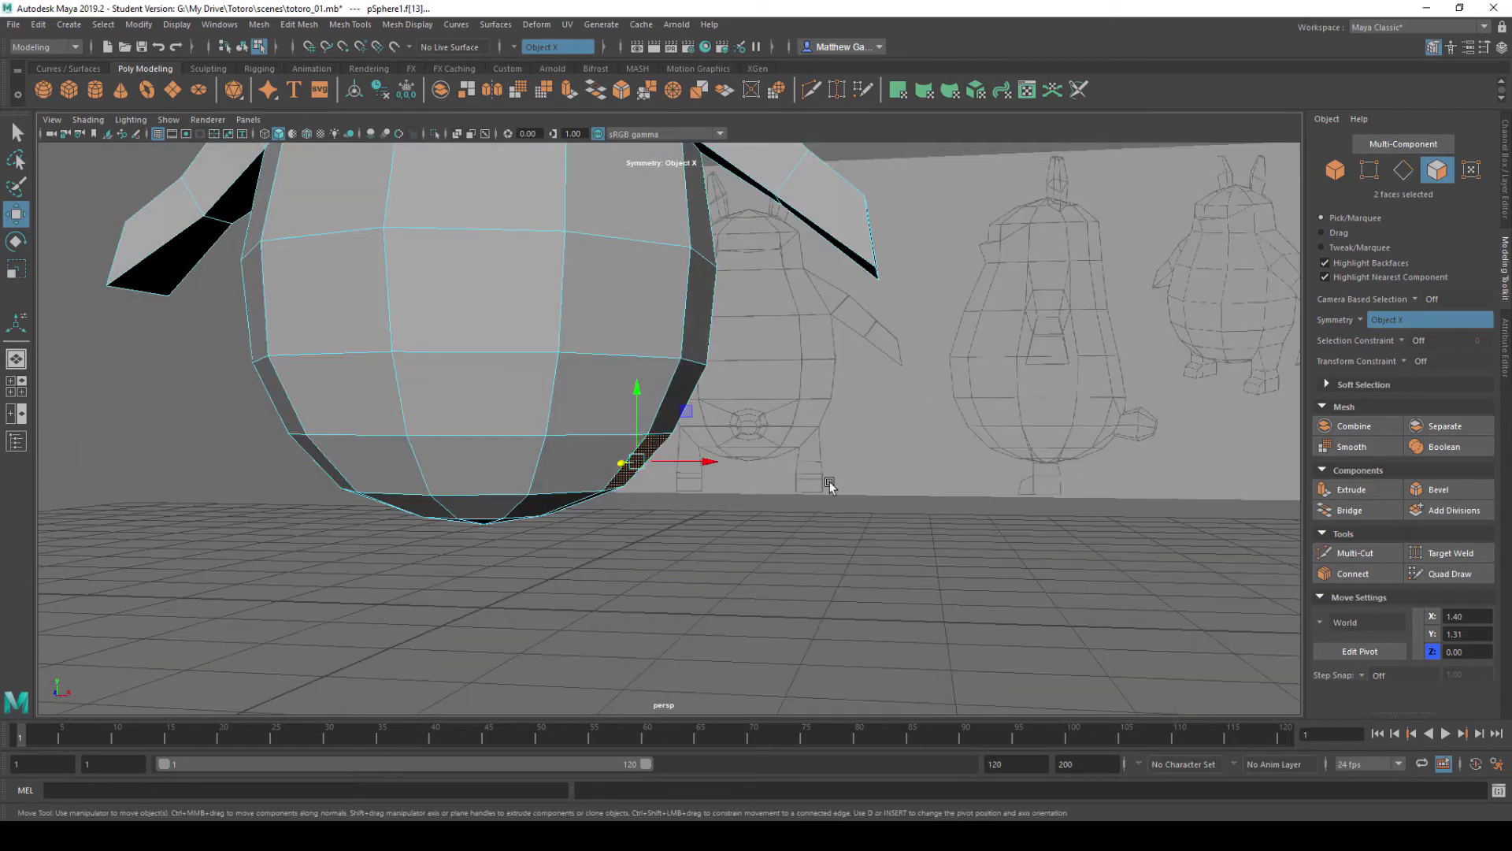
click(1353, 491)
drag(302, 490, 158, 568)
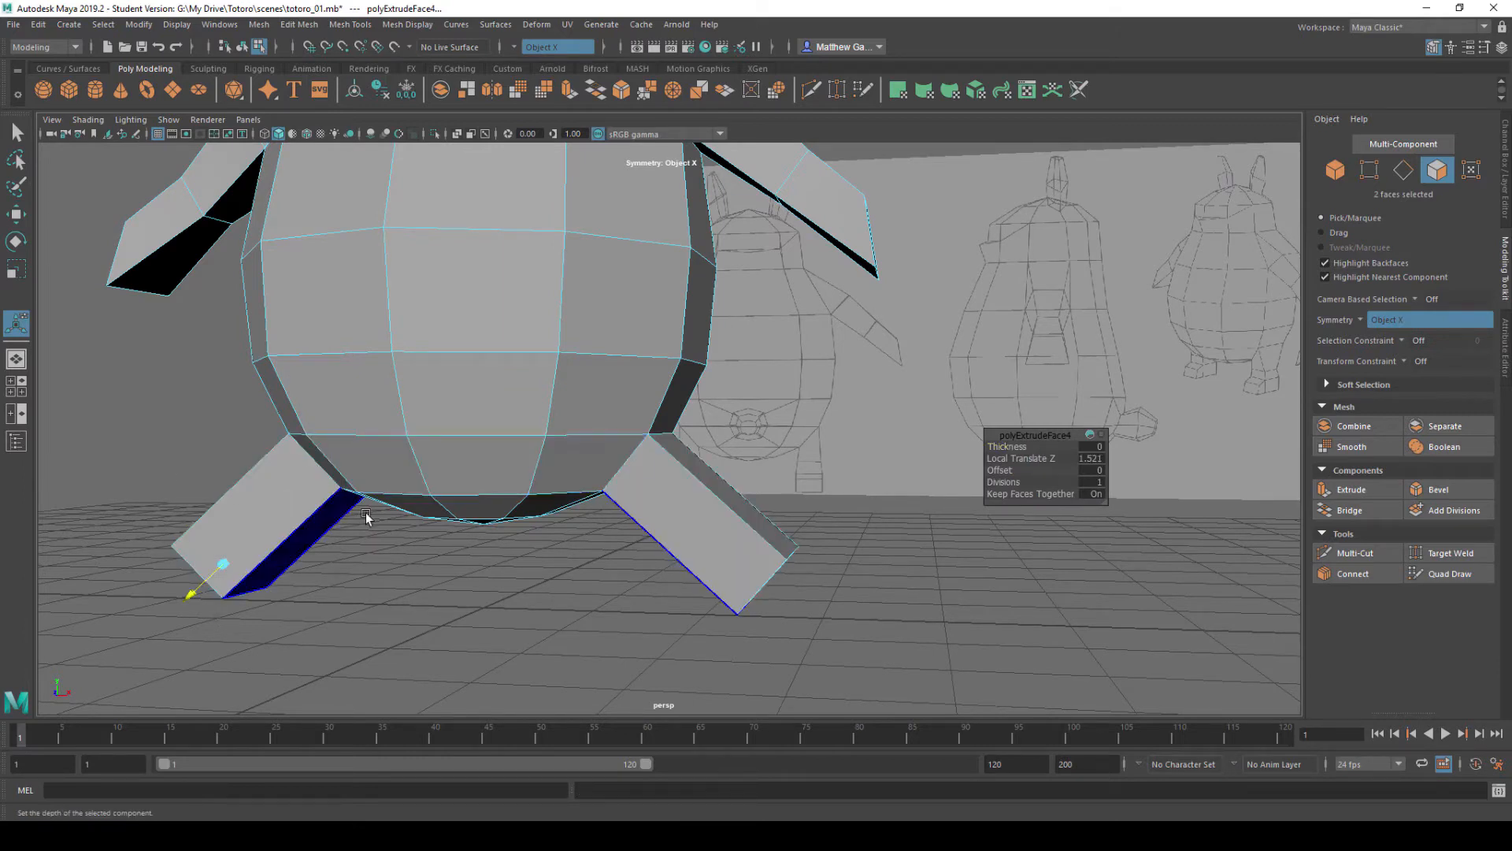
key(ctrl+z)
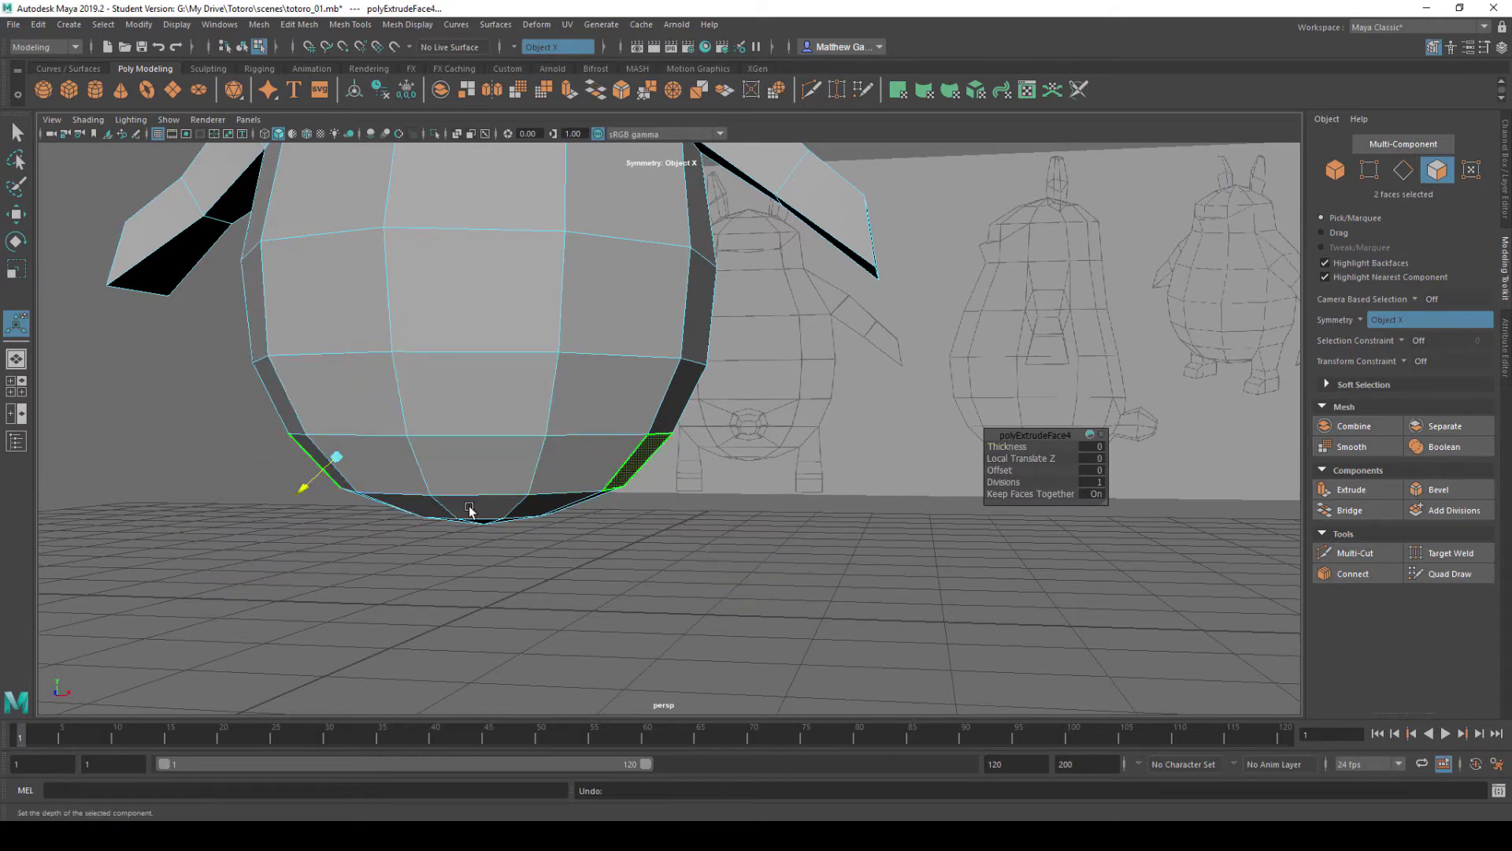
drag(306, 493, 218, 558)
key(ctrl+z)
- Pull the extruded leg faces straight down along Y and grid-snap them to Y 0
key(w)
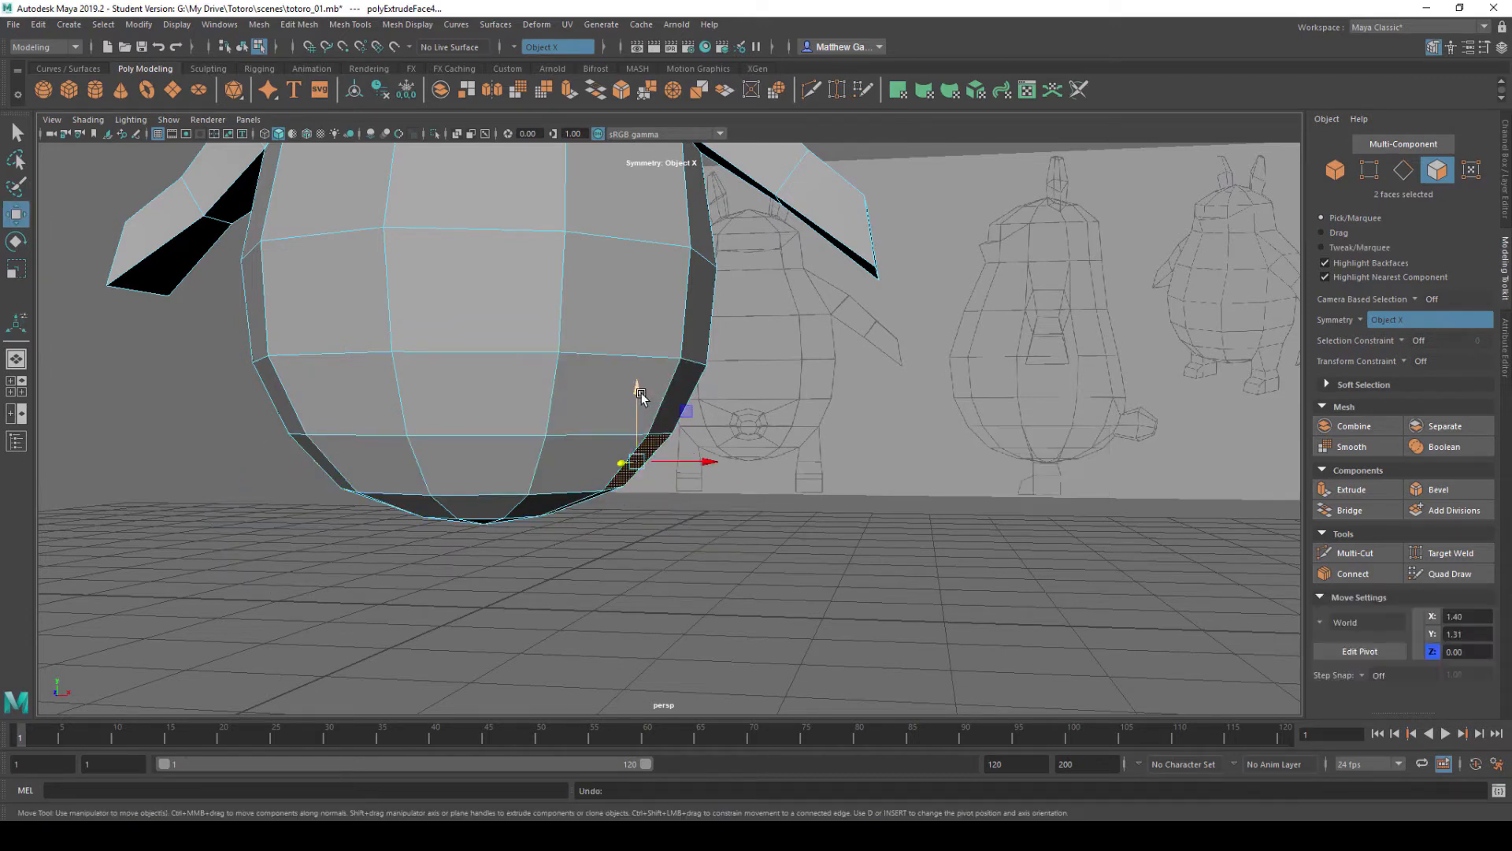
drag(639, 391, 628, 571)
alt+middle_drag(699, 522, 744, 428)
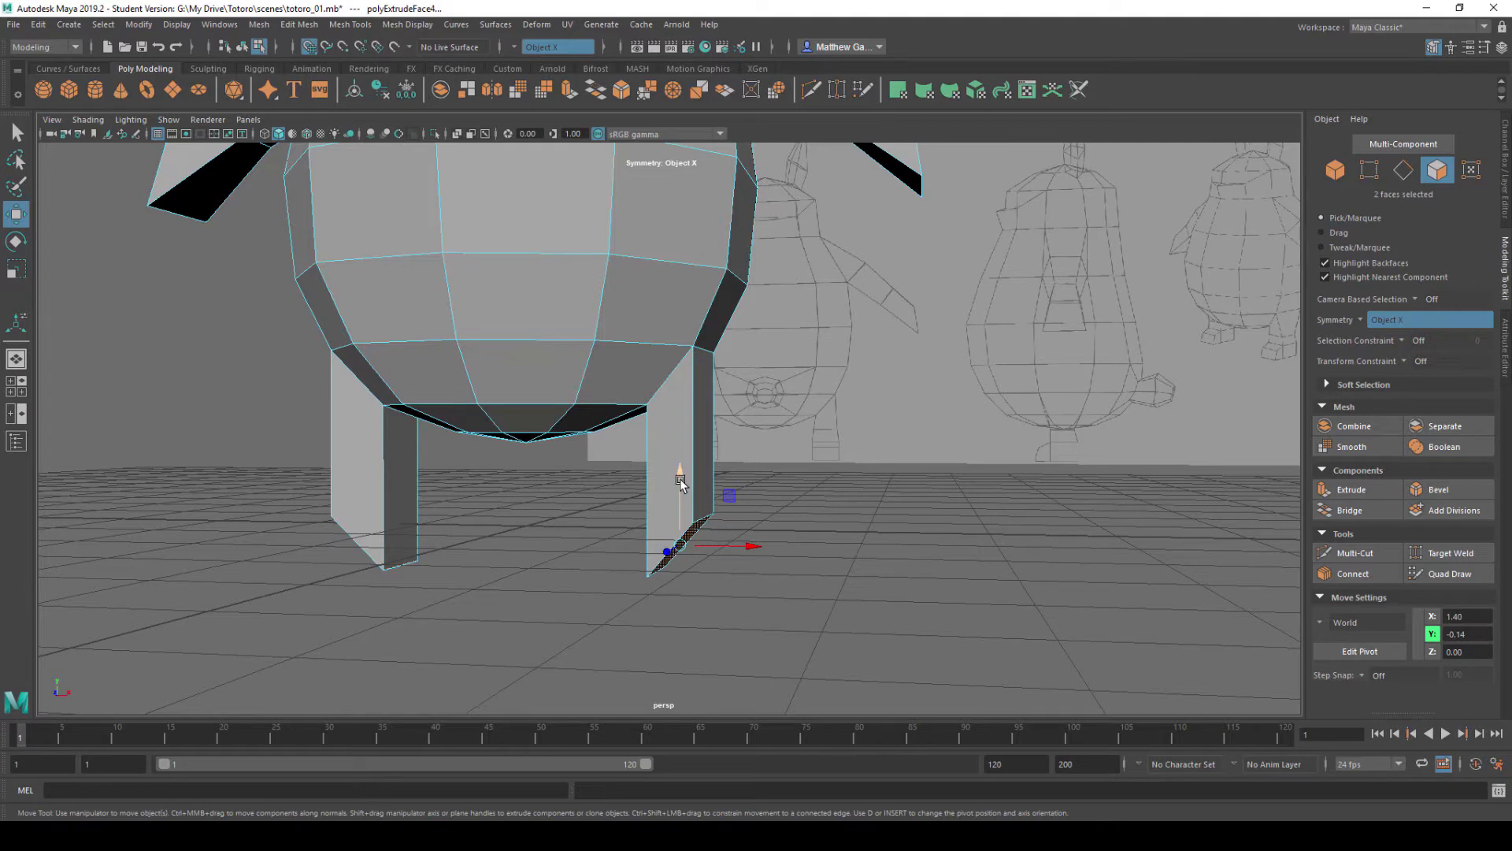
drag(681, 482, 621, 610)
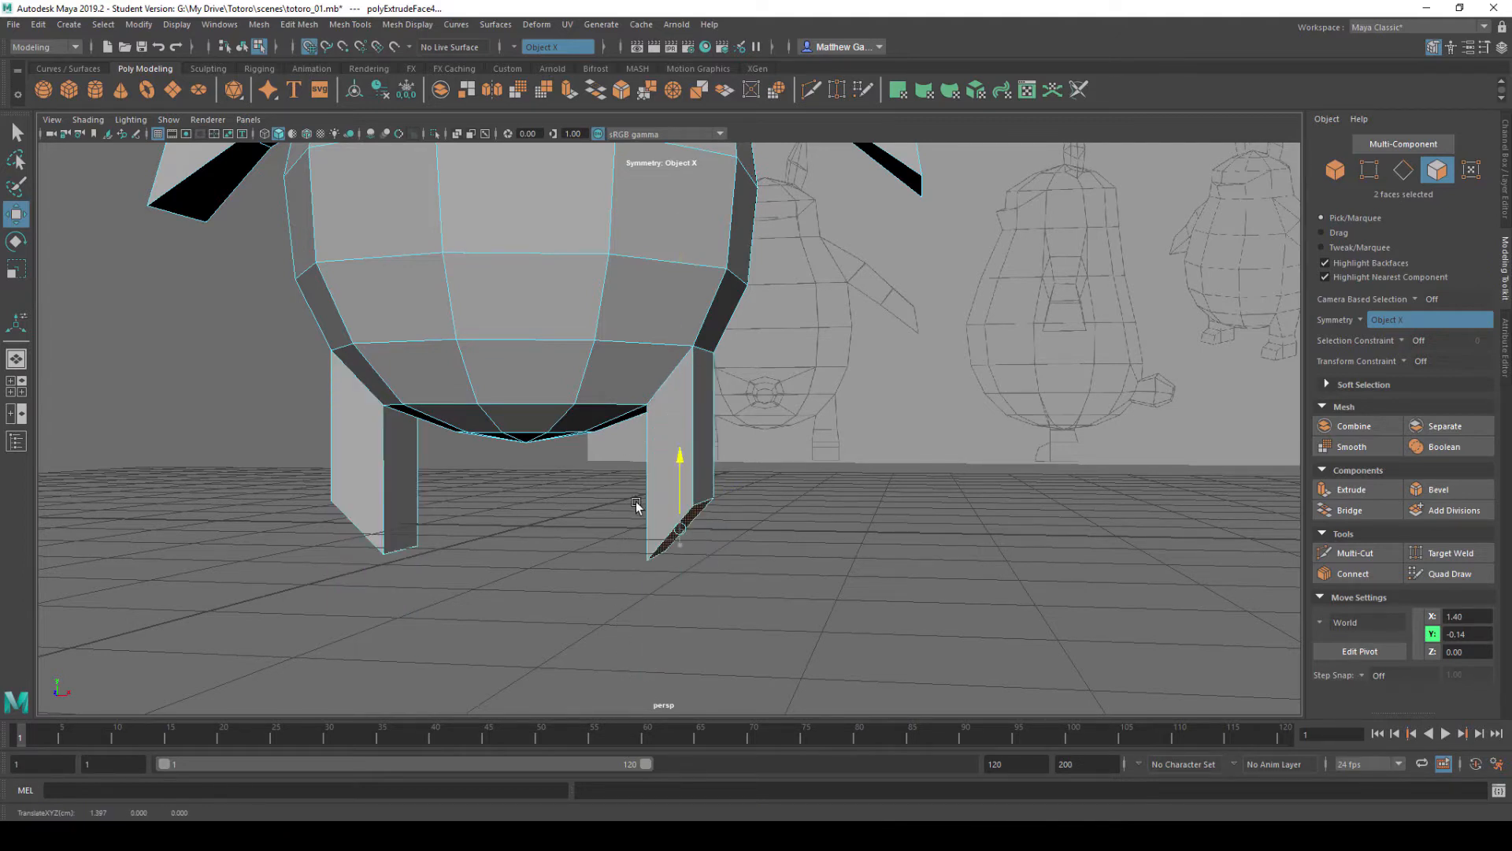
drag(635, 501, 630, 542)
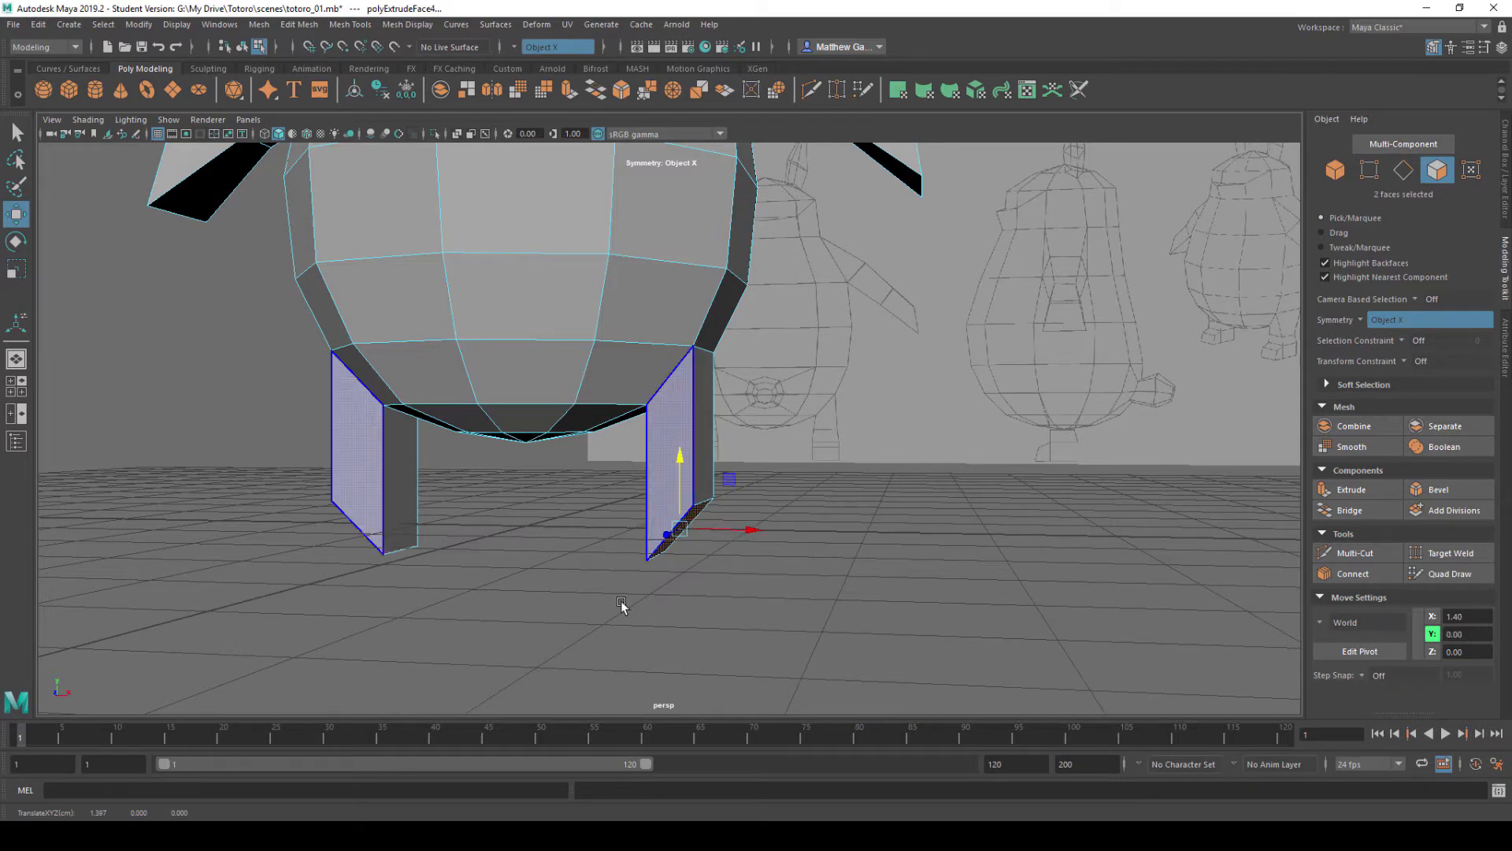
- Turn off Retain component spacing for the Move tool and grid-snap the leg bottom faces flat onto the ground grid
double_click(16, 214)
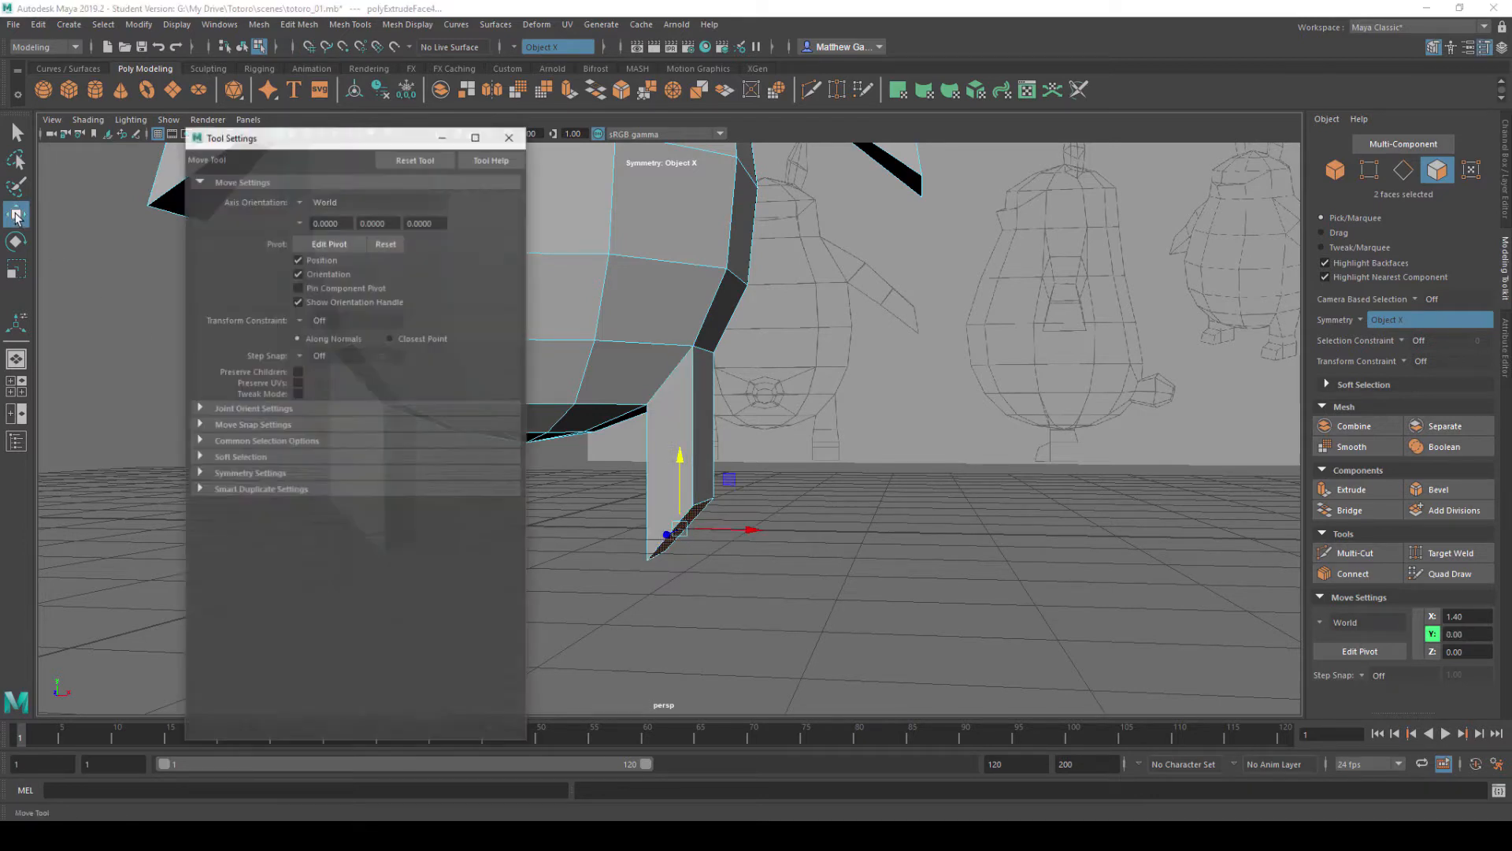
click(200, 425)
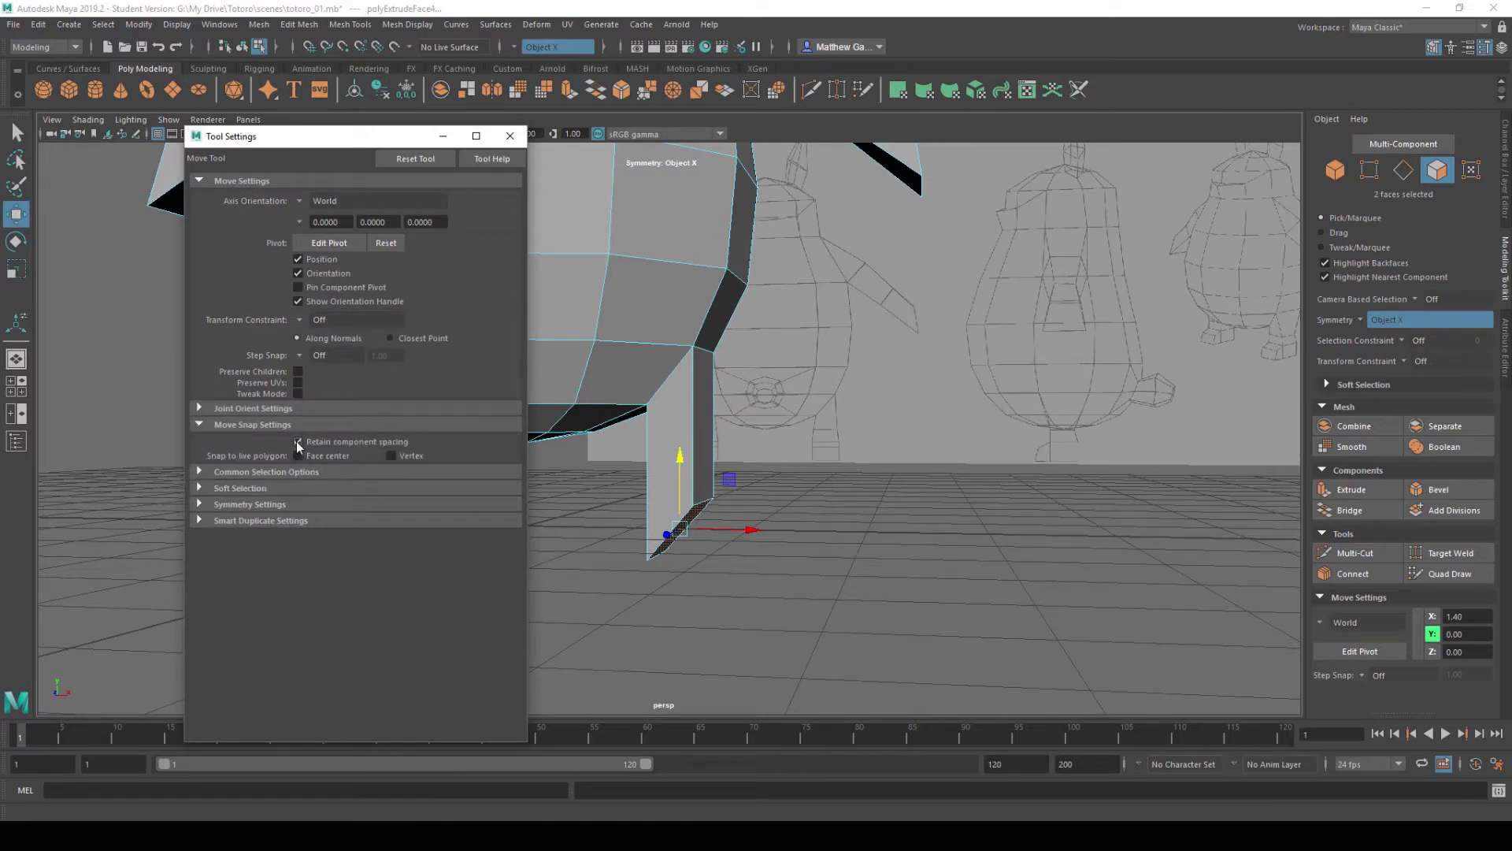
click(510, 136)
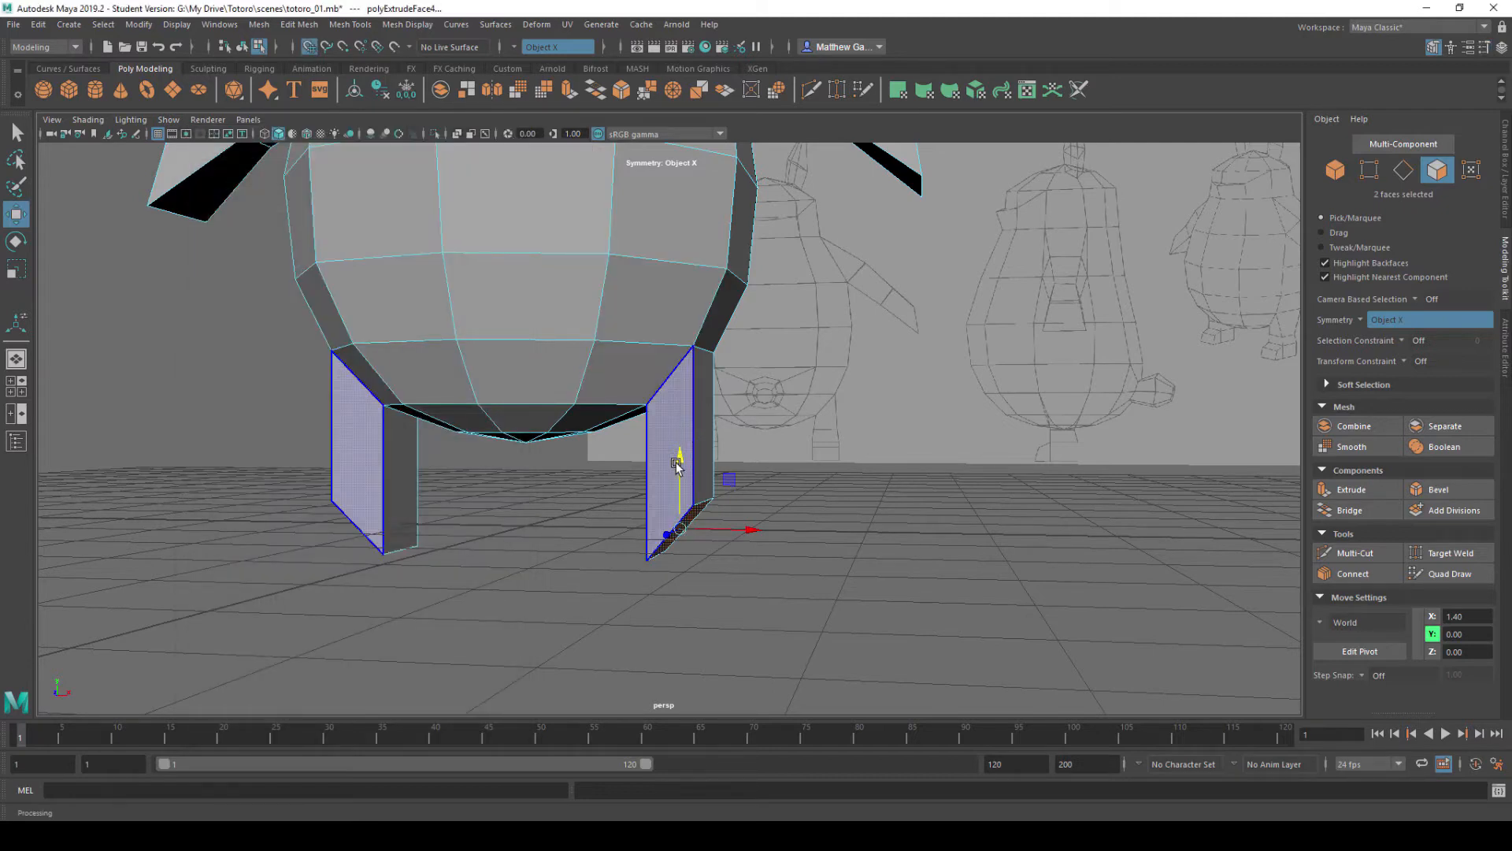
drag(676, 463, 679, 397)
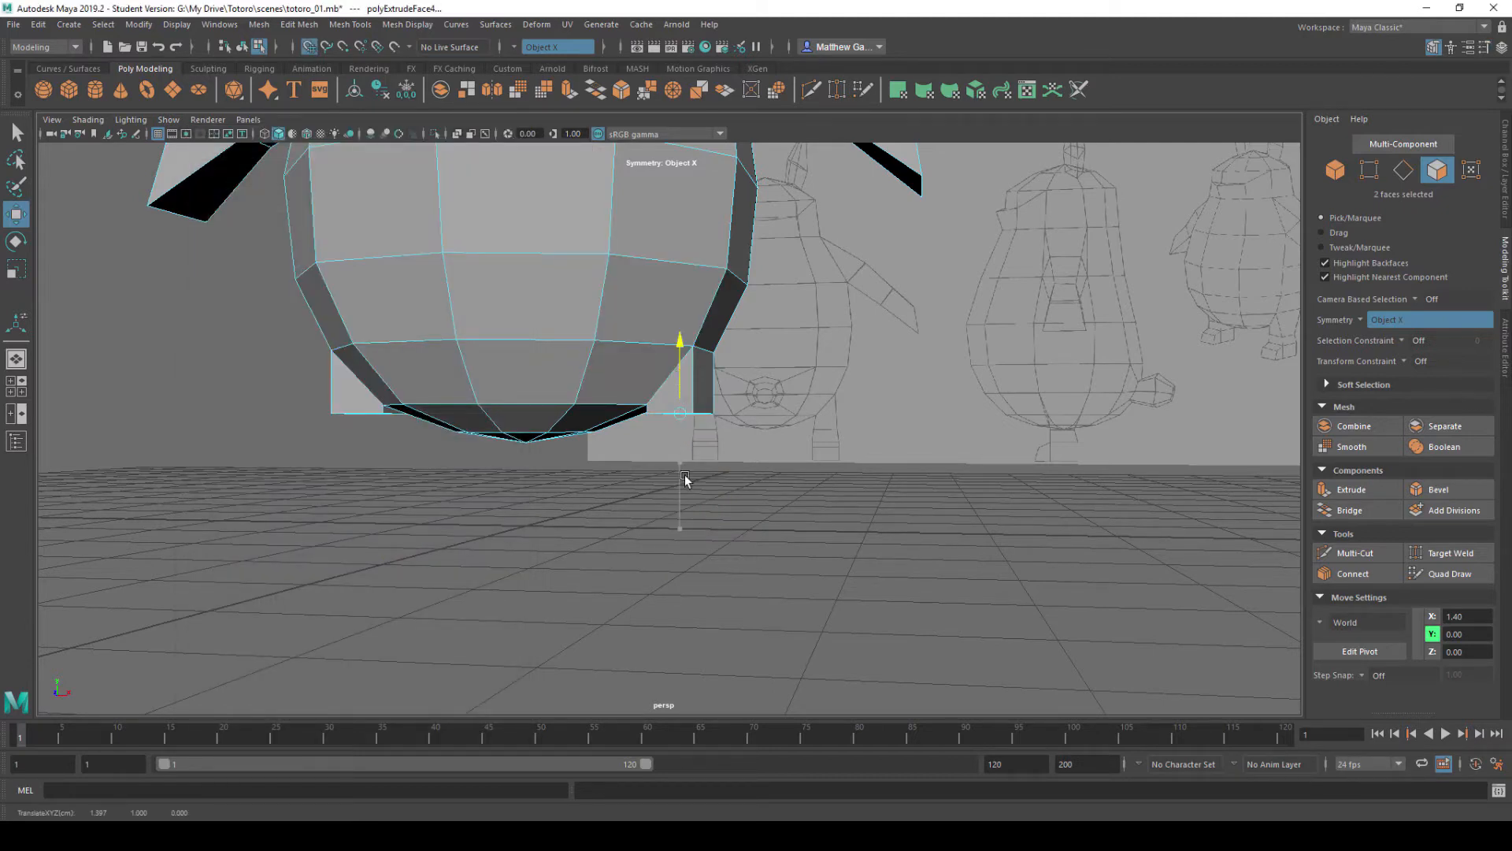
drag(684, 479, 685, 523)
- Widen the outer top and bottom edges of each leg by scaling them about 1.07 along Z
alt+drag(712, 453, 761, 304)
scroll(658, 376, up, 3)
right_drag(762, 304, 753, 284)
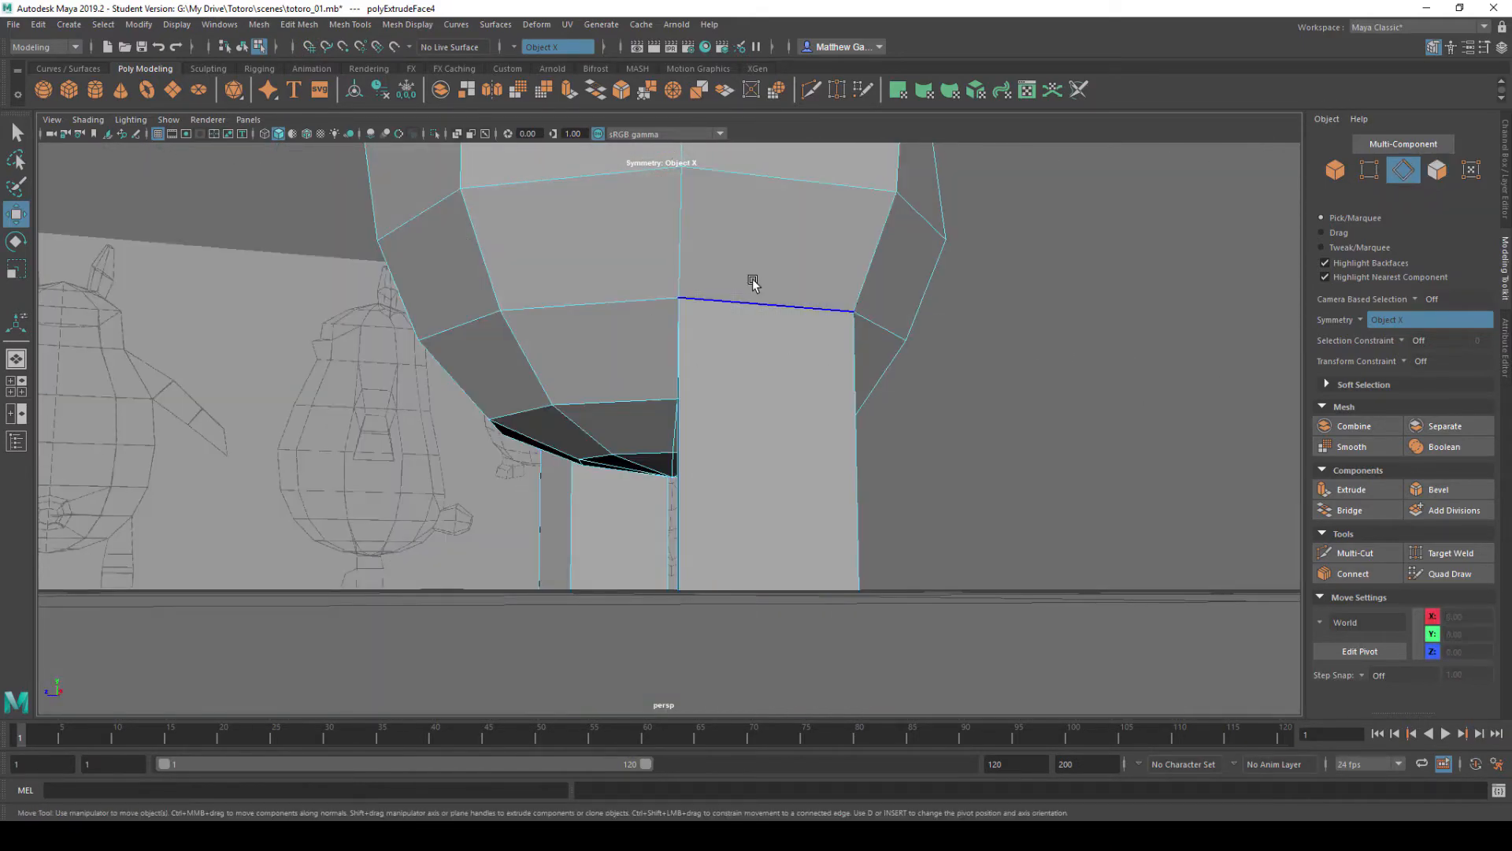
click(746, 305)
alt+drag(746, 306, 685, 395)
key(r)
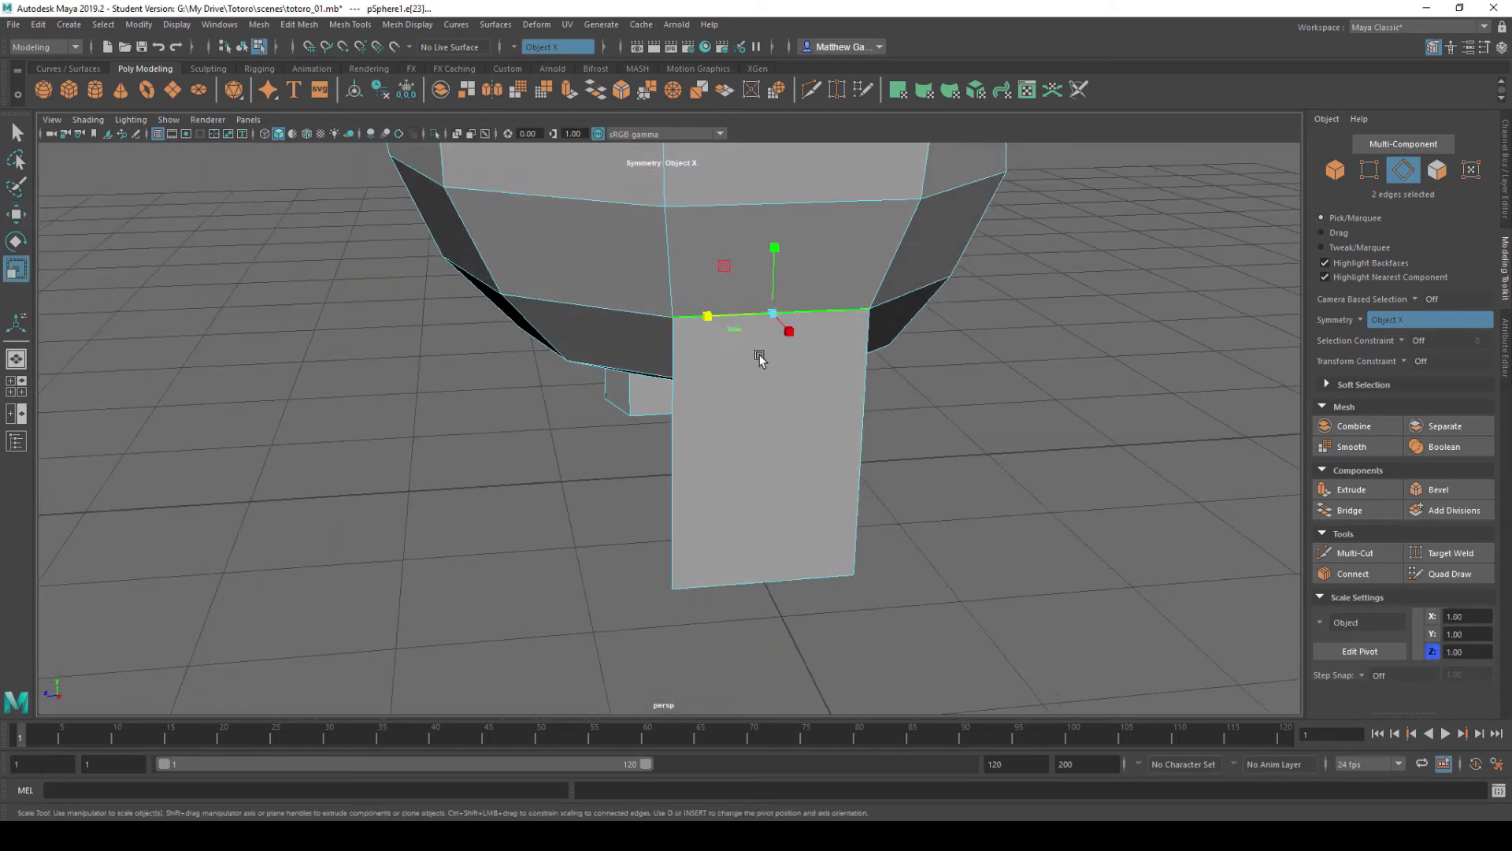
alt+drag(755, 481, 849, 561)
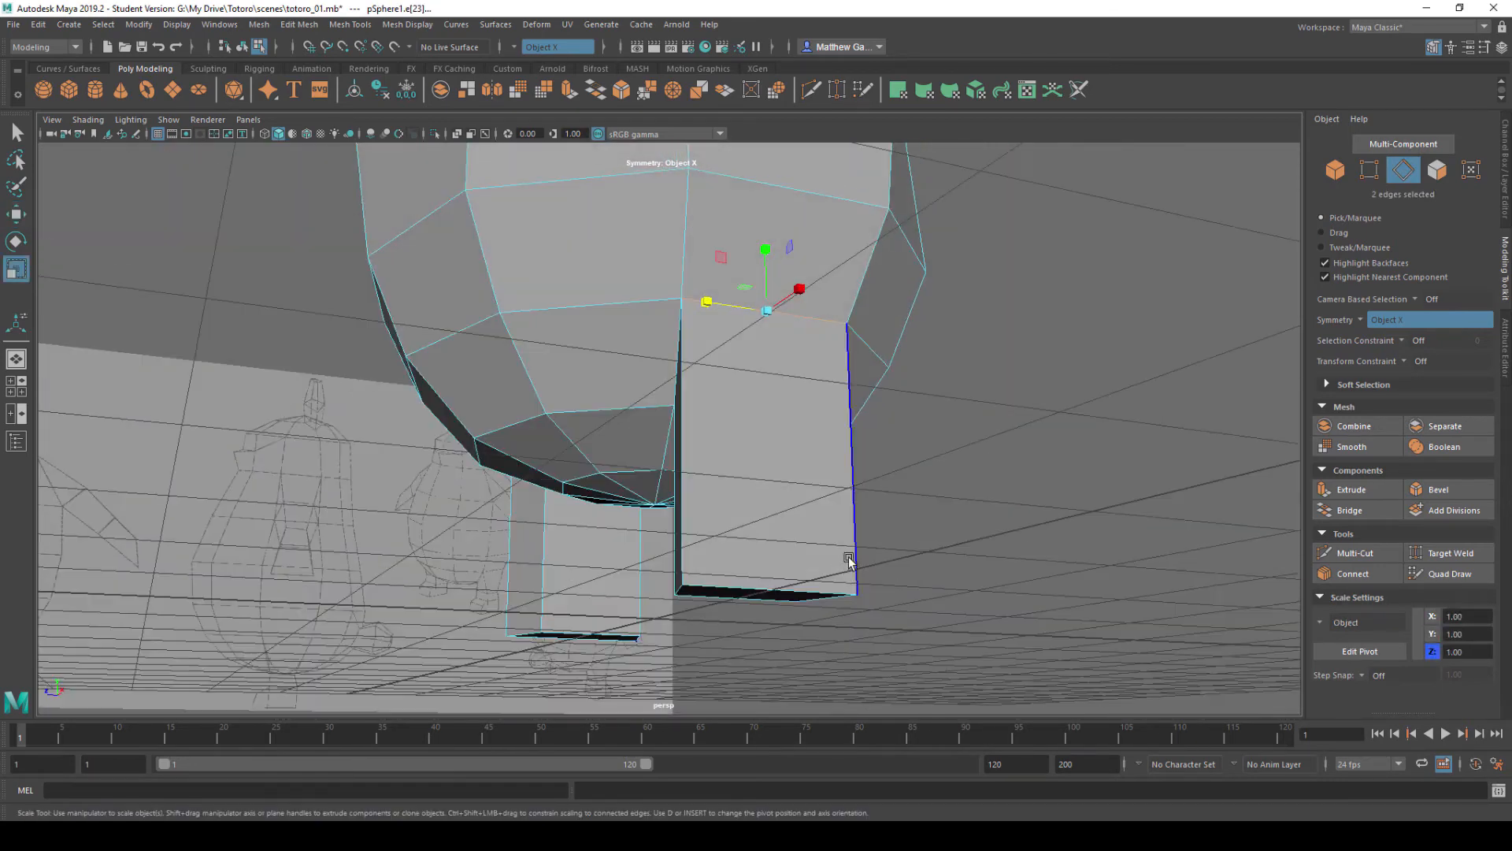
shift+click(757, 591)
alt+drag(757, 592, 730, 460)
alt+drag(729, 460, 871, 297)
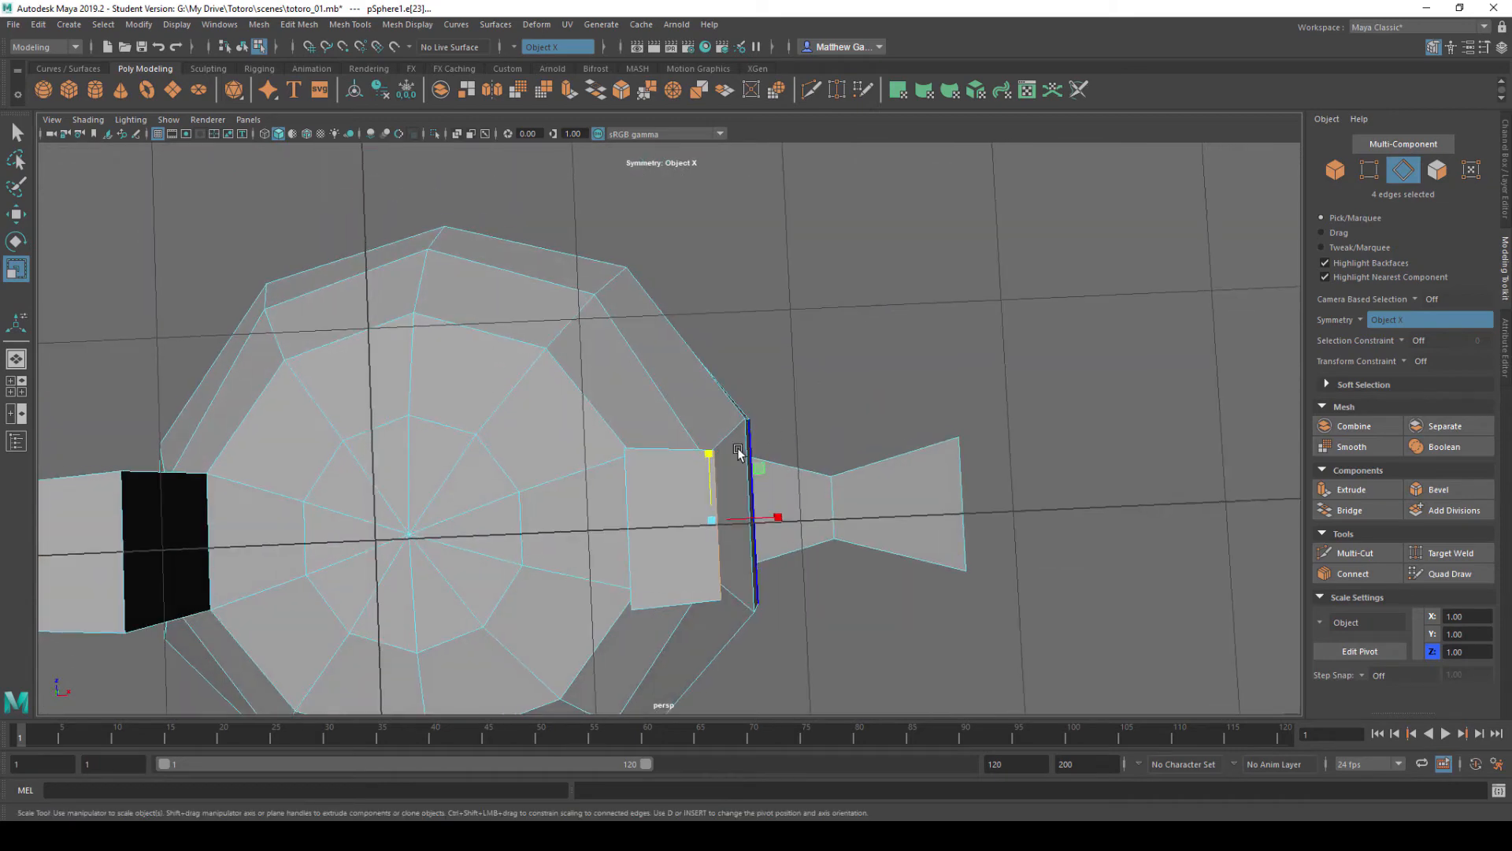
drag(701, 458, 706, 459)
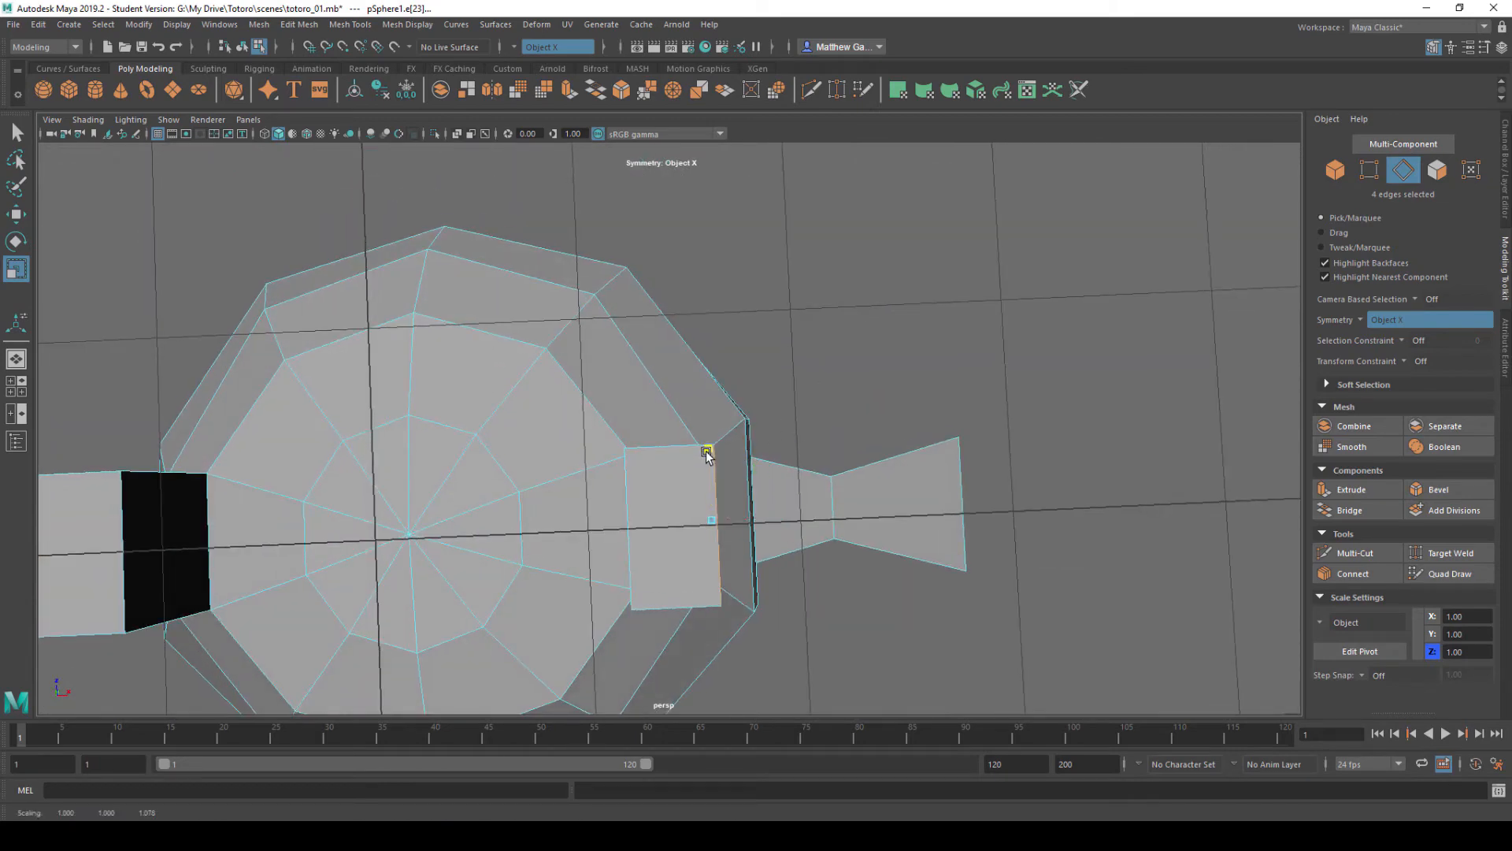
alt+drag(817, 363, 597, 624)
alt+right_drag(598, 624, 618, 500)
alt+drag(619, 501, 697, 470)
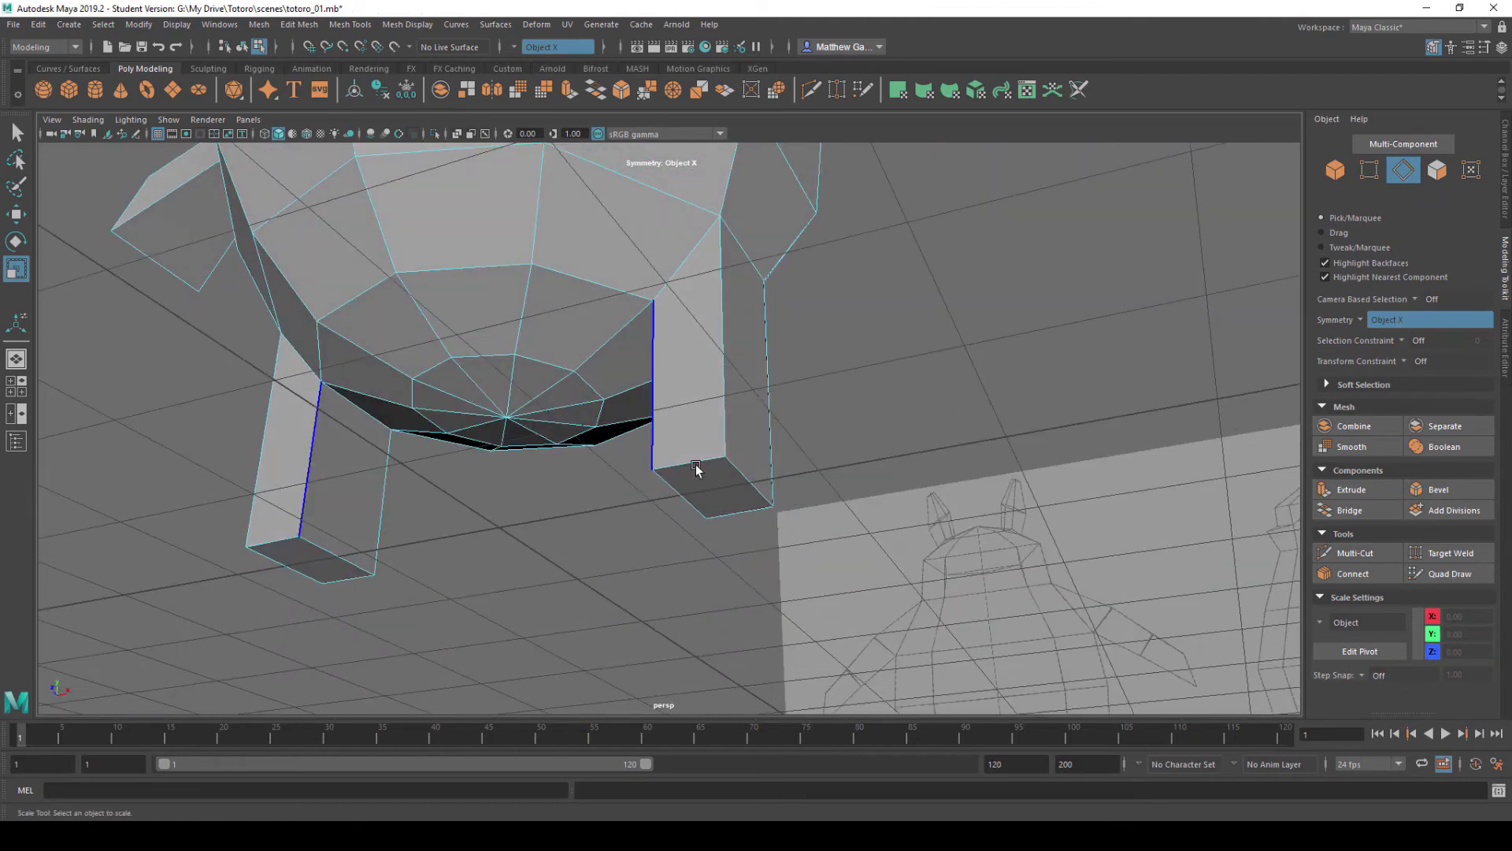
- Select the bottom faces of both legs and raise them along Y to about 0.72, matching the front-view reference
right_click(736, 479)
click(734, 482)
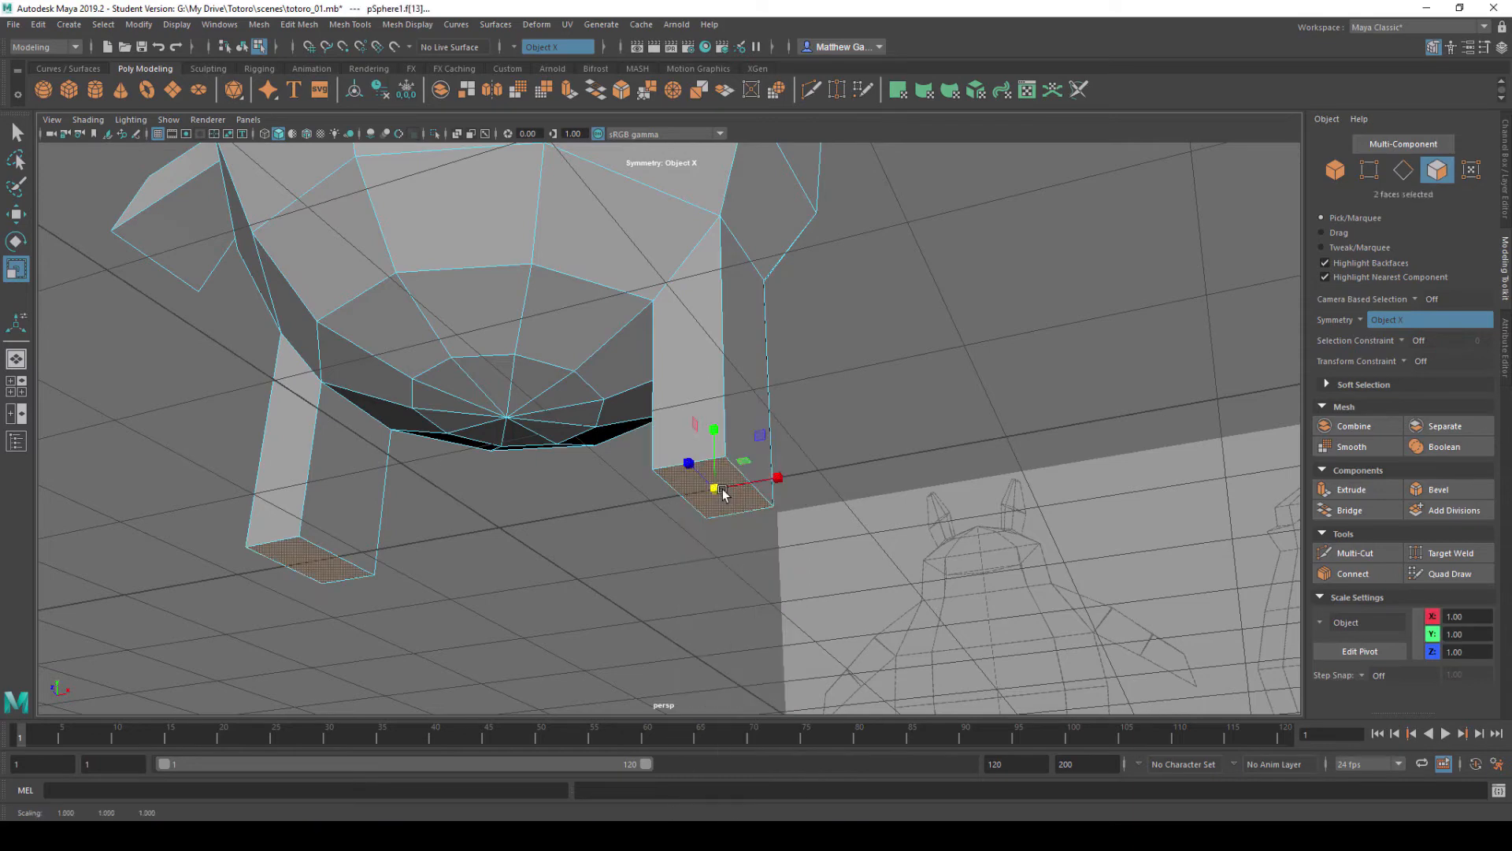
key(w)
drag(714, 429, 723, 361)
alt+drag(727, 365, 700, 395)
key(space)
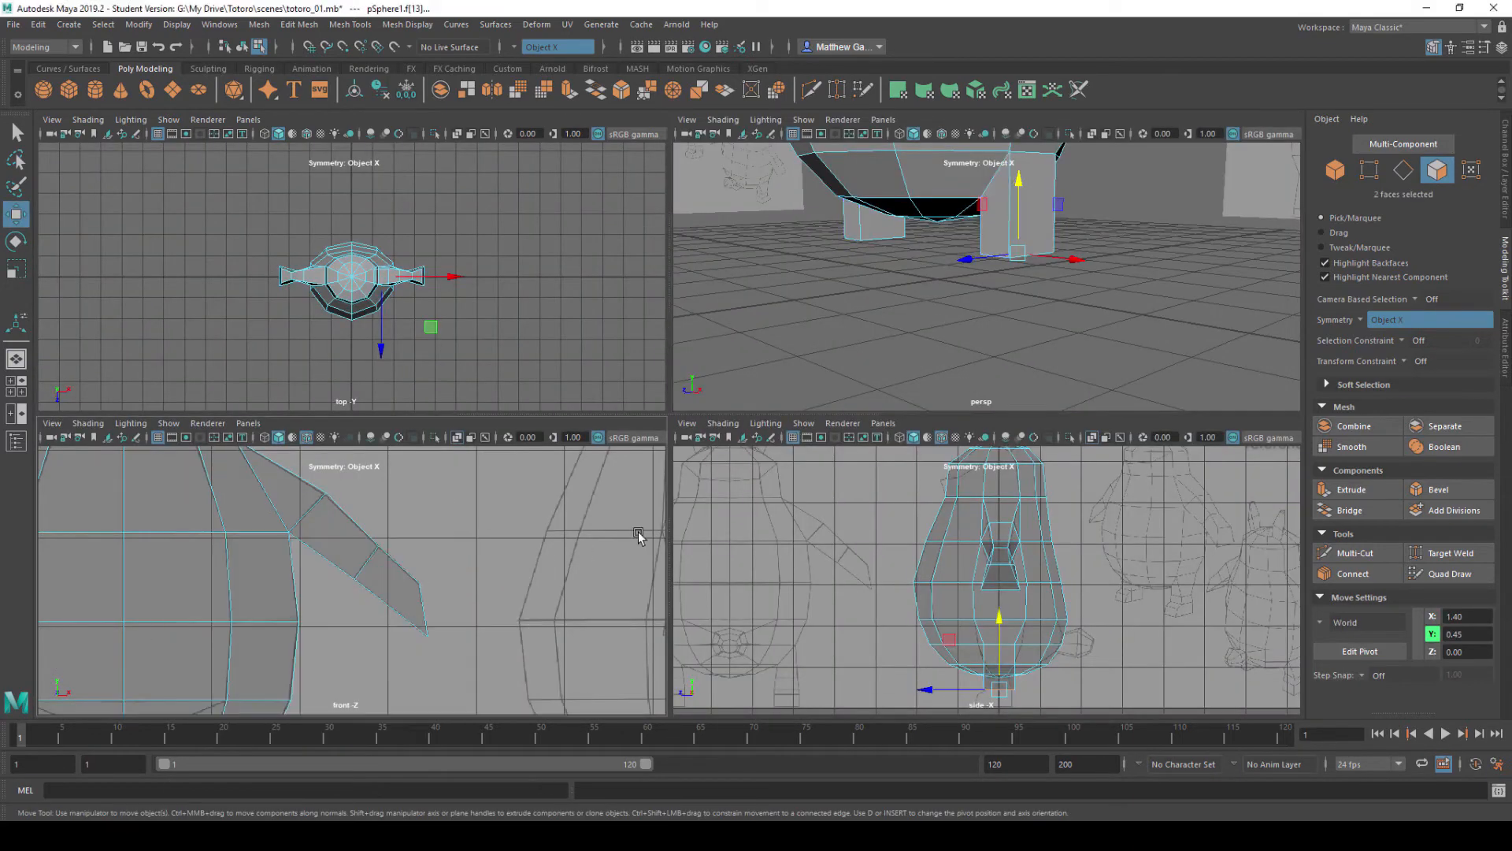
key(space)
scroll(666, 488, down, 5)
alt+middle_drag(671, 479, 727, 380)
scroll(670, 496, up, 1)
drag(645, 499, 640, 459)
alt+right_drag(633, 465, 675, 453)
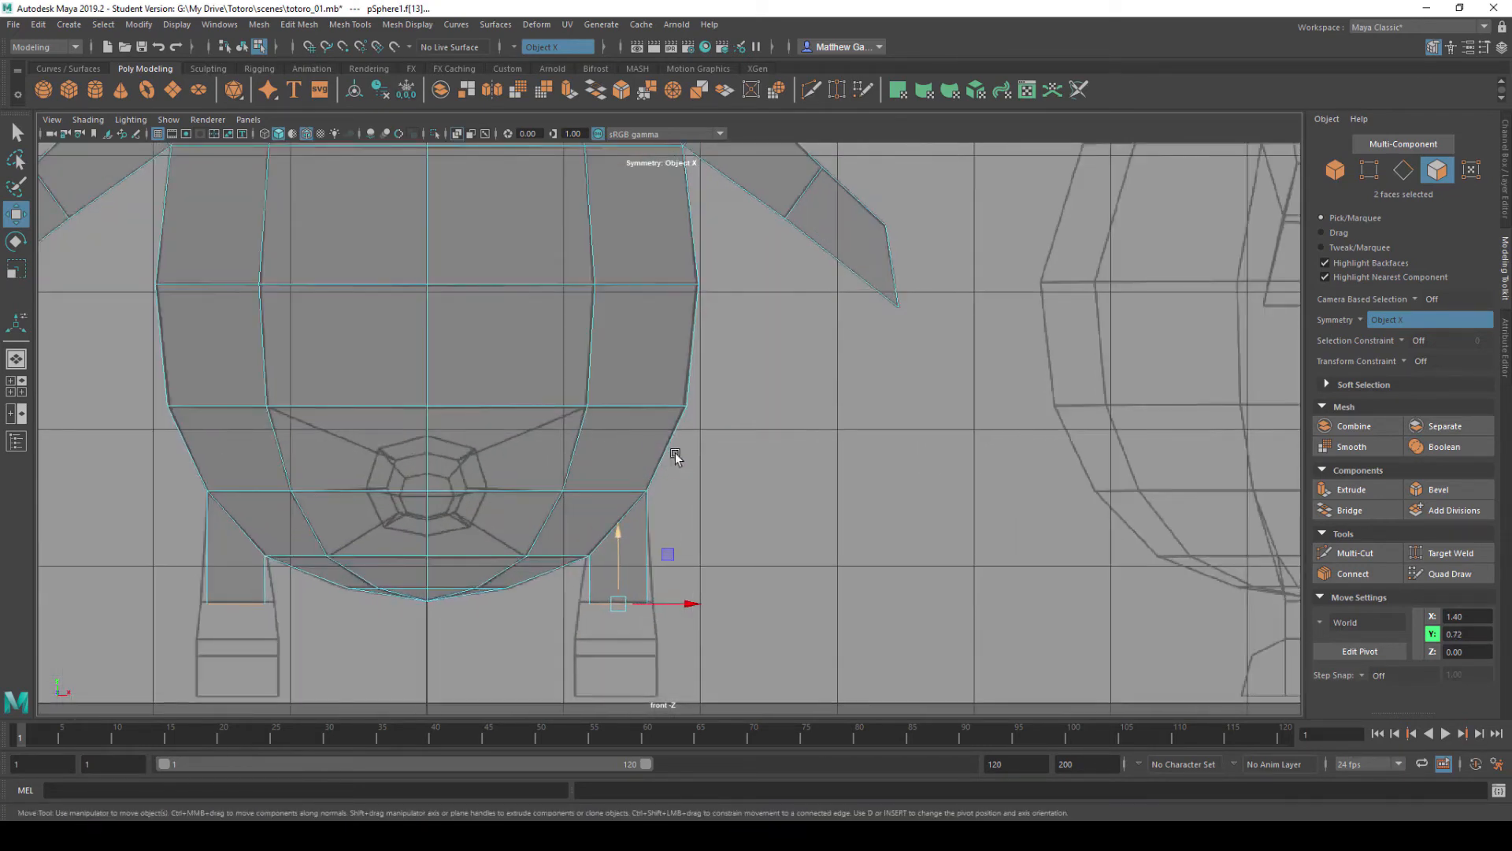
- Widen the leg bottom faces along X to fit the leg outline in the front reference
alt+middle_drag(685, 438, 718, 392)
key(r)
drag(719, 557, 744, 557)
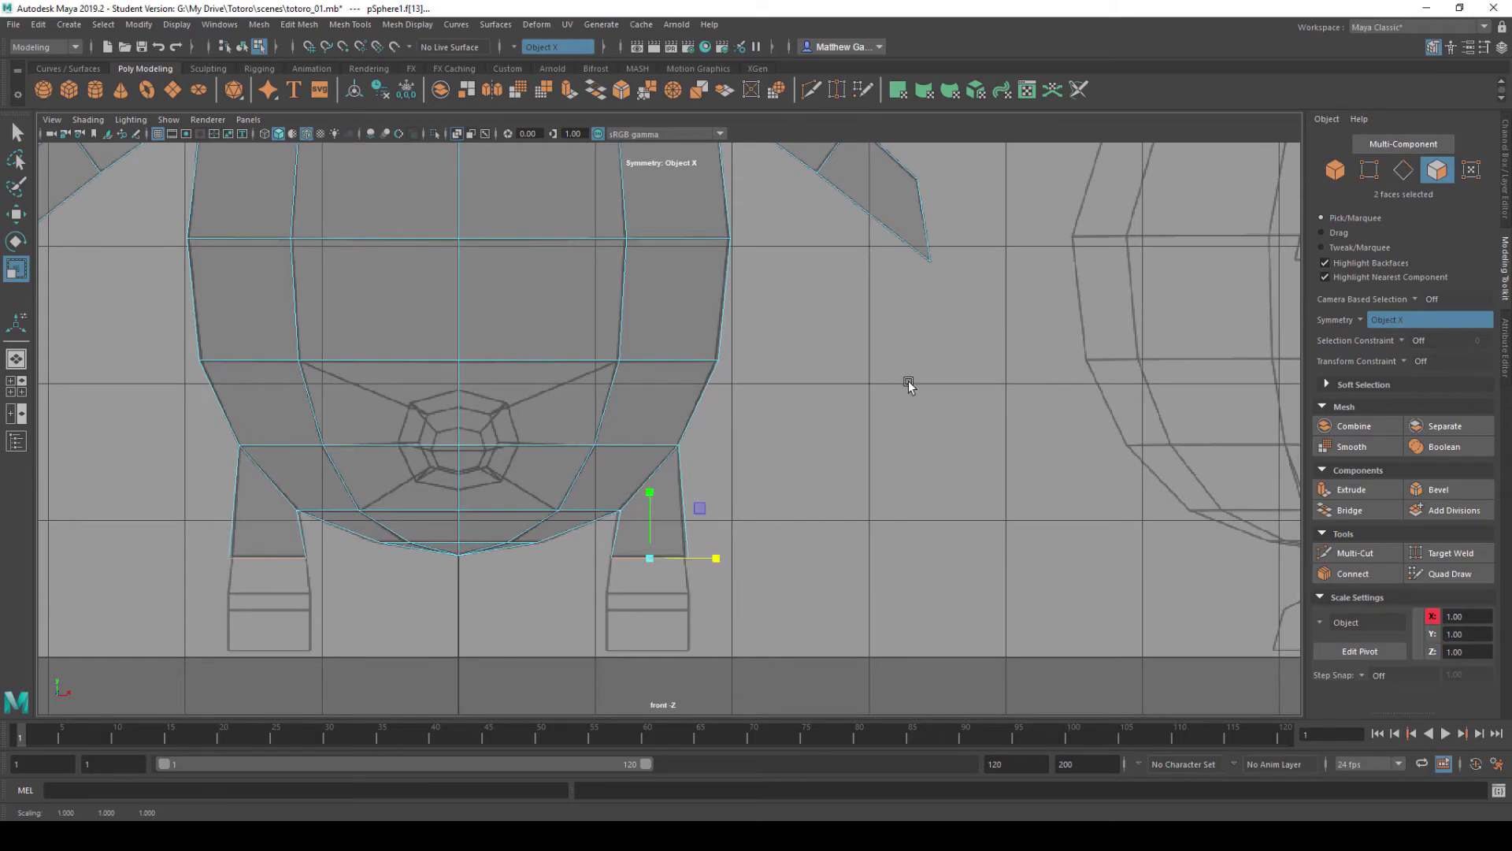
- Extrude the leg bottom faces straight down twice to add an ankle segment and a foot segment
key(space)
key(space)
alt+drag(938, 304, 856, 279)
key(w)
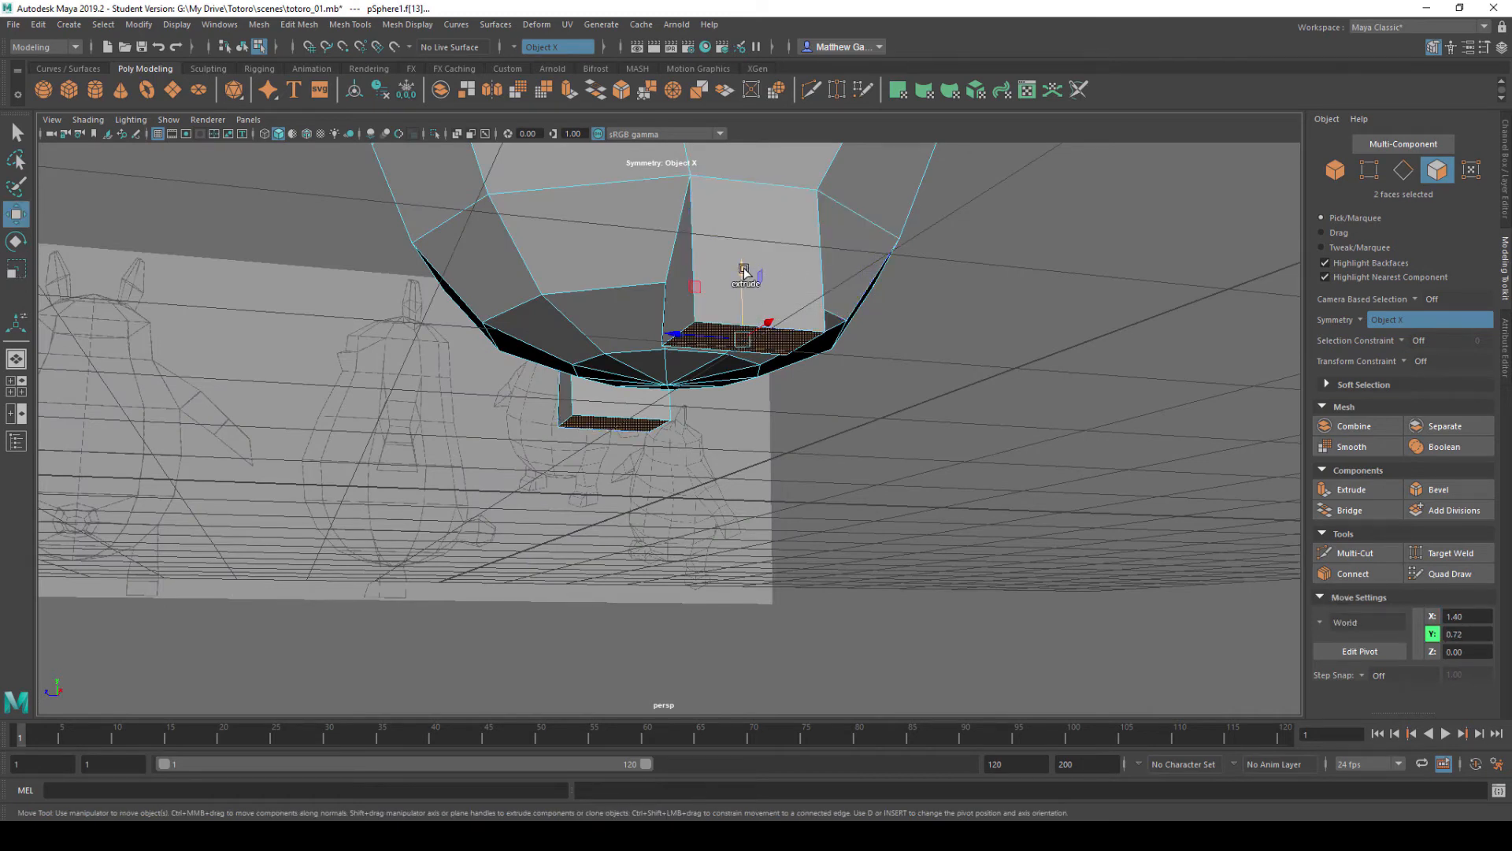
shift+drag(752, 287, 744, 338)
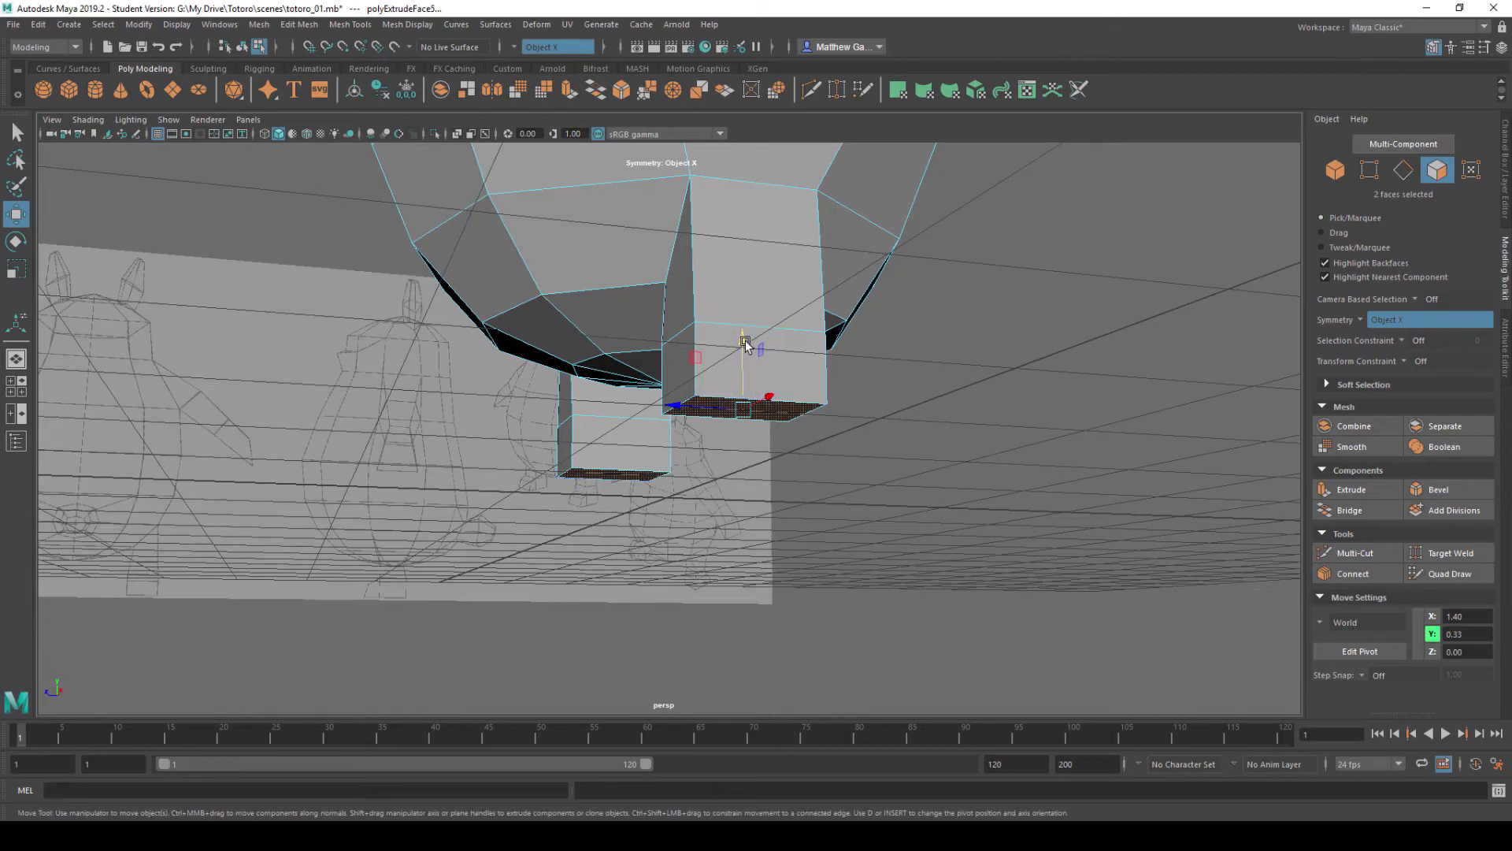
shift+drag(744, 339, 737, 423)
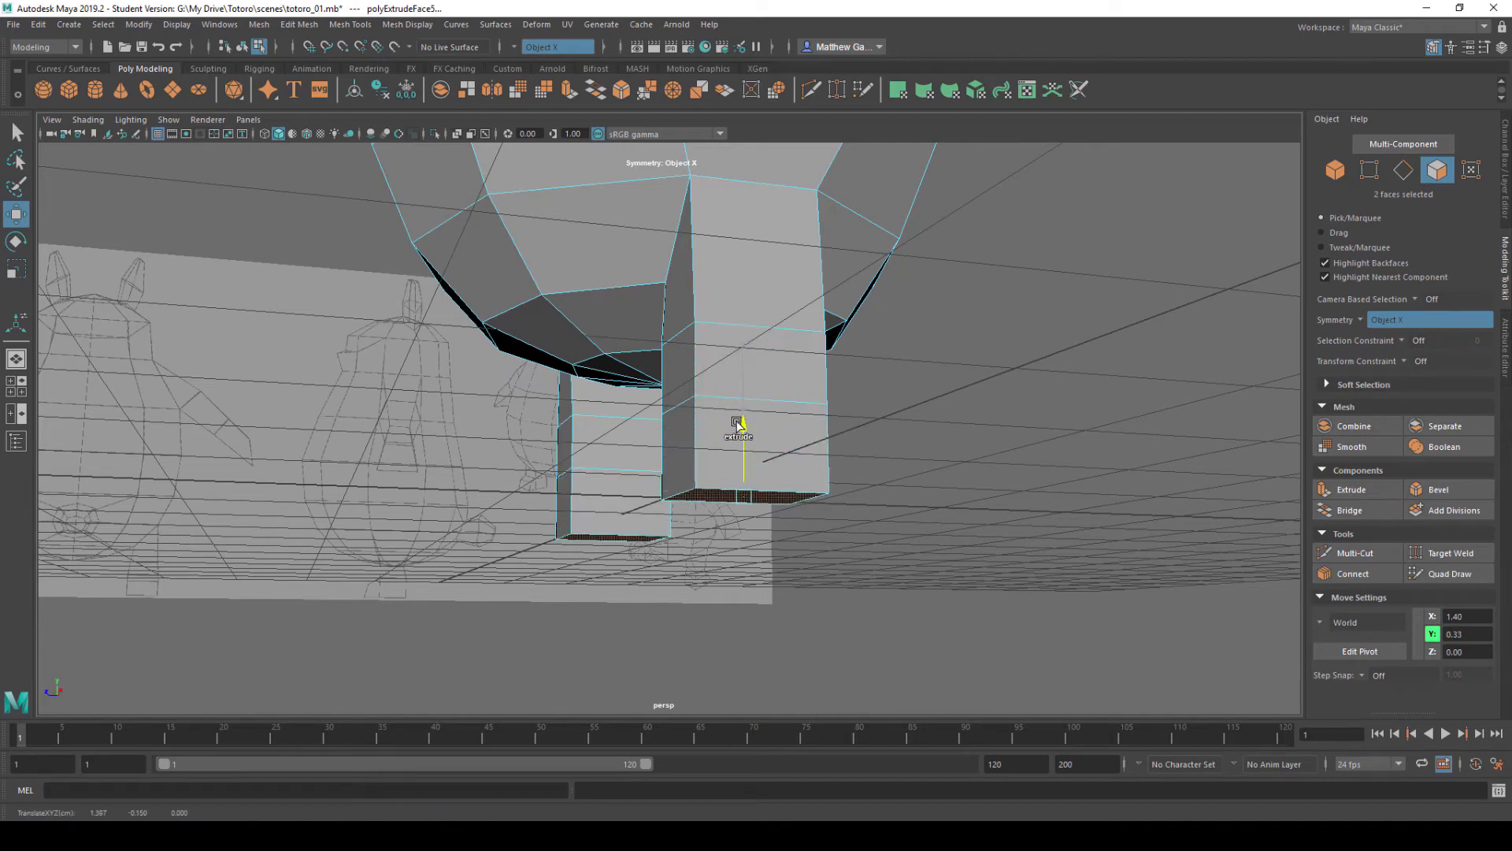
alt+drag(841, 423, 921, 428)
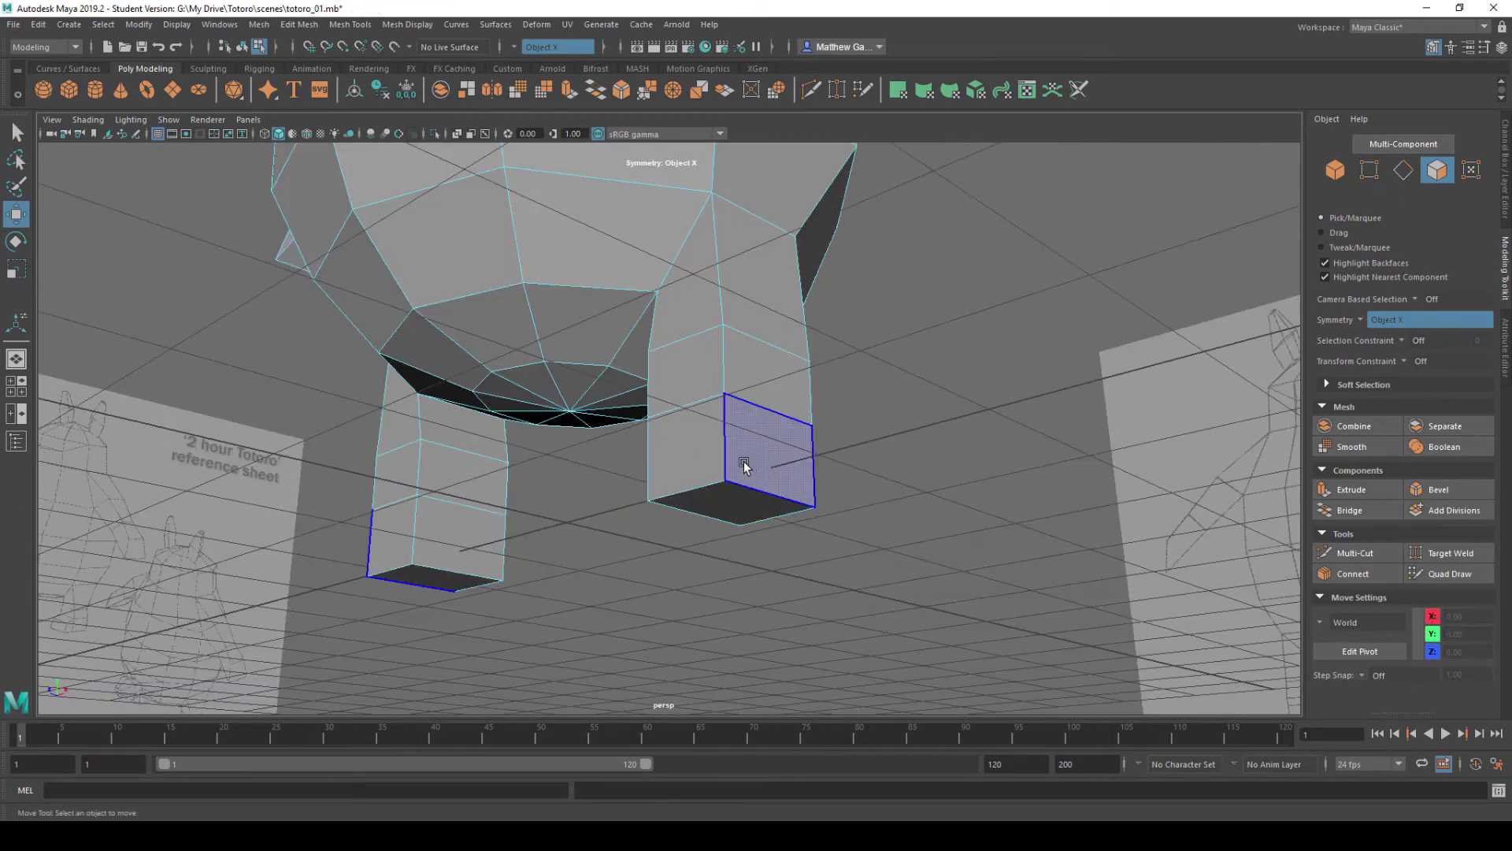
- Extrude the front faces of the lowest leg segments forward along Z to form the feet
click(666, 489)
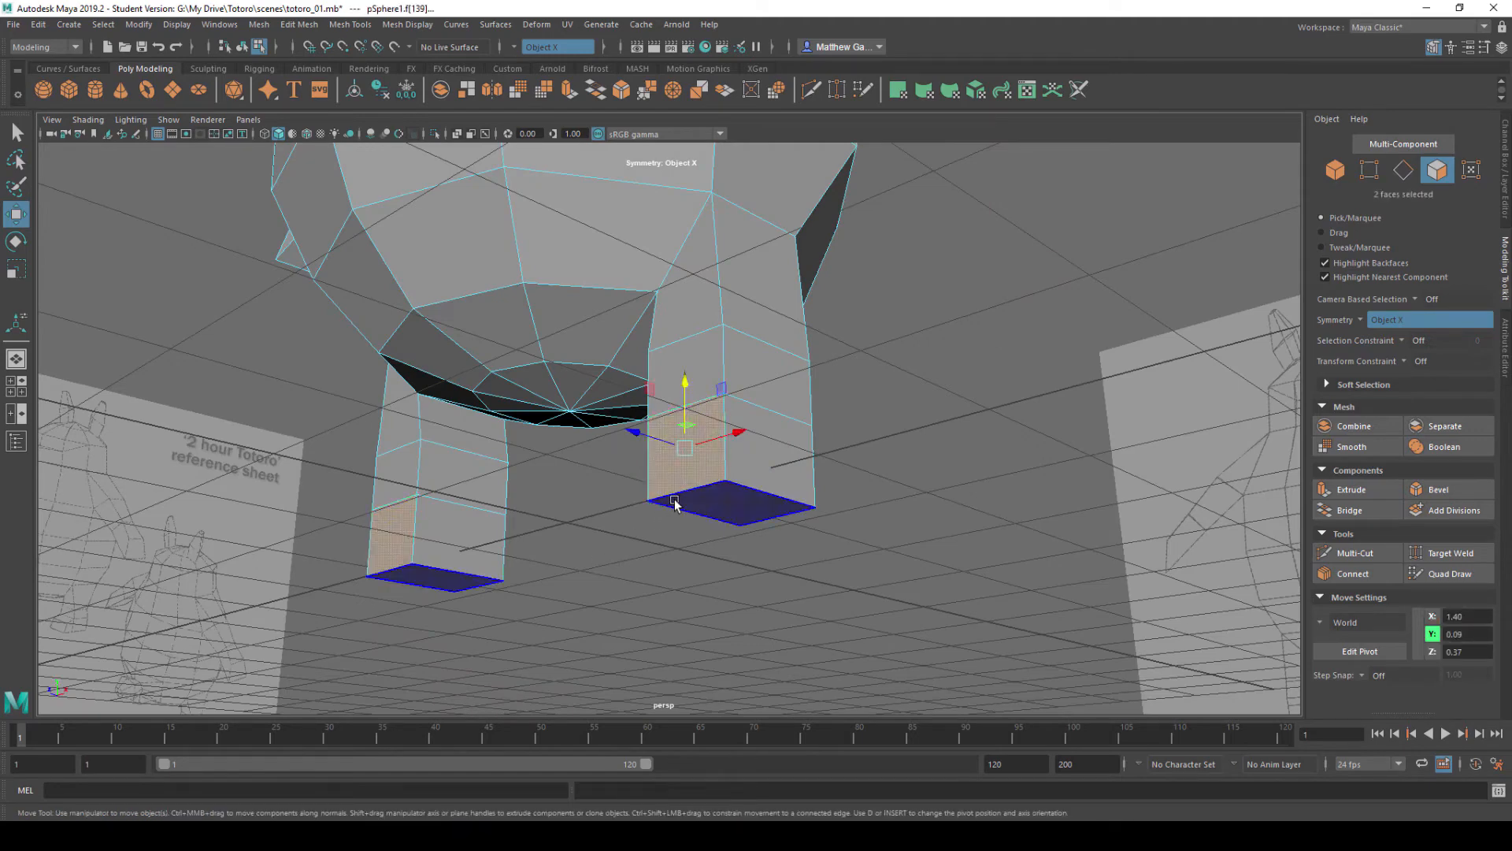
shift+drag(658, 439, 581, 405)
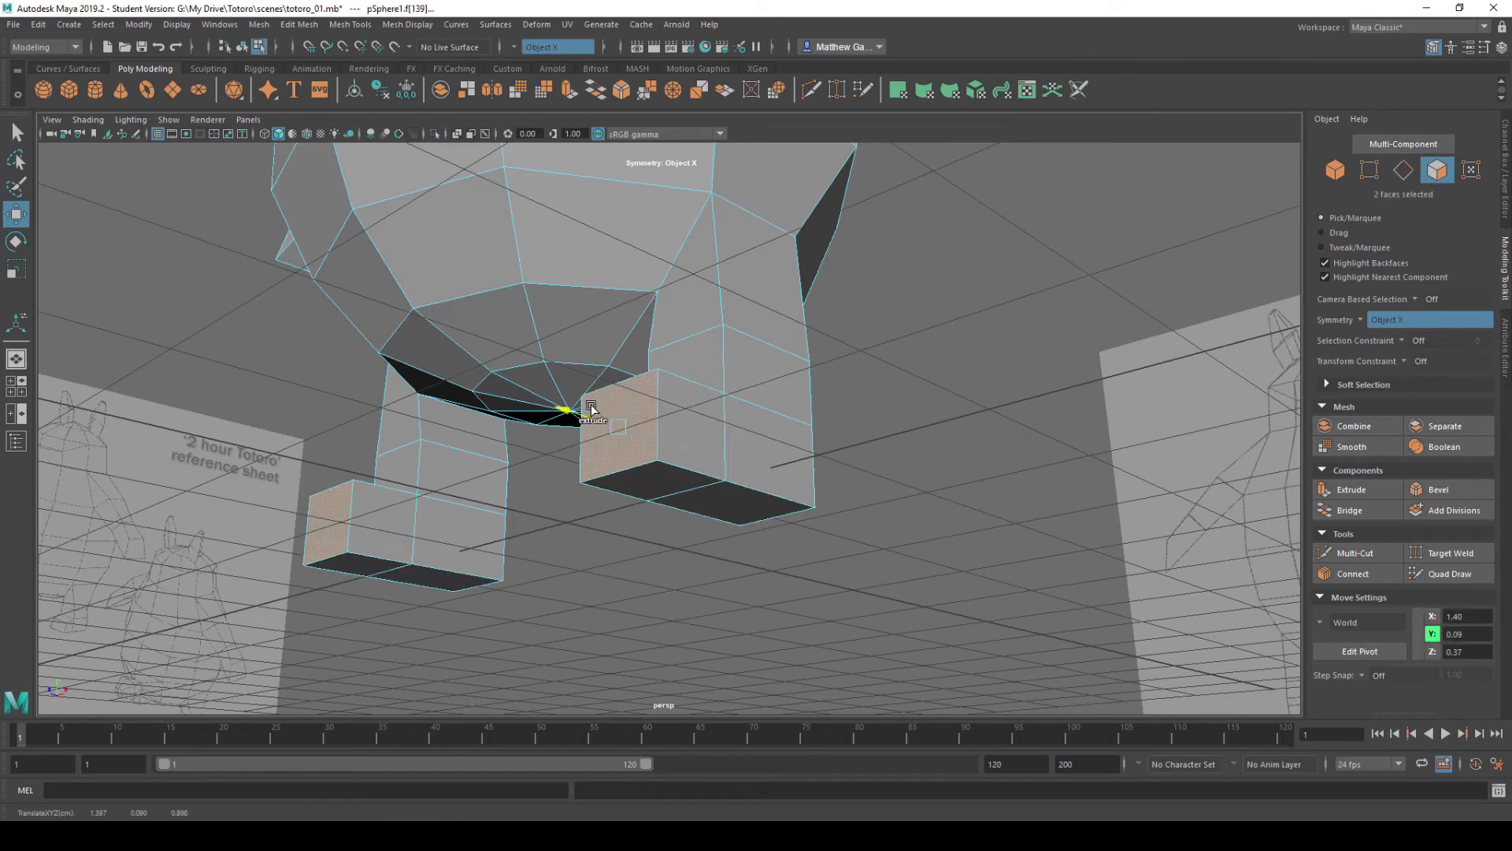
alt+drag(894, 594, 886, 448)
- Raise all foot vertices to the reference foot's upper line in front view and widen them along X
key(space)
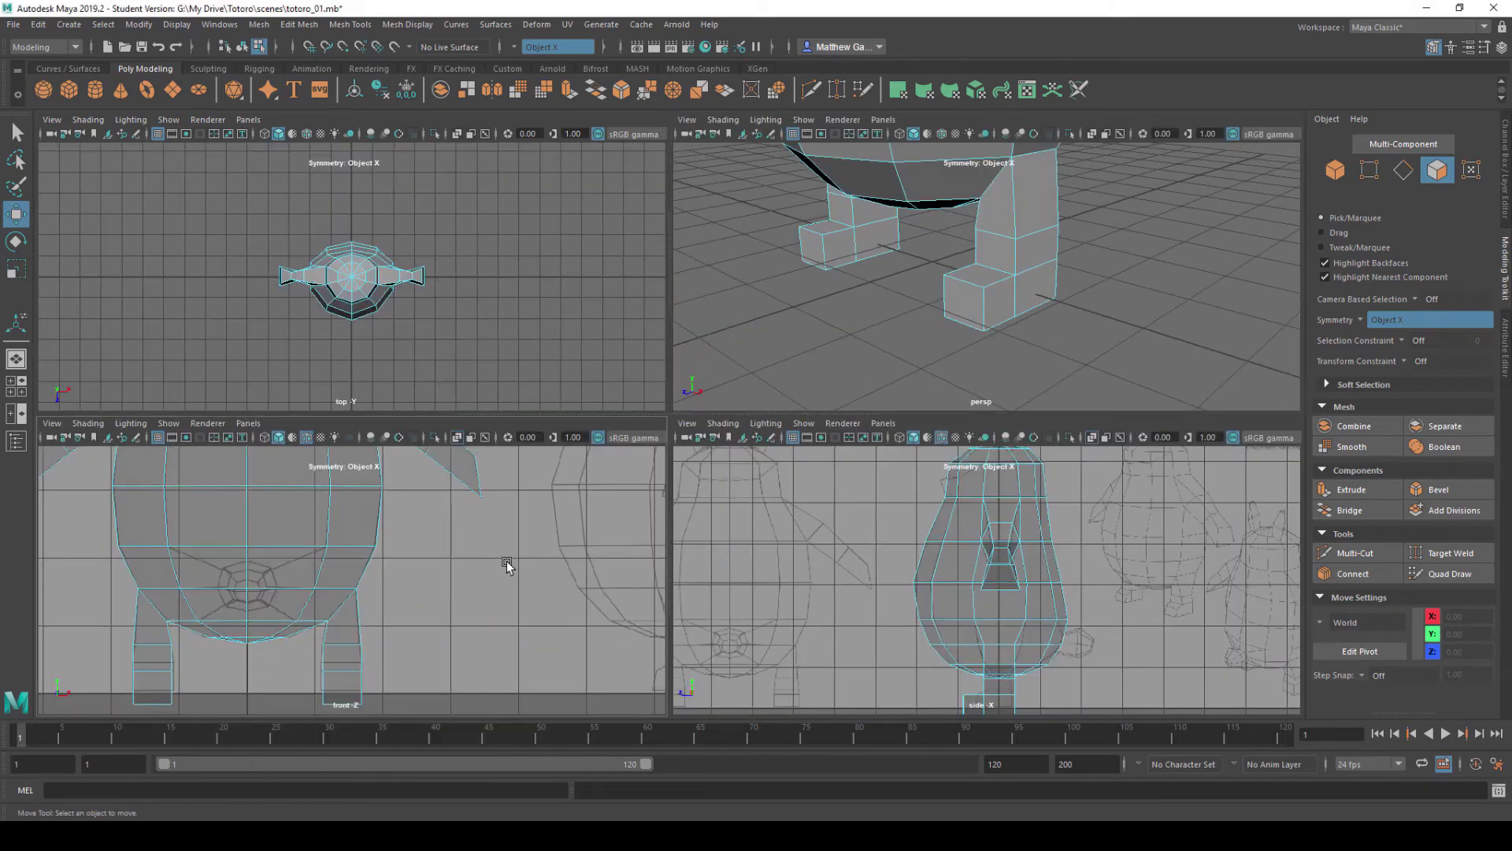
key(space)
scroll(664, 417, up, 3)
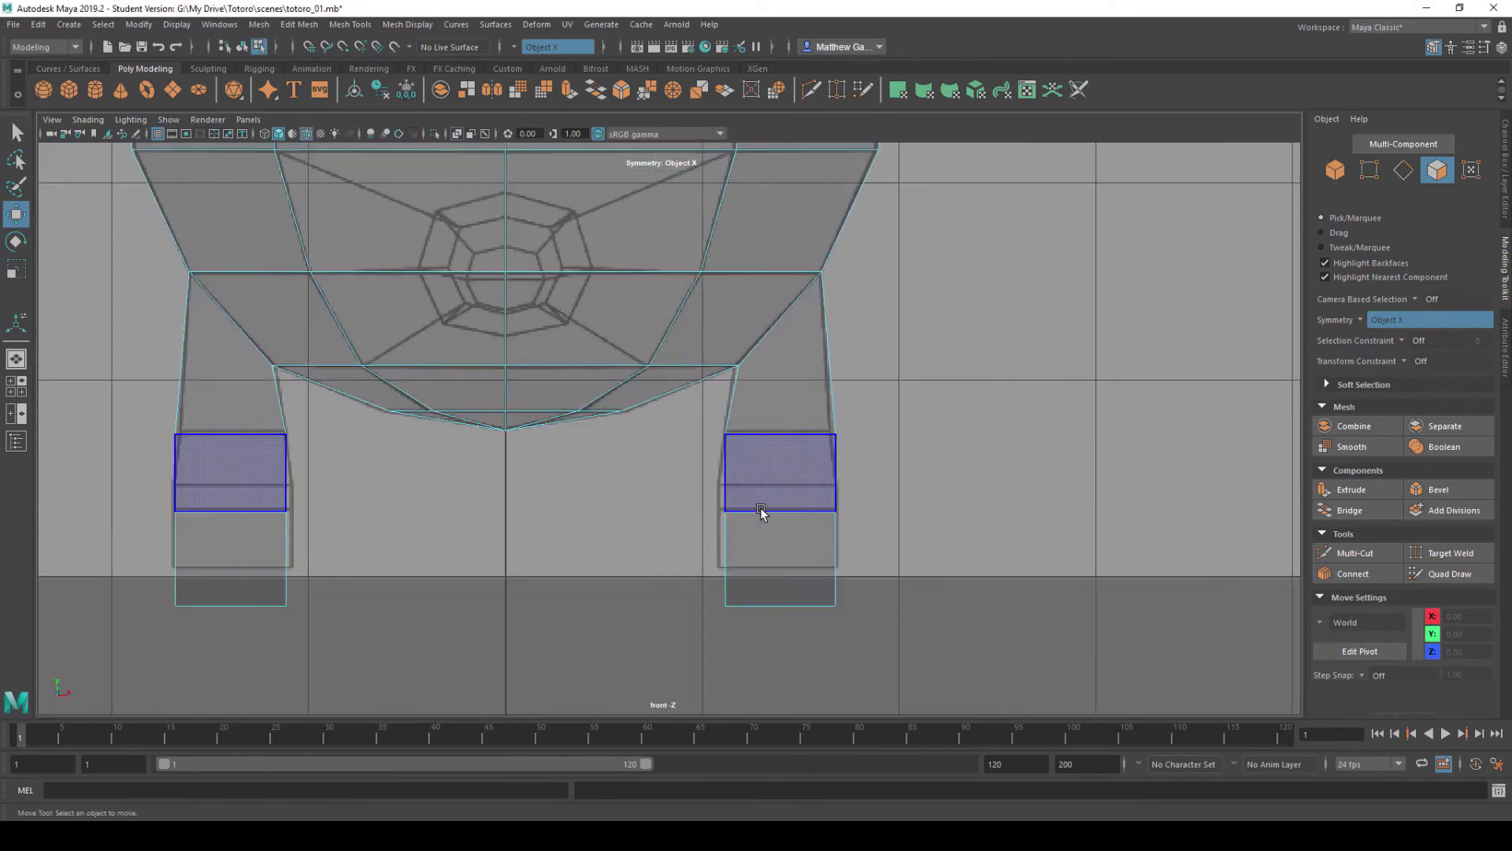
right_drag(761, 429, 674, 432)
drag(663, 469, 912, 685)
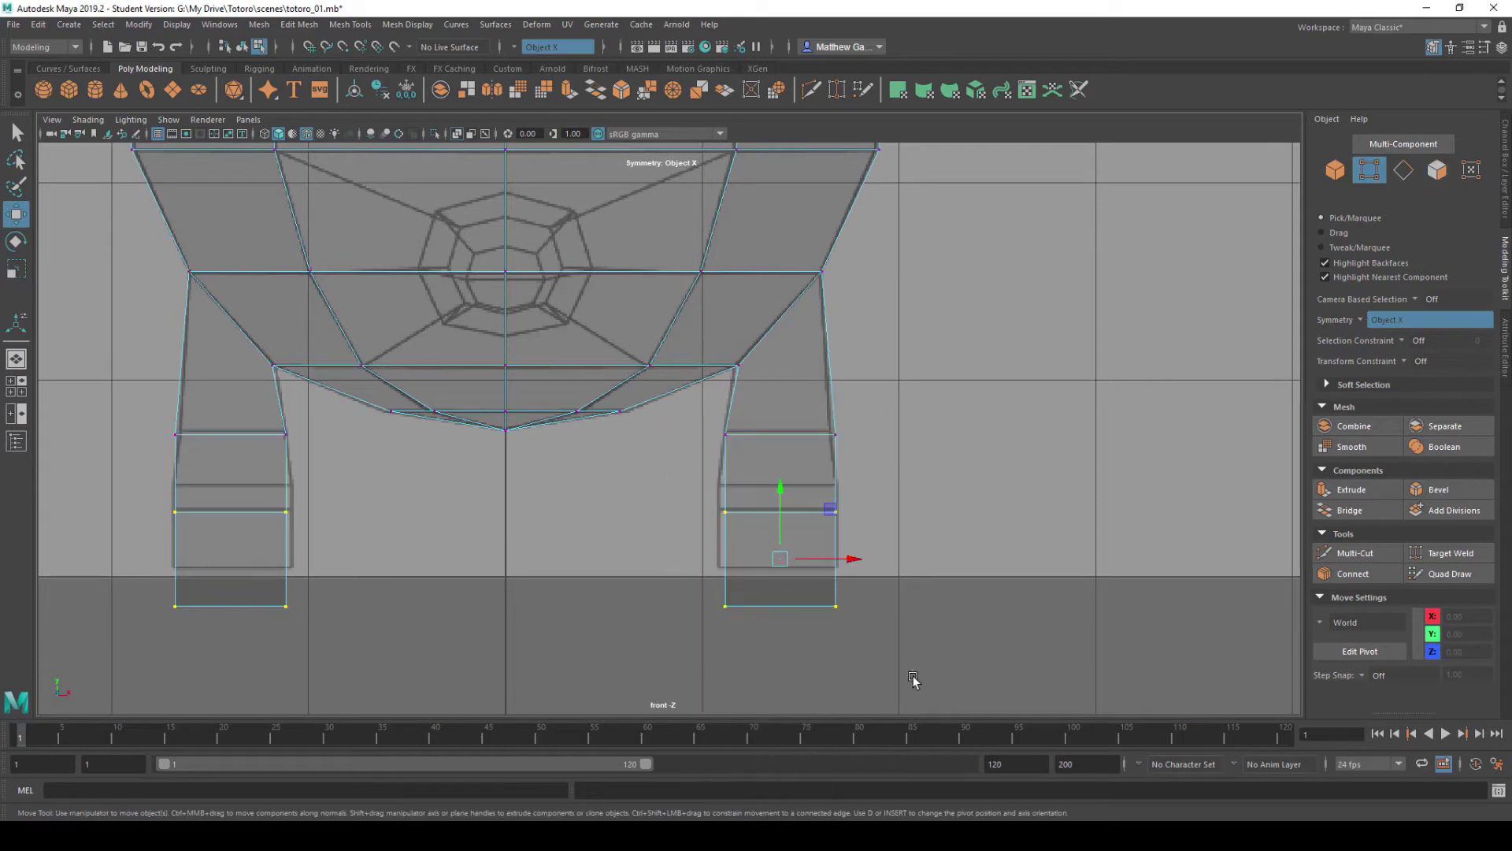
click(782, 483)
drag(783, 483, 784, 463)
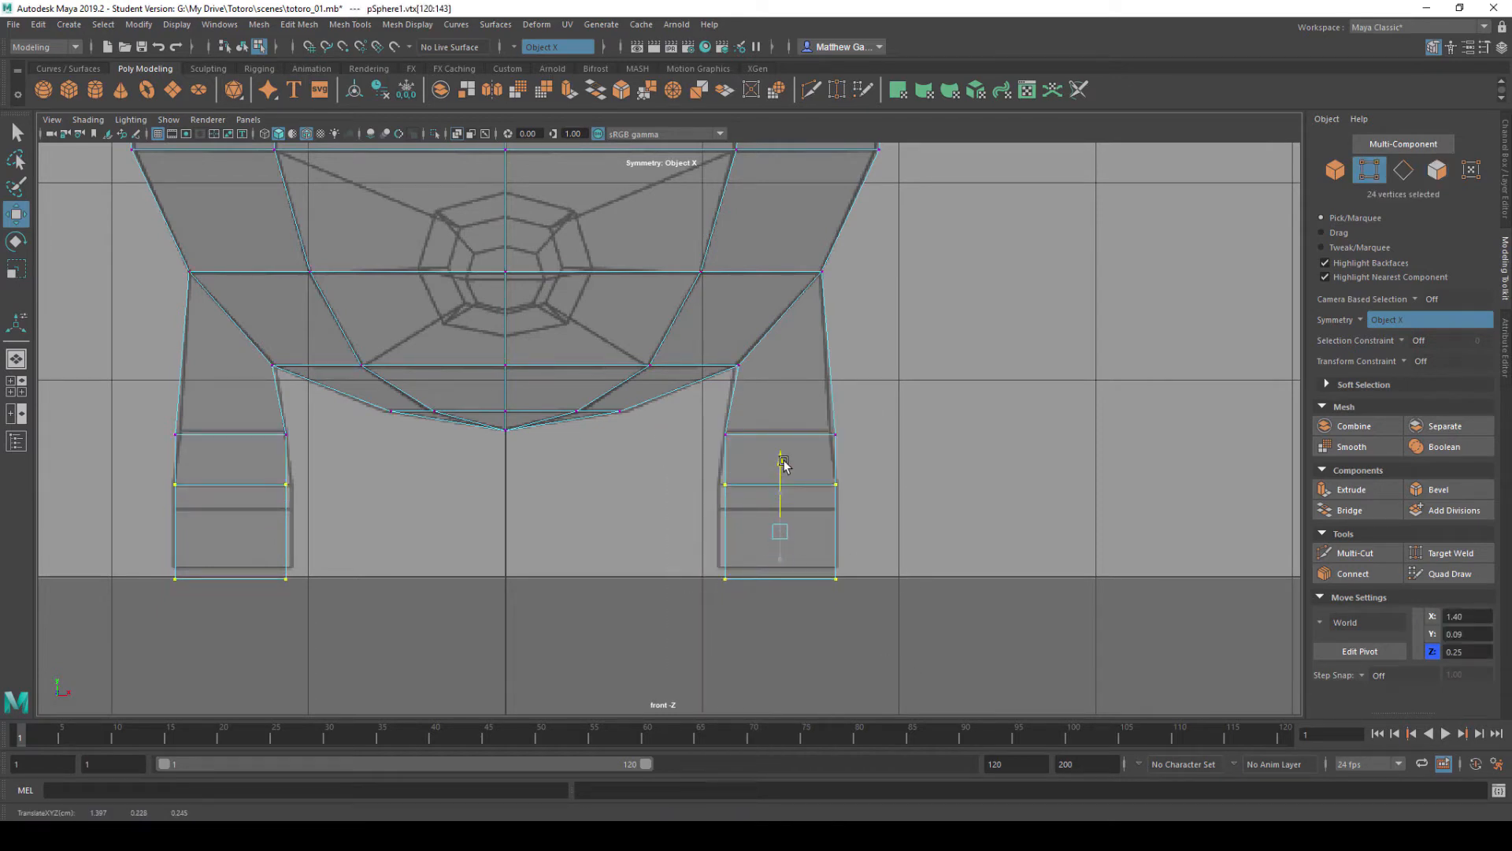
key(r)
drag(847, 531, 858, 534)
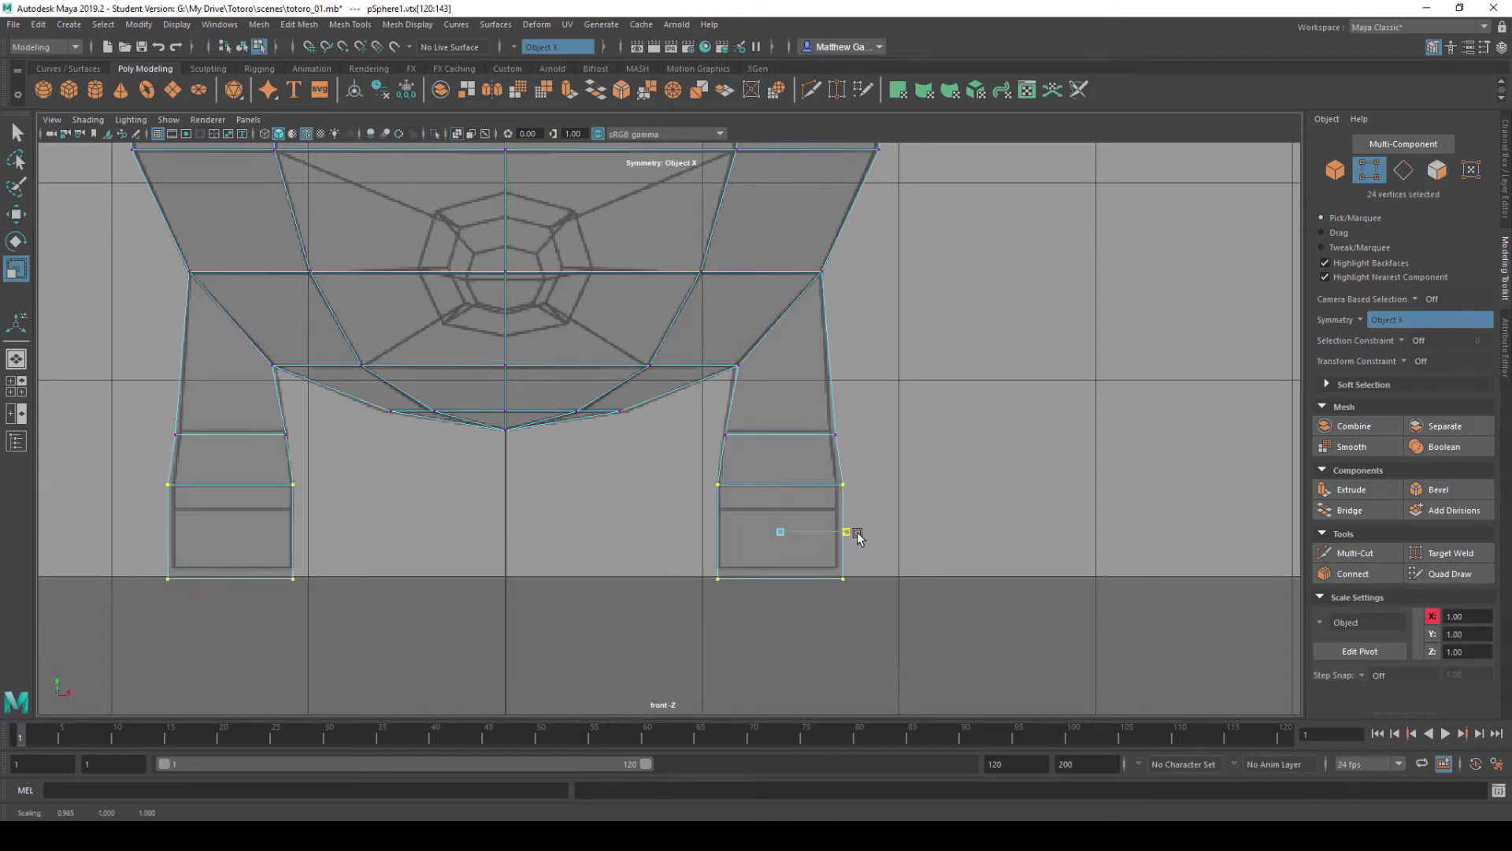
- Raise the sole vertices to the reference's foot bottom and shift the outer leg vertices inward along X
drag(655, 568, 905, 635)
key(w)
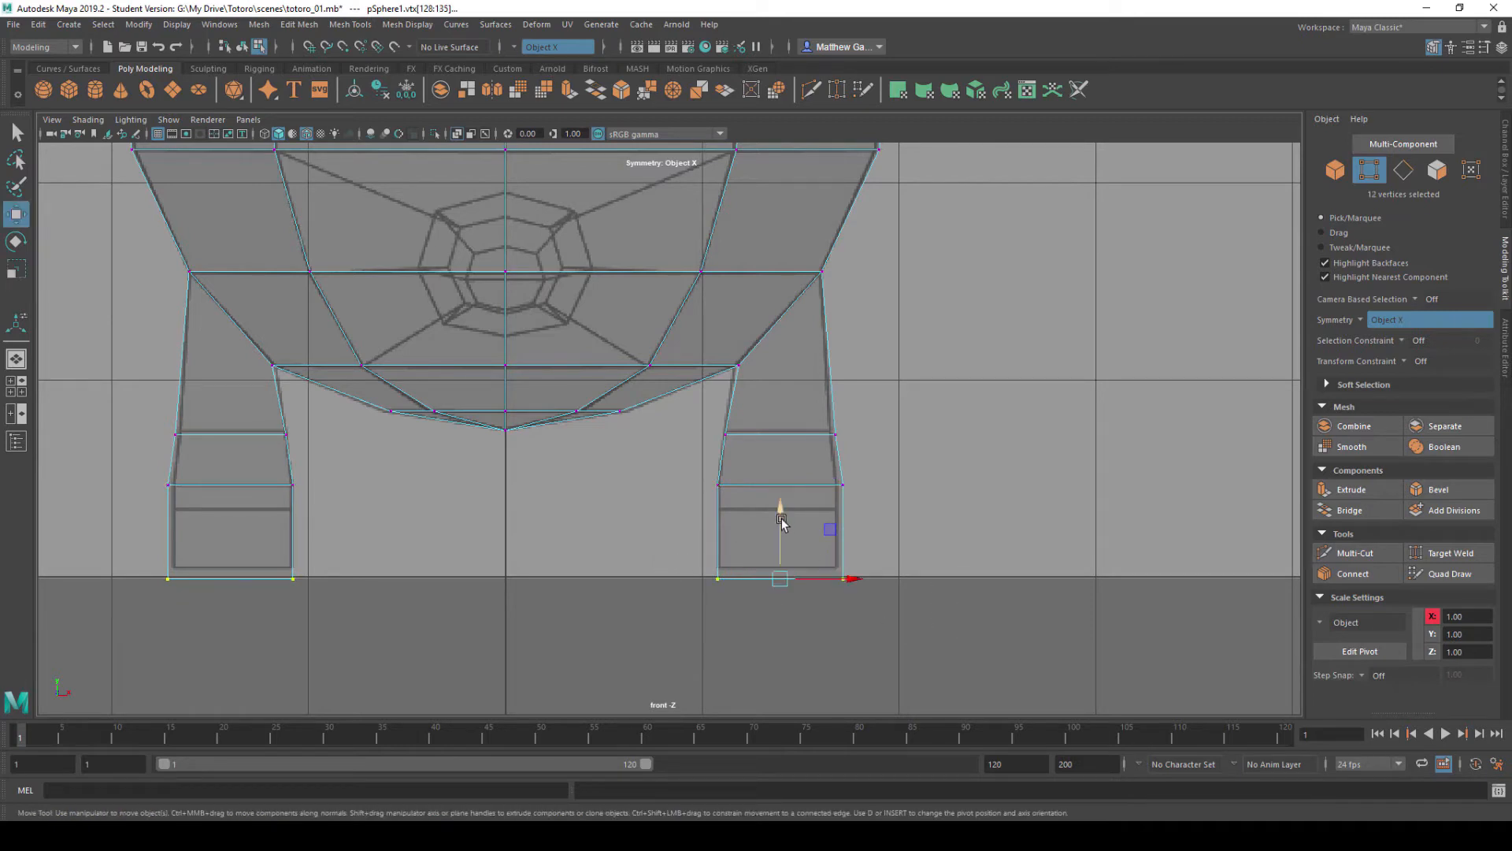
drag(780, 523, 853, 524)
drag(800, 406, 860, 434)
click(1141, 638)
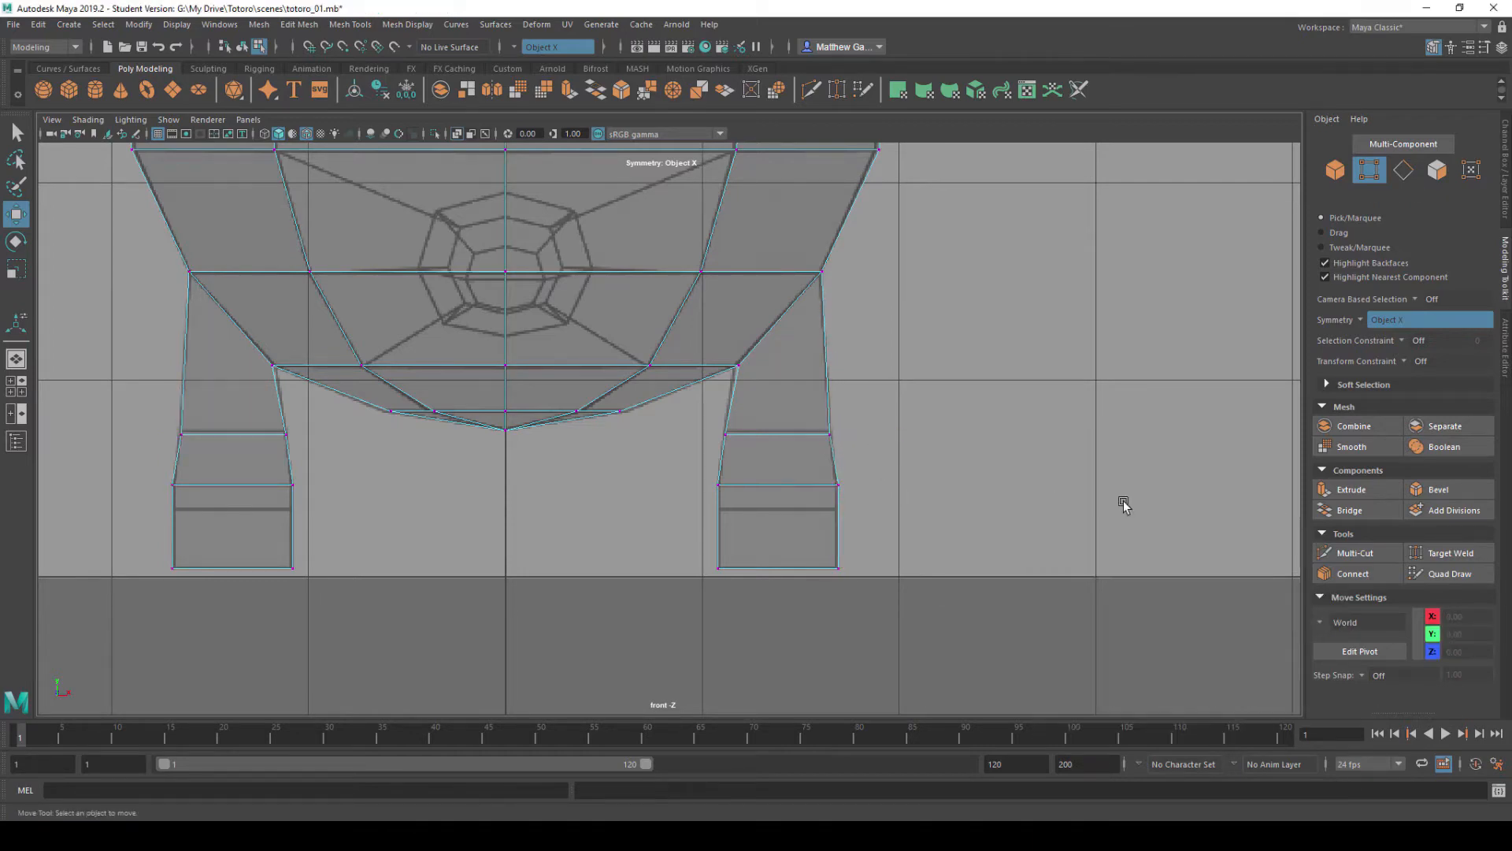
- In side view, move the front vertices of the legs and their junction with the body back along Z to match the reference
key(space)
key(space)
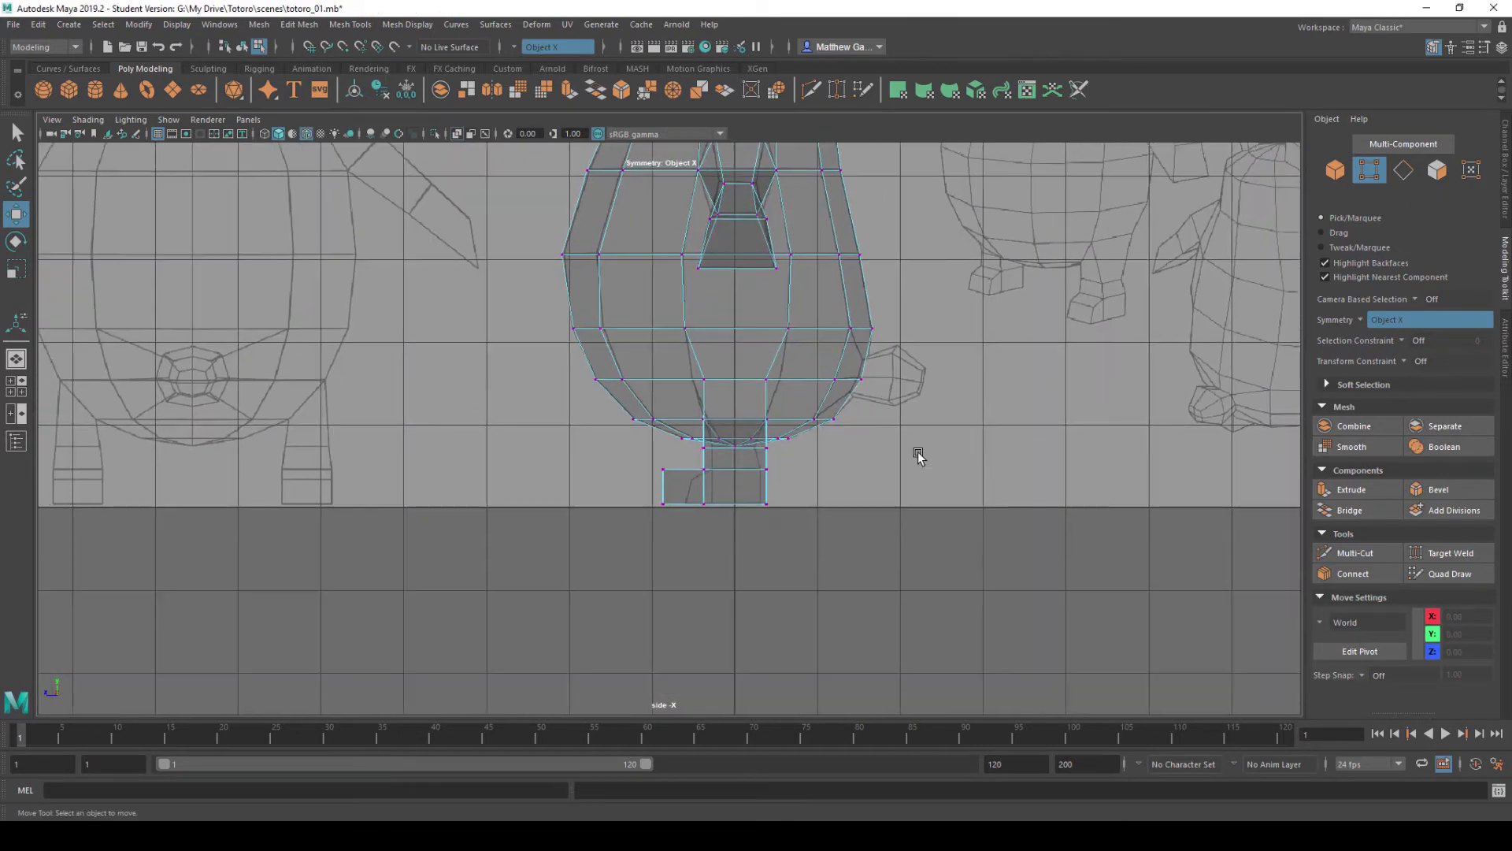
scroll(857, 485, up, 5)
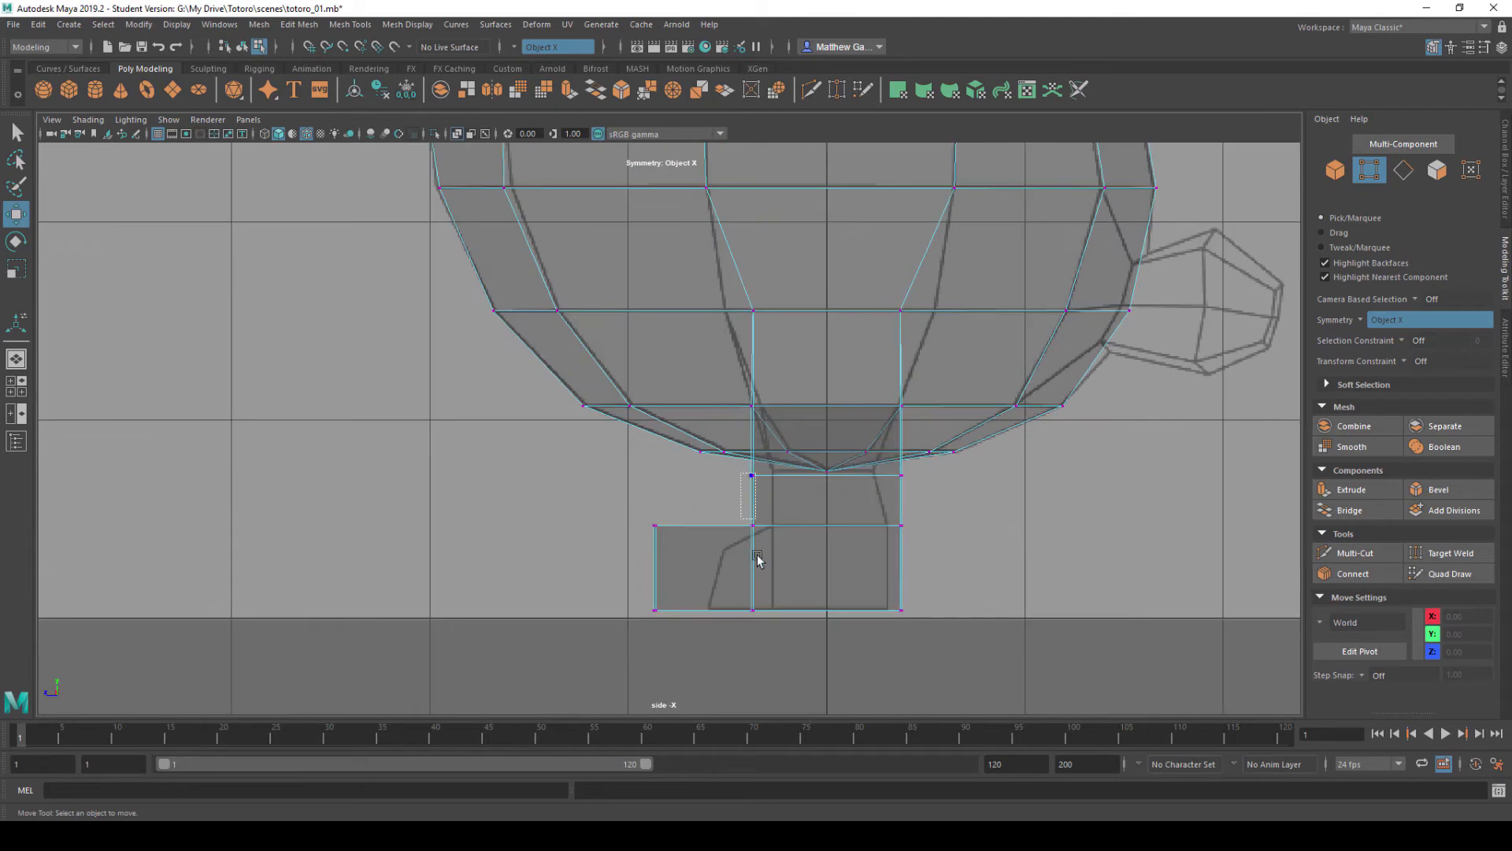
drag(760, 637, 758, 635)
drag(716, 542, 734, 546)
click(967, 523)
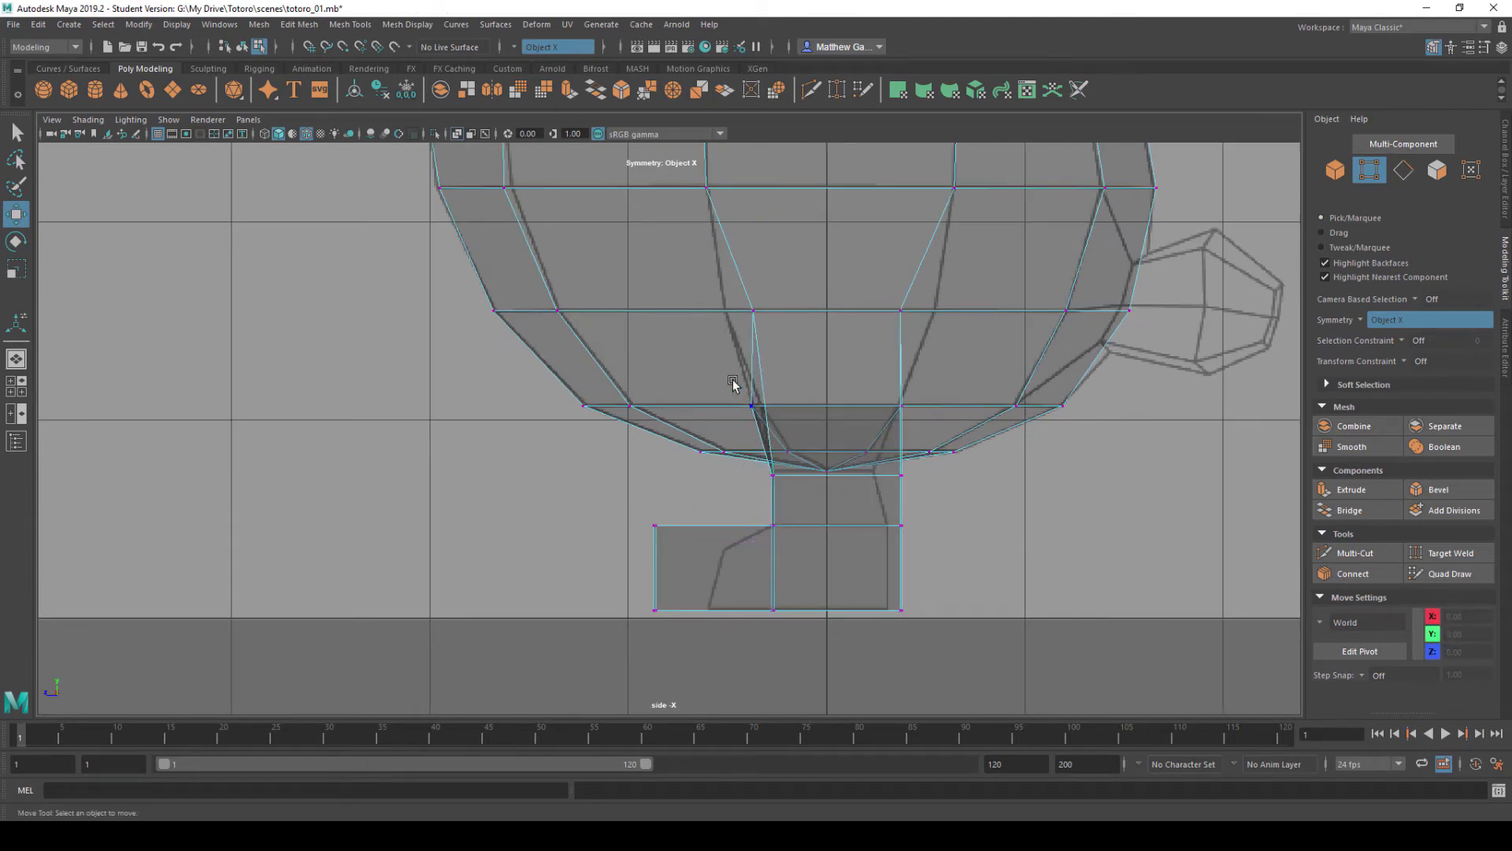
click(753, 419)
drag(736, 406, 744, 407)
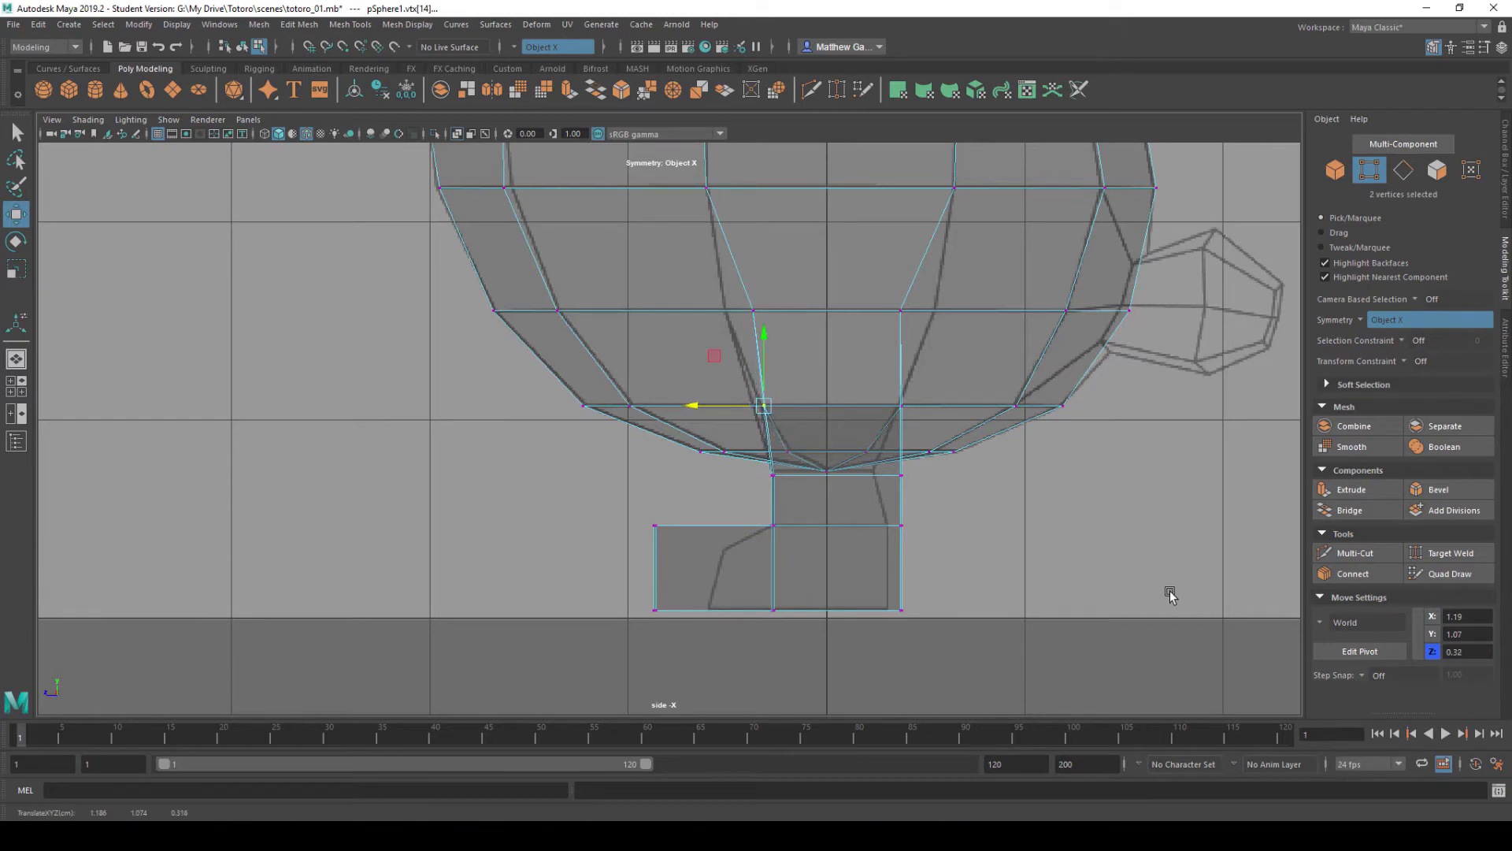
- Move the rear vertices of the legs, body junction and heels forward along Z to match the side reference
click(935, 482)
drag(925, 494, 843, 465)
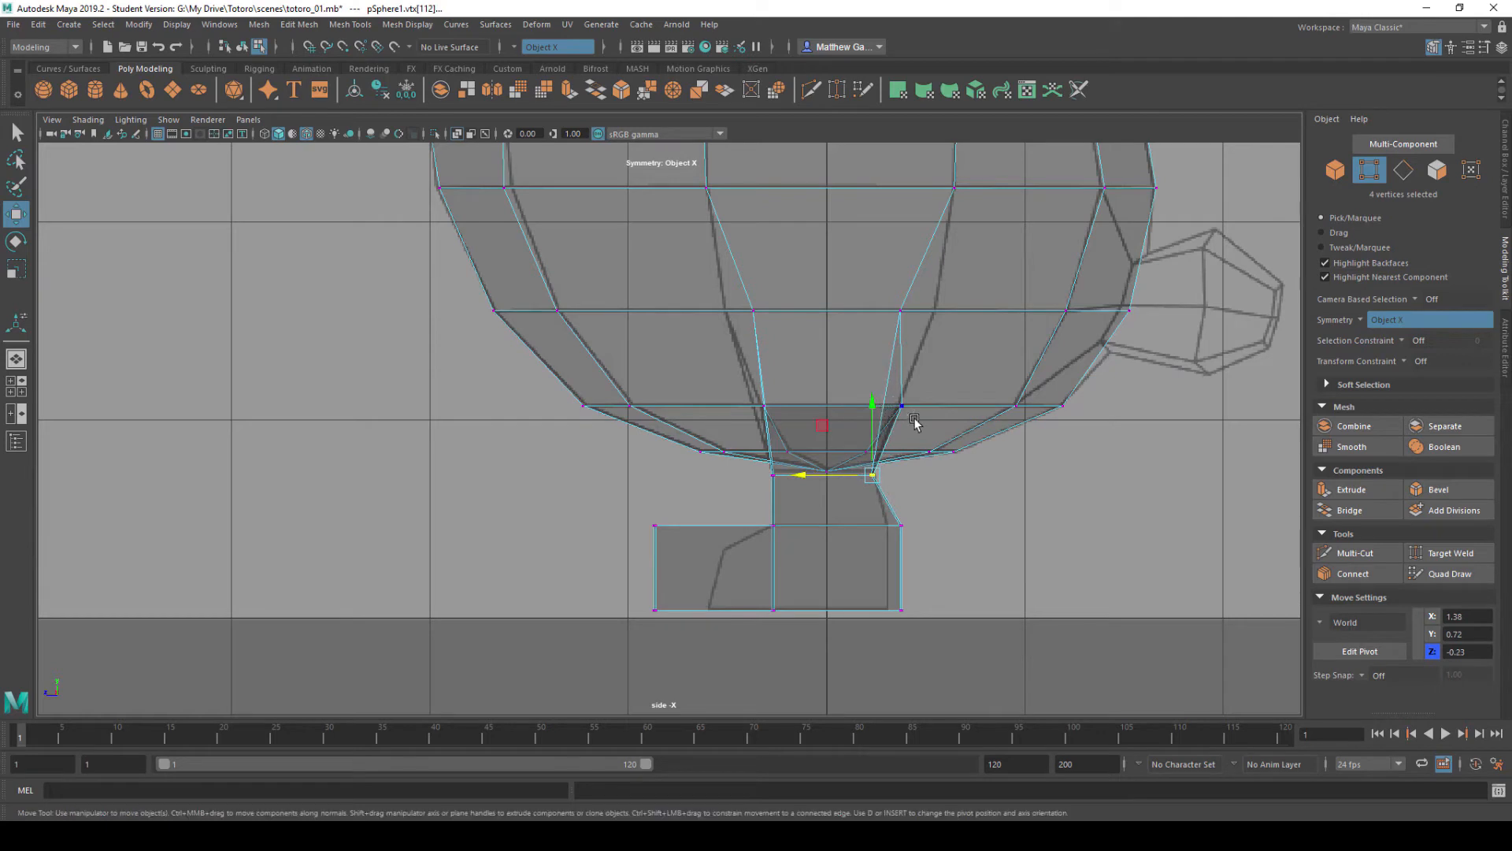
drag(911, 422, 861, 406)
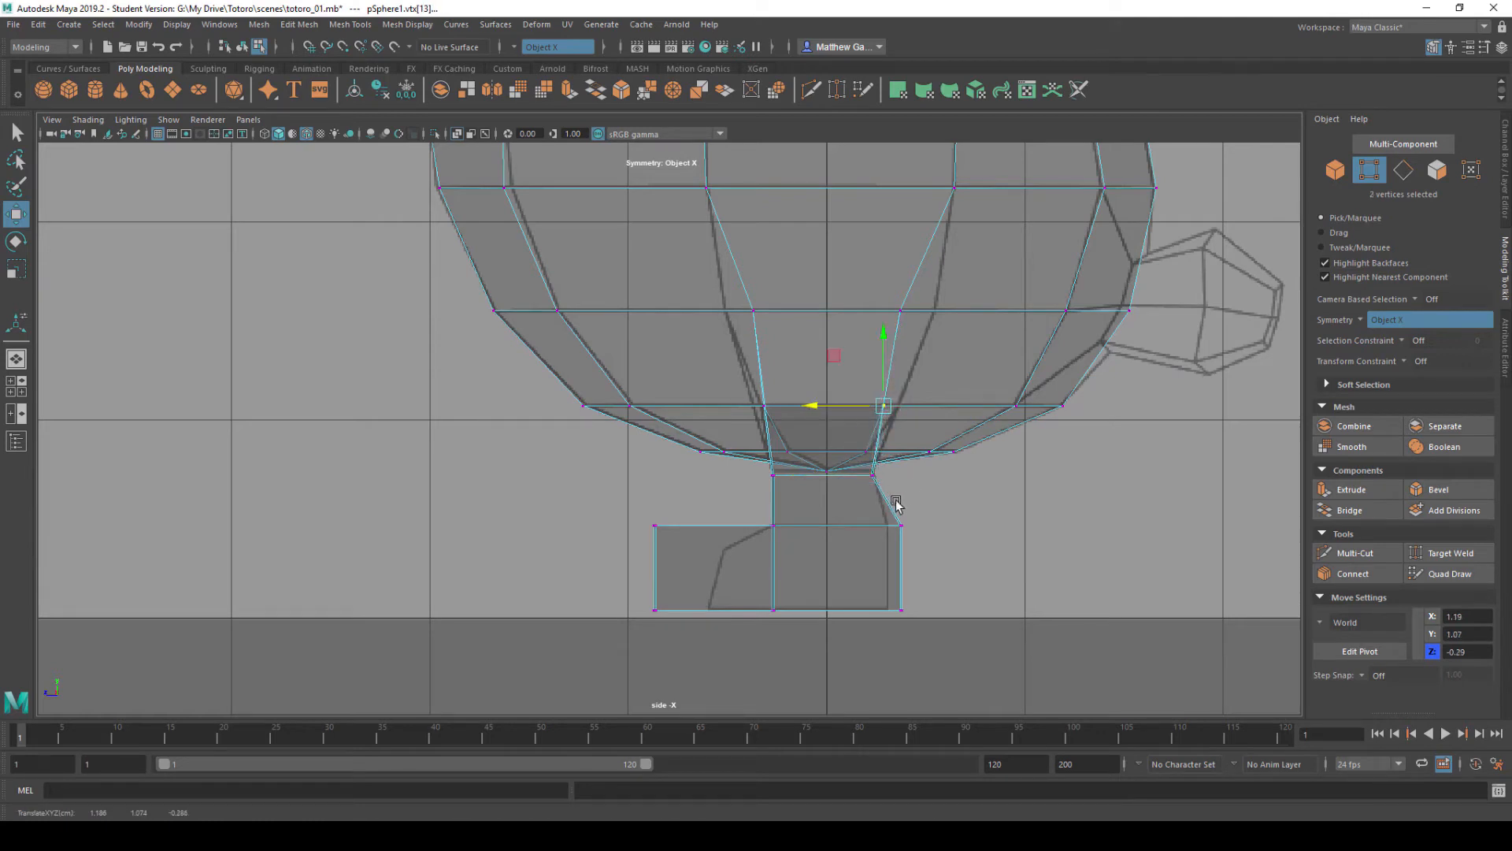
drag(896, 504, 949, 618)
drag(859, 568, 847, 569)
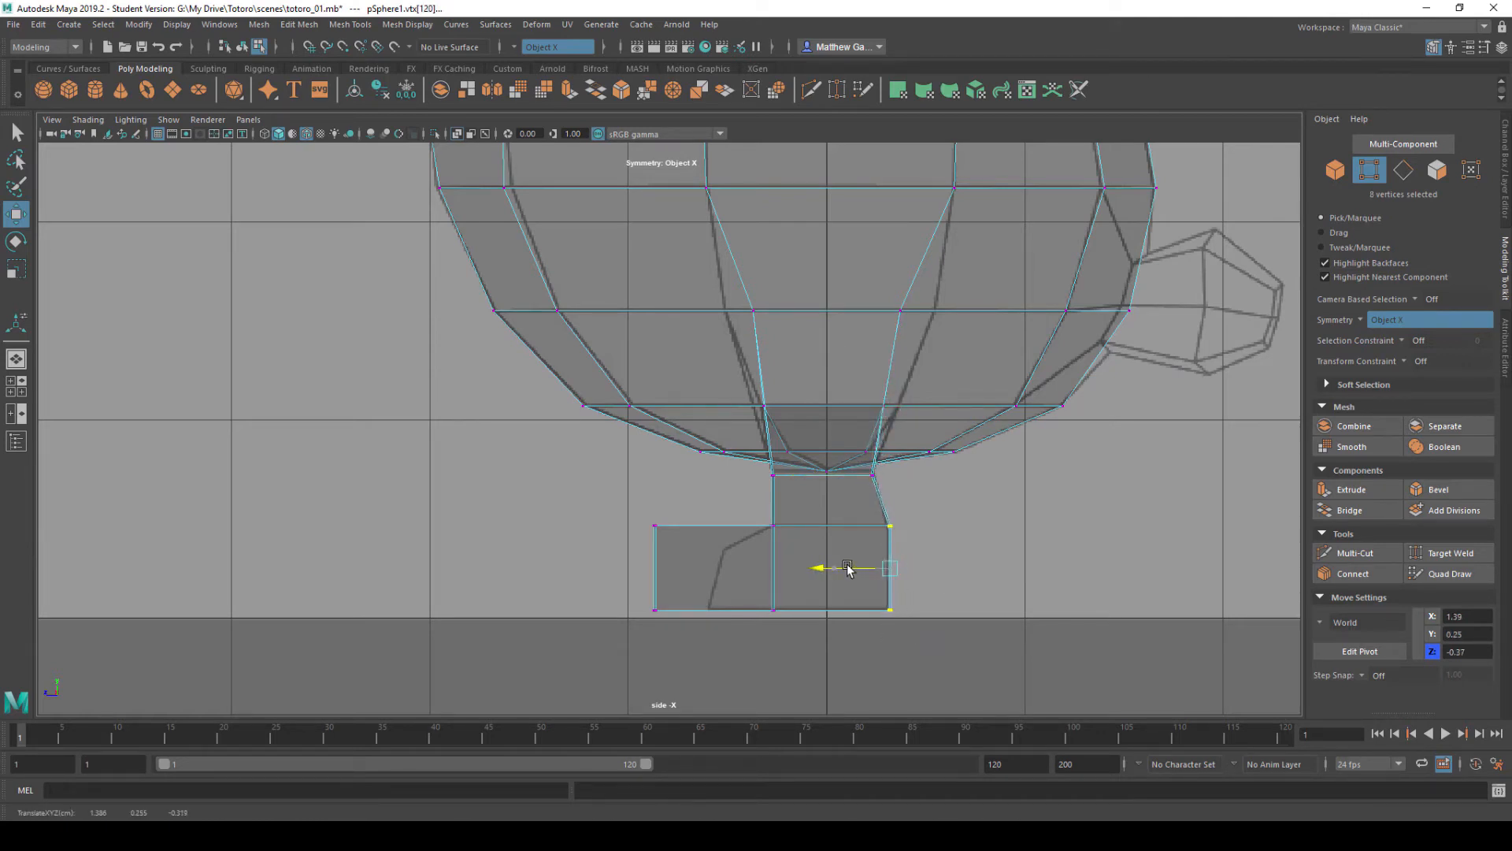
- Shape the toes to the side reference, moving the upper vertices to about Y 0.36, Z 0.51 and the lower ones to Z 0.60
drag(628, 510, 731, 556)
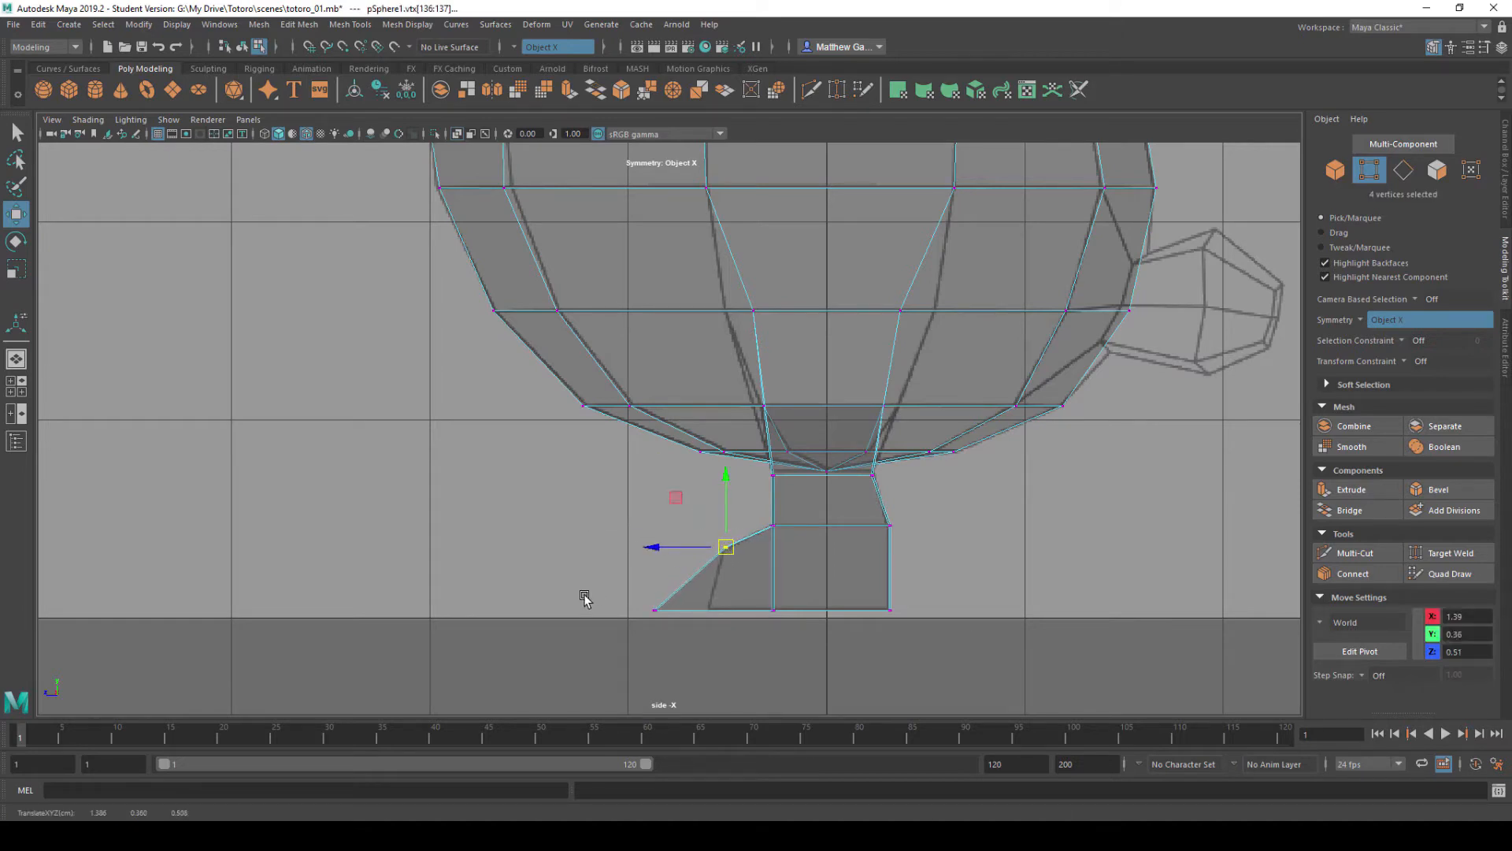
drag(585, 599, 676, 613)
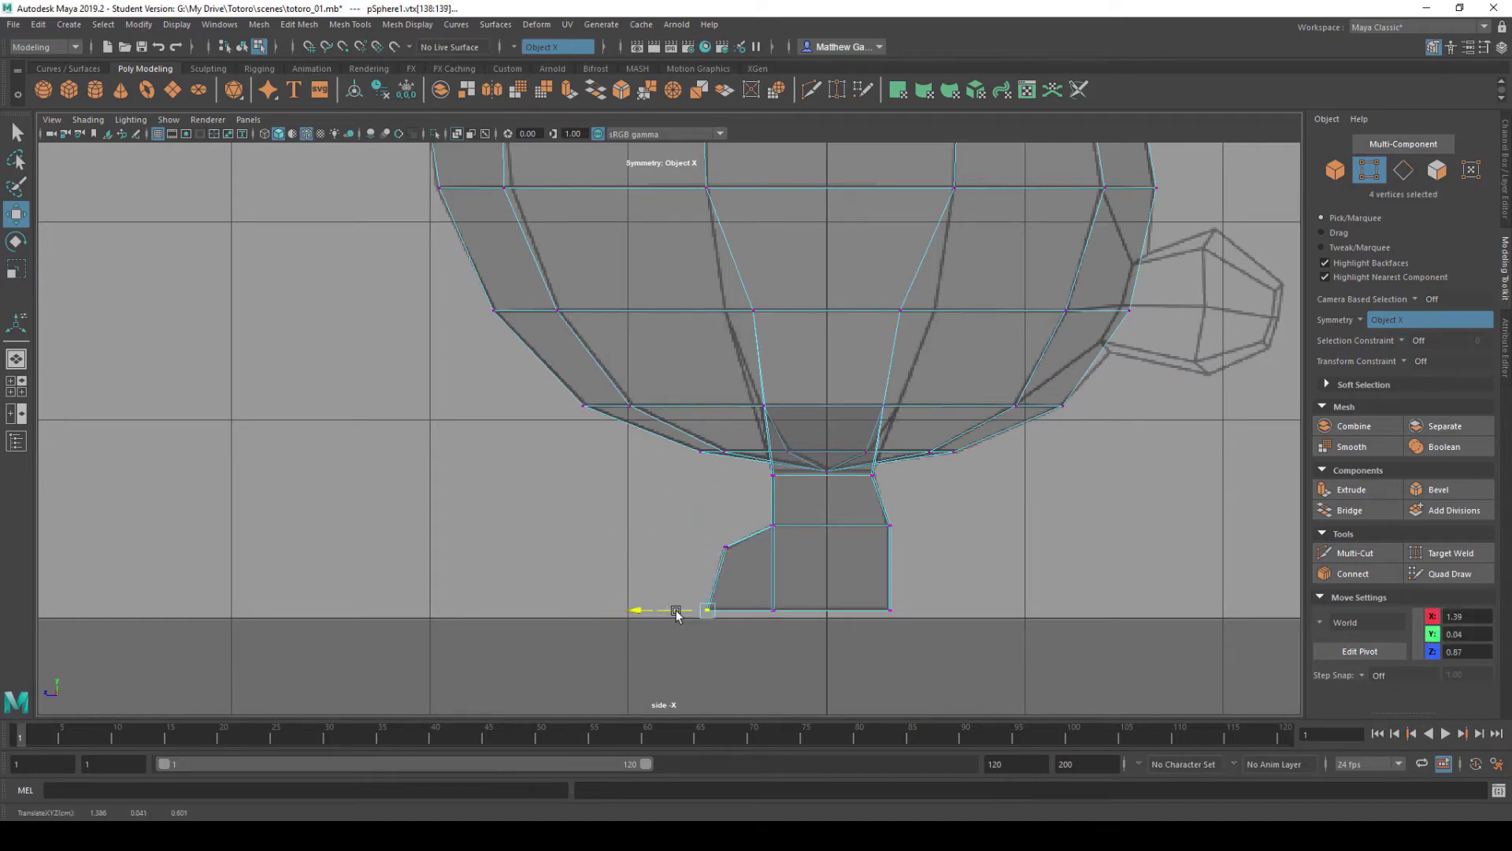
- In perspective, narrow the side faces above the legs by moving their front and rear vertices inward along Z
key(space)
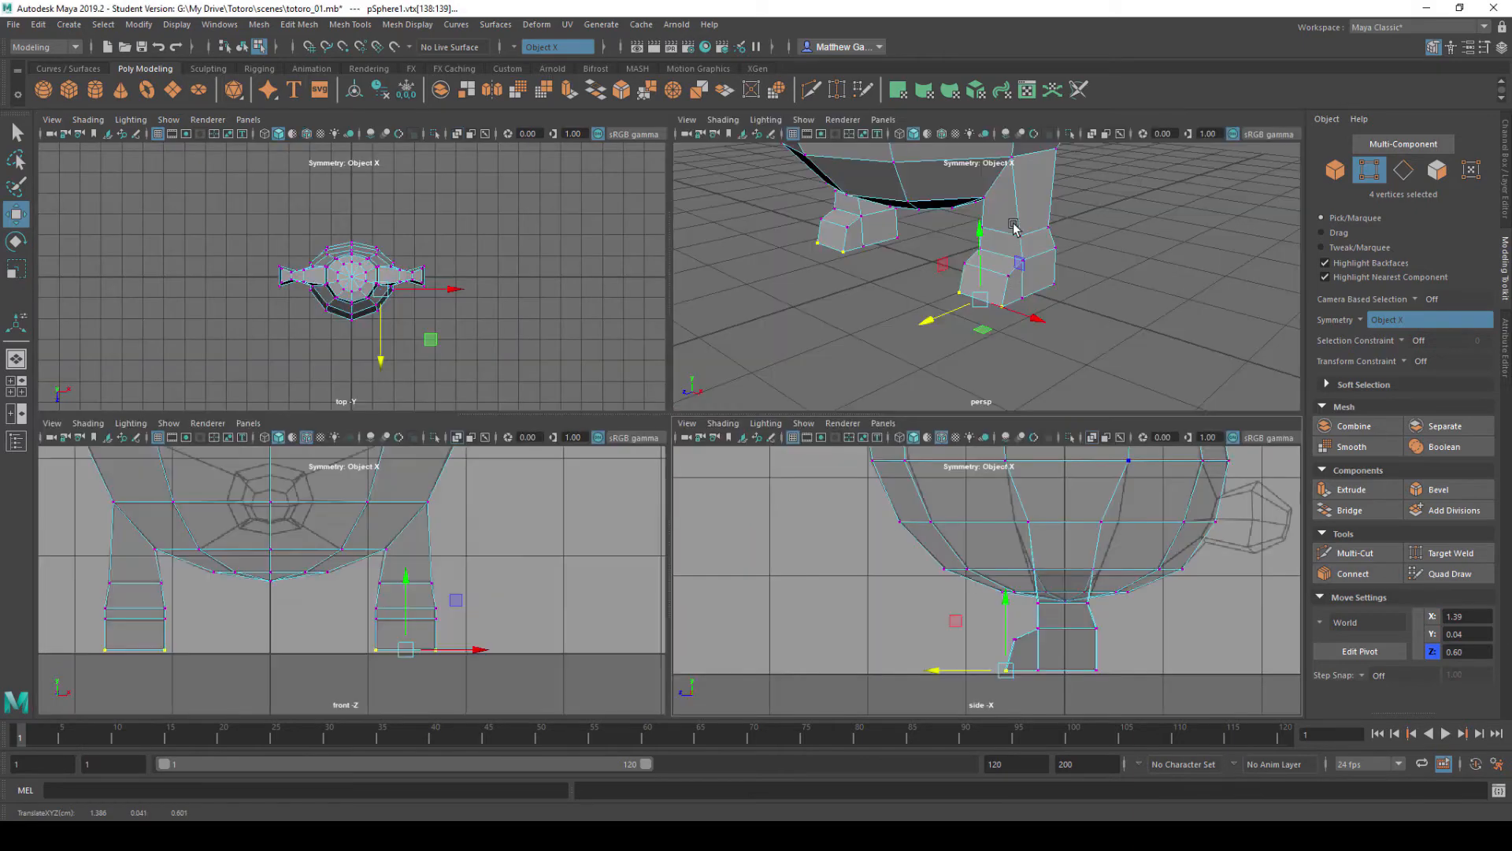
key(space)
alt+drag(935, 253, 894, 297)
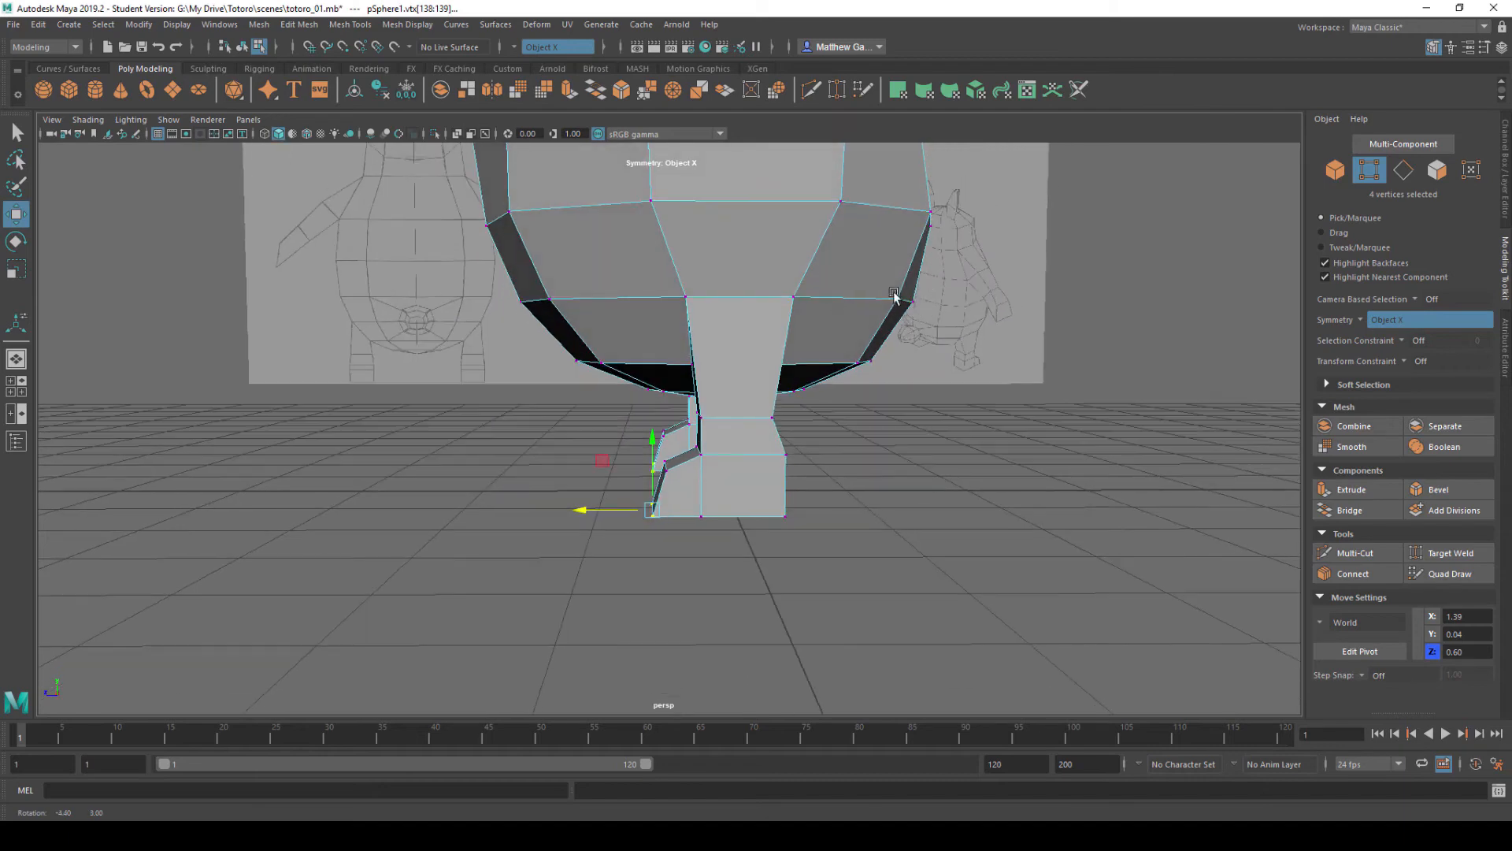
click(792, 299)
drag(788, 300, 763, 306)
click(824, 210)
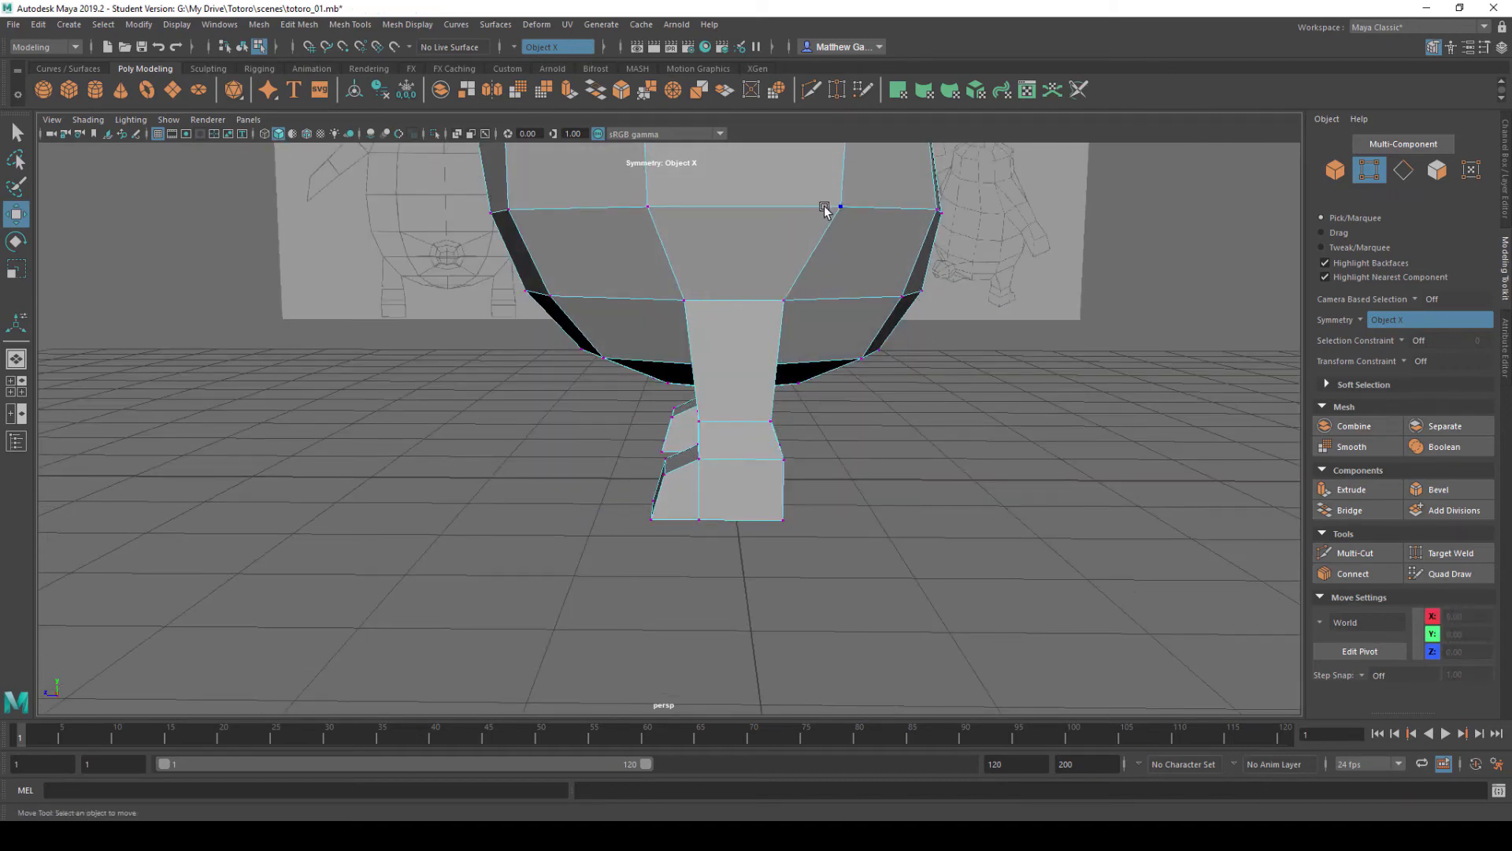
click(841, 210)
drag(838, 207, 816, 209)
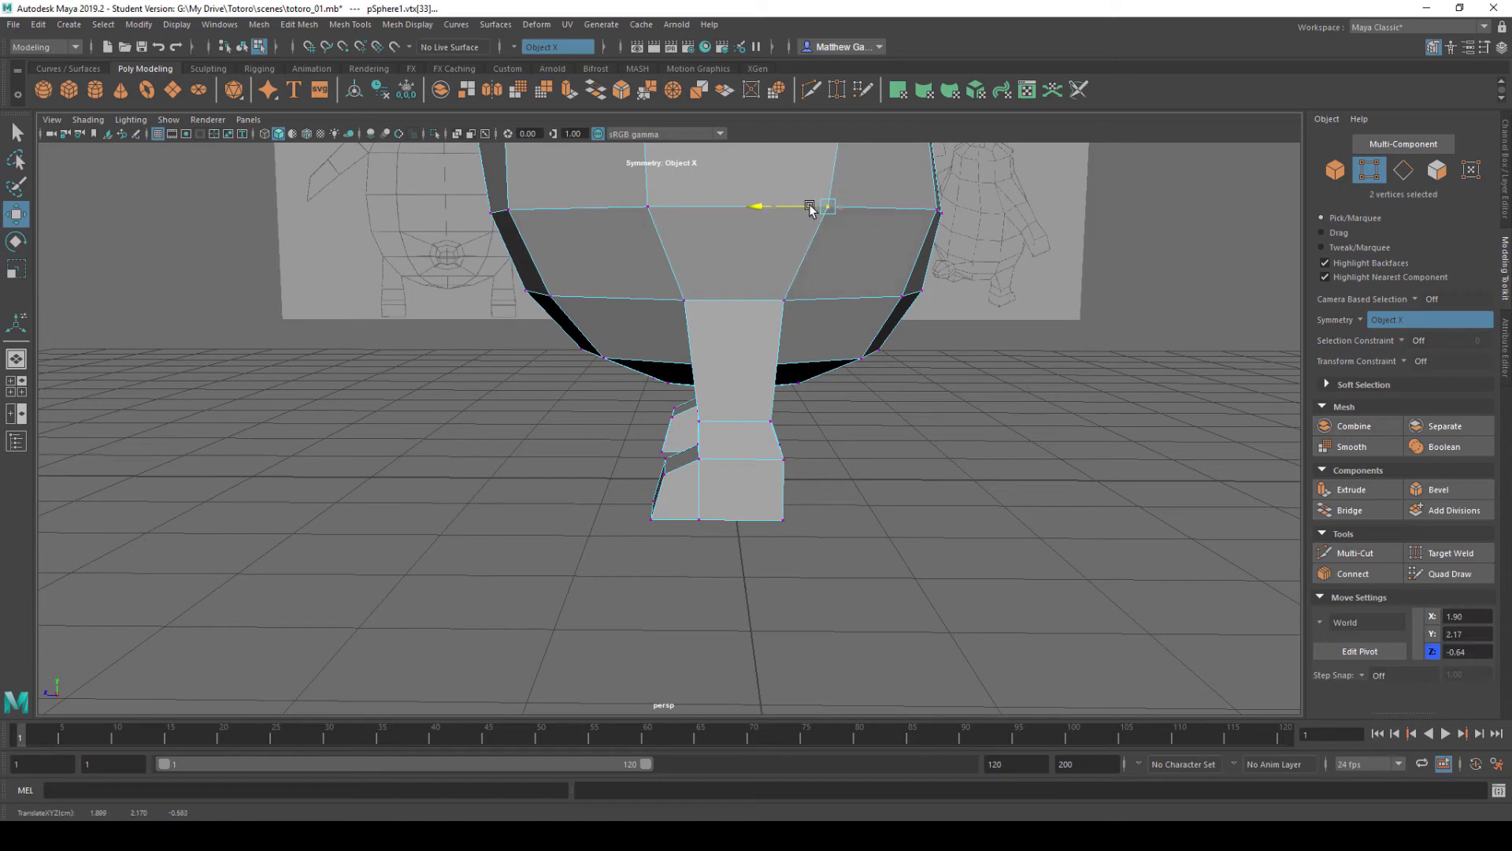
click(648, 207)
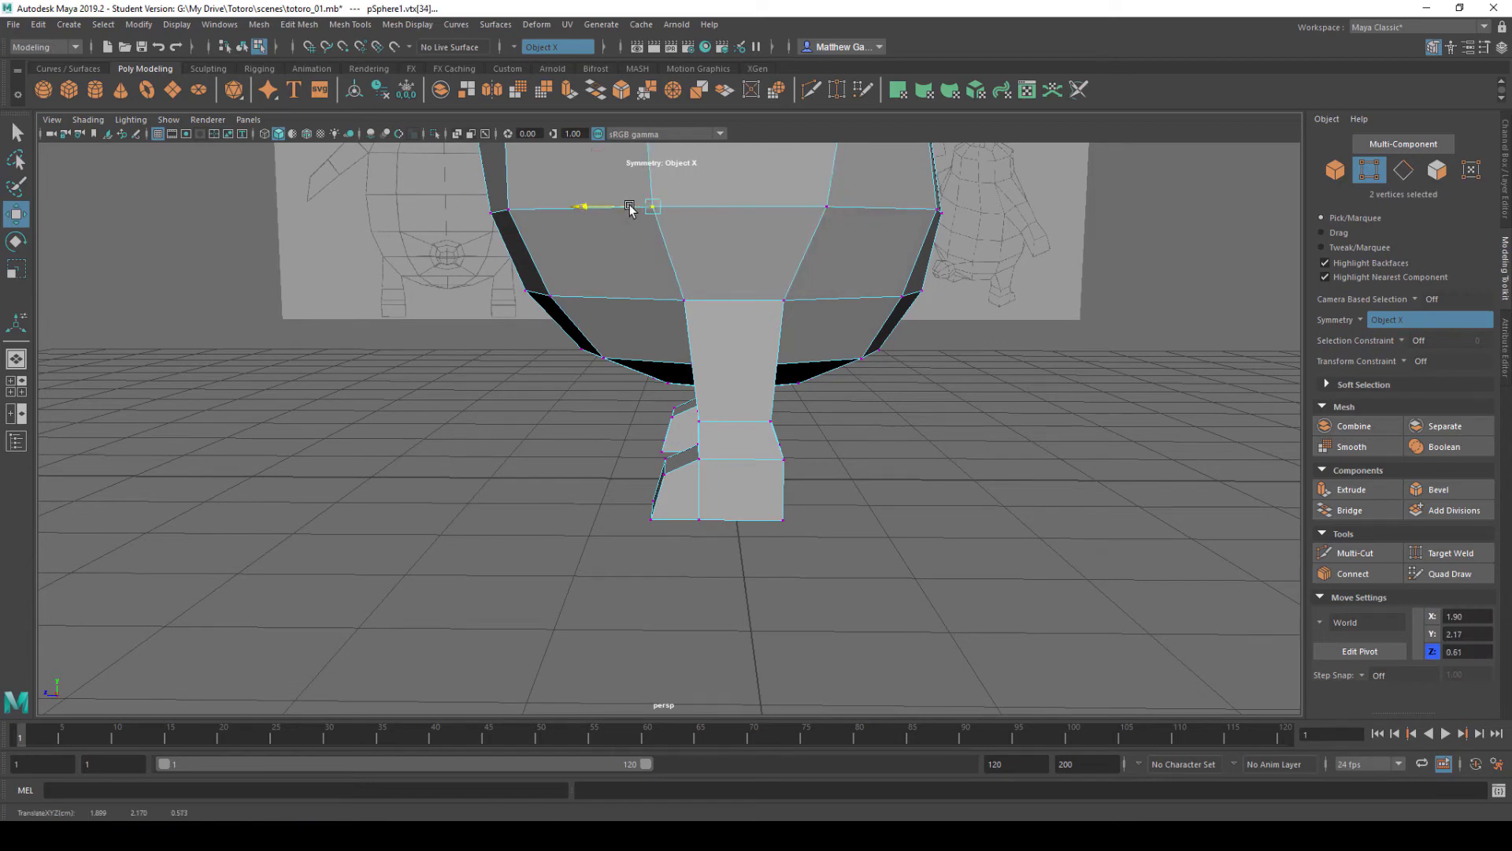
- Select the vertex ring across the middle of each leg and raise it along Y to about 0.8
alt+drag(628, 202, 965, 341)
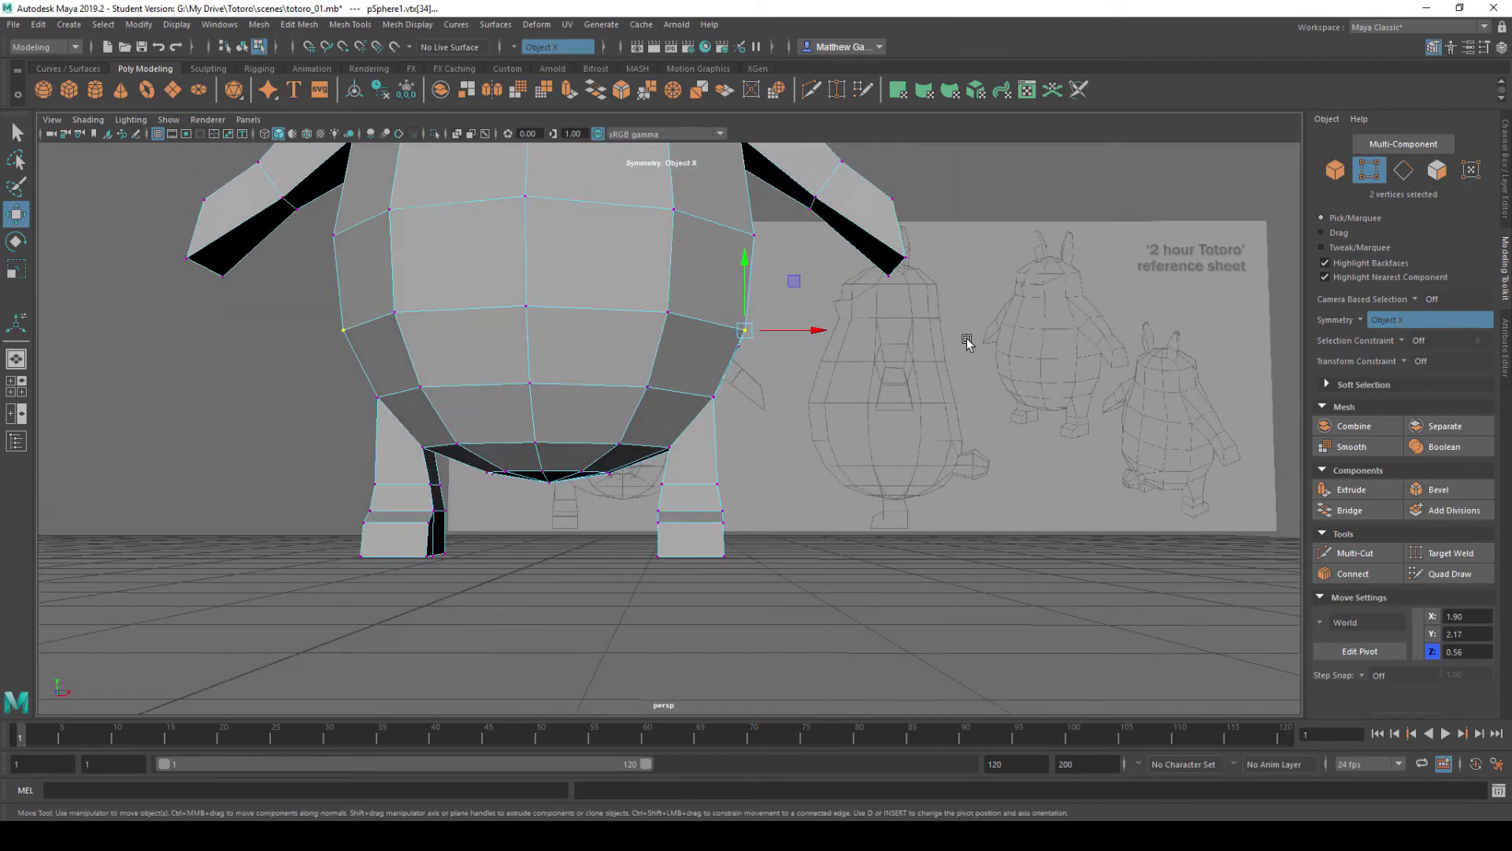
alt+right_drag(966, 341, 1016, 304)
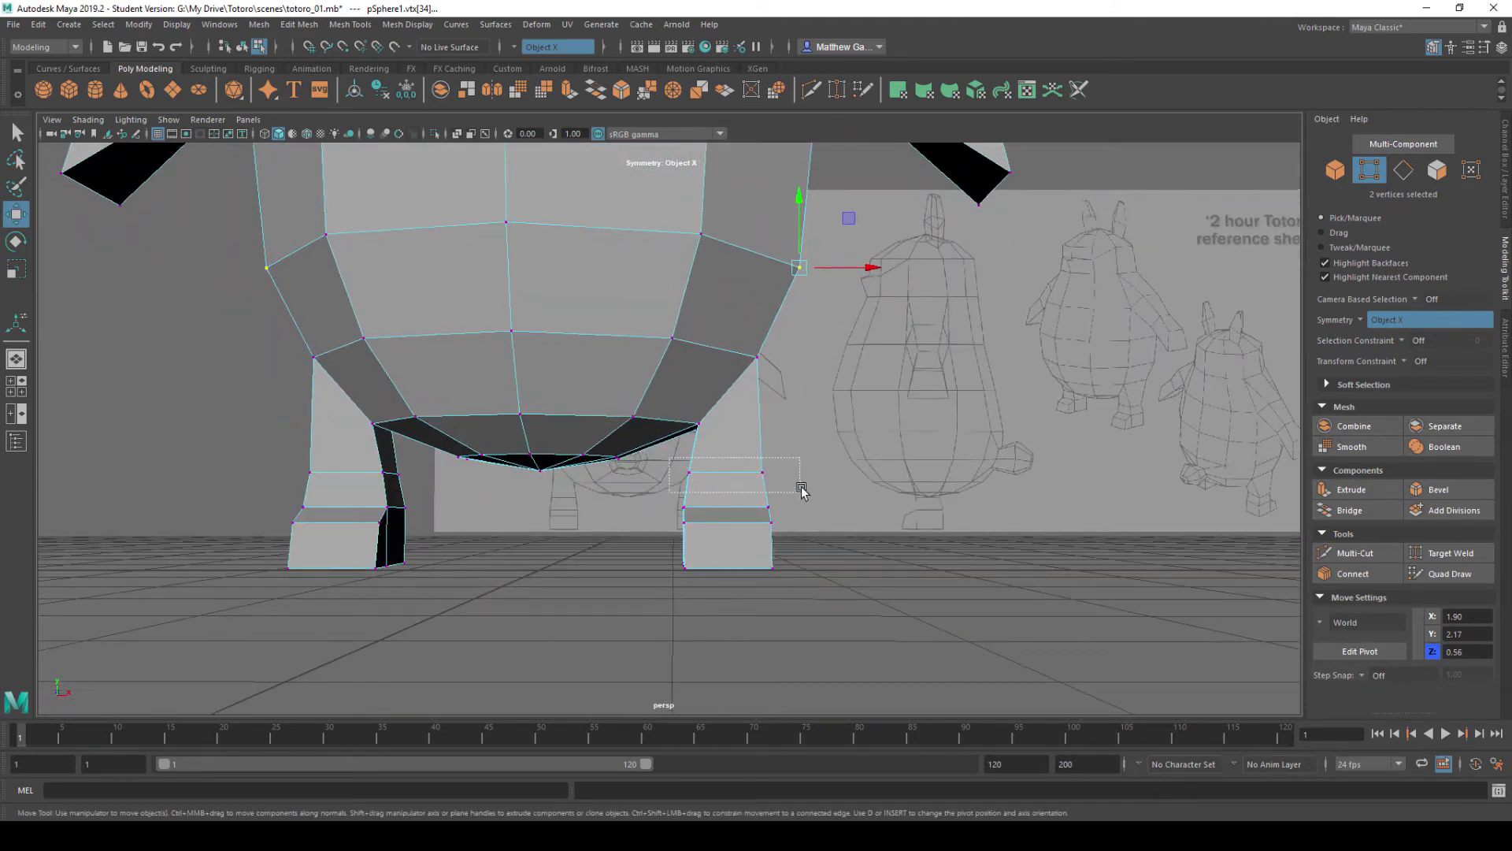
drag(801, 490, 801, 490)
drag(723, 415, 724, 402)
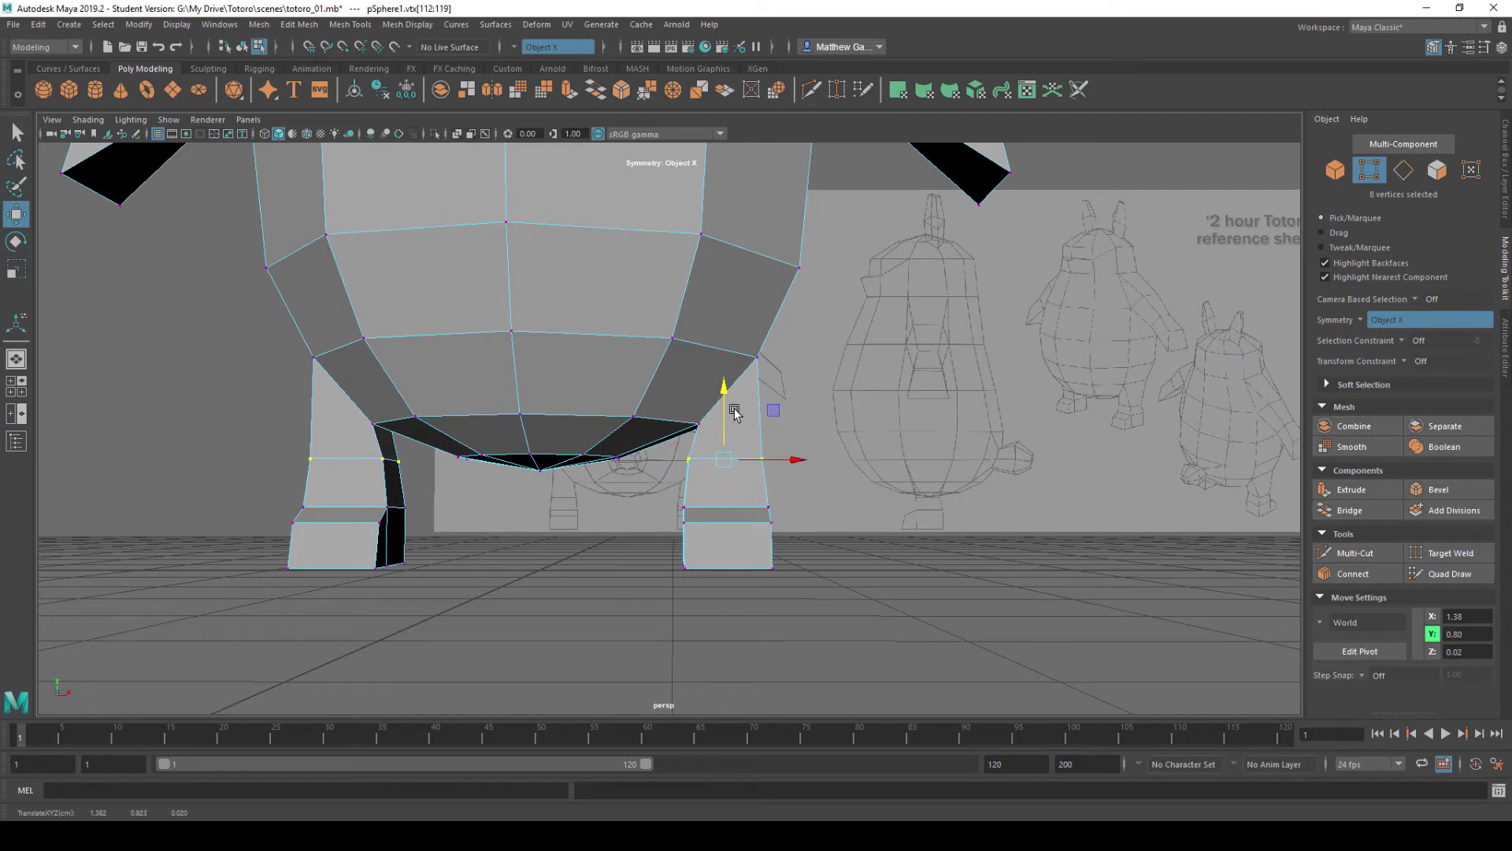
click(854, 503)
mouse_move(677, 449)
mouse_down()
mouse_move(721, 483)
mouse_move(702, 460)
mouse_up()
click(943, 546)
scroll(945, 546, down, 2)
alt+drag(997, 442, 776, 438)
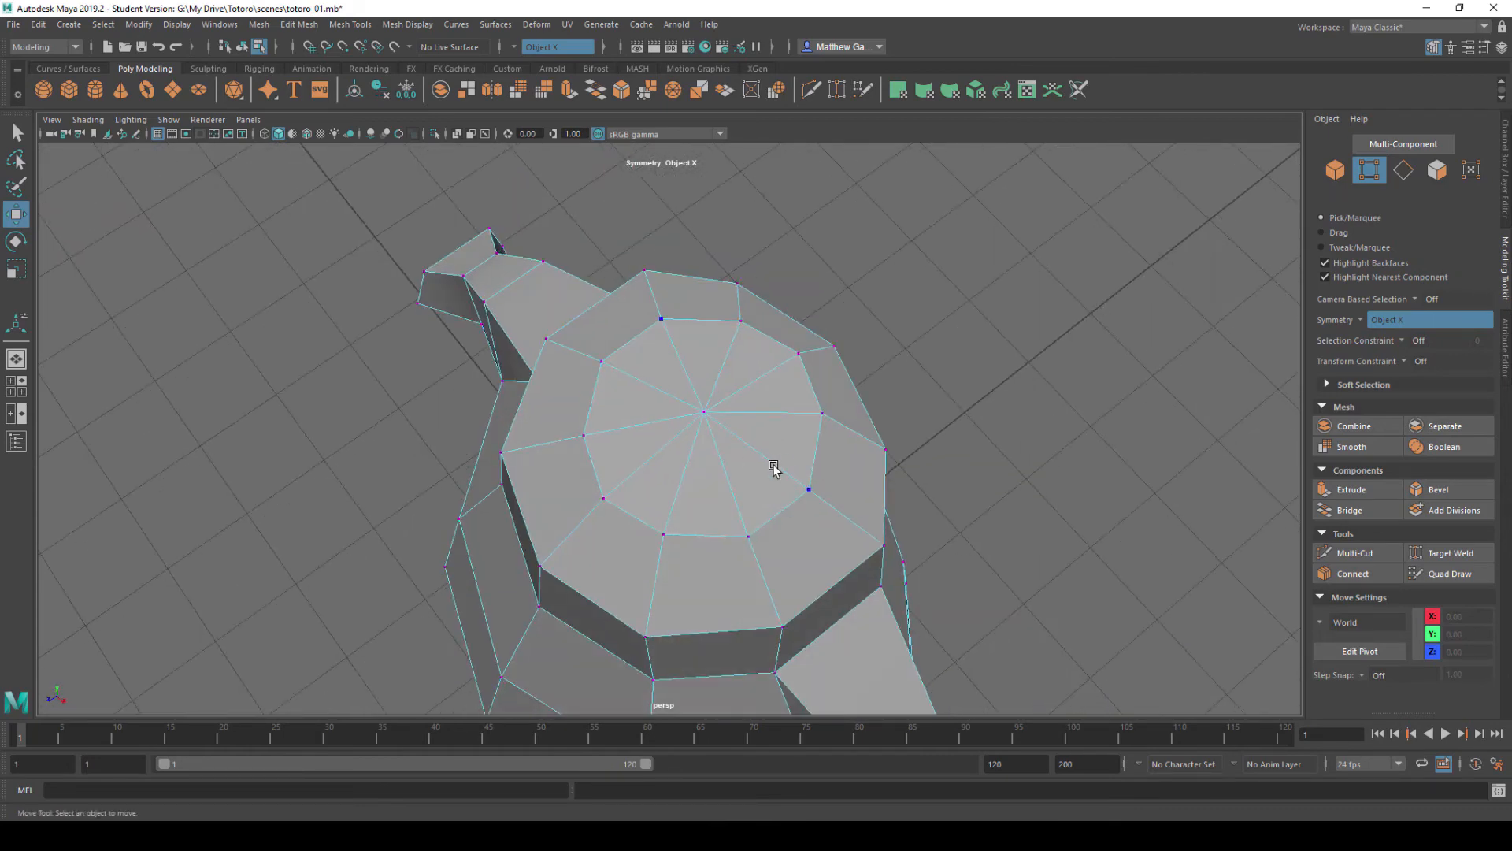
- Cut a diamond-shaped edge loop around a vertex on each side of the head's upper ring with Multi-Cut
scroll(1056, 408, down, 10)
alt+middle_drag(1051, 358, 861, 446)
alt+drag(862, 445, 895, 327)
alt+drag(524, 403, 464, 455)
scroll(465, 455, up, 3)
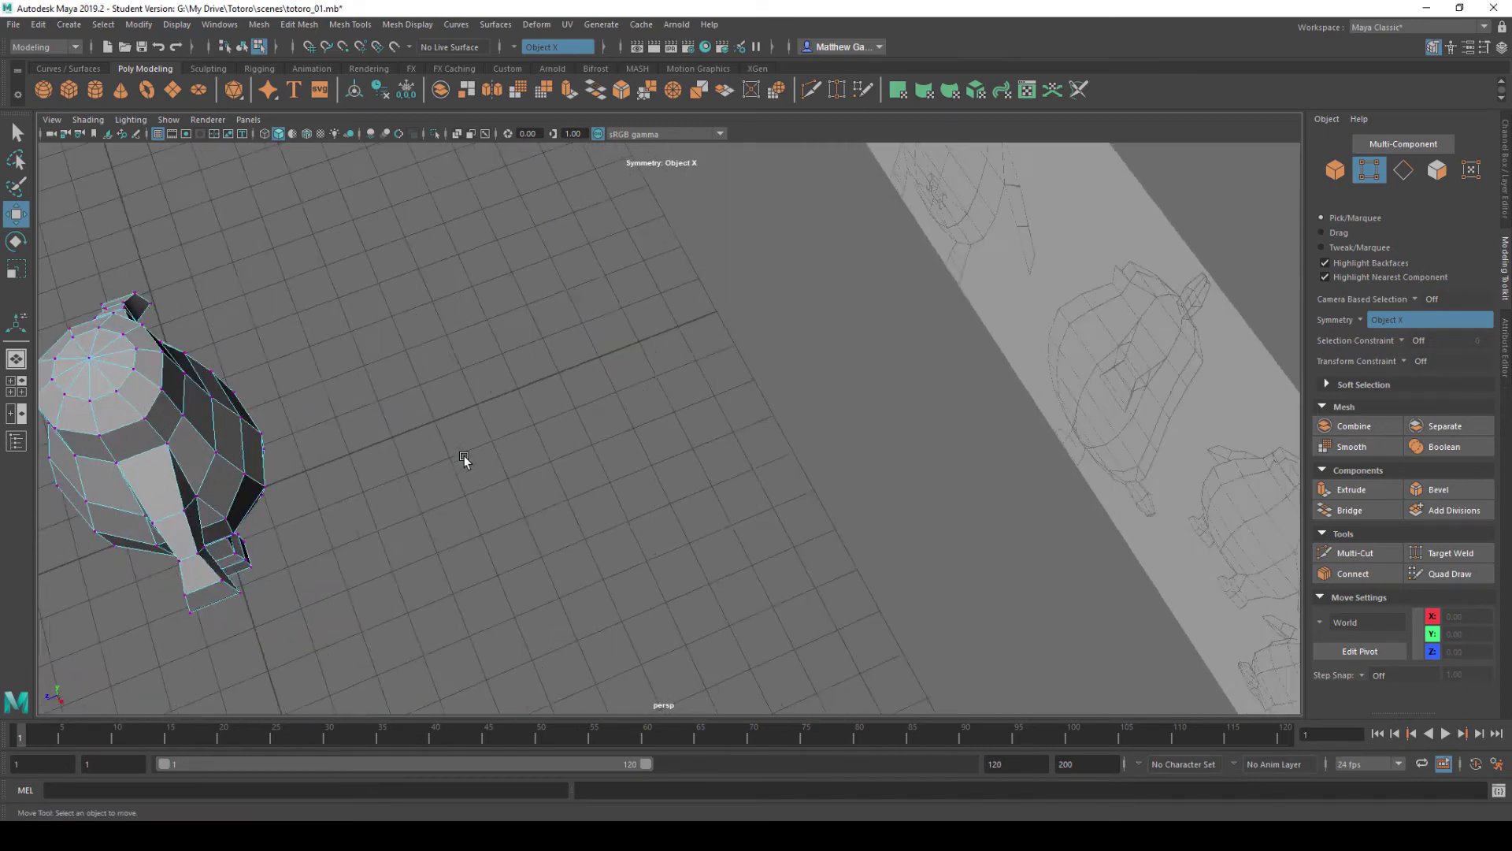
scroll(465, 455, up, 3)
alt+middle_drag(465, 455, 876, 419)
alt+drag(876, 419, 885, 409)
scroll(796, 431, up, 5)
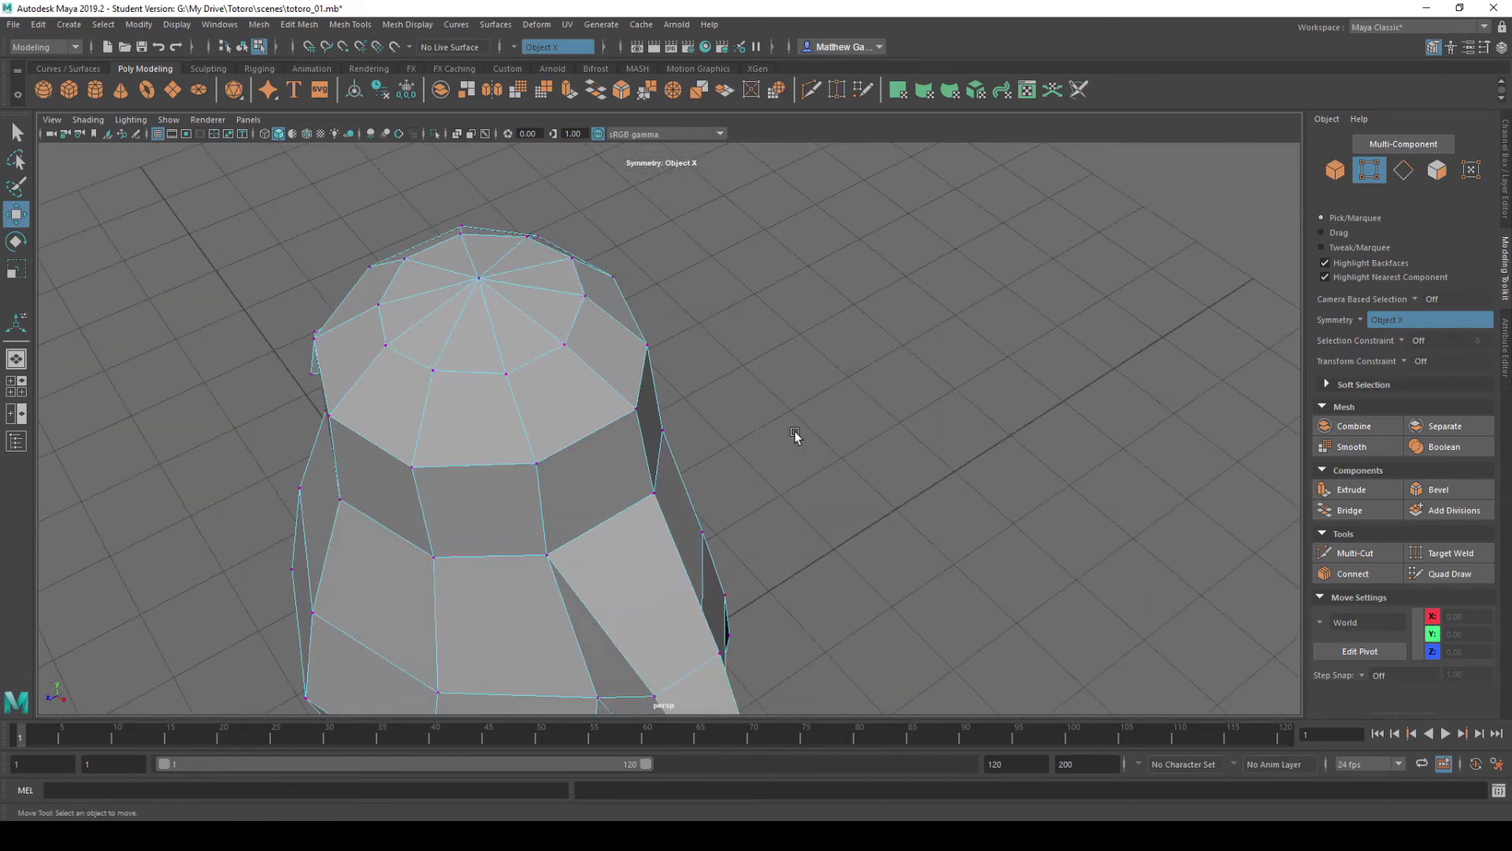
scroll(795, 431, up, 2)
alt+middle_drag(762, 385, 915, 473)
scroll(881, 462, up, 3)
scroll(849, 455, down, 2)
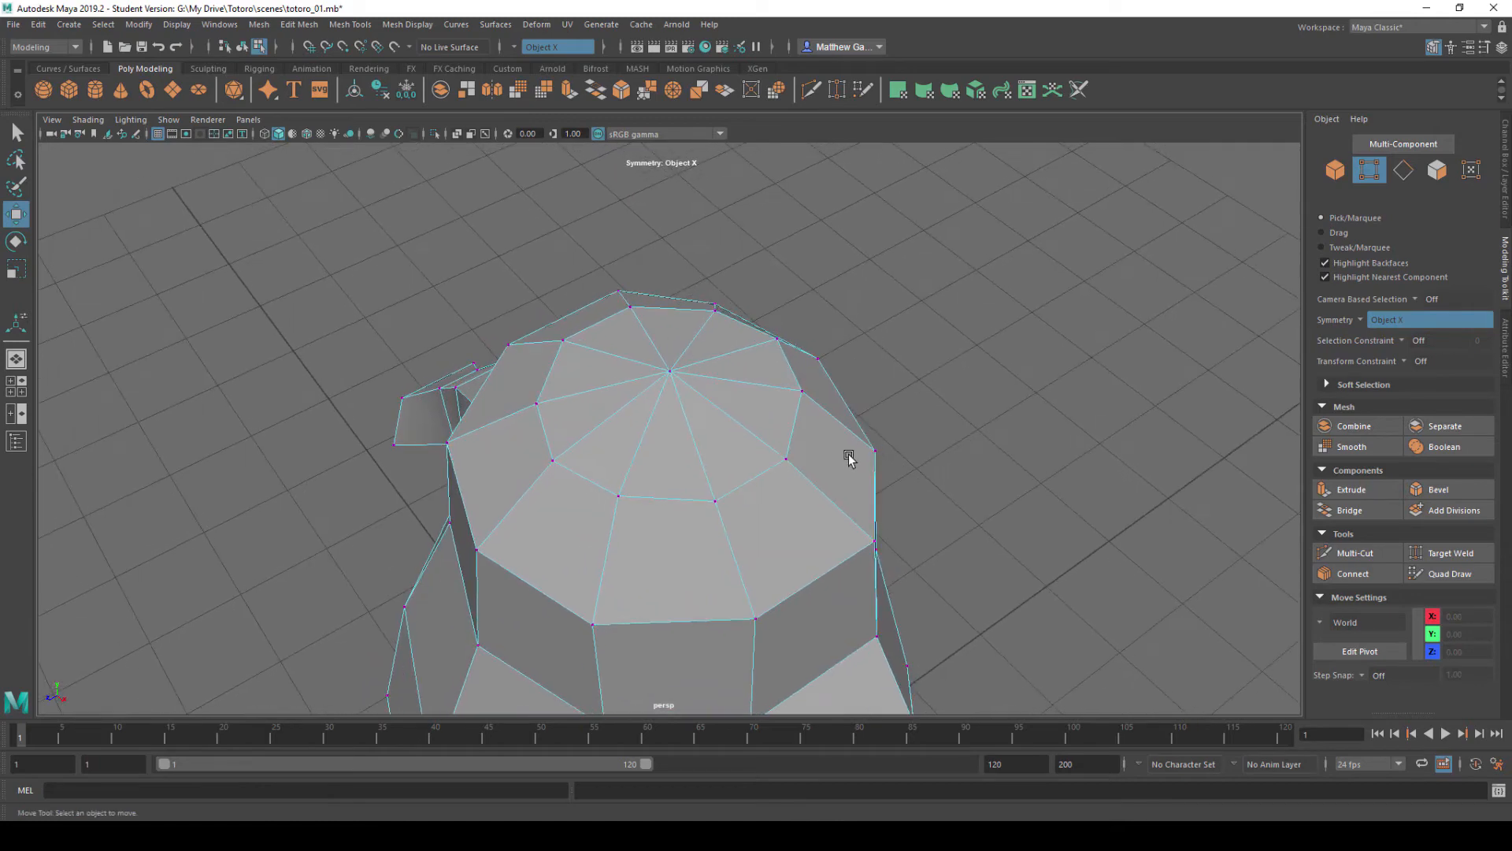
alt+drag(849, 456, 843, 496)
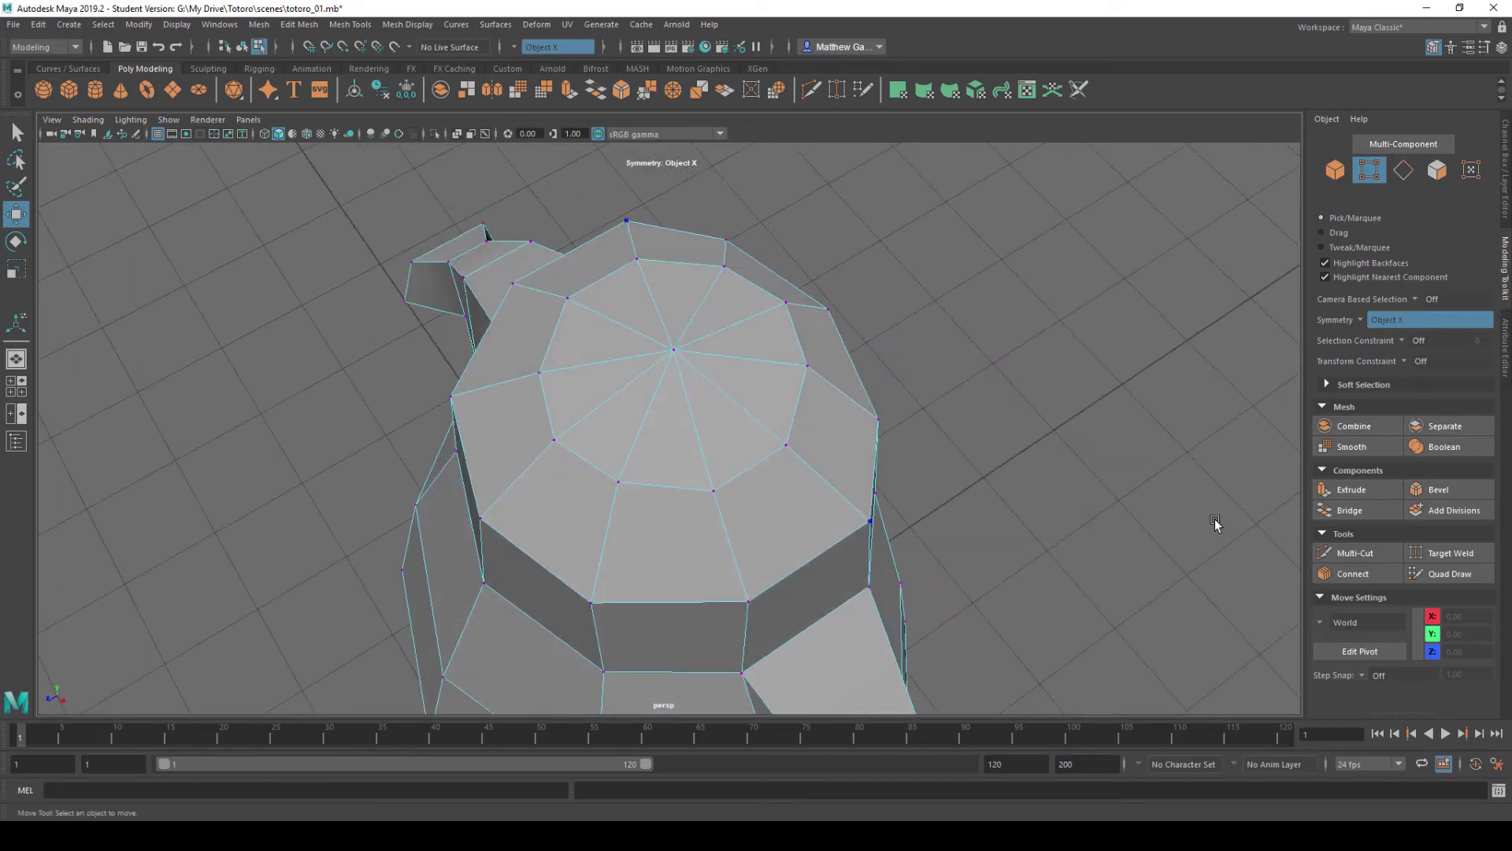
click(1350, 559)
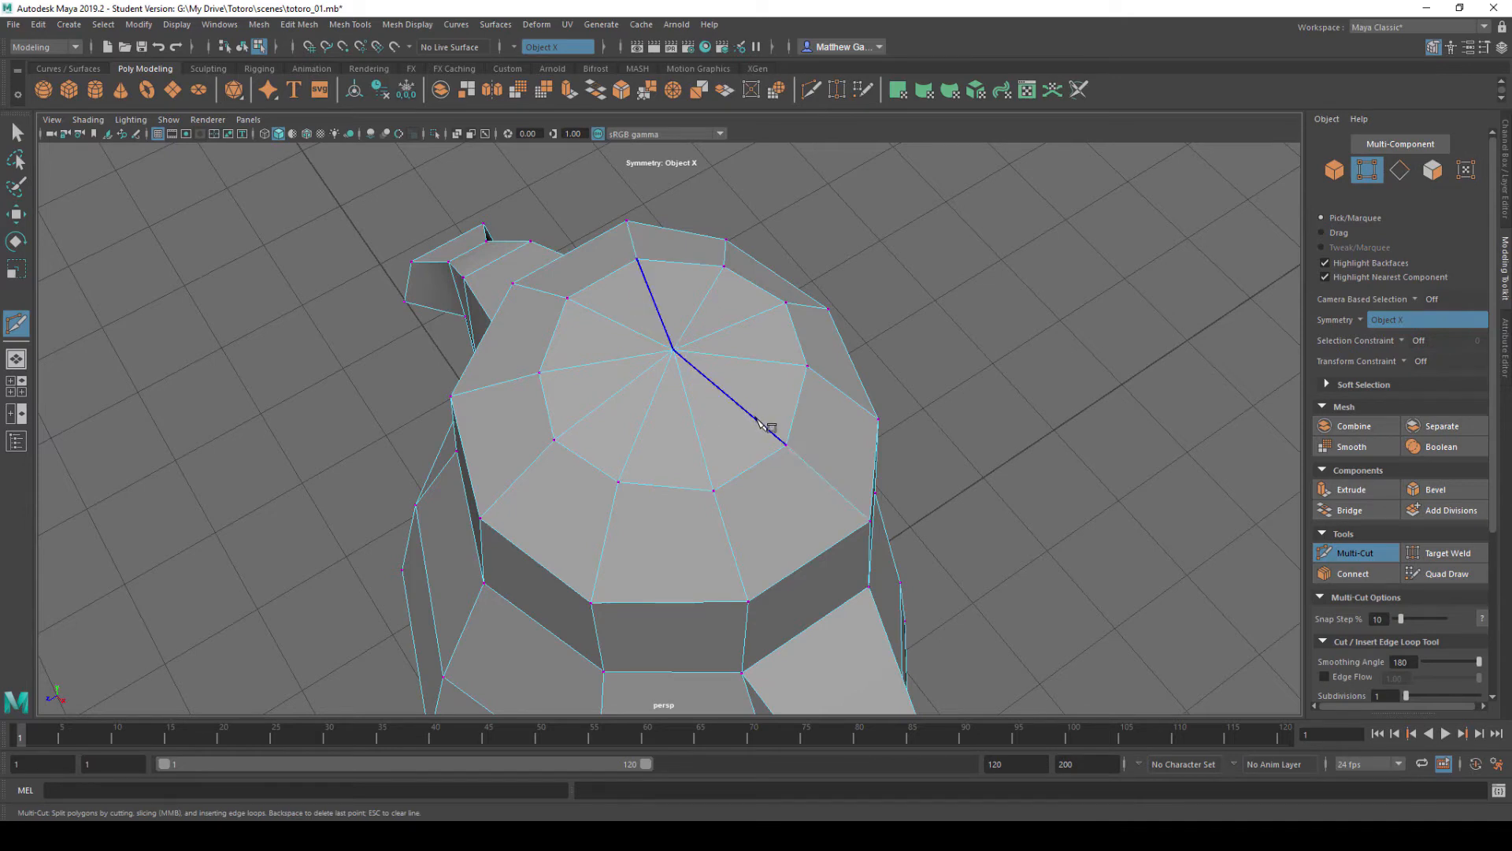
click(758, 422)
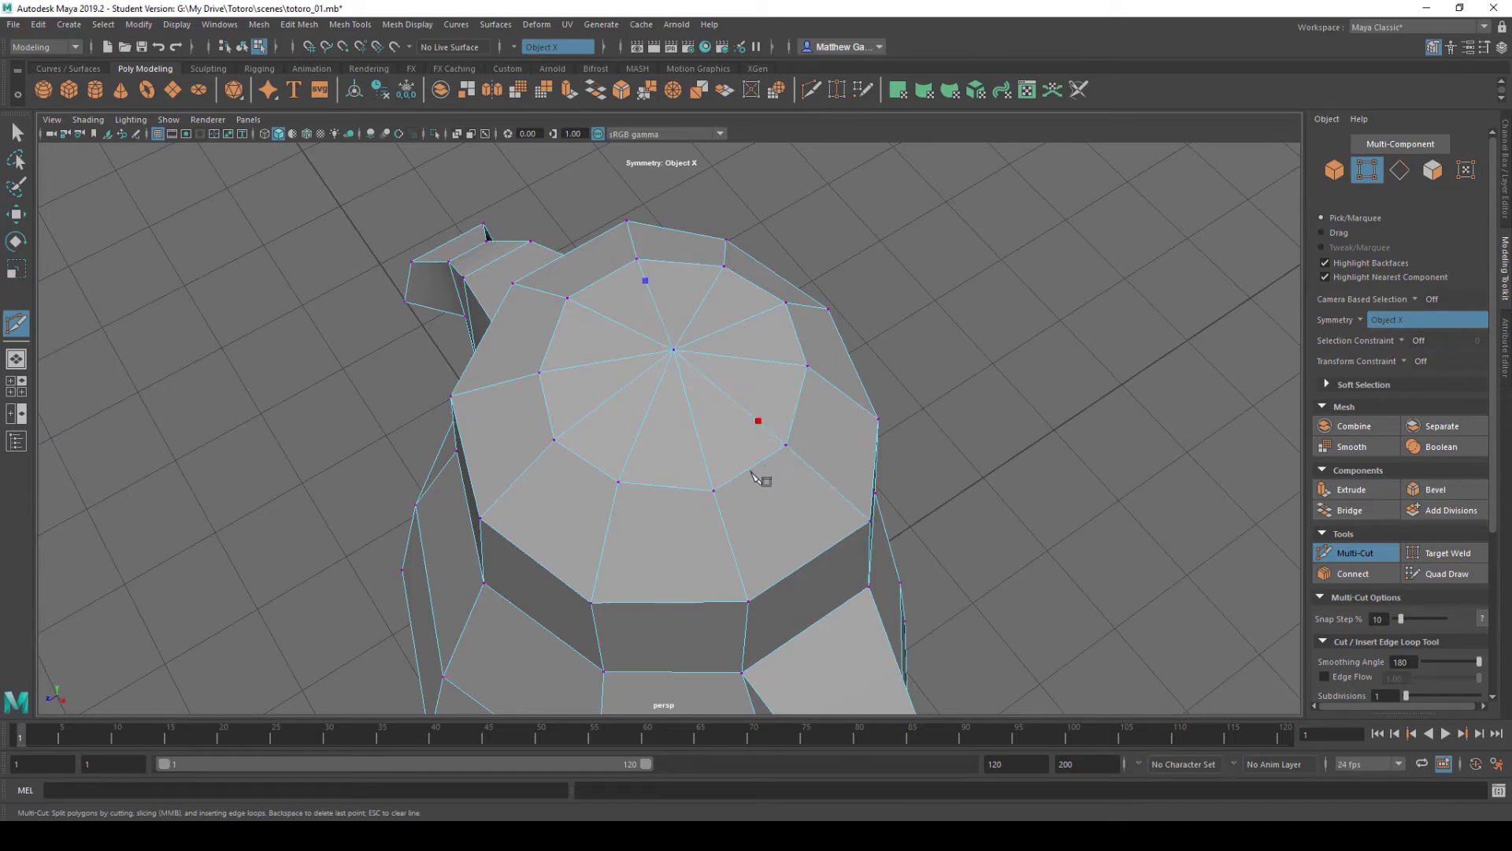
click(818, 473)
alt+drag(898, 408, 866, 372)
- Select the four small faces inside the diamond cut on each side of the head
key(q)
right_drag(772, 476, 777, 472)
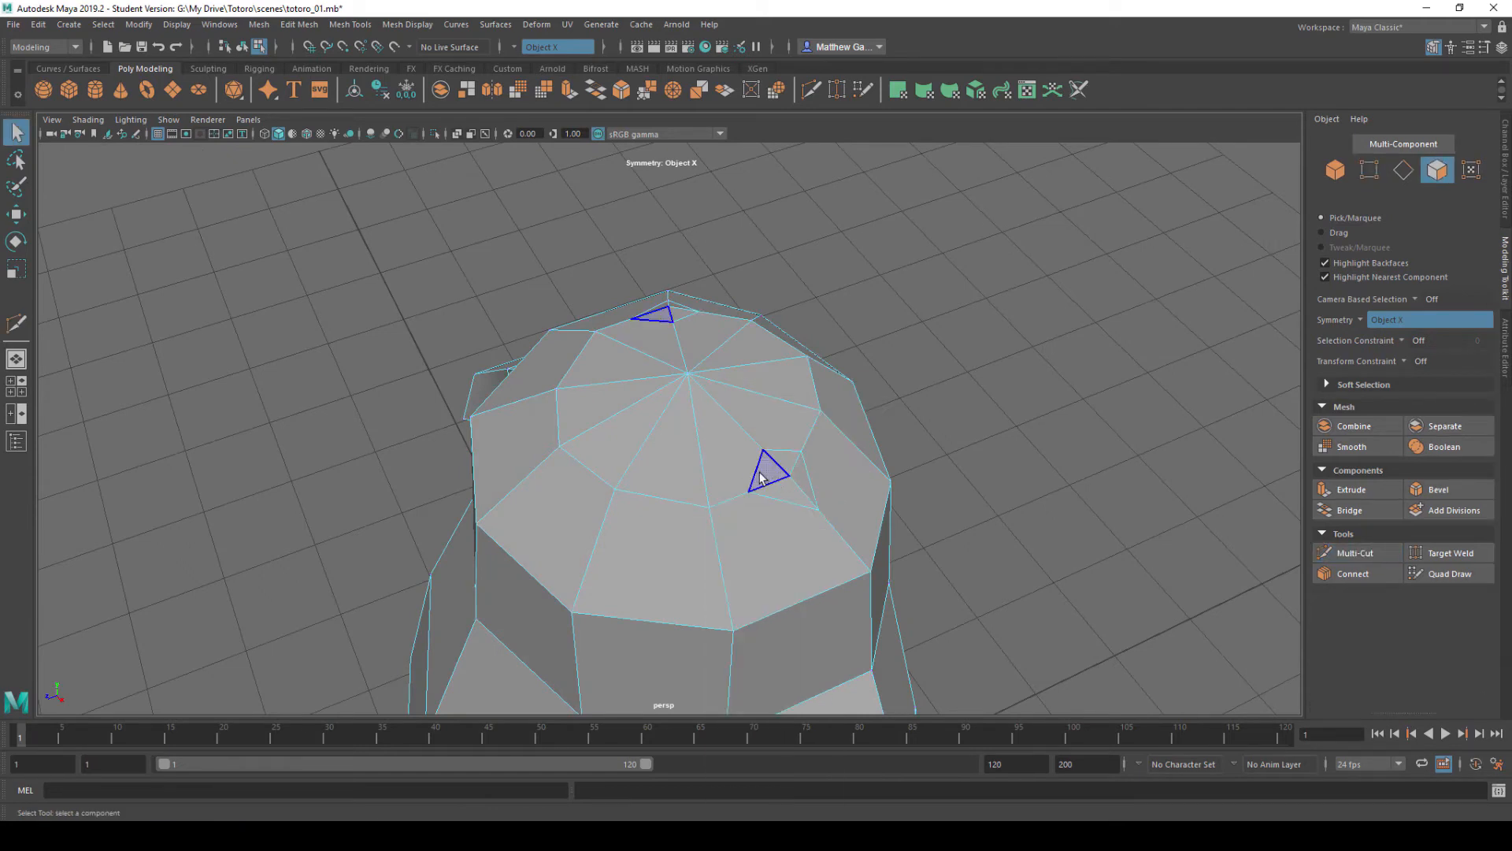
click(760, 477)
shift+click(790, 491)
shift+click(805, 475)
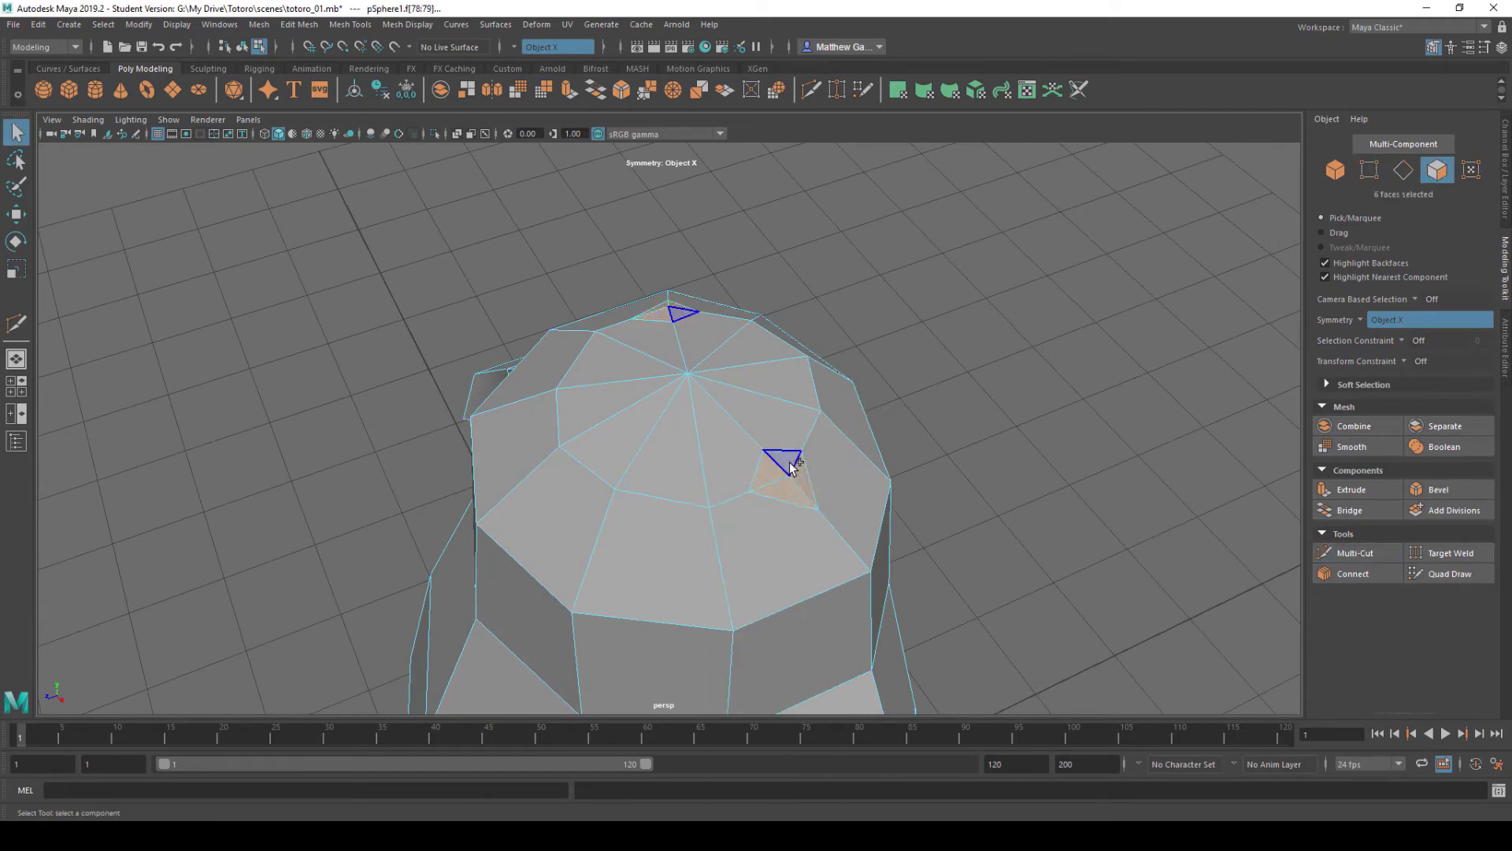
shift+click(786, 461)
alt+drag(1017, 454, 792, 378)
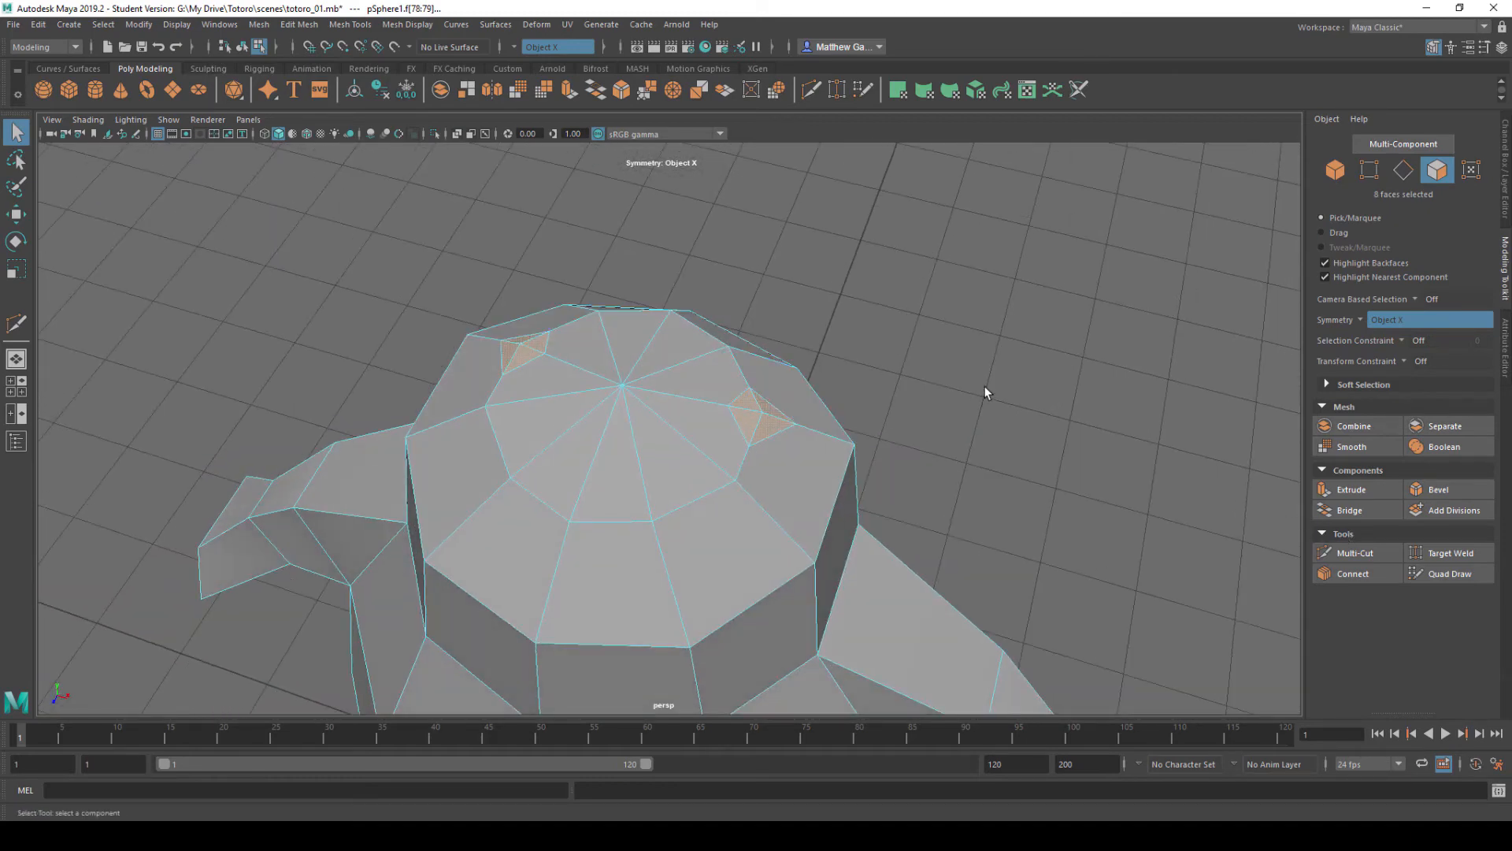
- Extrude the diamond faces straight up along Y in two segments, to 6.90 and 7.65, to start the ears
key(w)
alt+drag(919, 388, 913, 354)
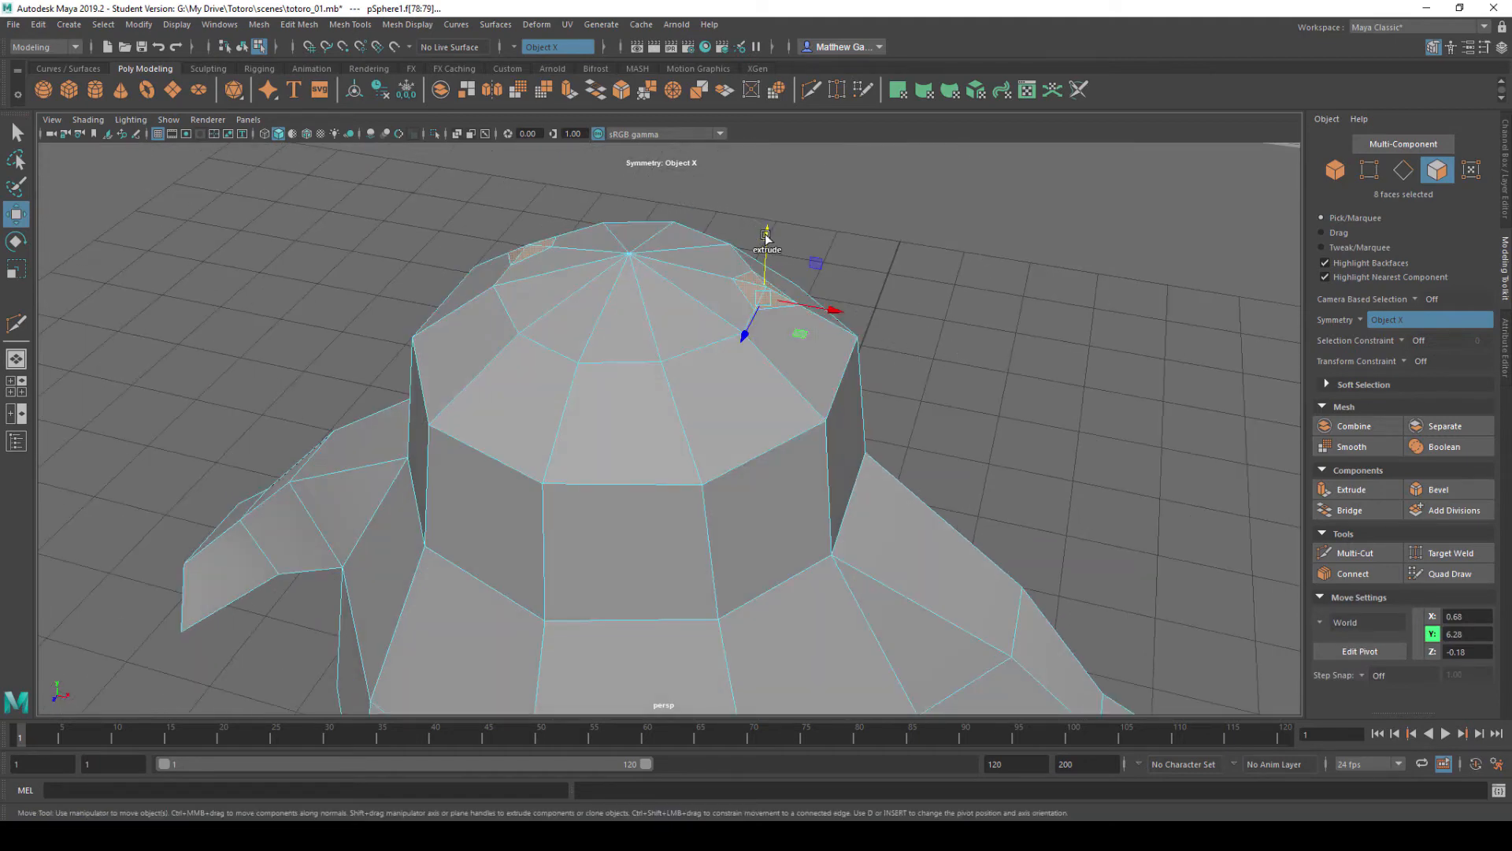
shift+drag(767, 236, 787, 118)
alt+drag(884, 252, 862, 419)
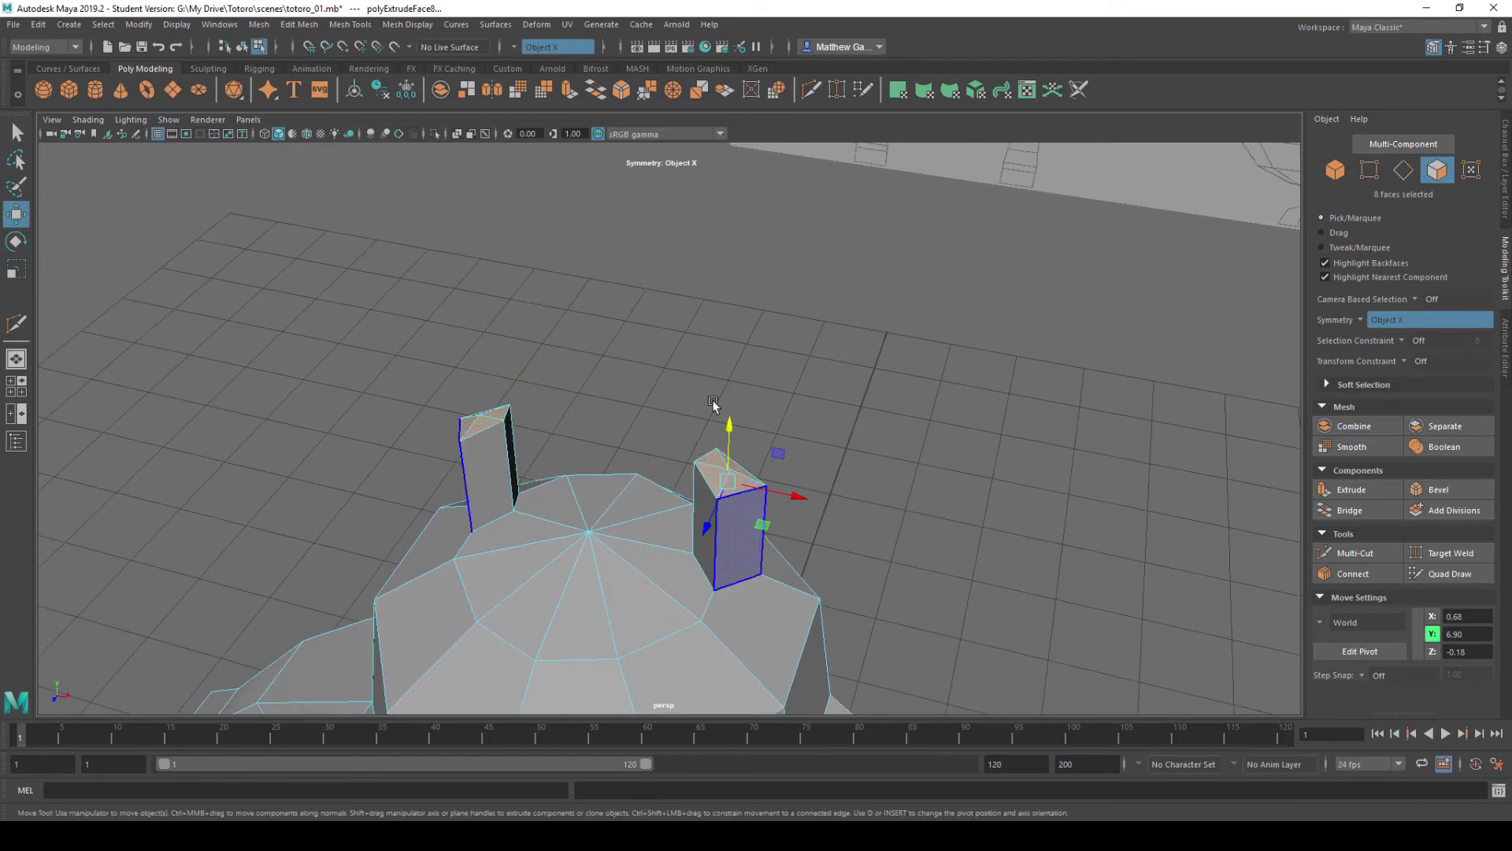
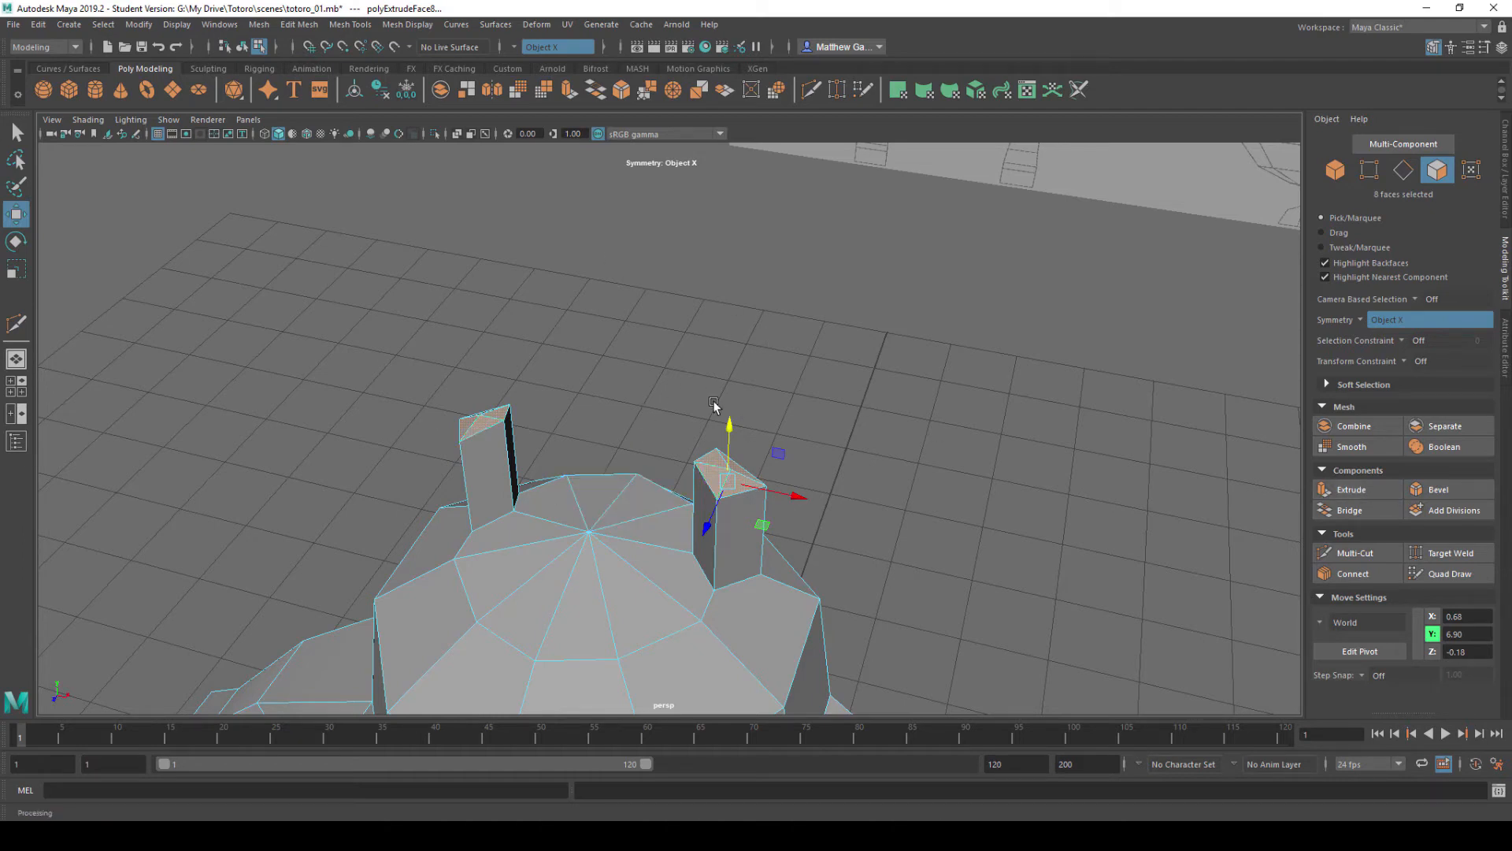
drag(730, 426, 746, 293)
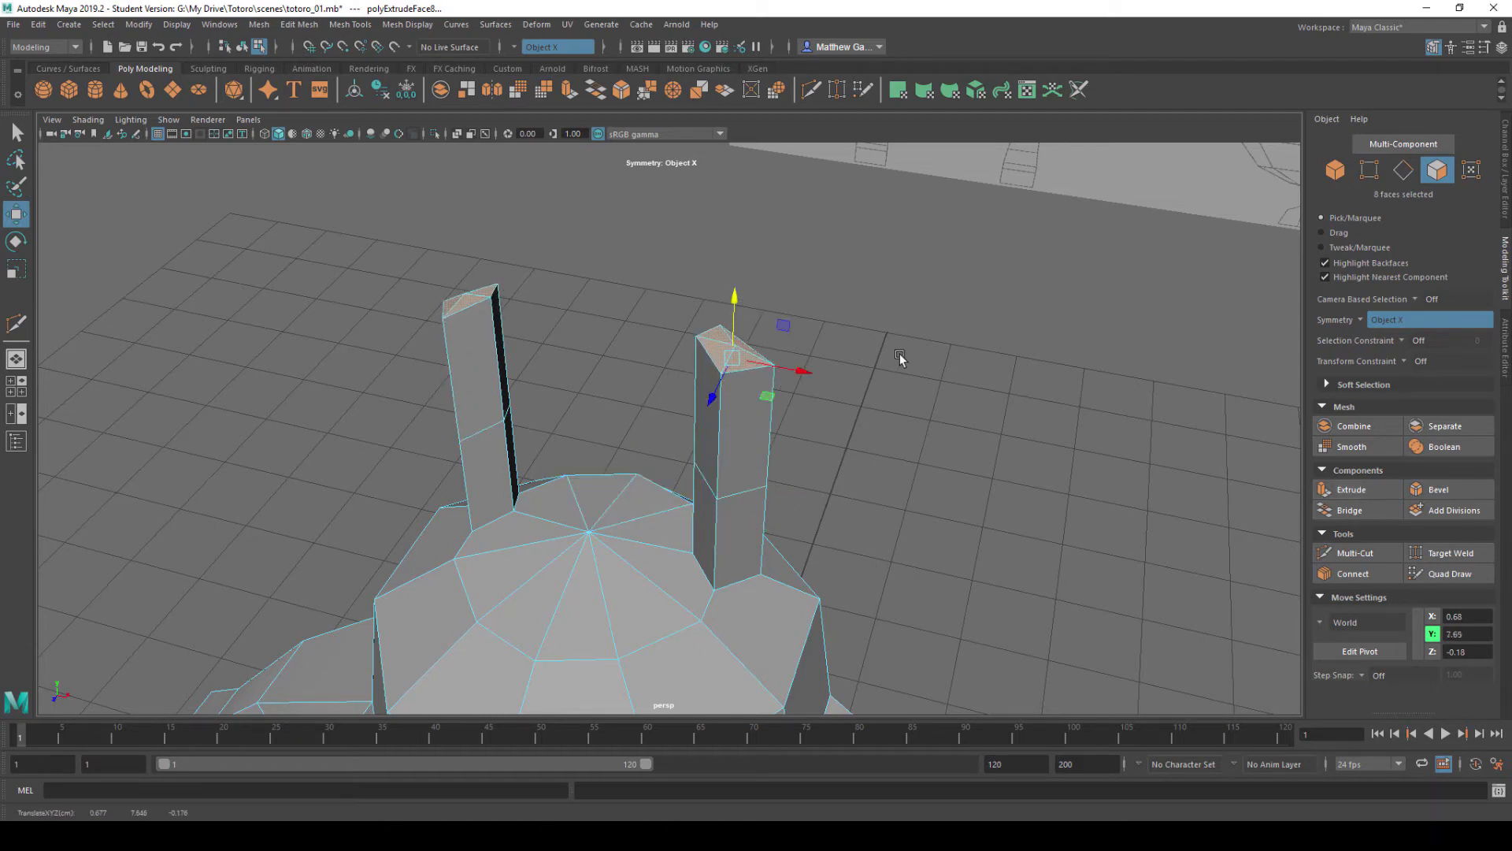
- In the front view, fit the ears' middle vertex rings to the reference, centred at about X 0.76, Y 6.74
scroll(900, 357, down, 6)
alt+drag(901, 357, 895, 331)
alt+middle_drag(894, 331, 818, 386)
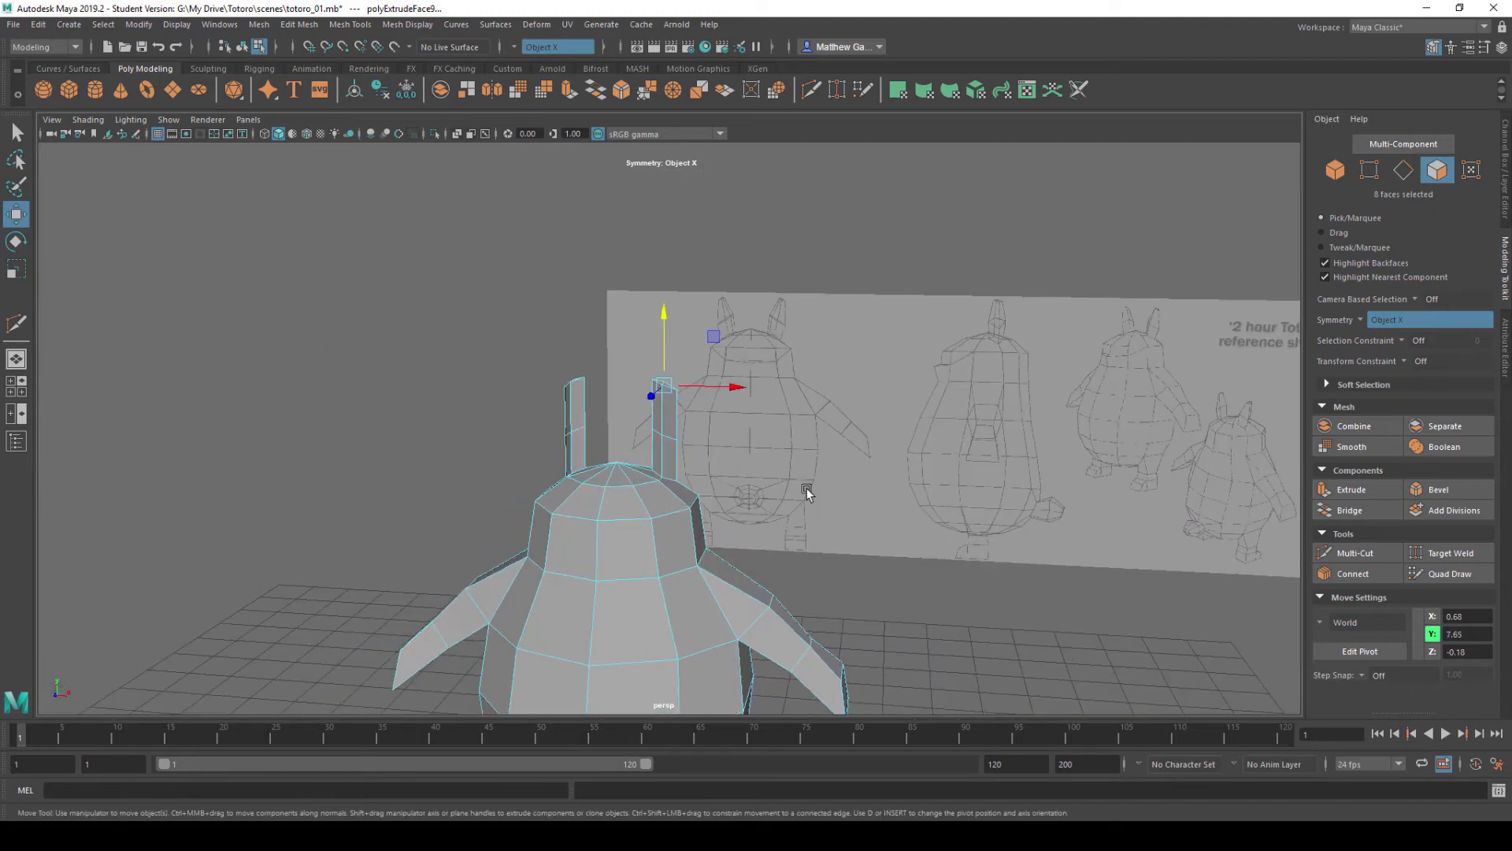
key(space)
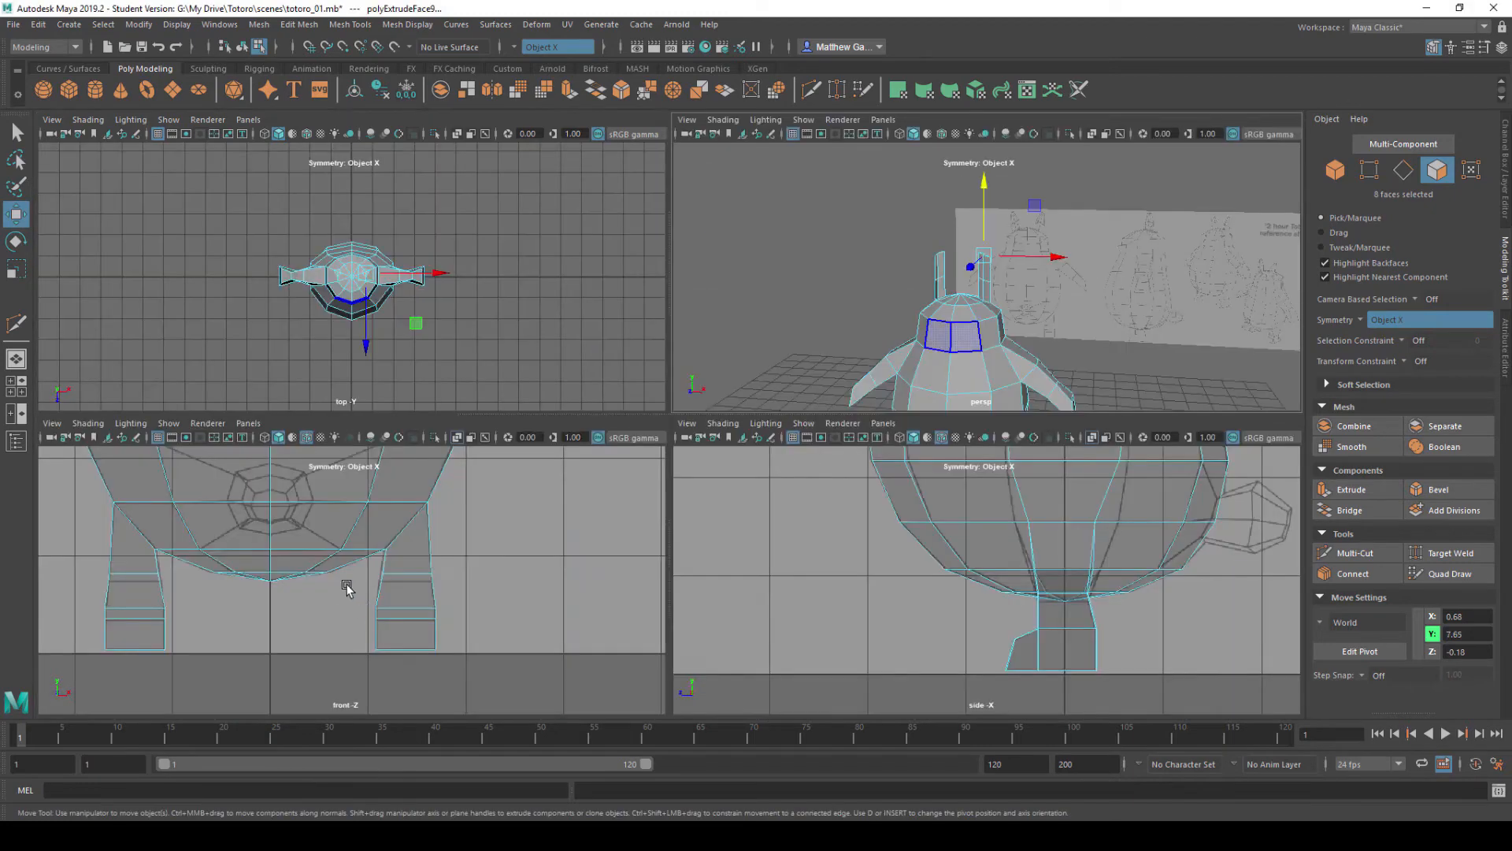
key(space)
alt+middle_drag(833, 189, 789, 580)
alt+middle_drag(754, 284, 743, 567)
alt+middle_drag(696, 281, 707, 409)
alt+middle_drag(762, 342, 774, 438)
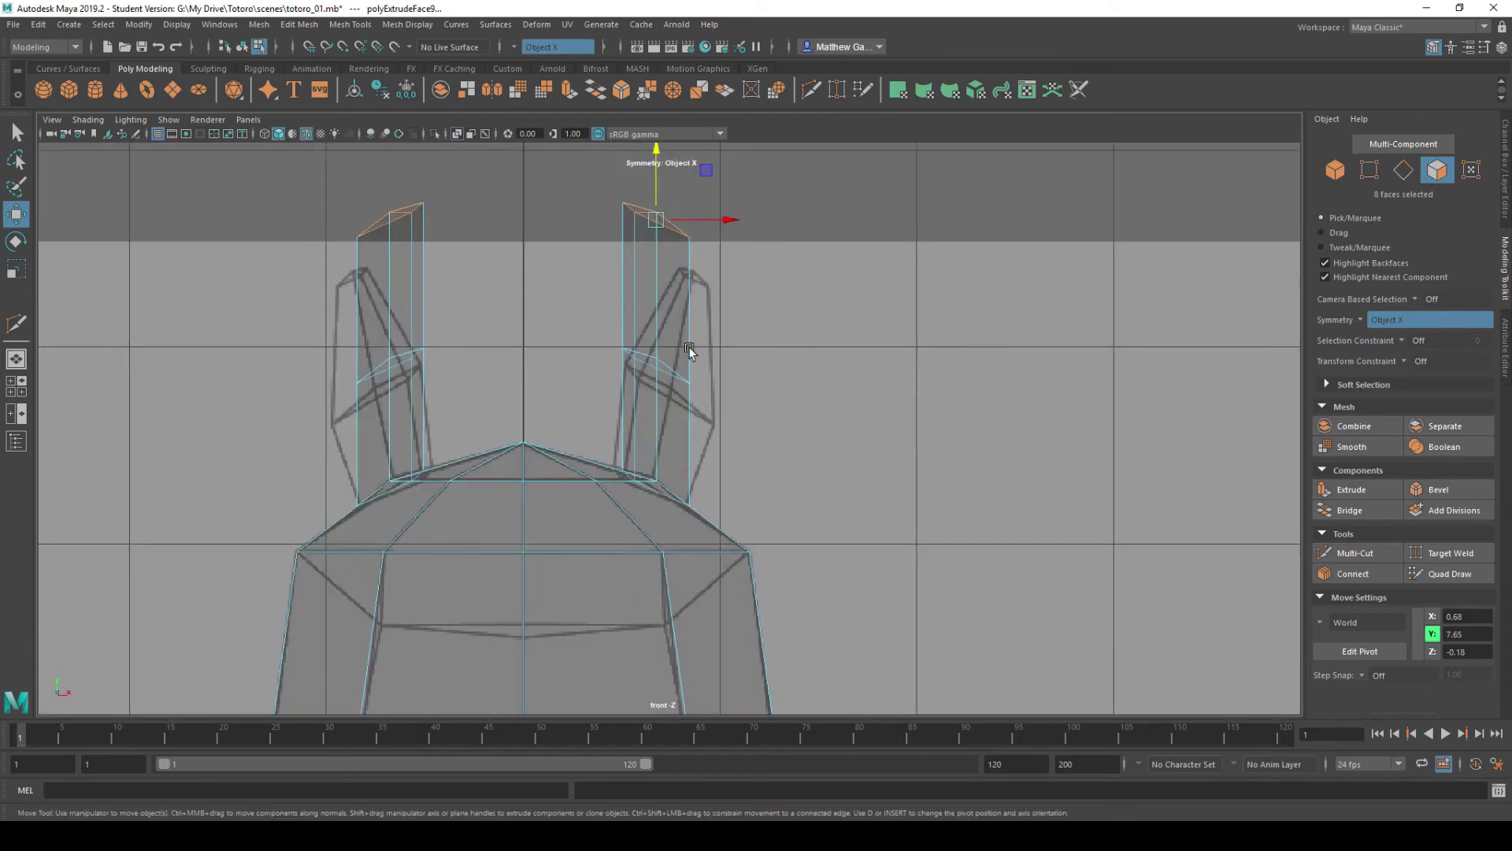
click(693, 350)
click(632, 364)
right_click(641, 365)
right_drag(589, 308, 581, 304)
drag(565, 292, 725, 392)
drag(649, 363, 675, 400)
key(r)
key(e)
key(w)
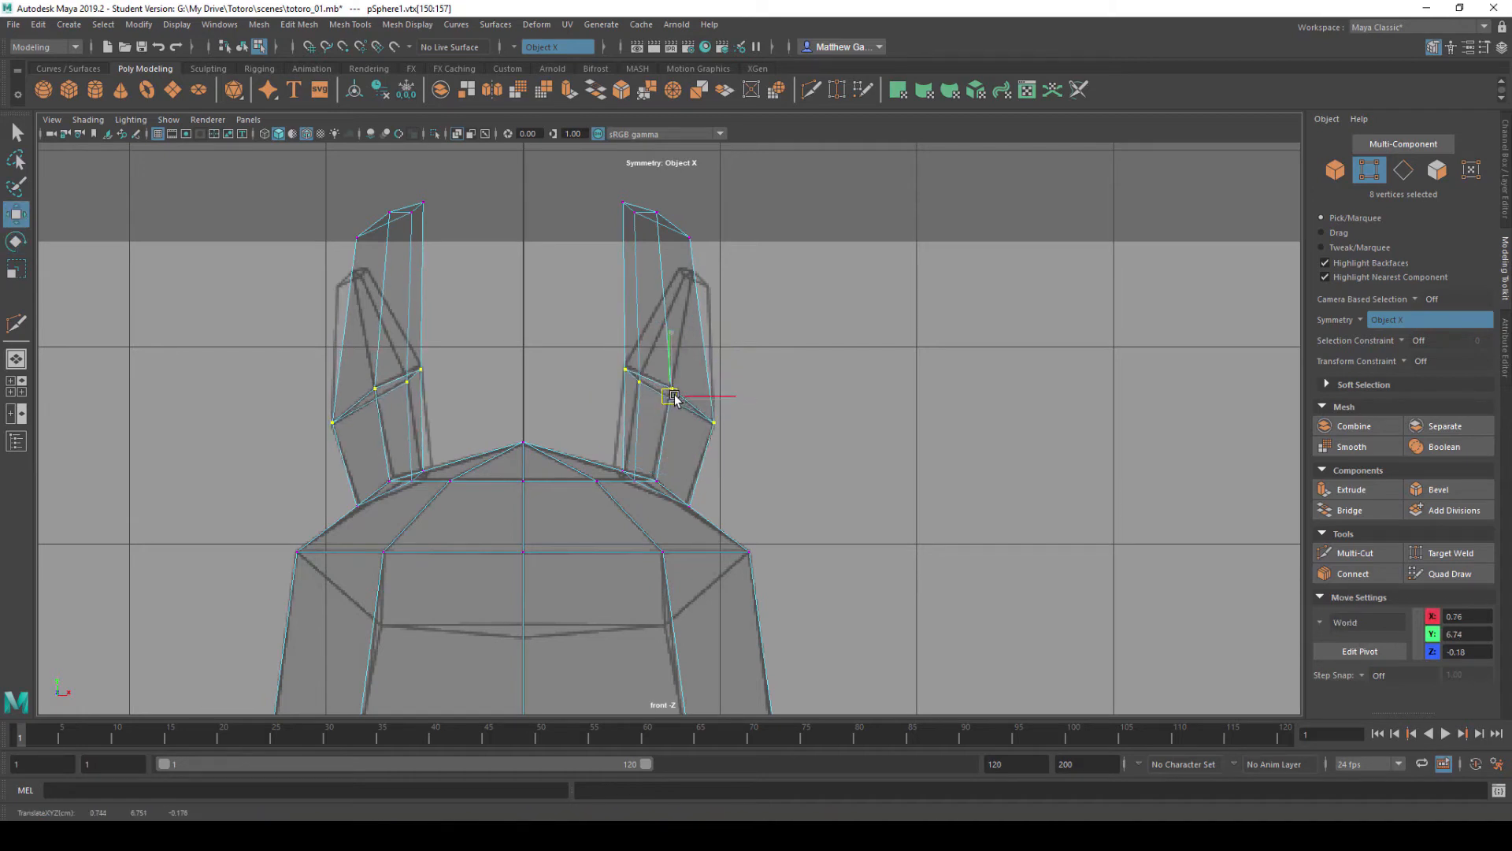
- Move, scale down and rotate the ear-tip vertices to fit the front reference, centred at about X 0.86, Y 7.37
click(614, 237)
drag(756, 307, 756, 307)
drag(660, 226, 702, 280)
key(r)
middle_drag(791, 301, 727, 273)
key(e)
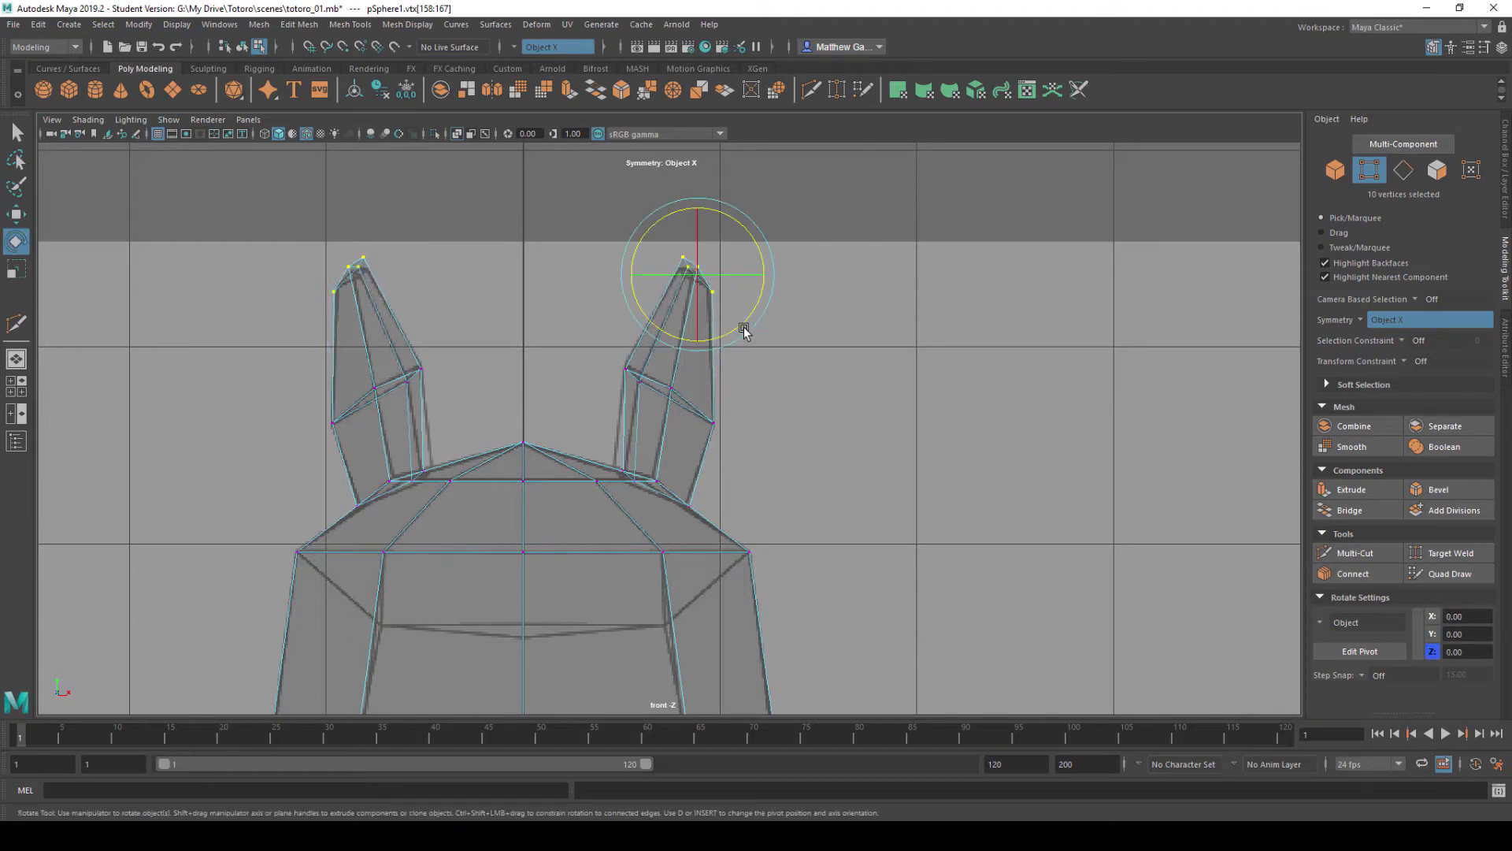
key(r)
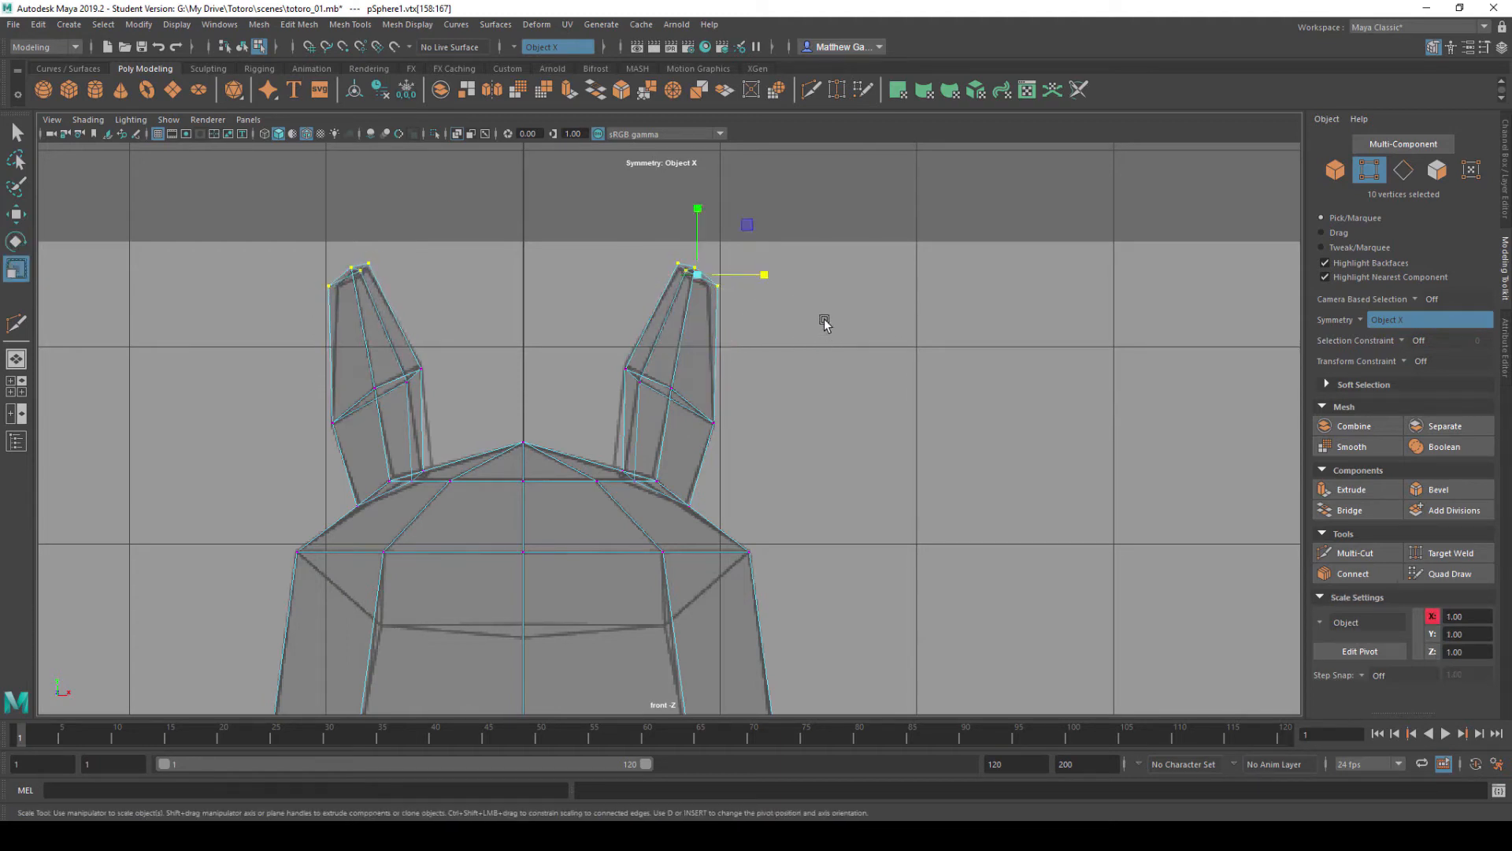
middle_drag(764, 274, 757, 354)
key(e)
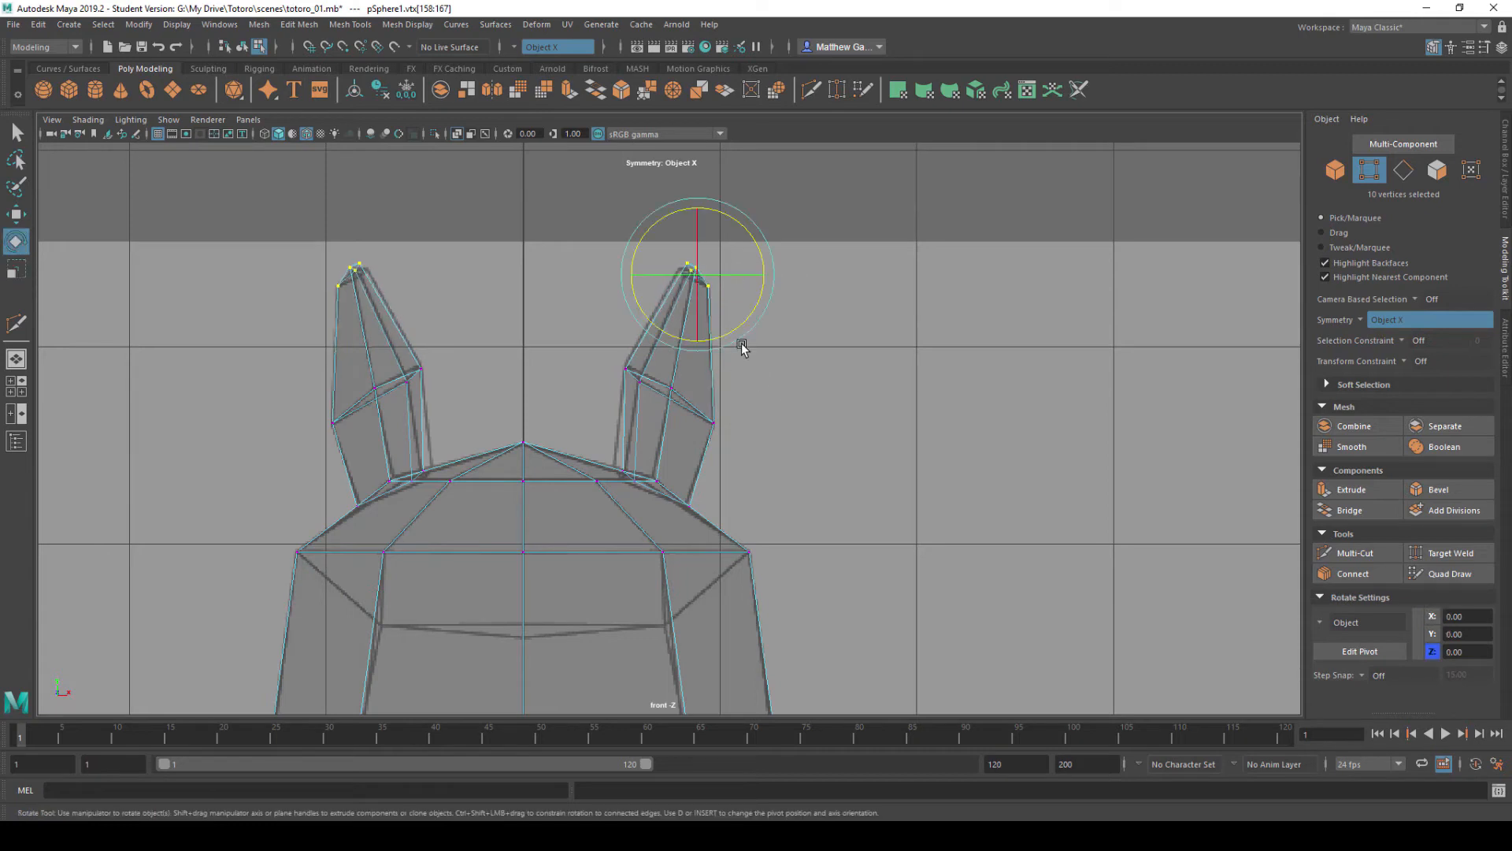
key(w)
middle_drag(700, 283, 693, 277)
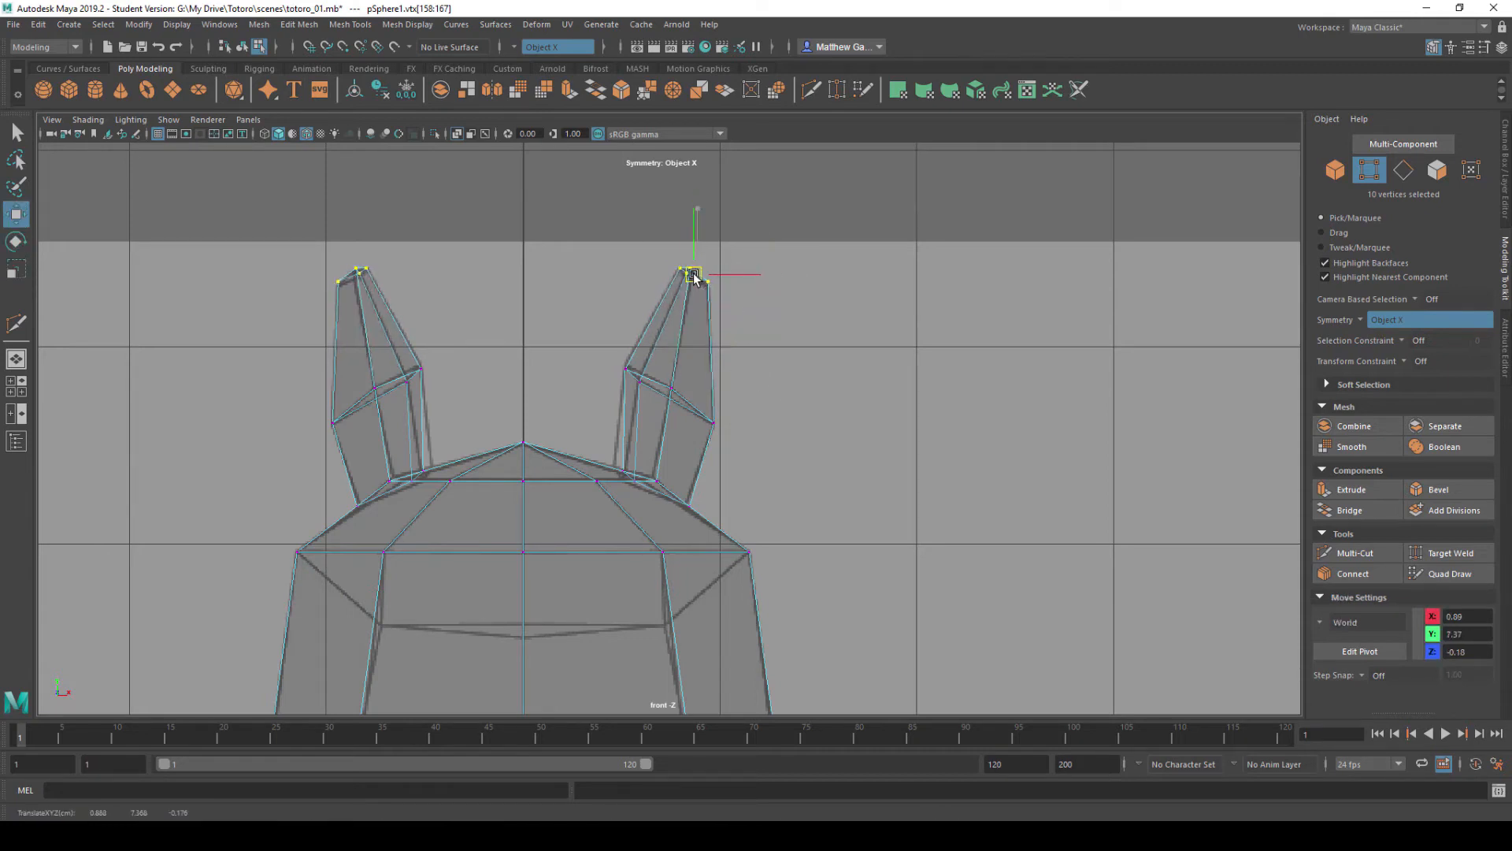
- Shift the ear-base vertices onto the front reference, placing the innermost one at about X 0.46, Y 6.38
click(627, 475)
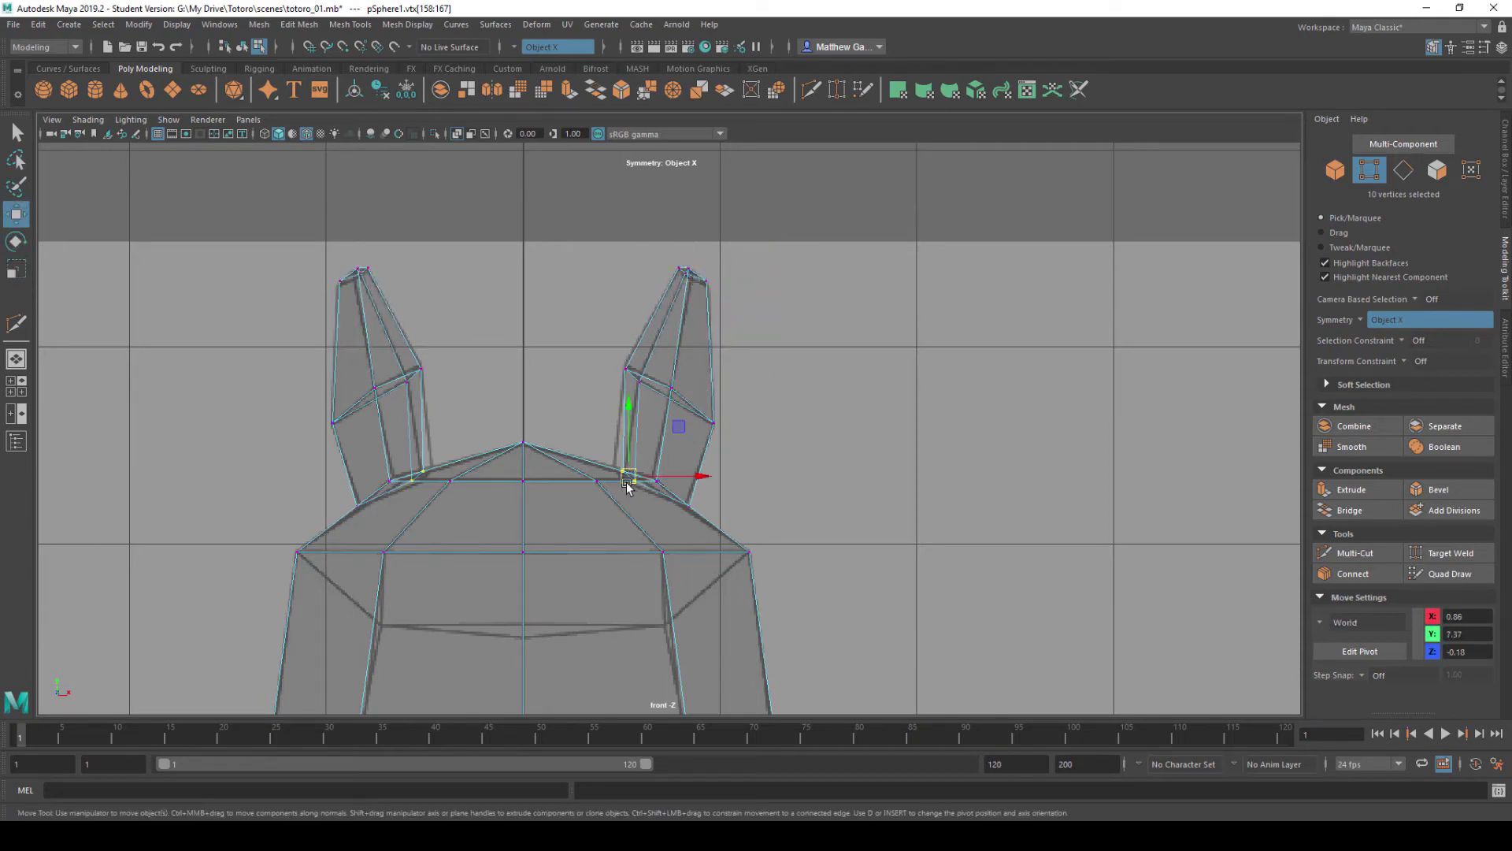
click(832, 472)
scroll(611, 477, up, 3)
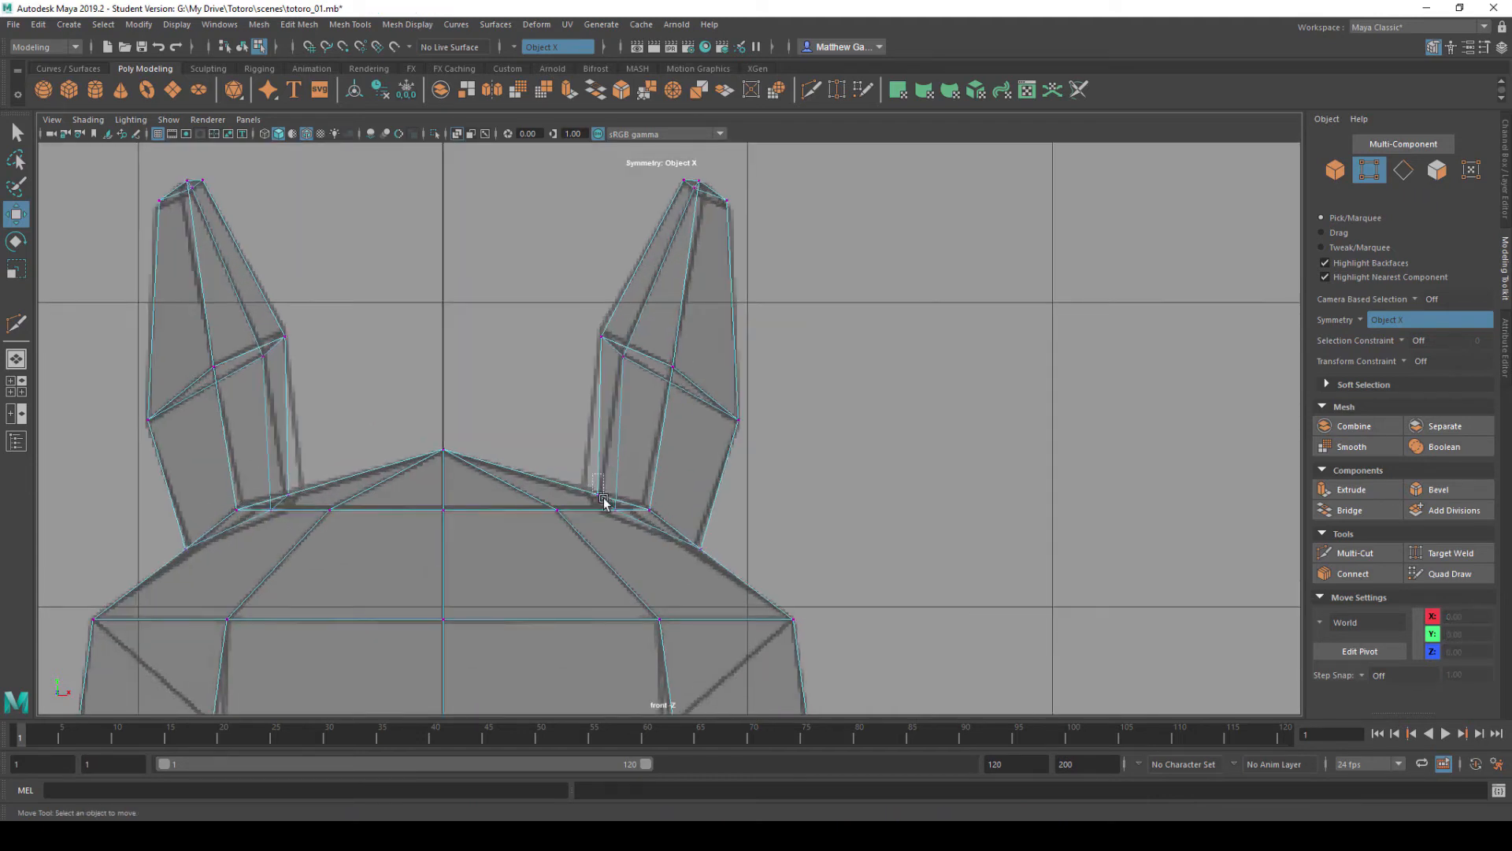
drag(602, 496, 589, 496)
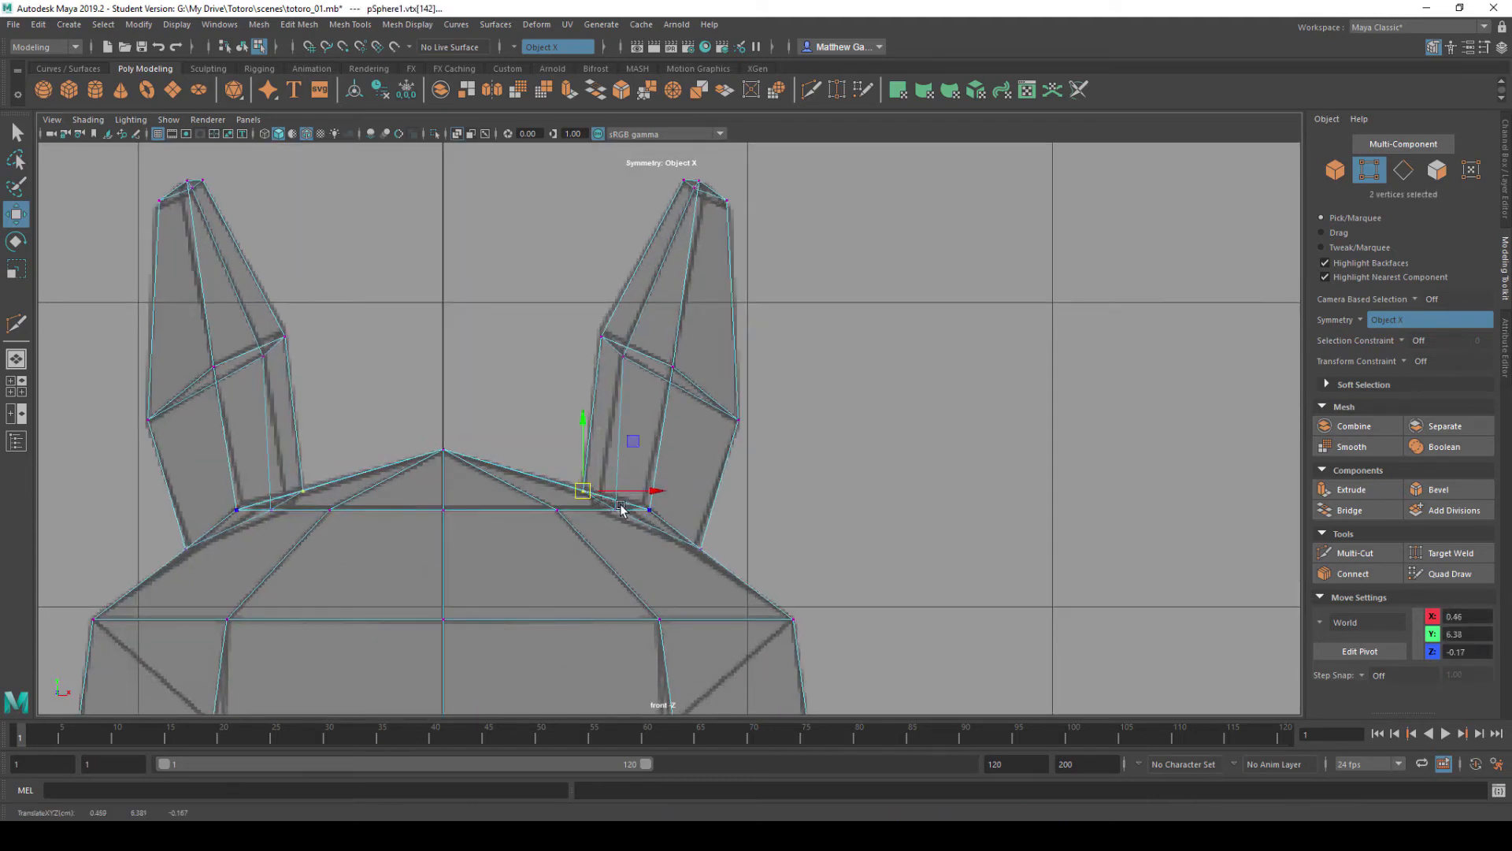
click(601, 509)
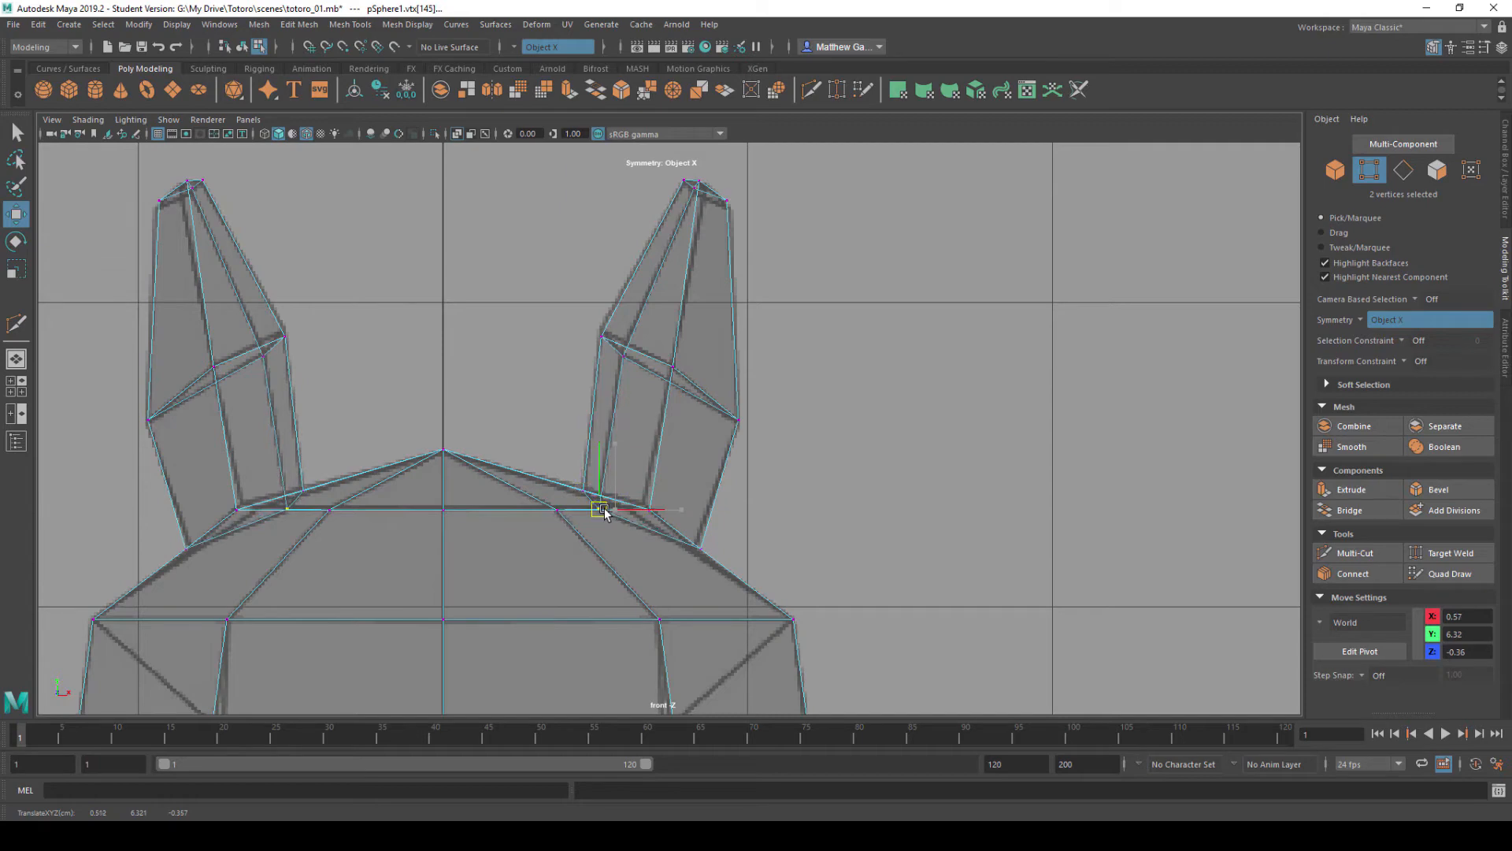
click(861, 448)
click(651, 511)
drag(650, 510, 645, 506)
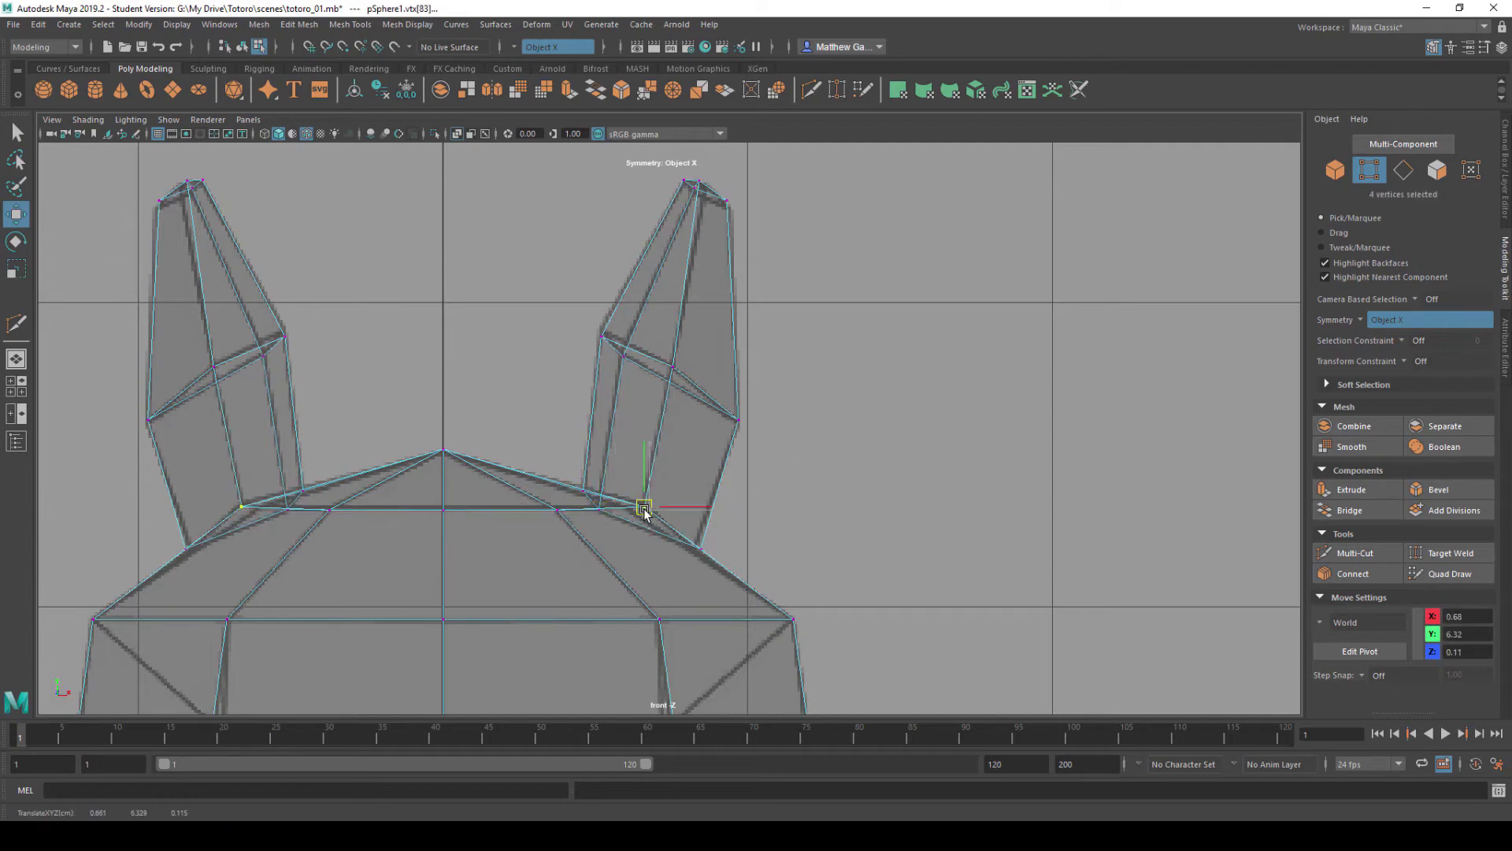
click(821, 379)
- In perspective, select the ear-tip vertices and scale them narrower along Z
key(space)
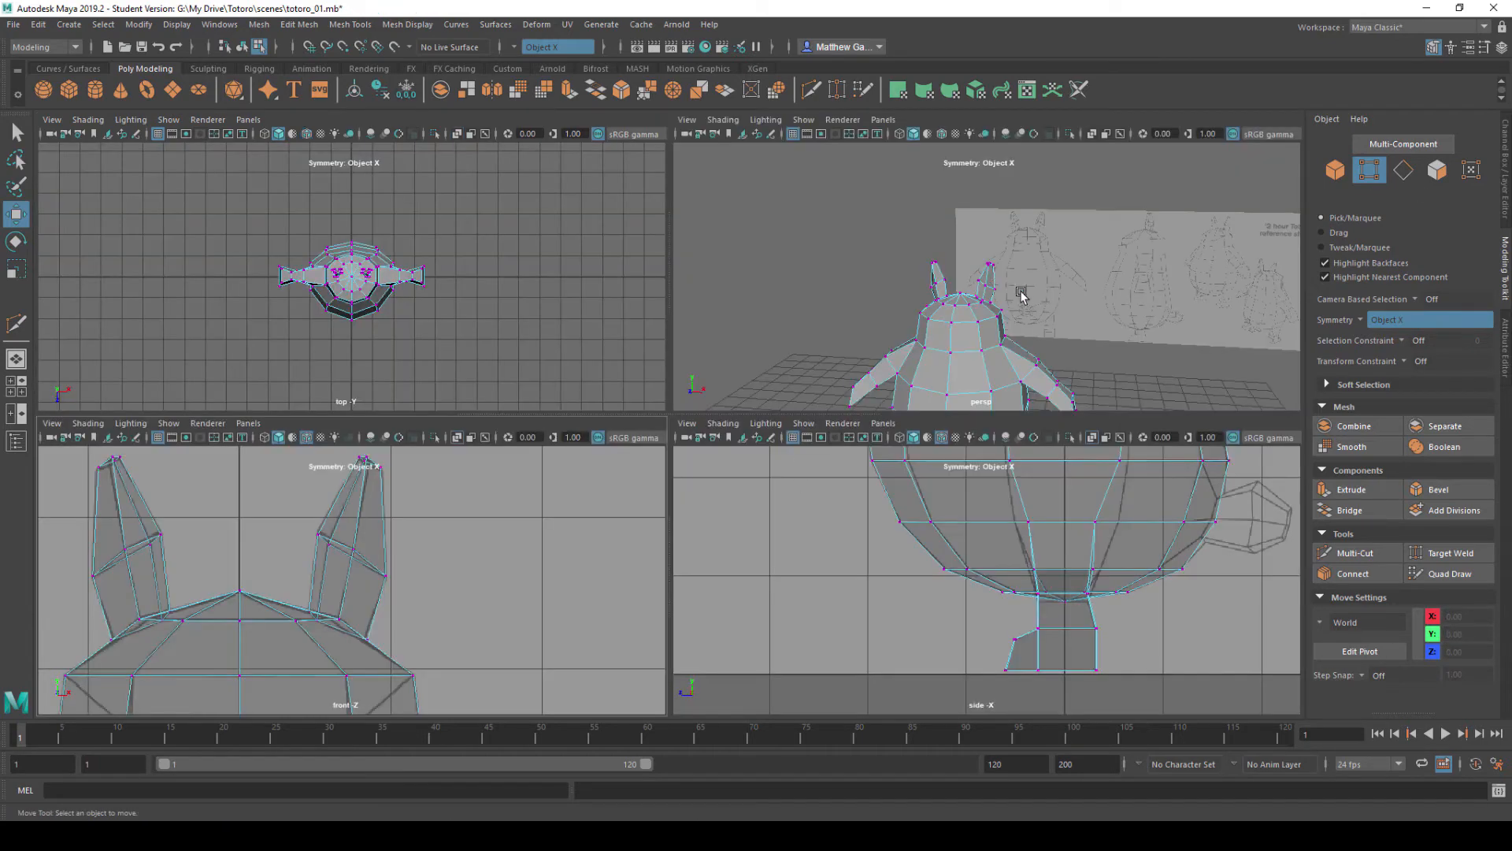
key(space)
alt+drag(817, 304, 769, 321)
scroll(769, 321, up, 5)
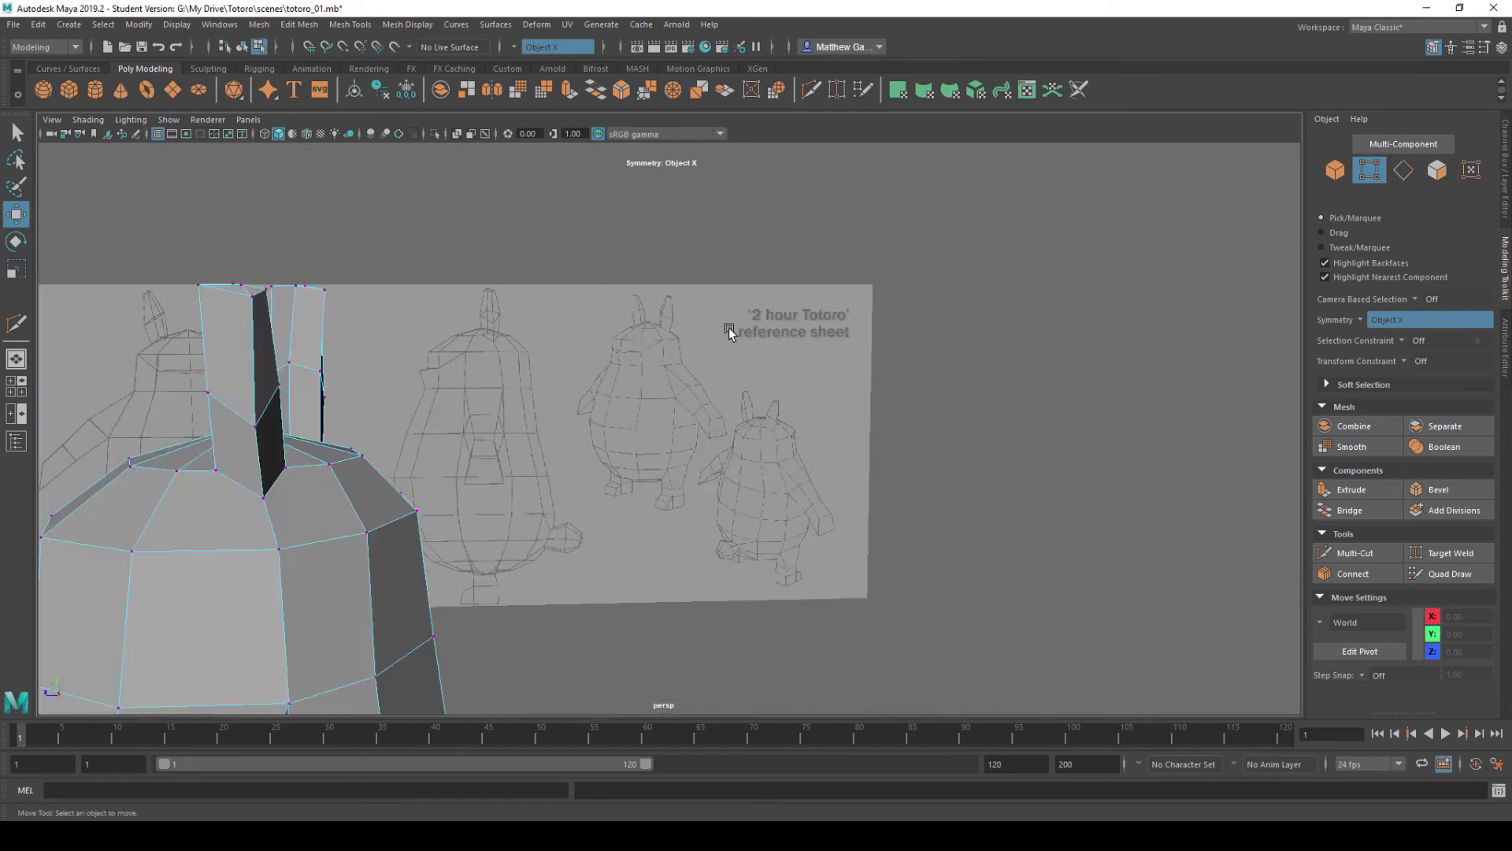
alt+middle_drag(725, 327, 952, 324)
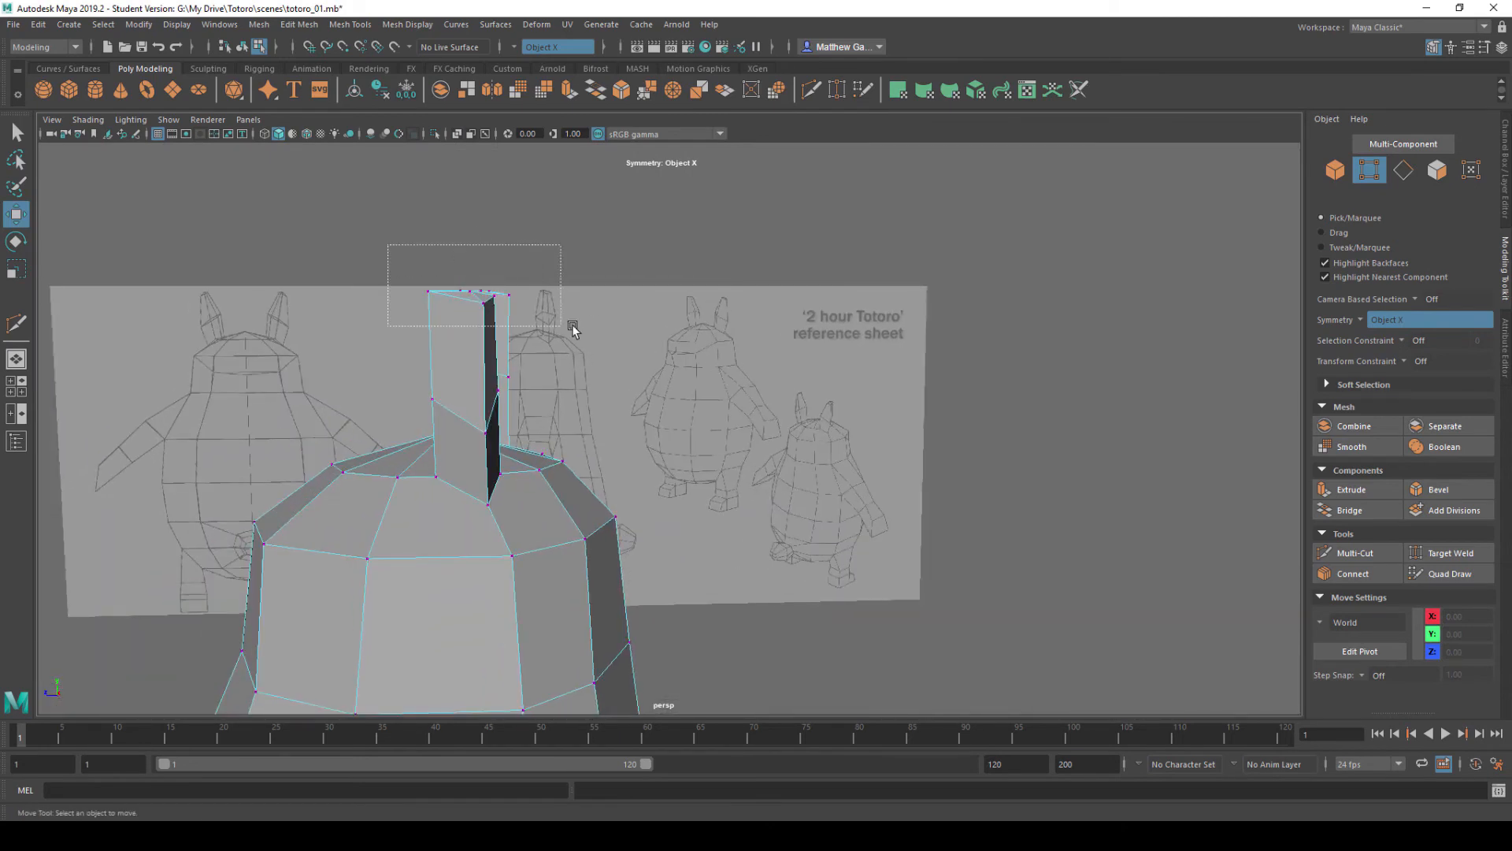
drag(573, 327, 574, 324)
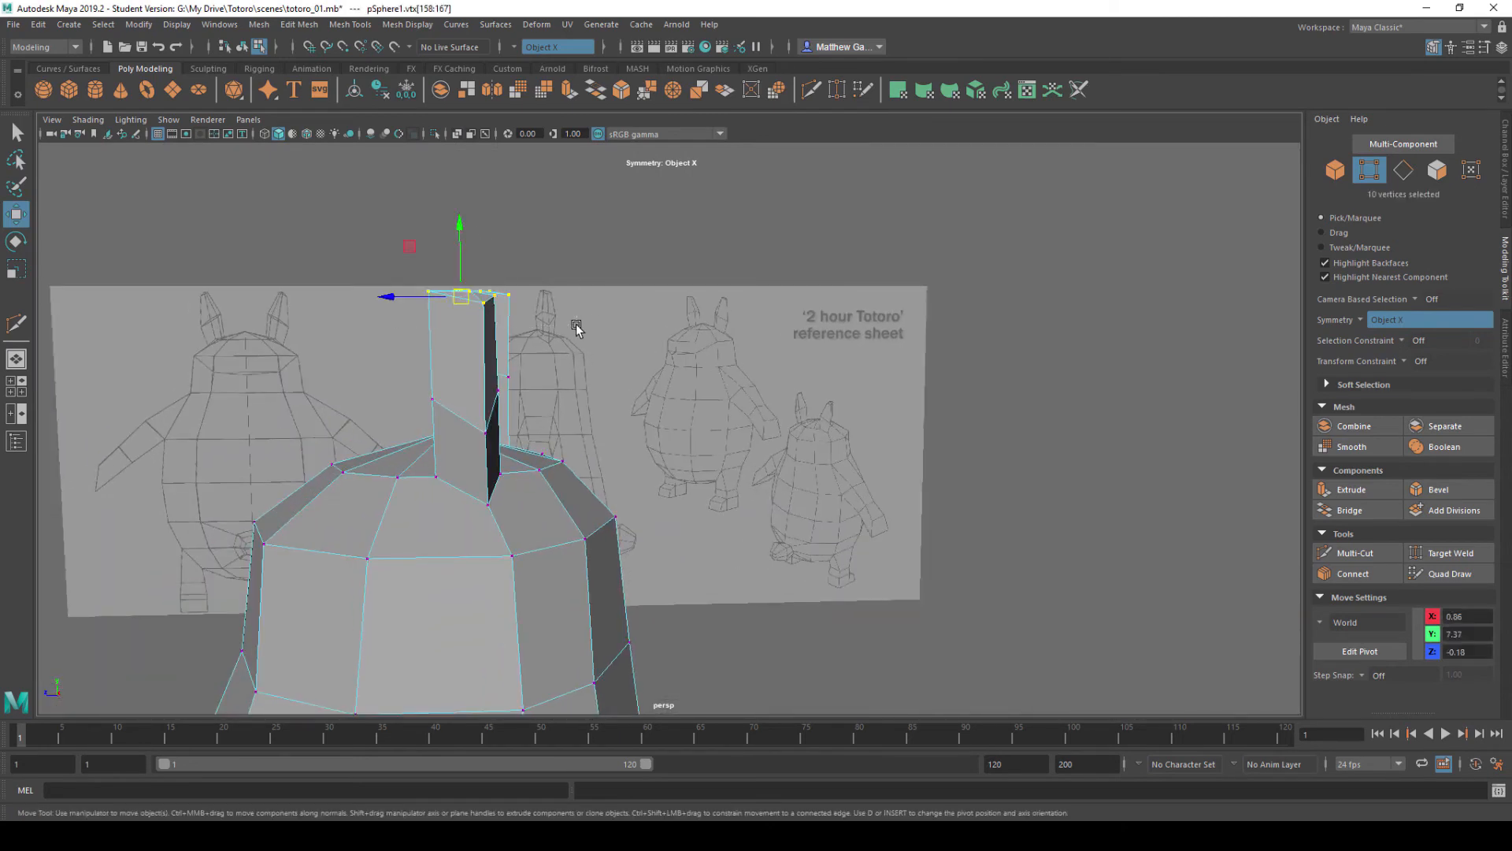
key(r)
drag(390, 296, 430, 329)
alt+middle_drag(619, 275, 692, 232)
- Switch to face selection at the lower back of the body and turn symmetry off
alt+drag(623, 297, 601, 432)
scroll(661, 386, up, 7)
right_drag(601, 432, 602, 473)
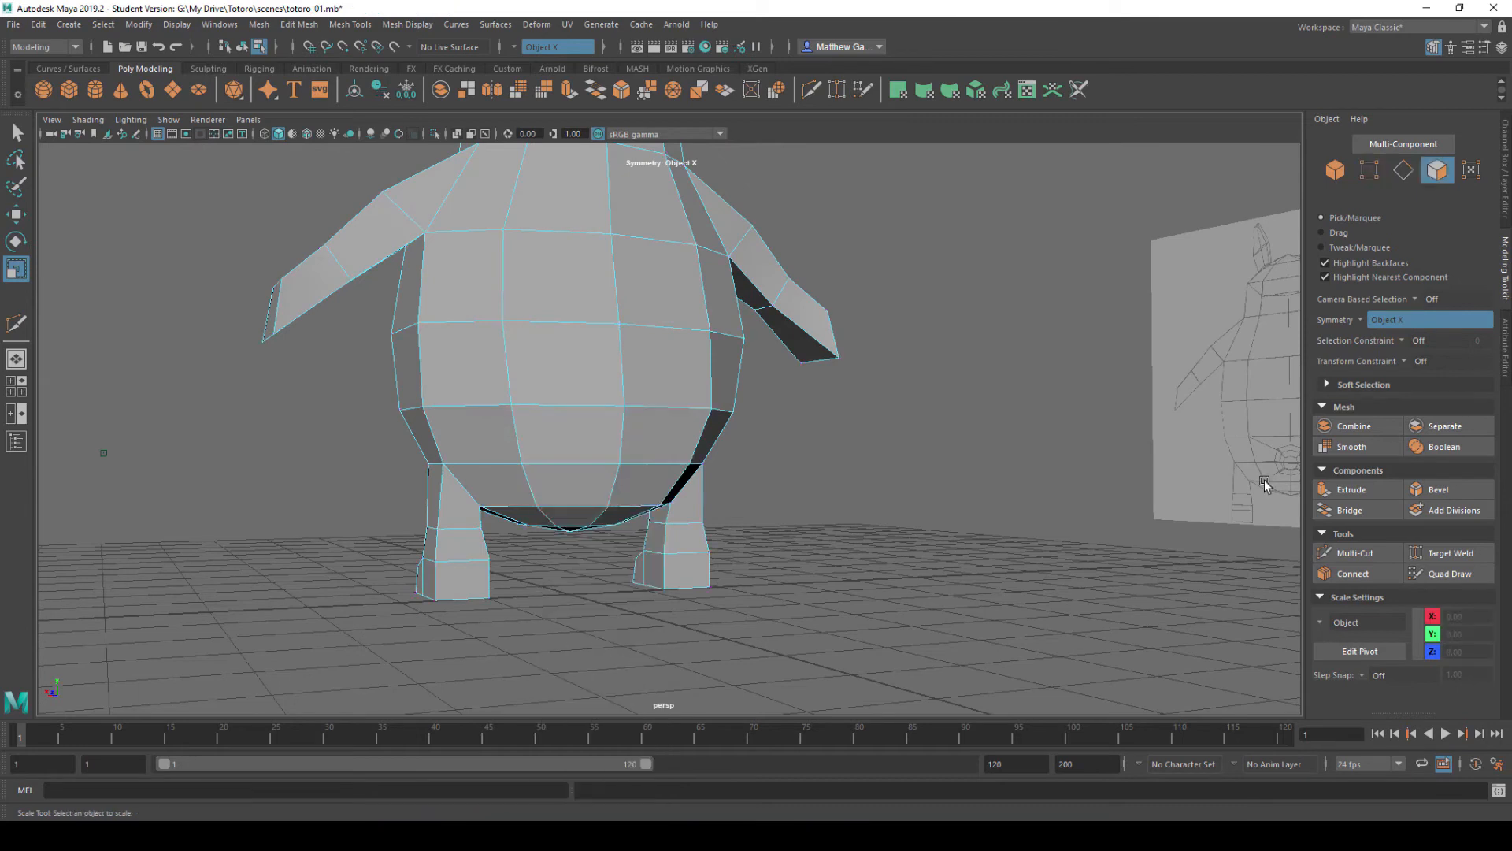
click(1359, 319)
click(1370, 324)
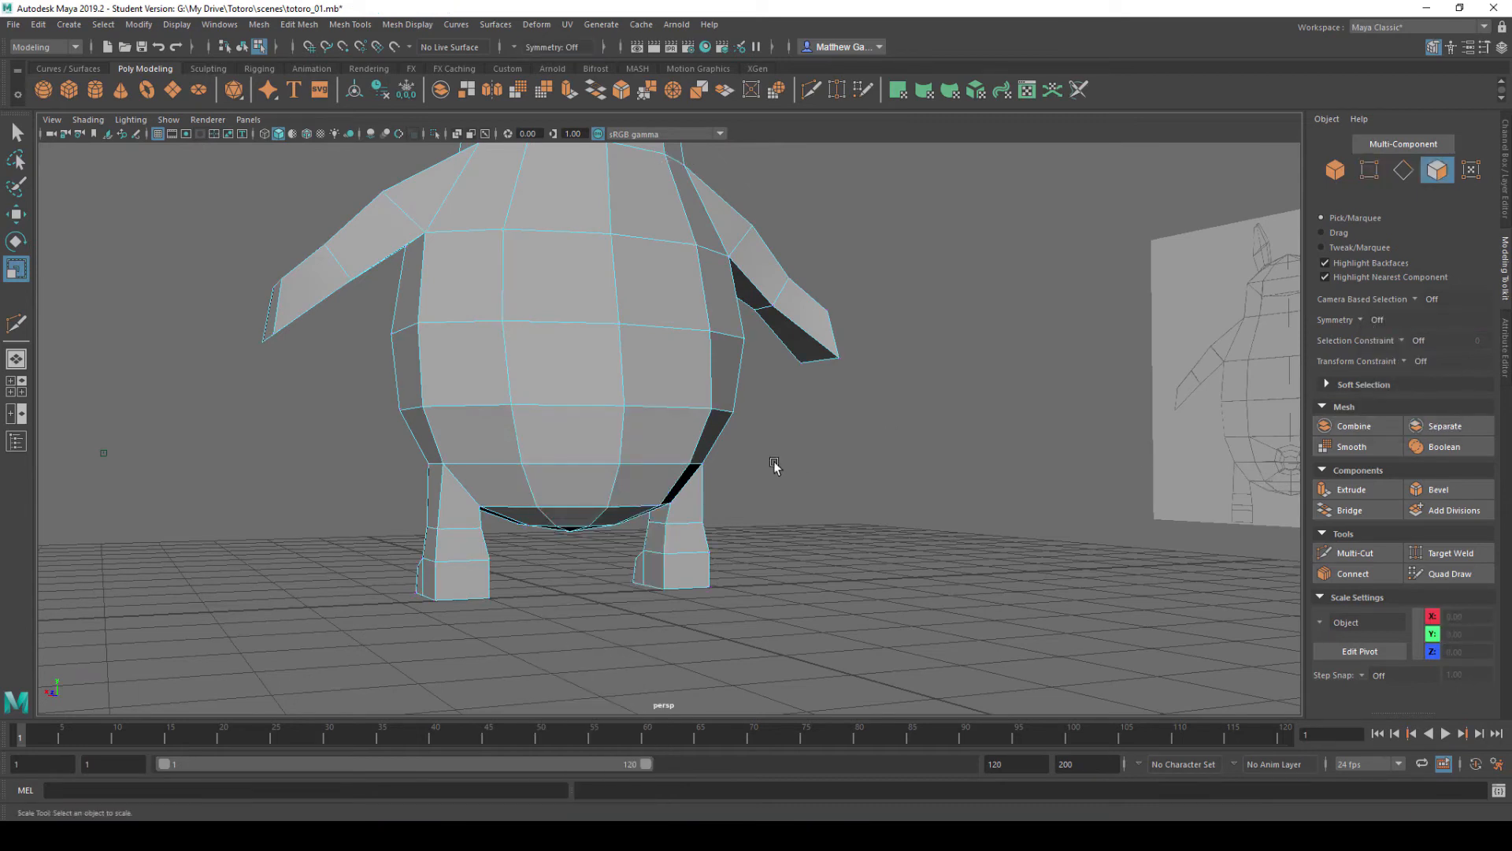
- Select the block of four adjacent faces at the centre of the lower back and activate the Move tool
click(606, 444)
key(q)
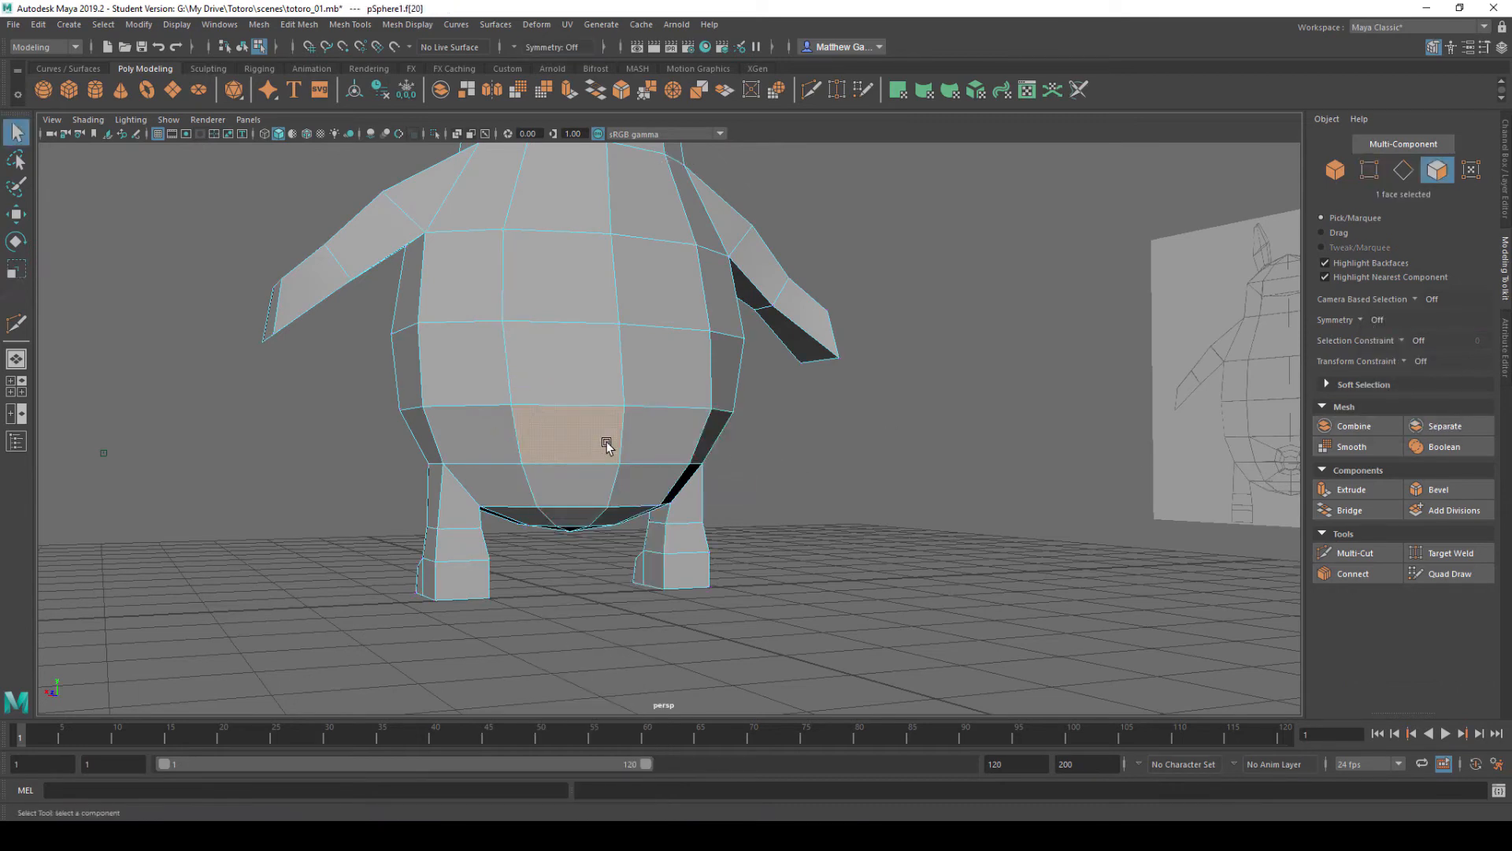
shift+click(607, 493)
shift+click(659, 442)
shift+click(642, 482)
mouse_move(936, 470)
alt+mouse_down()
mouse_move(877, 446)
mouse_move(662, 476)
mouse_move(530, 438)
mouse_move(920, 471)
alt+mouse_up()
scroll(806, 461, up, 3)
alt+drag(807, 461, 795, 454)
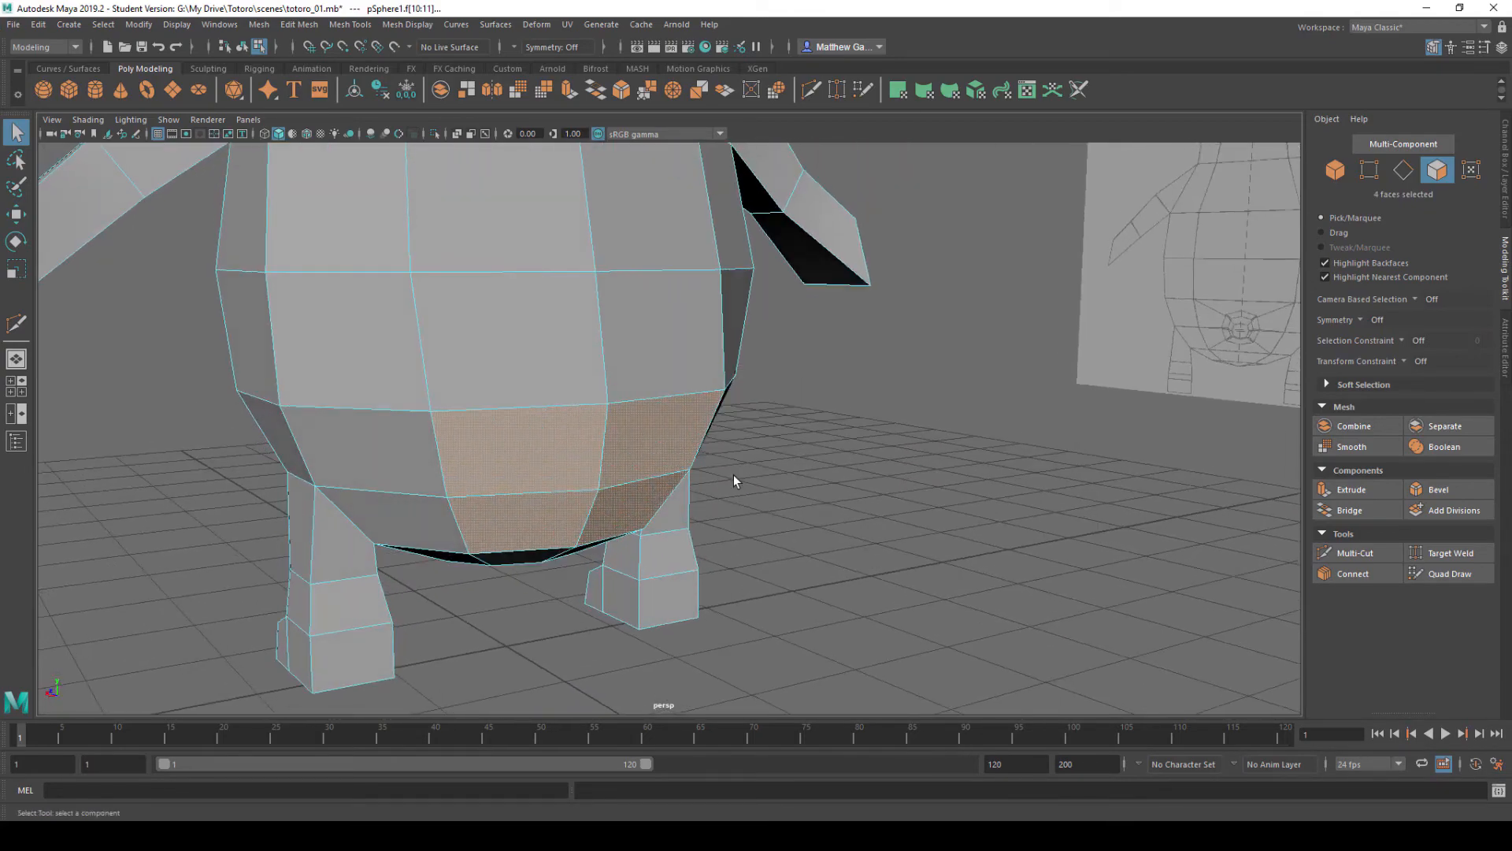
key(w)
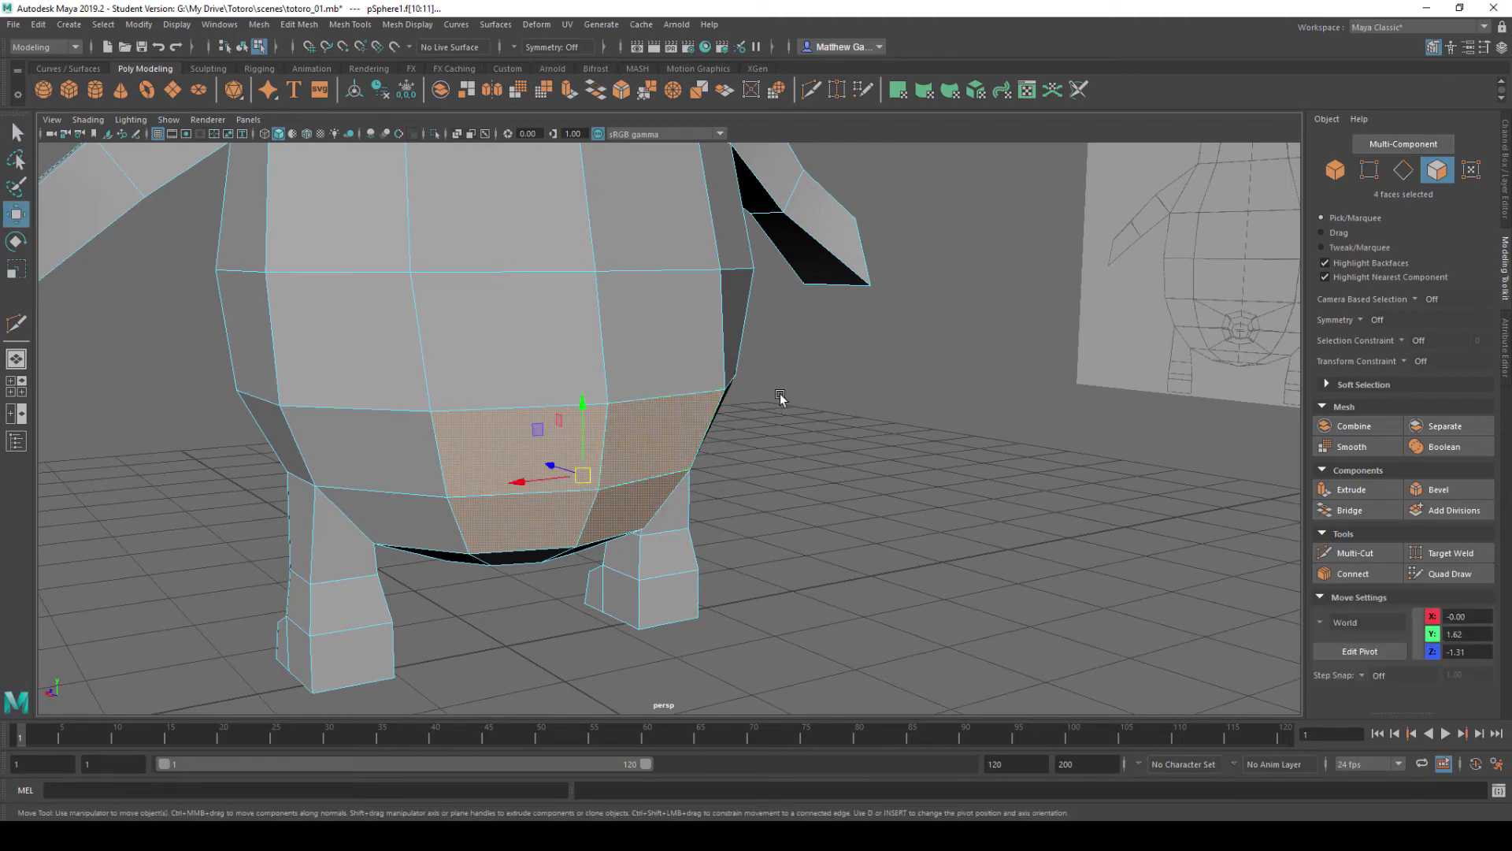
- Extrude the four selected faces at the lower back and scale the new faces down uniformly toward their centre
alt+drag(740, 465, 600, 504)
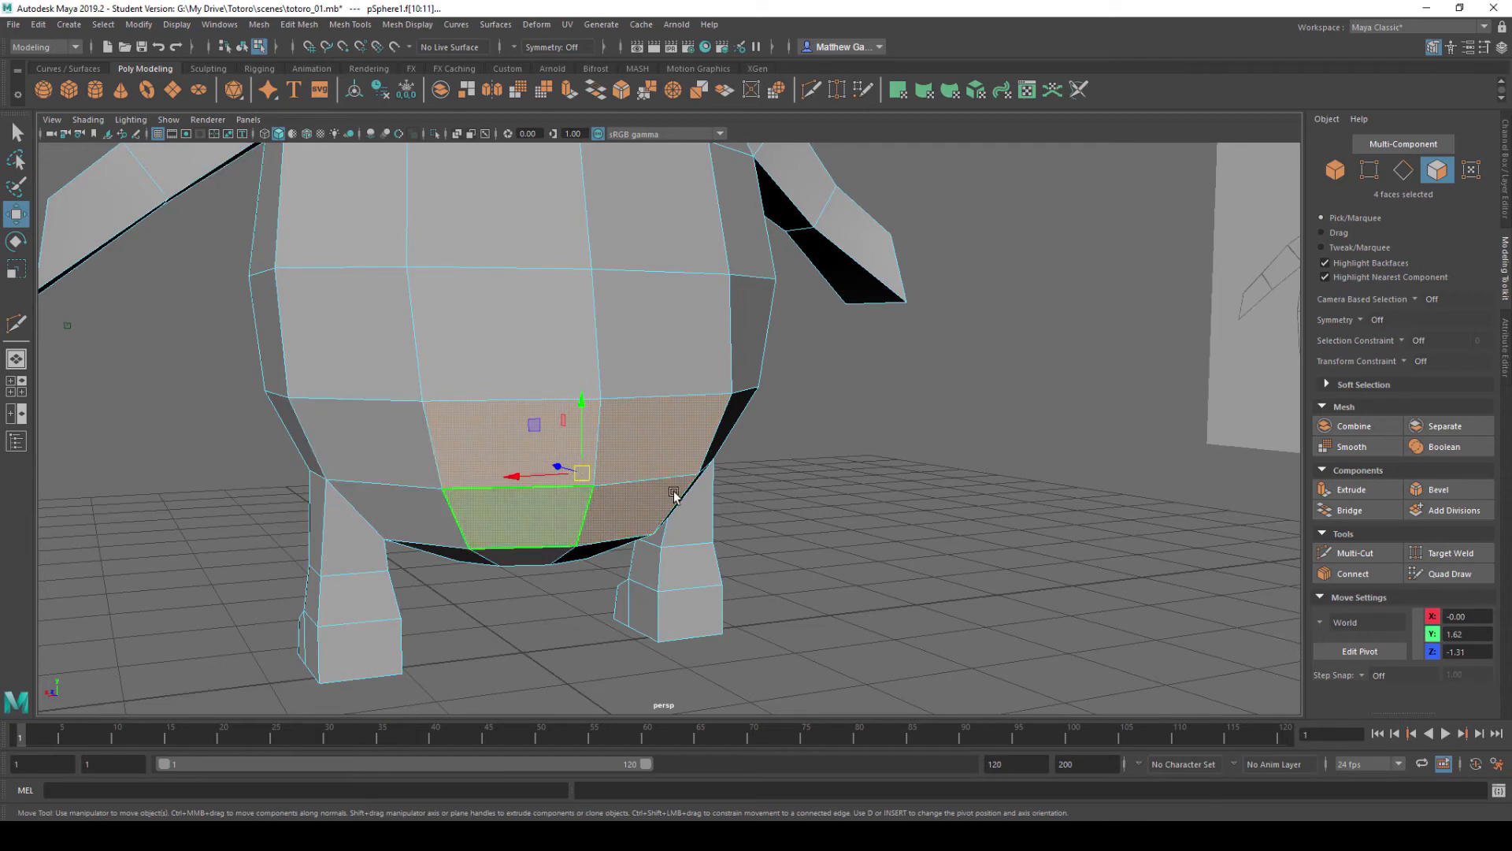
alt+drag(674, 495, 708, 496)
click(1358, 489)
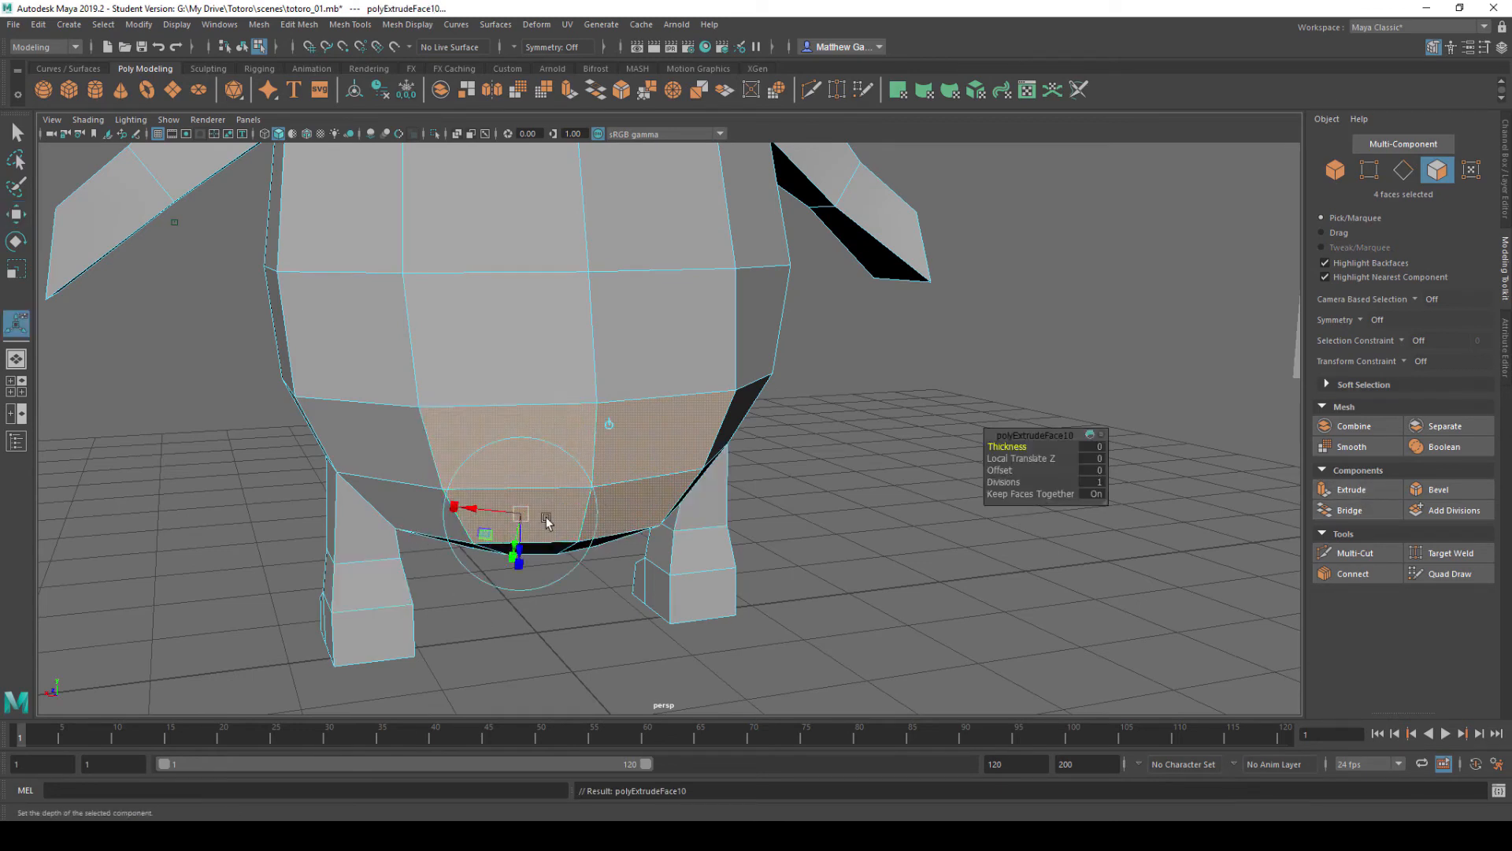
key(r)
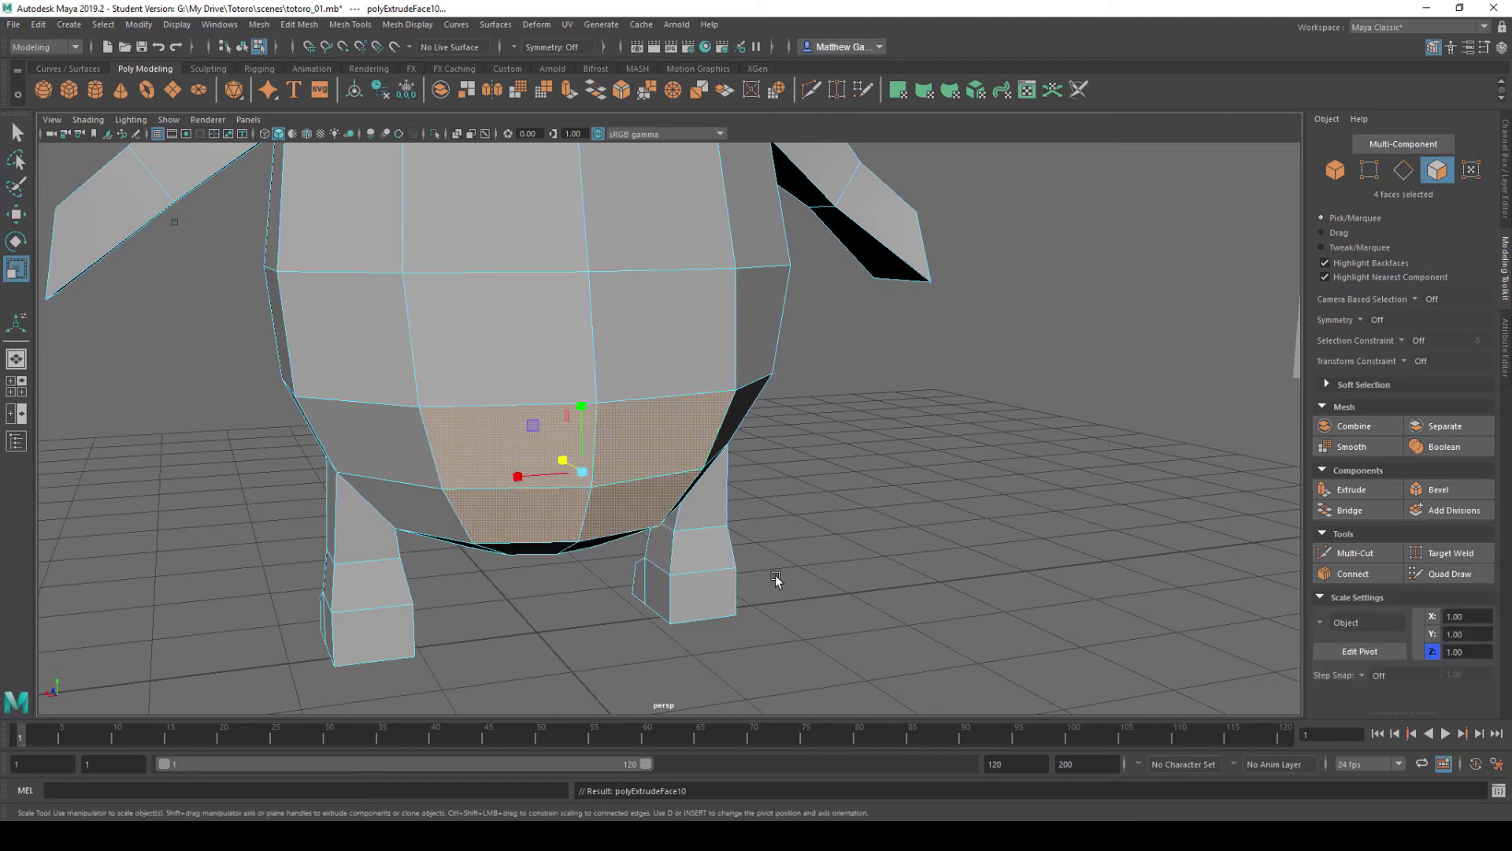
alt+drag(775, 575, 713, 526)
drag(590, 477, 719, 449)
- Move the scaled-down faces backward along Z to about -1.49
key(w)
key(r)
key(w)
click(637, 478)
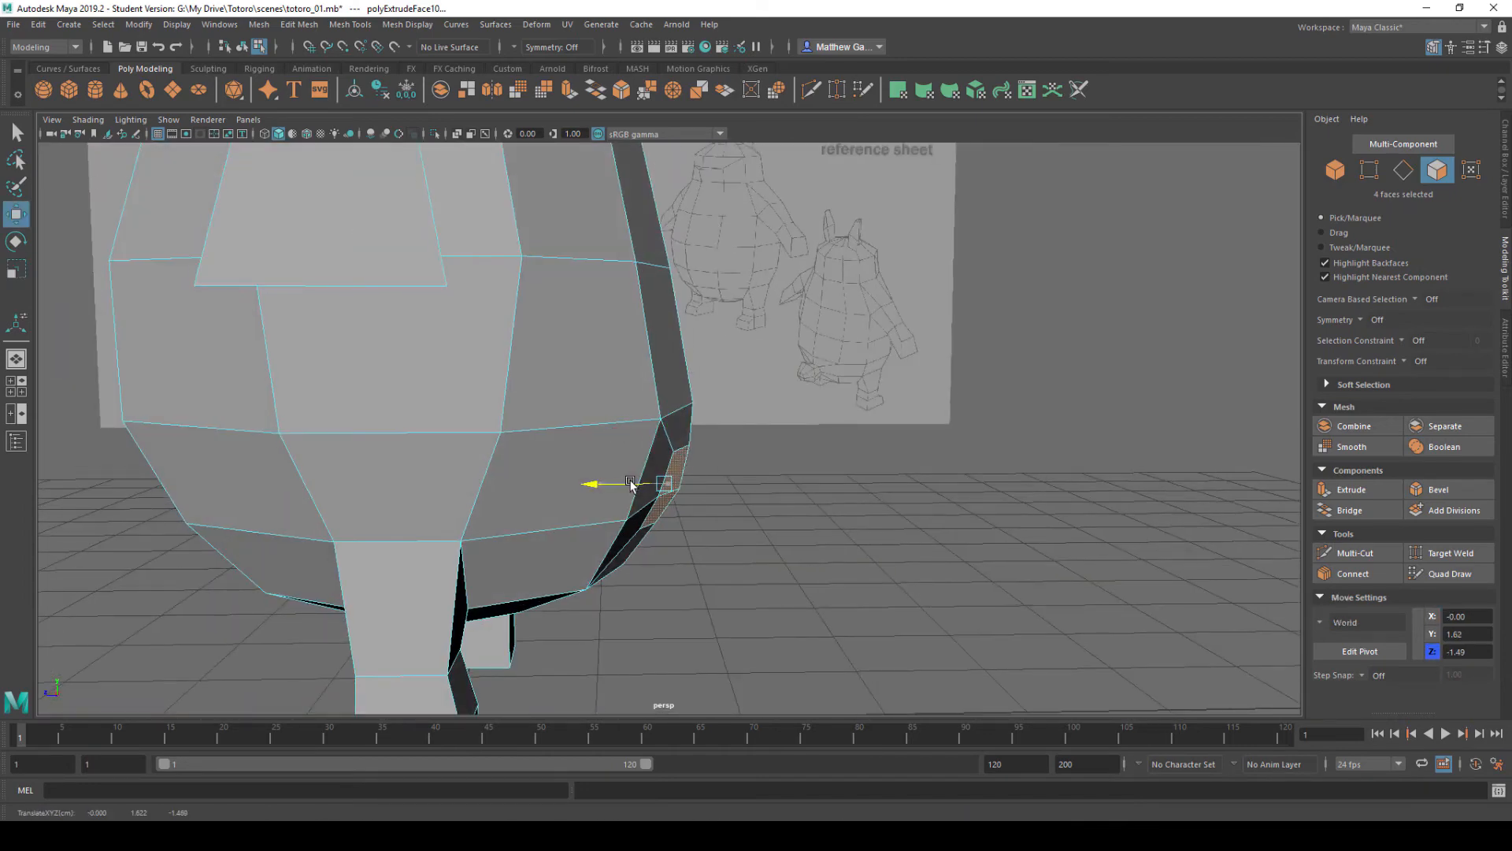
- Turn on Object X symmetry and move the upper corner vertices of the tail base inward and down to round it
alt+drag(623, 490, 489, 490)
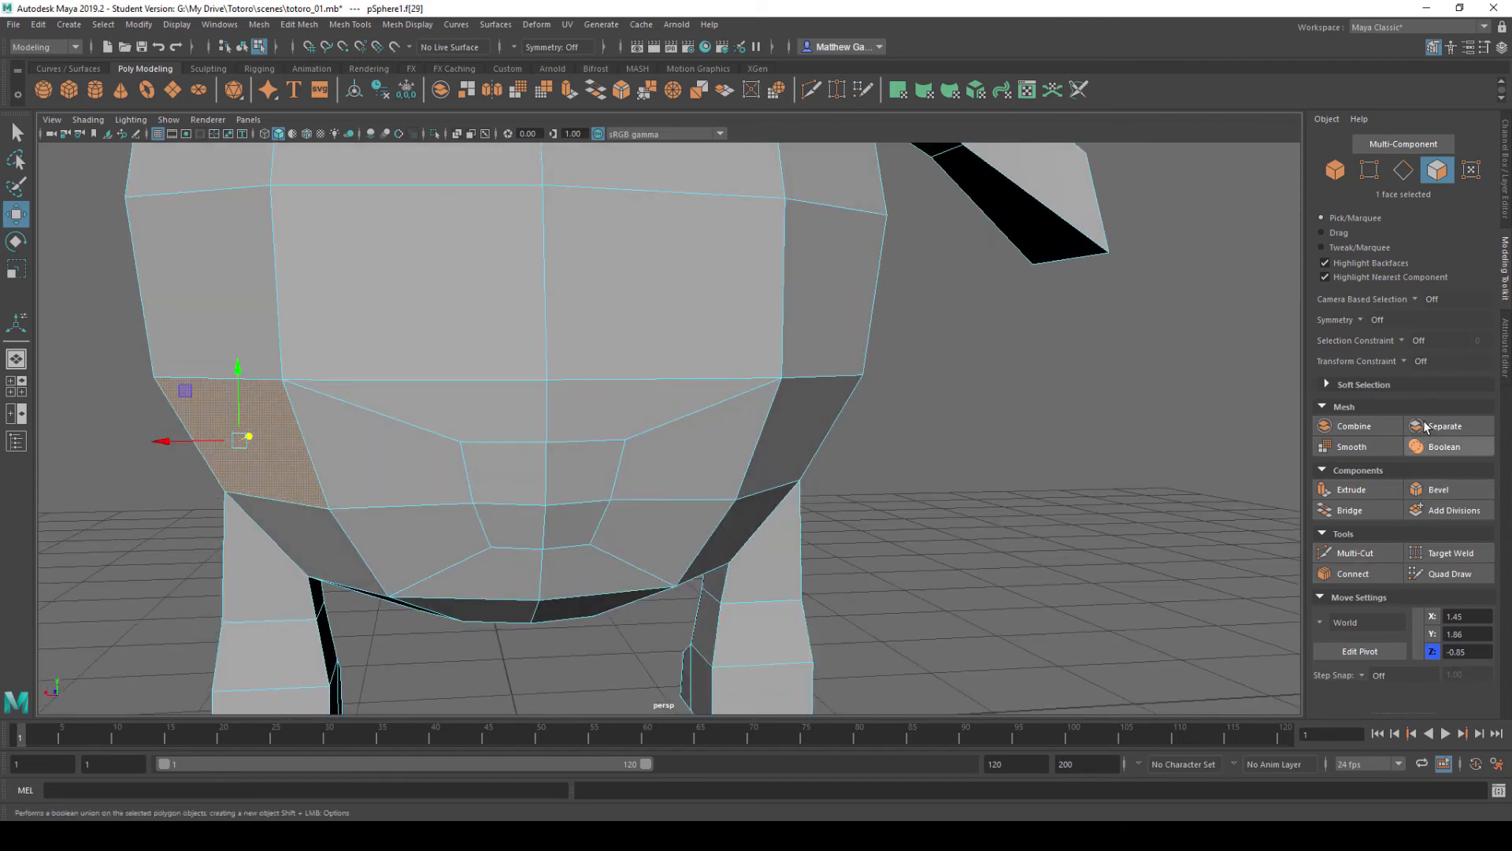
click(1363, 318)
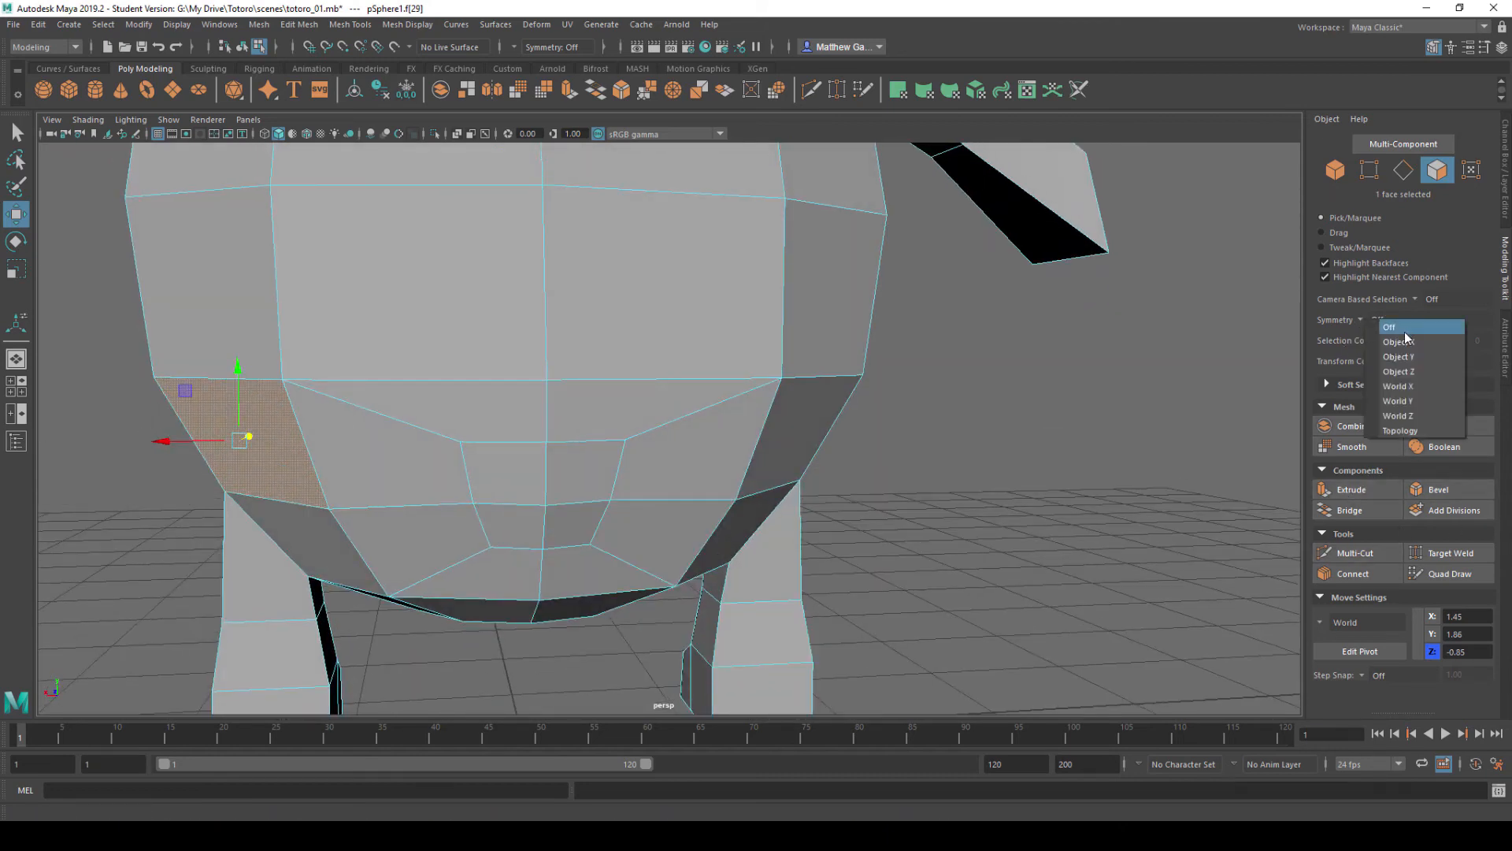
click(1405, 340)
right_drag(456, 444, 432, 442)
click(461, 442)
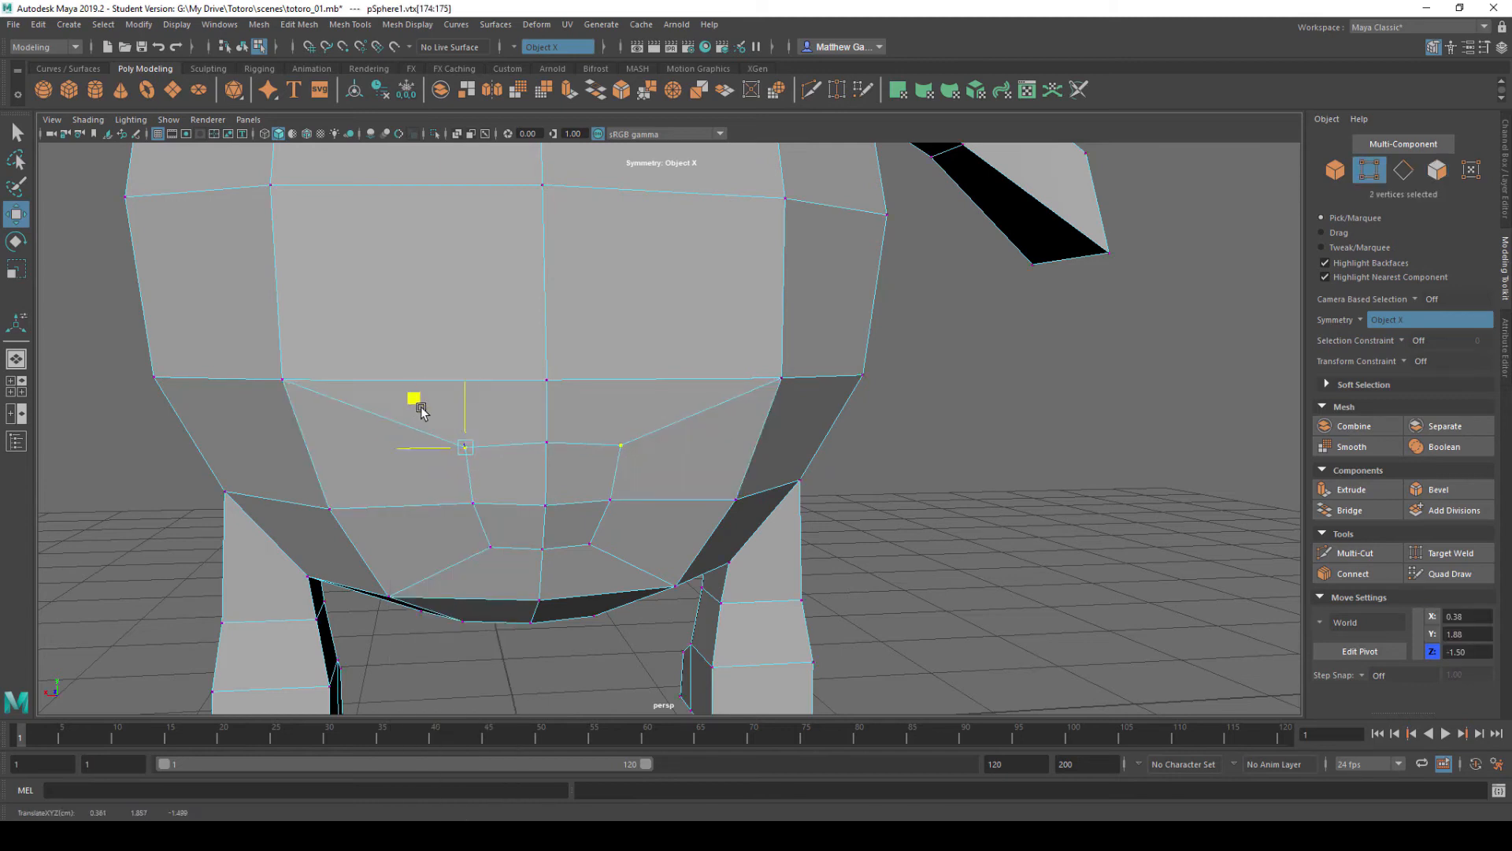
middle_drag(416, 401, 437, 415)
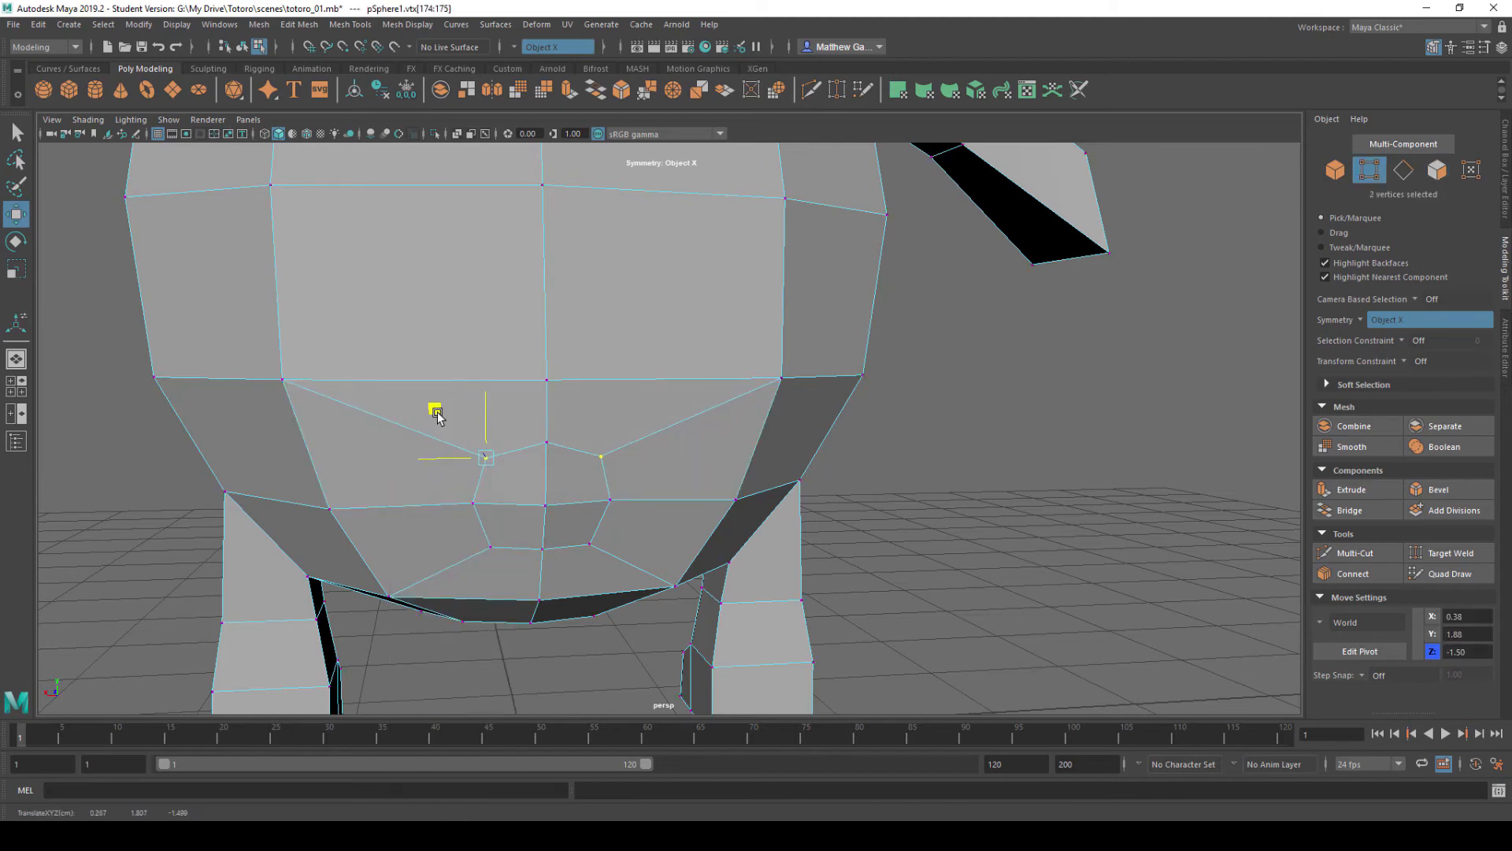
- Move the lower corner vertices of the tail base inward to about X 0.21 and slightly backward along Z
click(490, 546)
middle_drag(441, 502, 445, 505)
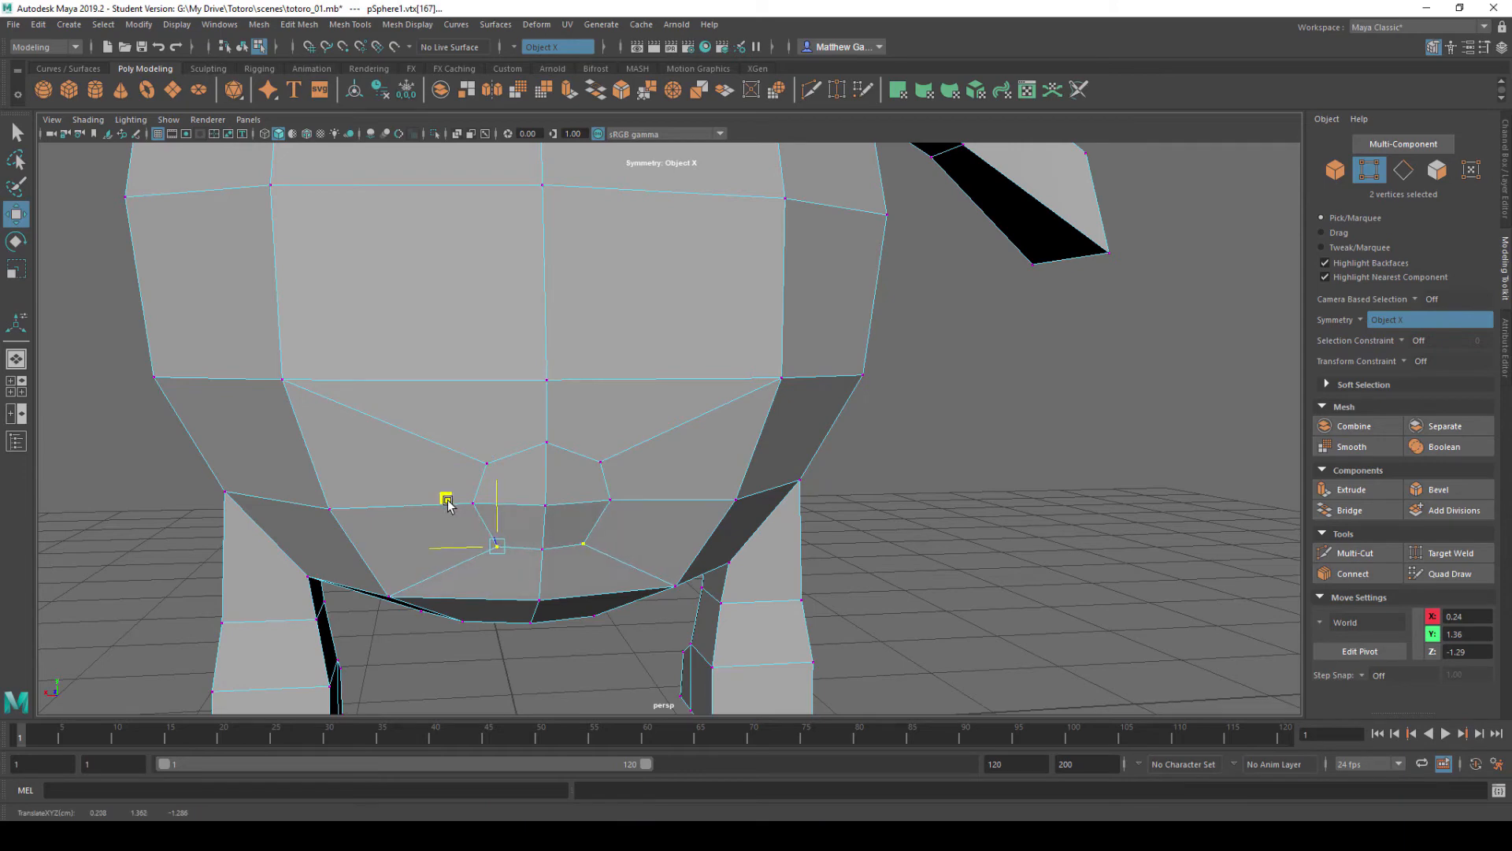
alt+drag(557, 430, 705, 538)
drag(556, 567, 564, 561)
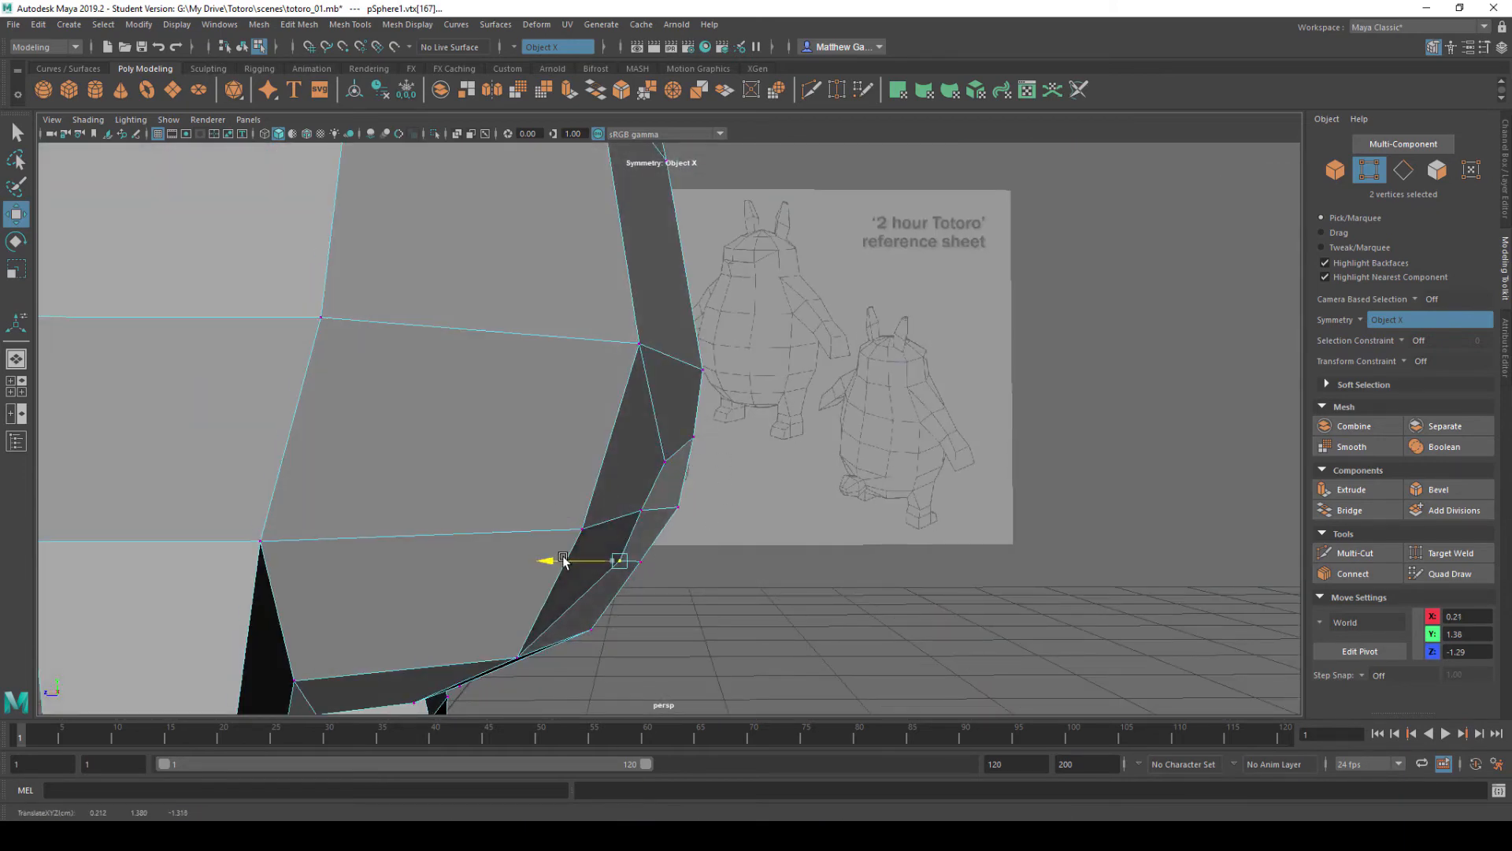
- Select the outer side vertices of the tail base and pull them slightly backward along Z
click(731, 471)
mouse_move(695, 471)
alt+mouse_down()
mouse_move(731, 471)
mouse_move(714, 466)
alt+mouse_up()
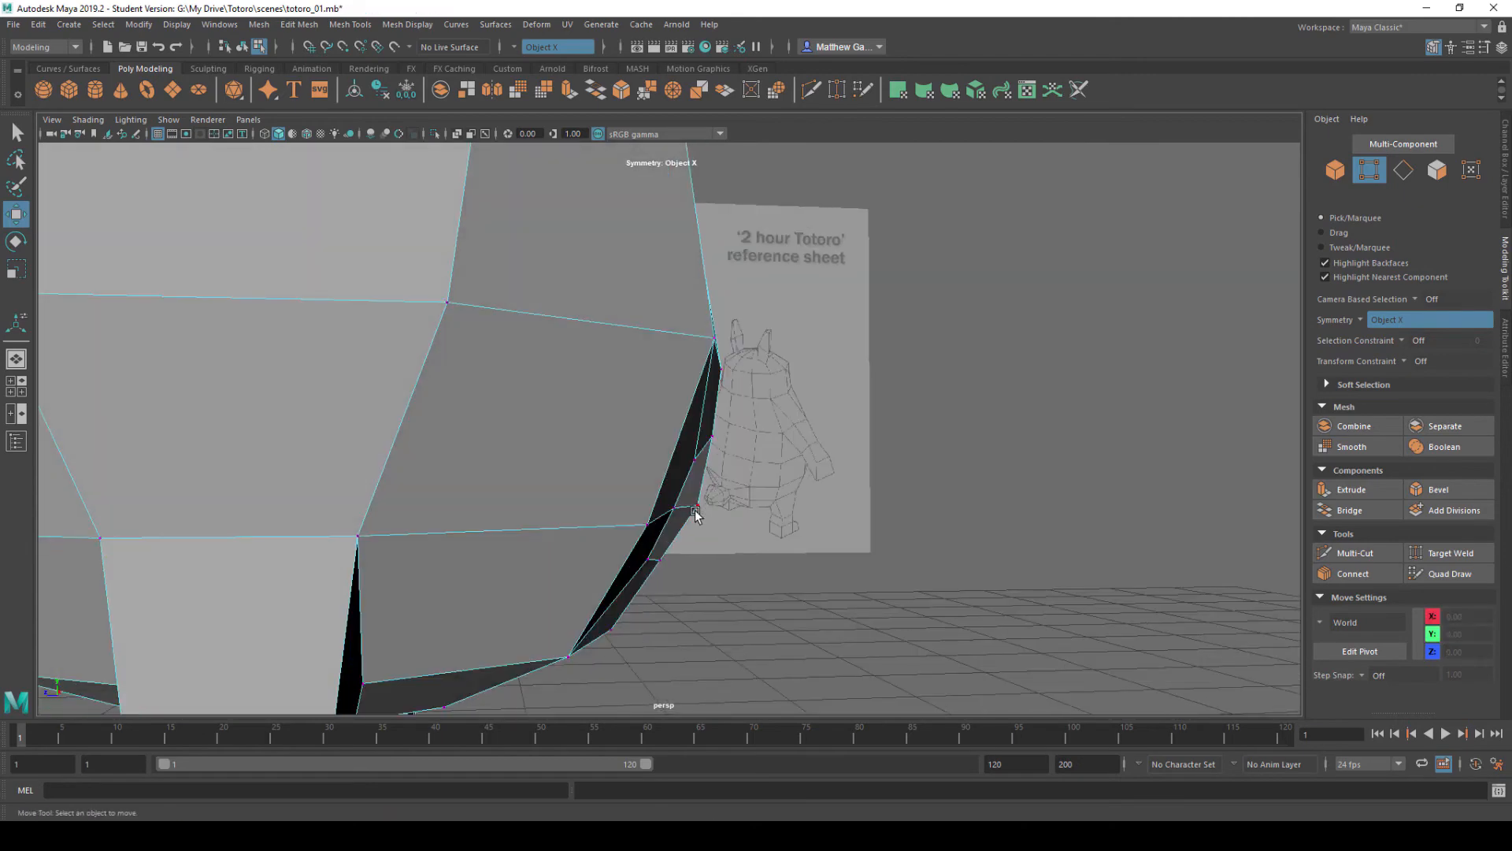
click(694, 510)
alt+drag(803, 489, 770, 601)
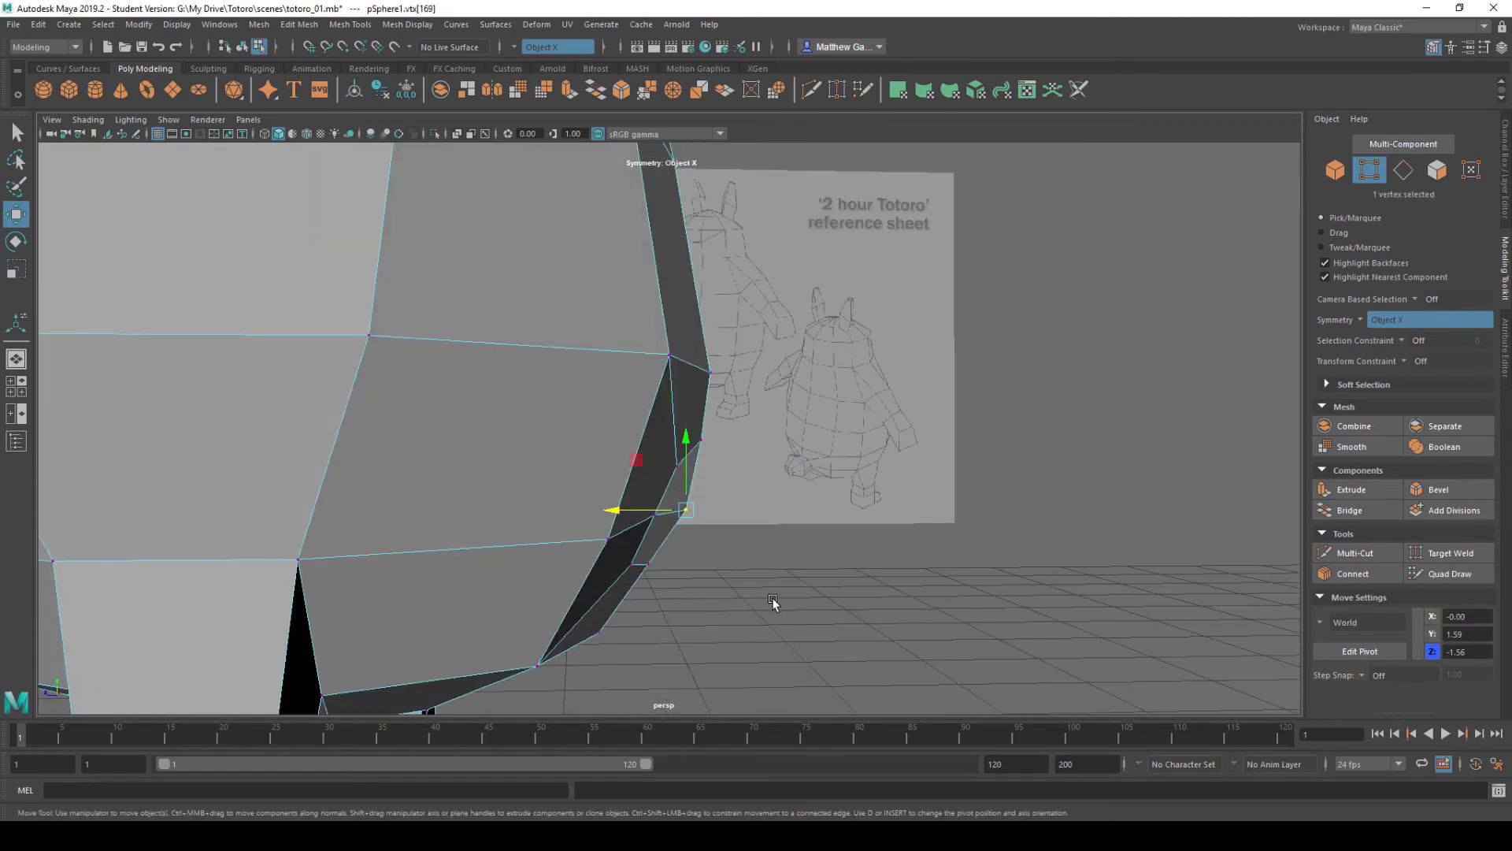
click(660, 508)
mouse_move(660, 508)
alt+mouse_down()
mouse_move(673, 493)
mouse_move(634, 512)
alt+mouse_up()
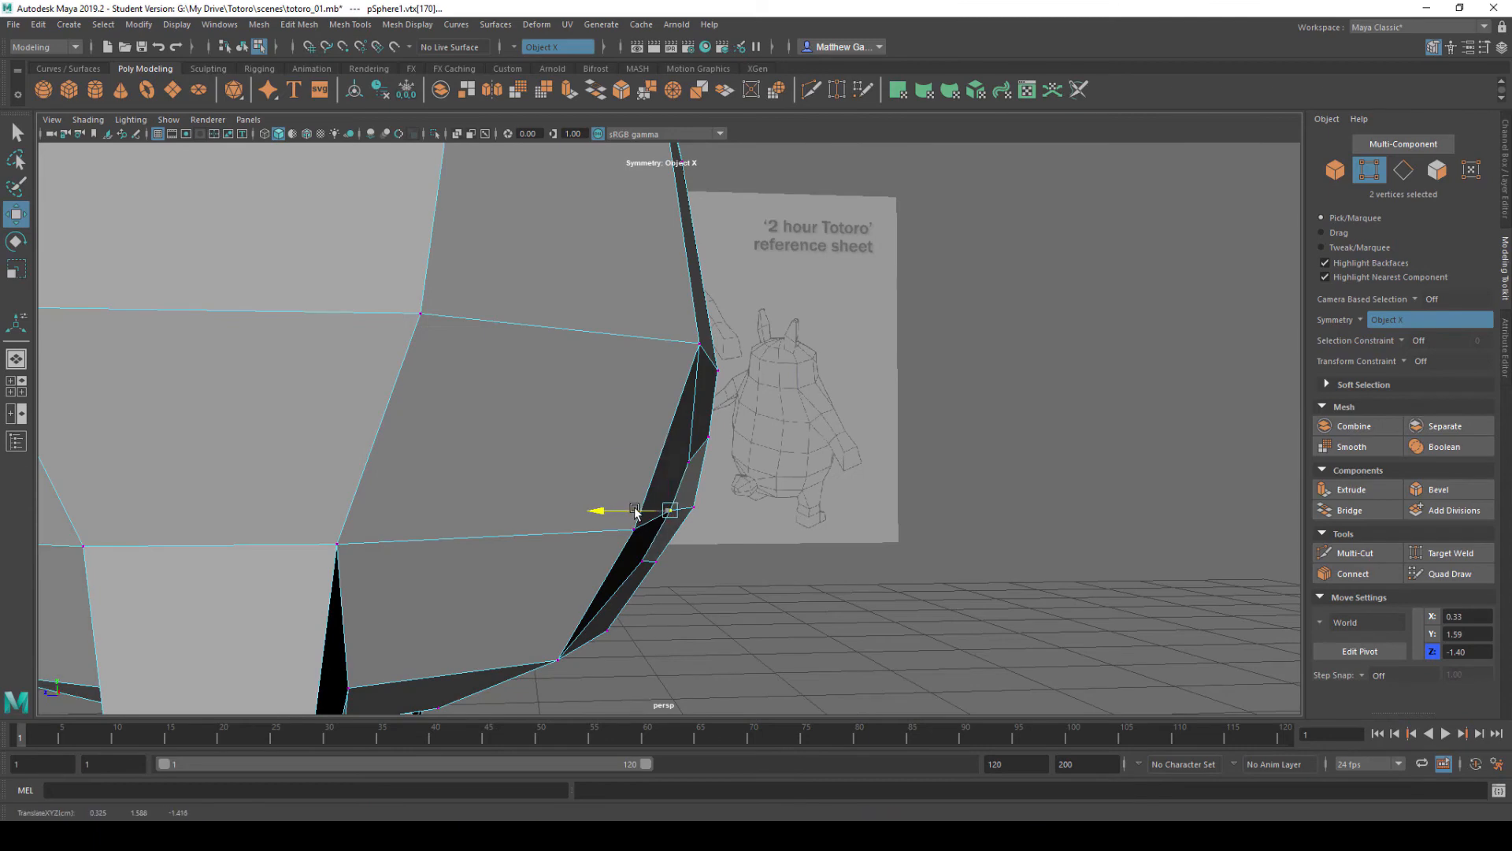
- Select the four tail-base faces and extrude them straight backward in two segments, ending at about Z -2.46
click(786, 541)
alt+drag(786, 541, 546, 480)
right_drag(559, 454, 540, 466)
click(540, 464)
shift+click(527, 529)
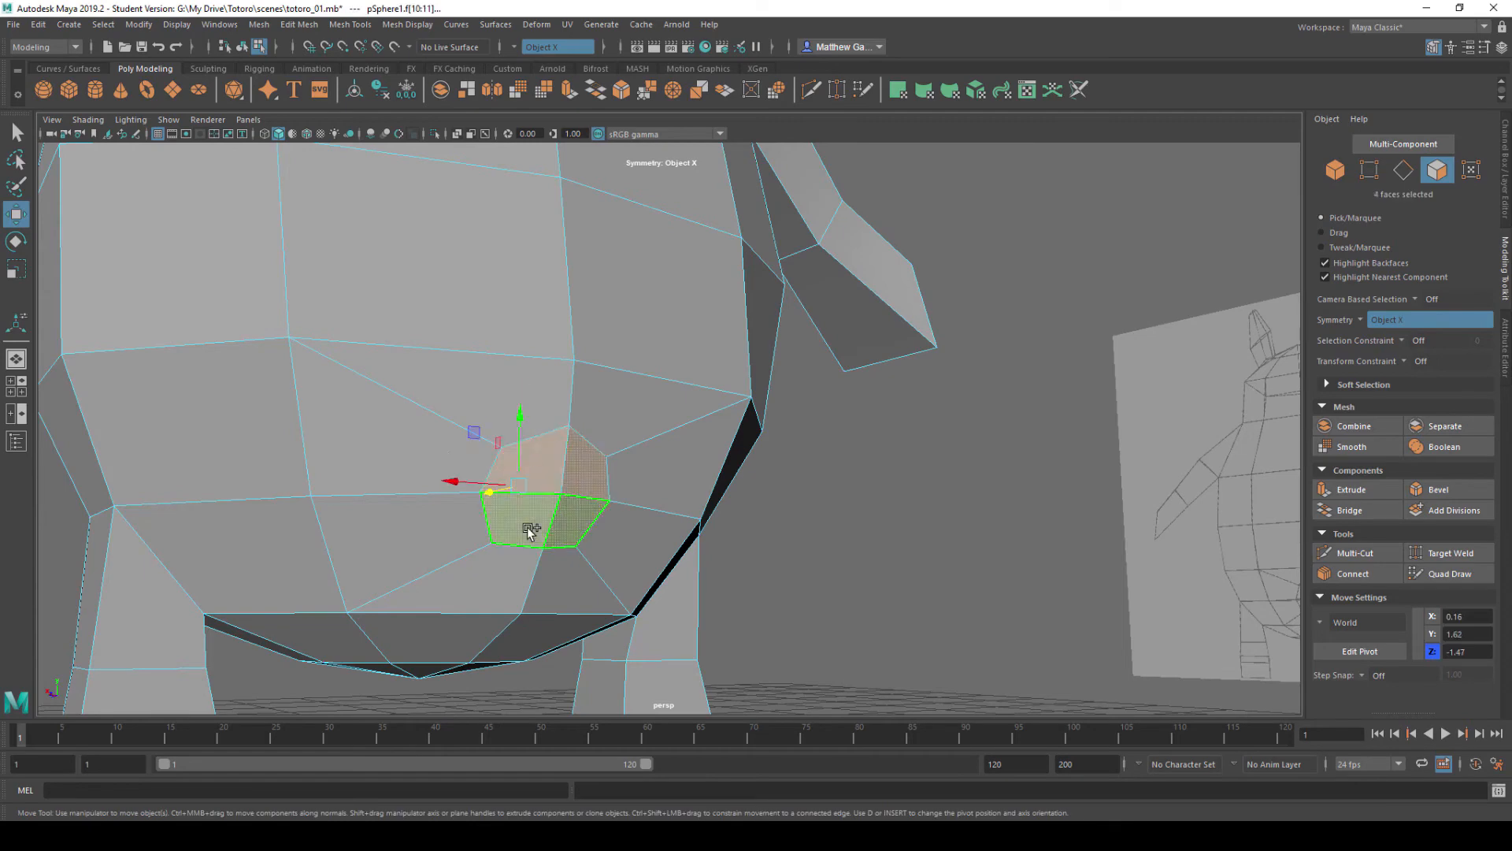
alt+drag(530, 530, 892, 425)
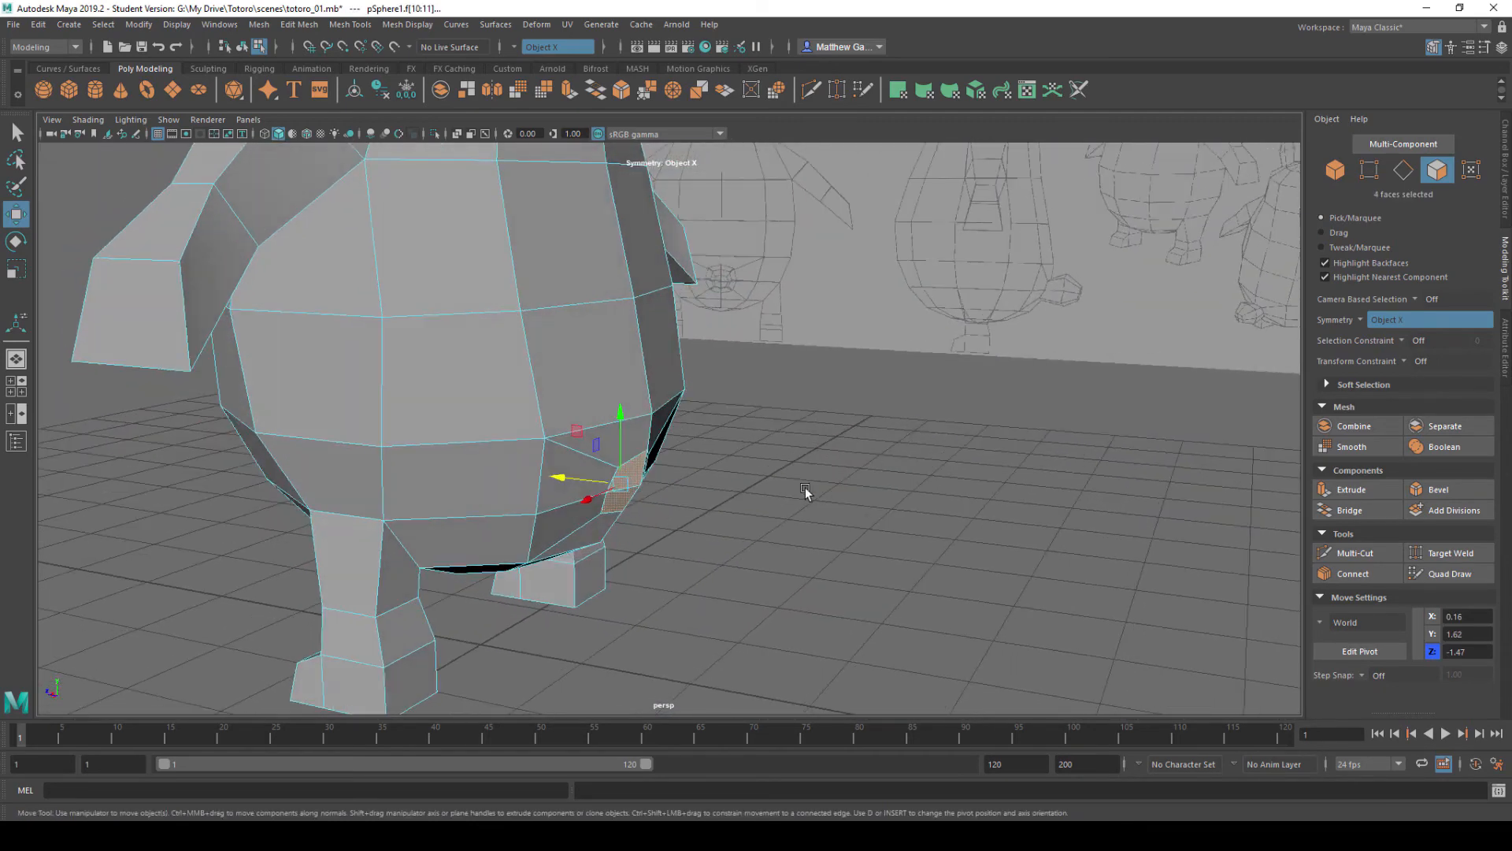
shift+drag(578, 477, 675, 504)
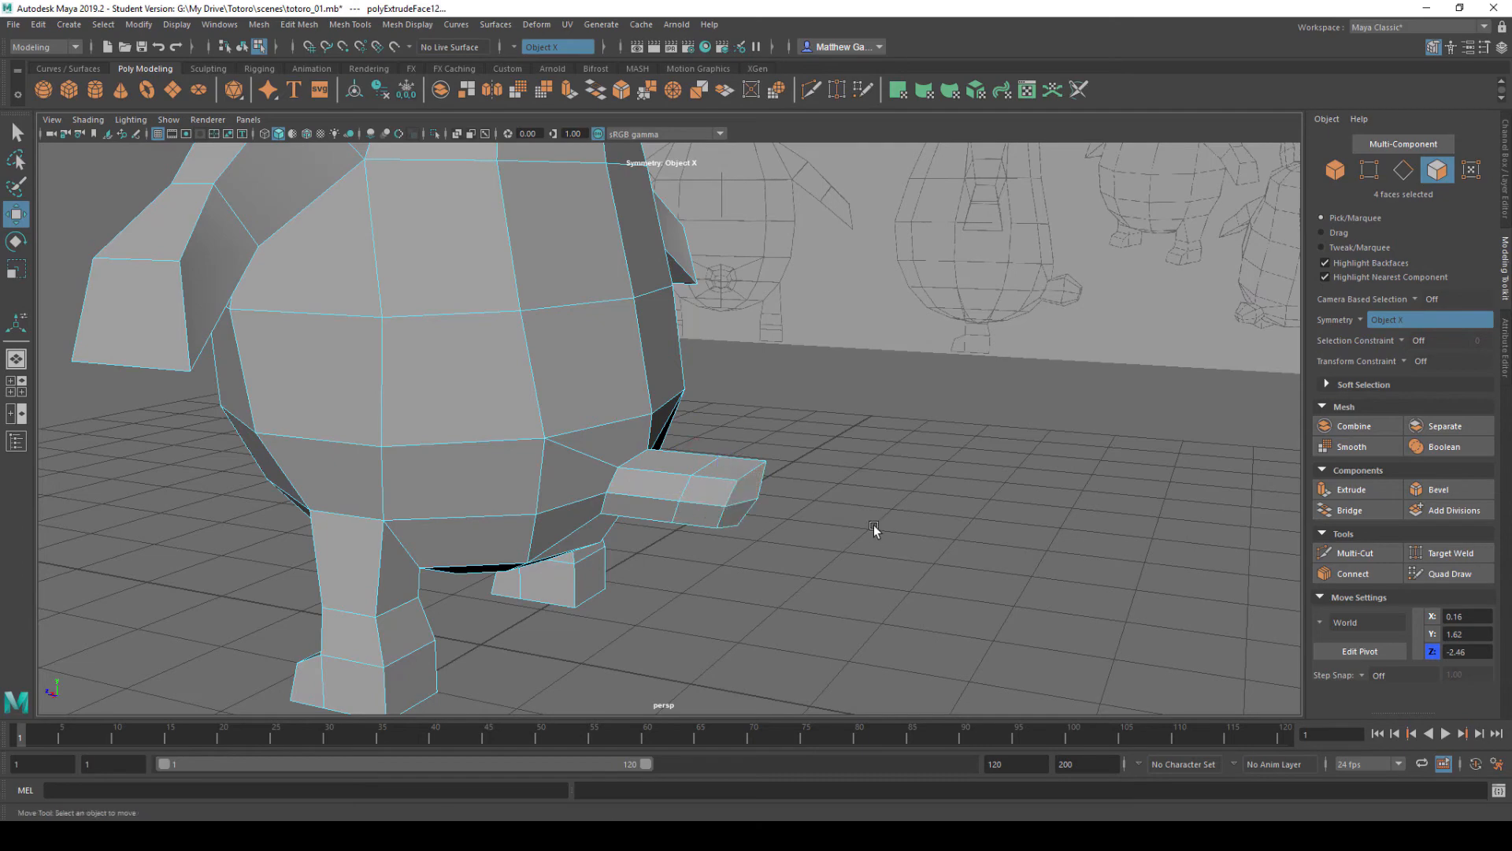
- In the side view, select the tail's middle edge loop and move it toward the widest part of the reference tail
mouse_move(872, 524)
alt+mouse_down()
mouse_move(813, 494)
mouse_move(876, 505)
alt+mouse_up()
click(876, 505)
key(space)
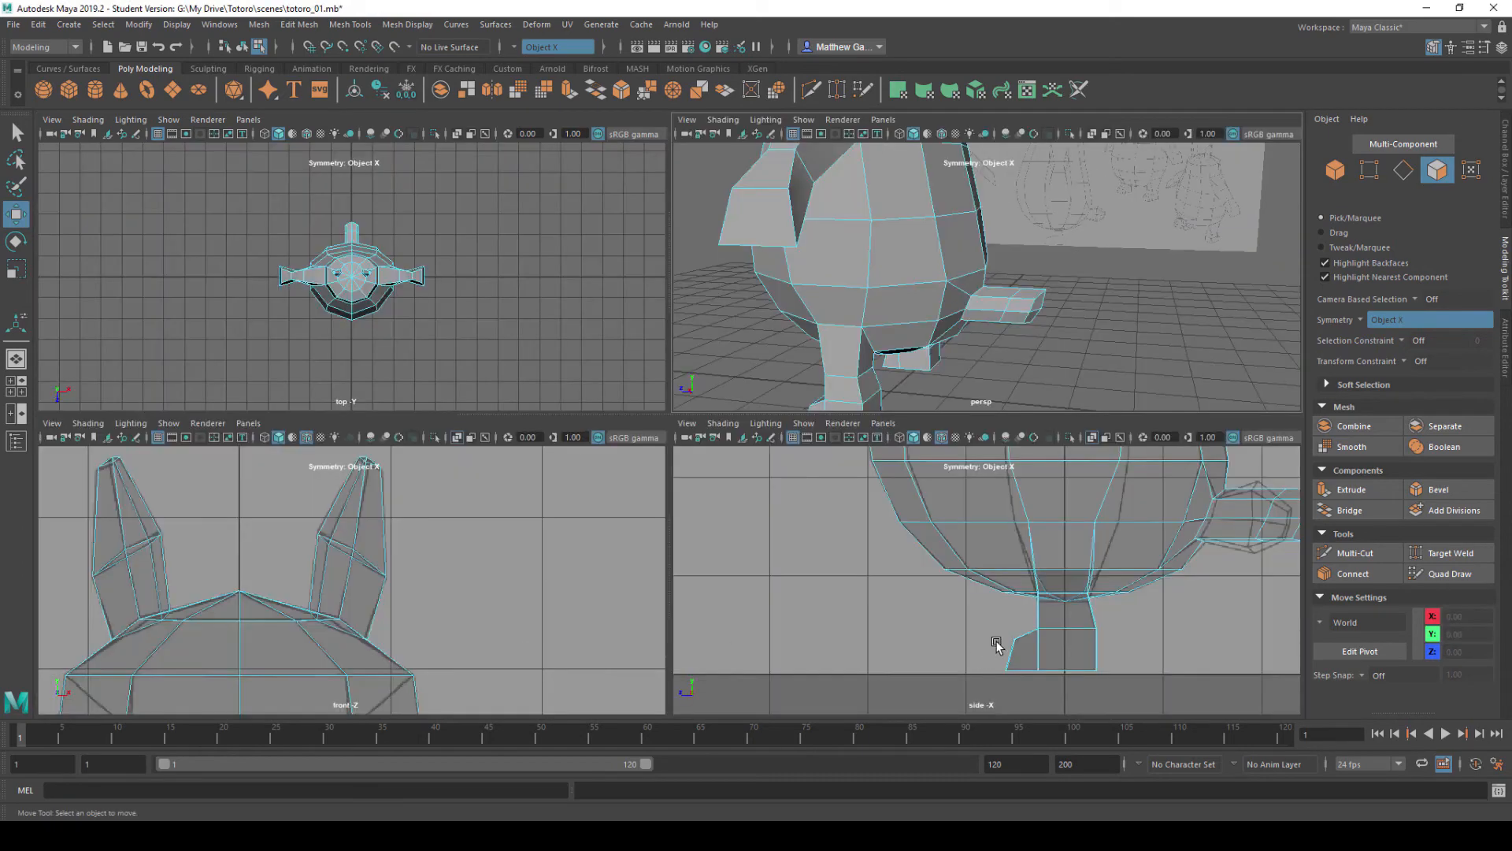
key(space)
scroll(1026, 553, up, 2)
alt+middle_drag(964, 508, 391, 659)
scroll(786, 556, up, 1)
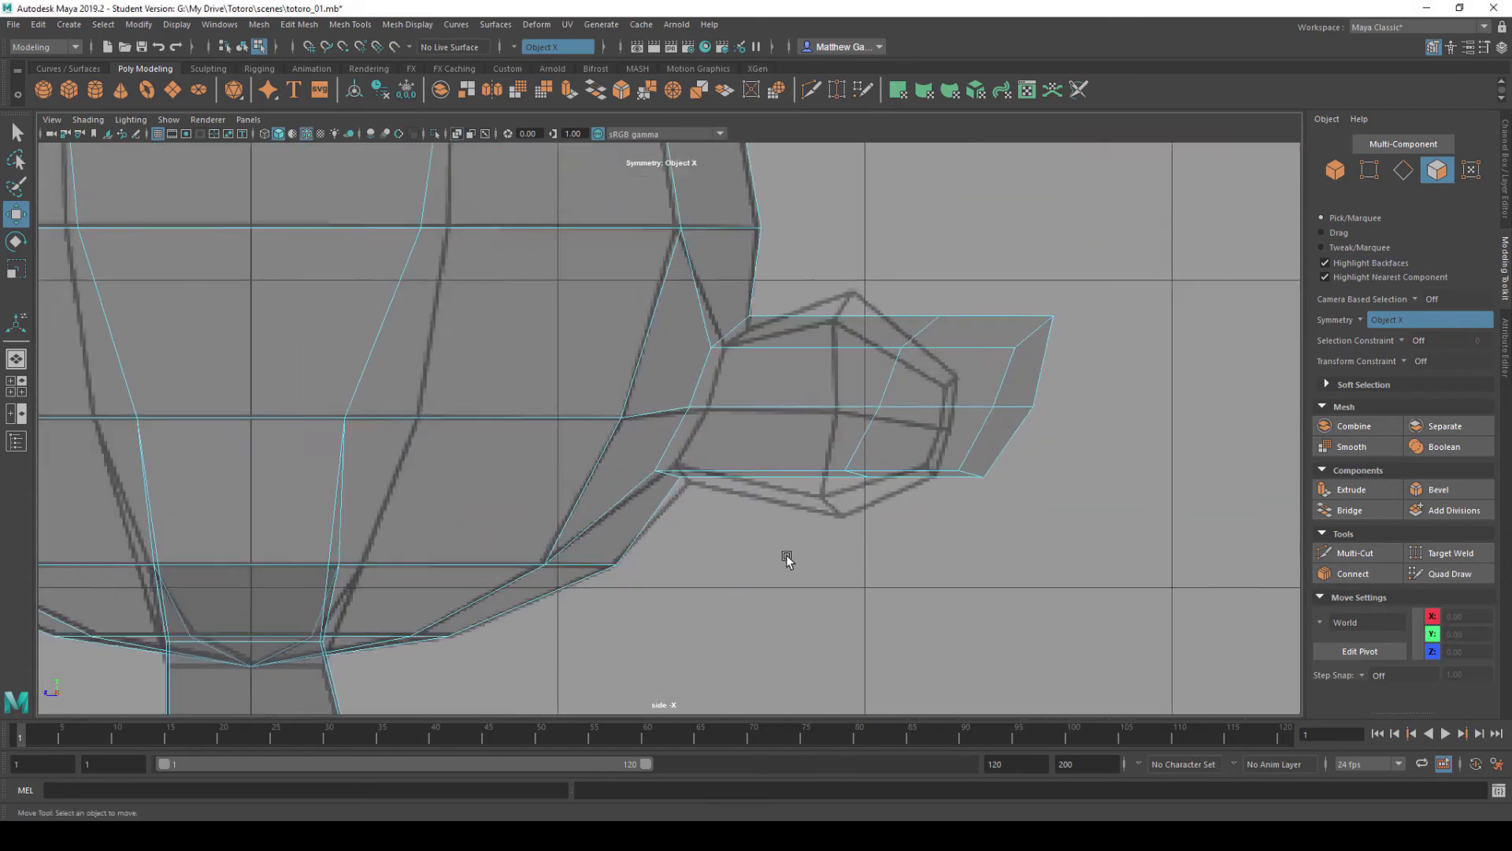
scroll(786, 554, up, 1)
right_drag(905, 415, 911, 365)
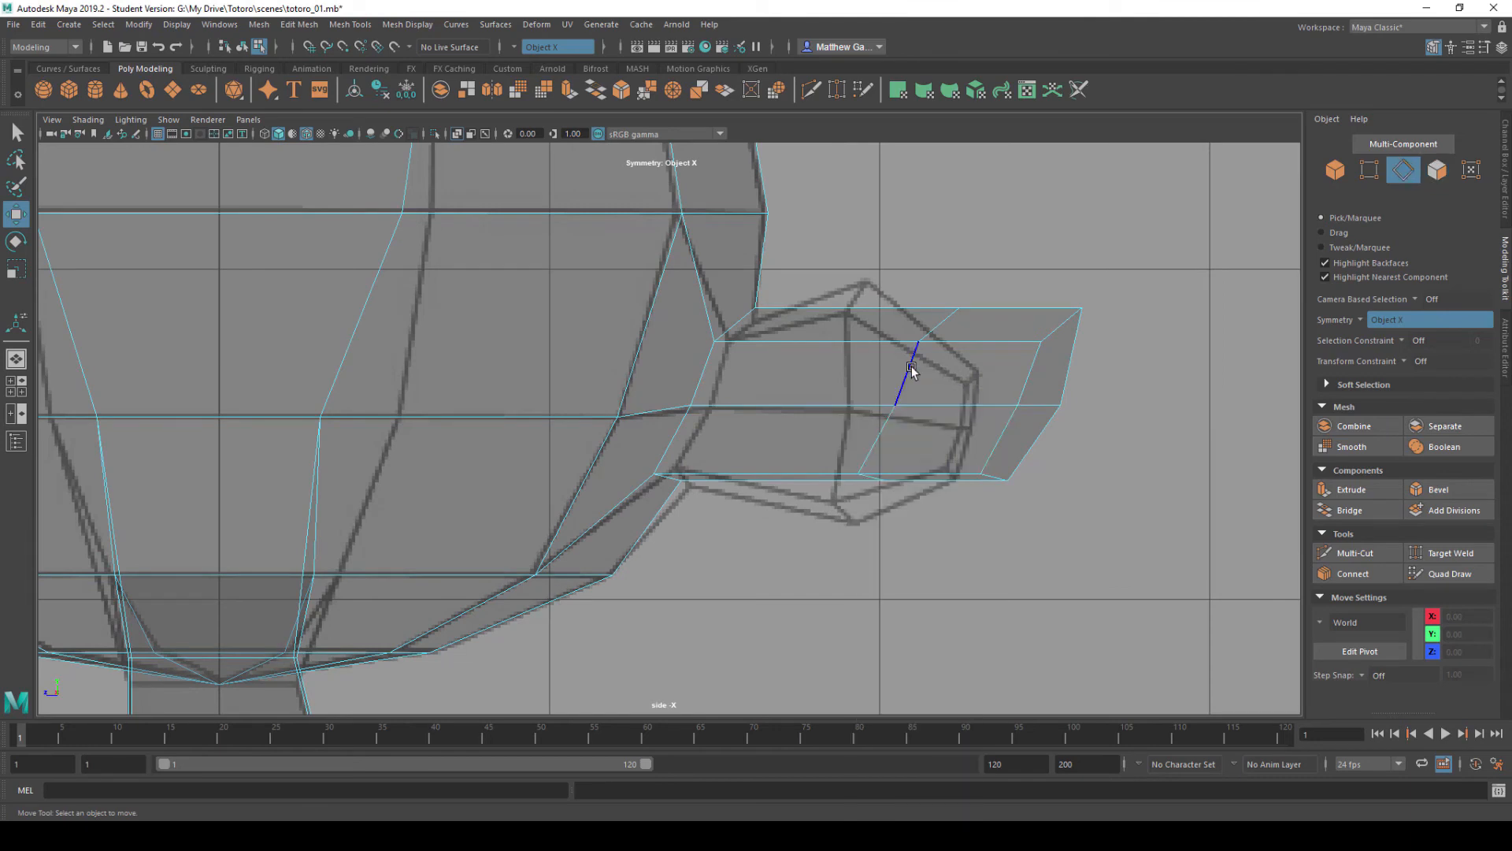
double_click(910, 365)
drag(883, 398, 823, 401)
- Rotate the middle tail loop to the reference angle, scale it taller, and position it at about Y 1.60, Z -1.91
key(e)
middle_drag(912, 540, 954, 535)
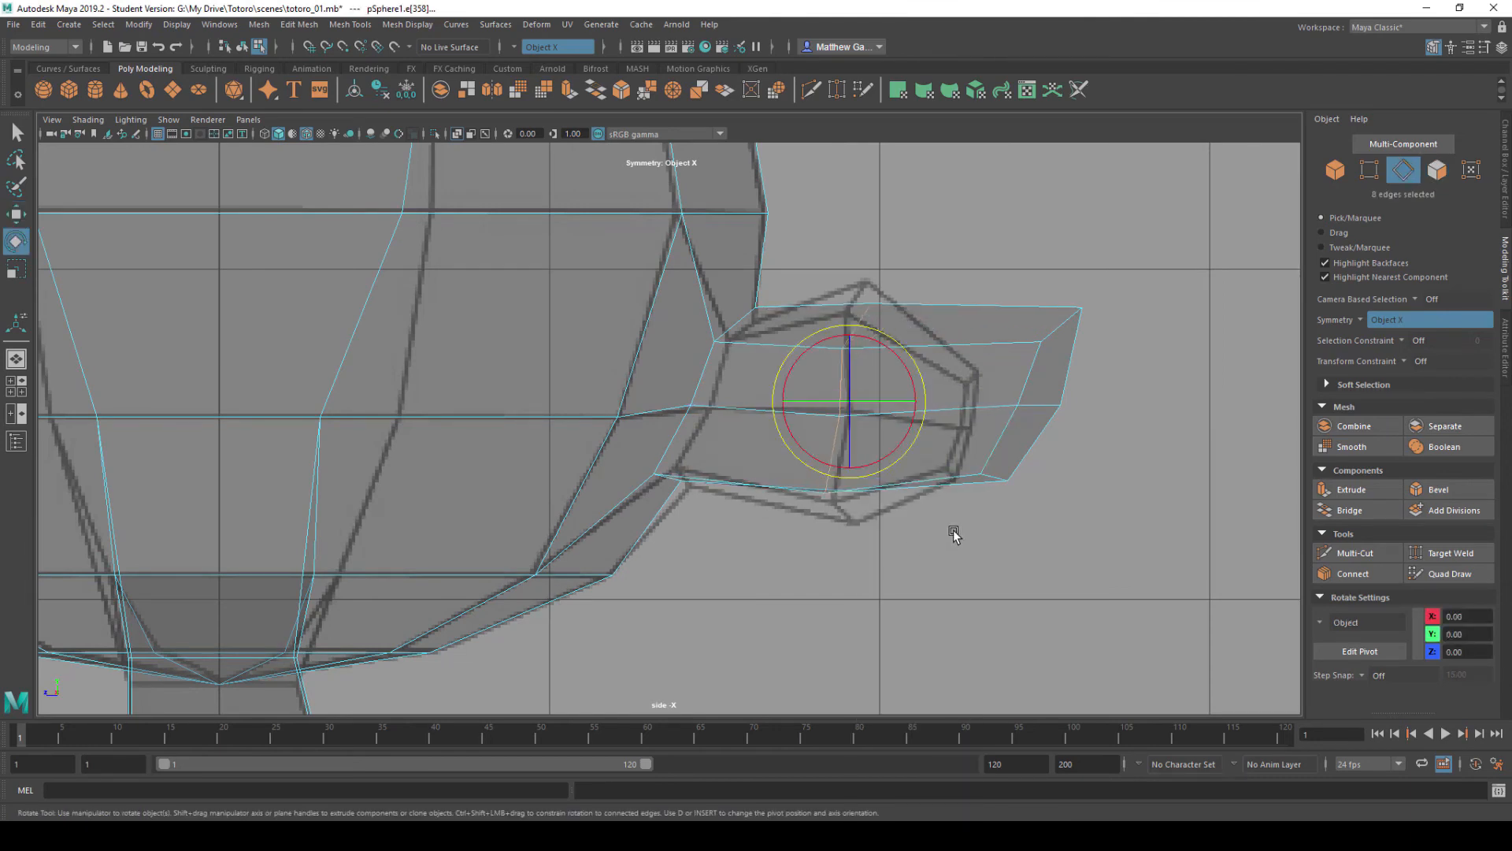
key(w)
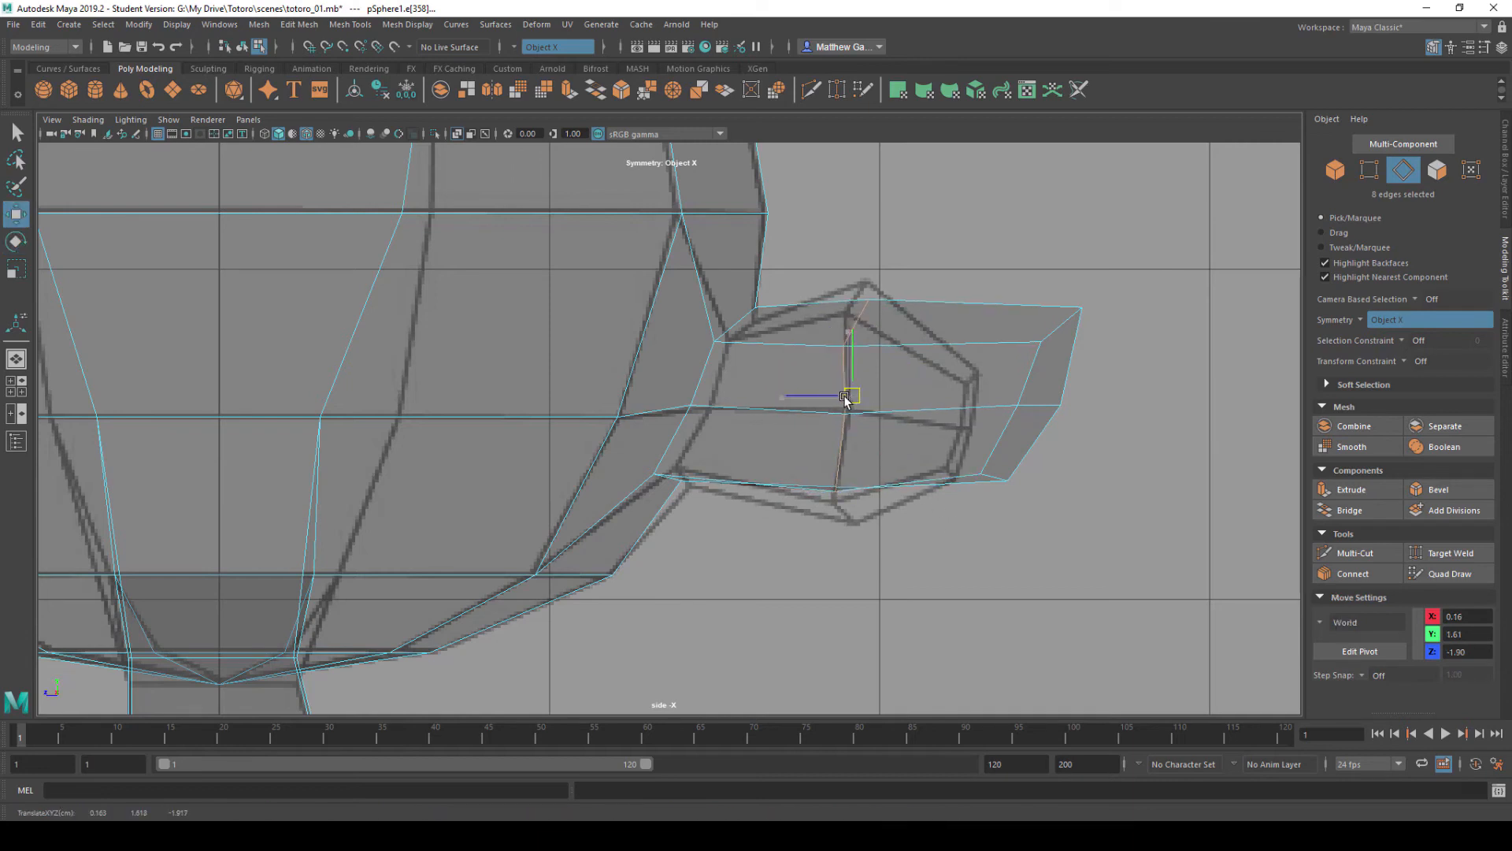
key(r)
drag(852, 323, 854, 311)
key(w)
drag(846, 393, 841, 397)
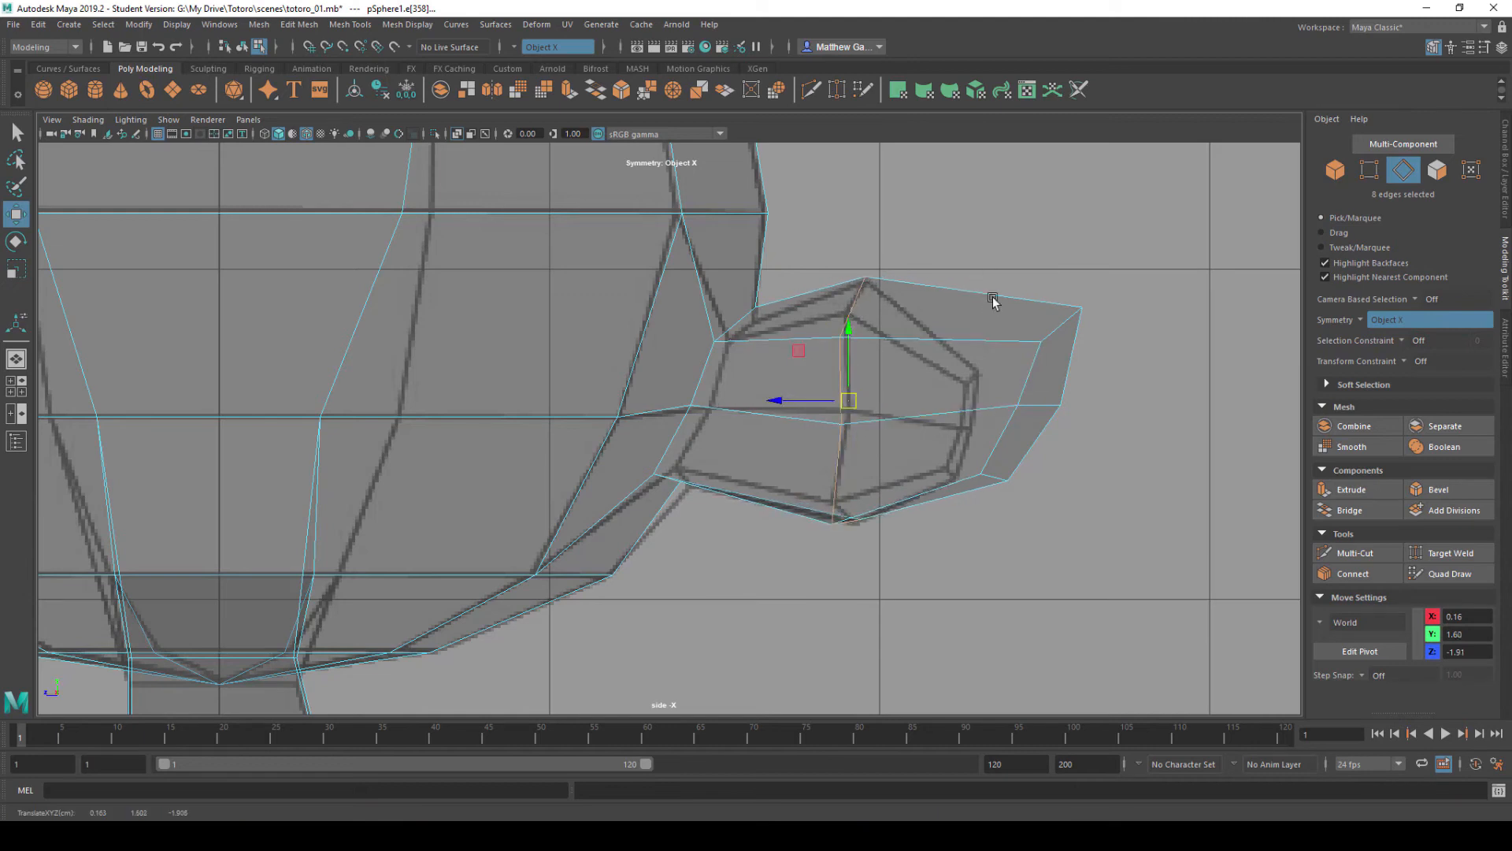
- Select all the tail-tip vertices, move them onto the reference tip, and rotate them more upright
right_drag(1039, 388, 967, 381)
right_drag(980, 301, 980, 301)
drag(972, 287, 1213, 631)
drag(1025, 401, 971, 426)
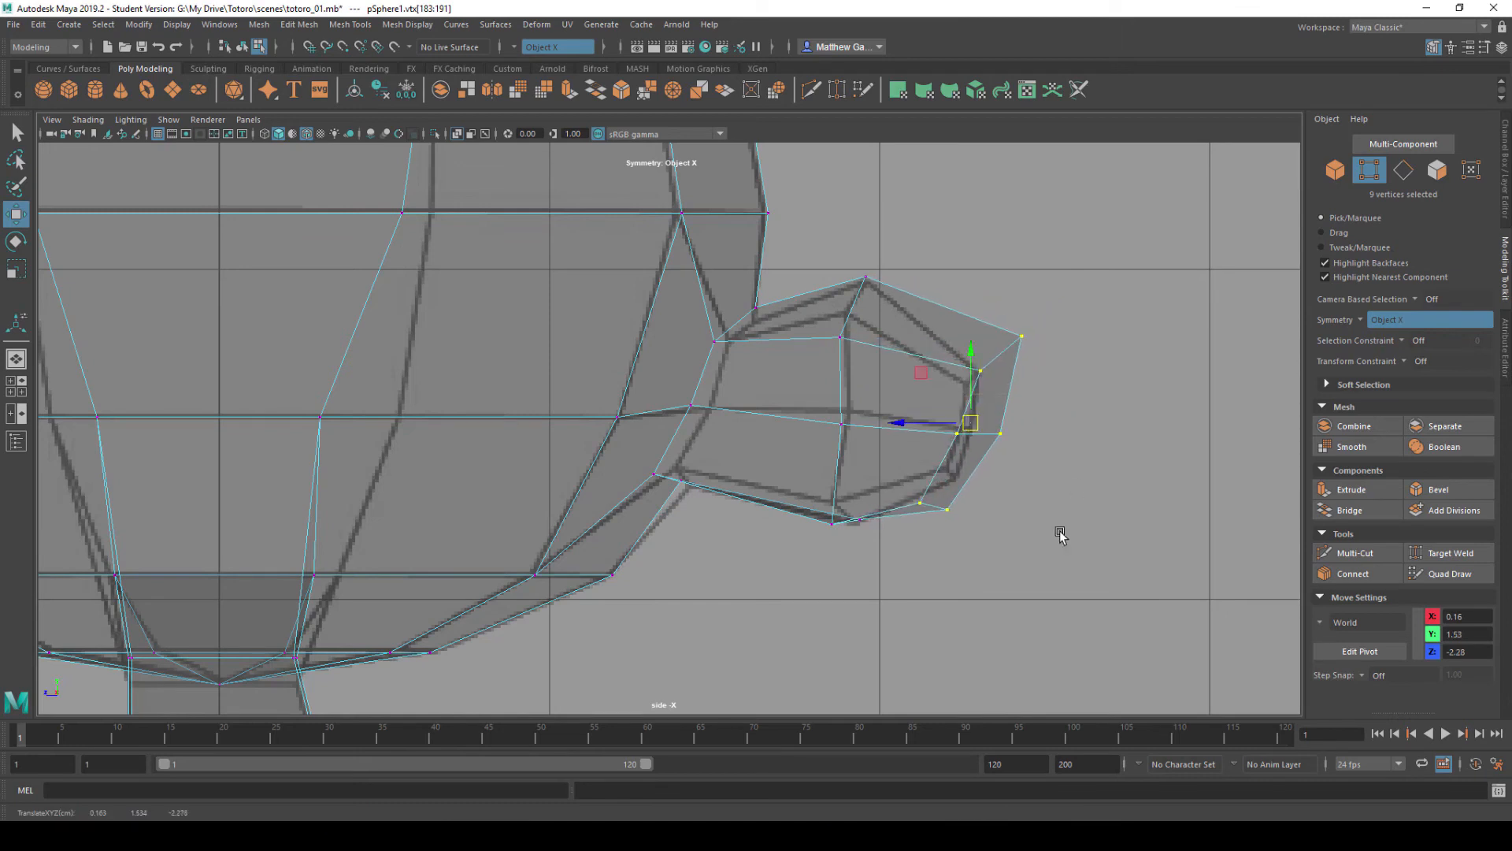
key(e)
drag(1051, 502, 1074, 488)
key(w)
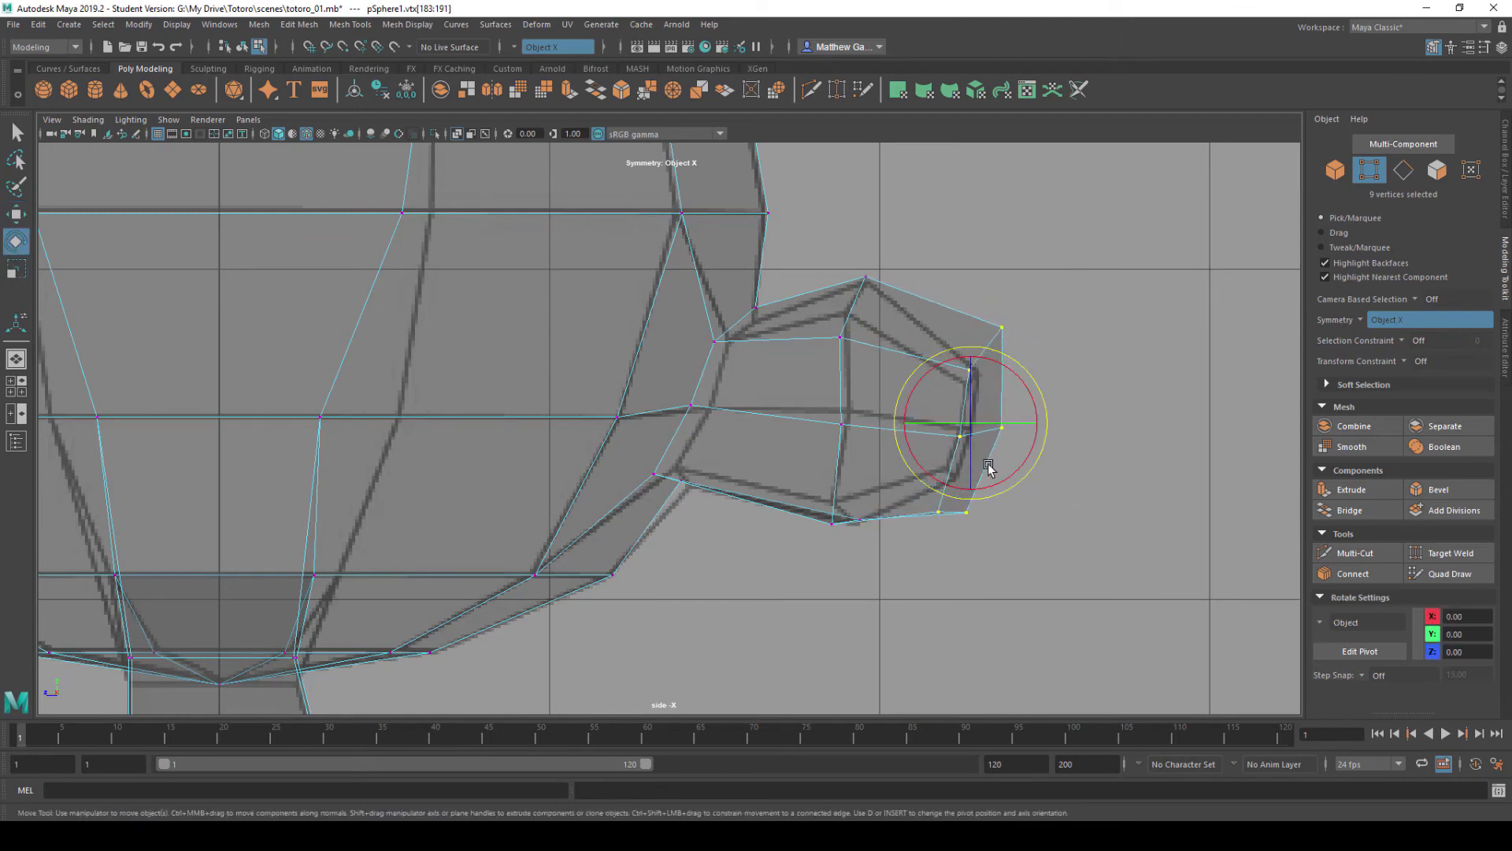
drag(969, 430, 956, 419)
- Scale the tail-tip vertices shorter along Y, then rotate and position them on the reference at about Y 1.55, Z -2.26
key(r)
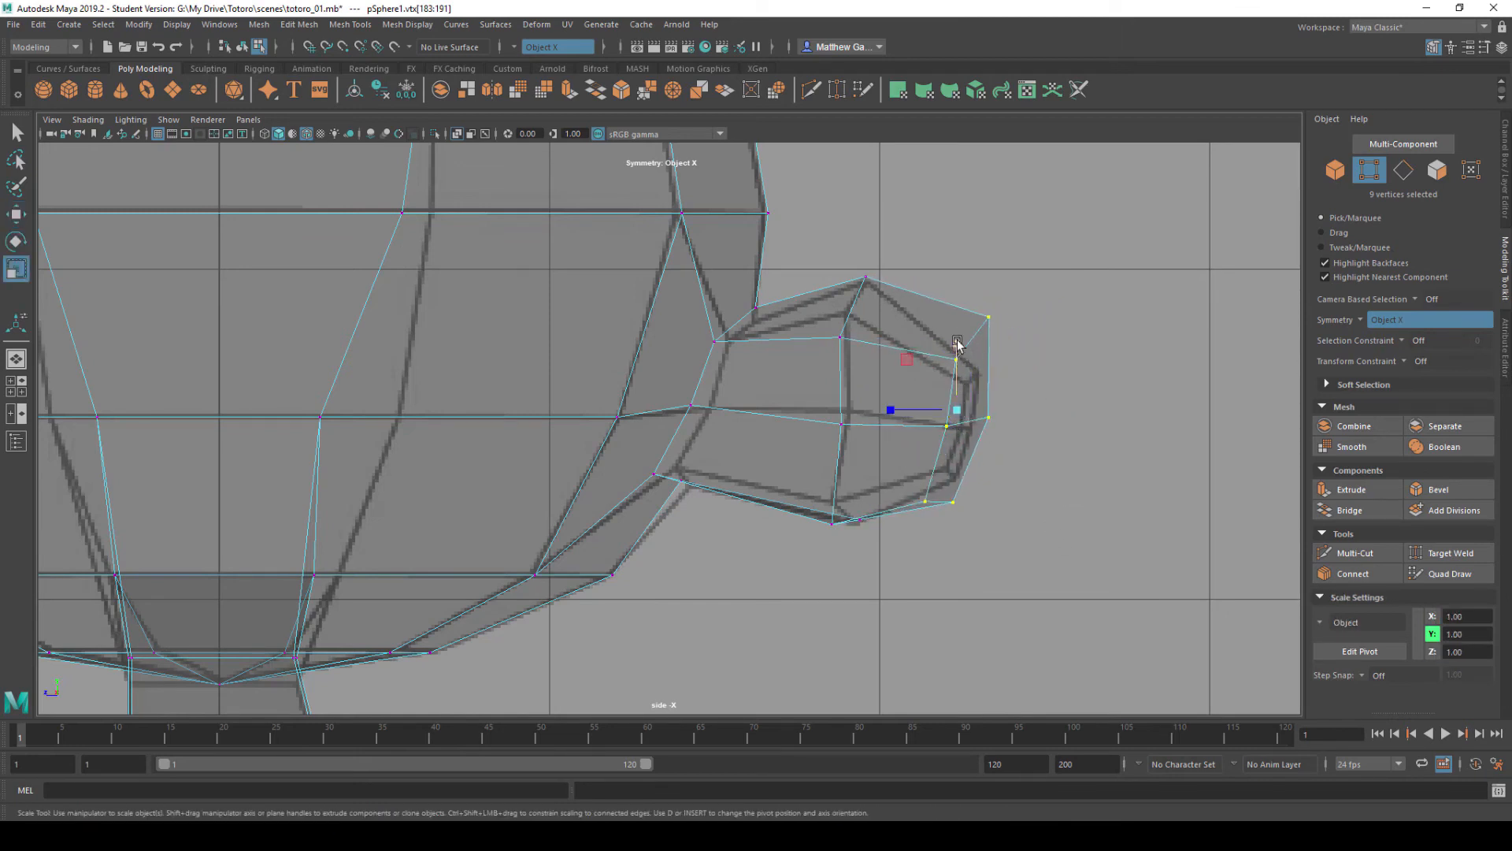
drag(956, 344, 960, 420)
key(w)
key(e)
key(w)
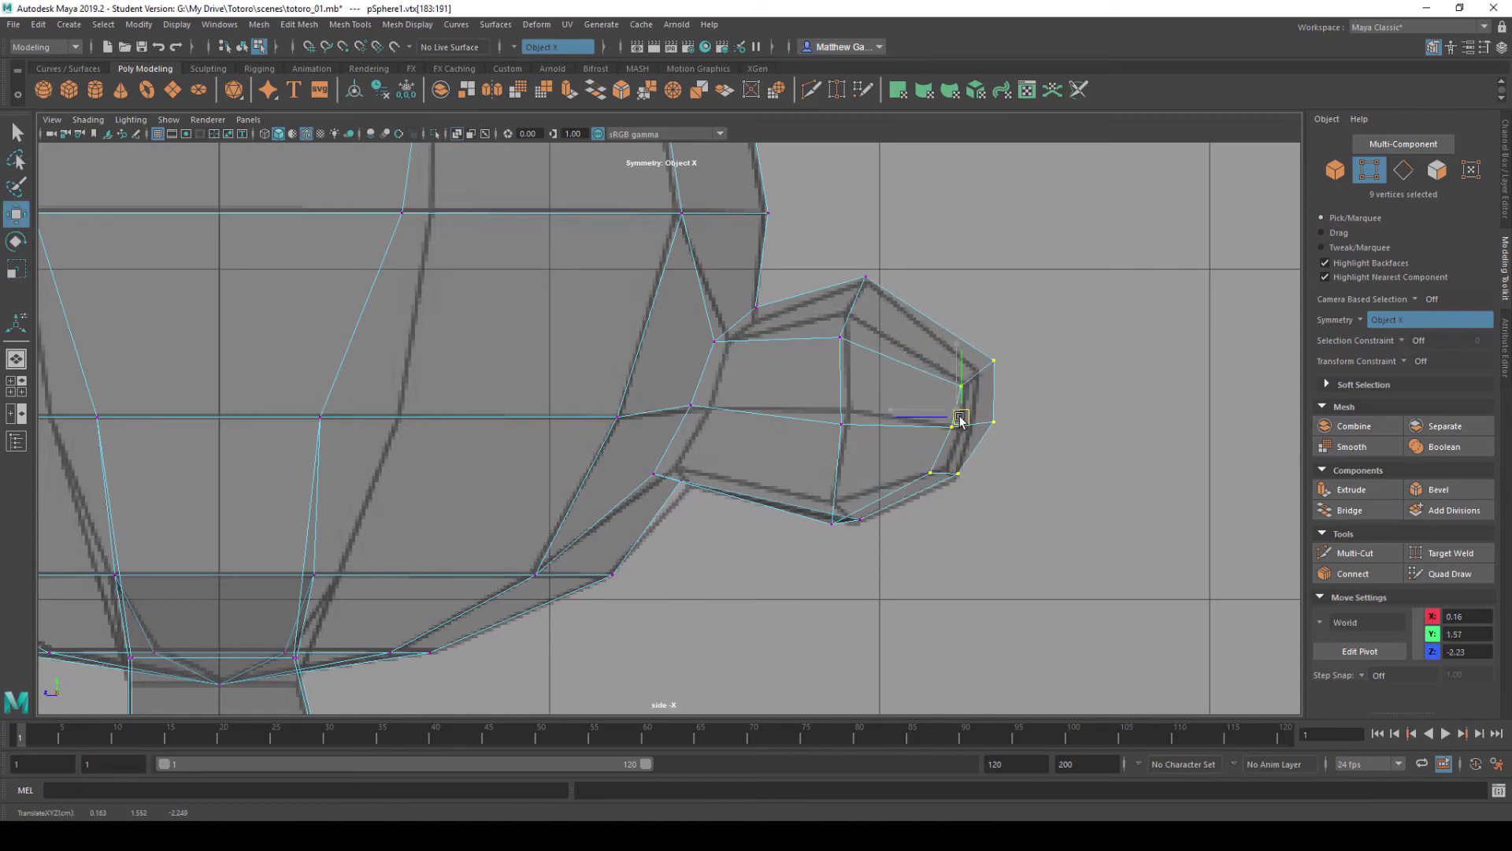
key(e)
drag(1034, 483, 1047, 479)
key(w)
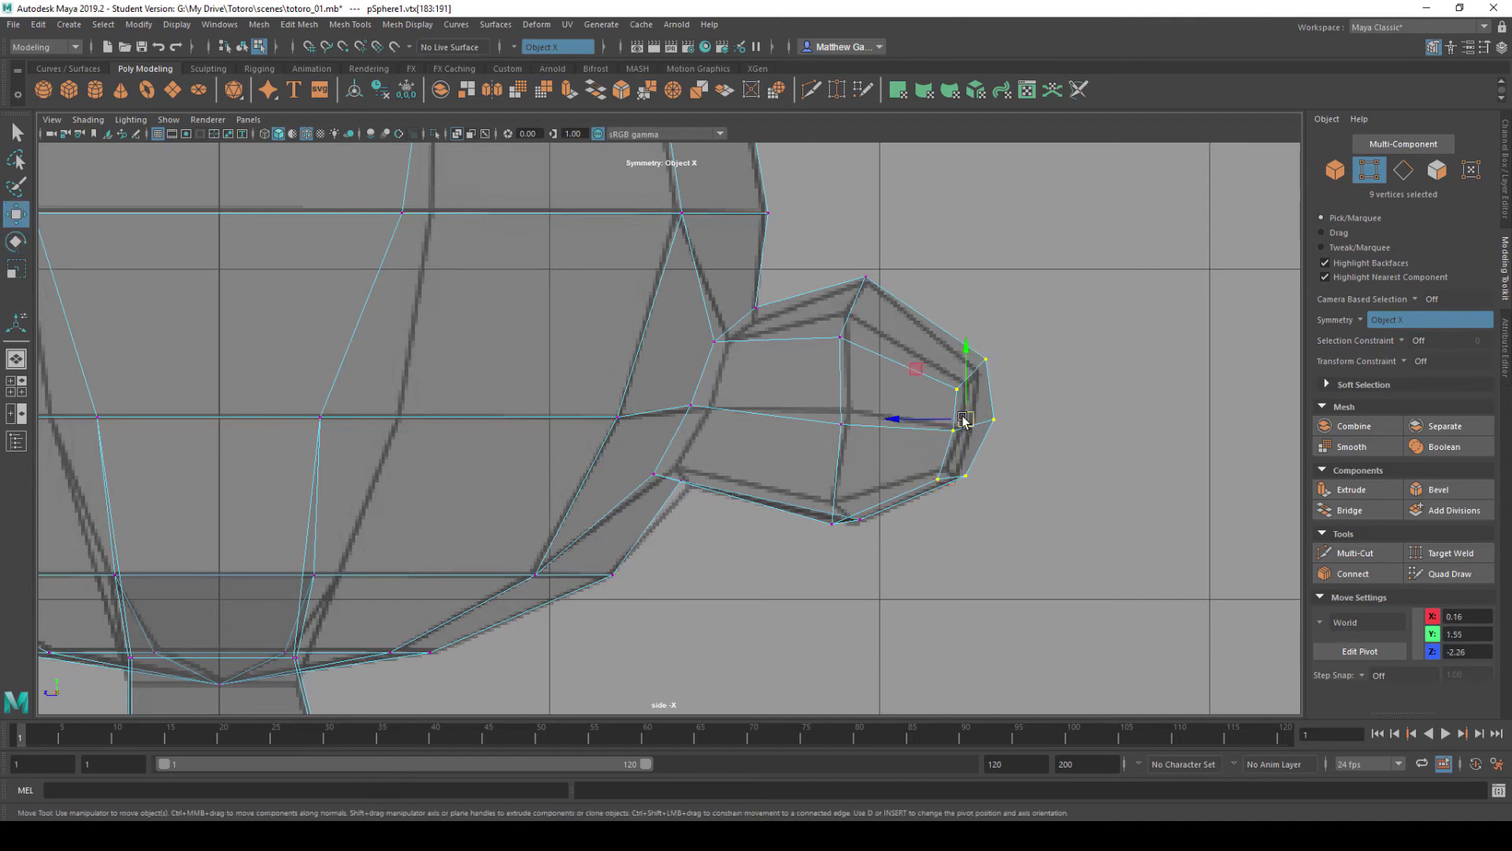
drag(964, 421, 962, 420)
- Move the side and upper side vertices of the tail's middle loop onto the matching reference lines
click(853, 422)
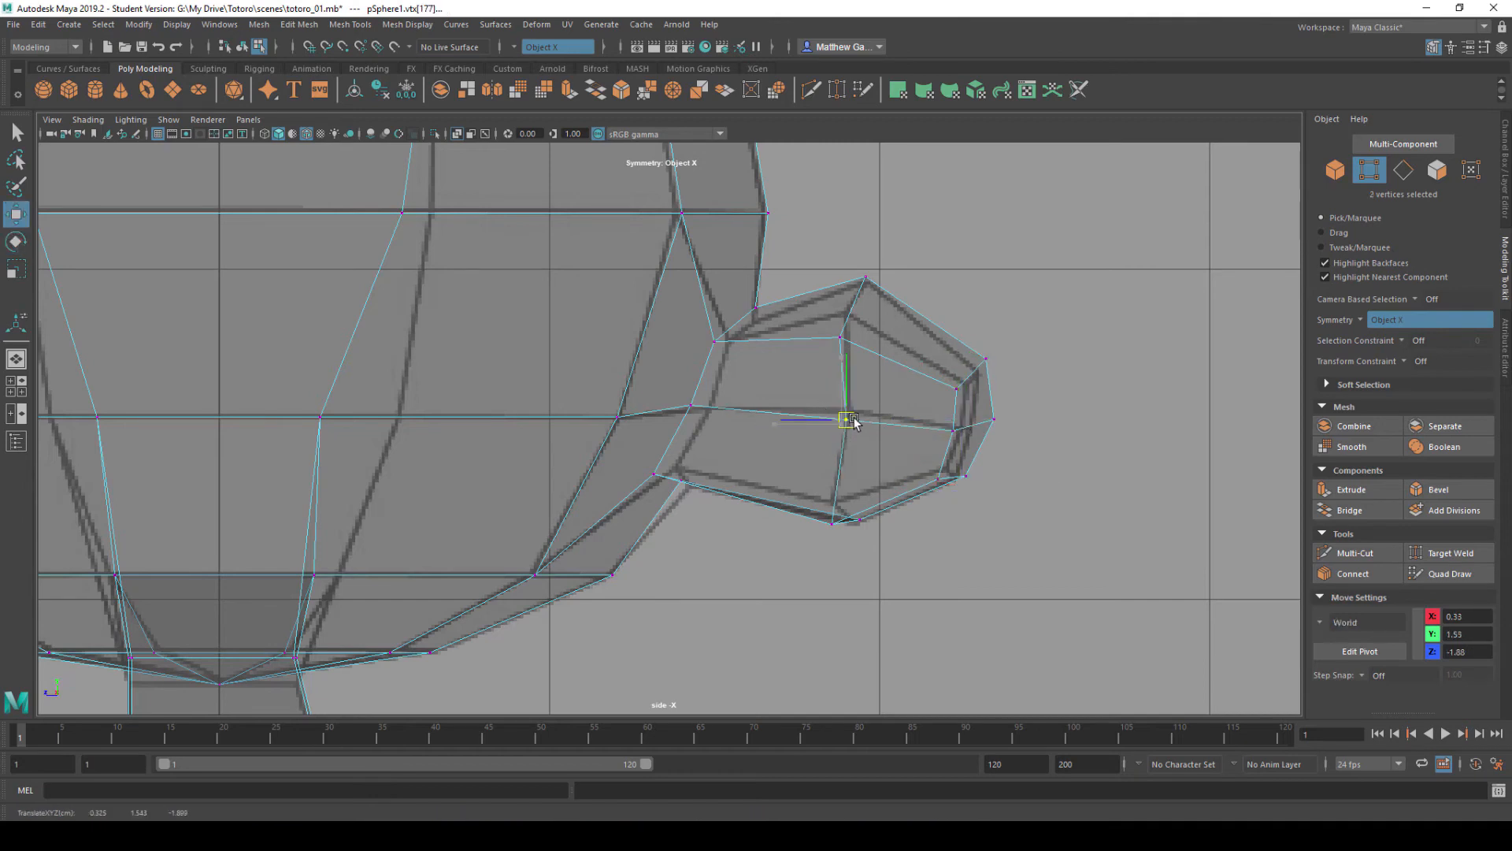
click(938, 480)
drag(861, 358, 847, 313)
- Align the upper, side and lower vertices where the tail joins the body with the side reference
click(721, 443)
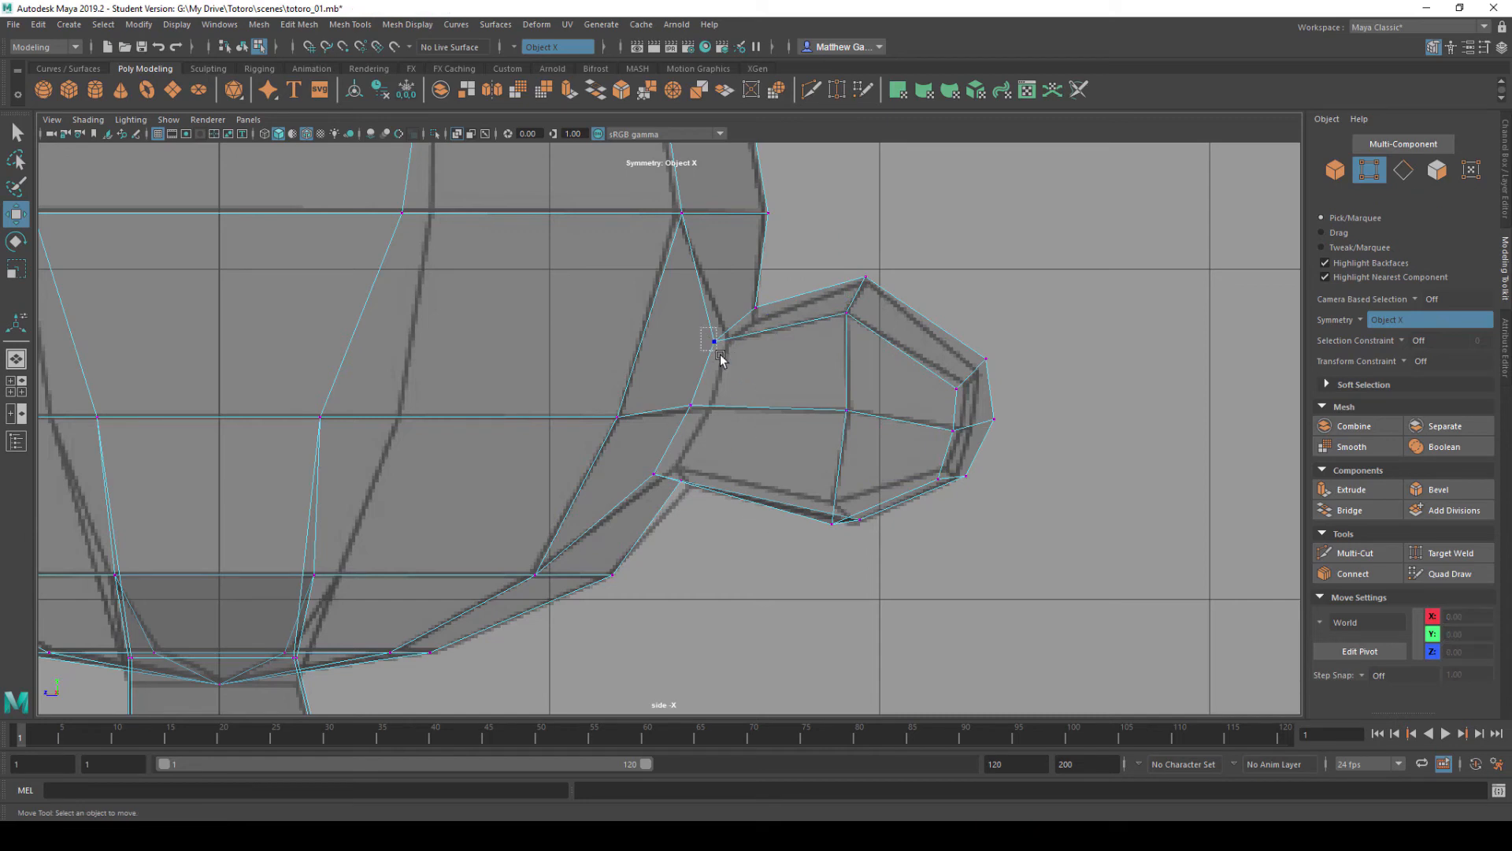
drag(721, 359, 722, 341)
click(691, 406)
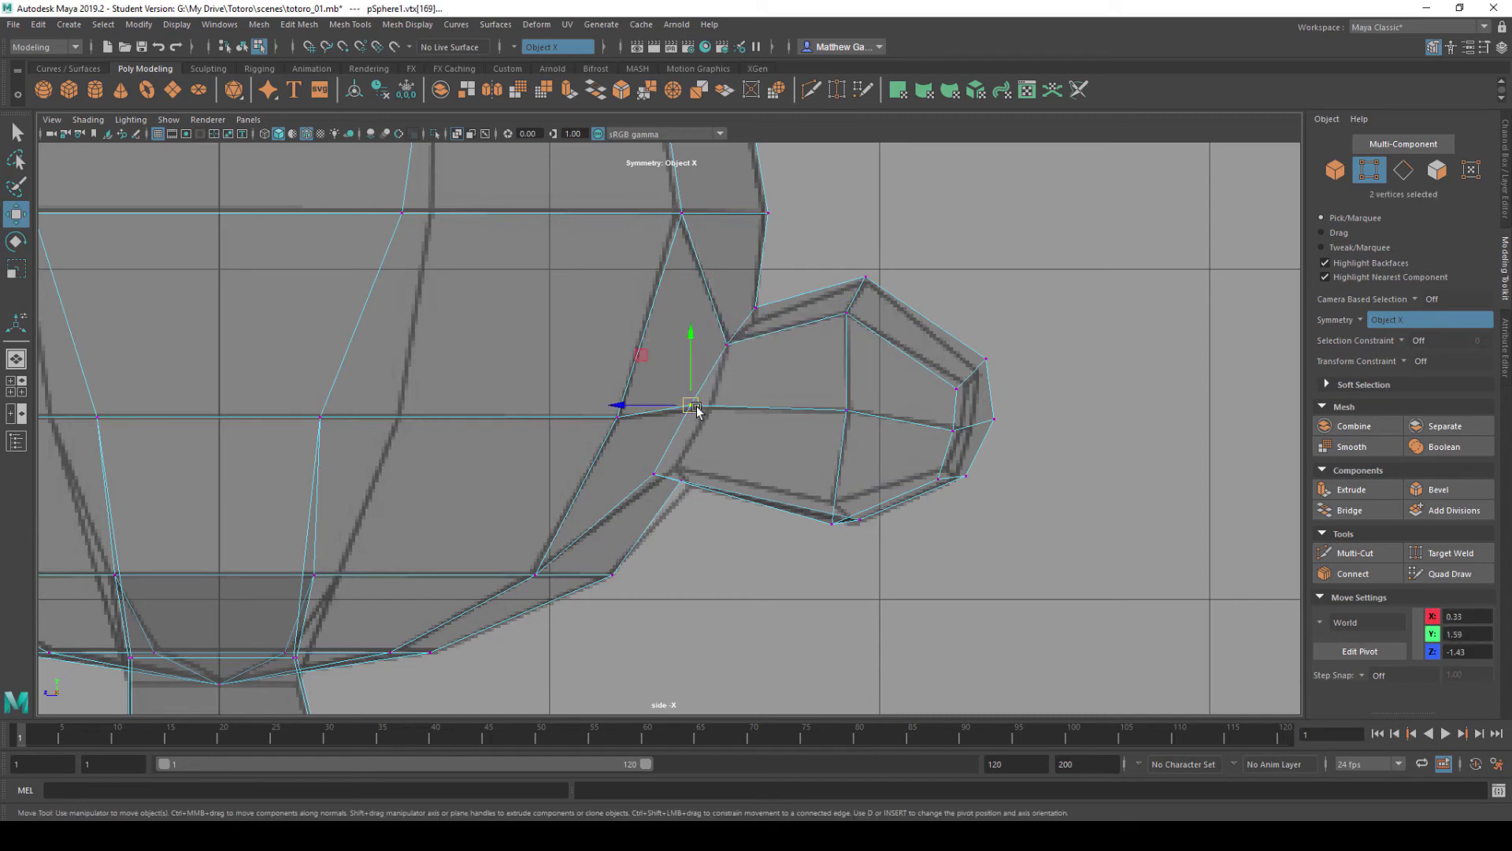
drag(693, 408, 709, 413)
drag(647, 451, 687, 477)
key(e)
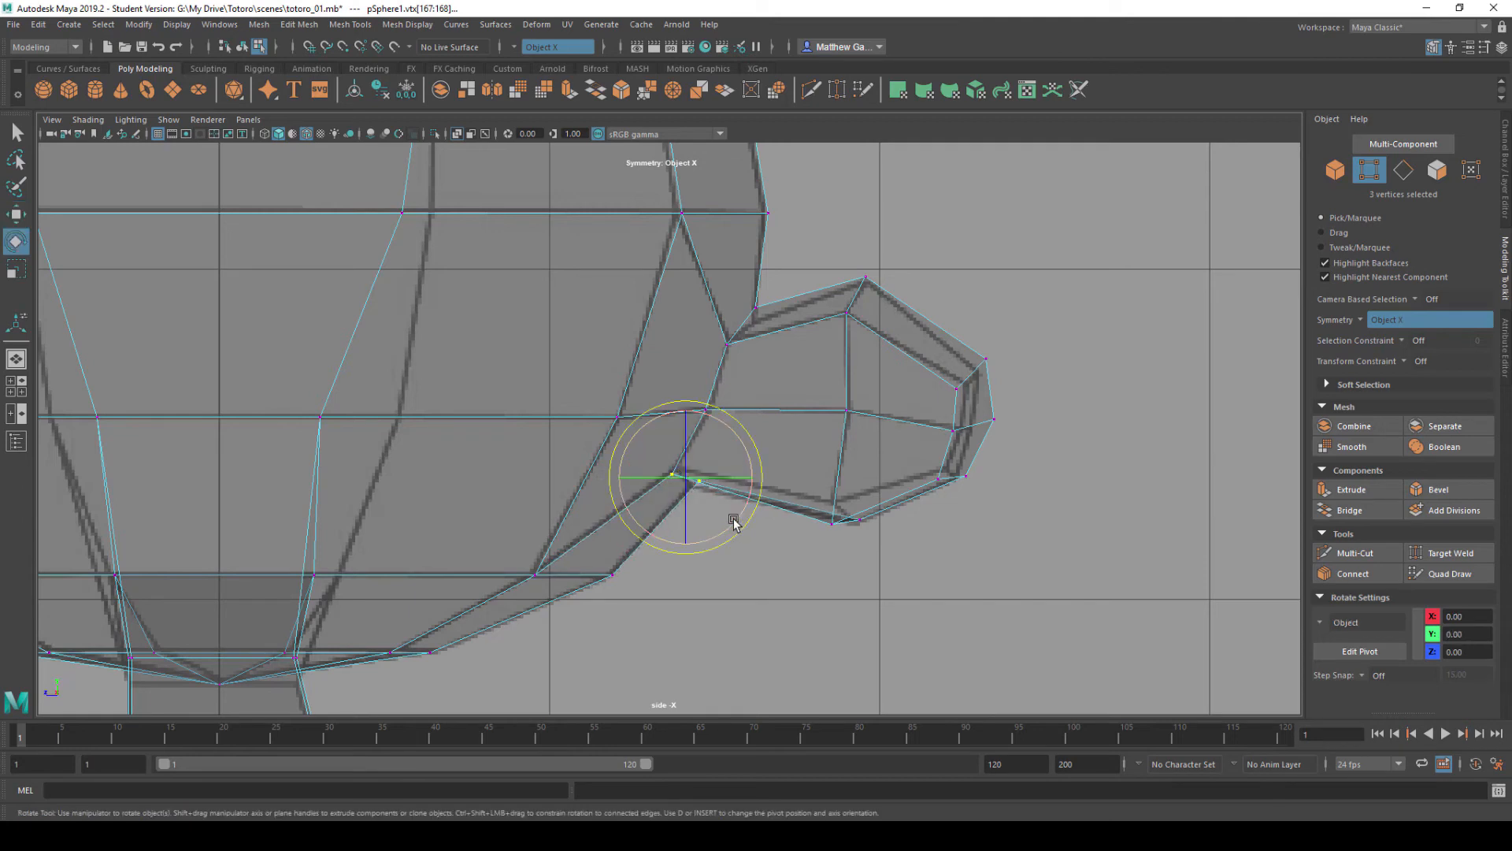
key(w)
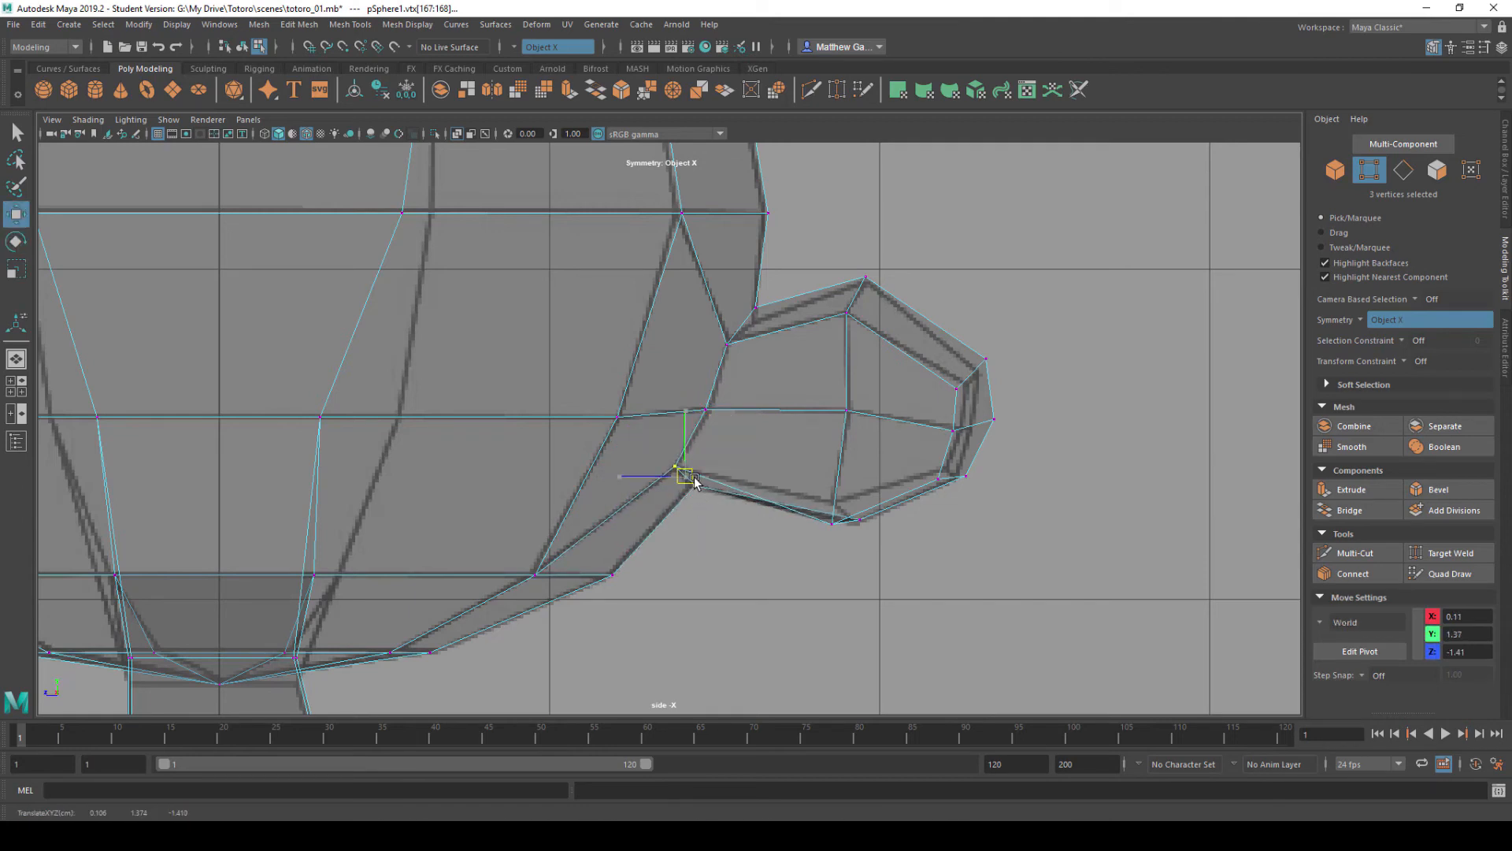
- Move the bottom vertices of the tail's middle loop onto the reference's lower corners
click(827, 520)
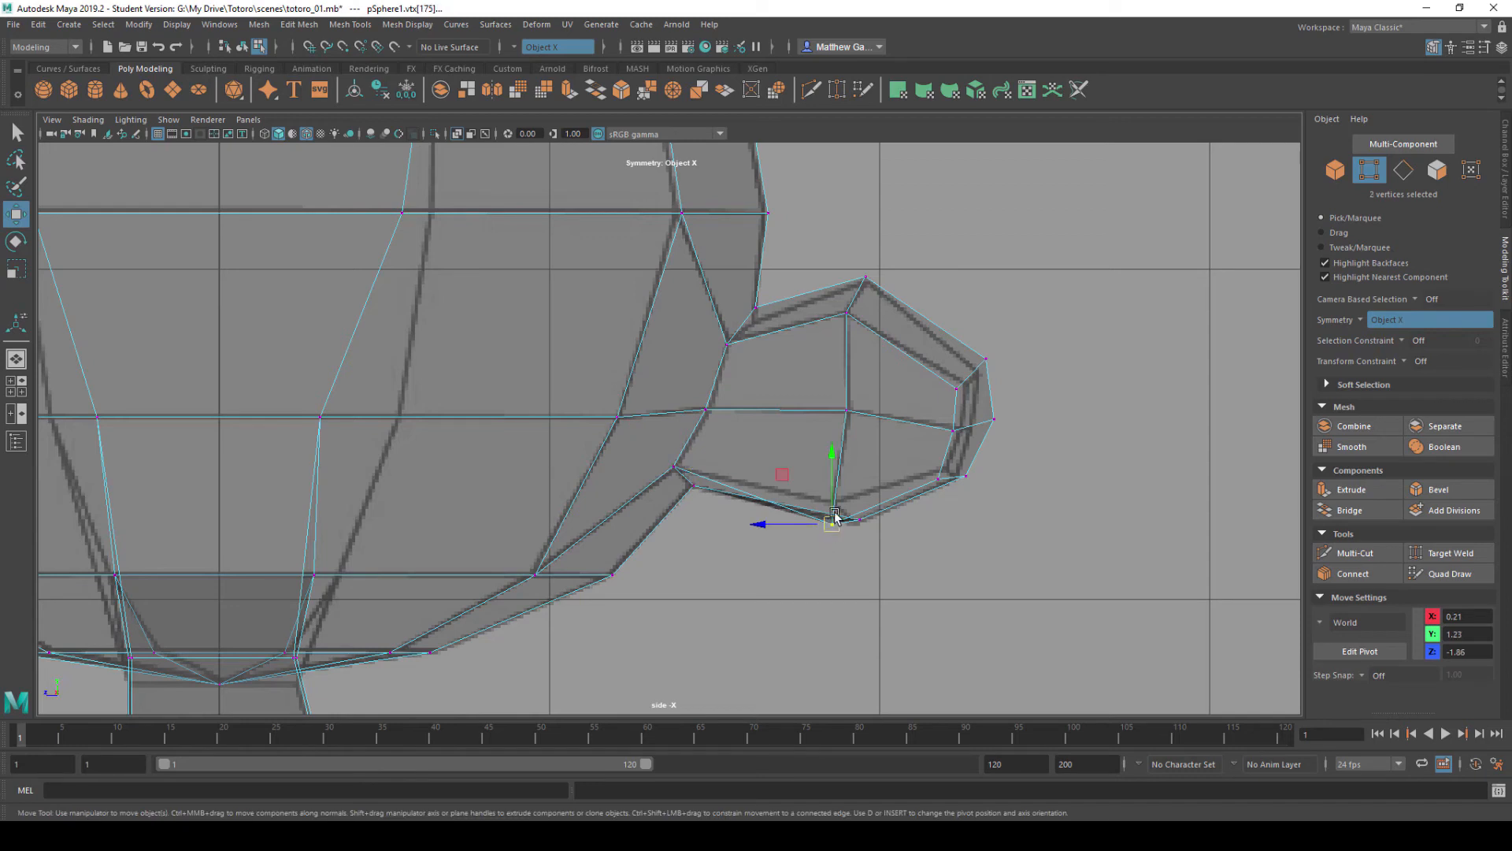
mouse_move(837, 517)
mouse_down()
mouse_move(837, 501)
mouse_move(853, 526)
mouse_up()
click(886, 542)
click(859, 520)
click(908, 533)
- Align the tail tip's lower side vertices and its rearmost centre vertex with the reference, placing the latter at about Y 1.53
click(936, 481)
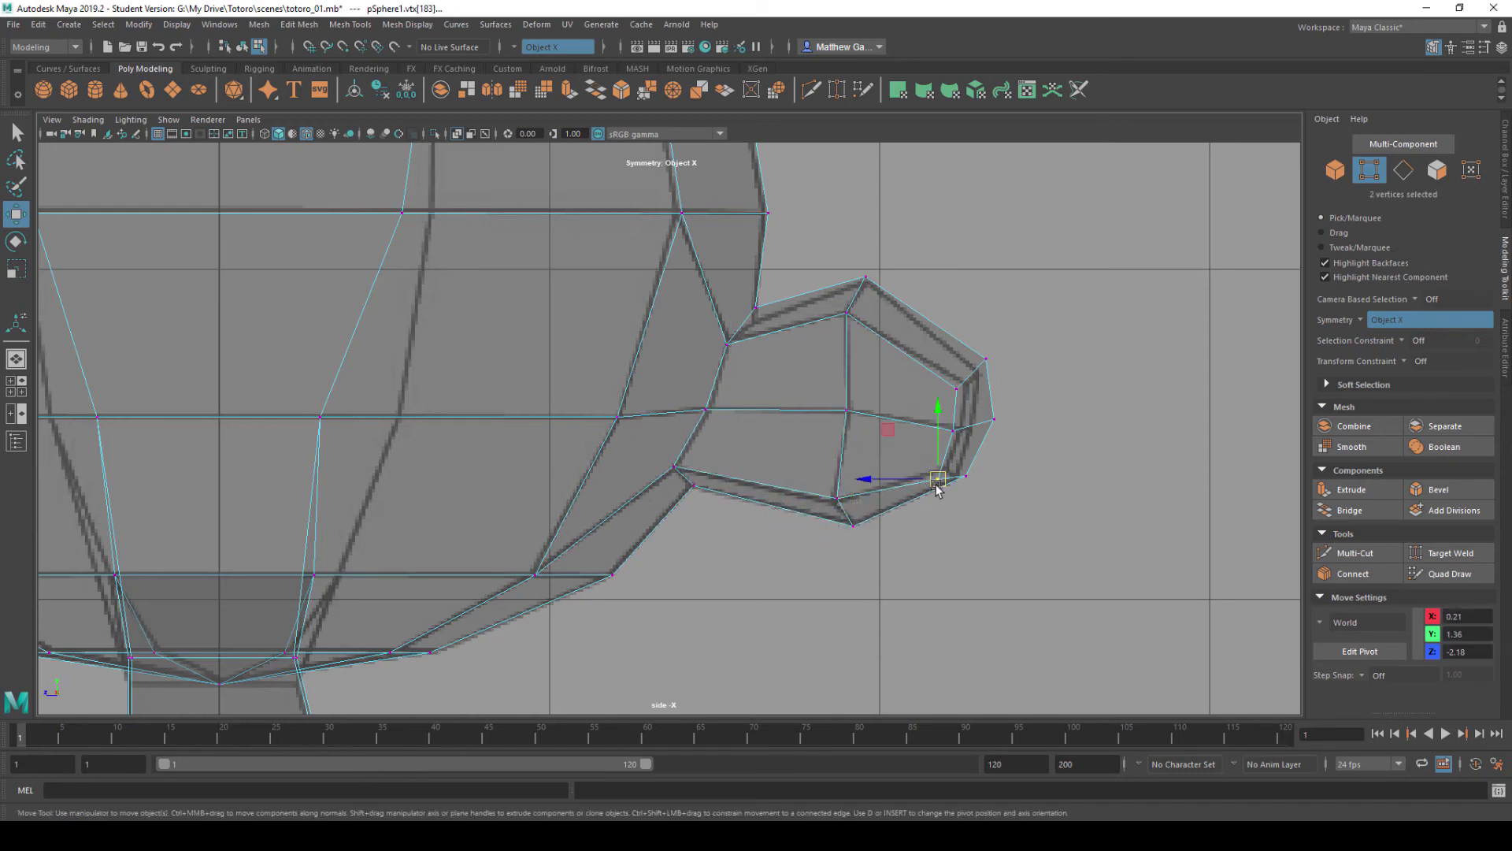
drag(937, 483, 938, 476)
click(994, 419)
drag(993, 419, 991, 429)
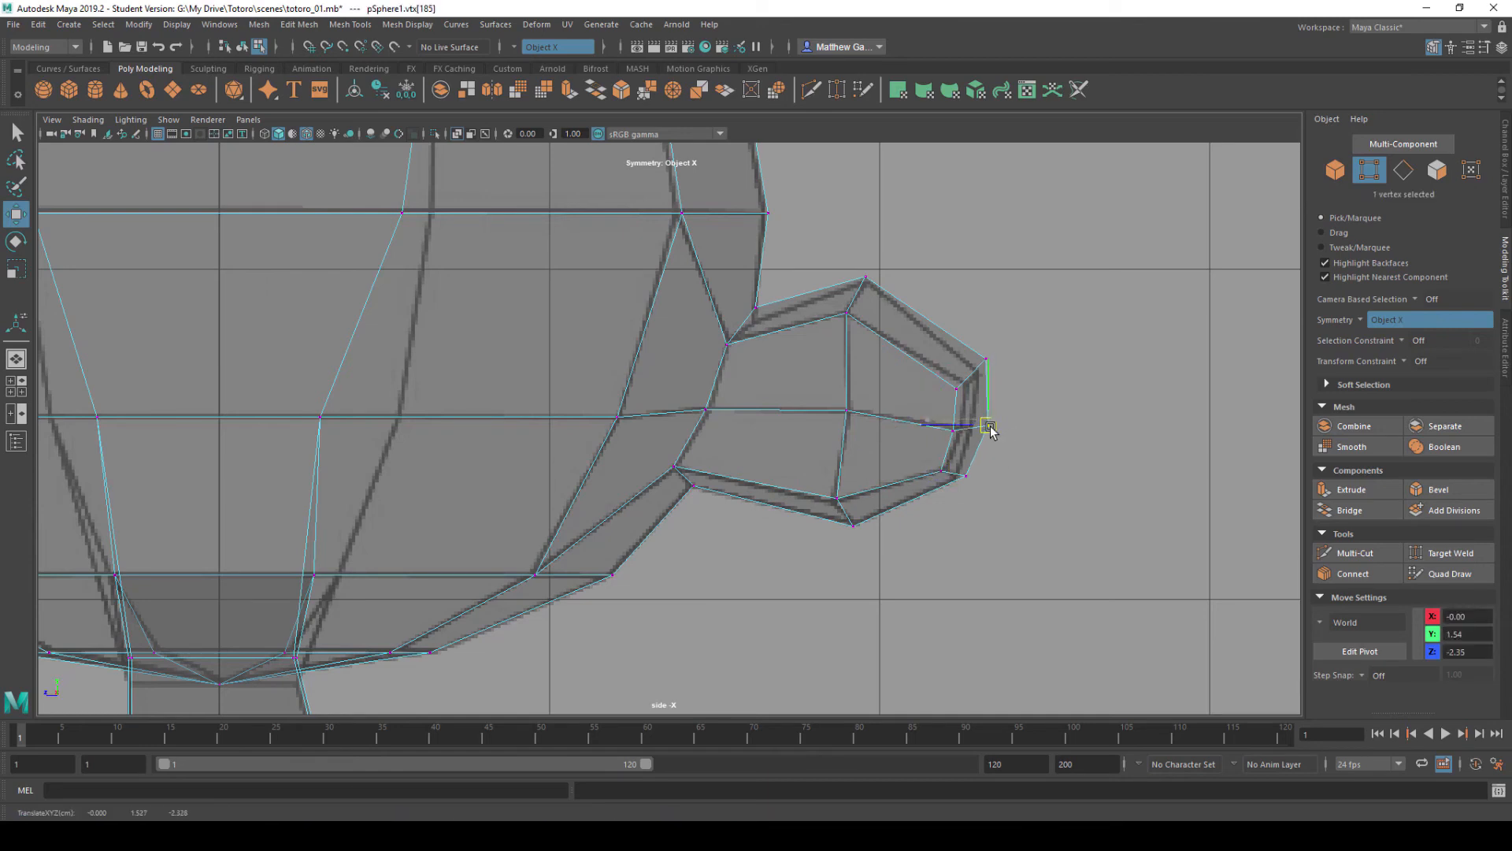
- Align the tail tip's upper side vertices with the side reference, placing them at about Y 1.65 and Z -2.25
click(970, 339)
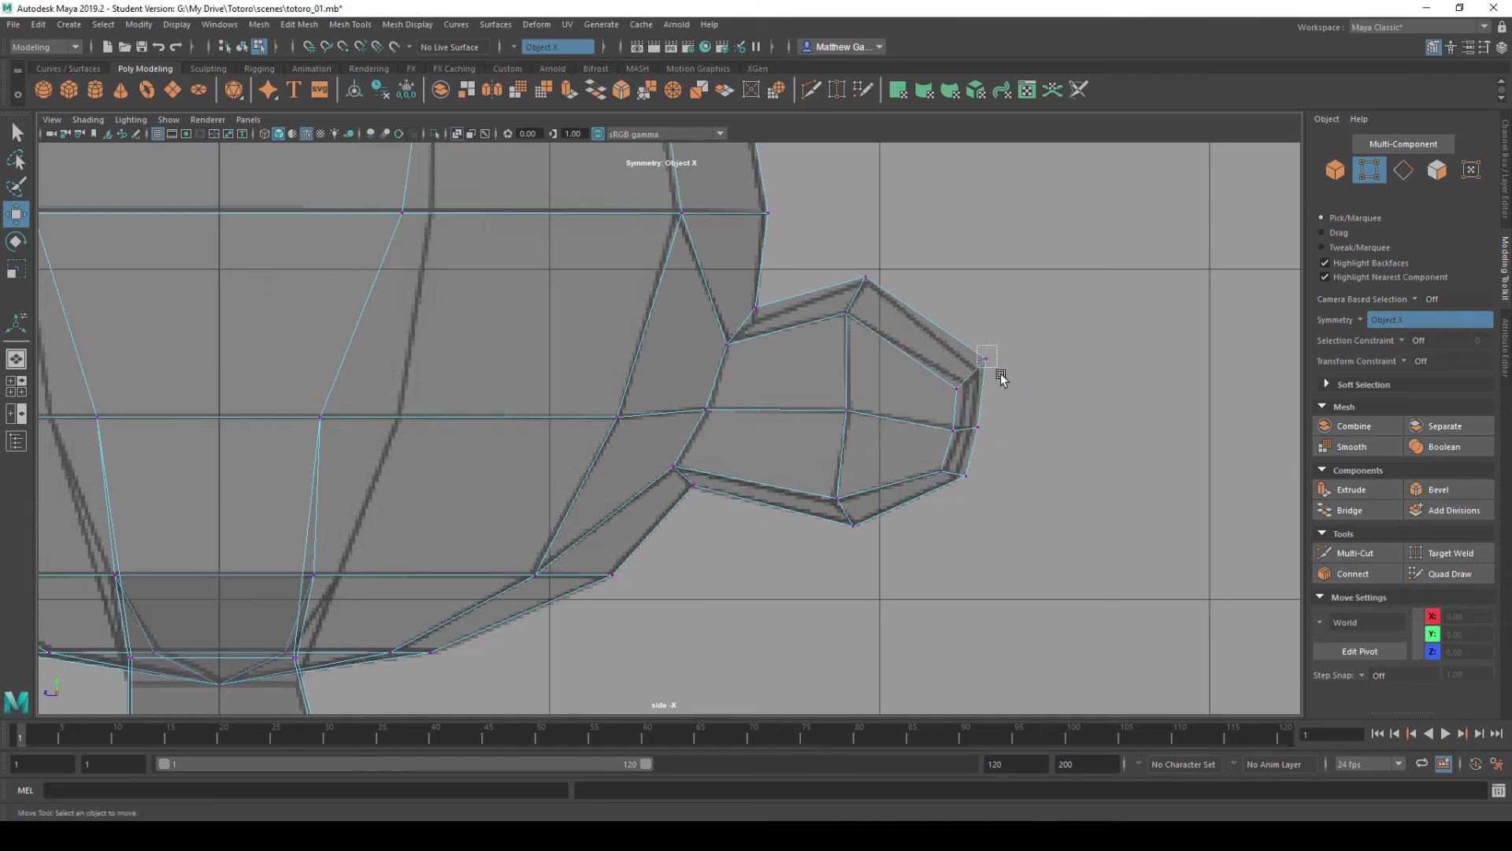
drag(998, 369, 960, 384)
click(940, 376)
key(space)
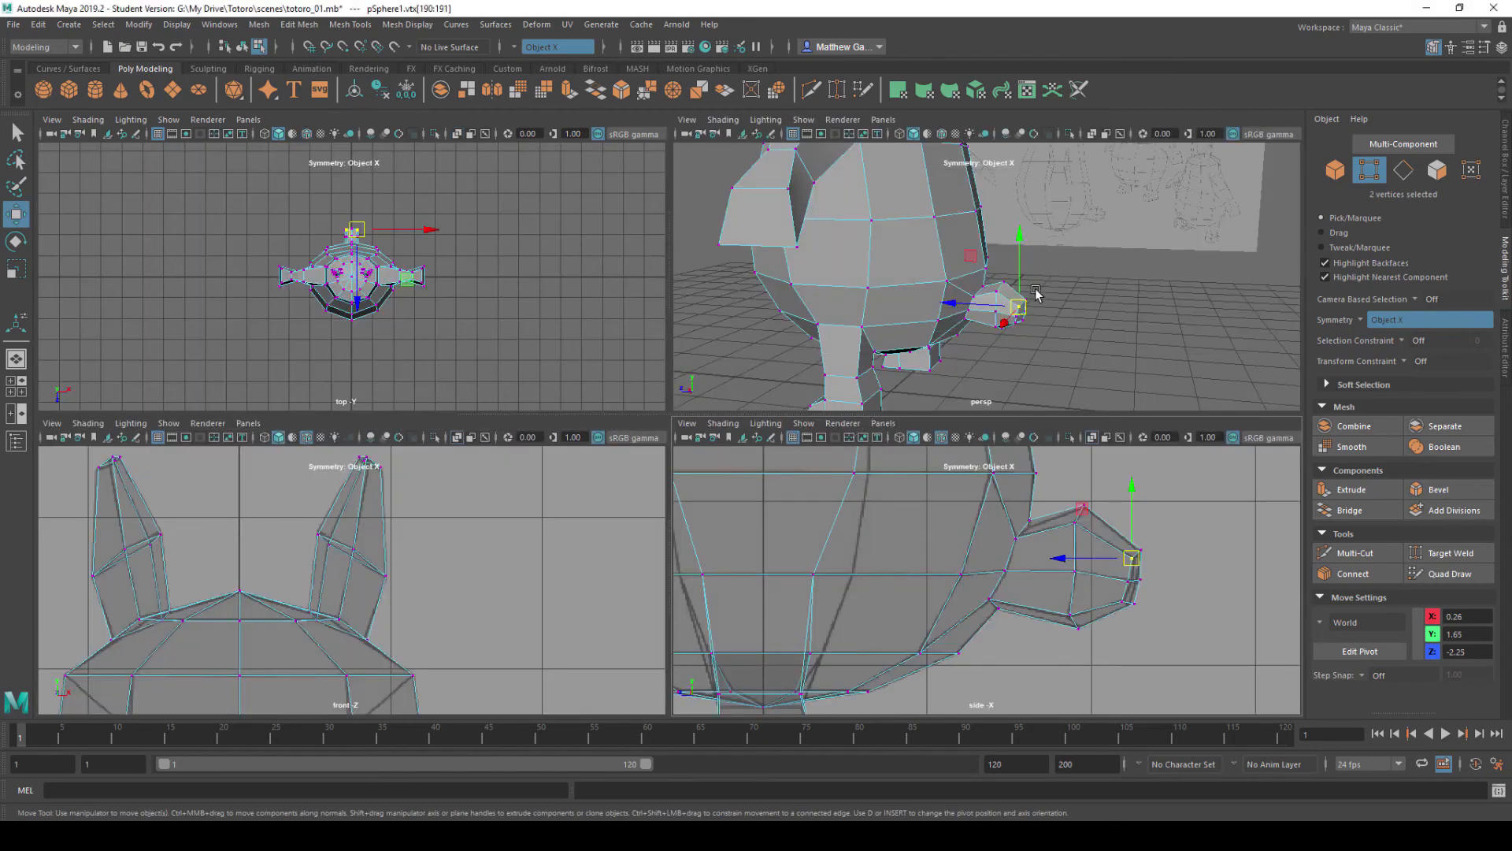
- Scale the edge loop around the middle of the tail along the X axis
alt+drag(1039, 280, 961, 327)
alt+right_drag(961, 327, 1016, 304)
alt+middle_drag(1016, 303, 982, 186)
alt+drag(982, 185, 984, 247)
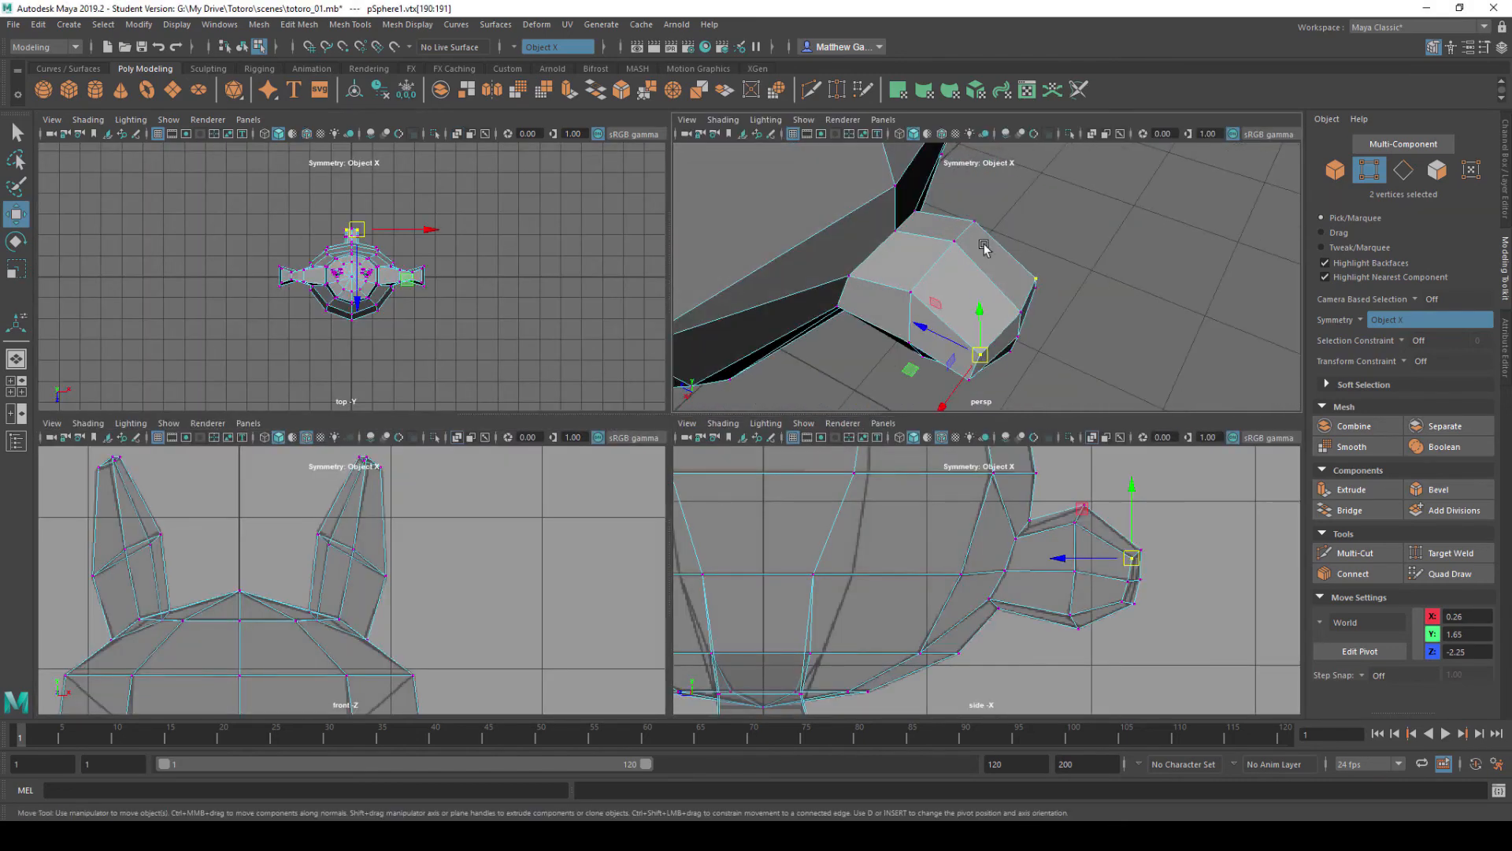
right_drag(983, 247, 938, 241)
alt+drag(940, 256, 774, 295)
key(r)
scroll(975, 300, down, 4)
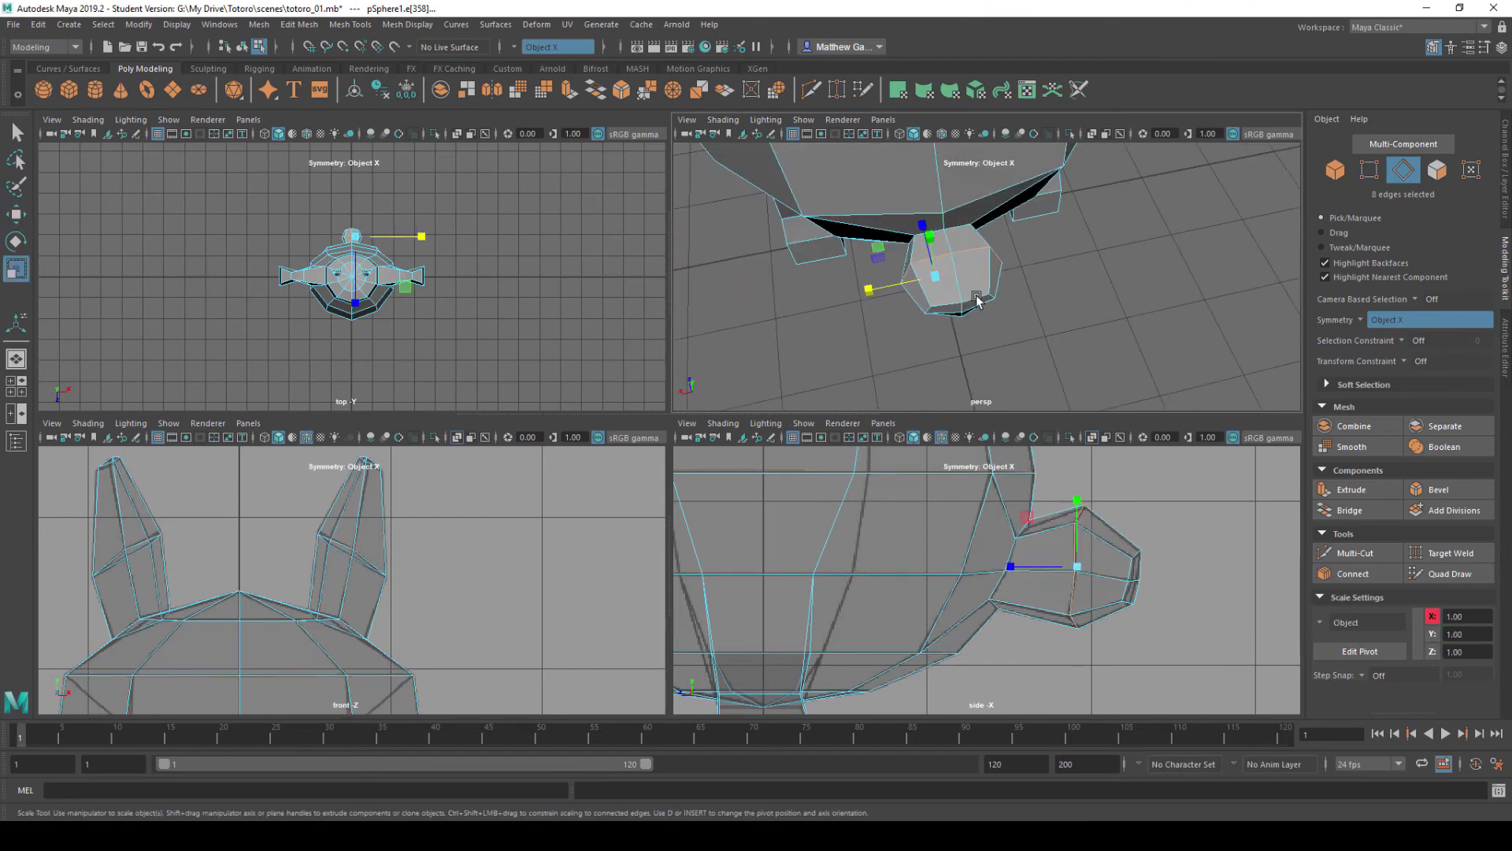
alt+drag(979, 300, 1072, 261)
click(1146, 260)
scroll(1146, 260, down, 6)
key(space)
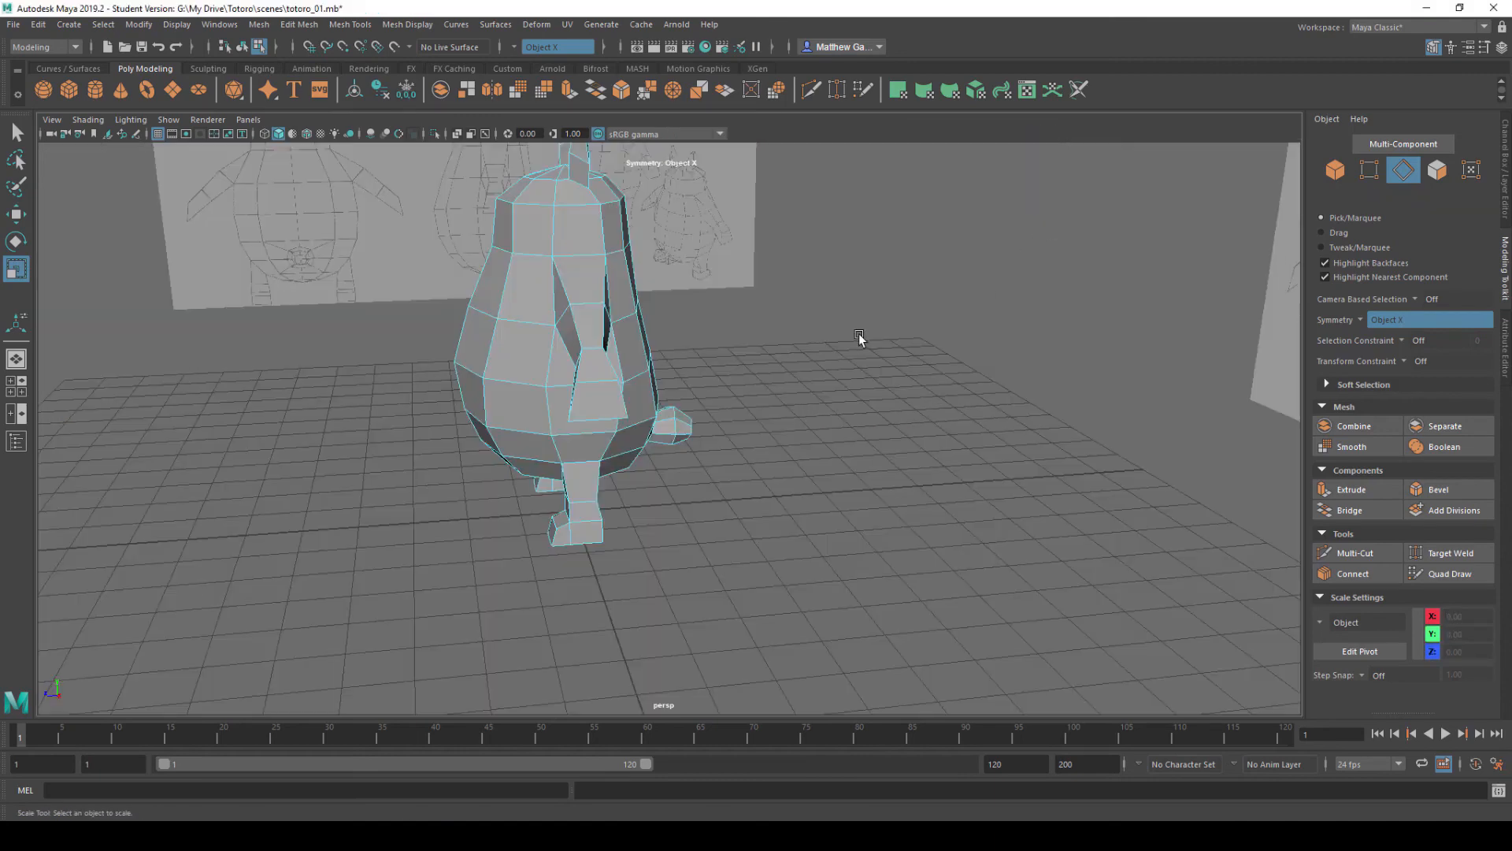
- Turn off modeling symmetry
alt+drag(861, 337, 895, 452)
scroll(895, 452, up, 3)
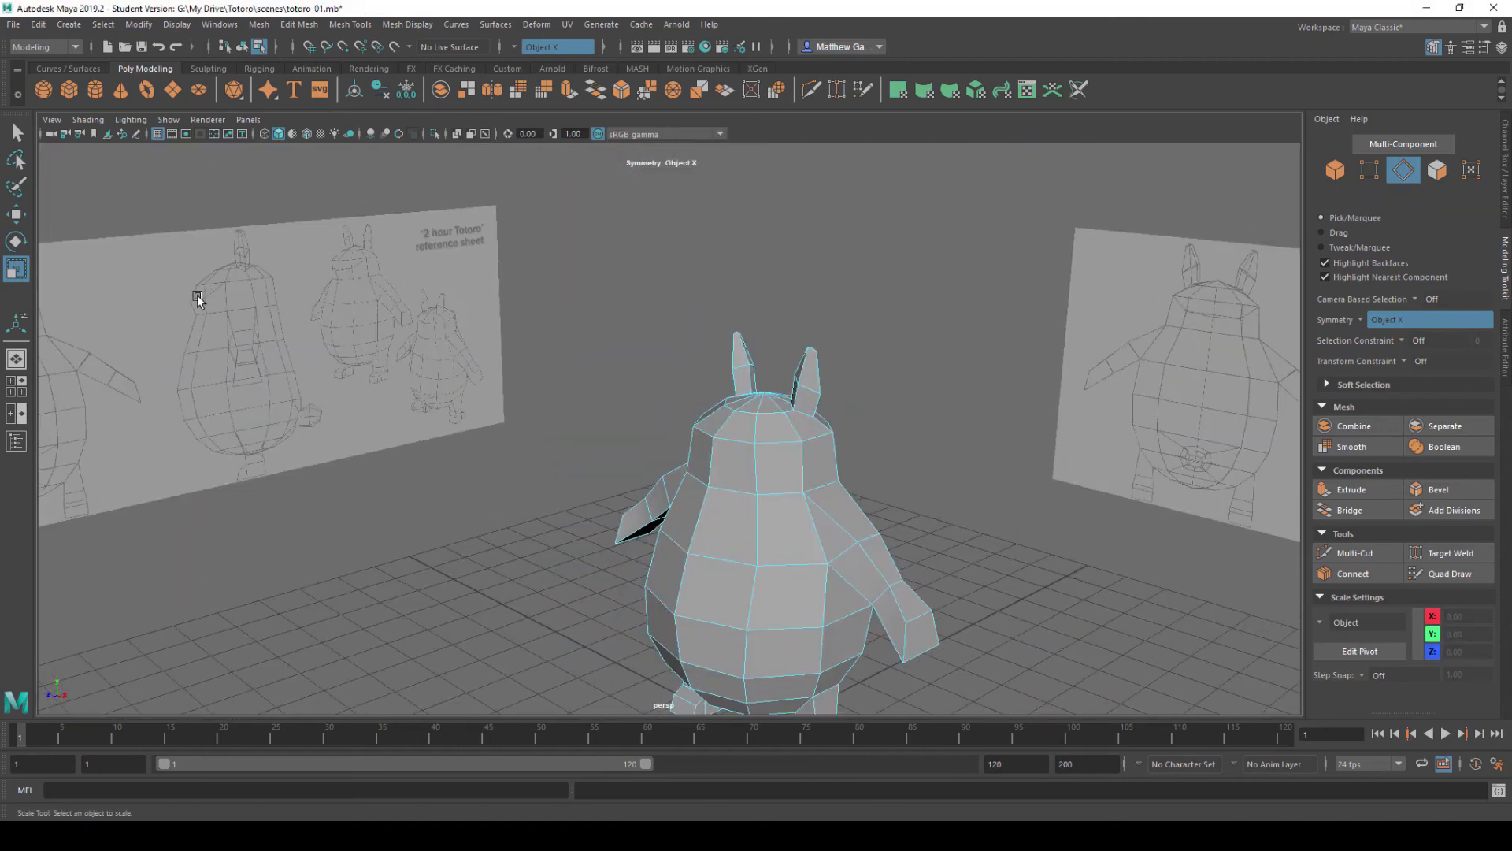
alt+drag(197, 294, 868, 288)
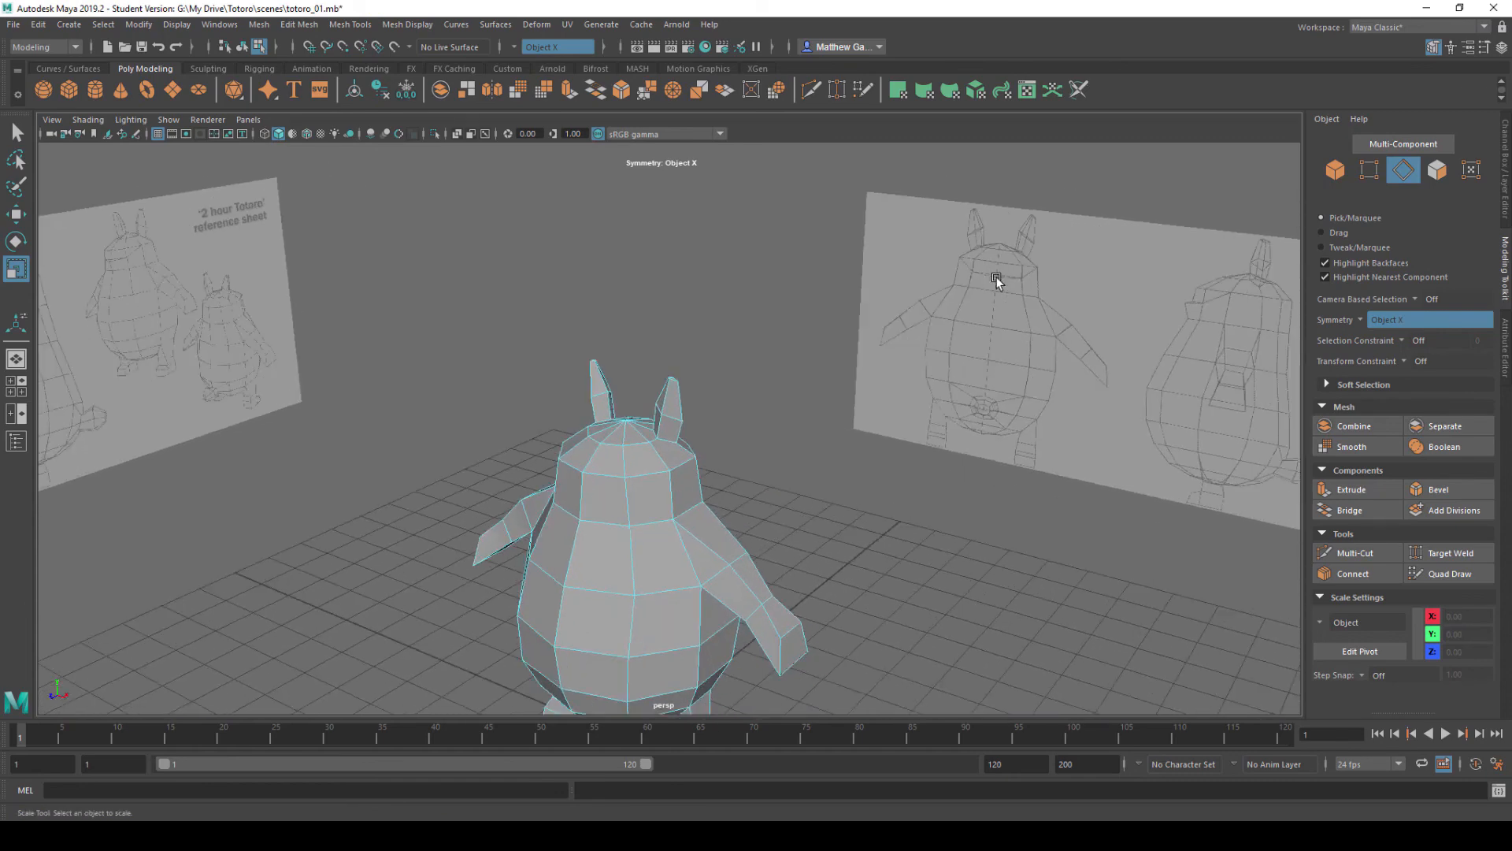
scroll(635, 396, up, 5)
alt+drag(655, 366, 739, 319)
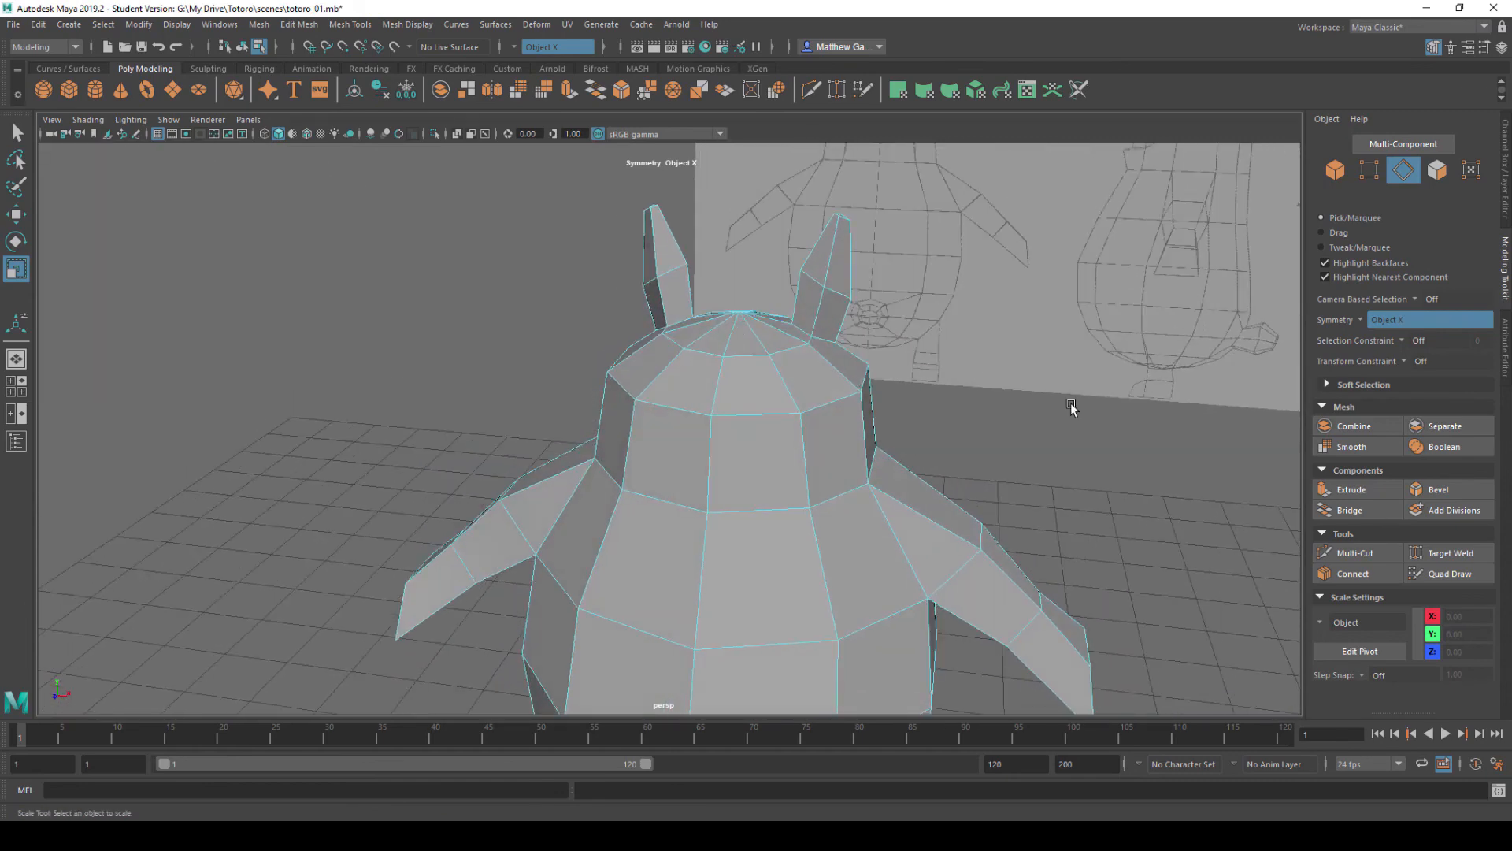
click(1359, 319)
click(1386, 331)
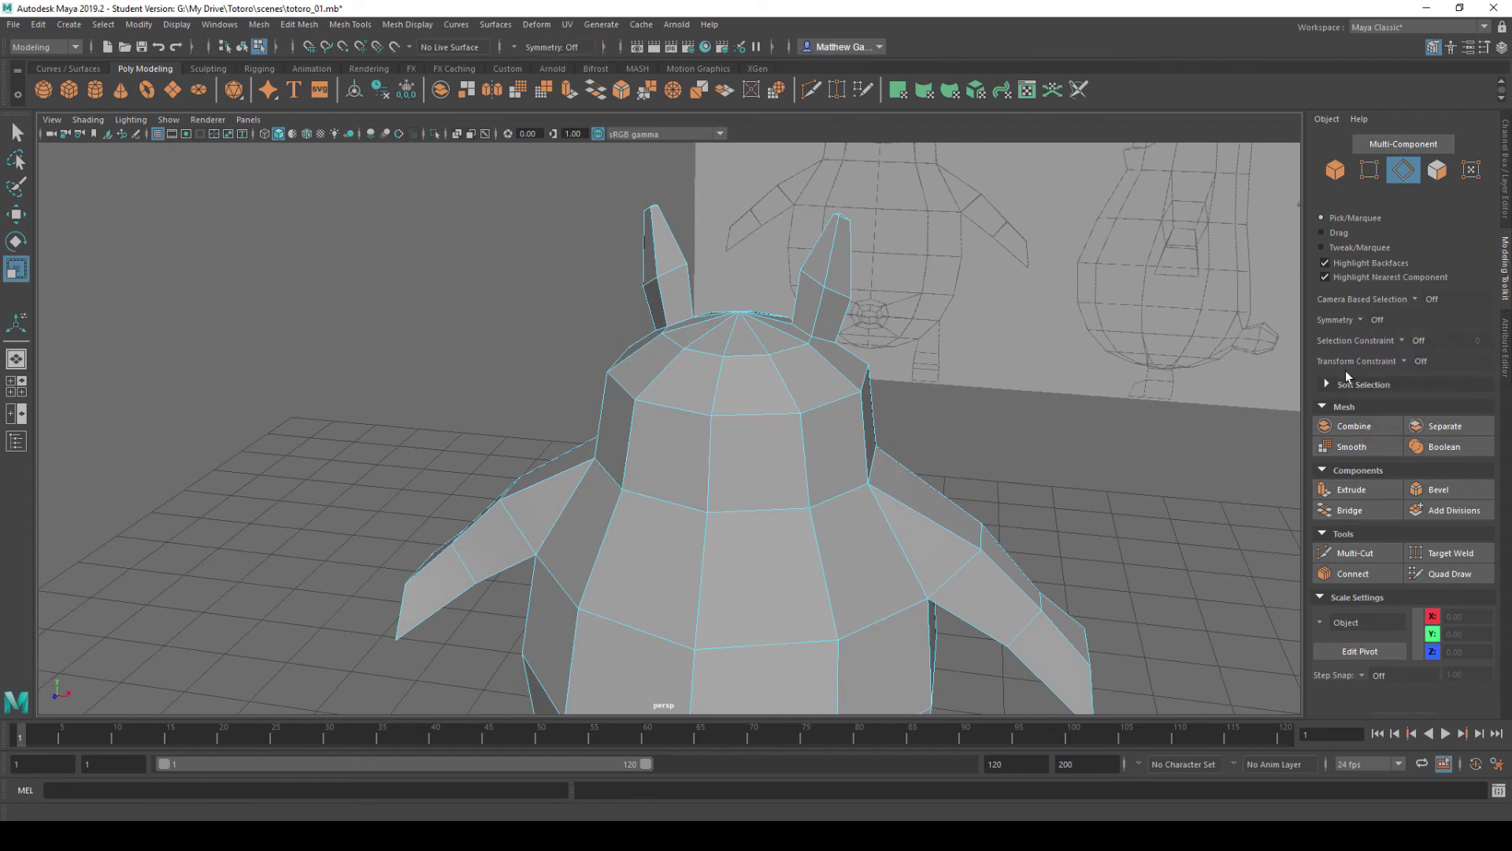
- Multi-Cut a line from one side corner vertex of the head, across the middle of the front faces, to the opposite corner vertex
click(1355, 552)
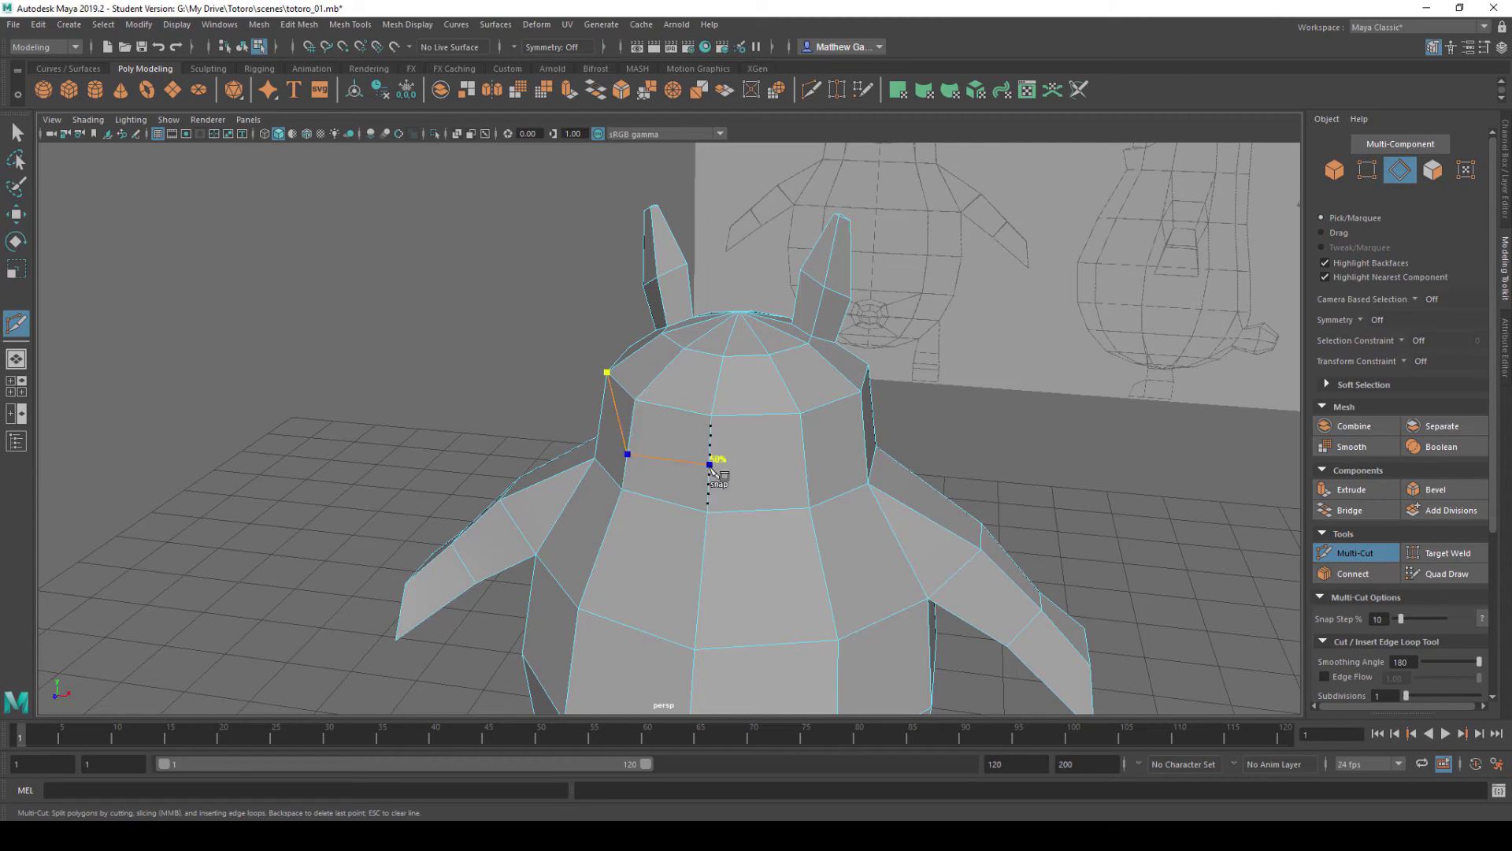
alt+drag(797, 471, 819, 417)
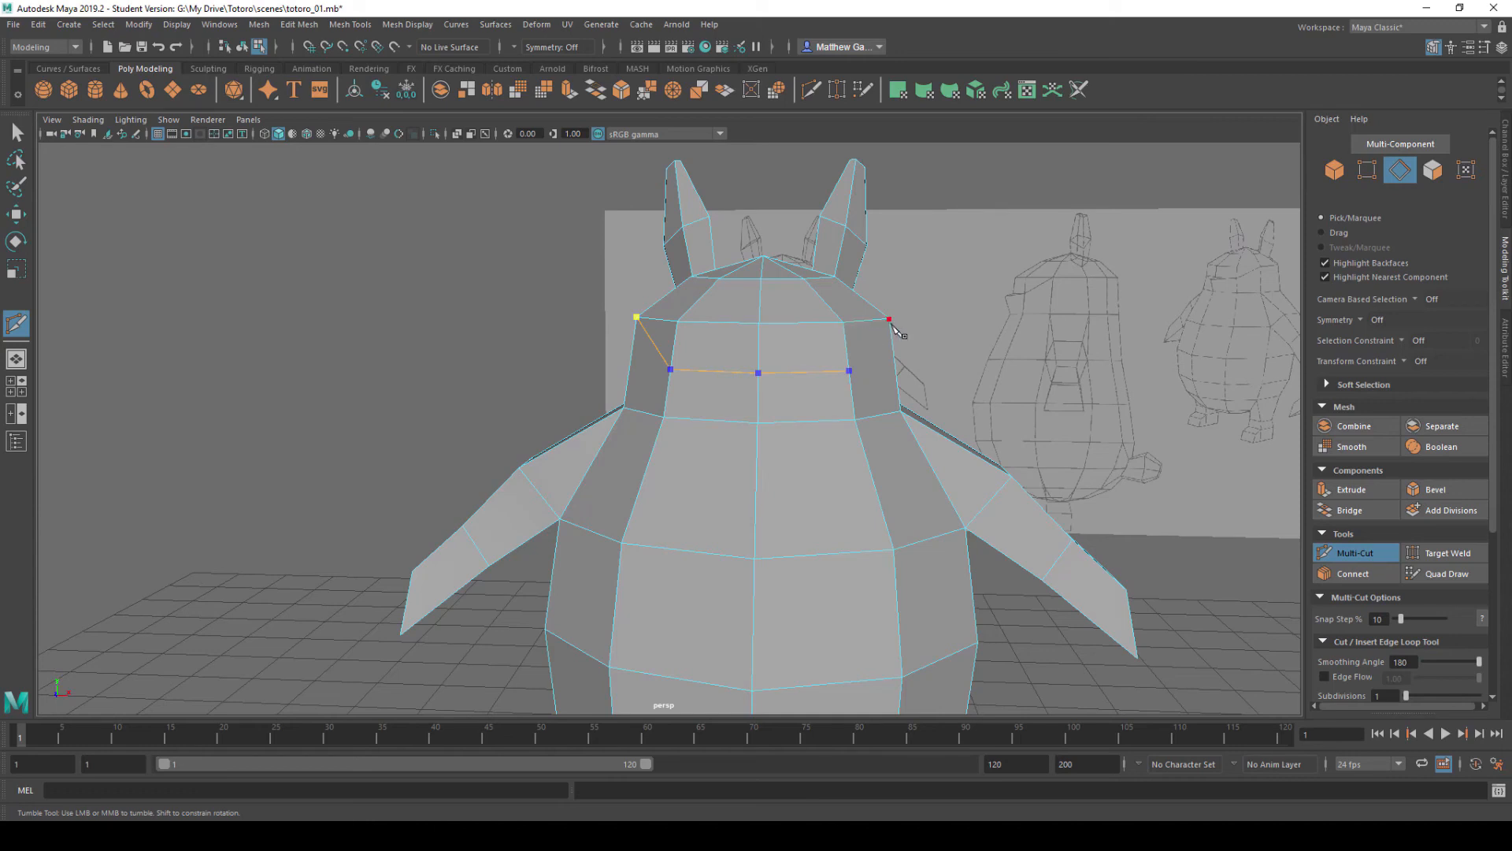
alt+drag(887, 323, 864, 360)
click(862, 361)
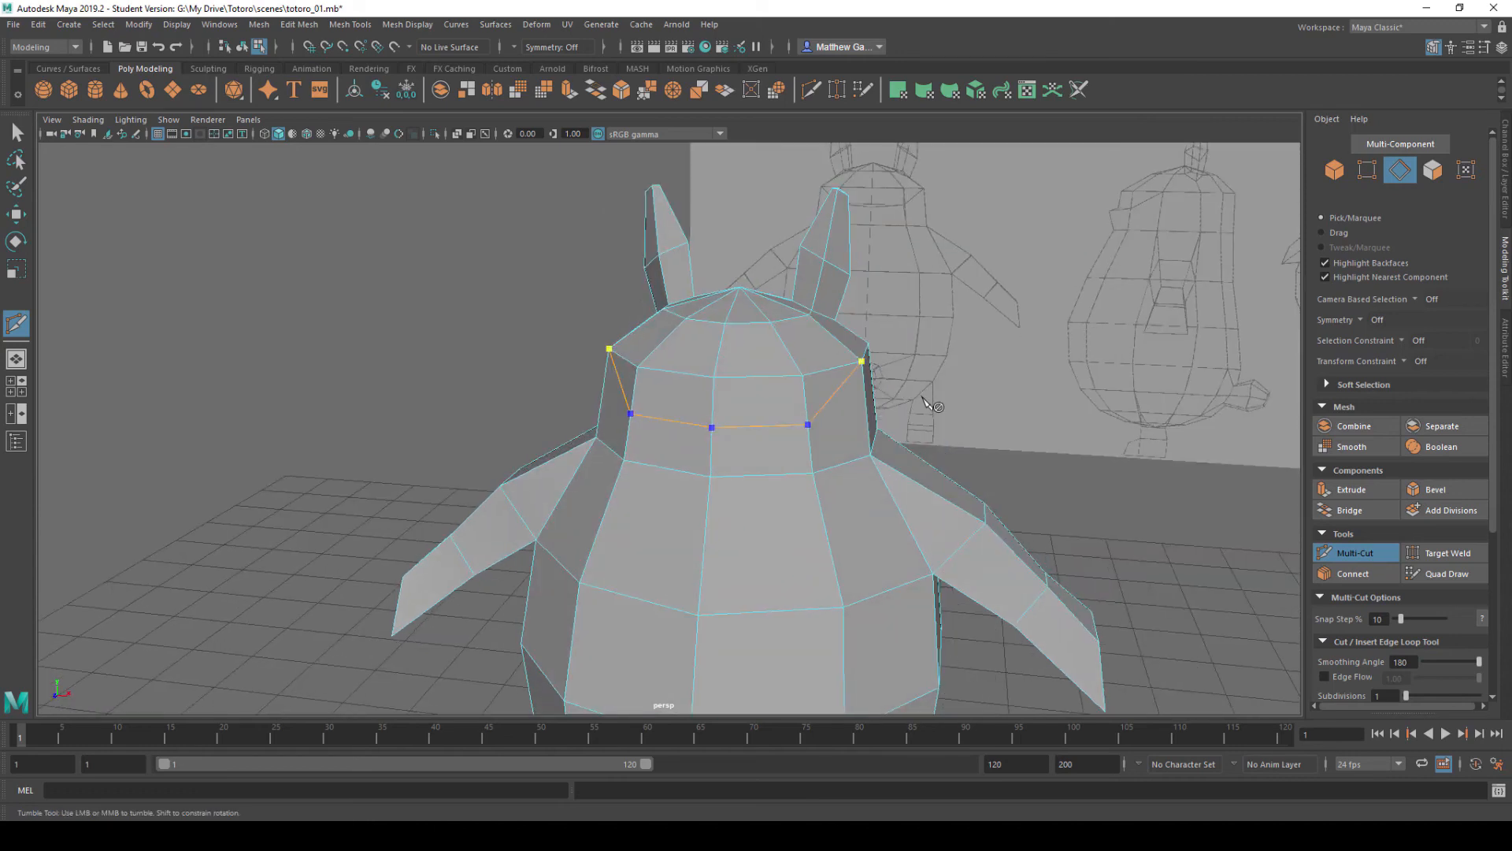
alt+drag(778, 389, 804, 384)
click(742, 372)
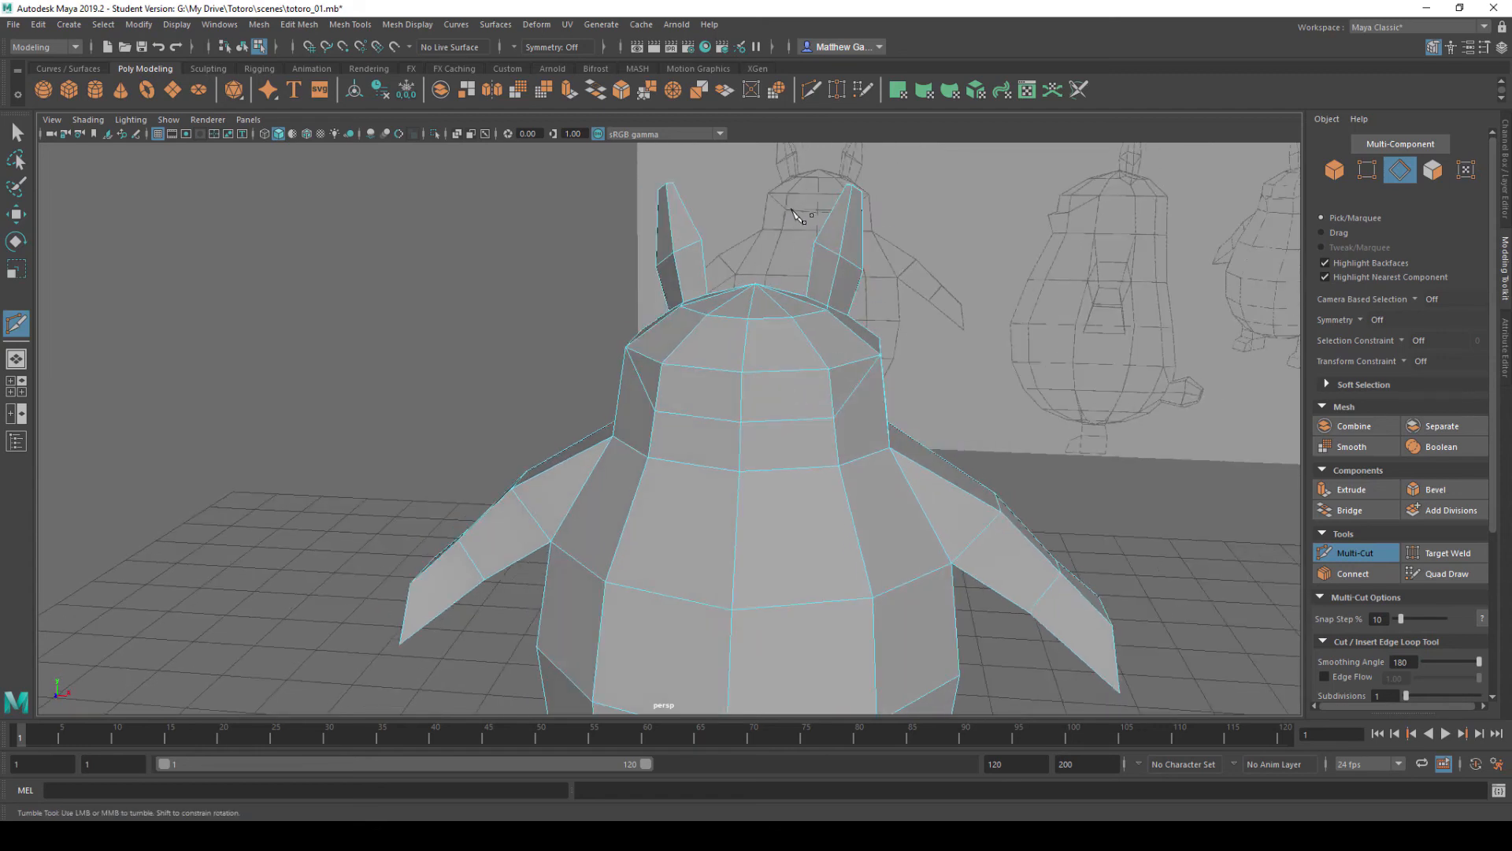
- Multi-Cut a shallow V for the nose just below the centre of the new face line, joining its two side vertices
click(656, 411)
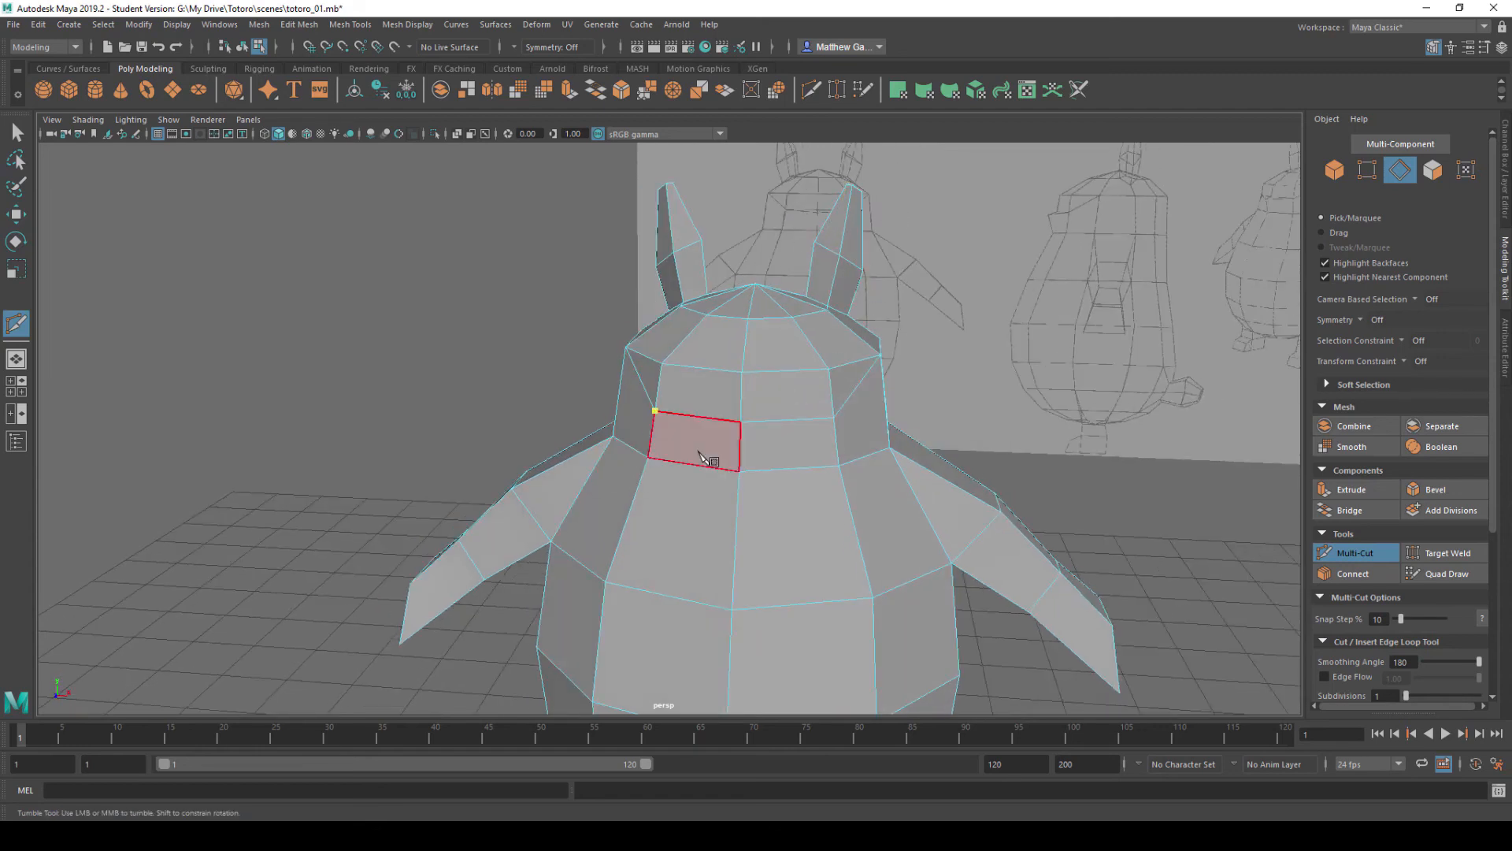
click(739, 451)
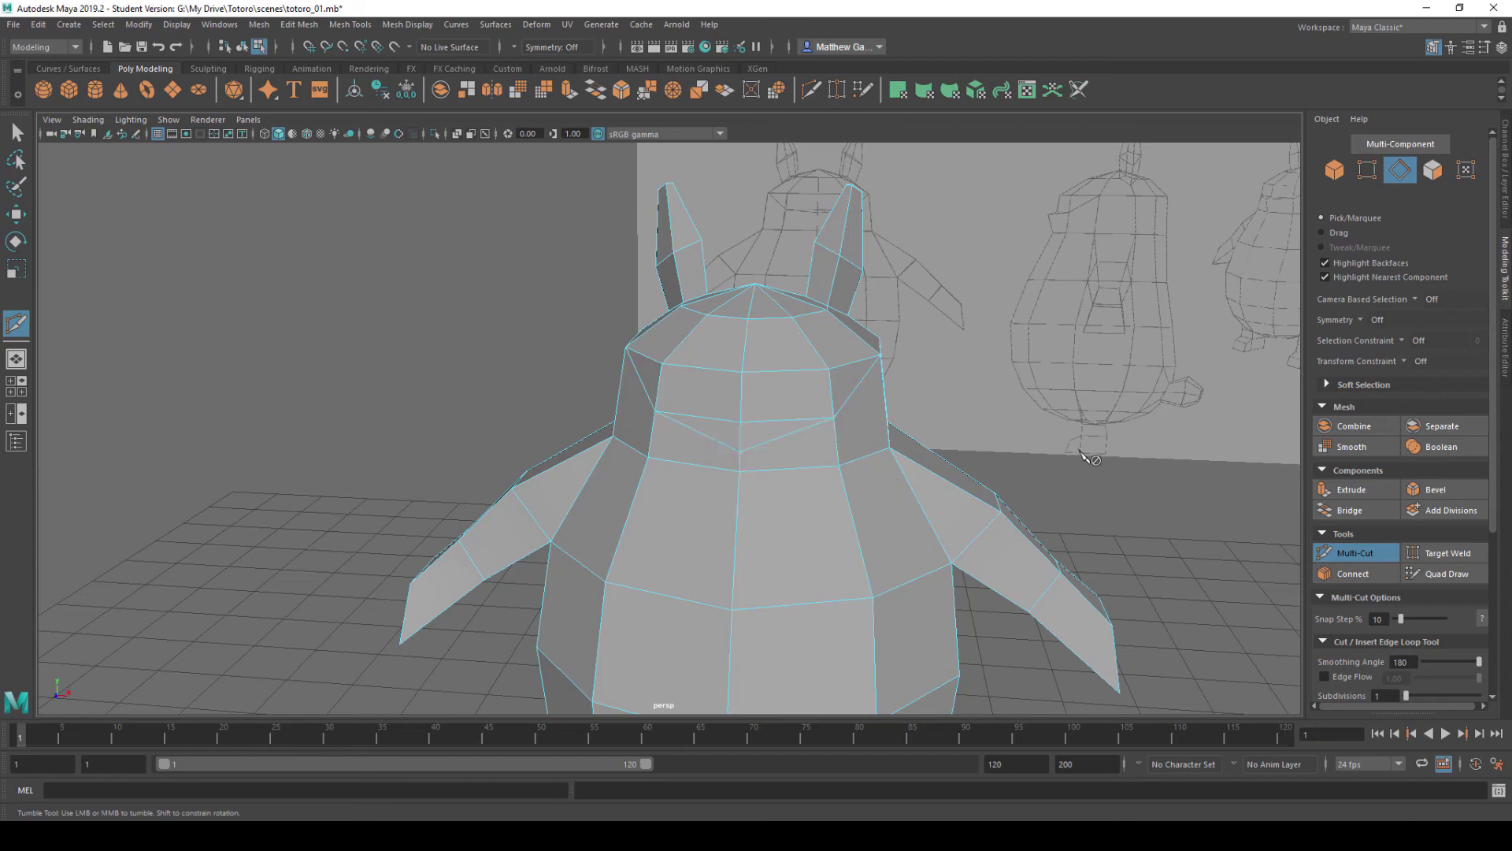
alt+drag(953, 449, 905, 449)
key(q)
- Pull the centre vertex of the nose's V cut forward from the face to about Y 5.47 and Z 1.46
alt+drag(574, 472, 621, 490)
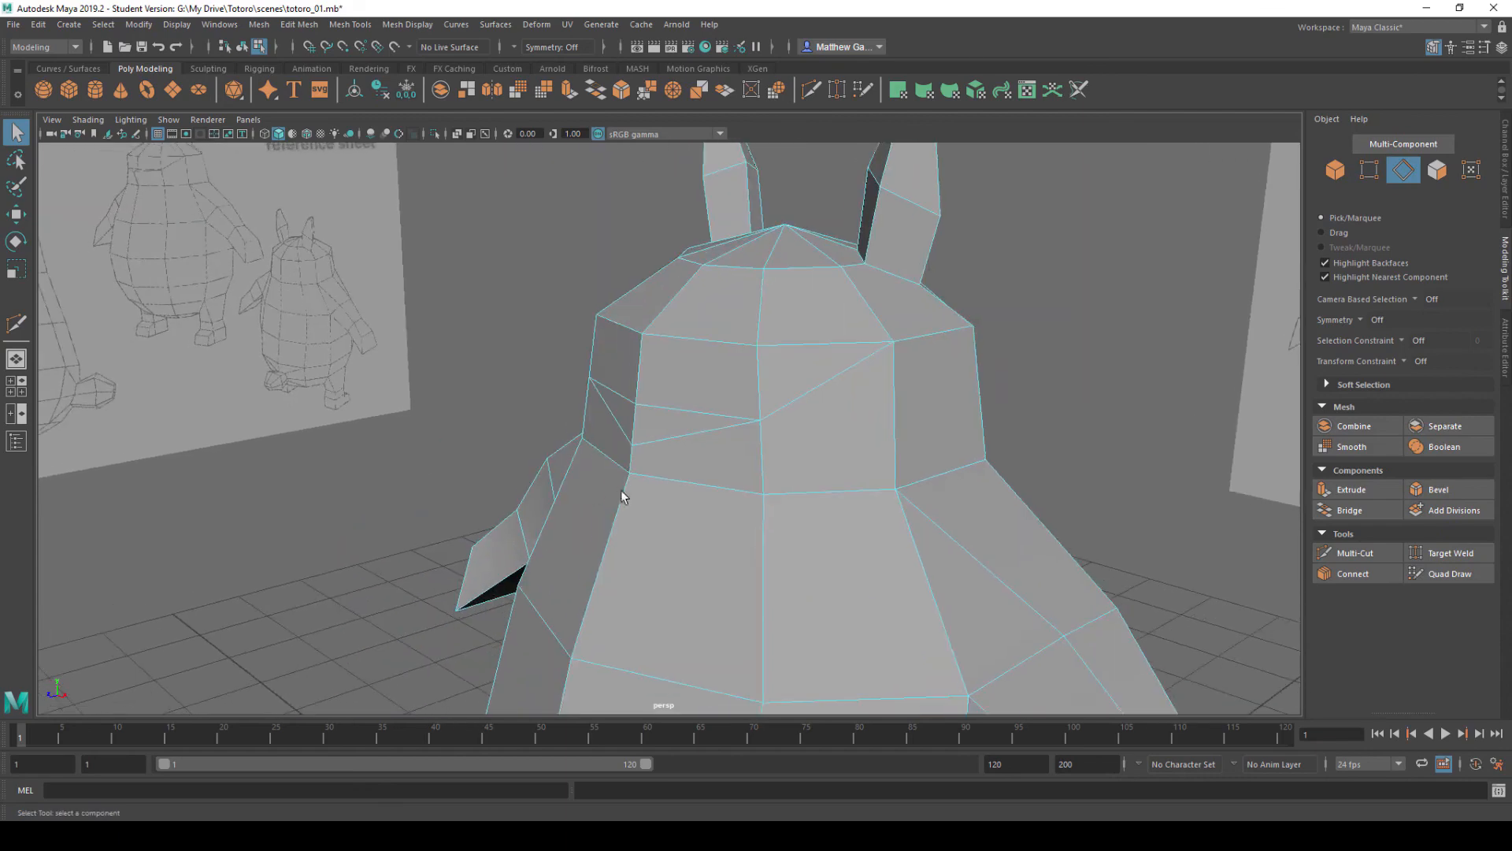
right_drag(645, 452, 639, 453)
click(635, 447)
alt+drag(636, 449, 489, 360)
key(w)
alt+drag(490, 360, 676, 431)
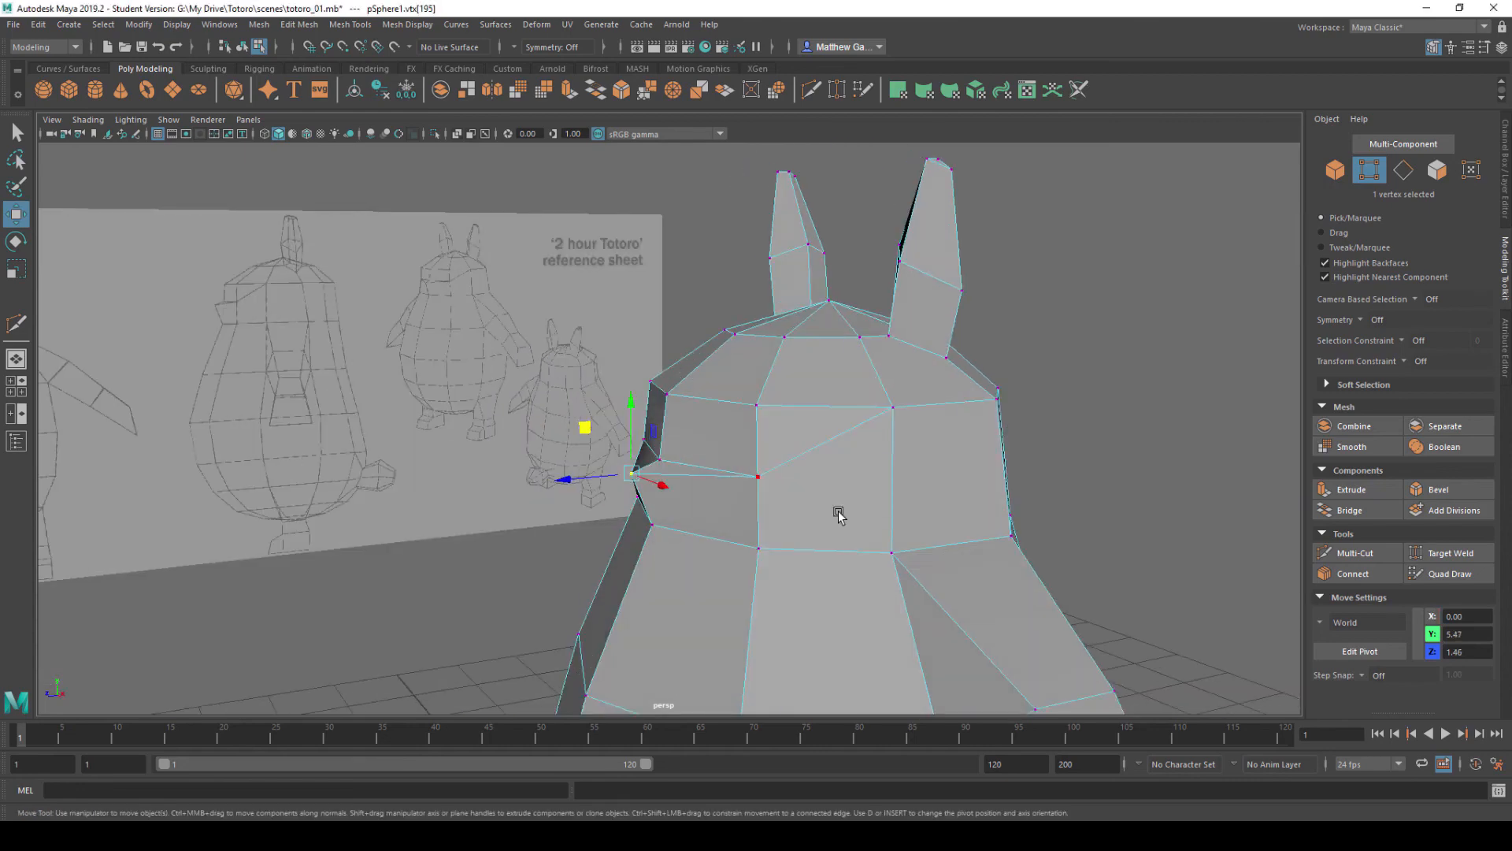
- Align the nose tip and the upper nose vertices with the side reference, placing the side pair at about Y 5.60 and Z 0.99
key(space)
key(space)
alt+middle_drag(822, 533, 1300, 740)
scroll(517, 428, down, 10)
scroll(675, 456, up, 10)
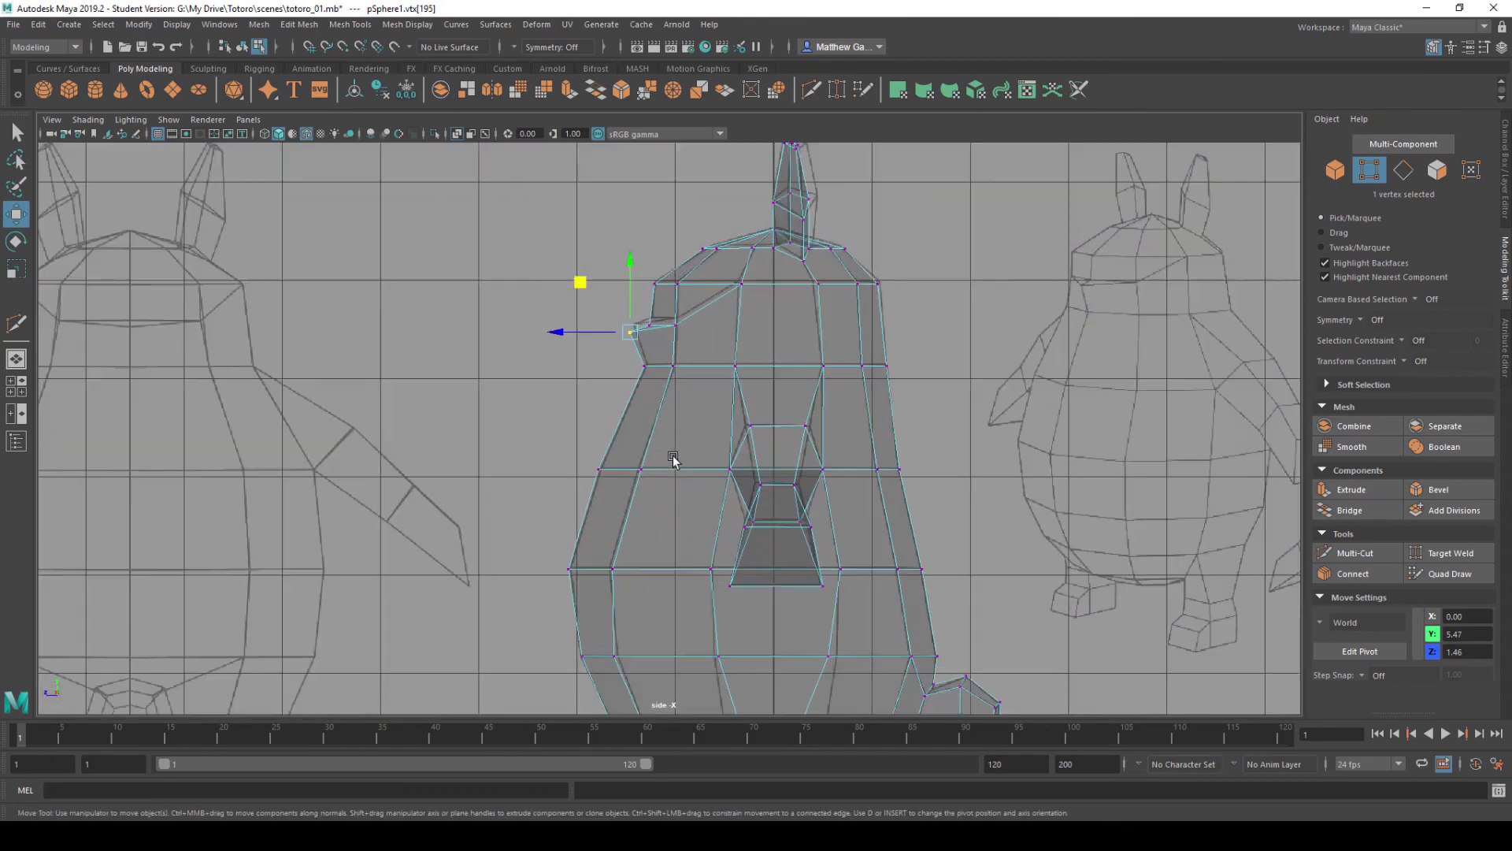
alt+middle_drag(695, 424, 720, 465)
click(558, 410)
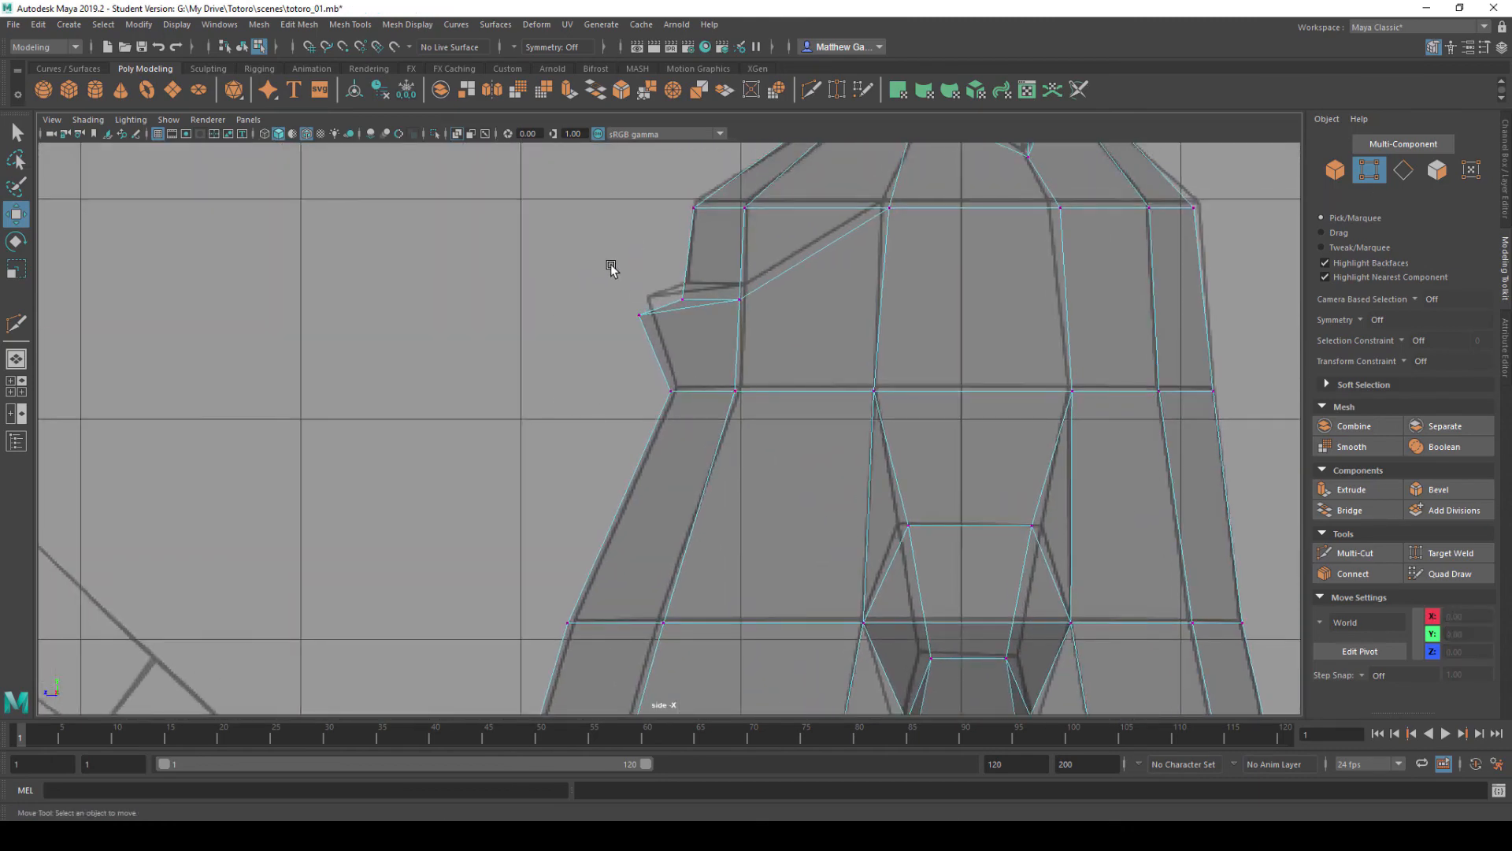
drag(611, 267, 663, 326)
click(617, 331)
drag(643, 298, 743, 283)
key(space)
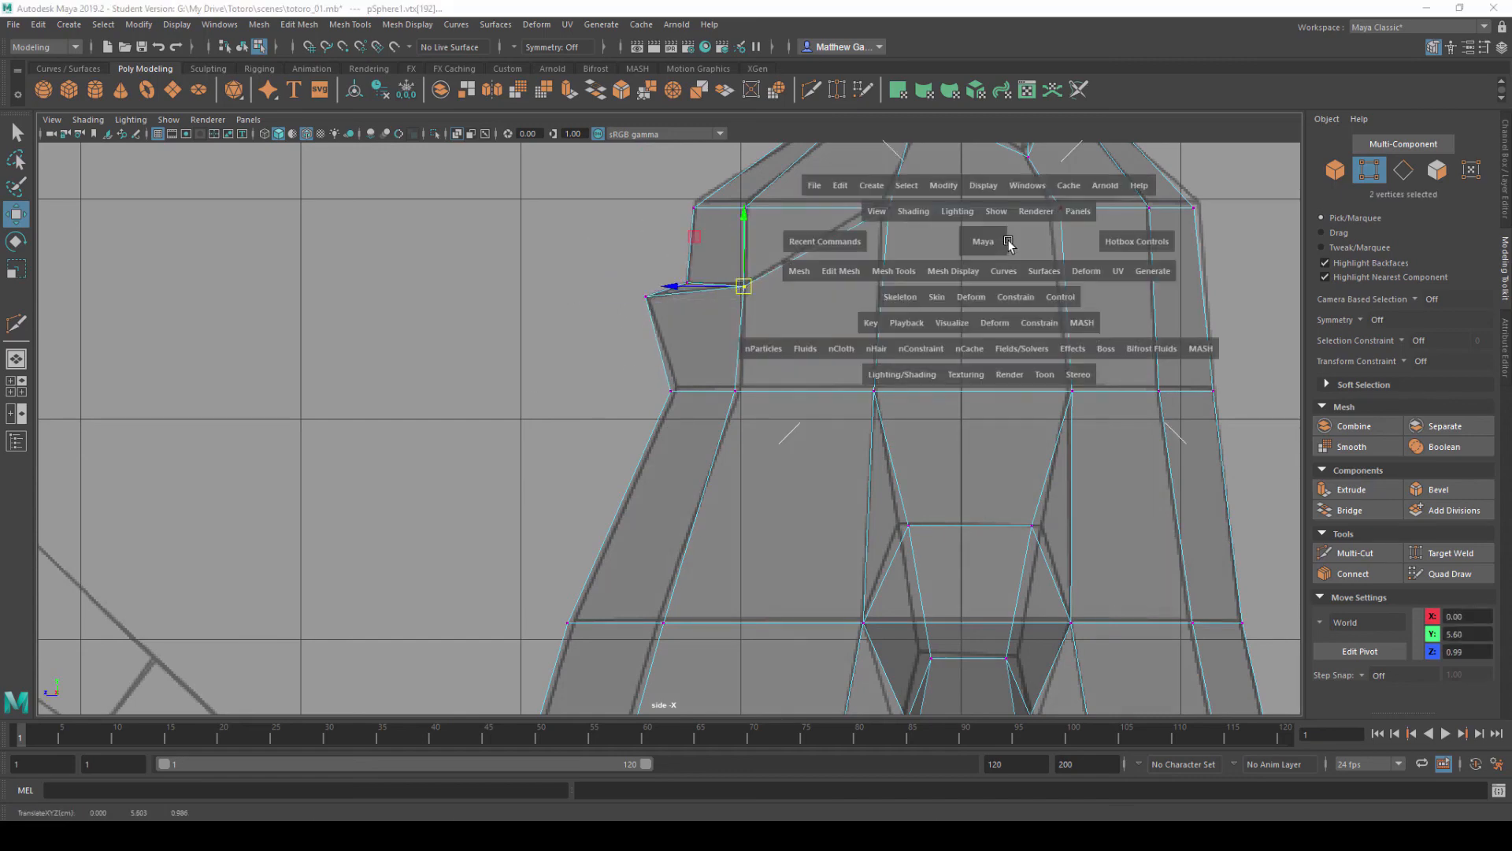
key(space)
- Examine the shaped nose and the whole Totoro model against the reference sheets from several angles
alt+drag(1041, 277, 1014, 405)
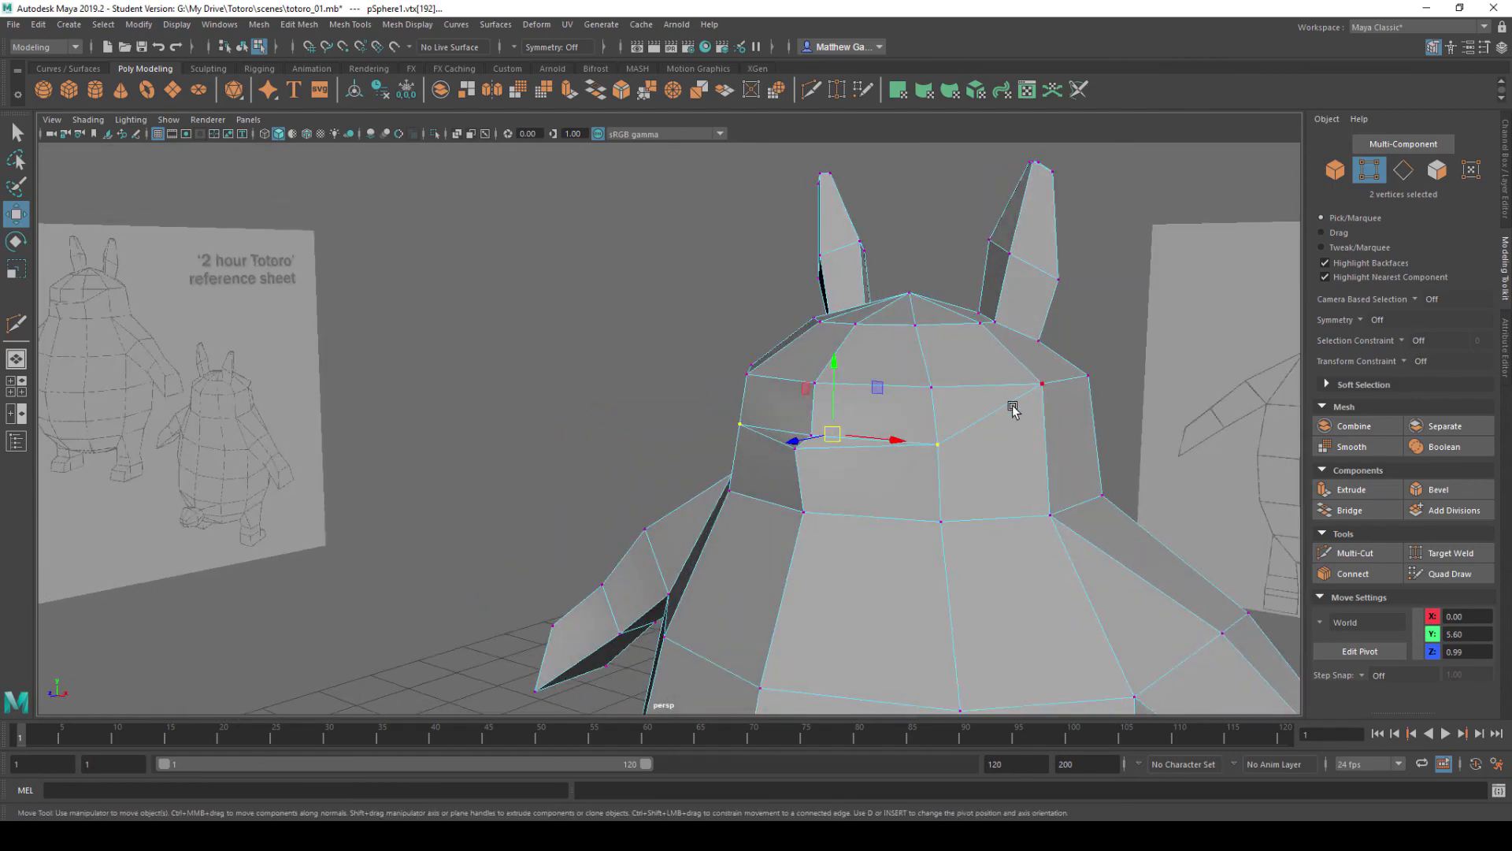
scroll(1010, 413, down, 5)
alt+middle_drag(996, 424, 907, 385)
key(q)
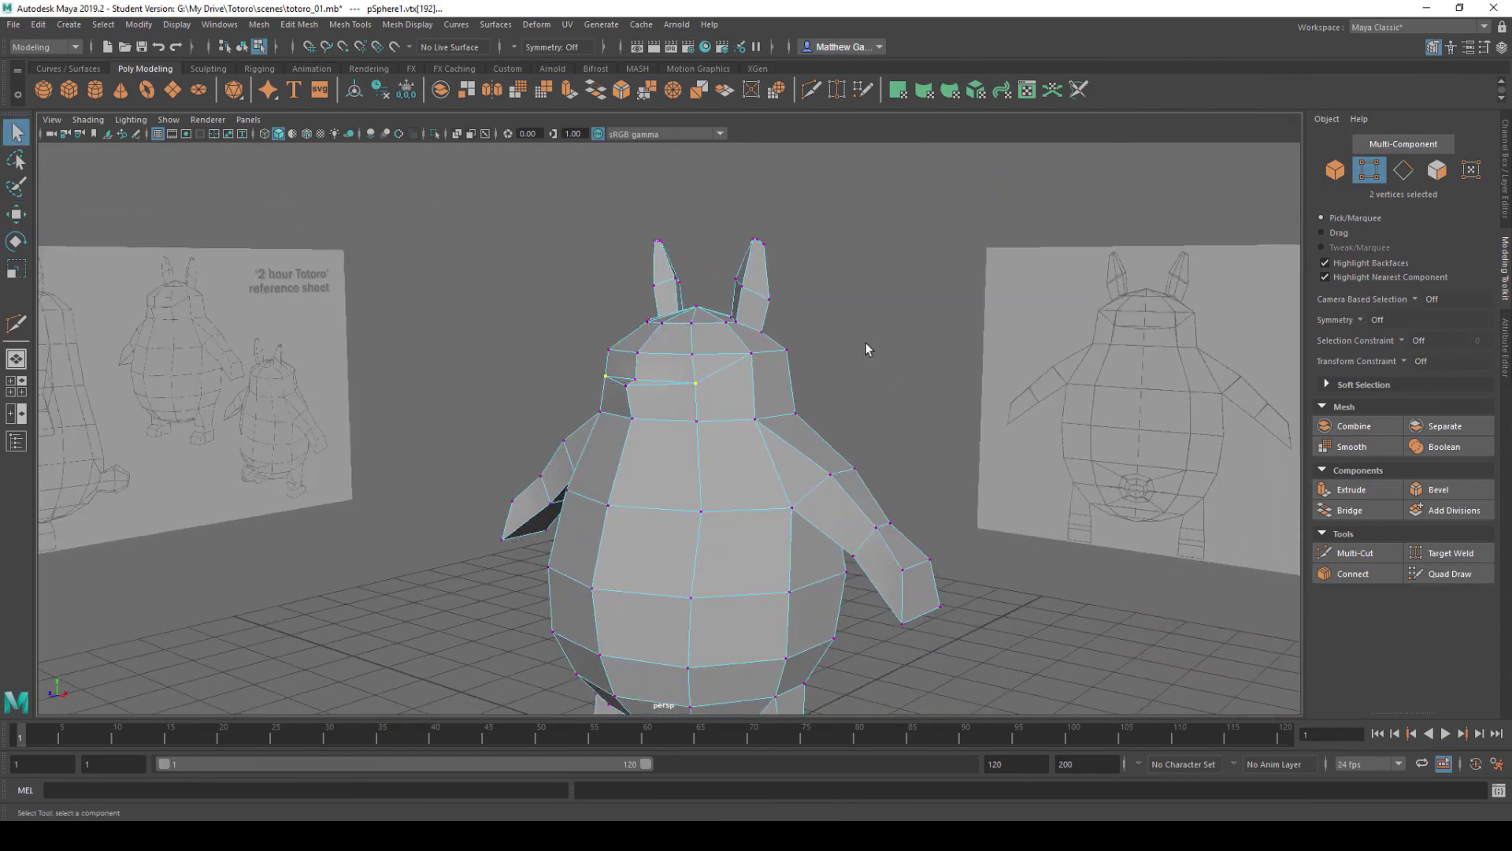
alt+drag(866, 346, 904, 347)
scroll(902, 343, down, 2)
alt+middle_drag(811, 356, 740, 289)
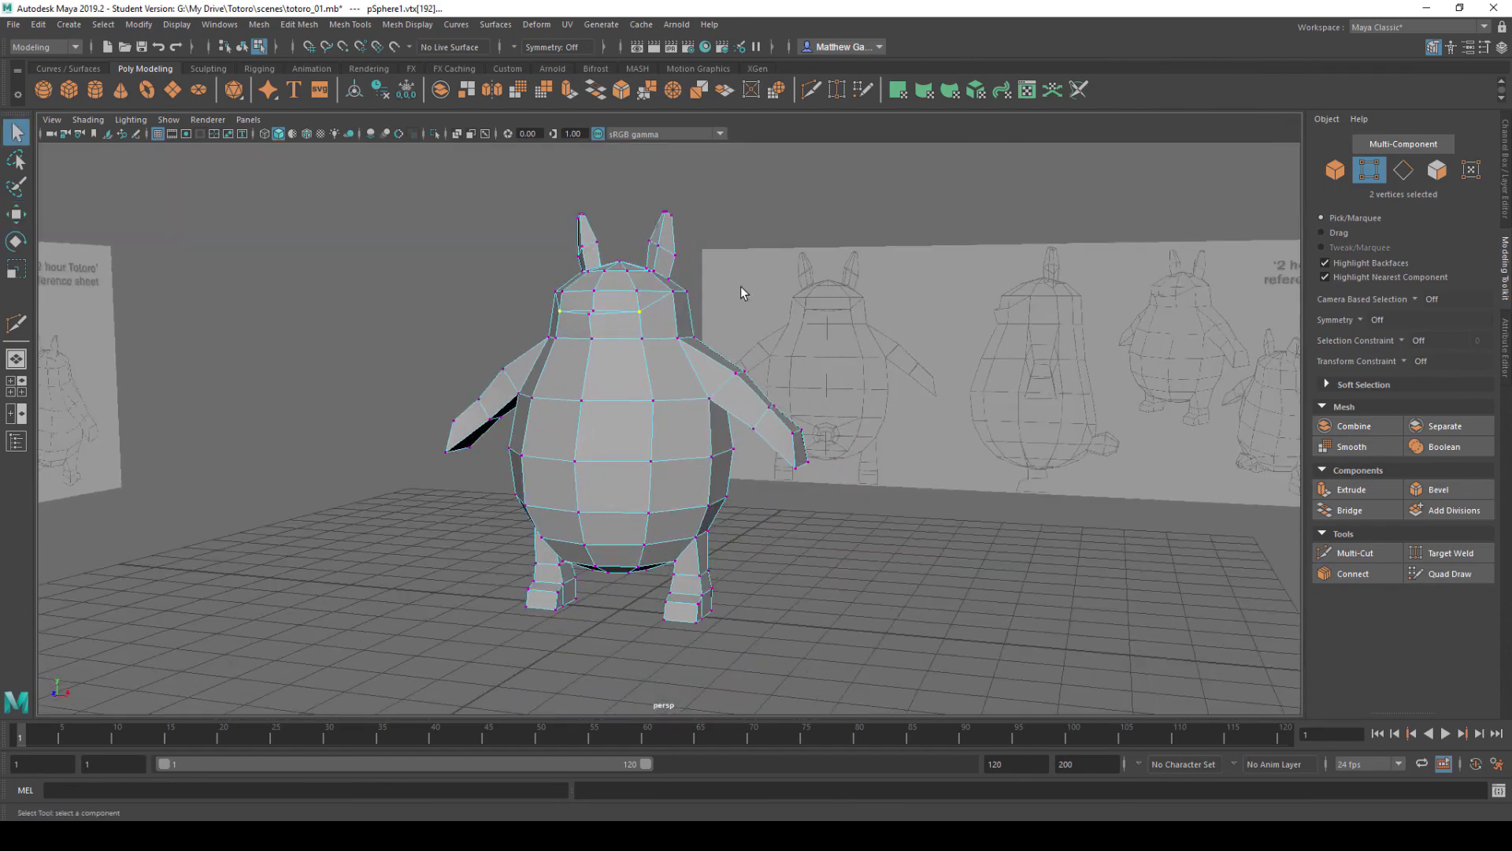
alt+drag(740, 289, 718, 291)
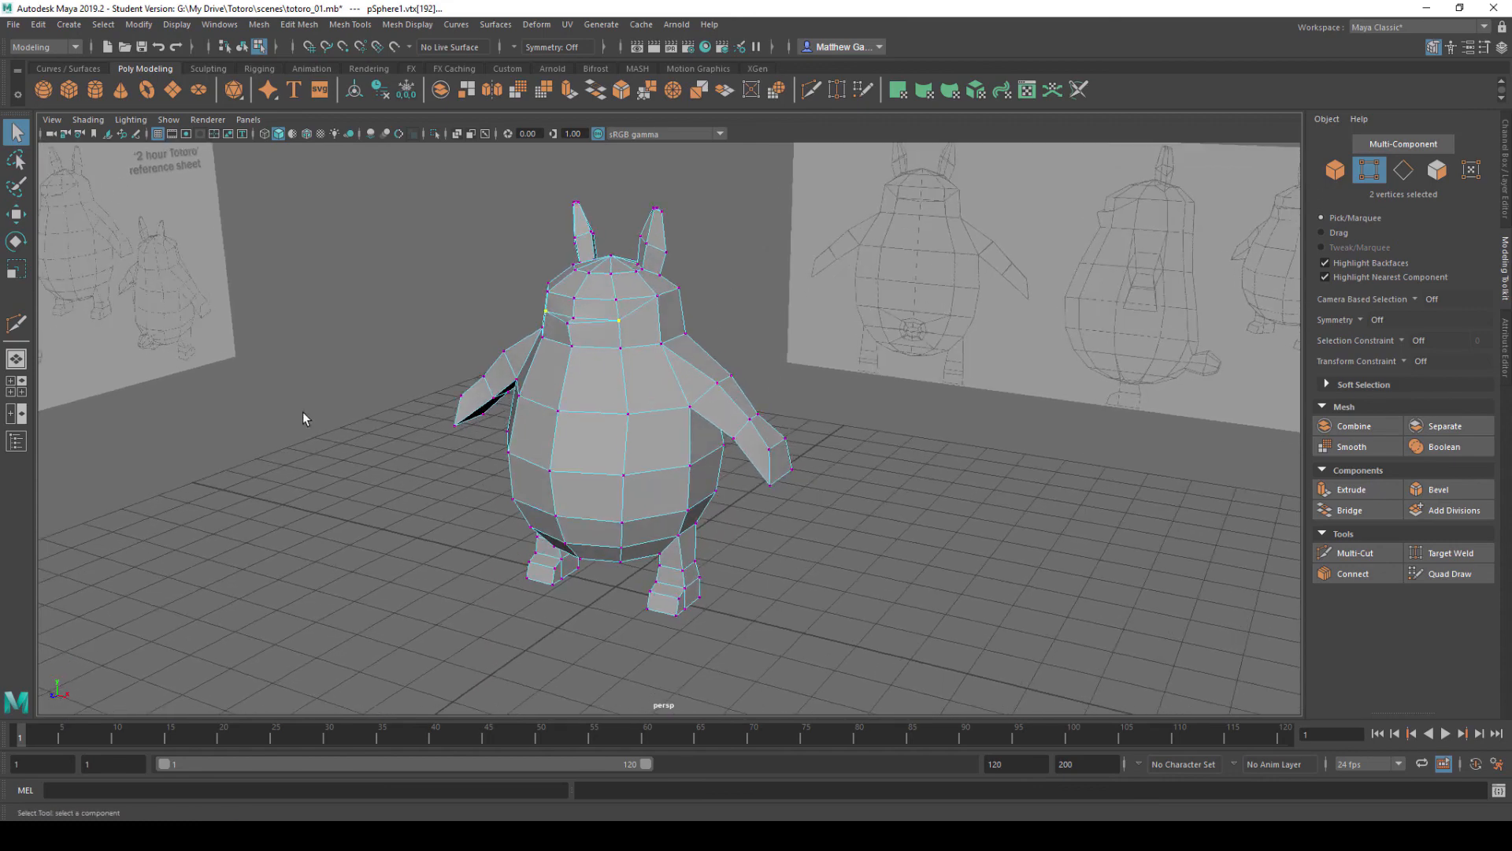
- Select the whole Totoro mesh as an object and apply Soften Edge to its normals
right_drag(581, 441, 642, 398)
click(909, 467)
alt+drag(909, 466, 624, 418)
click(626, 419)
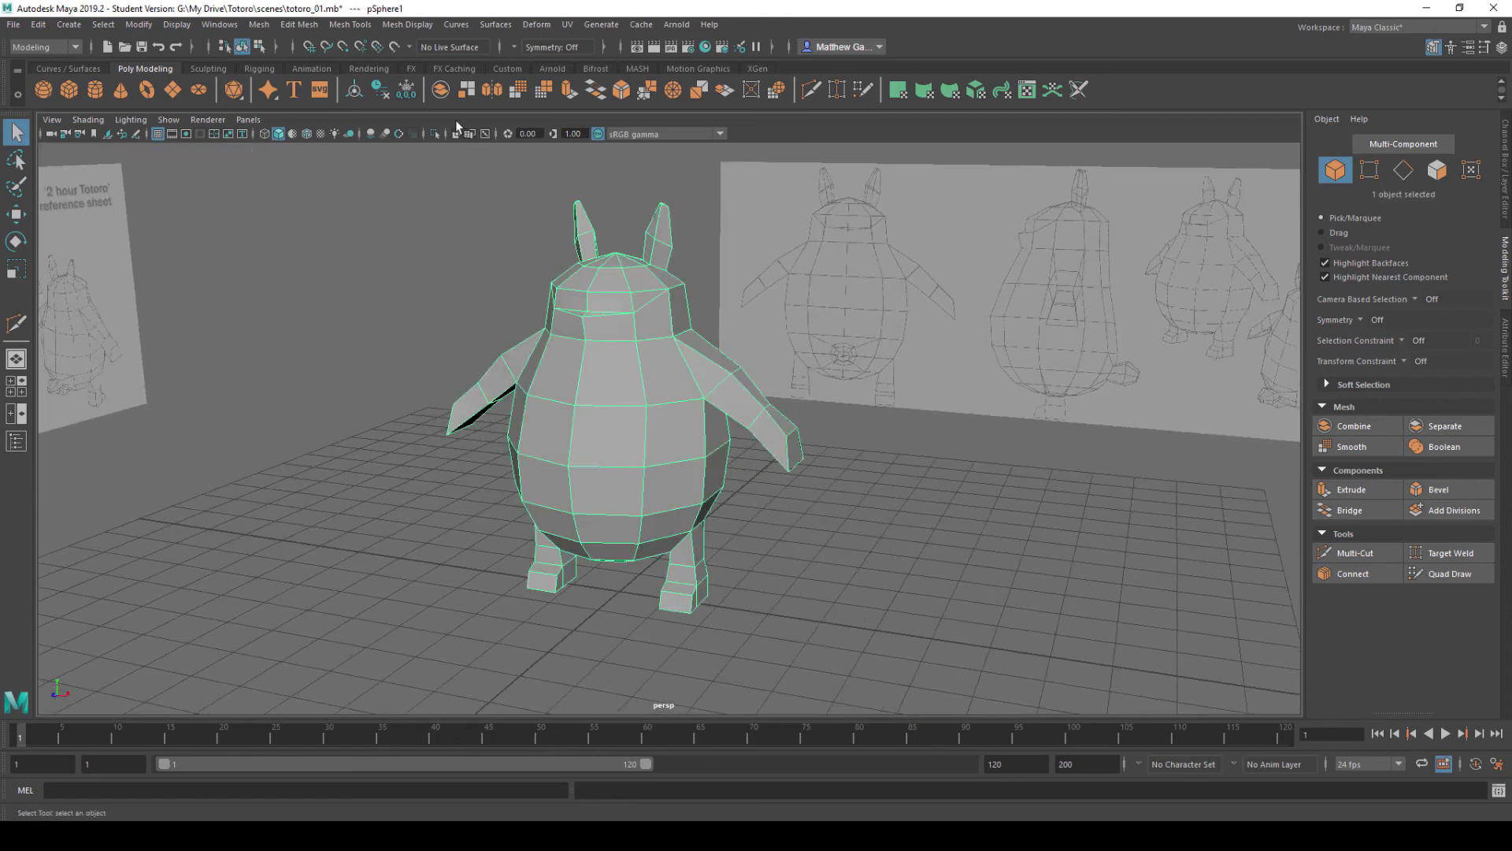
click(408, 25)
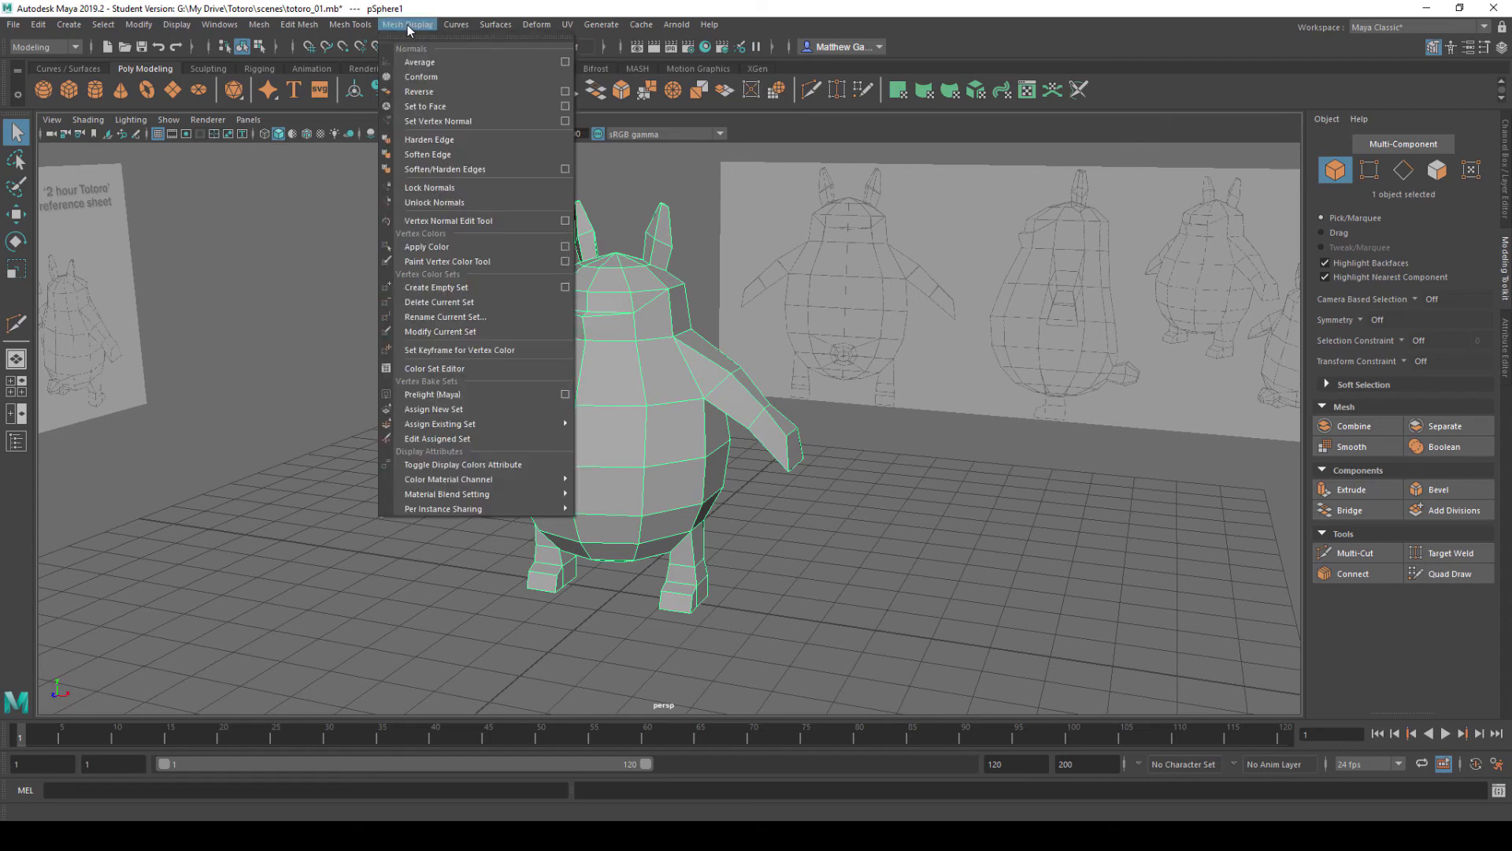
click(448, 160)
- Examine the softened shading on the model from several angles, both with and without the selection wireframe
key(w)
click(835, 497)
alt+drag(835, 498, 787, 451)
click(662, 441)
alt+drag(662, 441, 567, 414)
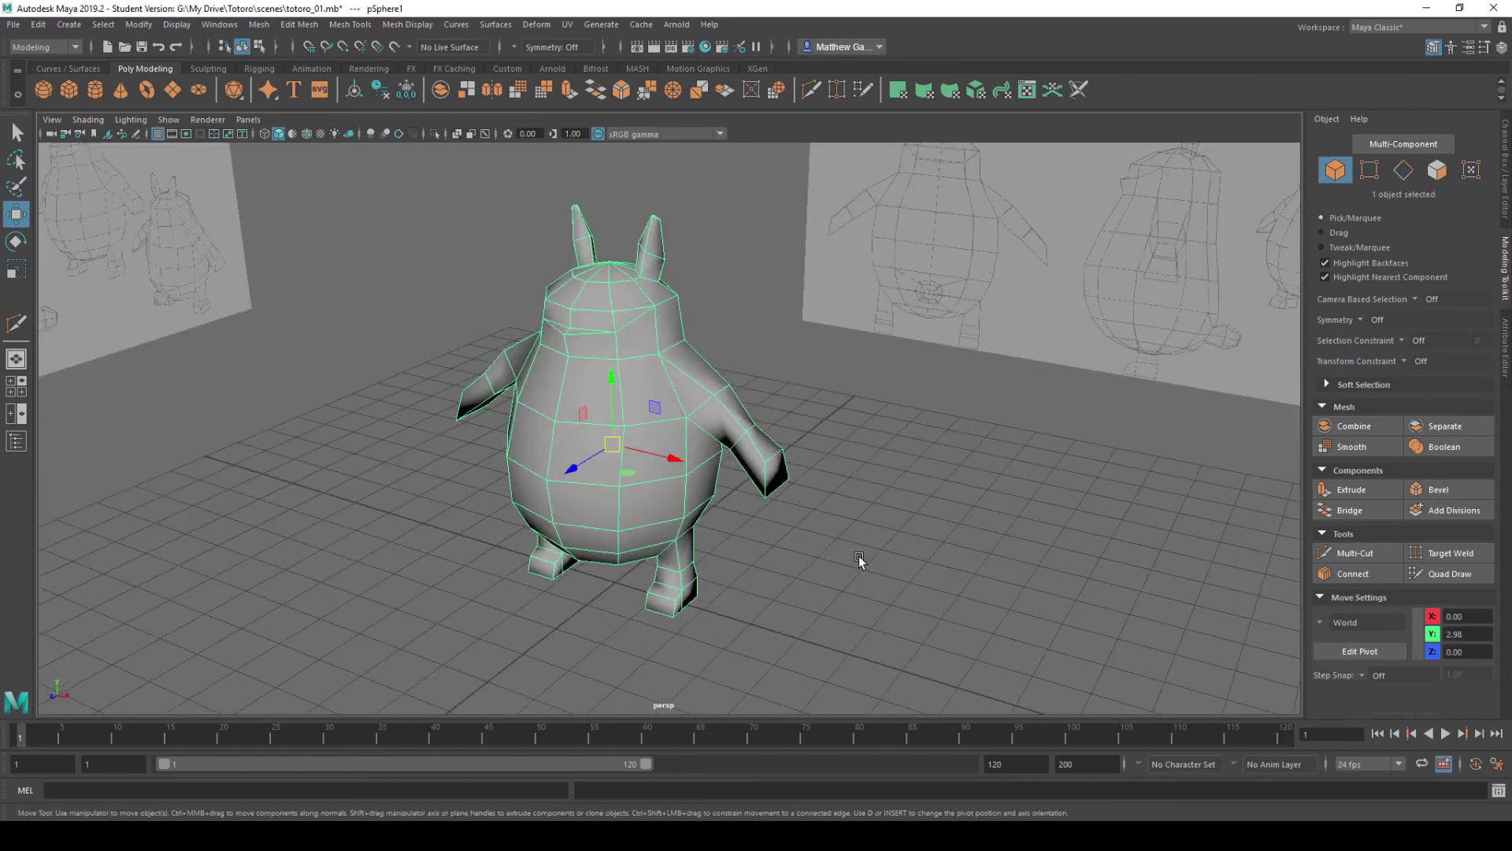
click(859, 560)
alt+drag(859, 560, 625, 431)
click(574, 437)
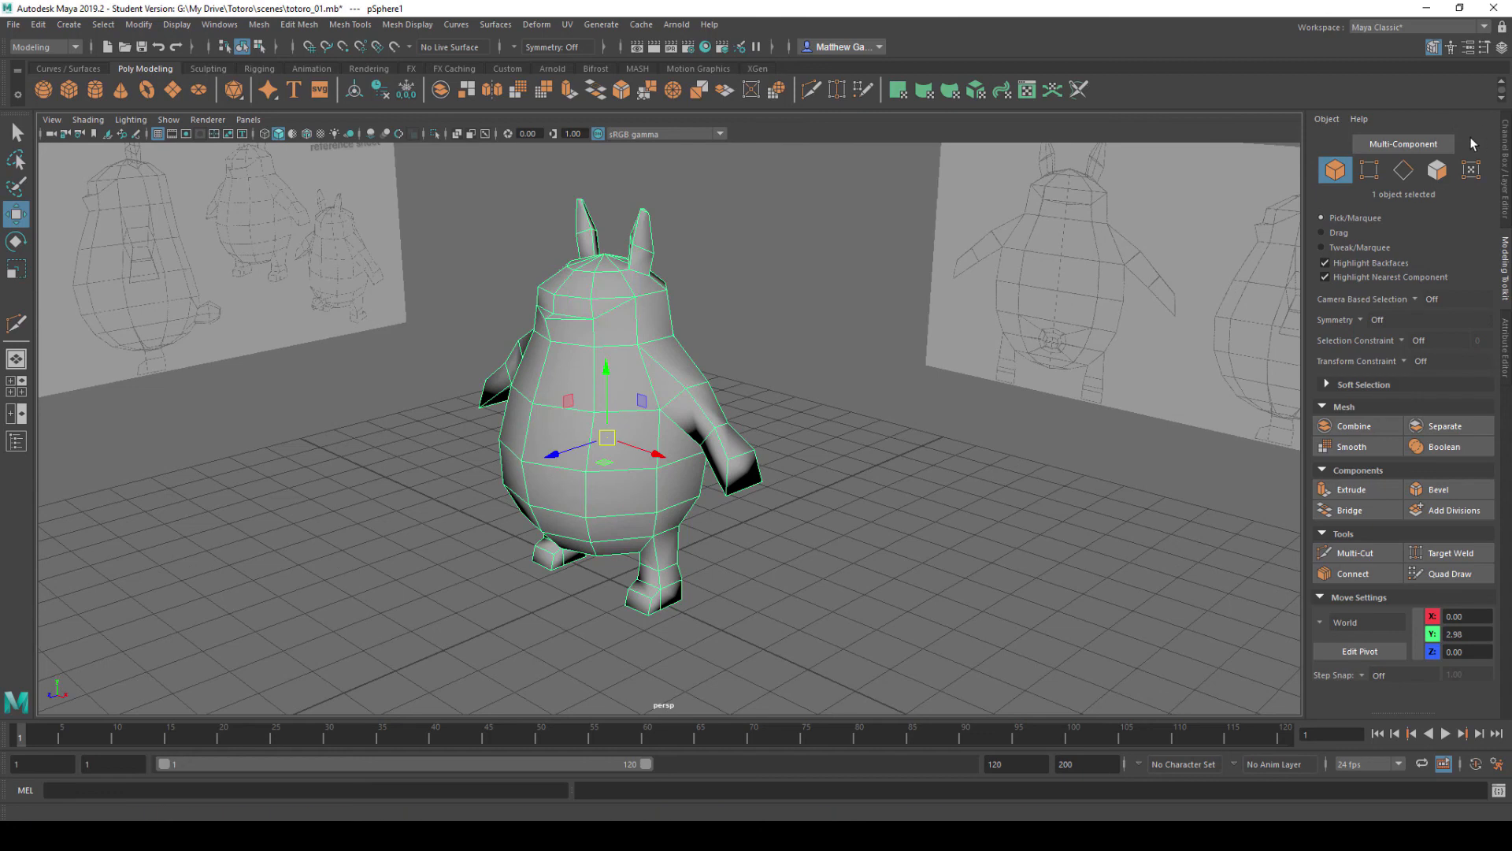
- Delete the Totoro mesh's construction history and center its pivot, leaving the mesh deselected
click(1505, 169)
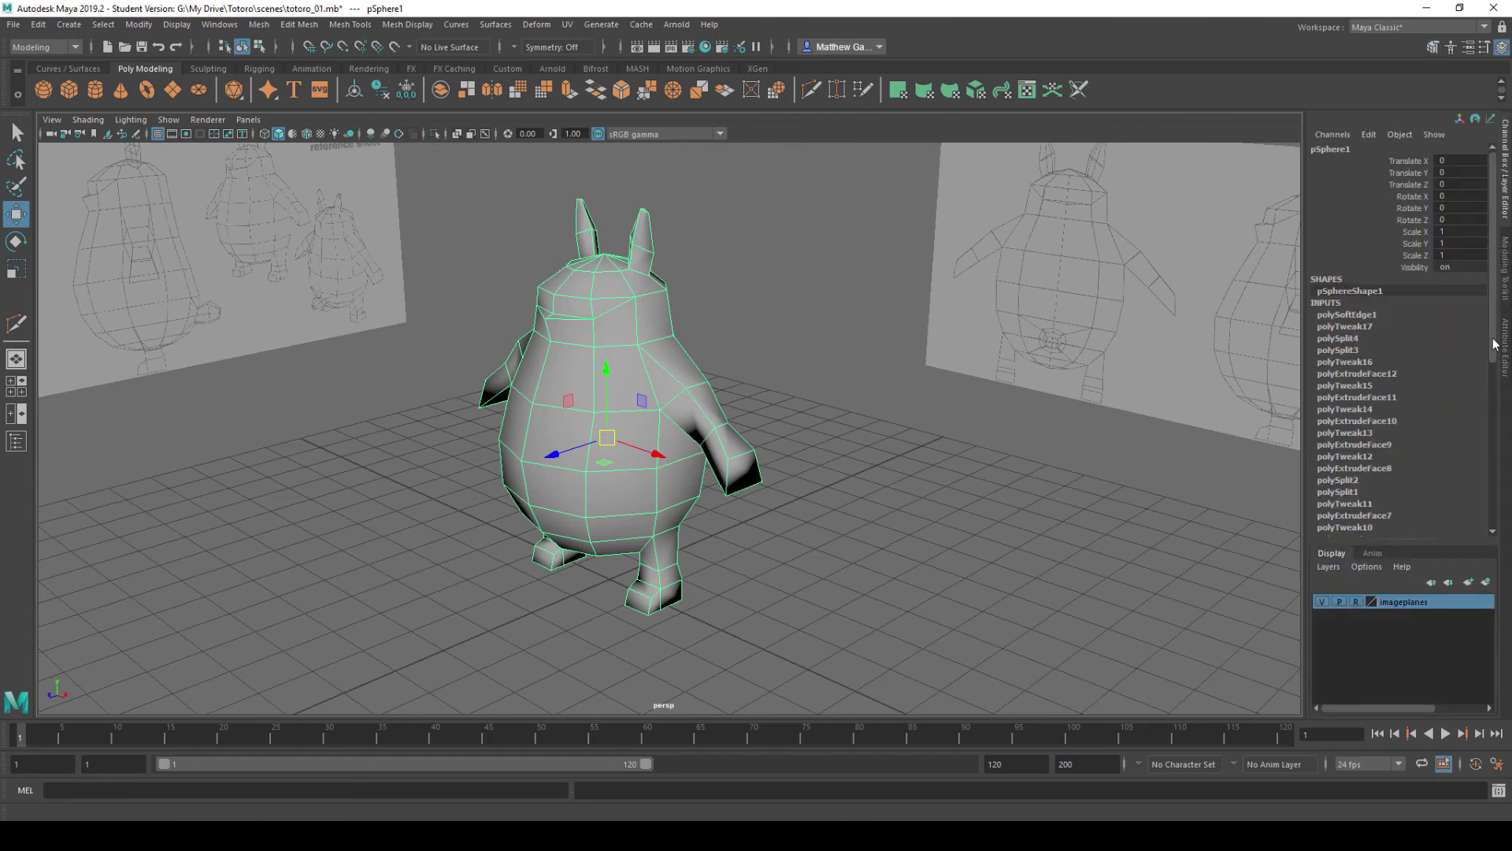
drag(1494, 344, 1486, 288)
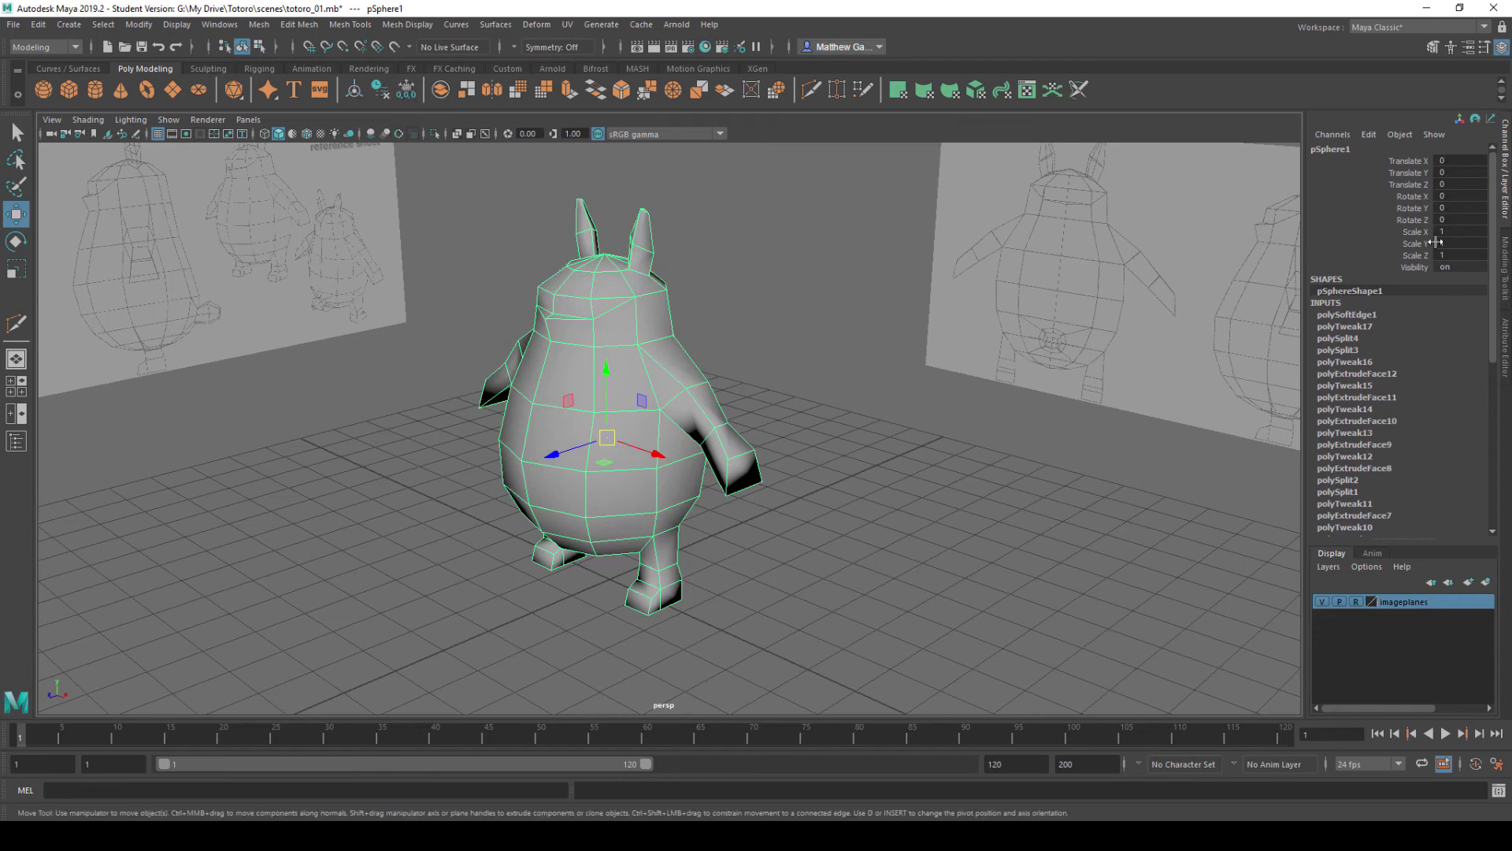
click(380, 89)
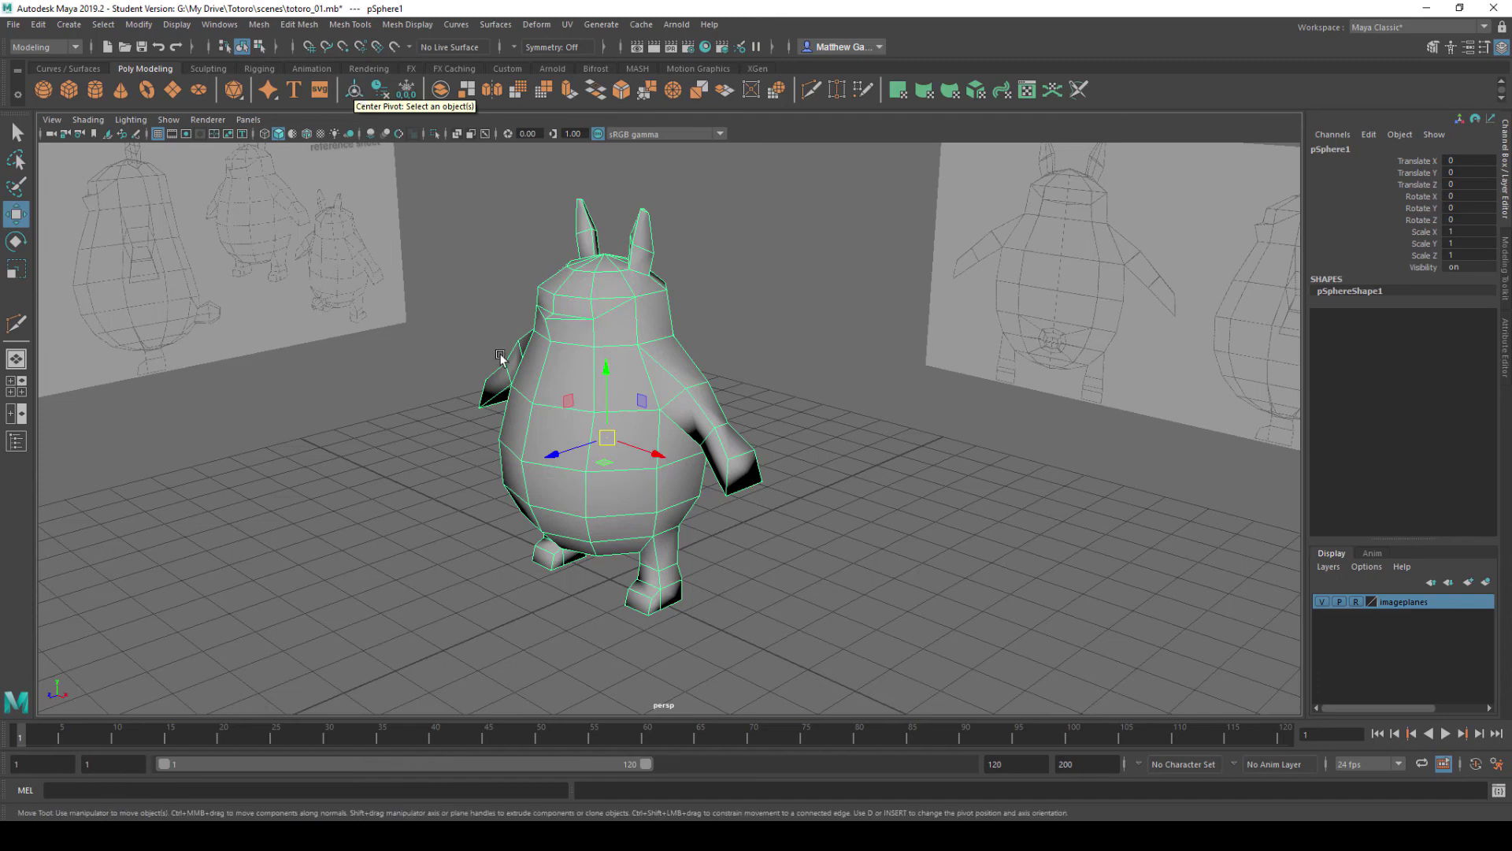
click(354, 91)
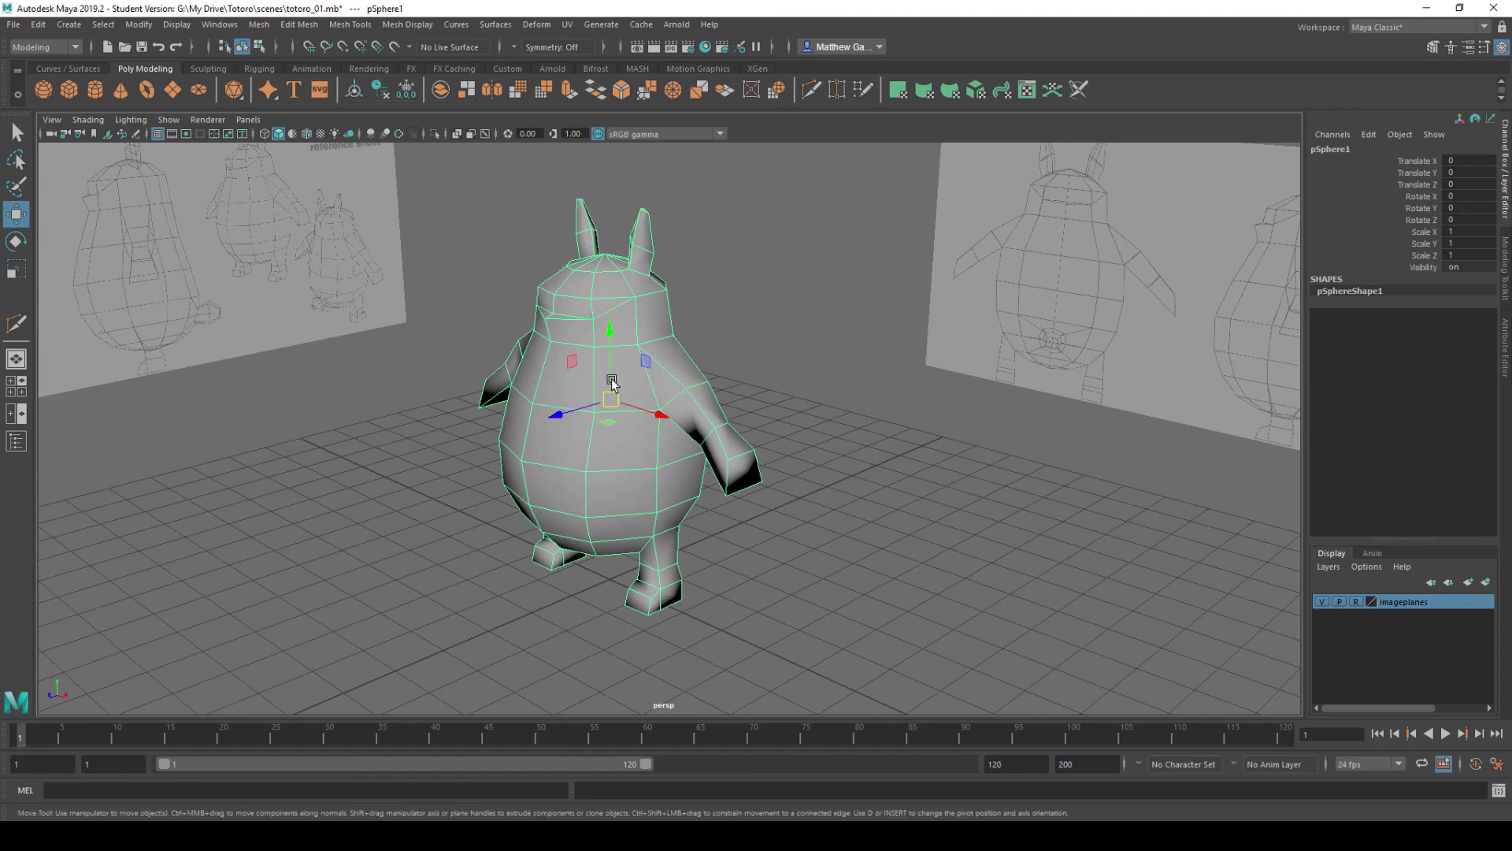
click(786, 309)
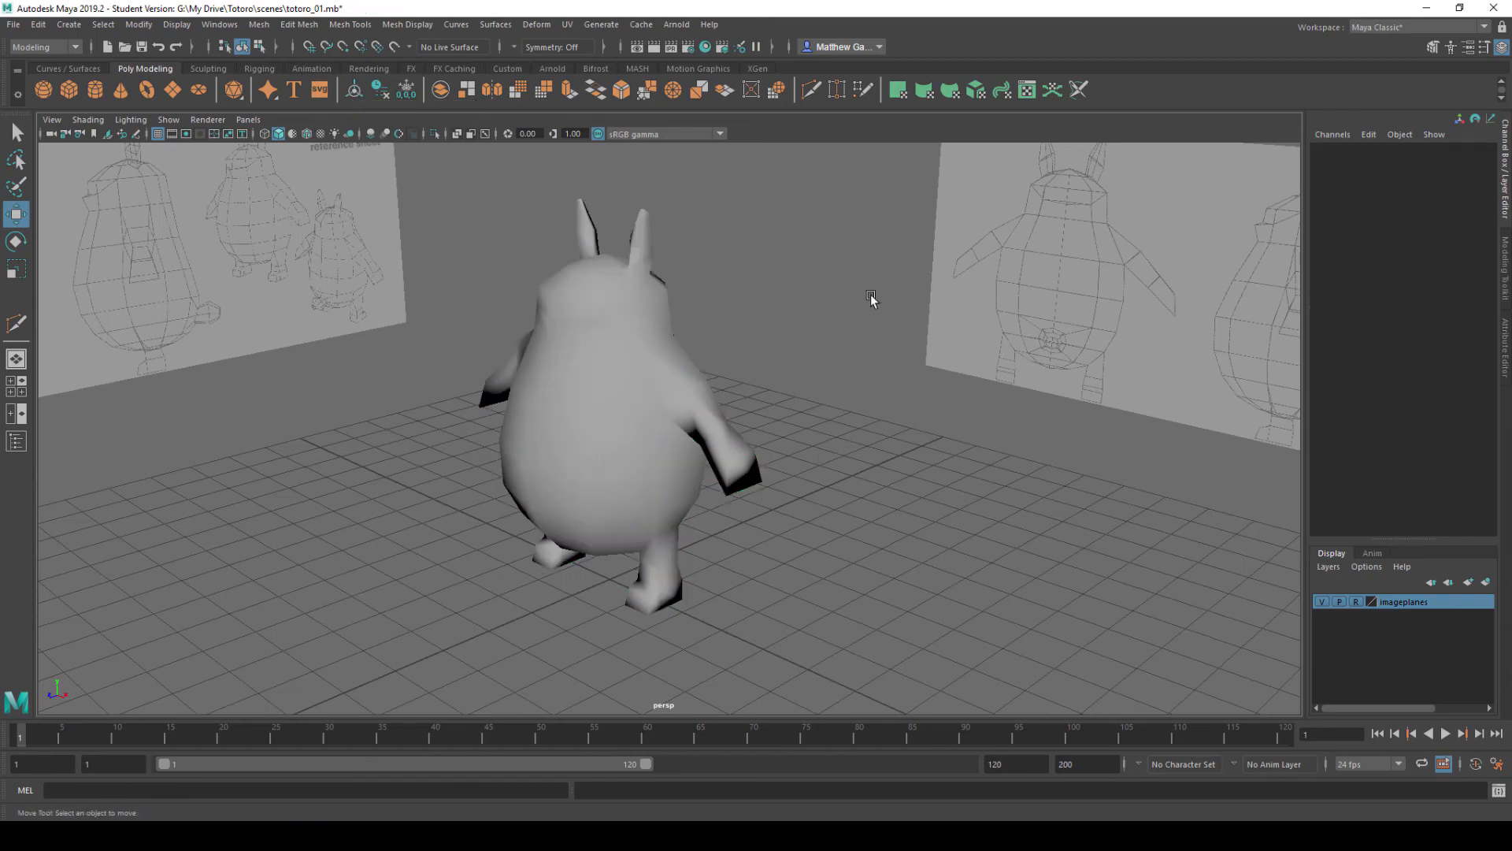
mouse_move(755, 359)
alt+mouse_down()
mouse_move(807, 347)
mouse_move(734, 344)
alt+mouse_up()
click(575, 403)
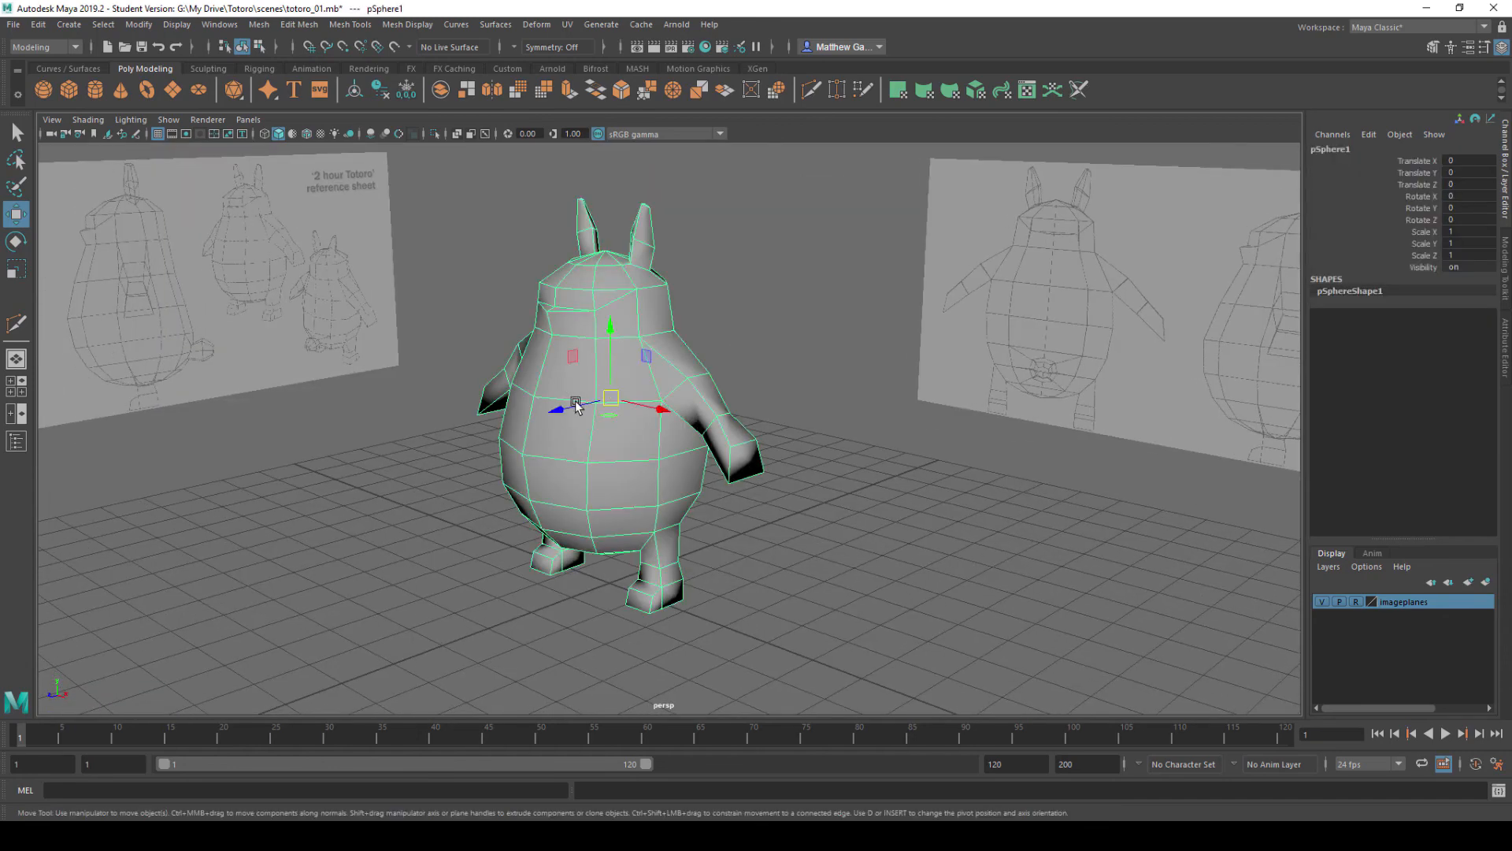
key(ctrl+z)
- Save the scene as totoro_01.mb in Maya Binary format, accepting the student version notice
click(14, 24)
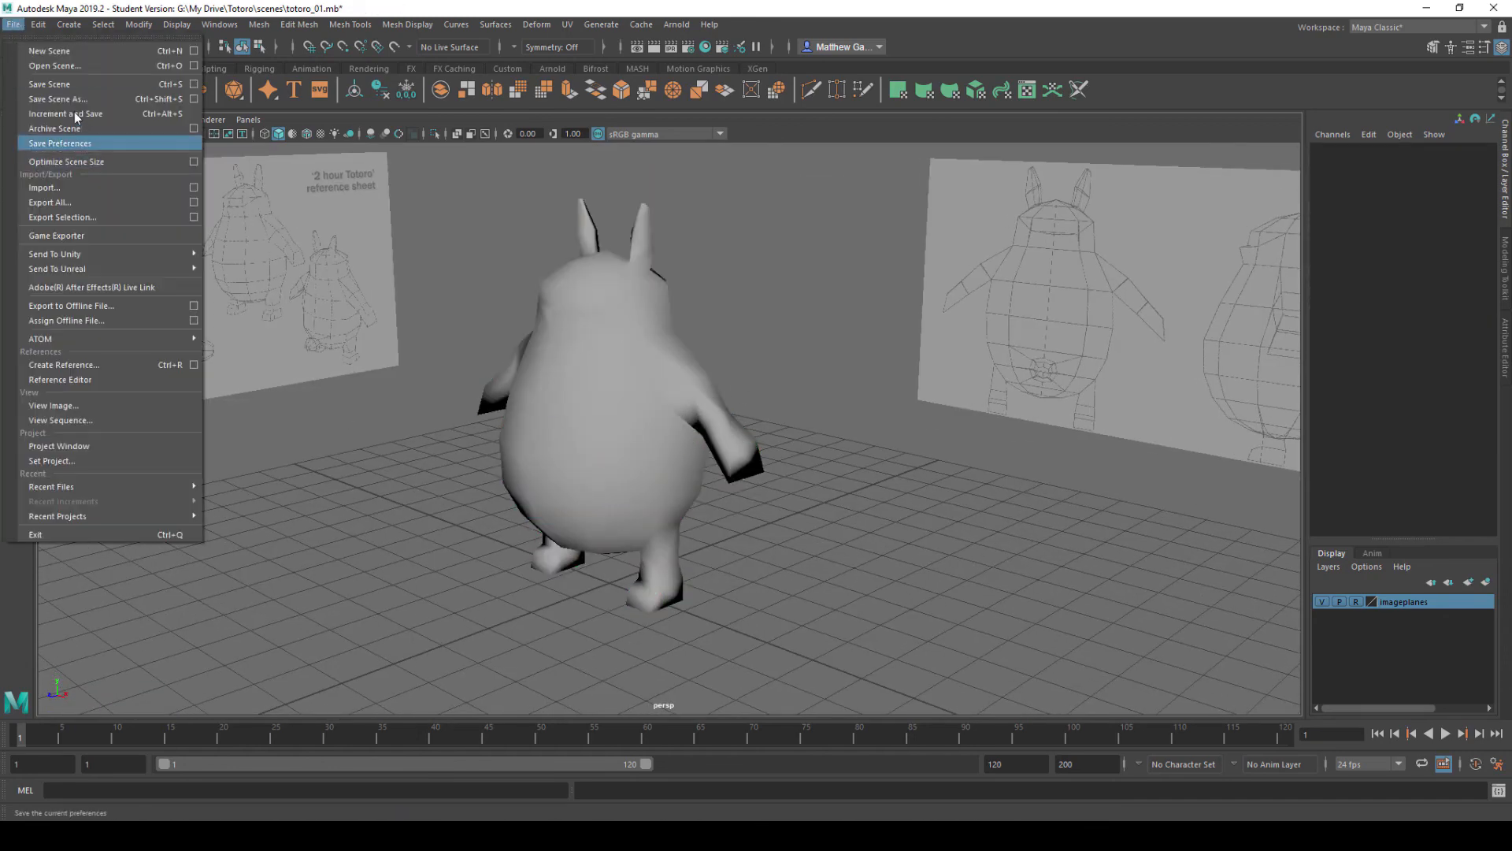
click(74, 100)
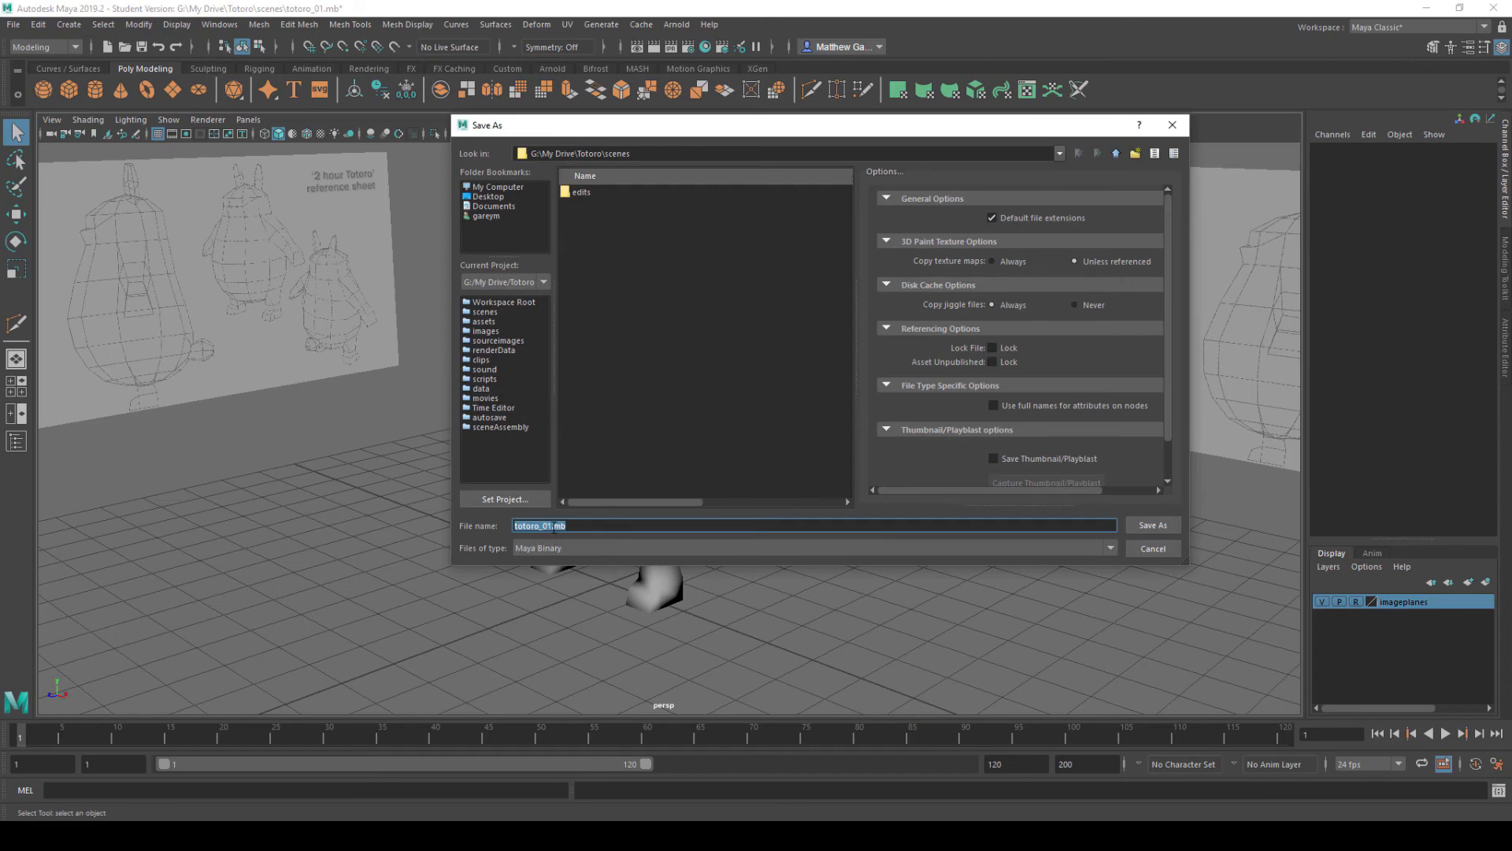
click(546, 527)
click(1145, 528)
click(722, 430)
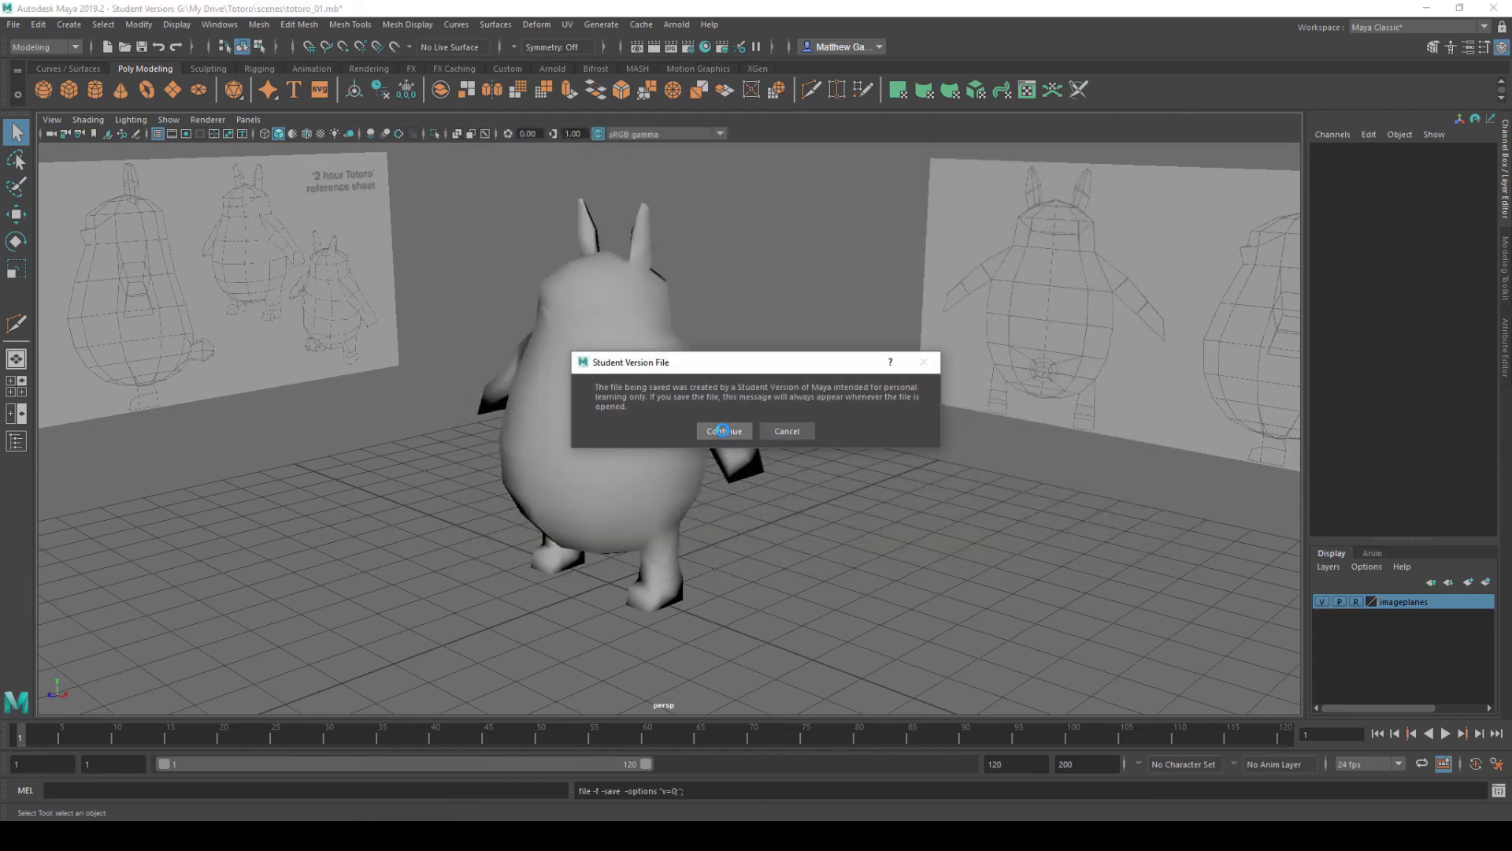
key(w)
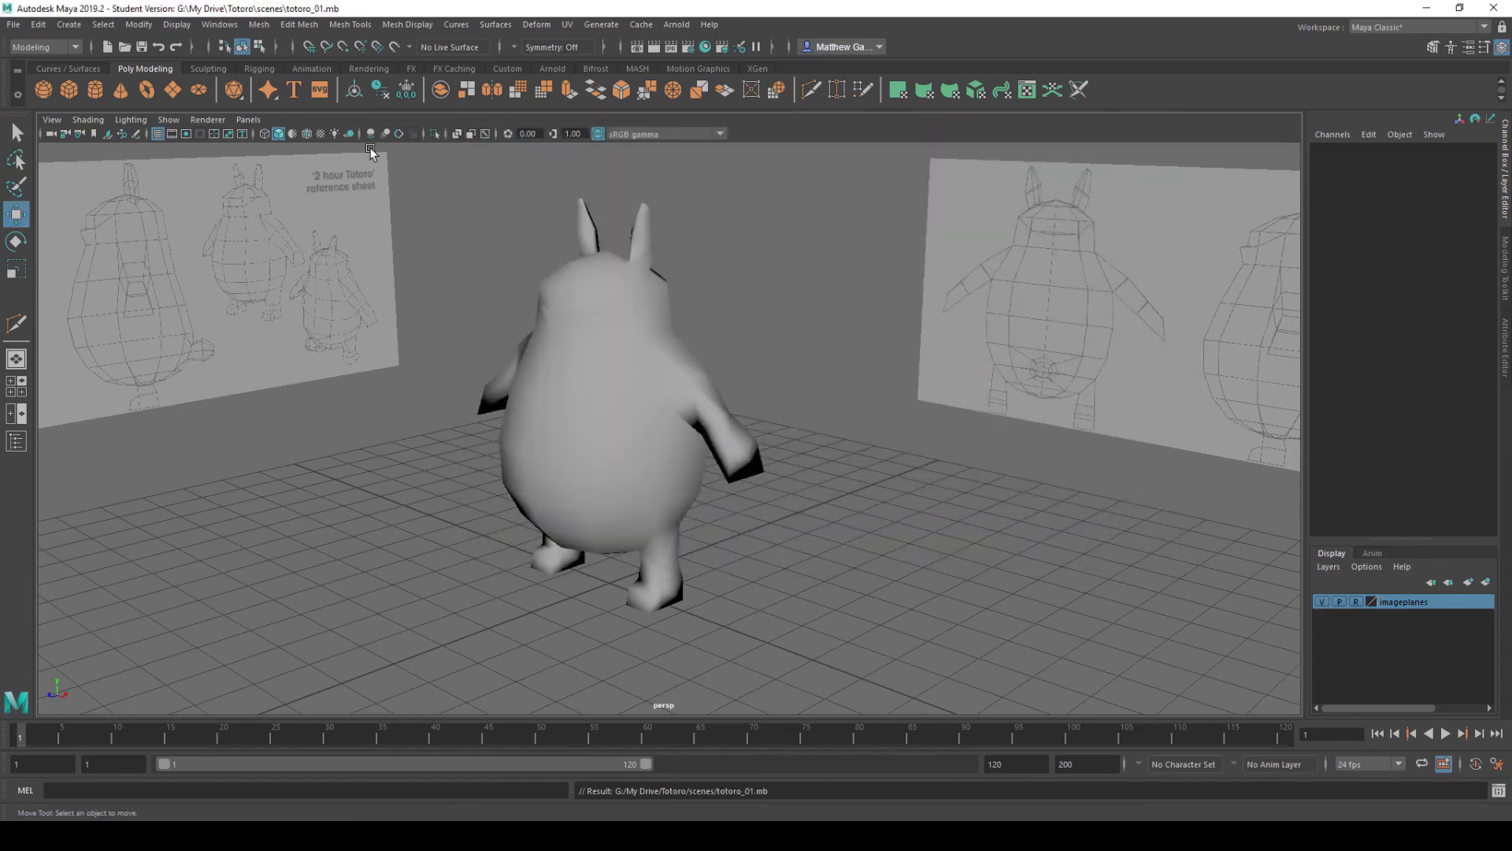